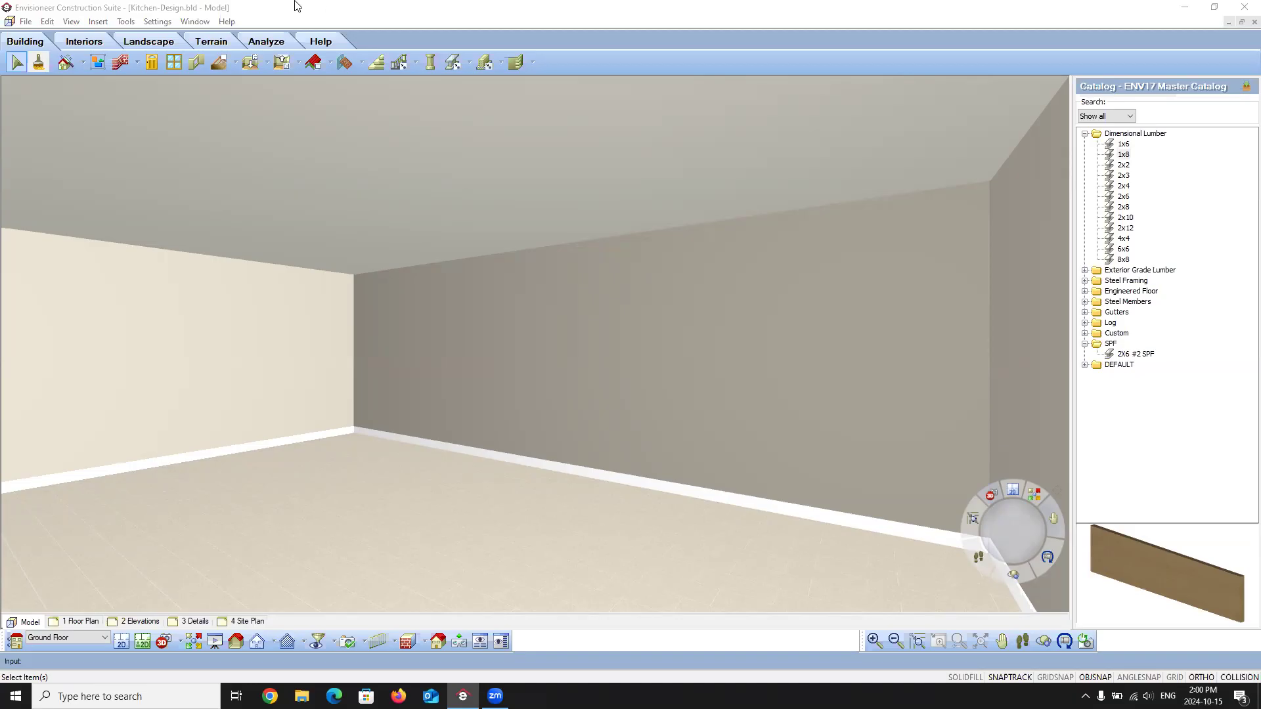
Step: Switch to the 2D plan of the ground floor, focus on the room at the bottom of the plan and start the Kitchen Builder
{"action": "left_click", "coordinate": [297, 5]}
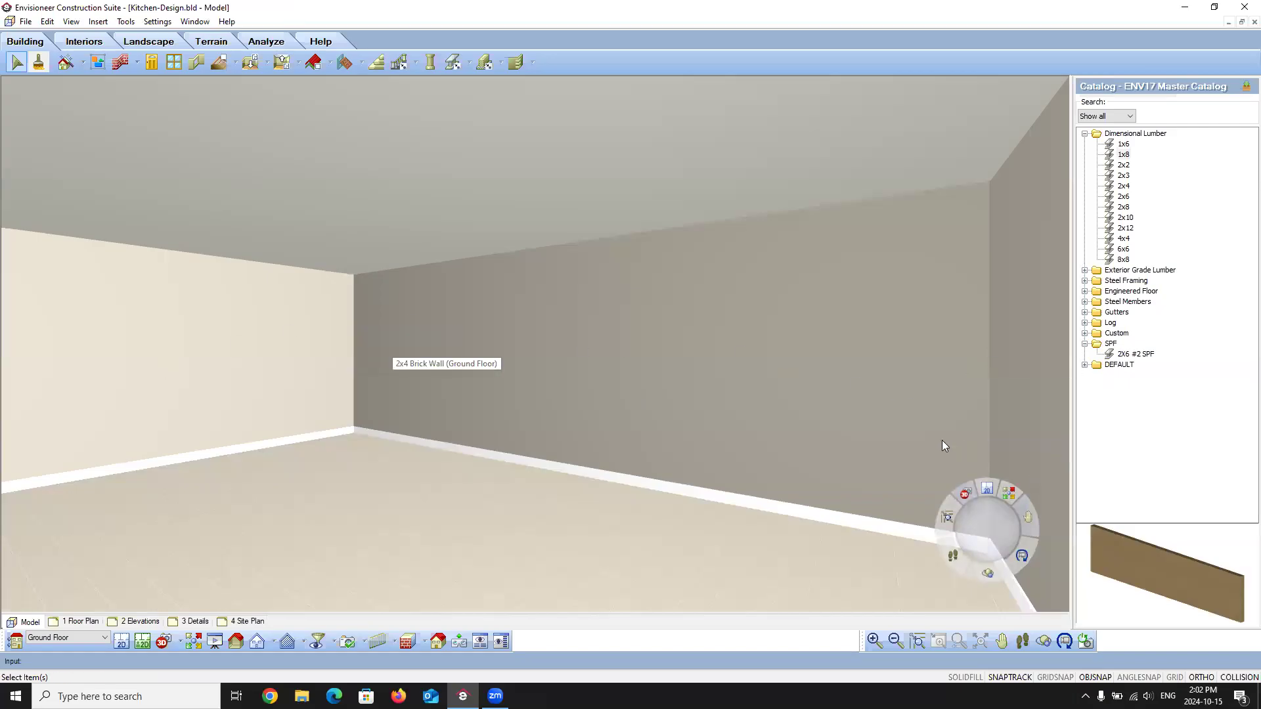
{"action": "left_click", "coordinate": [142, 641]}
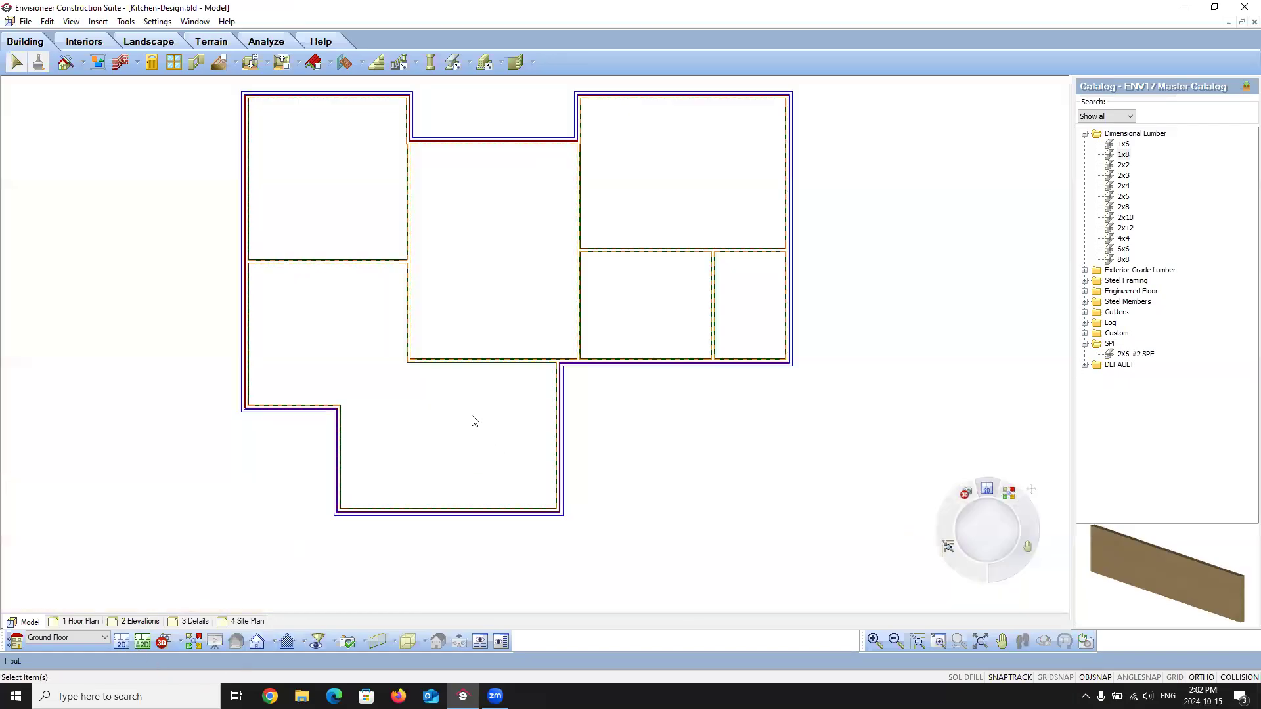
{"action": "scroll", "coordinate": [475, 420], "scroll_direction": "up", "scroll_amount": 5}
{"action": "scroll", "coordinate": [495, 375], "scroll_direction": "up", "scroll_amount": 4}
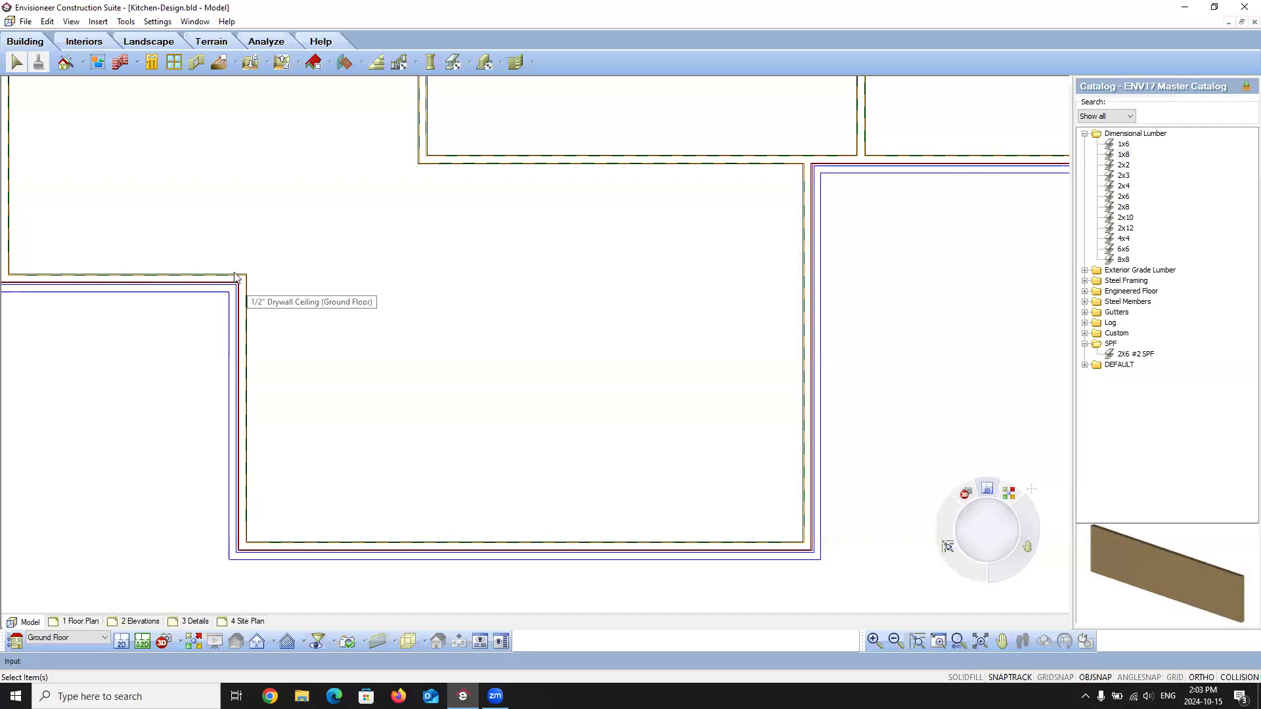
{"action": "left_click", "coordinate": [99, 22]}
{"action": "mouse_move", "coordinate": [131, 37]}
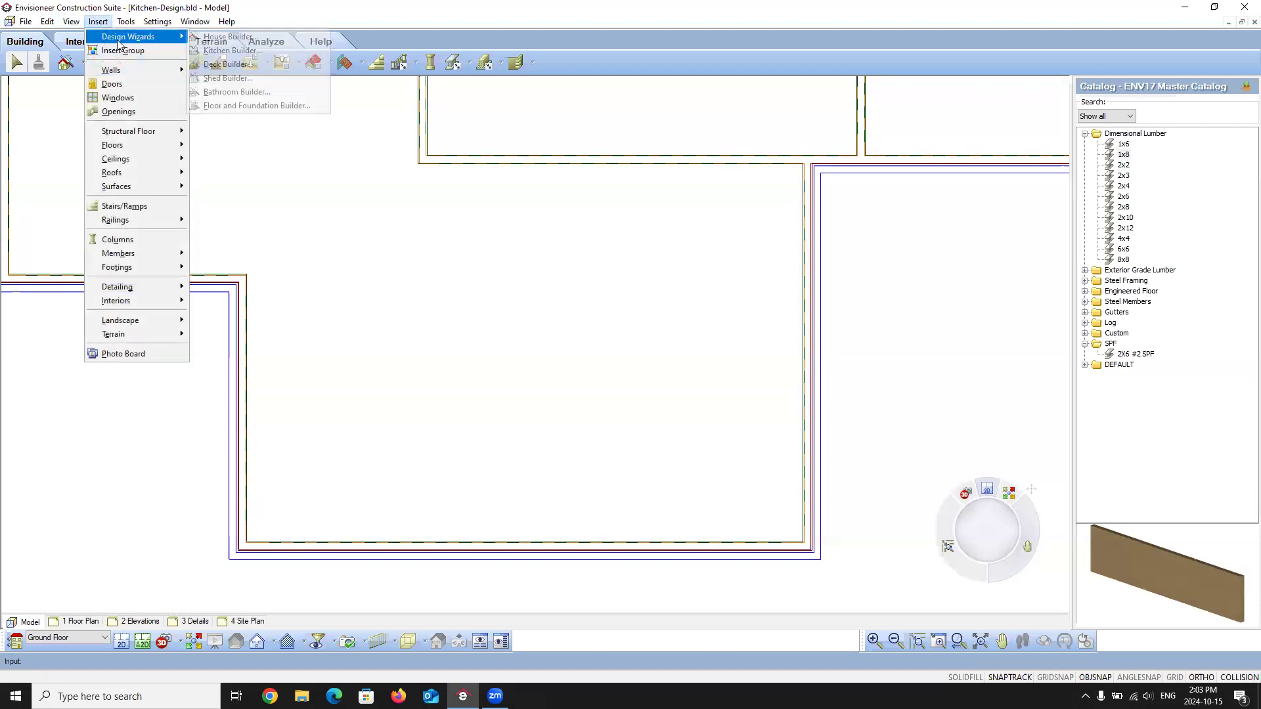
{"action": "left_click", "coordinate": [294, 9]}
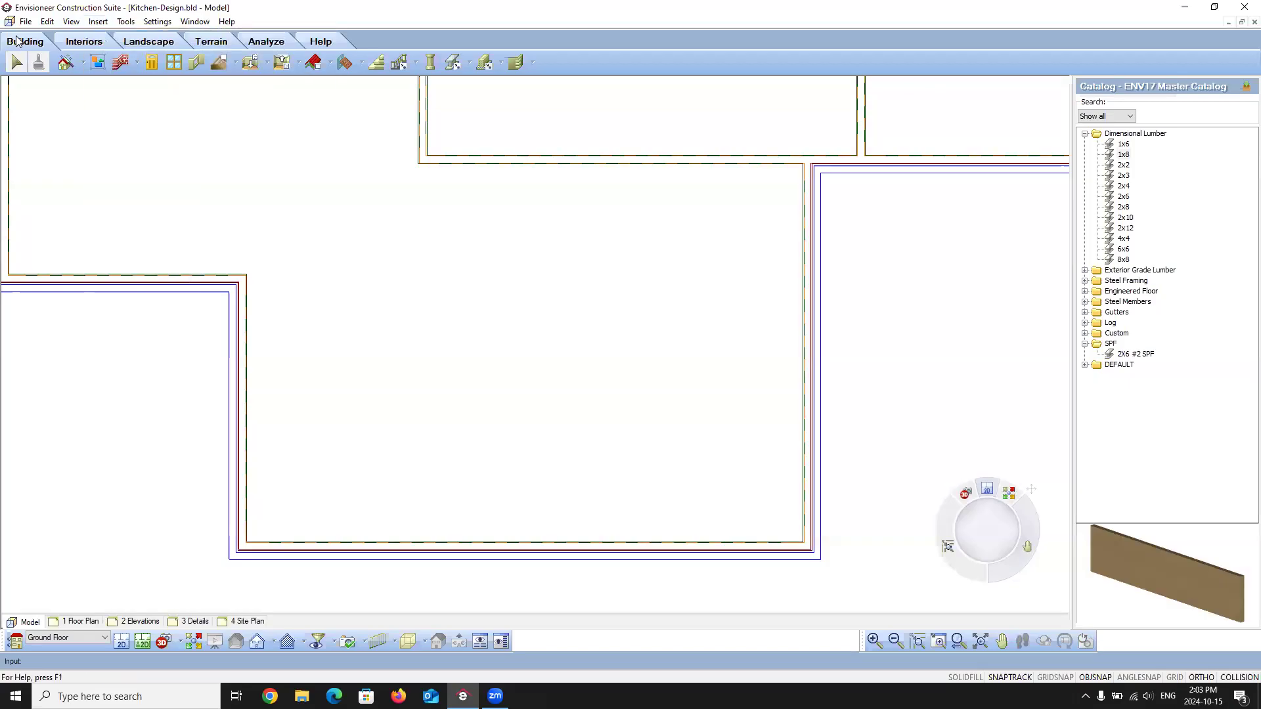
{"action": "left_click", "coordinate": [72, 65]}
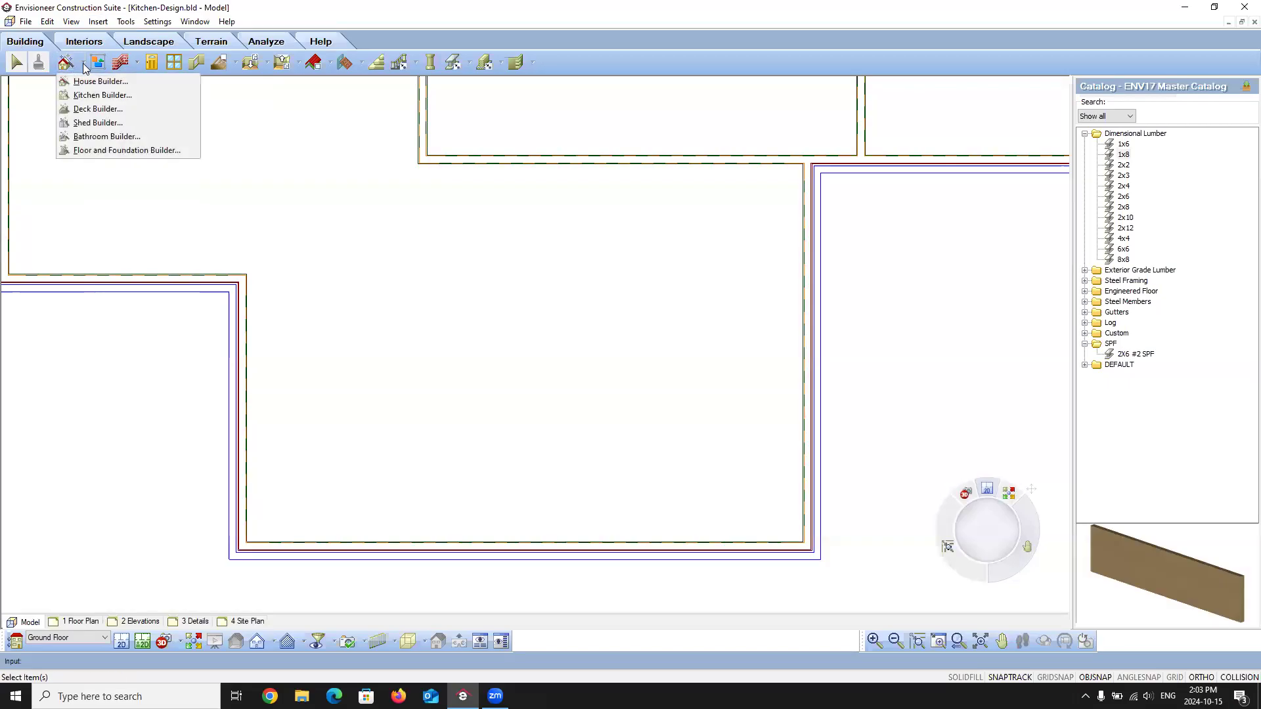
{"action": "left_click", "coordinate": [90, 96]}
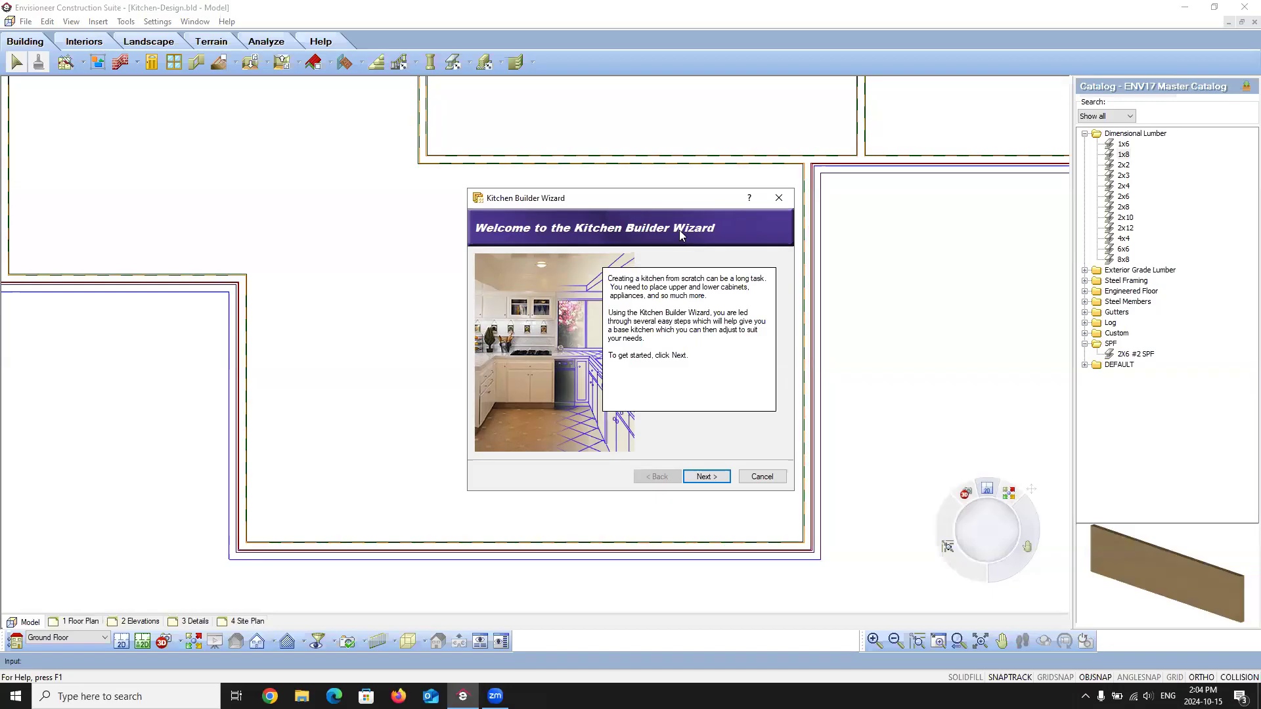
Step: Set the kitchen style to U-Shape and pick the layout with the sink in the middle, stove on the right and refrigerator on the left
{"action": "left_click", "coordinate": [707, 477]}
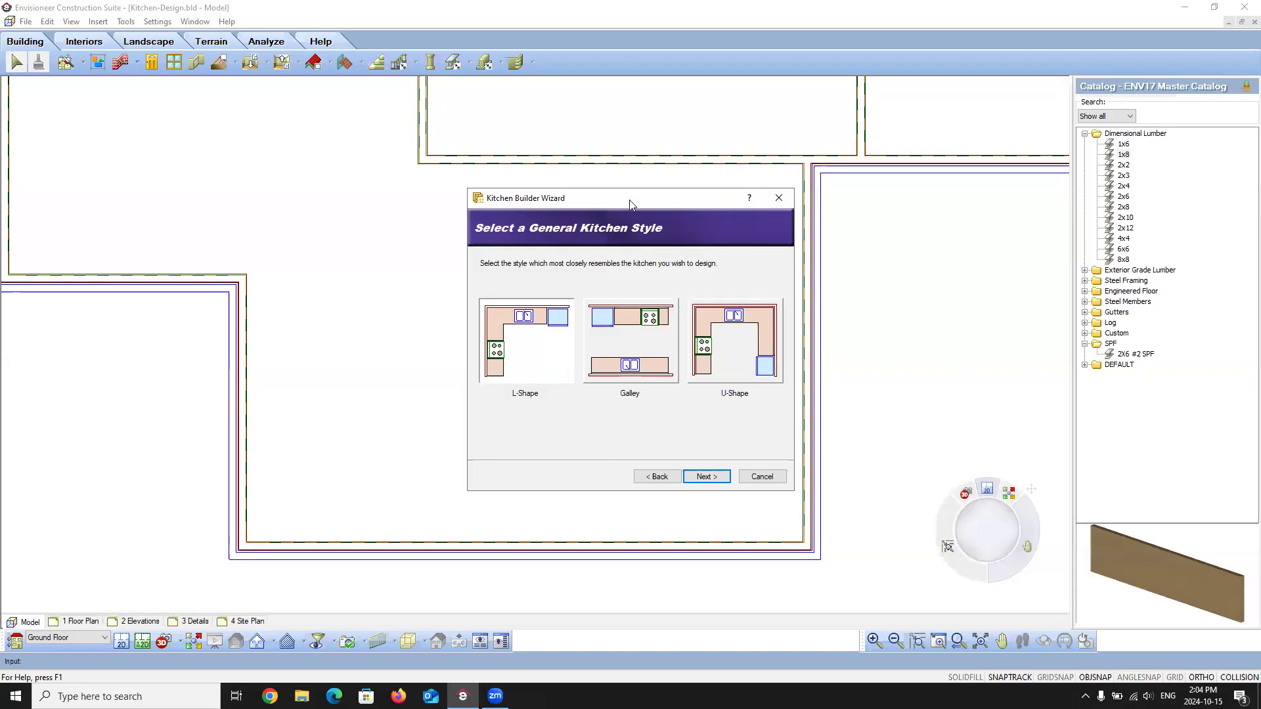
{"action": "left_click_drag", "start_coordinate": [628, 198], "coordinate": [534, 191]}
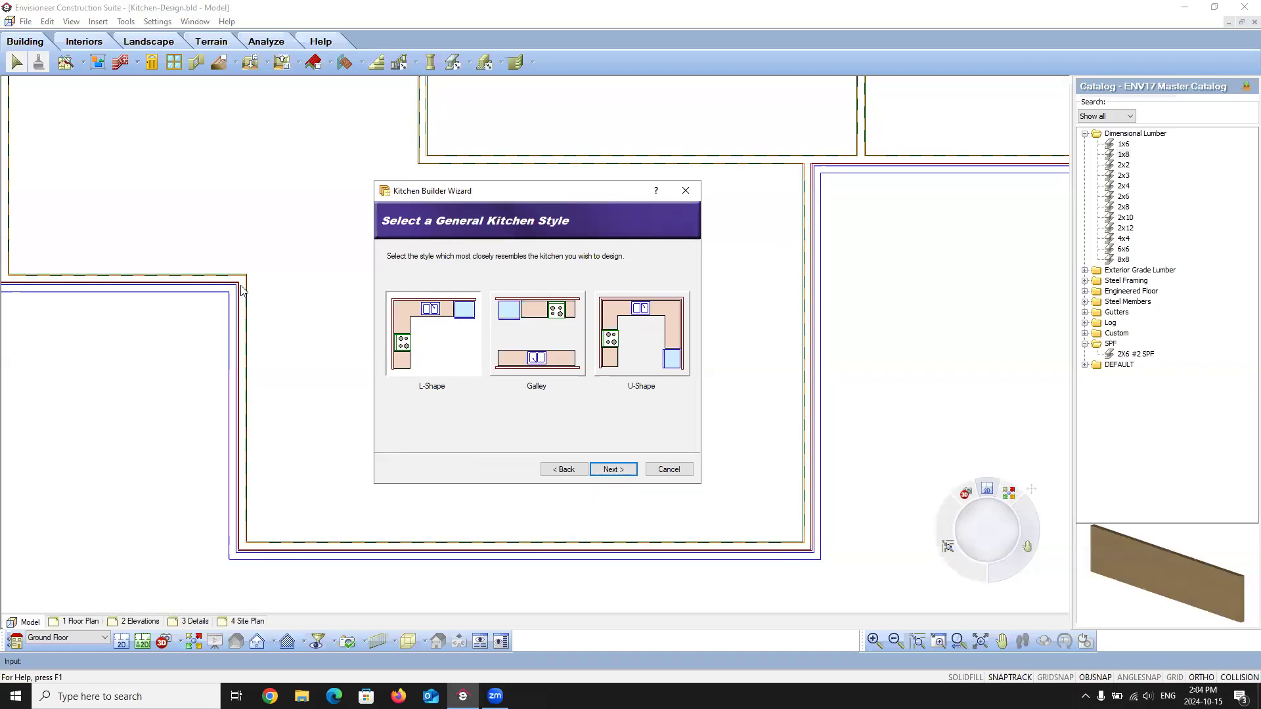
{"action": "left_click", "coordinate": [628, 340]}
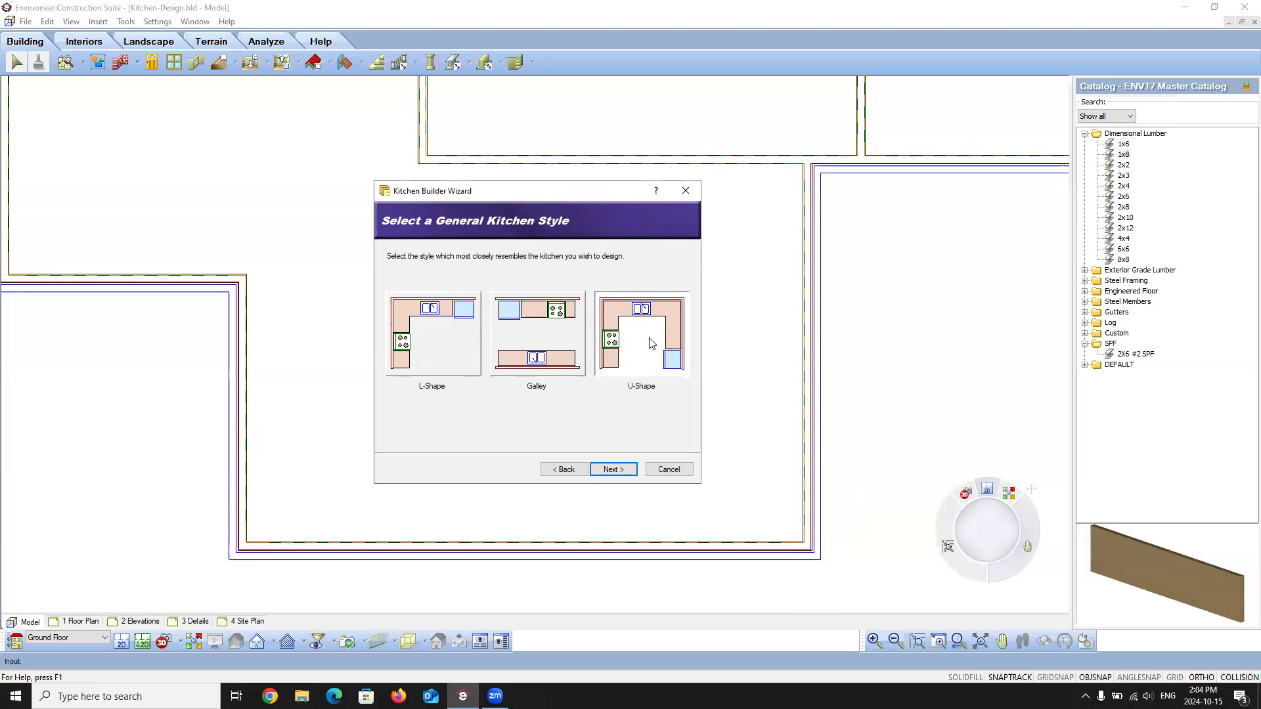
{"action": "left_click", "coordinate": [613, 470]}
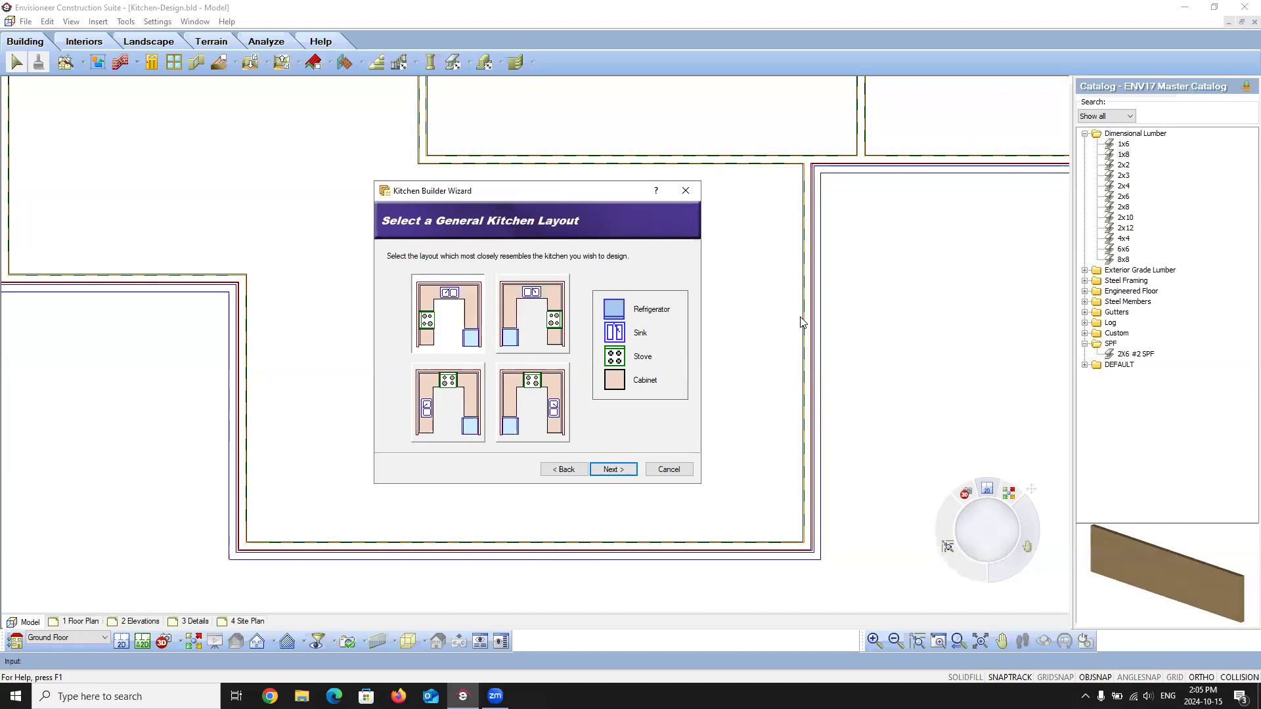
{"action": "left_click", "coordinate": [533, 322]}
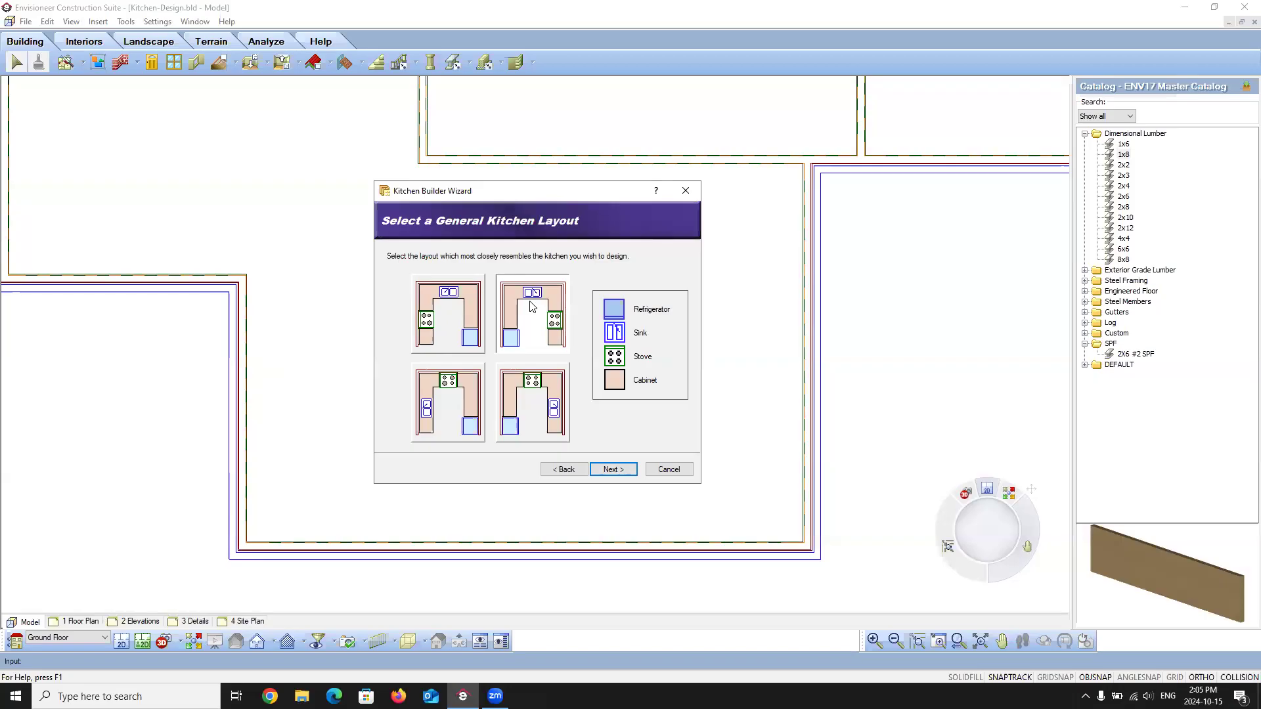
{"action": "left_click", "coordinate": [613, 470]}
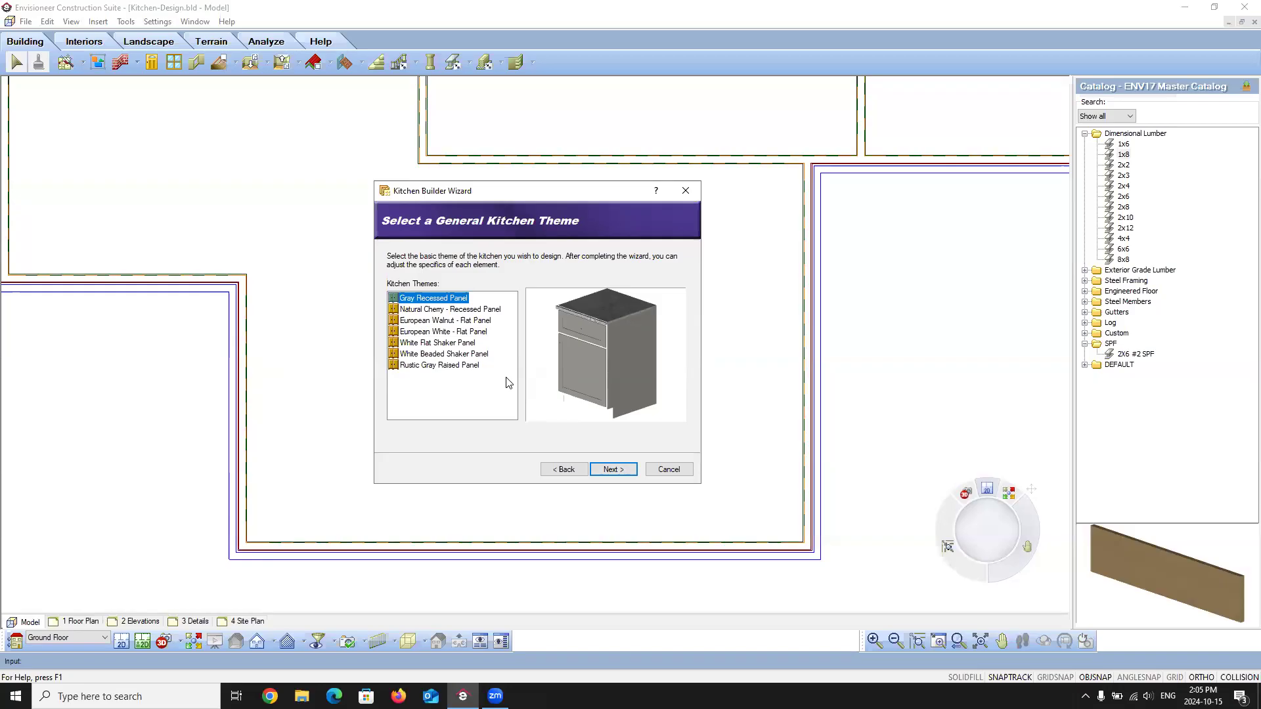
Step: Show the theme's cabinet preview as Rendered Outline and examine the Gray Recessed Panel cabinet from several angles
{"action": "right_click", "coordinate": [577, 361]}
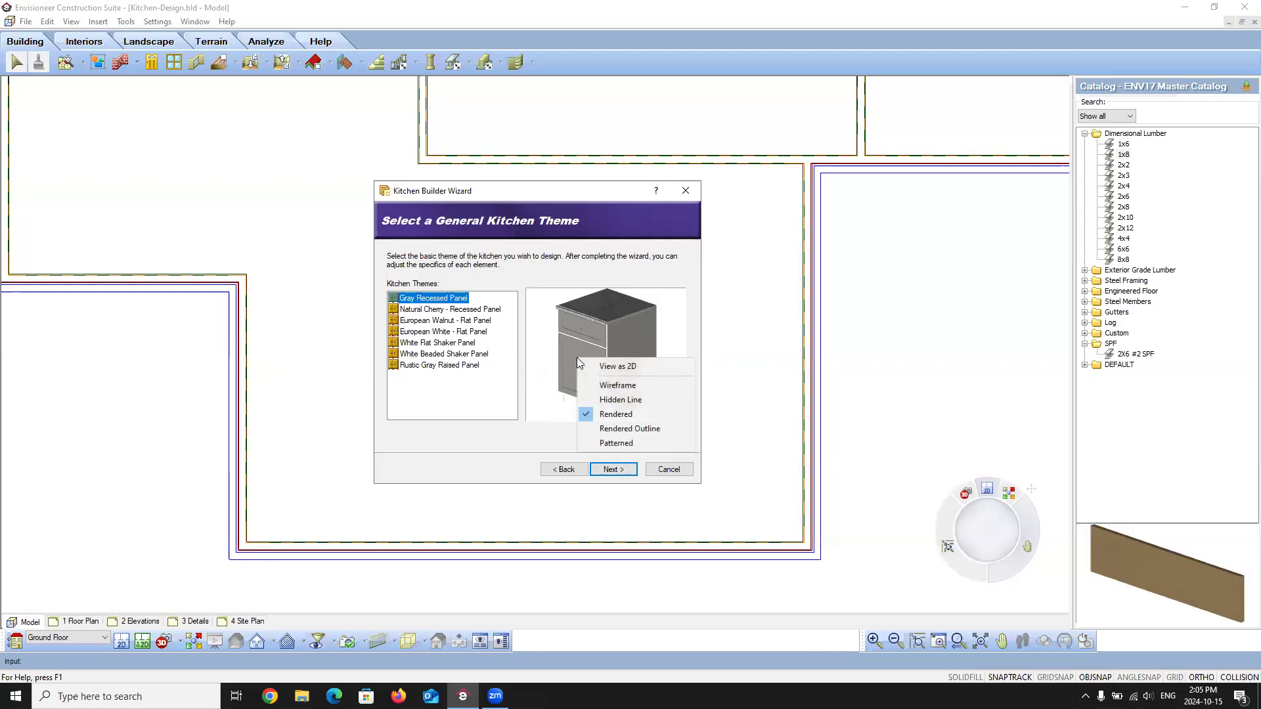
{"action": "left_click", "coordinate": [623, 430]}
{"action": "left_click_drag", "start_coordinate": [584, 365], "coordinate": [602, 376]}
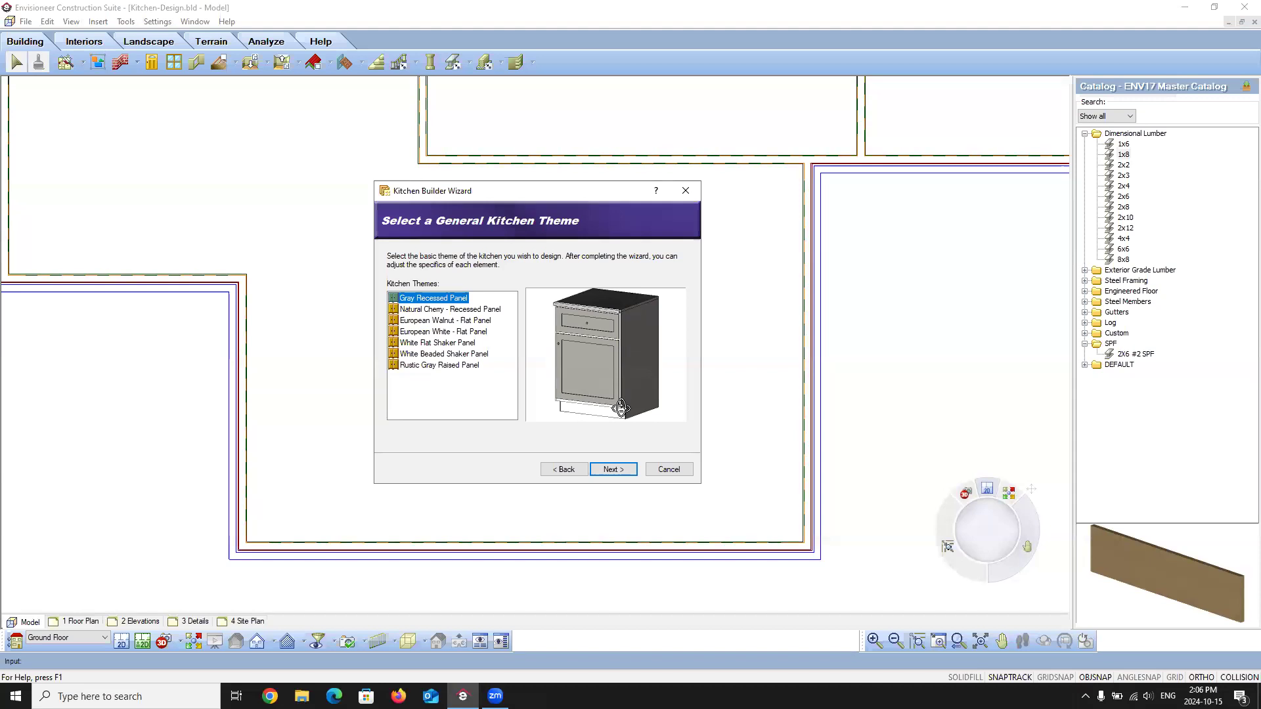
{"action": "left_click_drag", "start_coordinate": [621, 408], "coordinate": [619, 344]}
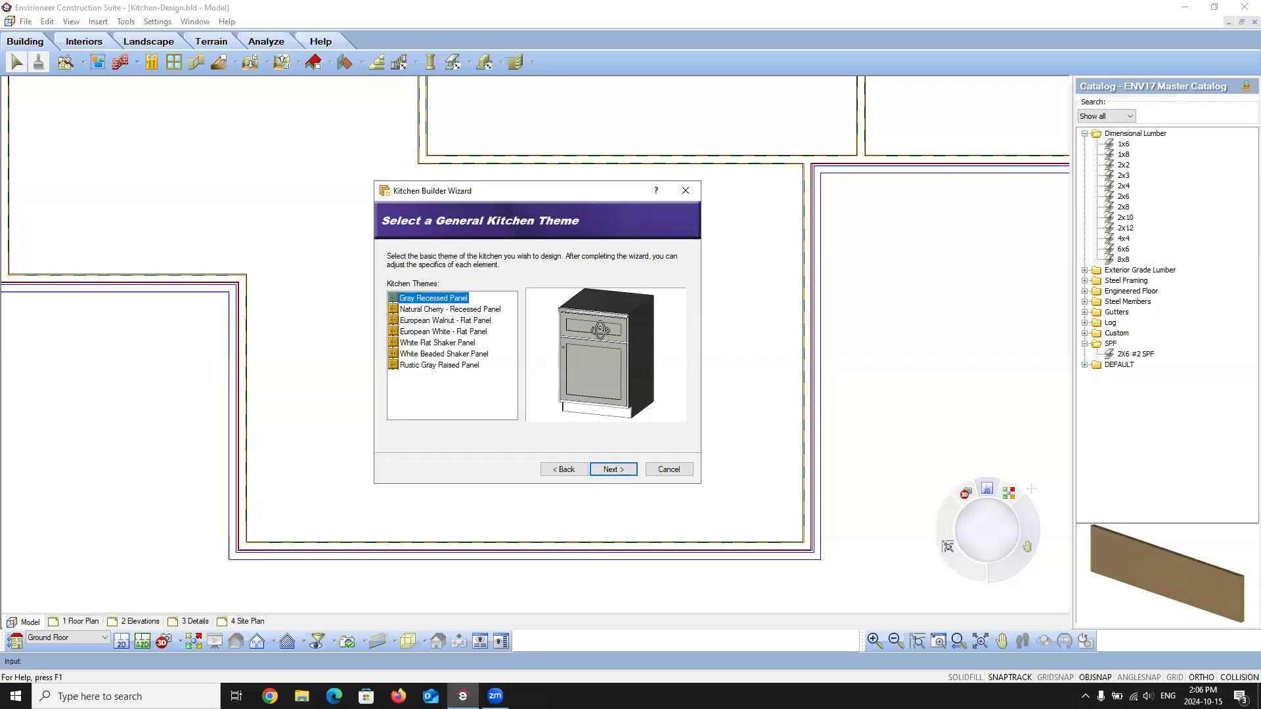
{"action": "left_click_drag", "start_coordinate": [600, 332], "coordinate": [601, 362]}
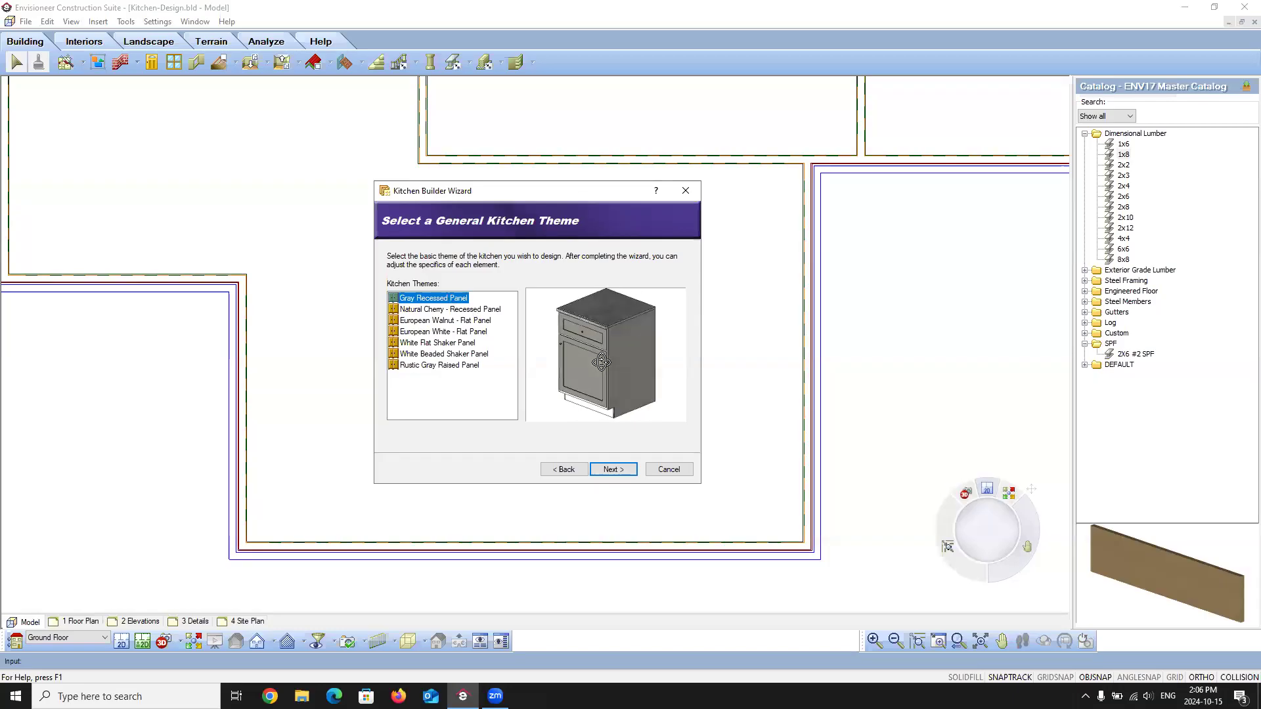
Step: Compare the cabinet previews of the other kitchen themes, from Natural Cherry - Recessed Panel to Rustic Gray Raised Panel
{"action": "left_click", "coordinate": [449, 312]}
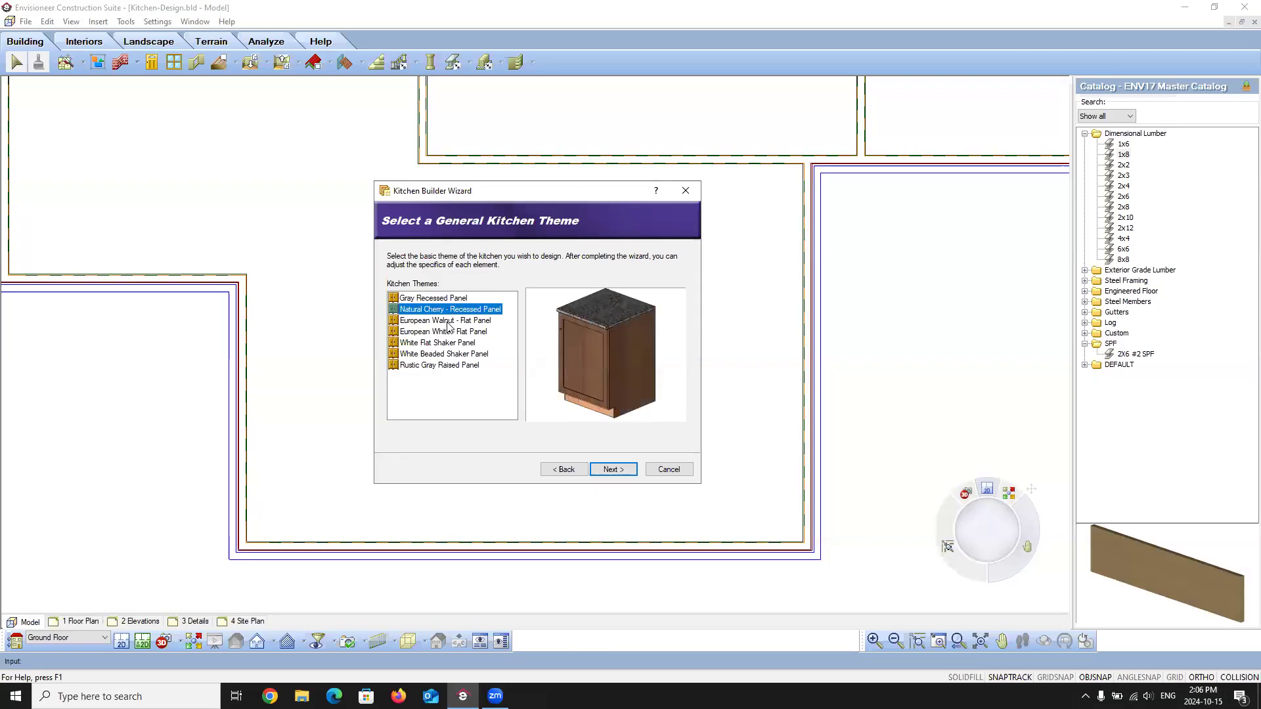
{"action": "left_click", "coordinate": [449, 322]}
{"action": "left_click", "coordinate": [444, 332]}
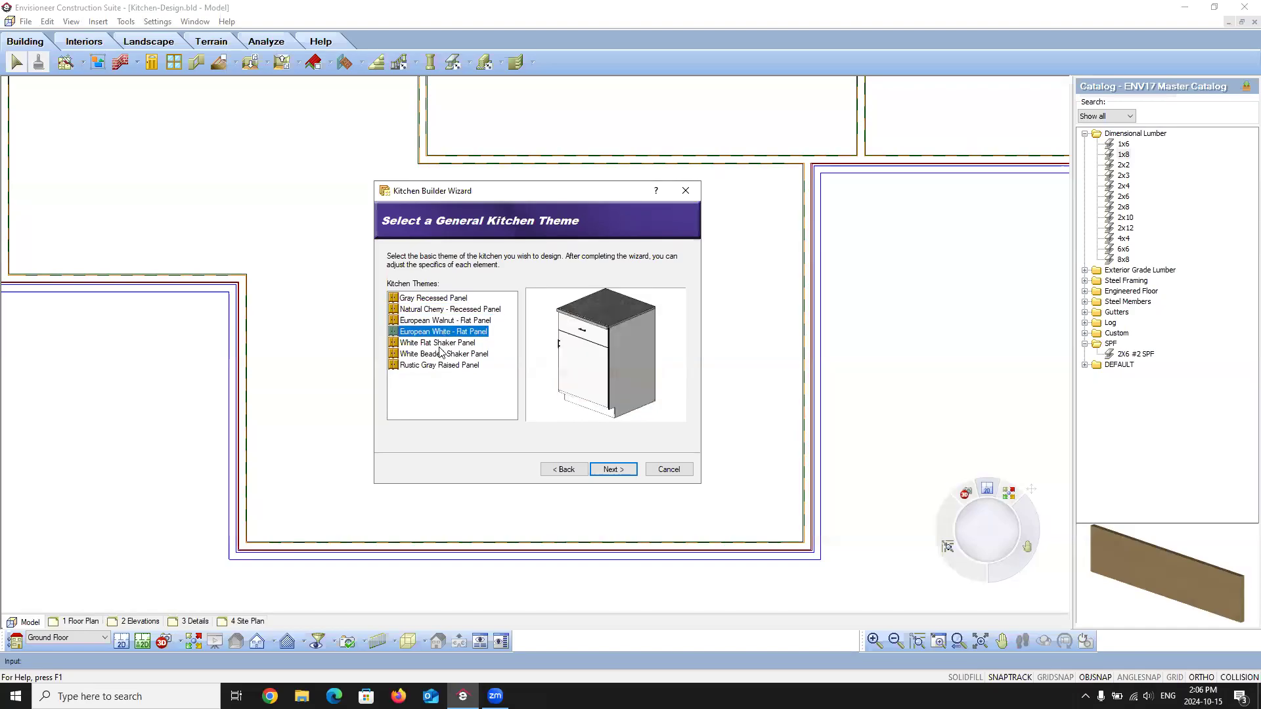
{"action": "left_click", "coordinate": [440, 353]}
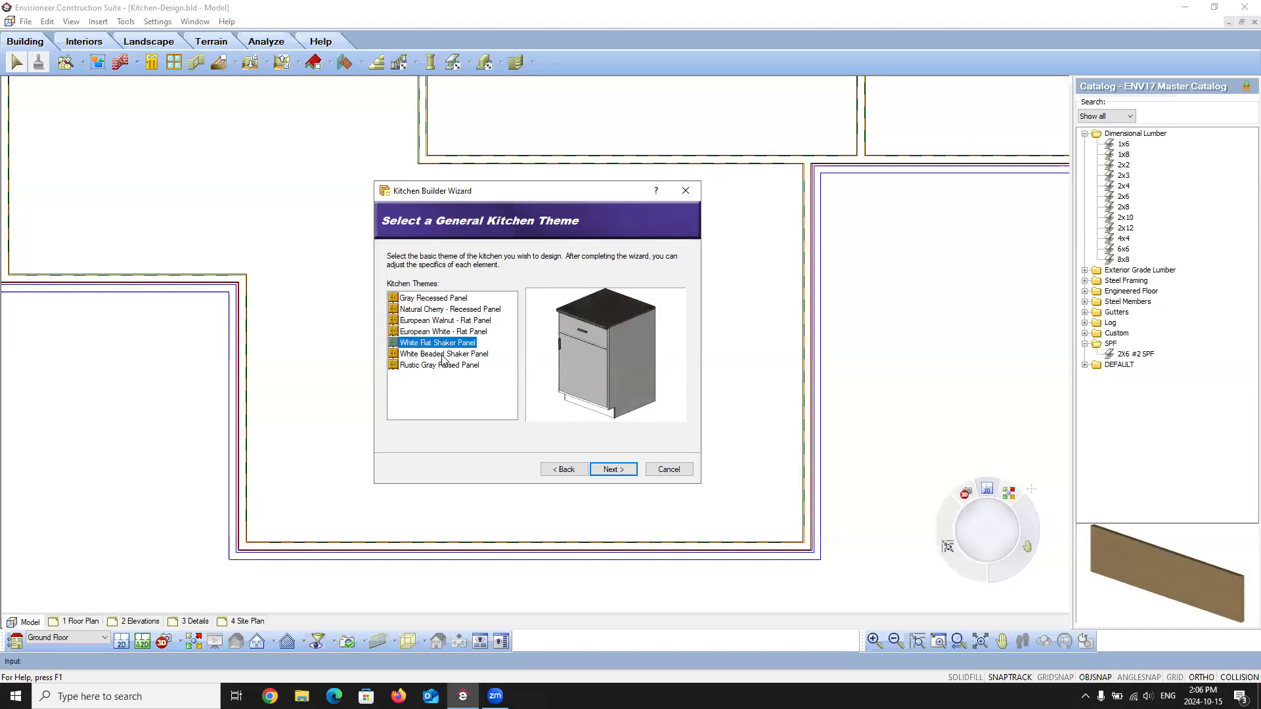
{"action": "left_click", "coordinate": [441, 368]}
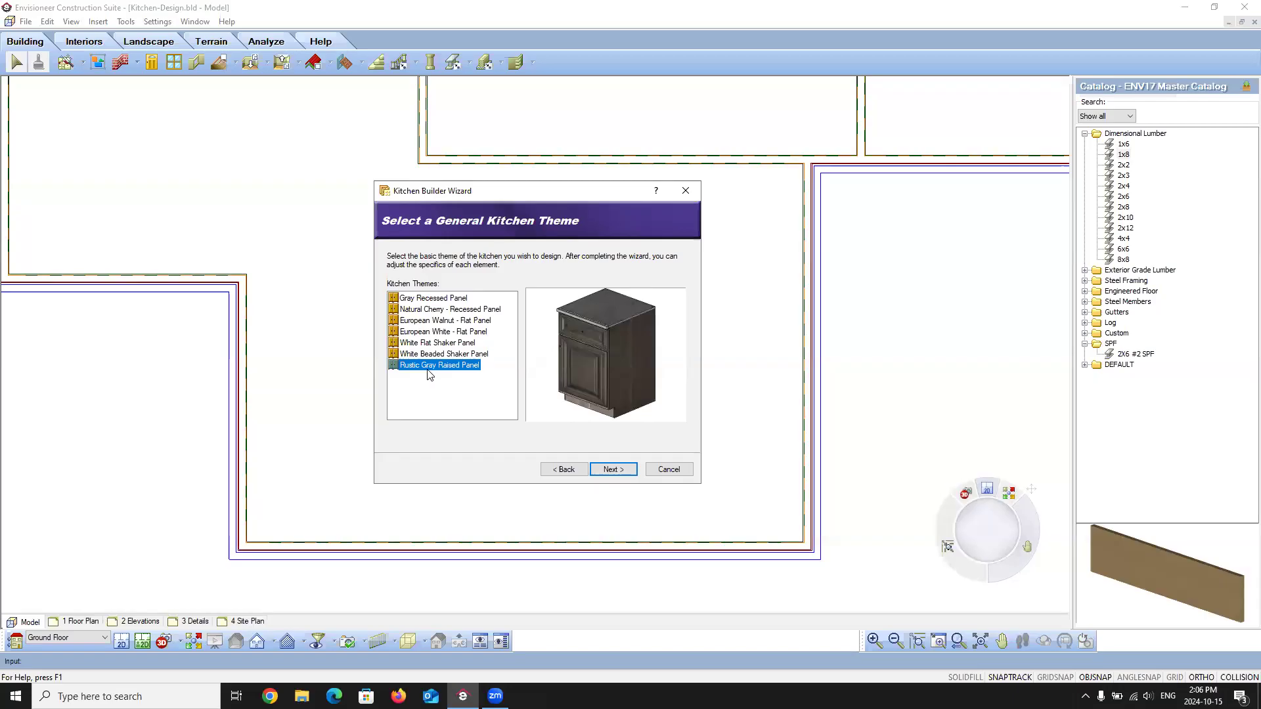
{"action": "left_click", "coordinate": [427, 344]}
{"action": "left_click", "coordinate": [431, 354]}
{"action": "left_click", "coordinate": [432, 366]}
{"action": "left_click_drag", "start_coordinate": [604, 367], "coordinate": [589, 352]}
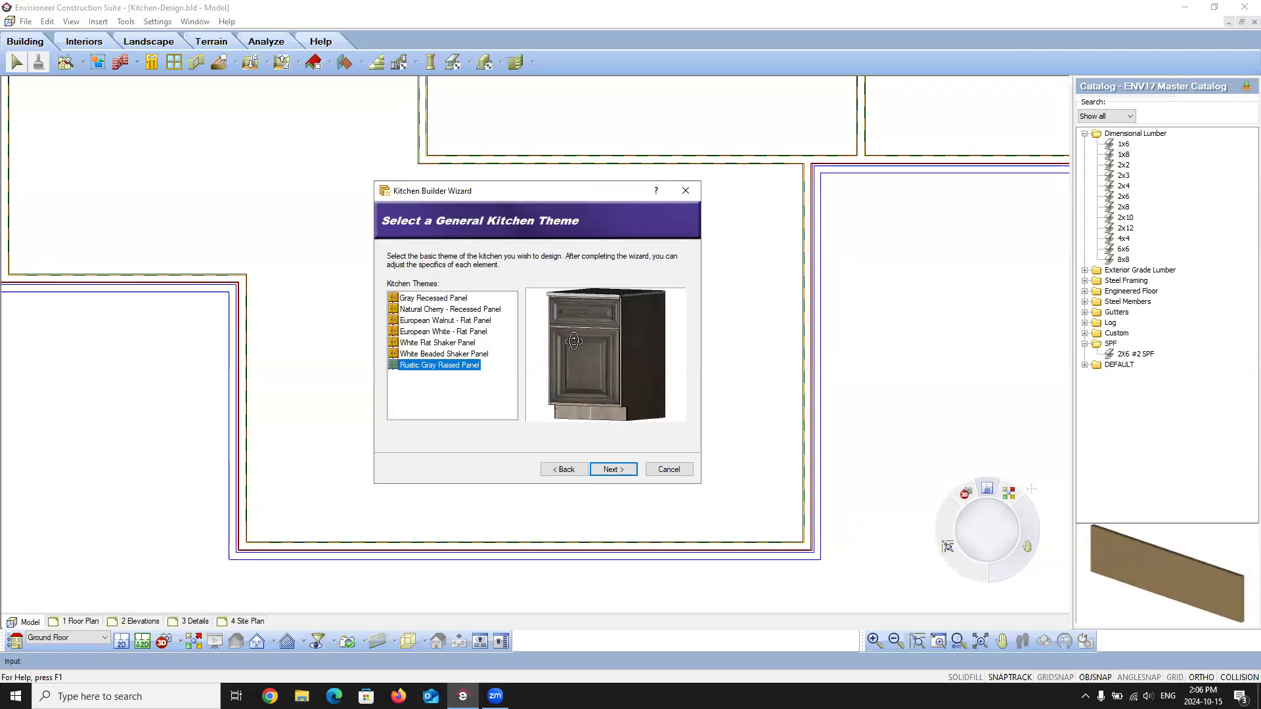
{"action": "left_click_drag", "start_coordinate": [650, 385], "coordinate": [602, 358]}
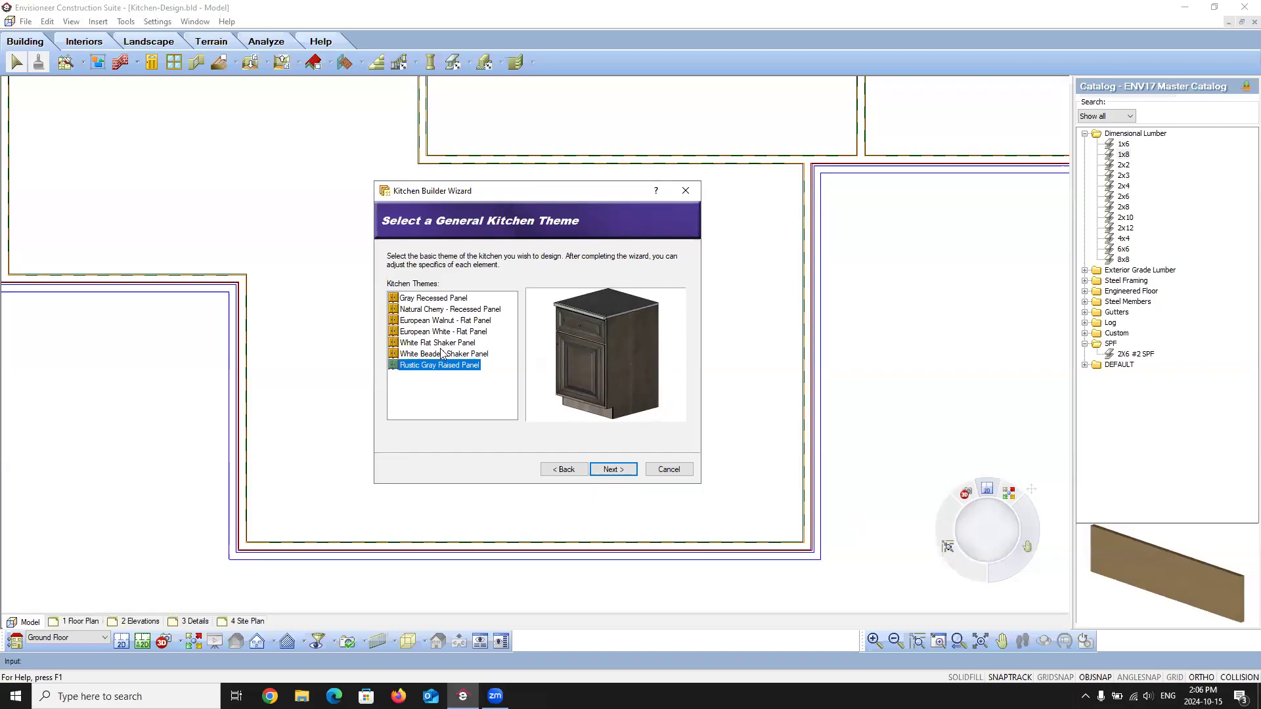
Step: Choose the Gray Recessed Panel theme and the rotation with the sink on the lower run and the U opening upward, and complete the wizard
{"action": "left_click", "coordinate": [434, 298]}
{"action": "mouse_move", "coordinate": [608, 347]}
{"action": "left_mouse_down"}
{"action": "mouse_move", "coordinate": [623, 342]}
{"action": "mouse_move", "coordinate": [583, 352]}
{"action": "left_mouse_up"}
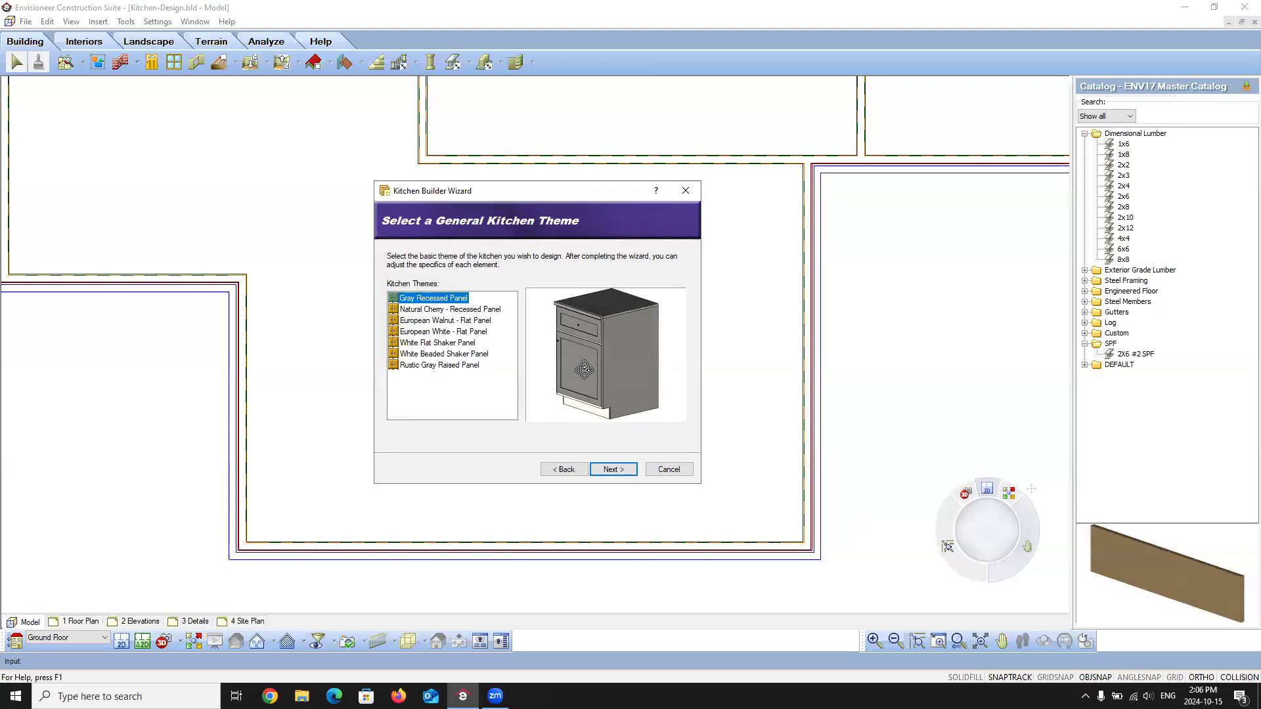
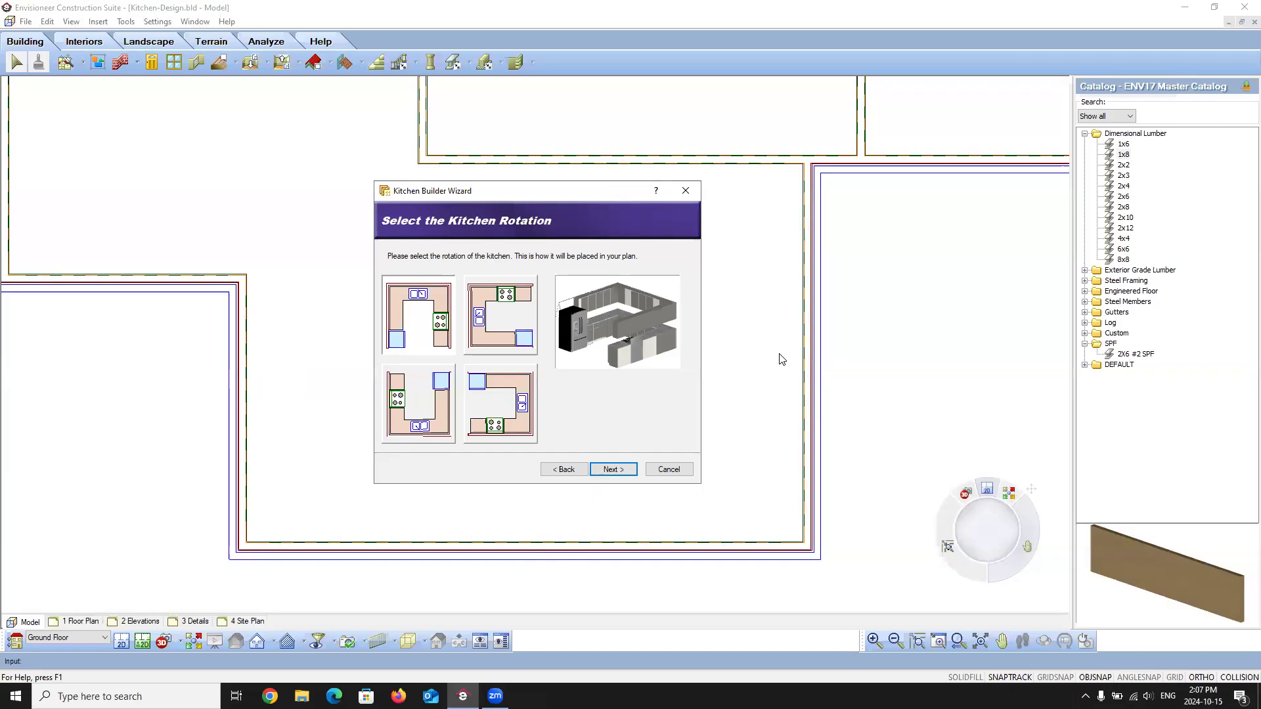
{"action": "left_click", "coordinate": [406, 391]}
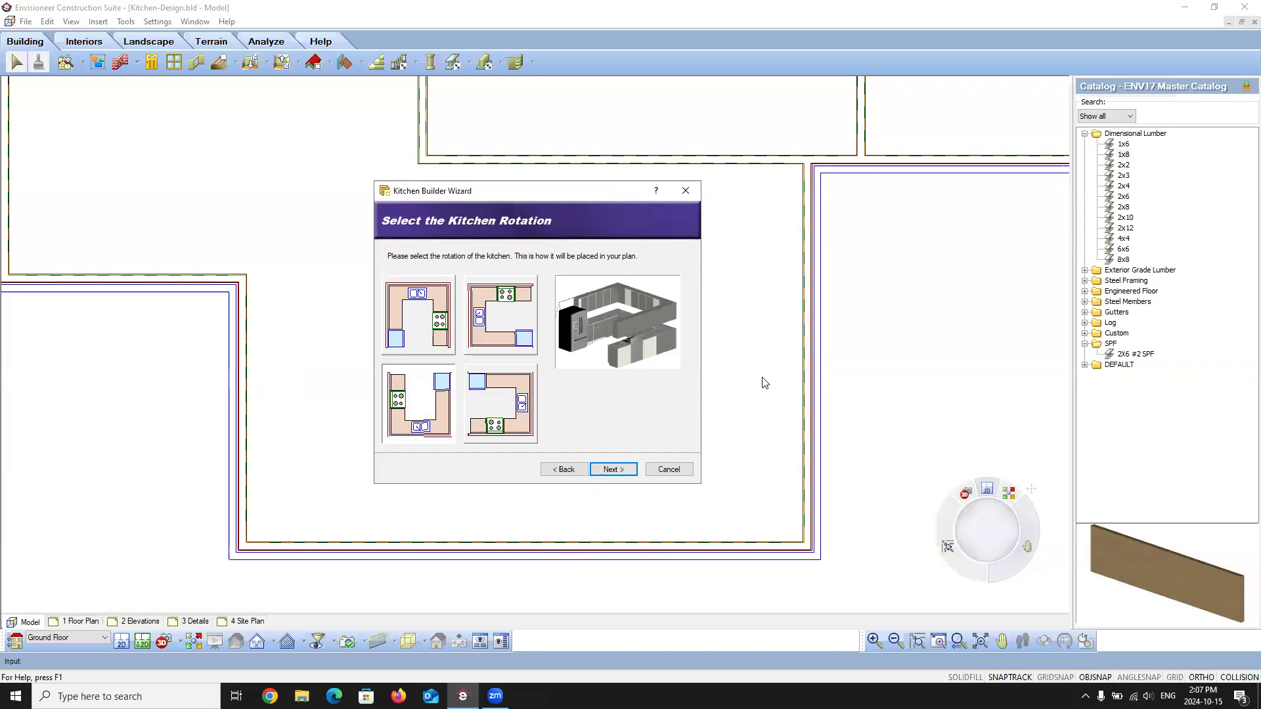
{"action": "left_click", "coordinate": [618, 470]}
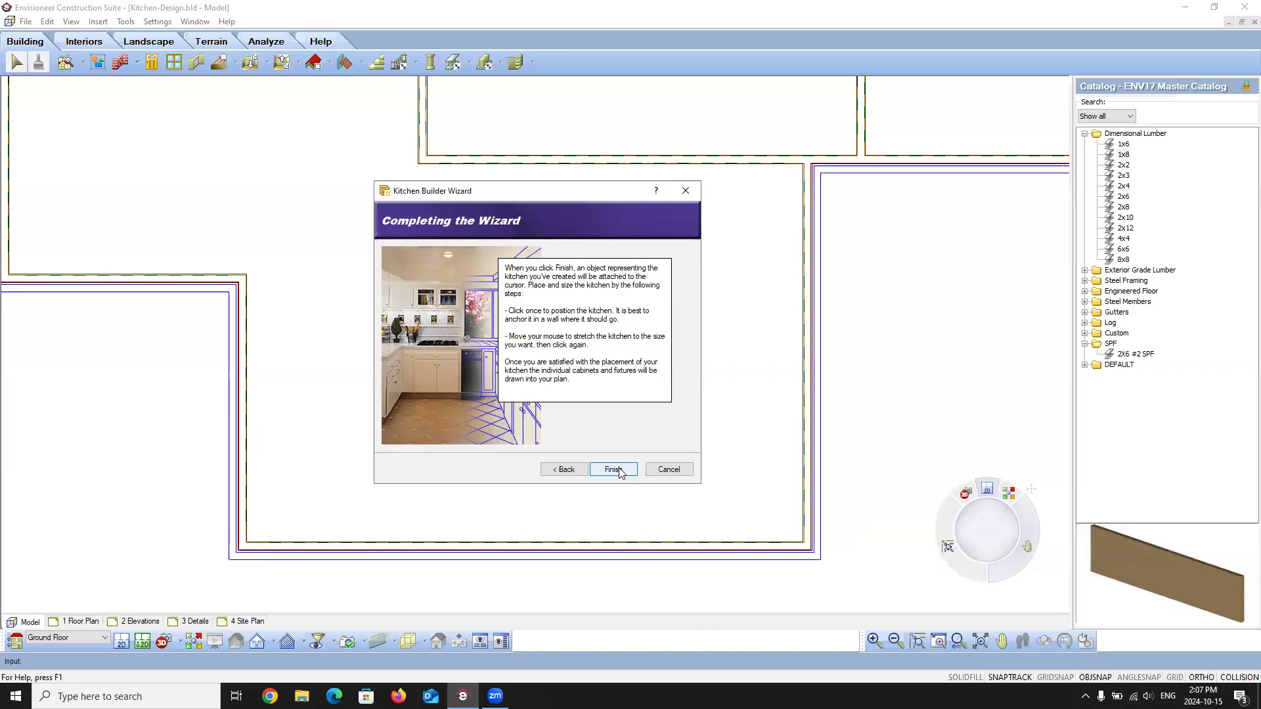
{"action": "left_click", "coordinate": [617, 470]}
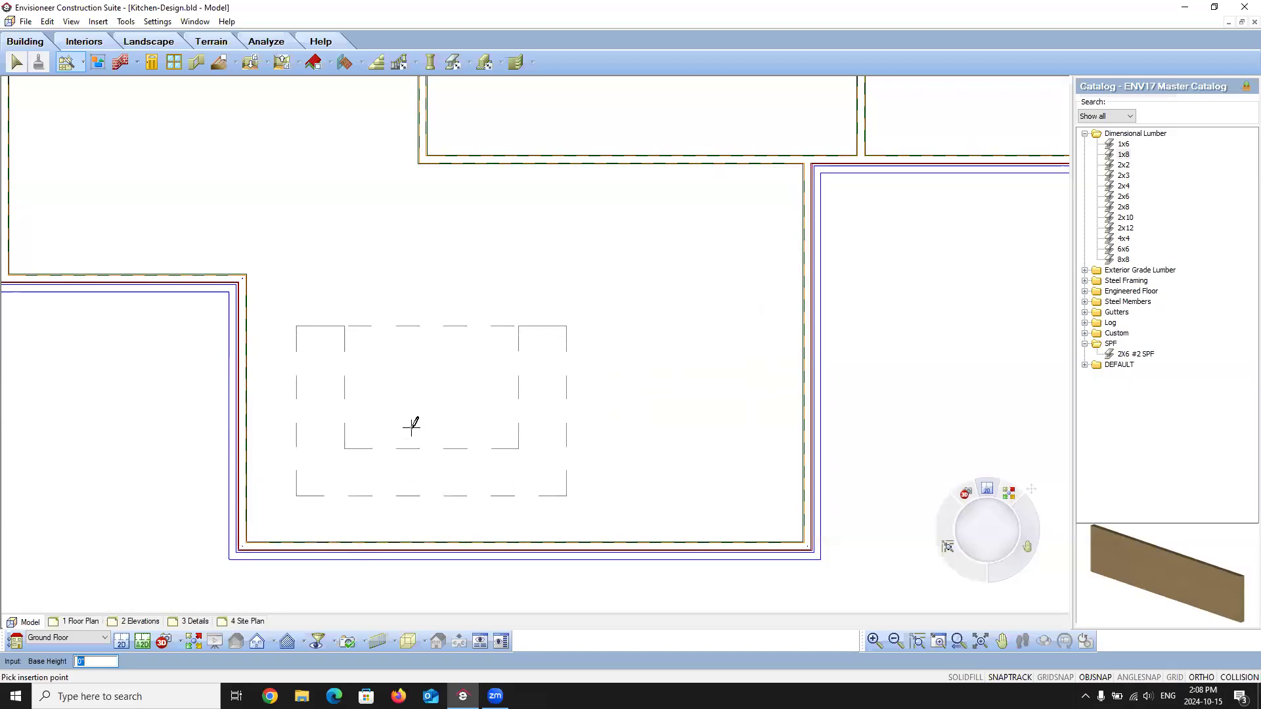
Step: Anchor the kitchen on the room's lower wall, stretch it to about 23'-4 1/2" by 11'-3" up to the side walls, and accept the placement
{"action": "left_click", "coordinate": [348, 486]}
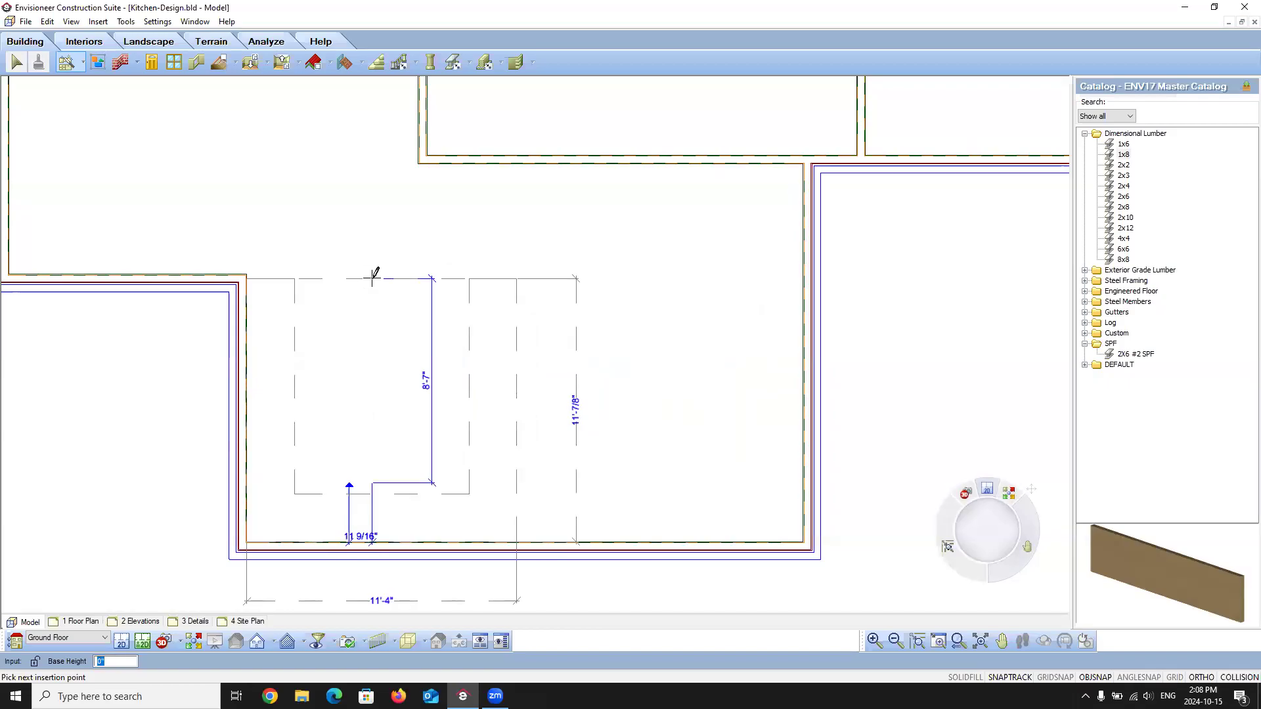
{"action": "left_click", "coordinate": [246, 276]}
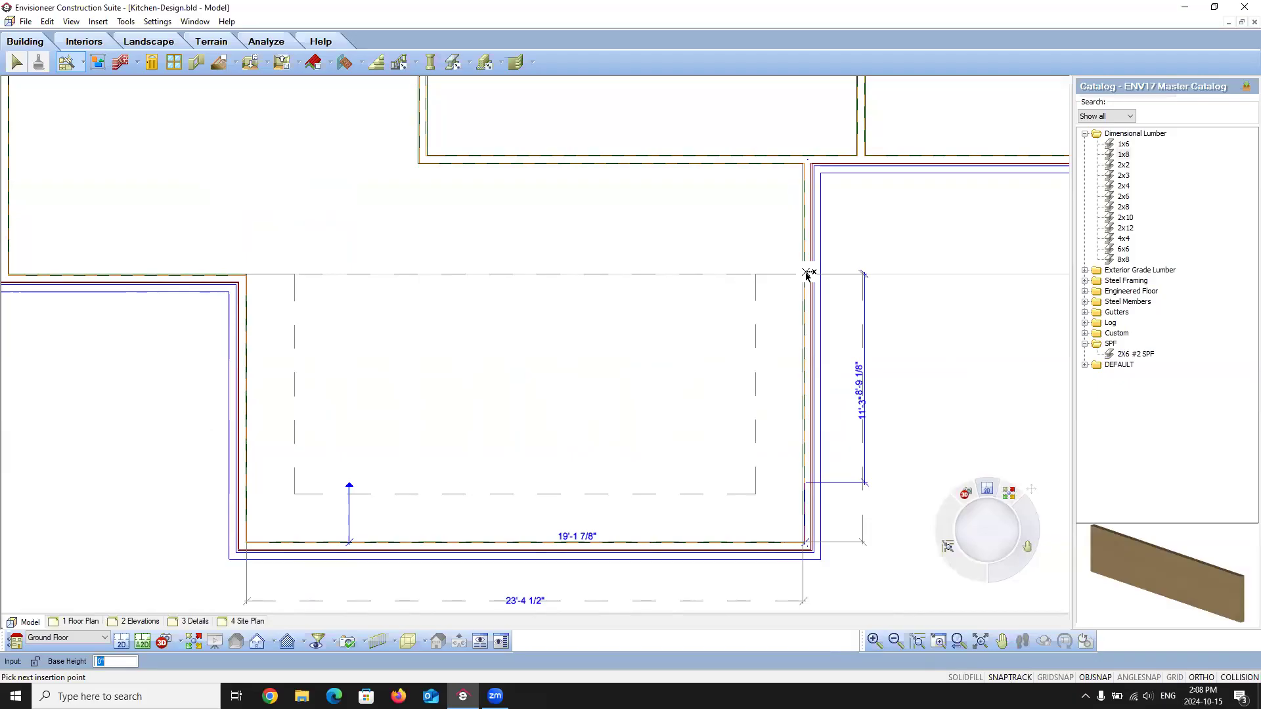
{"action": "left_click", "coordinate": [807, 274]}
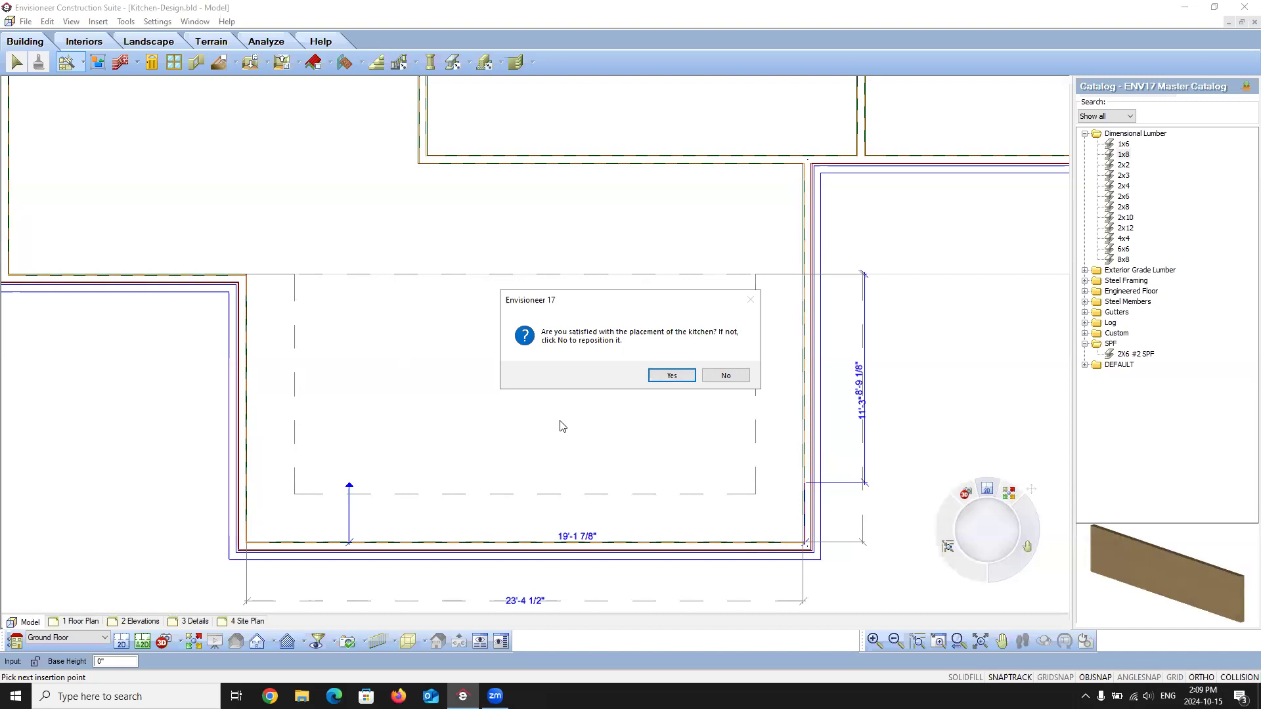
{"action": "left_click", "coordinate": [672, 375]}
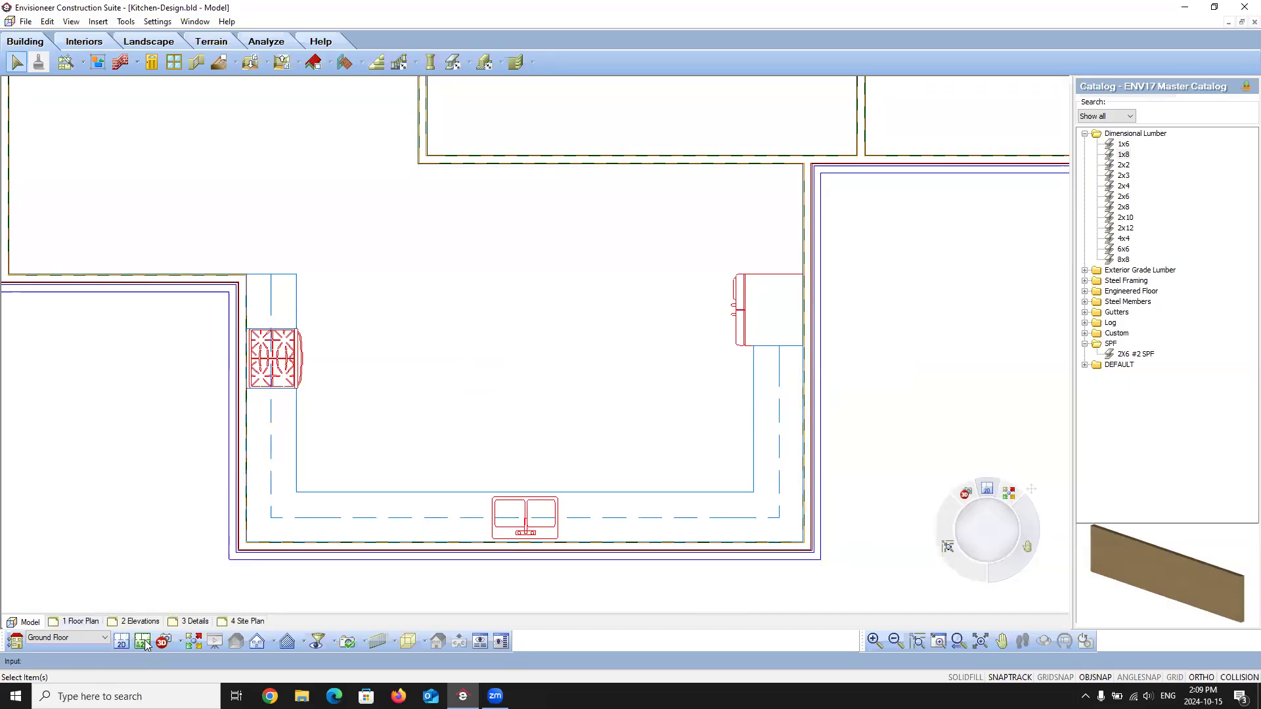
Step: Examine the new kitchen in the 3D Kitchen camera view with object outlines displayed, and return to the 2D plan
{"action": "left_click", "coordinate": [172, 641]}
{"action": "left_click", "coordinate": [177, 625]}
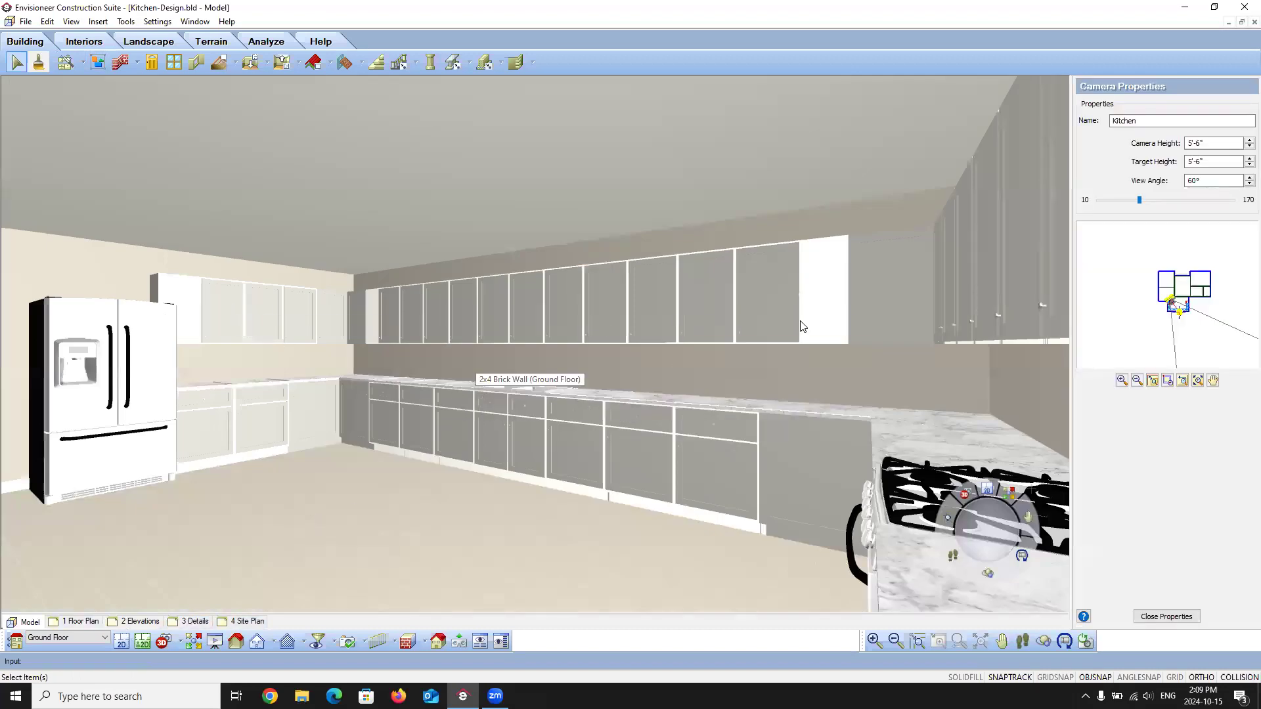
{"action": "left_click", "coordinate": [408, 642]}
{"action": "left_click", "coordinate": [443, 629]}
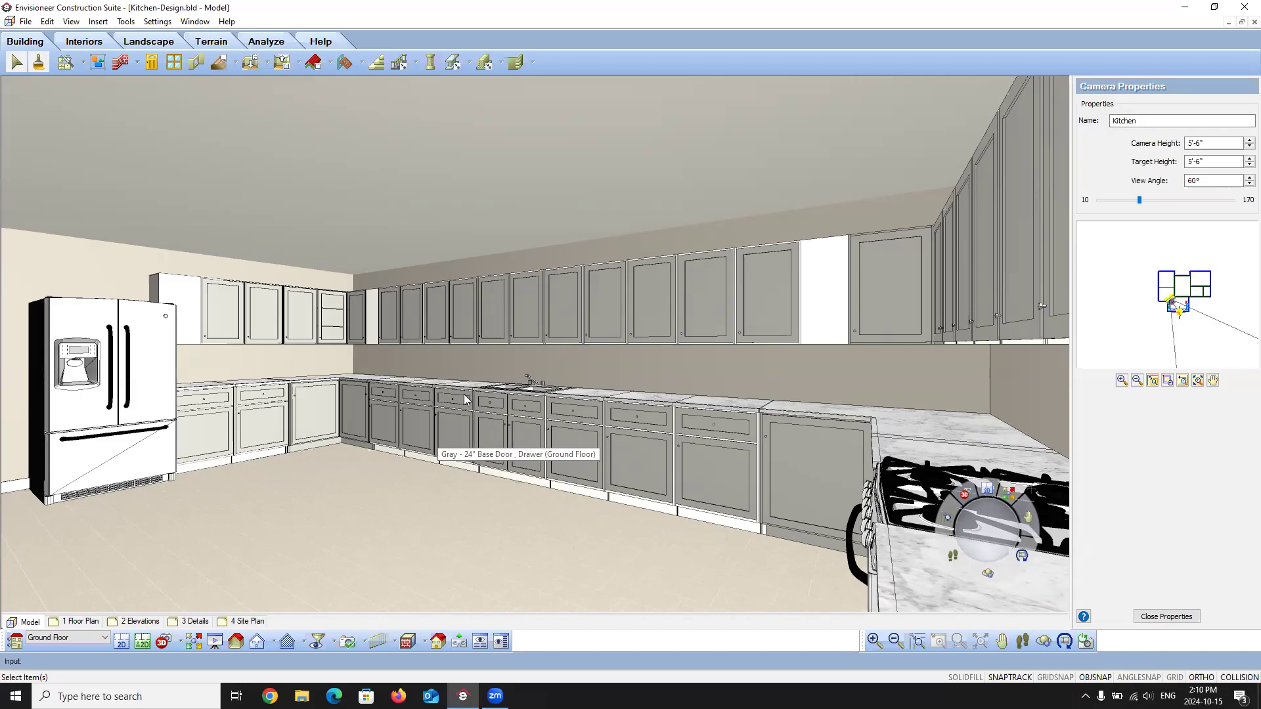
{"action": "left_click", "coordinate": [123, 640]}
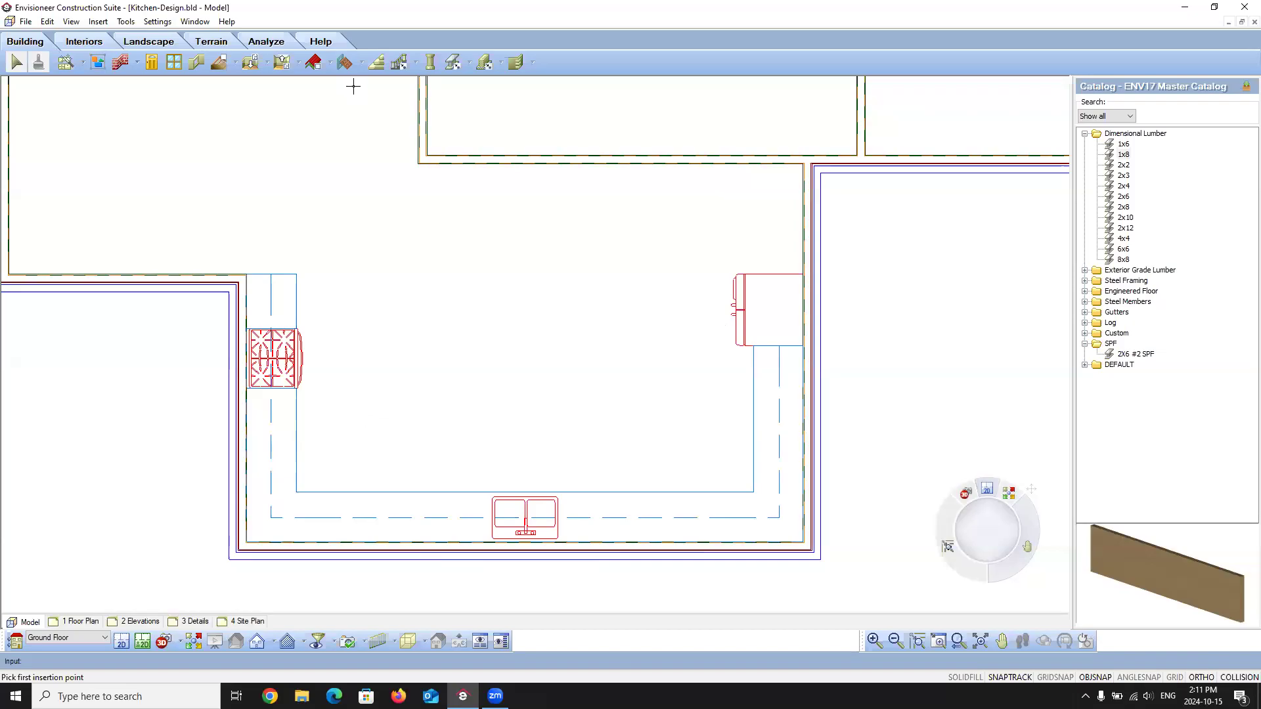
Step: Draw a guide line from the left counter's upper inner corner, 42 inches to the right, and then straight down past the lower wall
{"action": "left_click", "coordinate": [297, 274]}
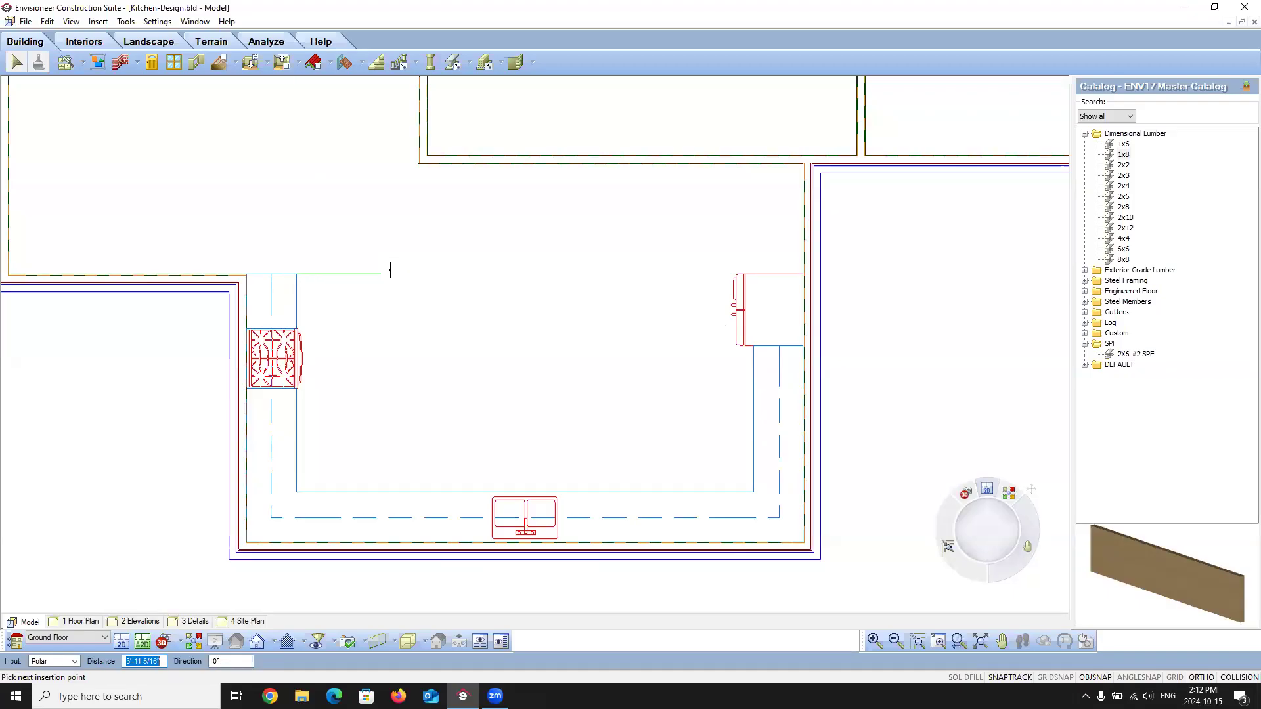
{"action": "type", "text": "42"}
{"action": "key", "text": "Return"}
{"action": "left_click", "coordinate": [383, 588]}
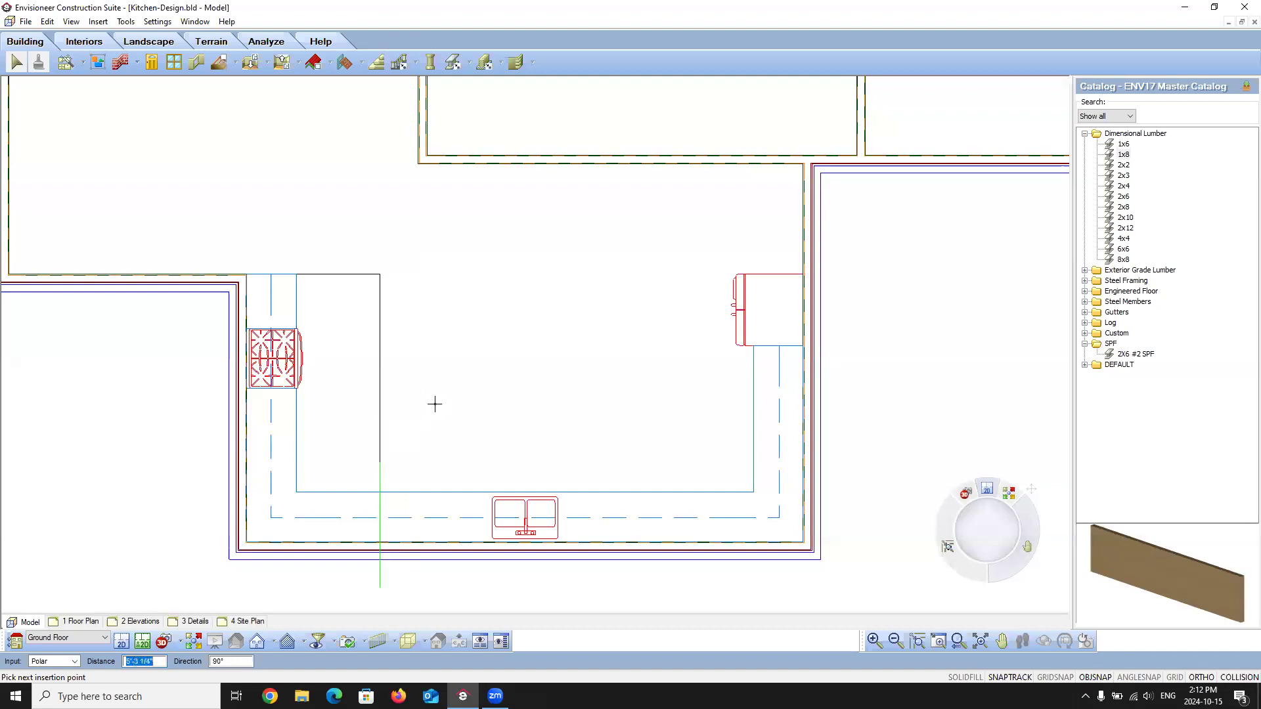
{"action": "right_click", "coordinate": [506, 361]}
{"action": "left_click", "coordinate": [557, 371]}
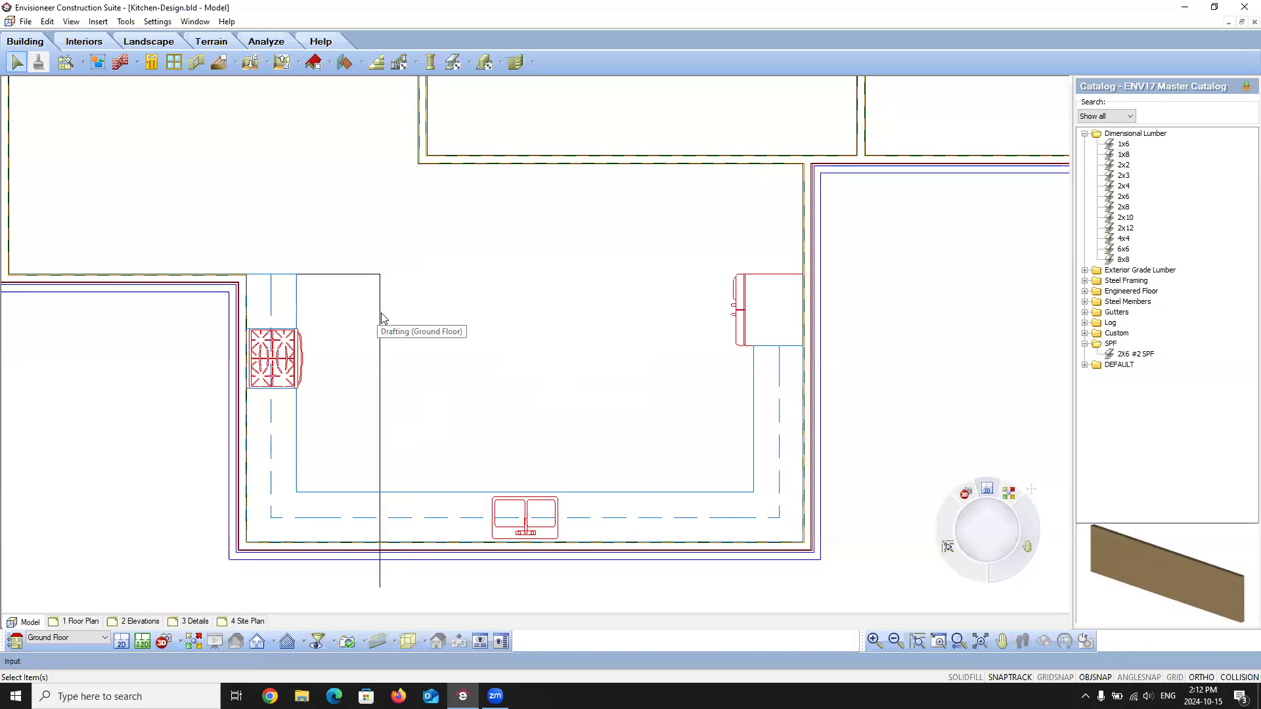
Step: Draw a guide line from the lower-left inner counter corner out past the left wall, 36 inches up, and right beyond the right wall
{"action": "right_click", "coordinate": [310, 451]}
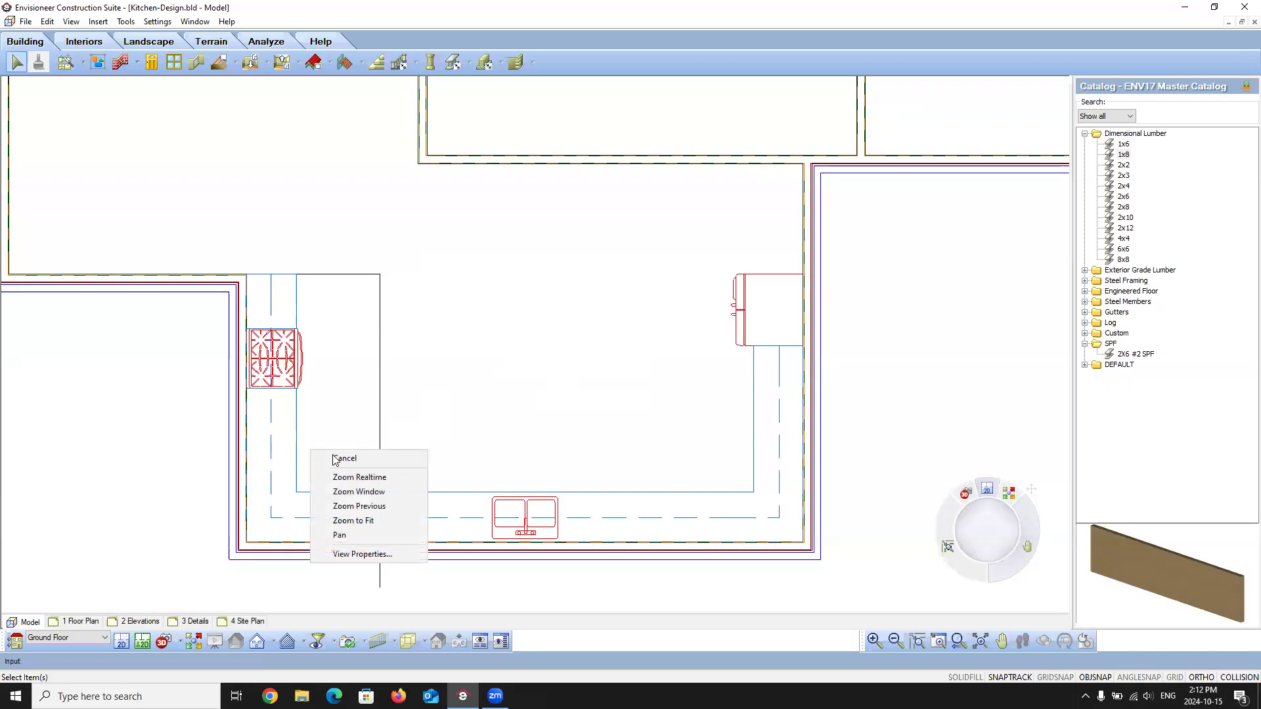
{"action": "left_click", "coordinate": [348, 415]}
{"action": "key", "text": "Return"}
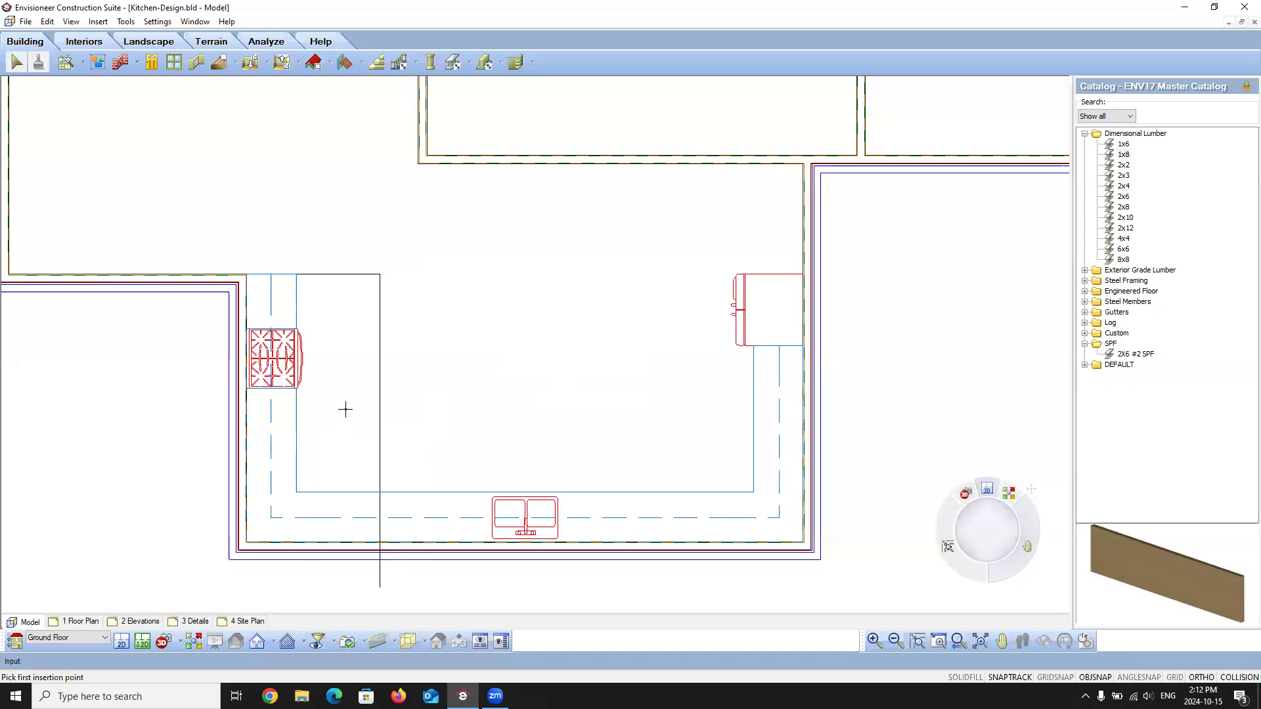
{"action": "left_click", "coordinate": [297, 491]}
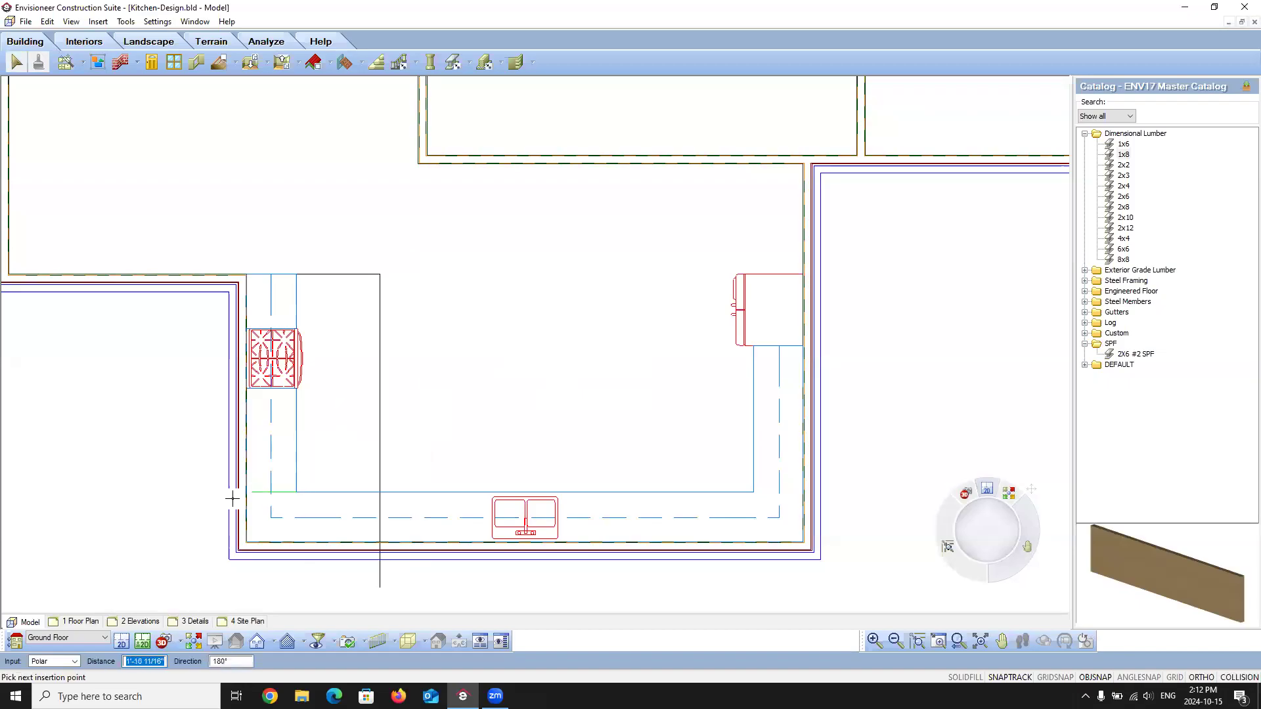
{"action": "left_click", "coordinate": [178, 494]}
{"action": "type", "text": "36"}
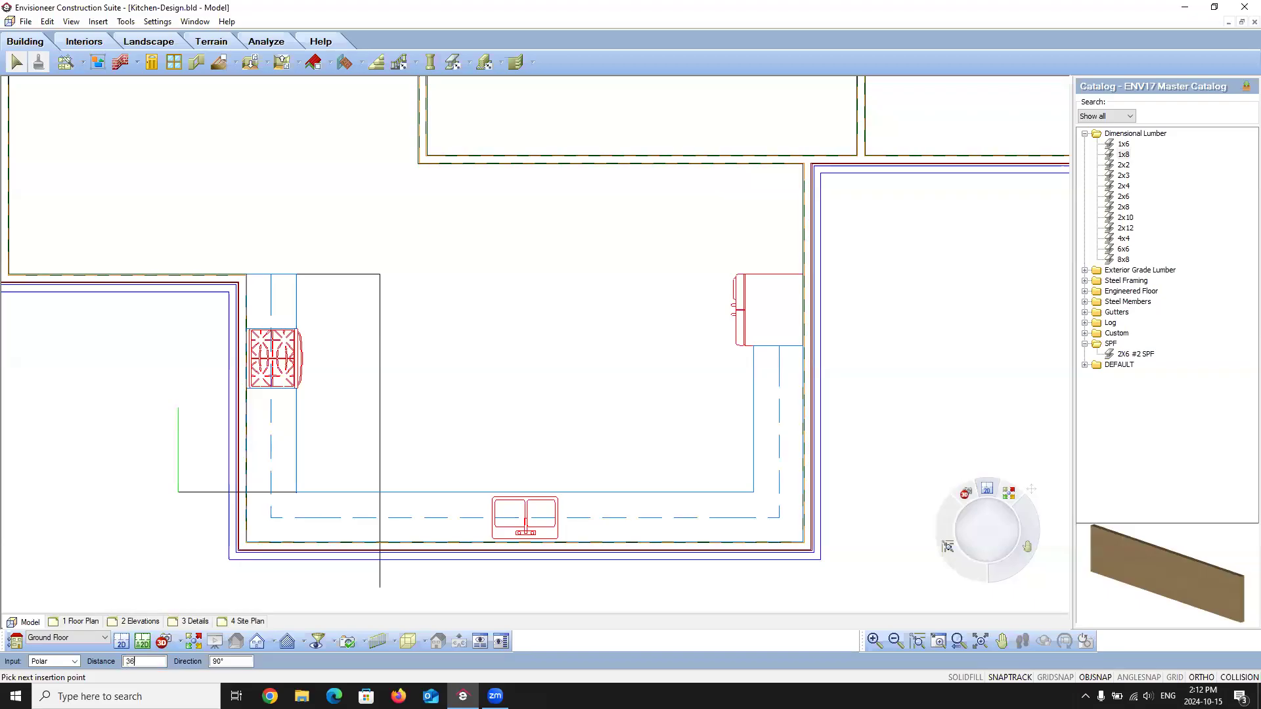
{"action": "key", "text": "Return"}
{"action": "left_click", "coordinate": [884, 421]}
{"action": "right_click", "coordinate": [871, 458]}
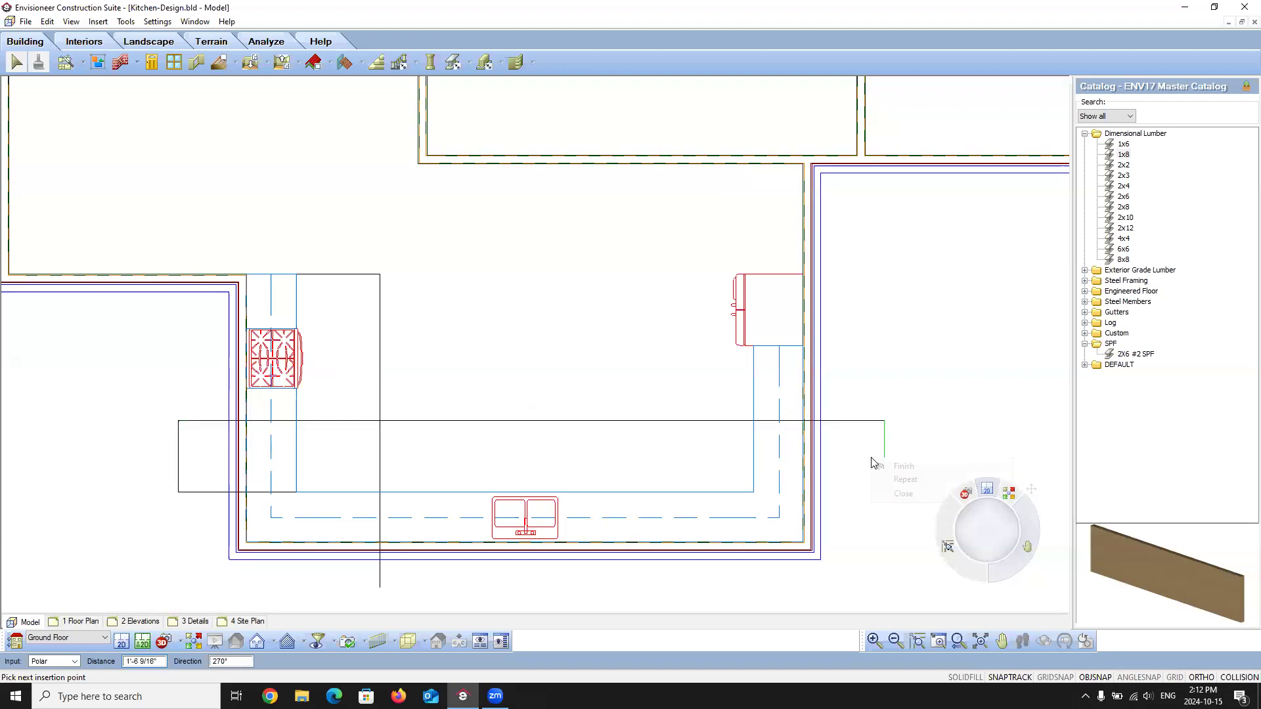
{"action": "left_click", "coordinate": [883, 482]}
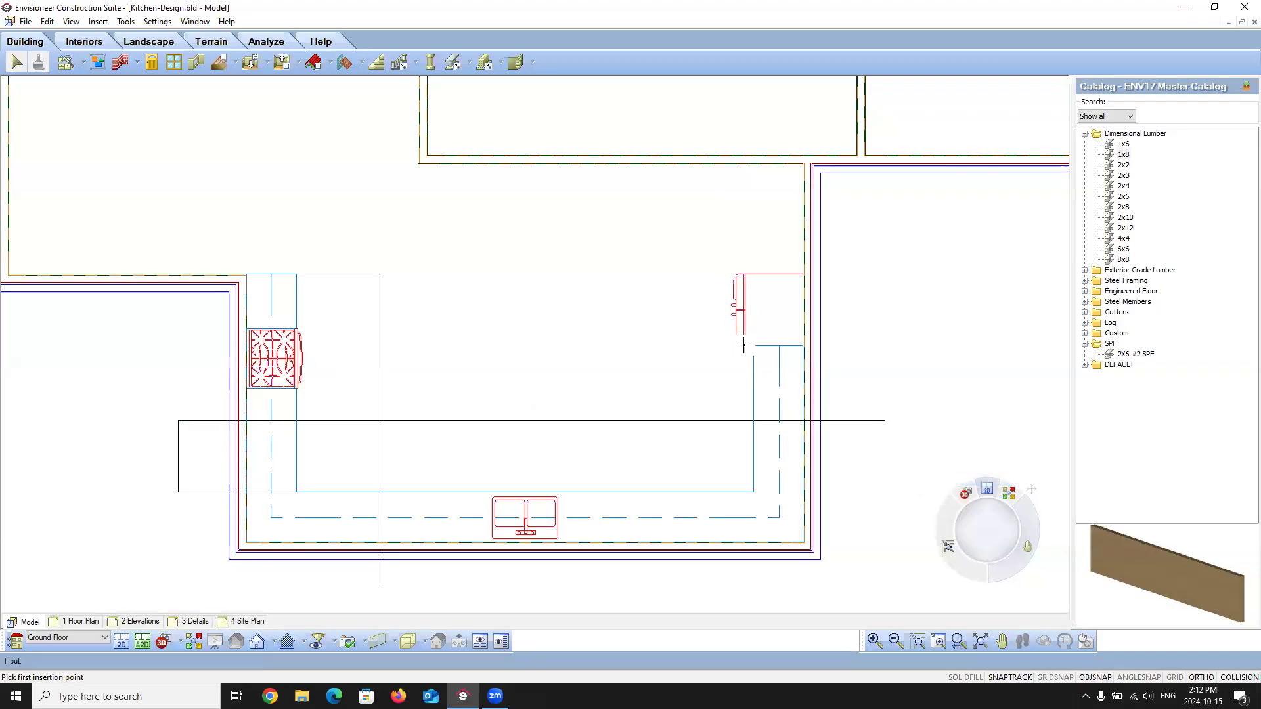
Step: Draw a guide line from the refrigerator's upper front corner leftward into the room and straight down past the lower wall
{"action": "left_click", "coordinate": [734, 275]}
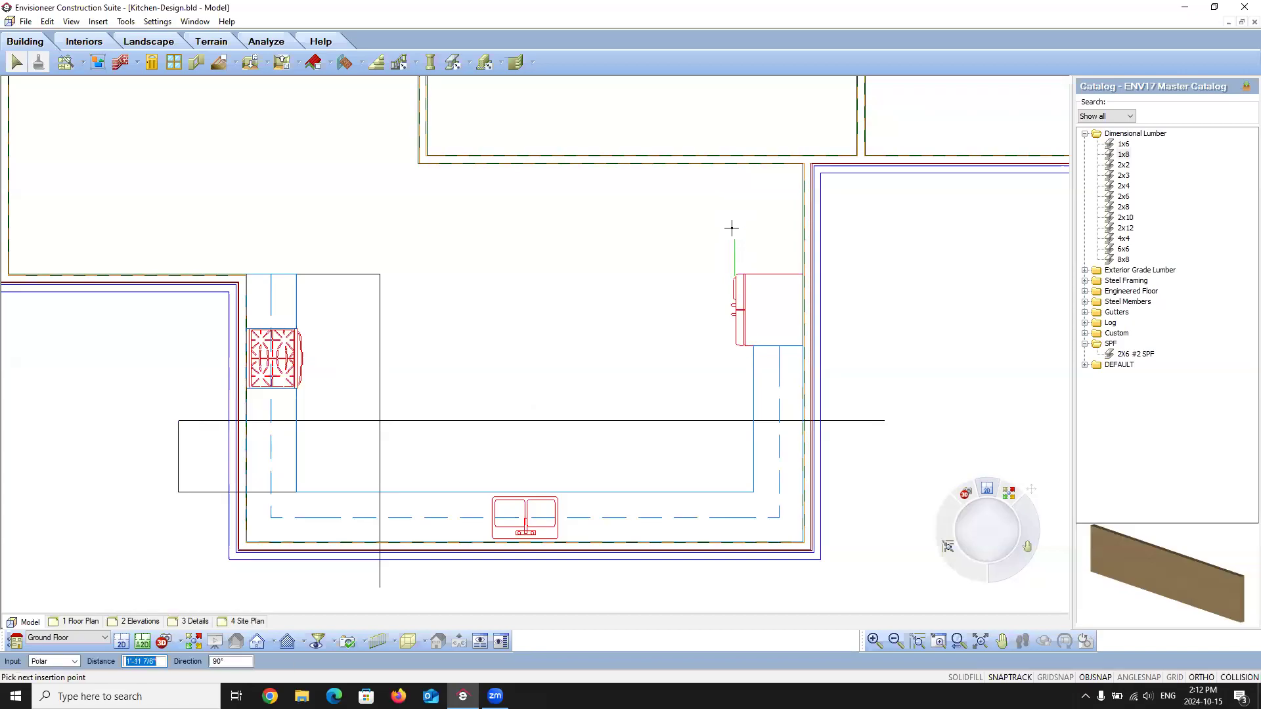
{"action": "left_click", "coordinate": [652, 276]}
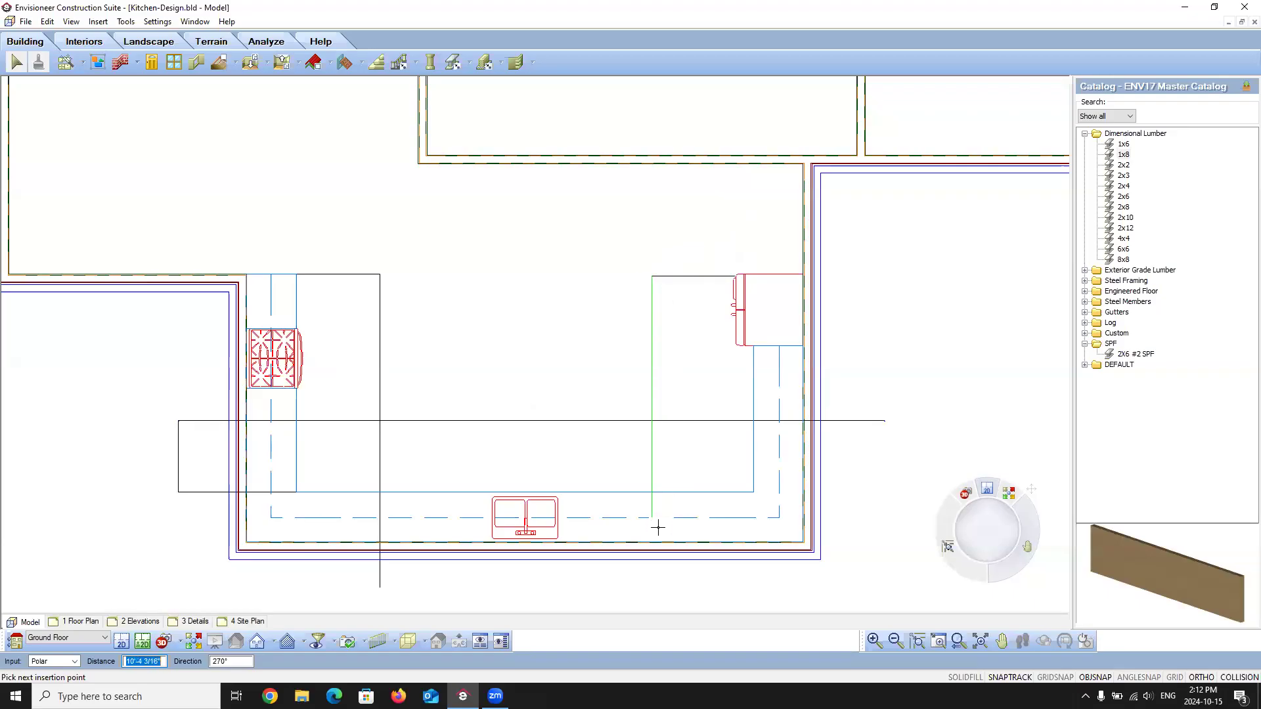
{"action": "left_click", "coordinate": [653, 590]}
{"action": "right_click", "coordinate": [653, 590]}
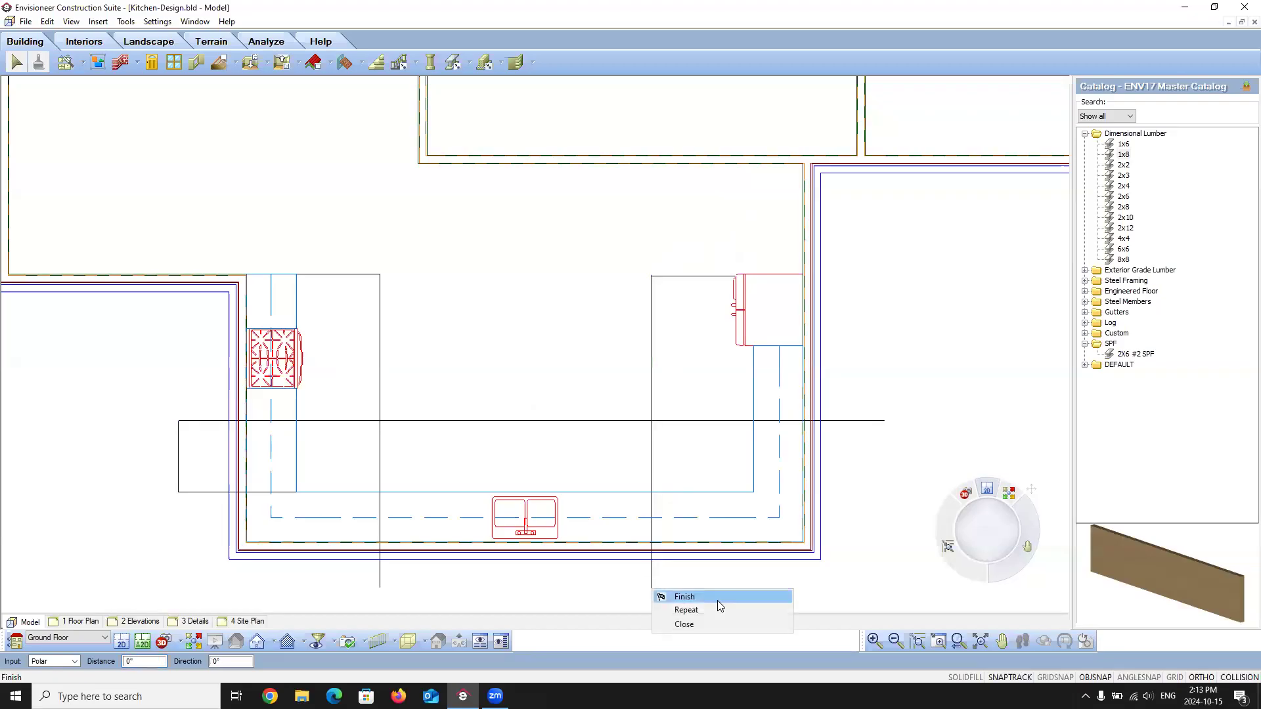
{"action": "left_click", "coordinate": [718, 599]}
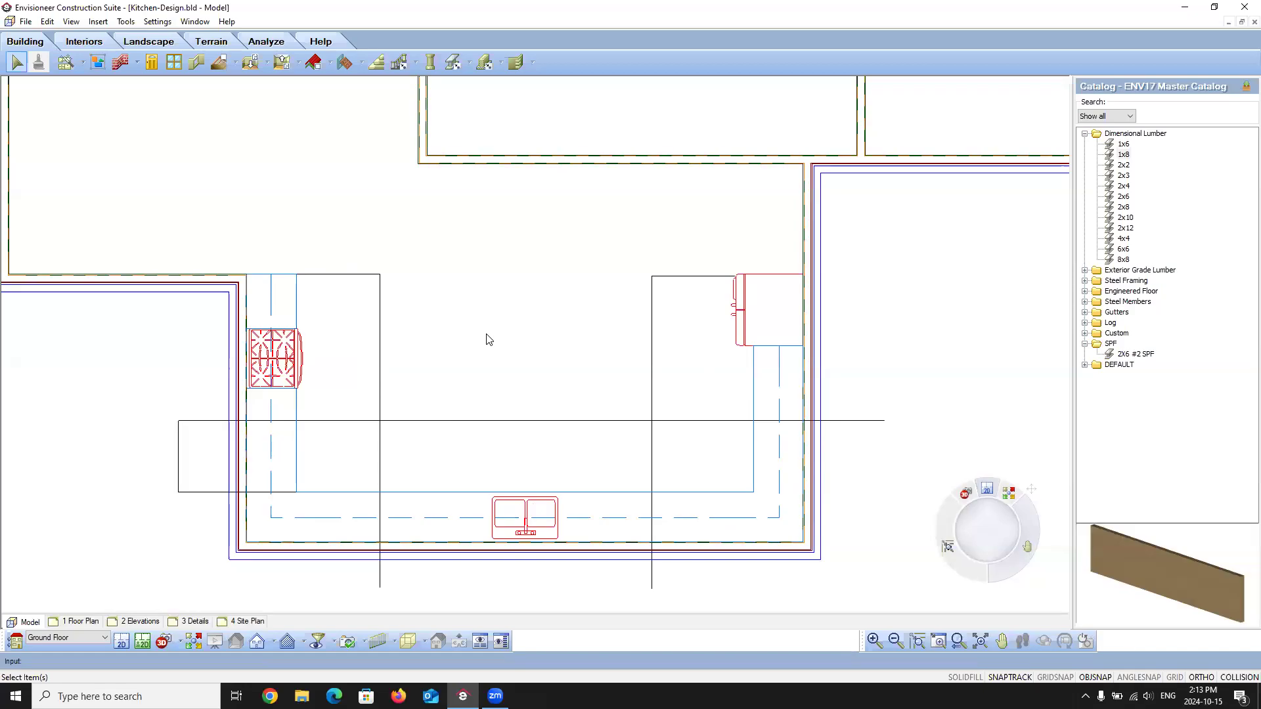
Step: Insert a 24" Island w/ Single Door & Drawer base cabinet with its upper-left corner where the left and horizontal guide lines cross
{"action": "left_click", "coordinate": [103, 43]}
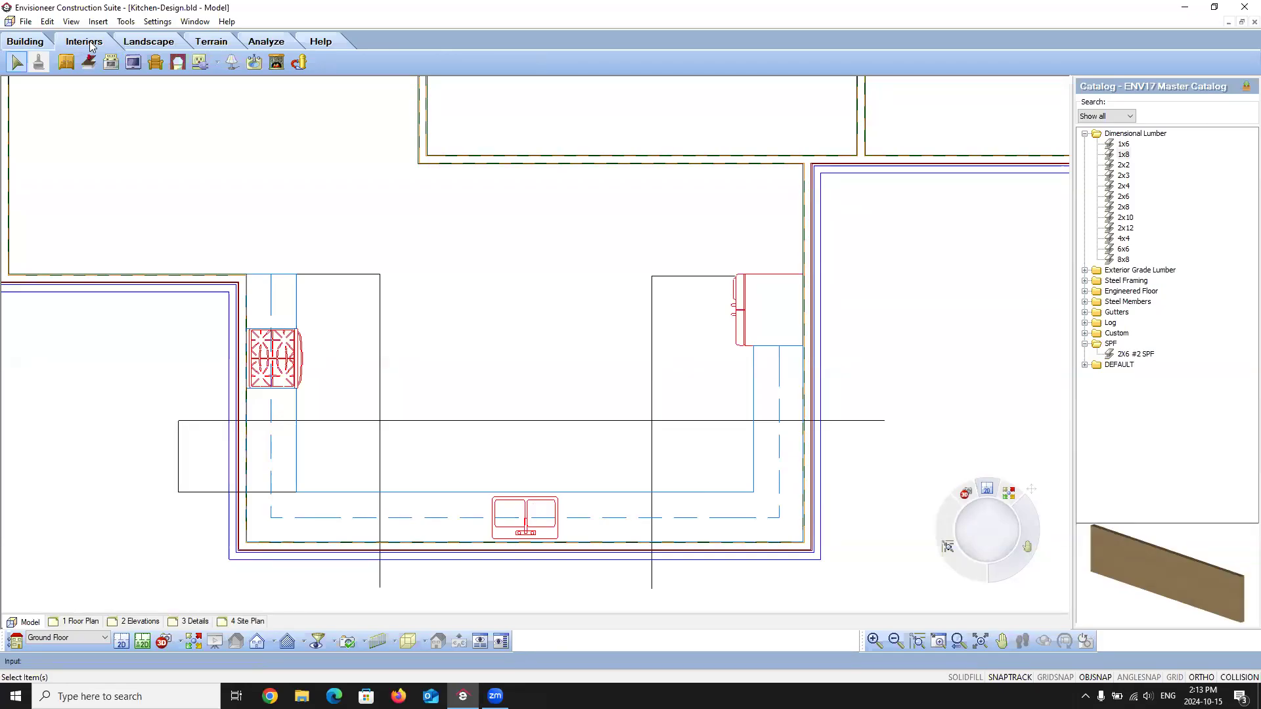
{"action": "left_click", "coordinate": [108, 23]}
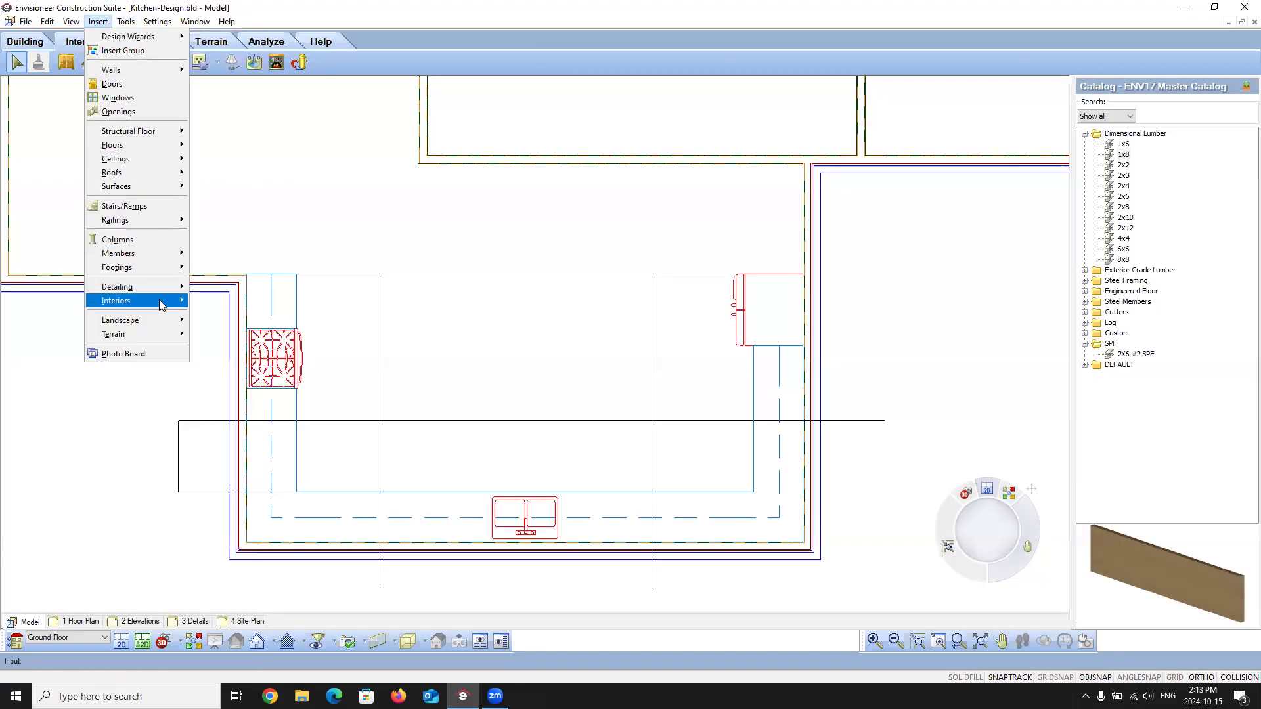
{"action": "mouse_move", "coordinate": [161, 303]}
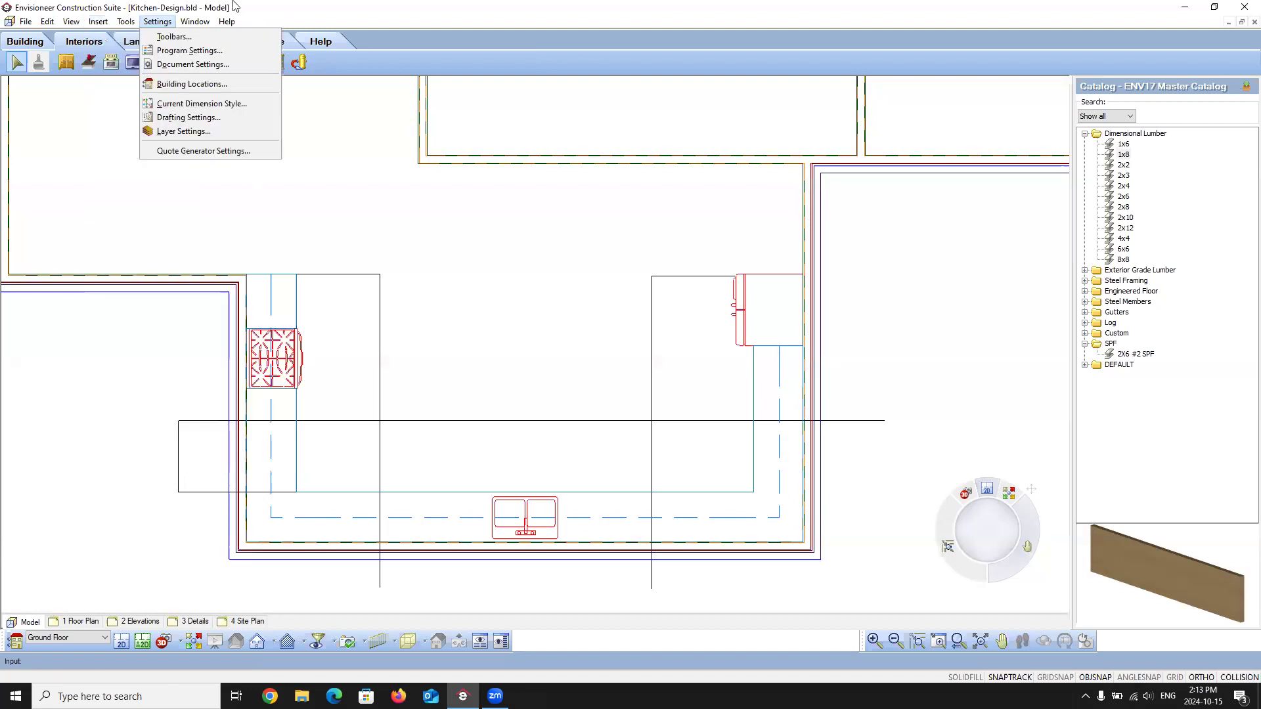
{"action": "left_click", "coordinate": [247, 9]}
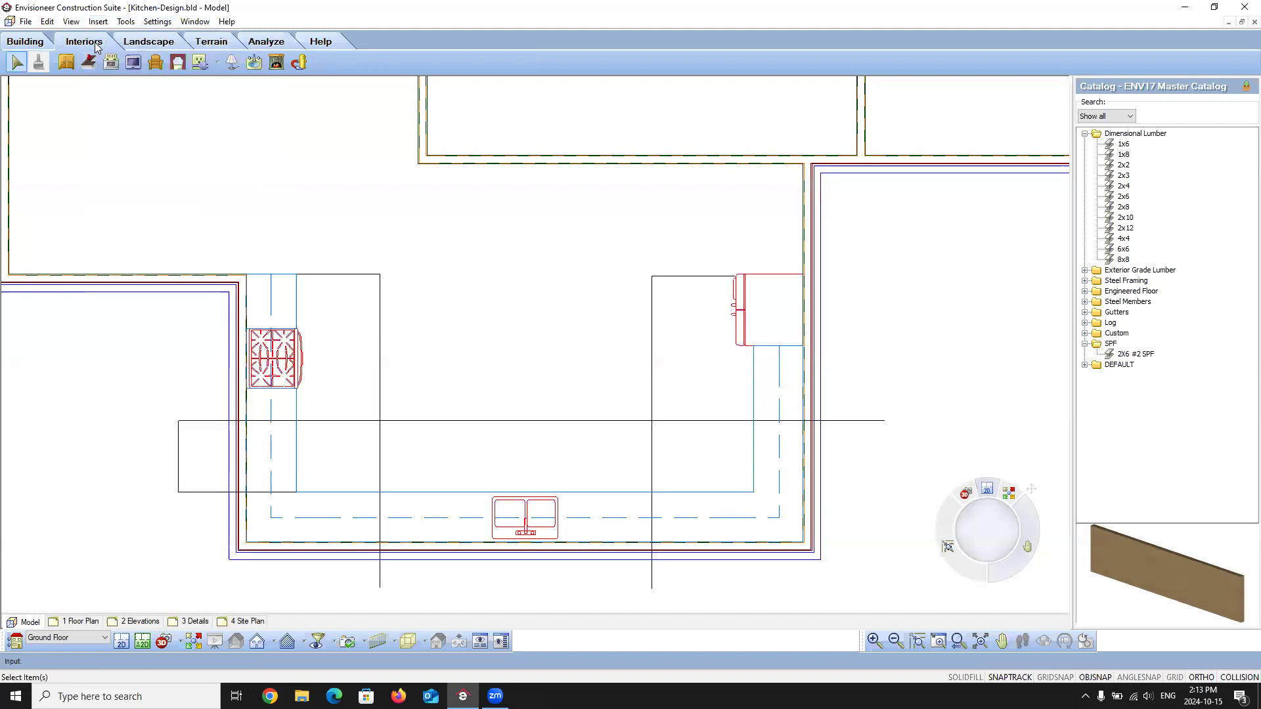
{"action": "left_click", "coordinate": [66, 62]}
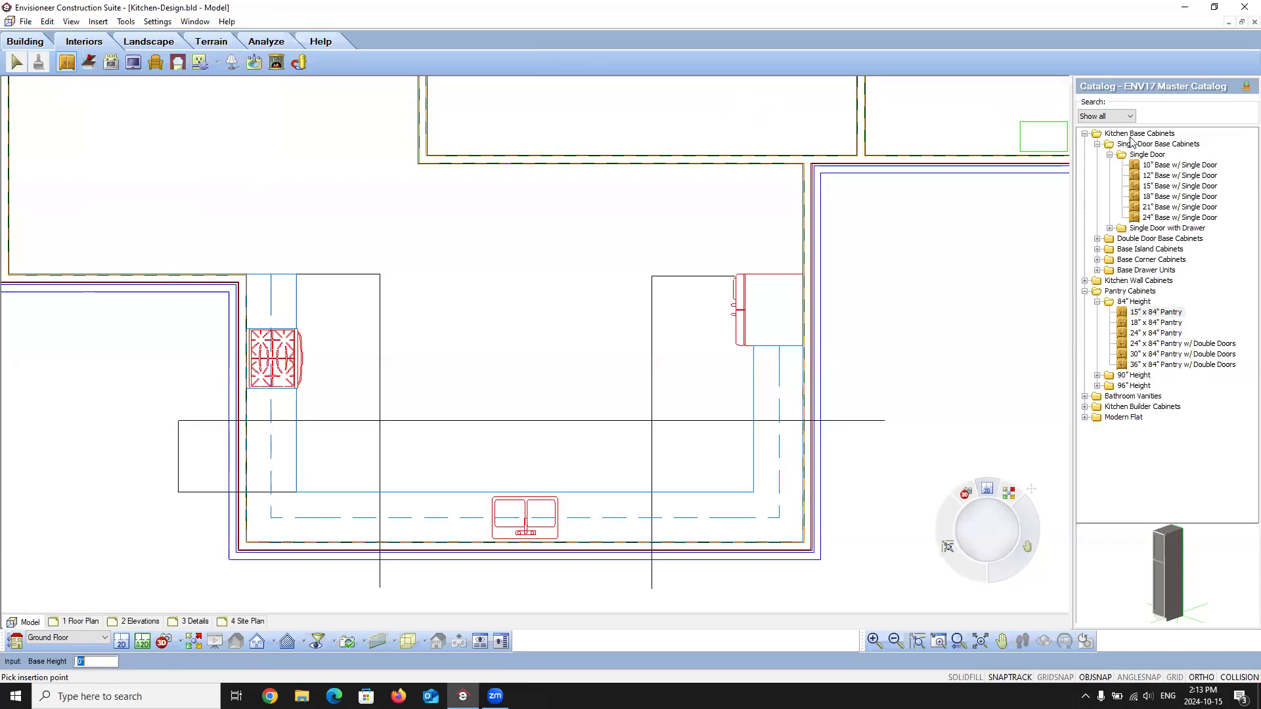
{"action": "left_click", "coordinate": [1097, 145]}
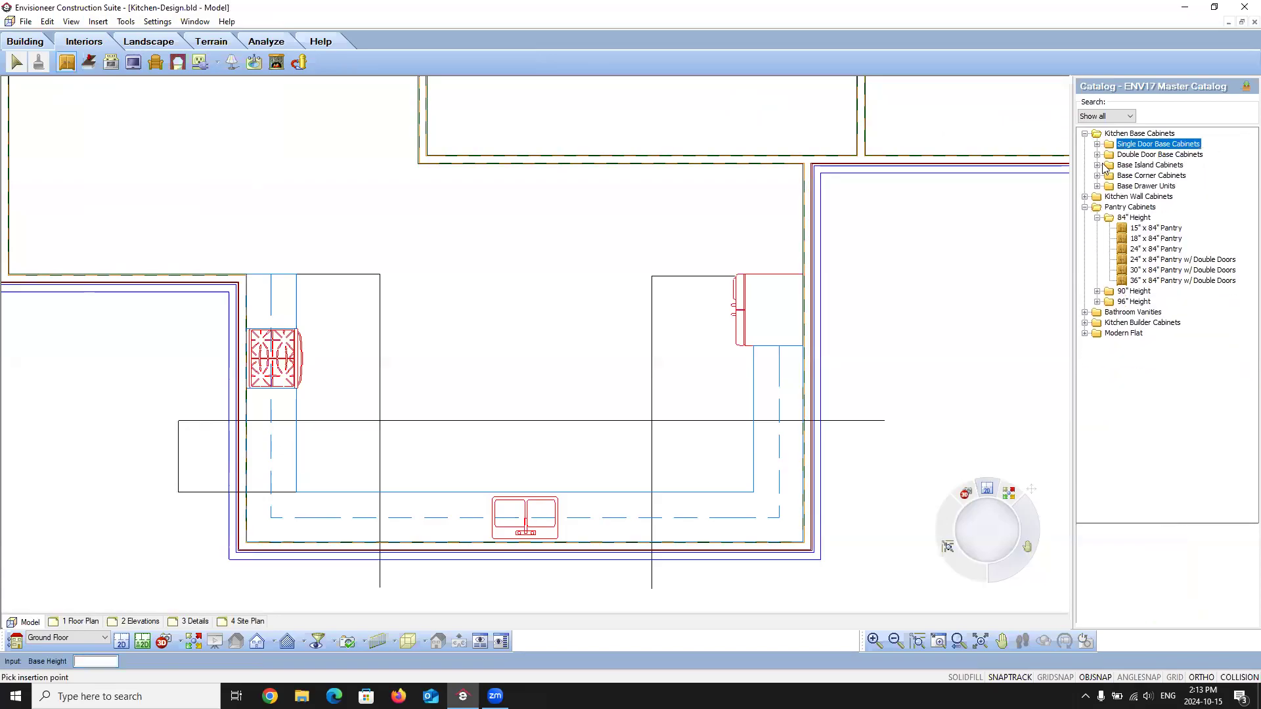
{"action": "left_click", "coordinate": [1098, 166]}
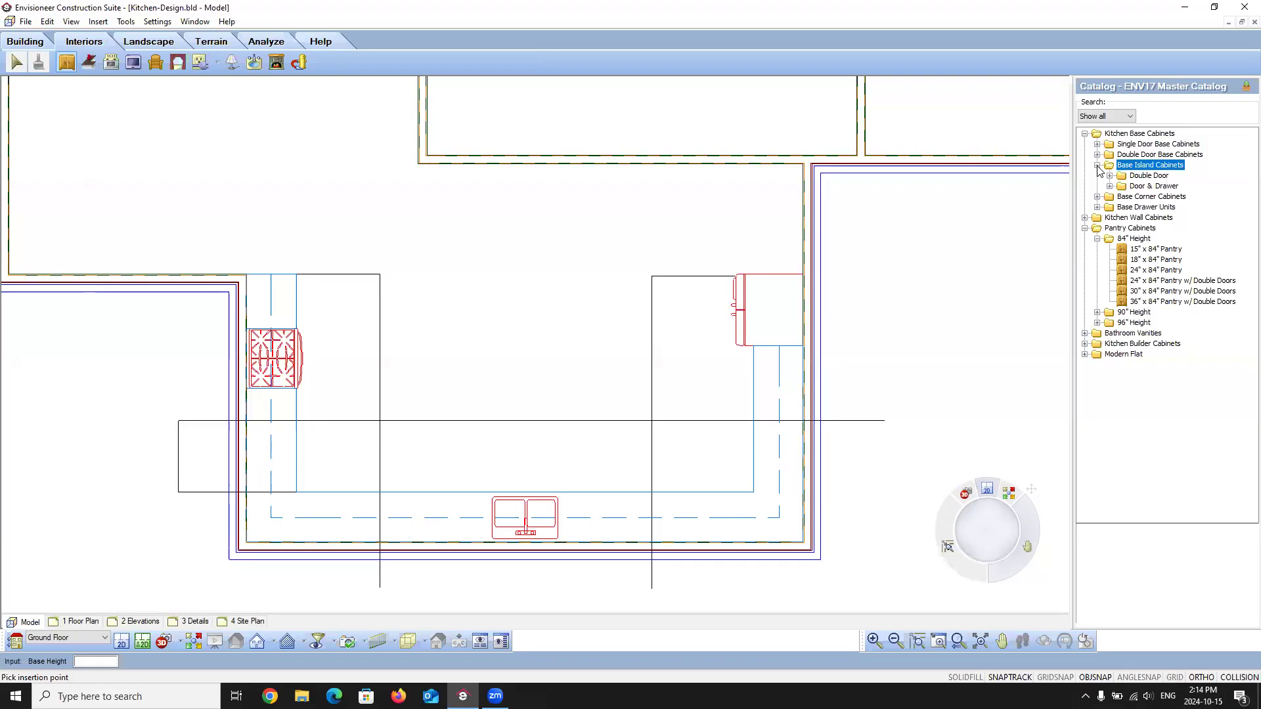
{"action": "double_click", "coordinate": [1122, 187]}
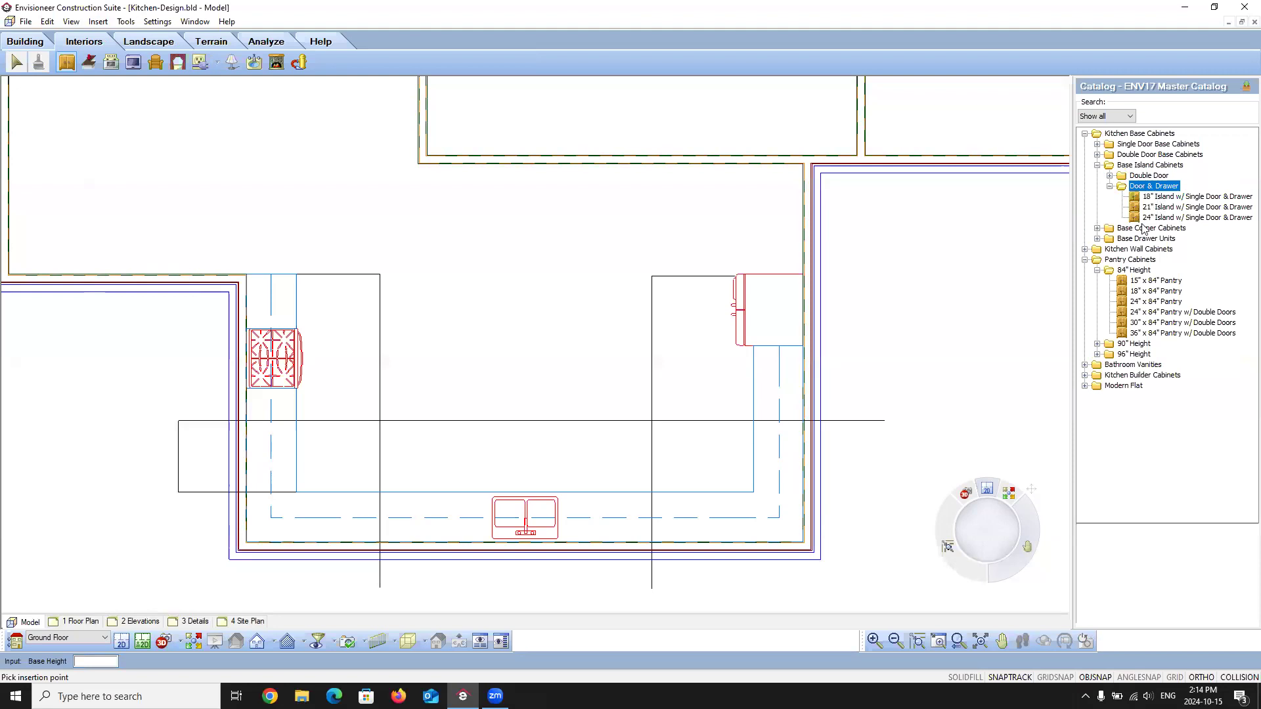
{"action": "left_click", "coordinate": [1197, 219]}
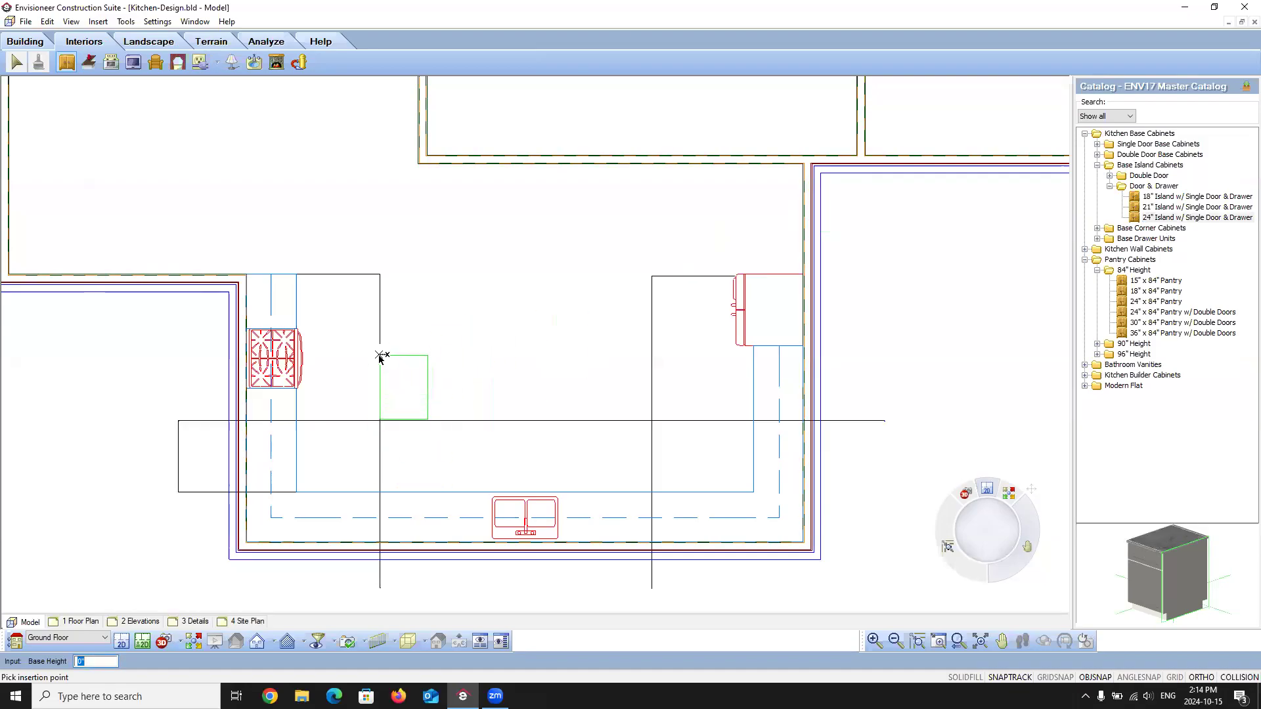
{"action": "left_click", "coordinate": [383, 423]}
{"action": "right_click", "coordinate": [540, 295]}
{"action": "left_click", "coordinate": [559, 304]}
Step: Move the island cabinet up so its lower-left corner sits on the intersection of the left and horizontal guide lines
{"action": "scroll", "coordinate": [413, 467], "scroll_direction": "up", "scroll_amount": 3}
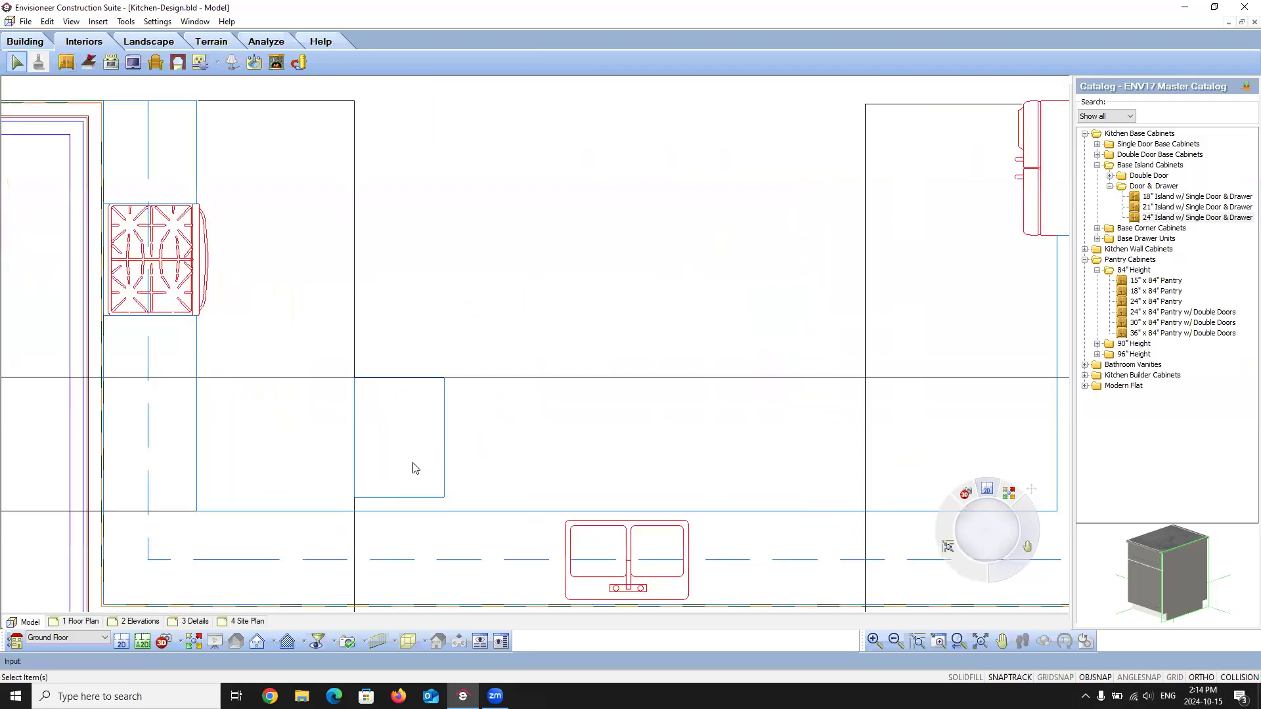
{"action": "scroll", "coordinate": [413, 468], "scroll_direction": "up", "scroll_amount": 1}
{"action": "left_click", "coordinate": [392, 450]}
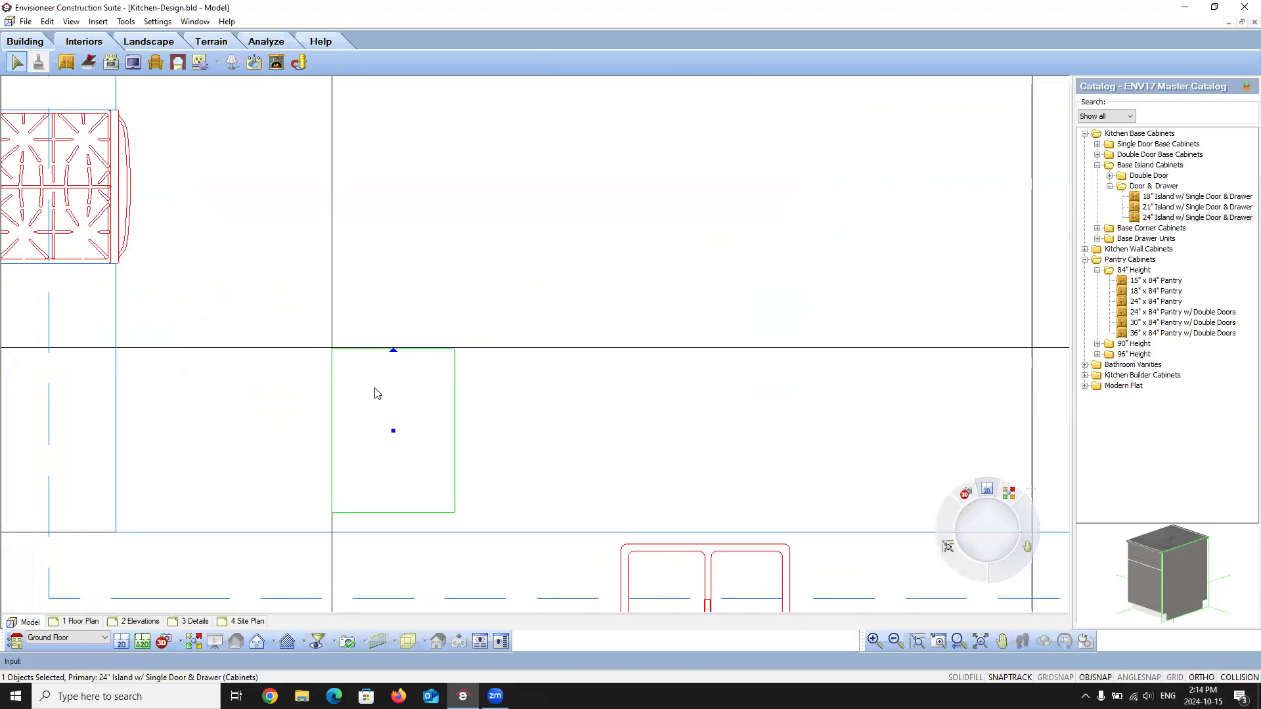
{"action": "right_click", "coordinate": [377, 468]}
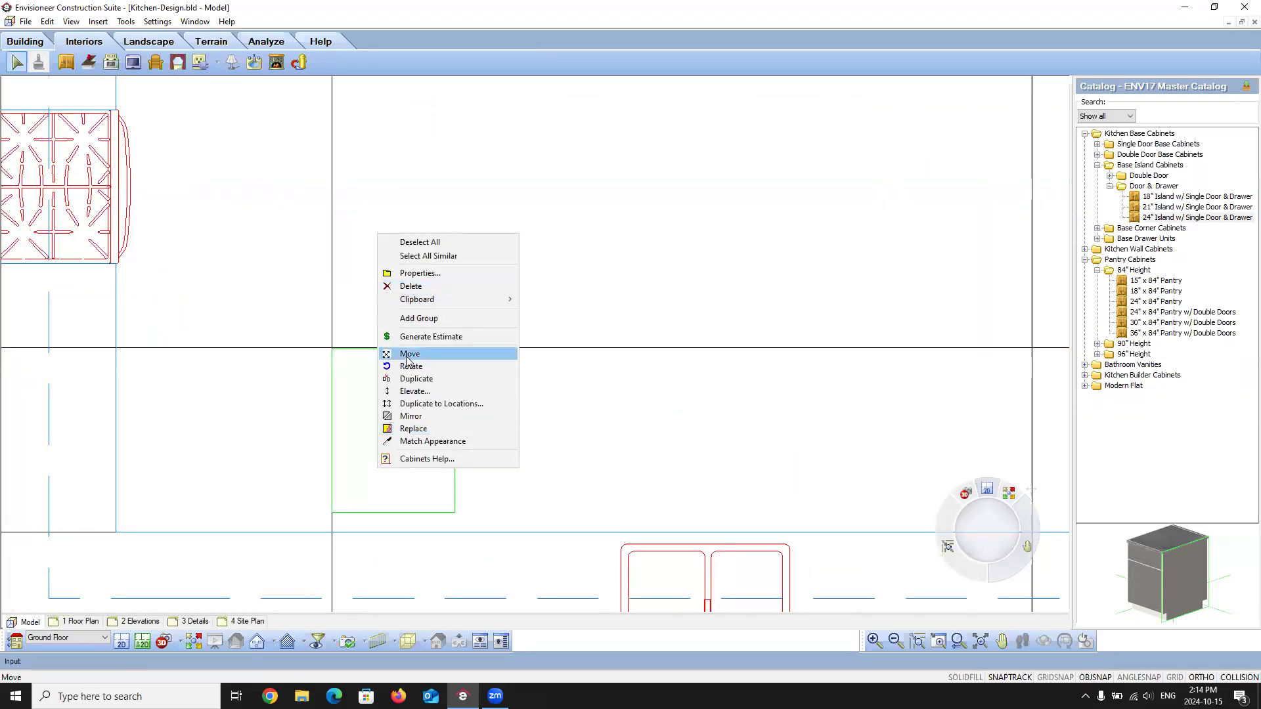
{"action": "left_click", "coordinate": [408, 355]}
{"action": "left_click", "coordinate": [332, 513]}
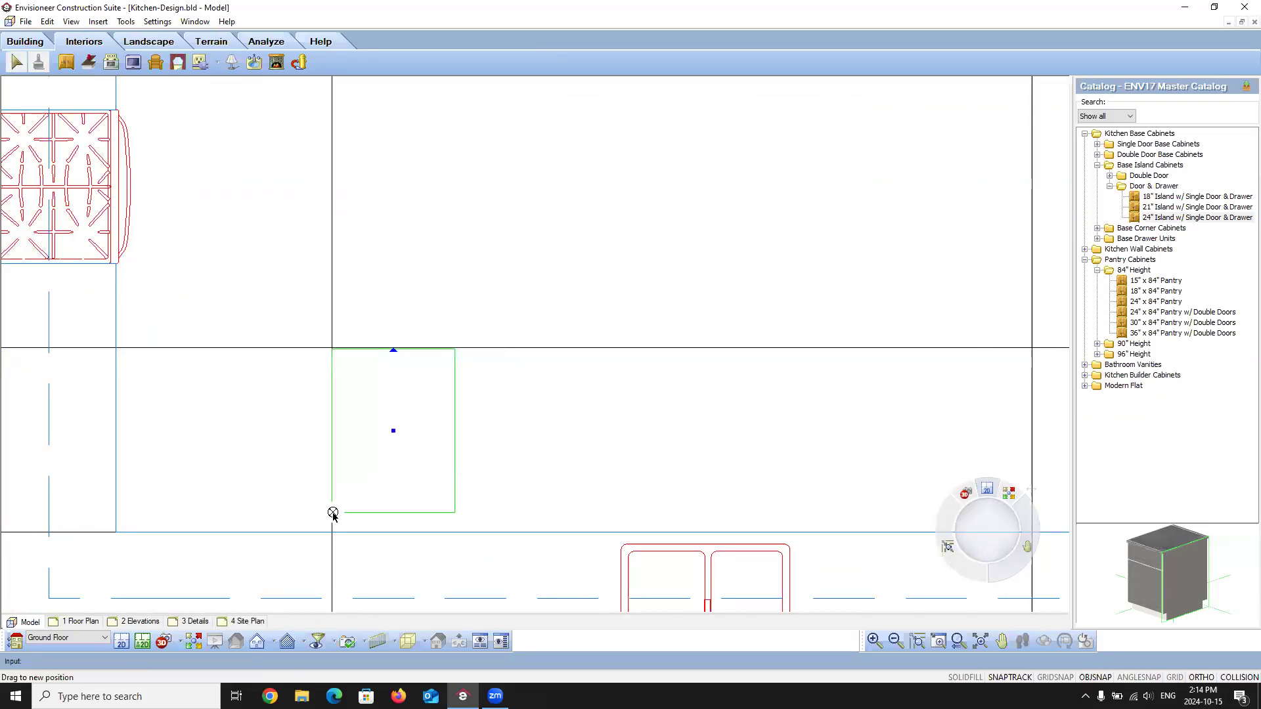
{"action": "left_click", "coordinate": [329, 349]}
{"action": "scroll", "coordinate": [434, 434], "scroll_direction": "down", "scroll_amount": 3}
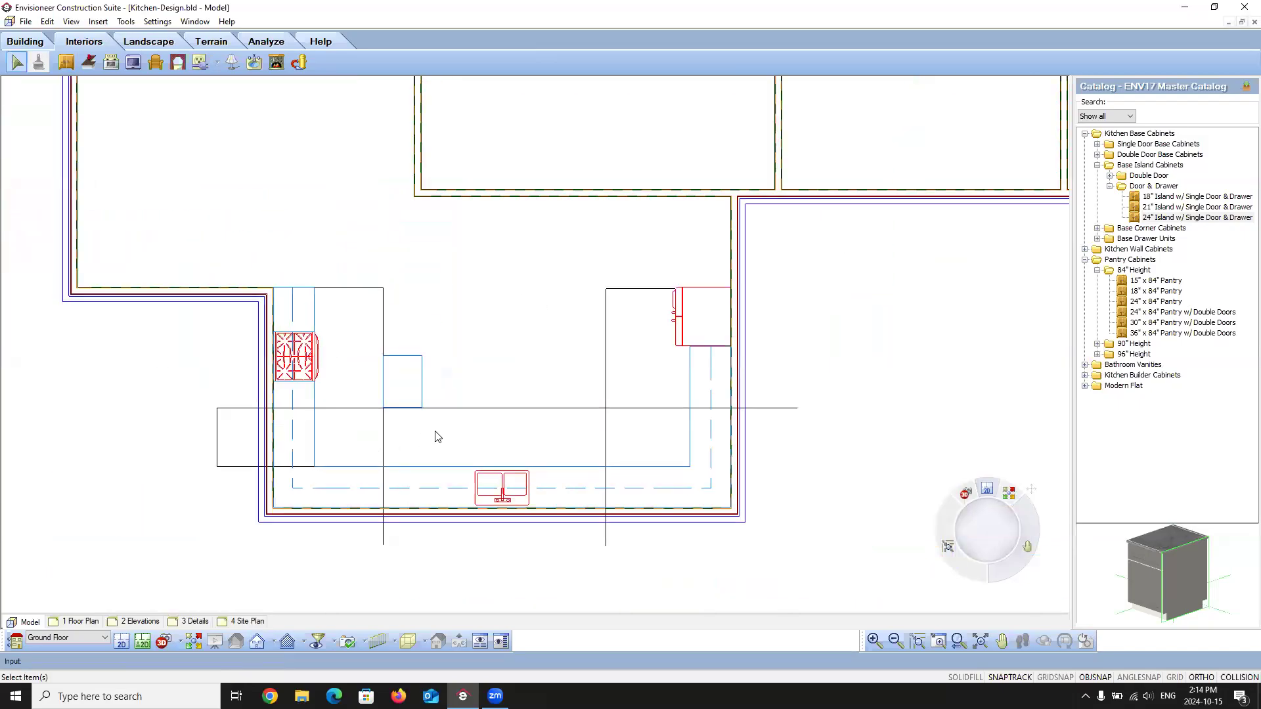
Step: Duplicate the island cabinet so the copy's lower-right corner sits on the intersection of the right and horizontal guide lines
{"action": "scroll", "coordinate": [569, 386], "scroll_direction": "up", "scroll_amount": 3}
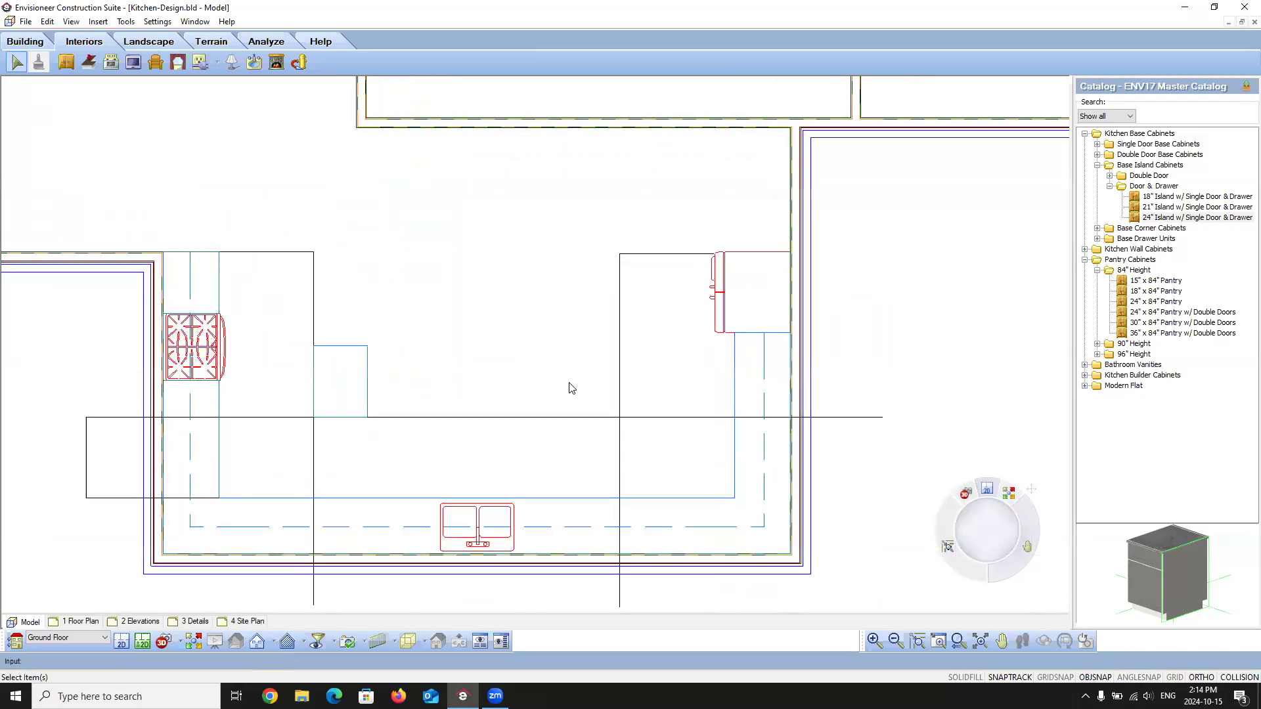
{"action": "left_click", "coordinate": [335, 377]}
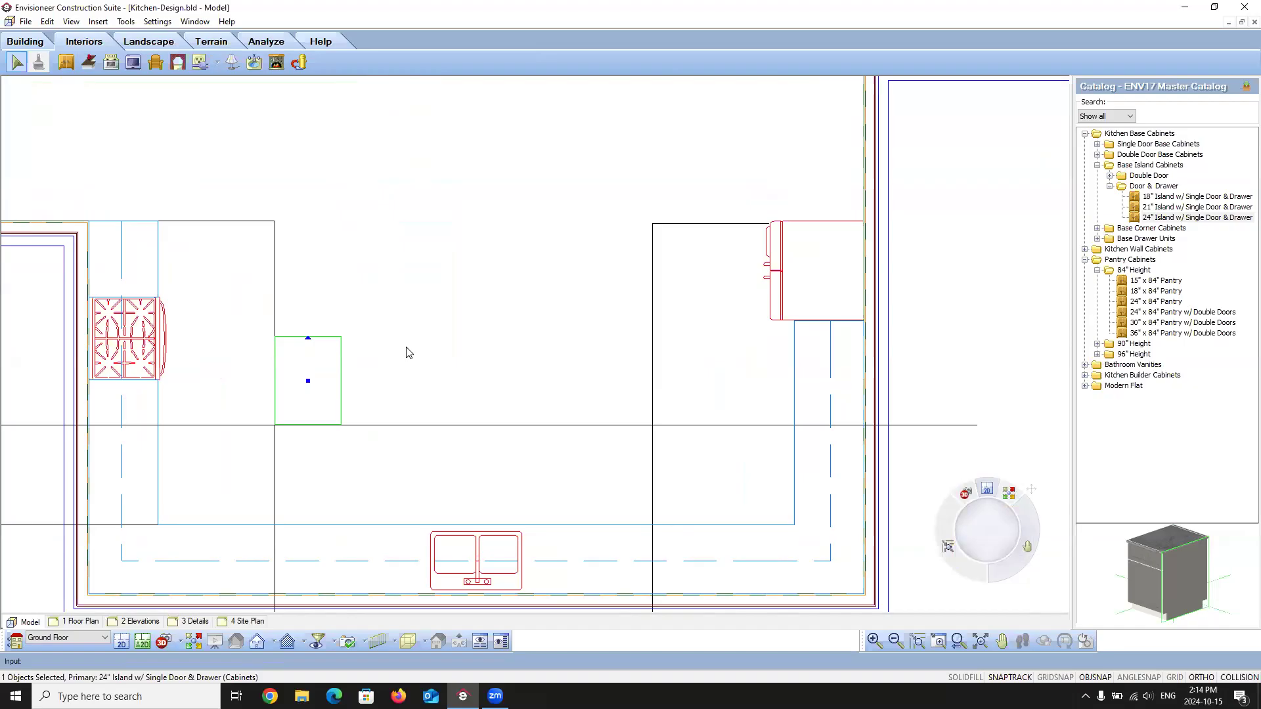
{"action": "right_click", "coordinate": [333, 368]}
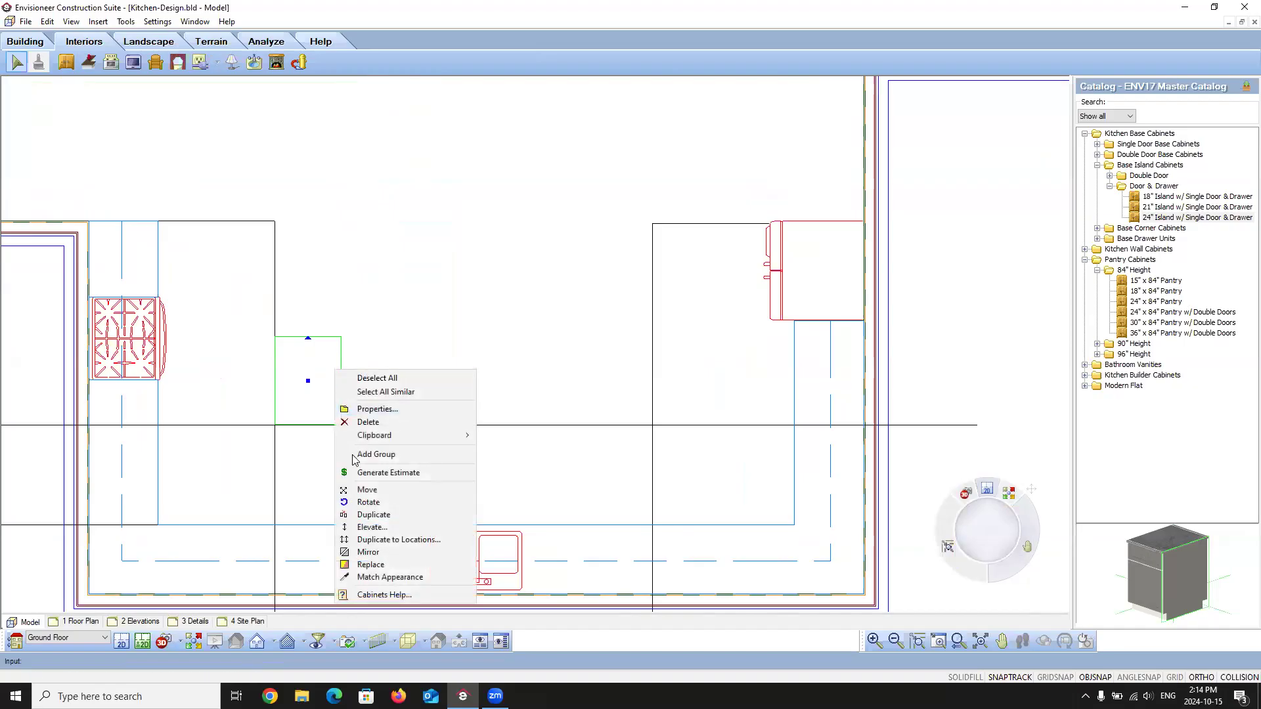
{"action": "left_click", "coordinate": [364, 515]}
{"action": "left_click", "coordinate": [340, 426]}
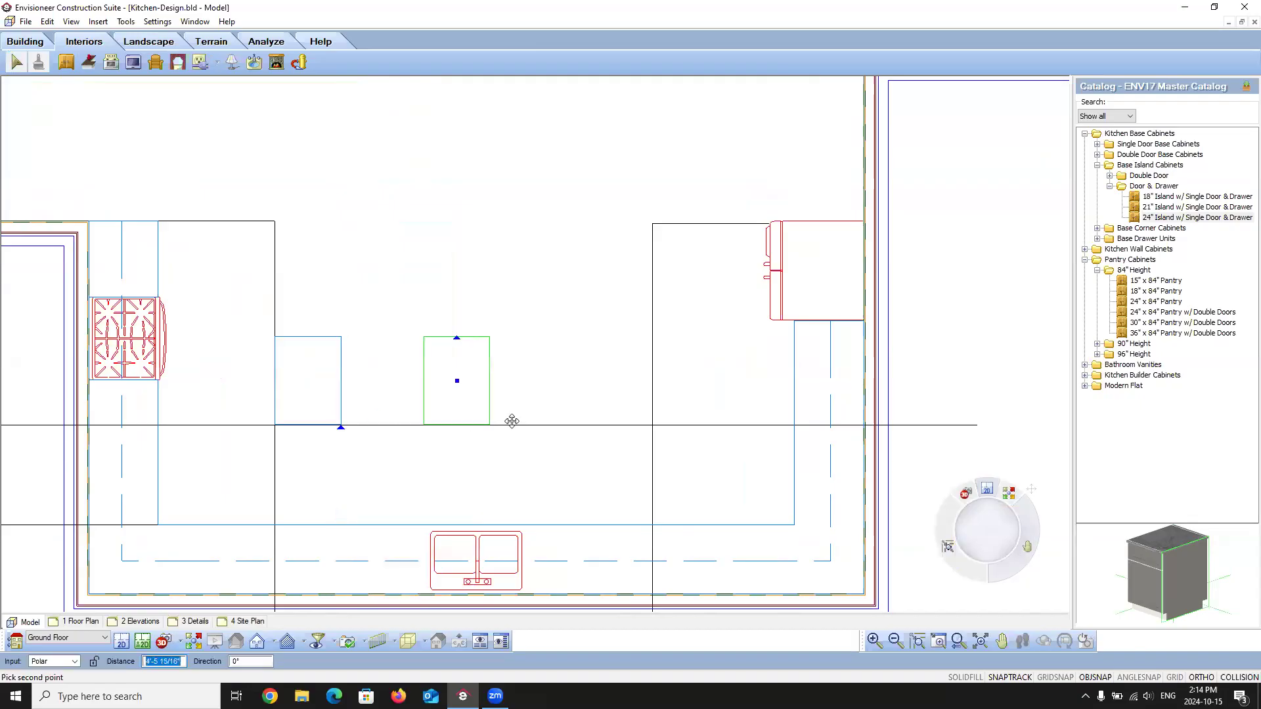
{"action": "left_click", "coordinate": [654, 425]}
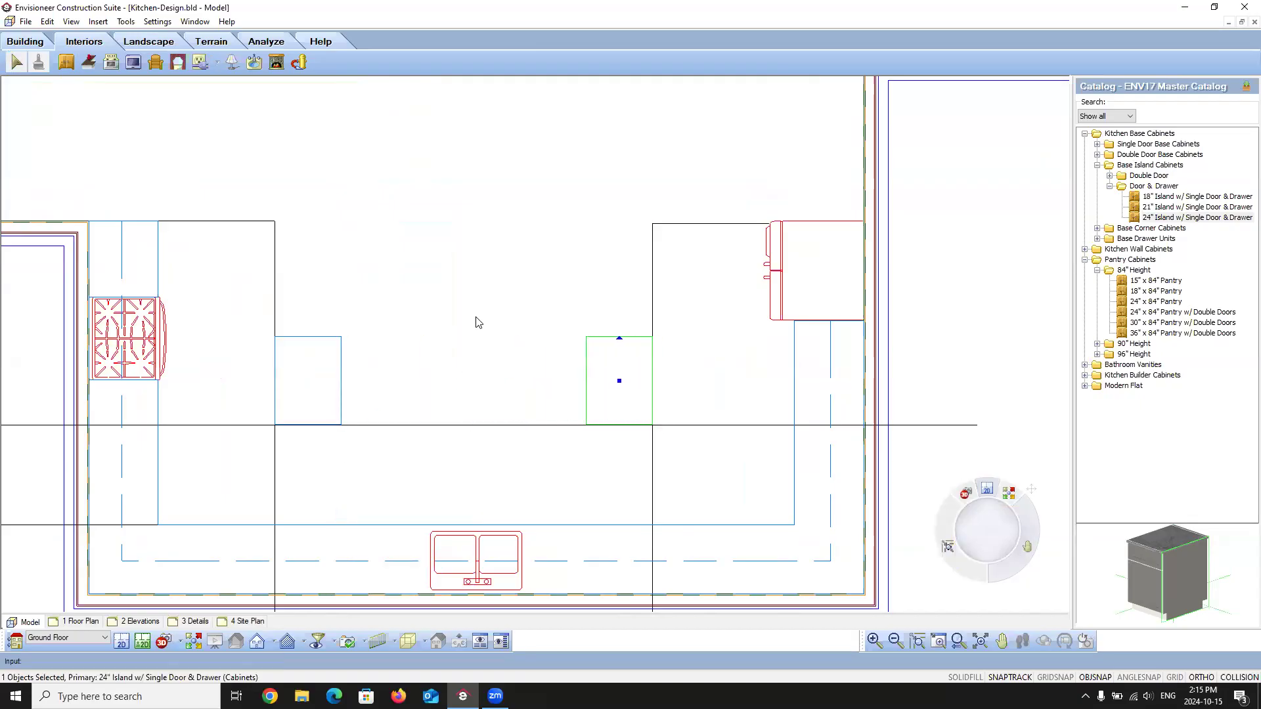
Step: Duplicate the left island cabinet directly against its right side along the horizontal guide line
{"action": "left_click", "coordinate": [338, 377]}
{"action": "right_click", "coordinate": [379, 379]}
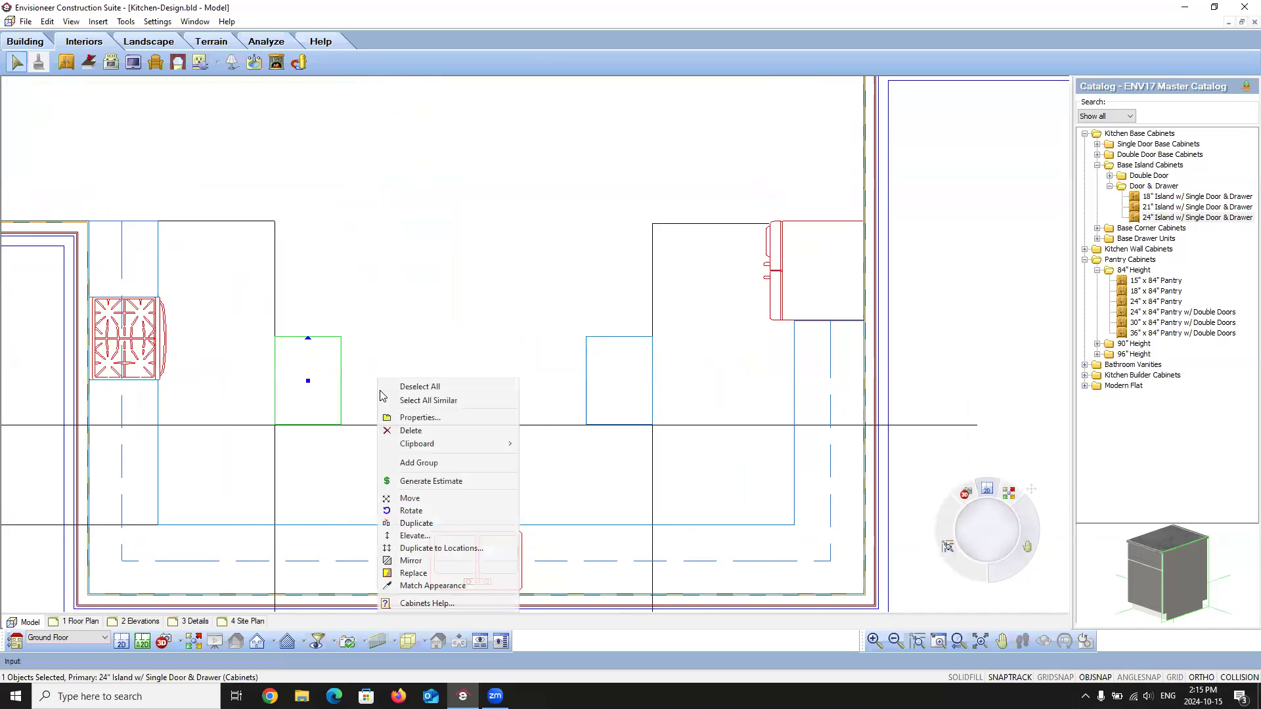
{"action": "left_click", "coordinate": [418, 523]}
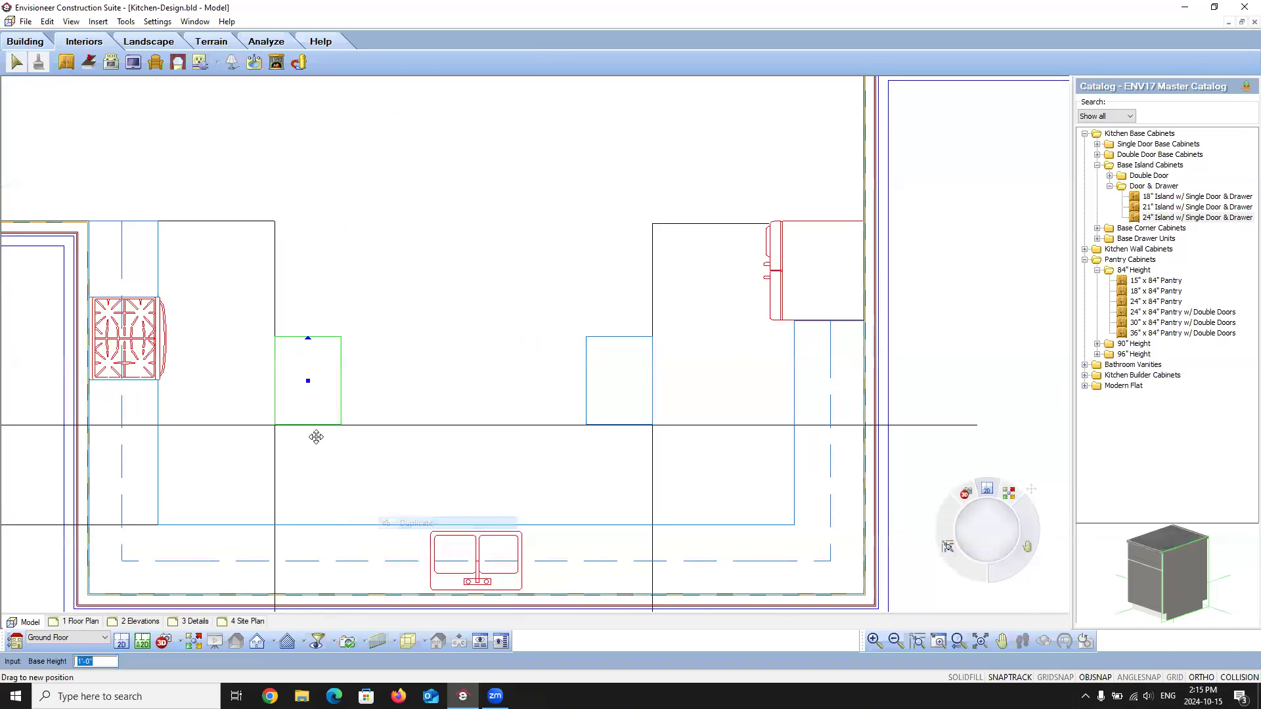
{"action": "left_click", "coordinate": [274, 426]}
Step: Duplicate the right island cabinet directly against its left side along the horizontal guide line
{"action": "left_click", "coordinate": [586, 362]}
{"action": "right_click", "coordinate": [587, 362]}
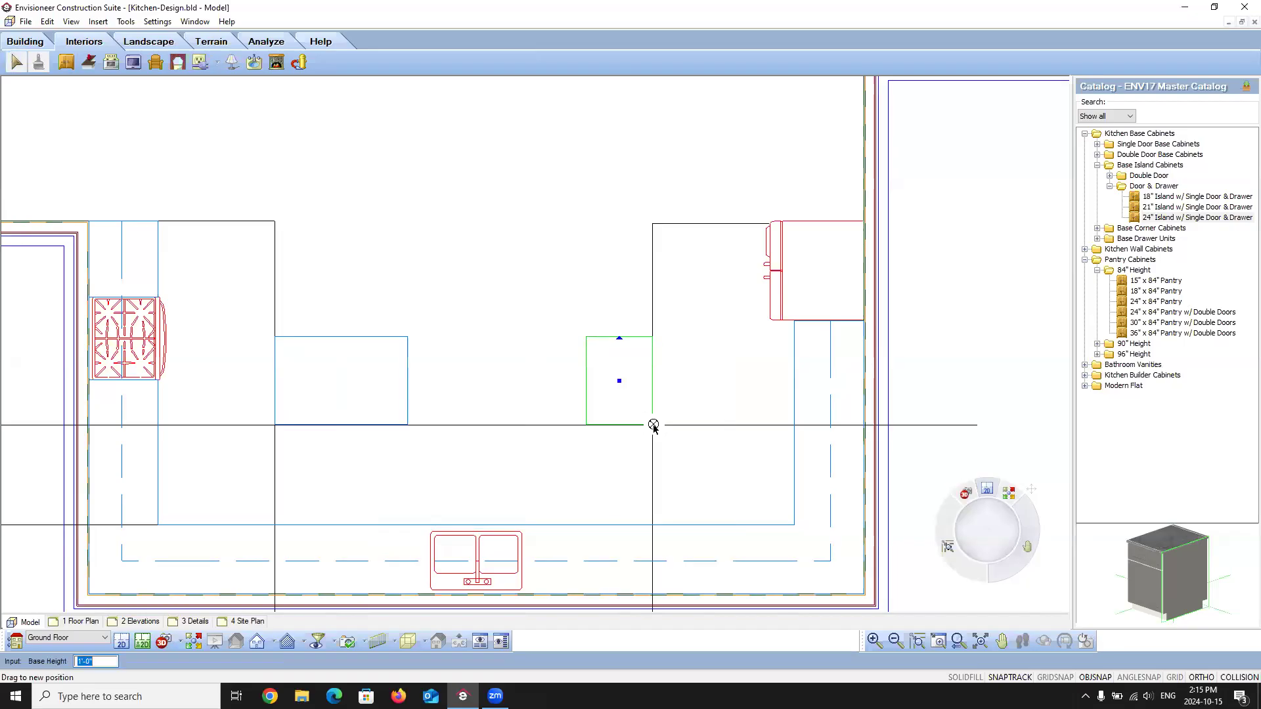
{"action": "left_click", "coordinate": [652, 426]}
{"action": "key", "text": "Escape"}
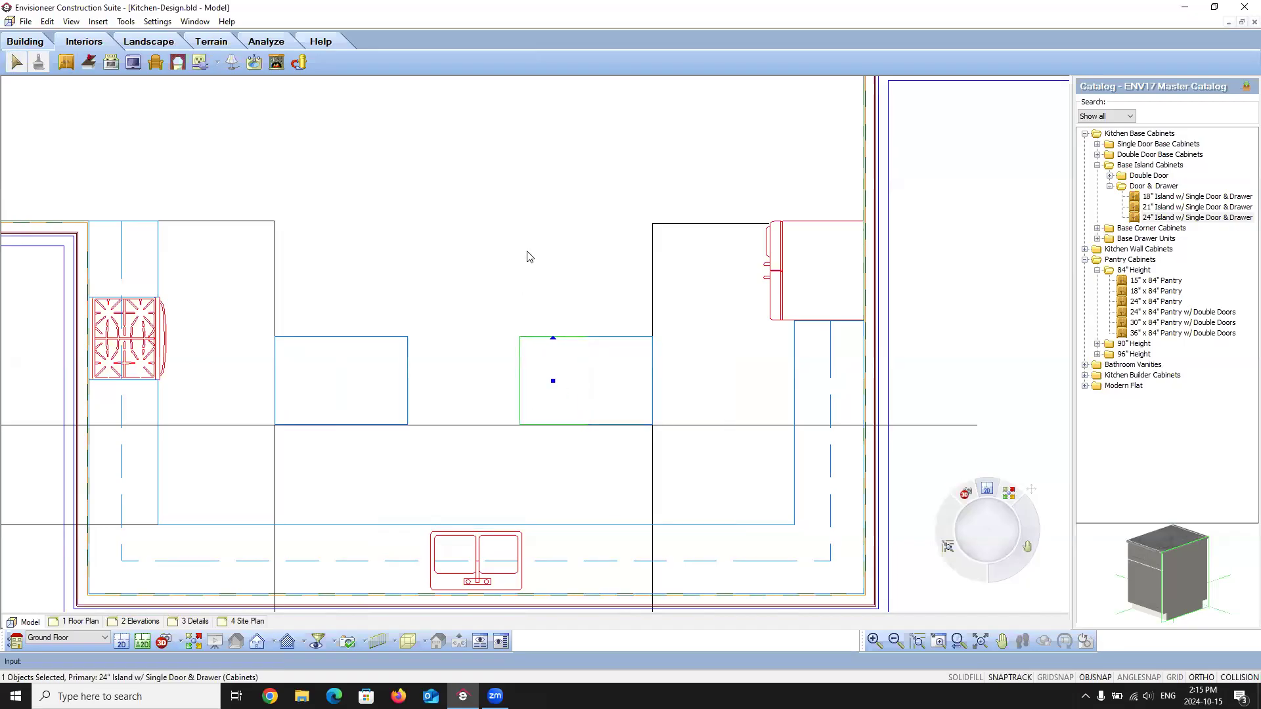
Step: Measure the gap between the left and right pairs of island cabinets along their upper edges
{"action": "scroll", "coordinate": [450, 427], "scroll_direction": "up", "scroll_amount": 2}
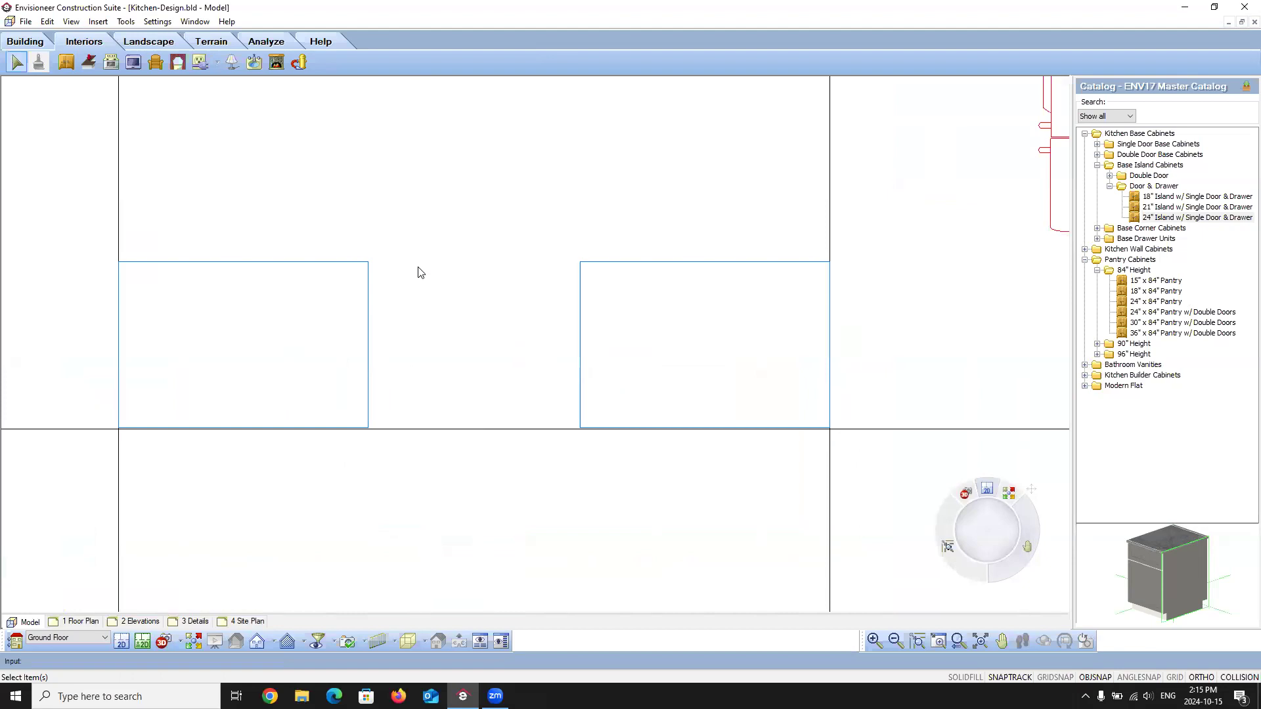
{"action": "left_click", "coordinate": [369, 262]}
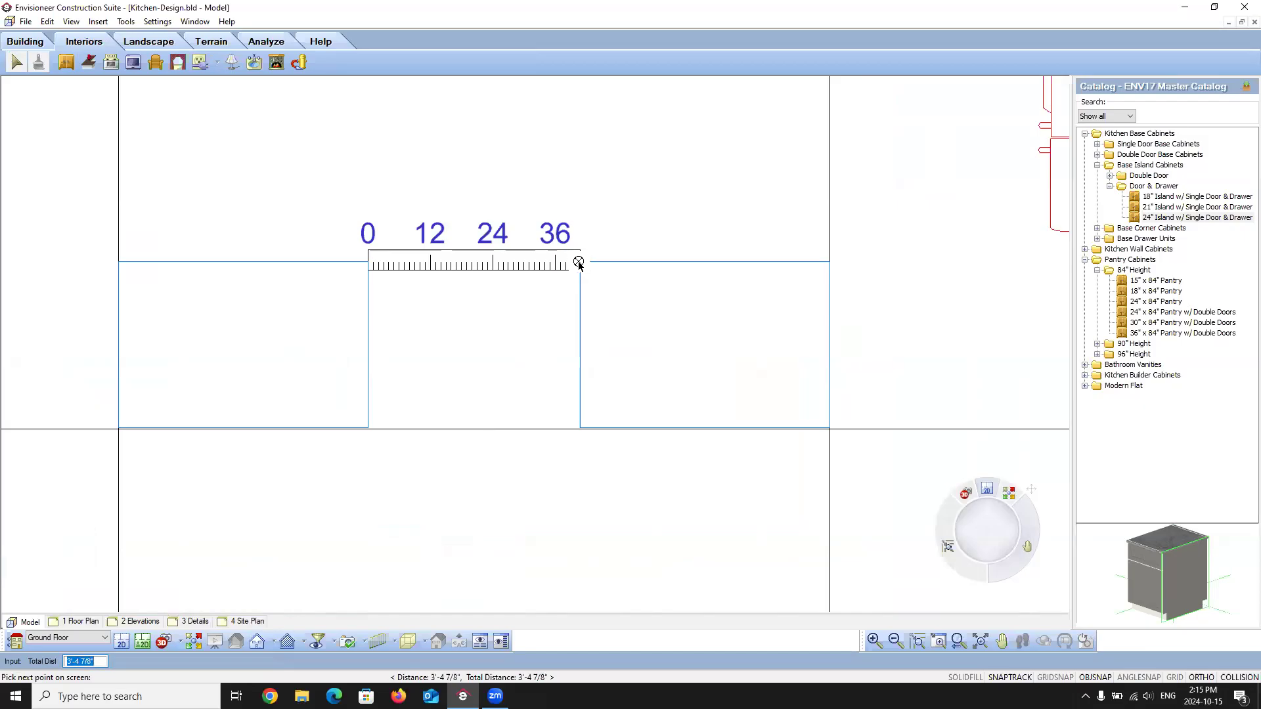
{"action": "left_click", "coordinate": [579, 263]}
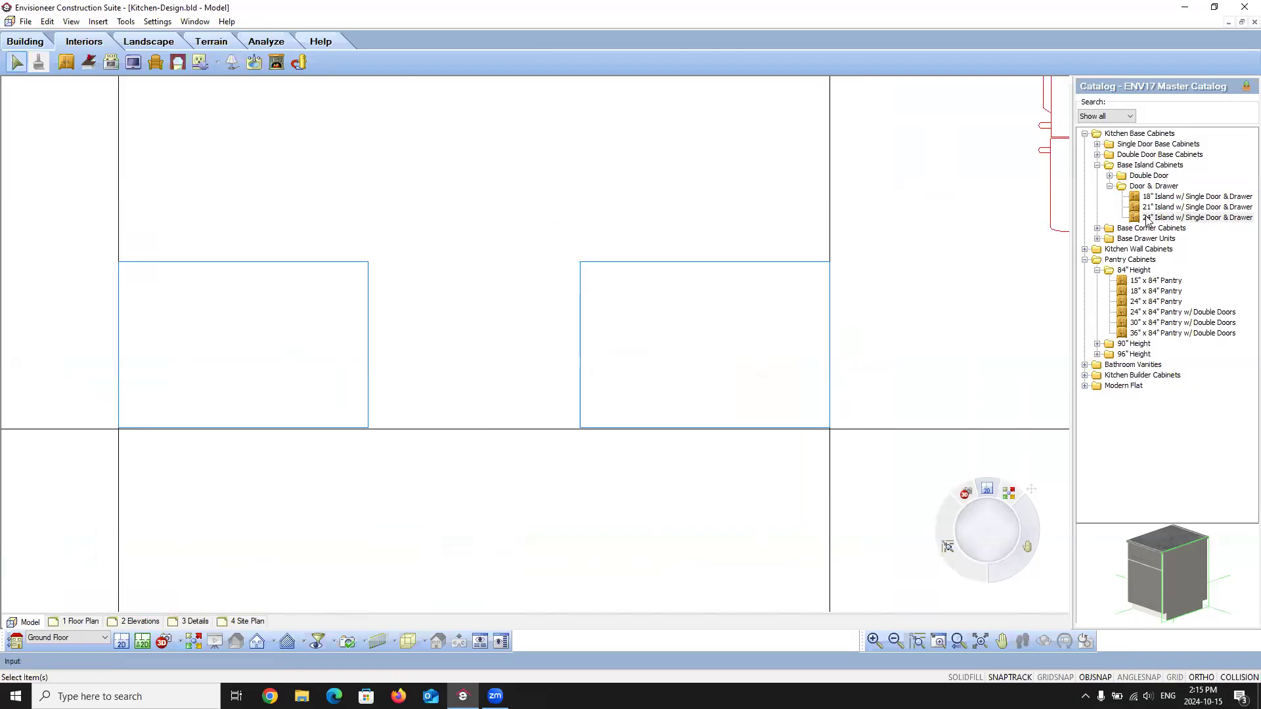
Step: Duplicate the inner cabinet of the right pair into the gap between the two island cabinet pairs
{"action": "left_click", "coordinate": [591, 310]}
{"action": "right_click", "coordinate": [592, 307]}
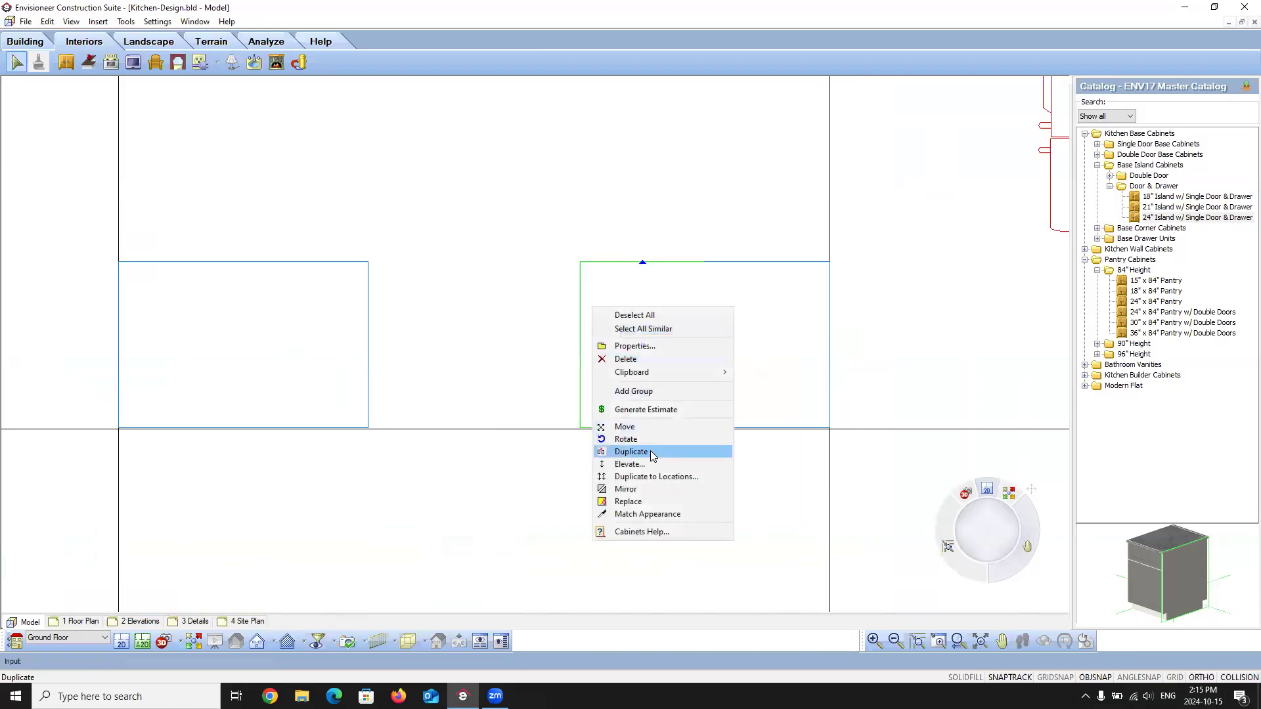
{"action": "left_click", "coordinate": [647, 455]}
{"action": "left_click", "coordinate": [643, 346]}
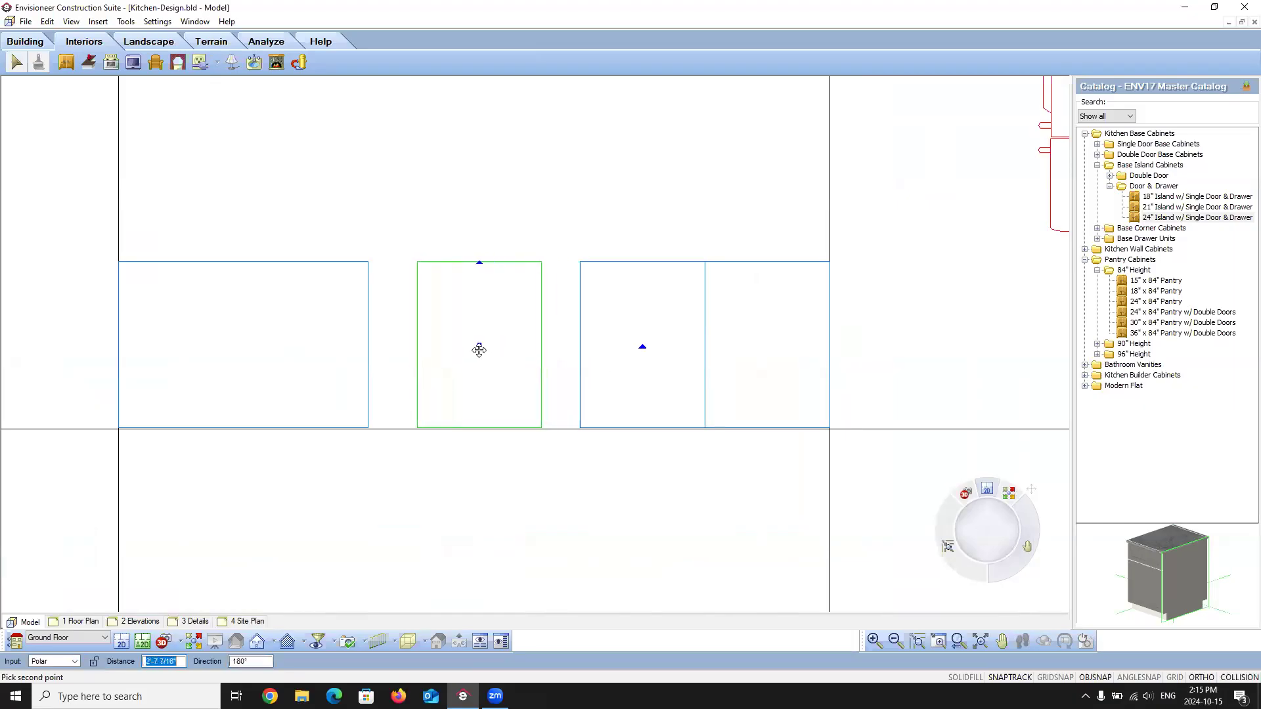
{"action": "left_click", "coordinate": [477, 350]}
Step: Set the middle island cabinet's width to 3'-4" and change its base type to Type 4 with double doors
{"action": "right_click", "coordinate": [478, 291]}
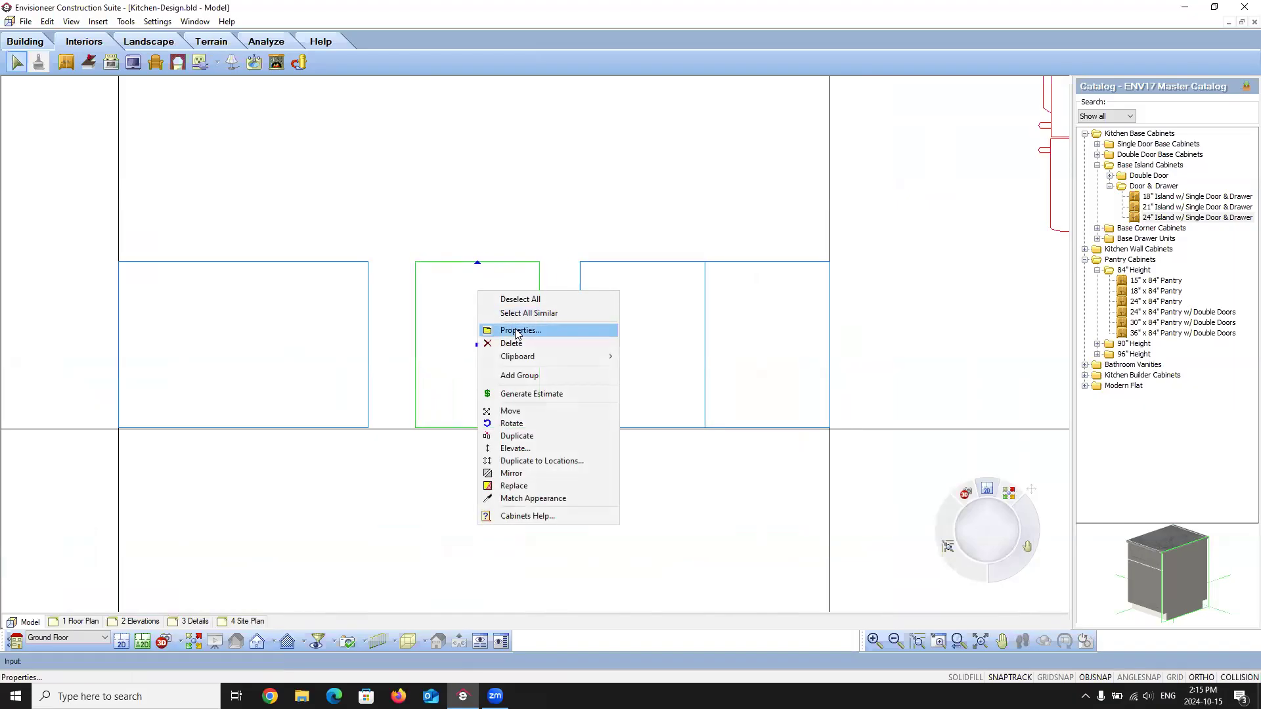
{"action": "left_click", "coordinate": [516, 332]}
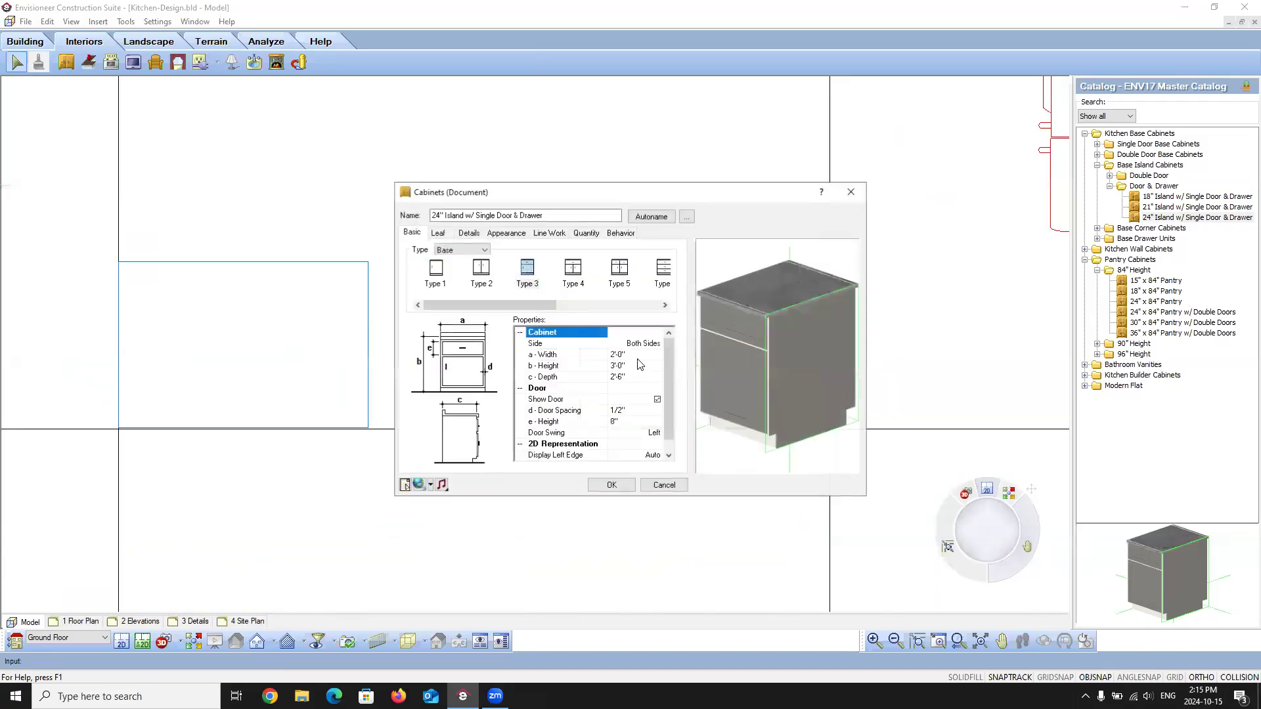
{"action": "left_click", "coordinate": [640, 355]}
{"action": "type", "text": "3'4"}
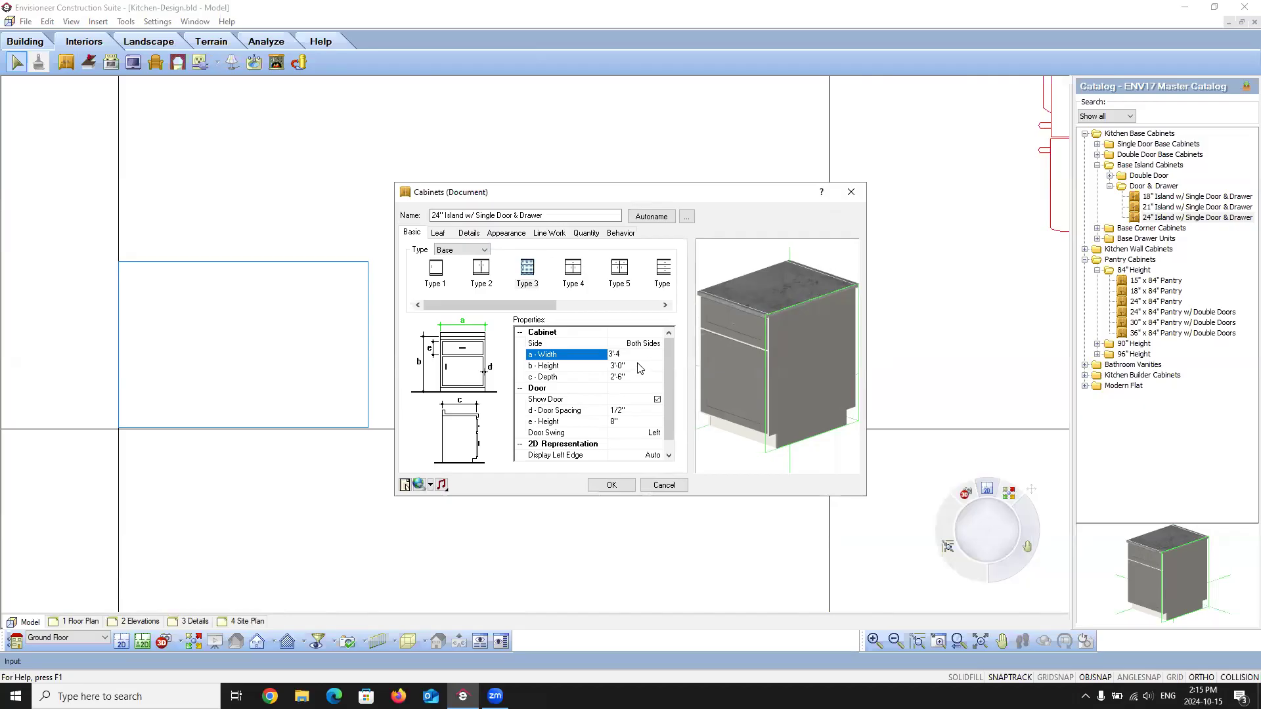
{"action": "type", "text": "'-4"}
{"action": "left_click", "coordinate": [639, 366]}
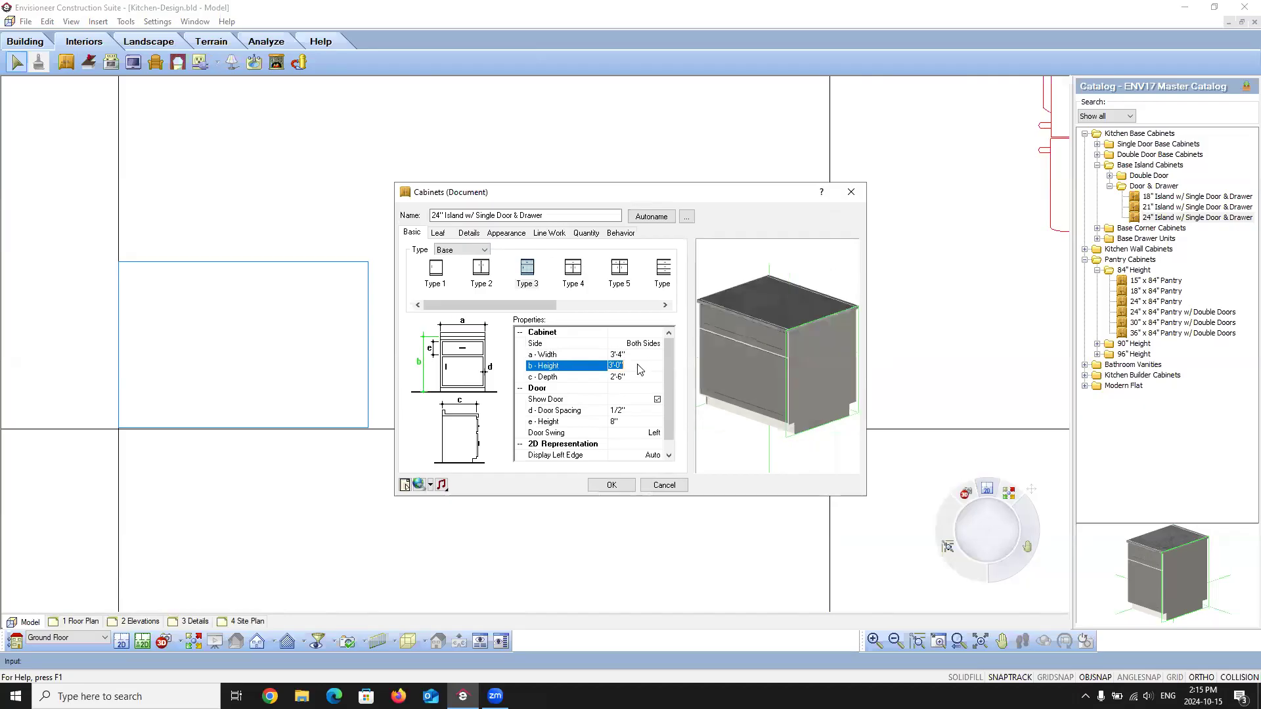
{"action": "left_click", "coordinate": [573, 271]}
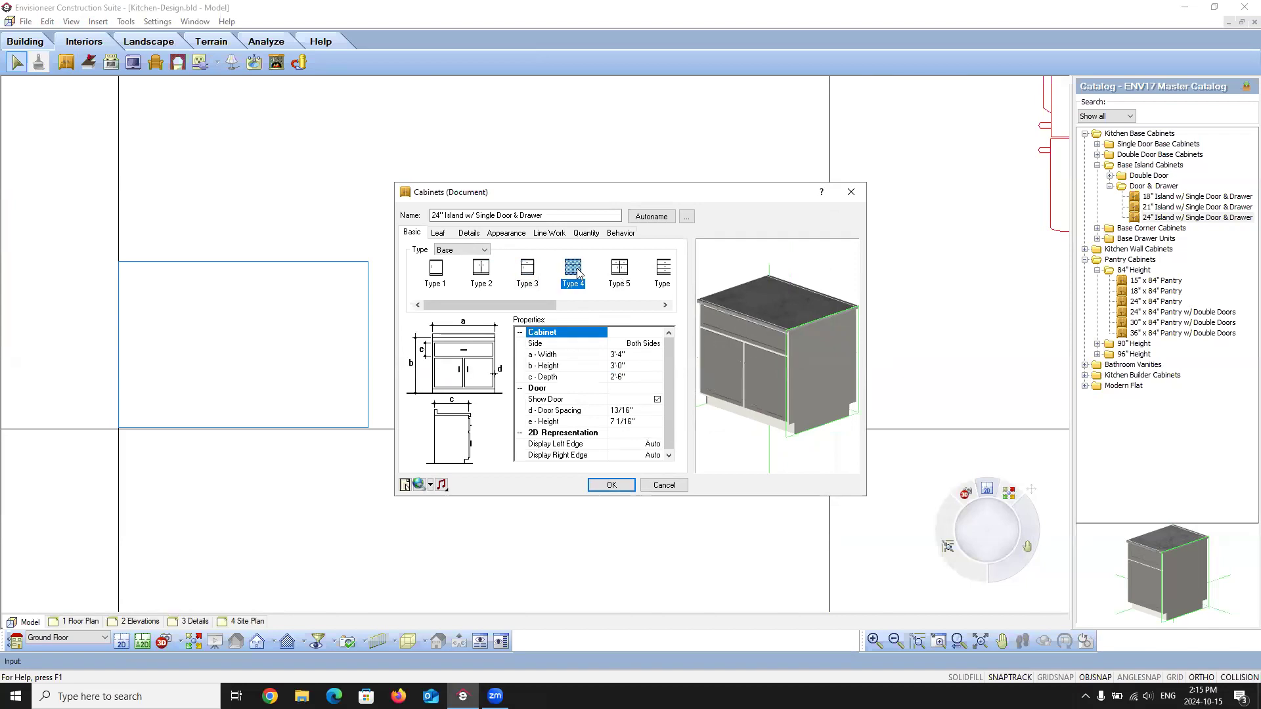
{"action": "right_click", "coordinate": [745, 347]}
{"action": "left_click", "coordinate": [794, 416]}
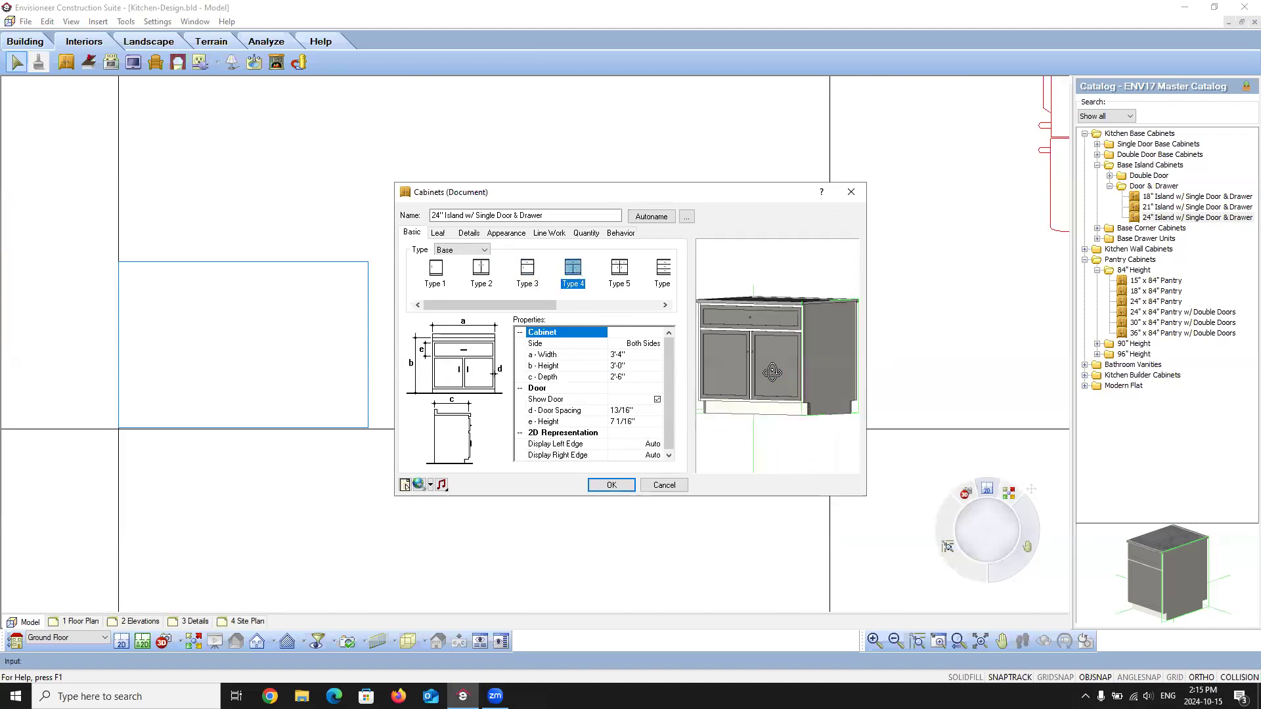
Step: Set the door leaf's panel spacing to 2" on the middle island cabinet
{"action": "left_click", "coordinate": [469, 233]}
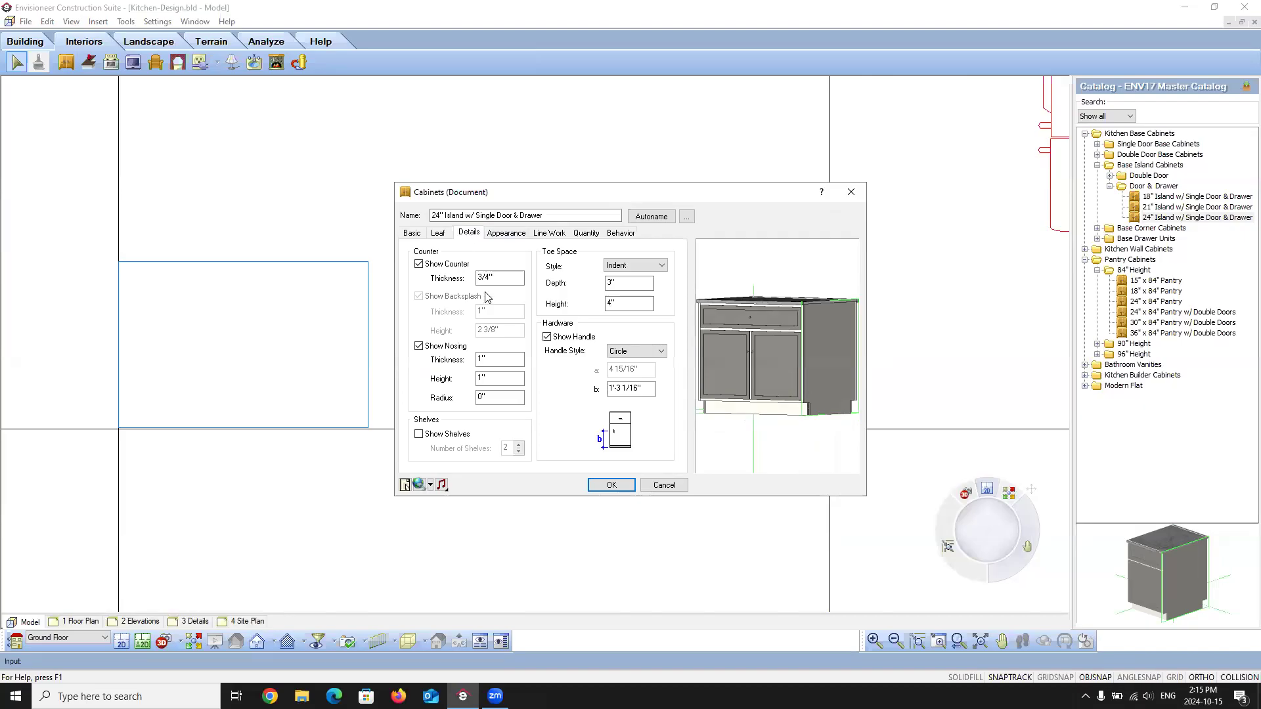
{"action": "left_click", "coordinate": [438, 234]}
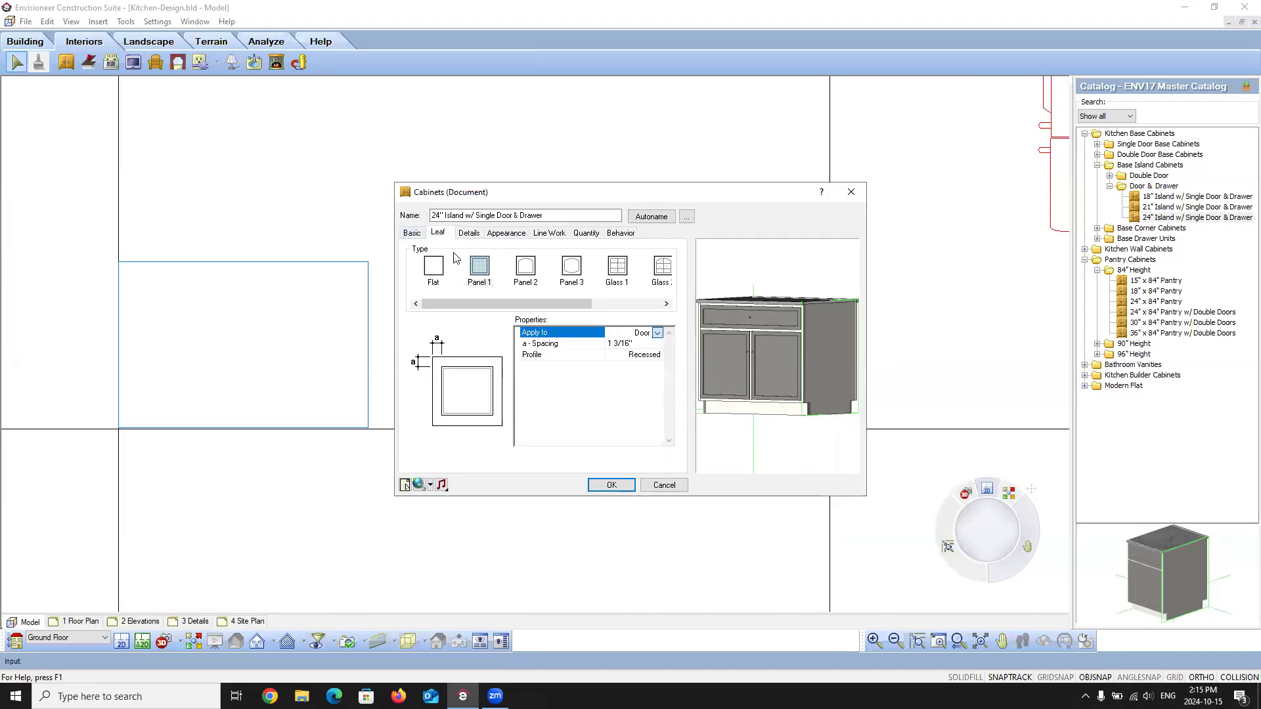
{"action": "left_click", "coordinate": [621, 344]}
{"action": "type", "text": "2"}
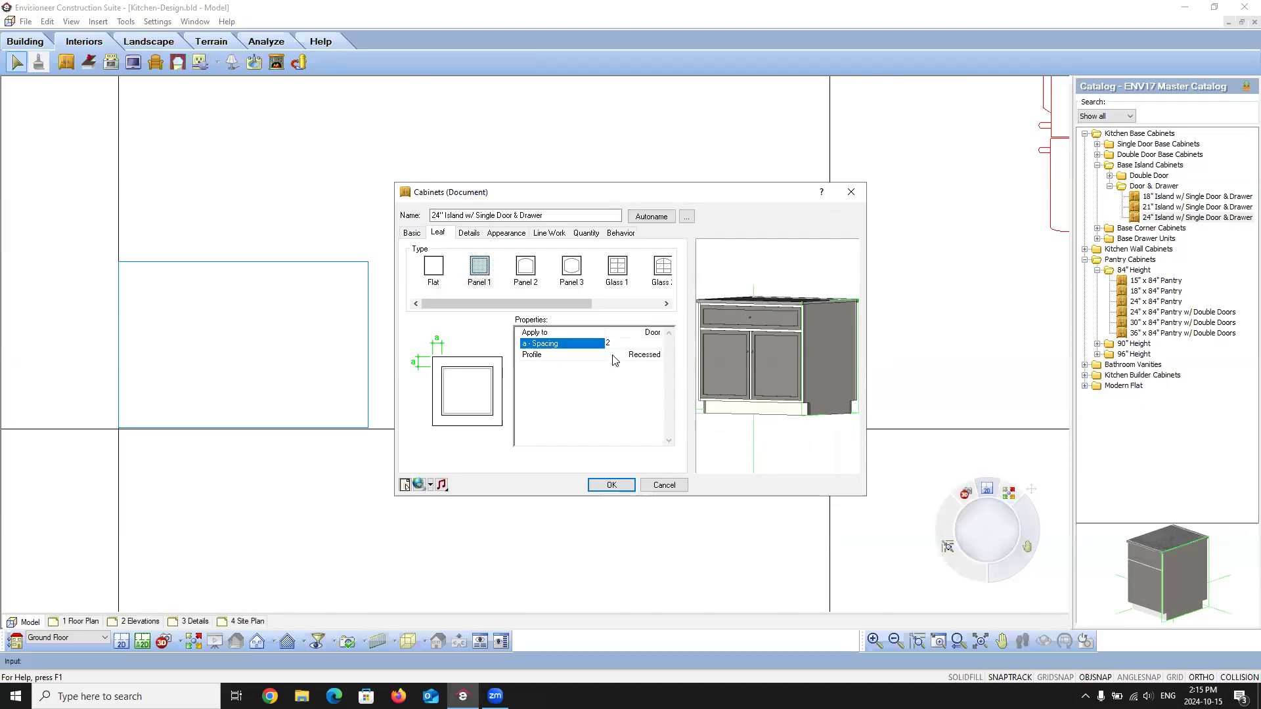
{"action": "left_click", "coordinate": [616, 356]}
{"action": "left_click_drag", "start_coordinate": [732, 367], "coordinate": [728, 366]}
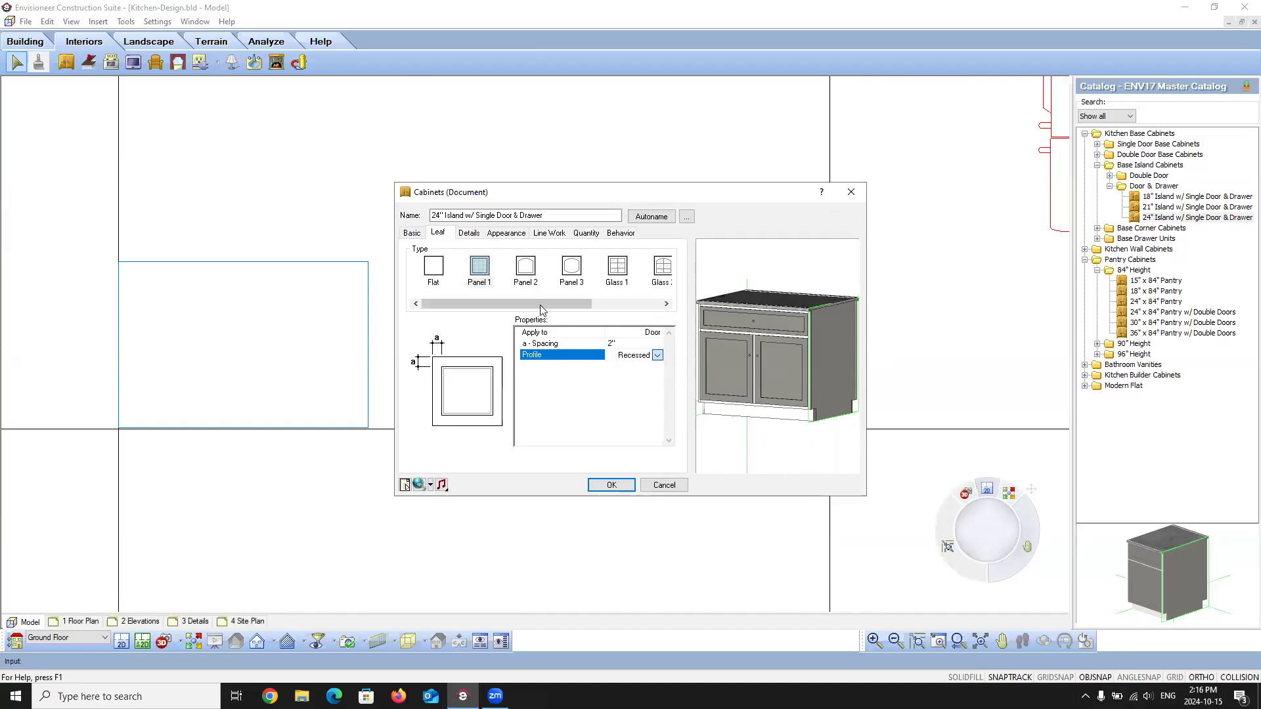
Step: Switch the leaf settings to Drawer, and set the cabinet's drawer height (e) to 8" and door spacing to 1/2"
{"action": "left_click", "coordinate": [656, 333]}
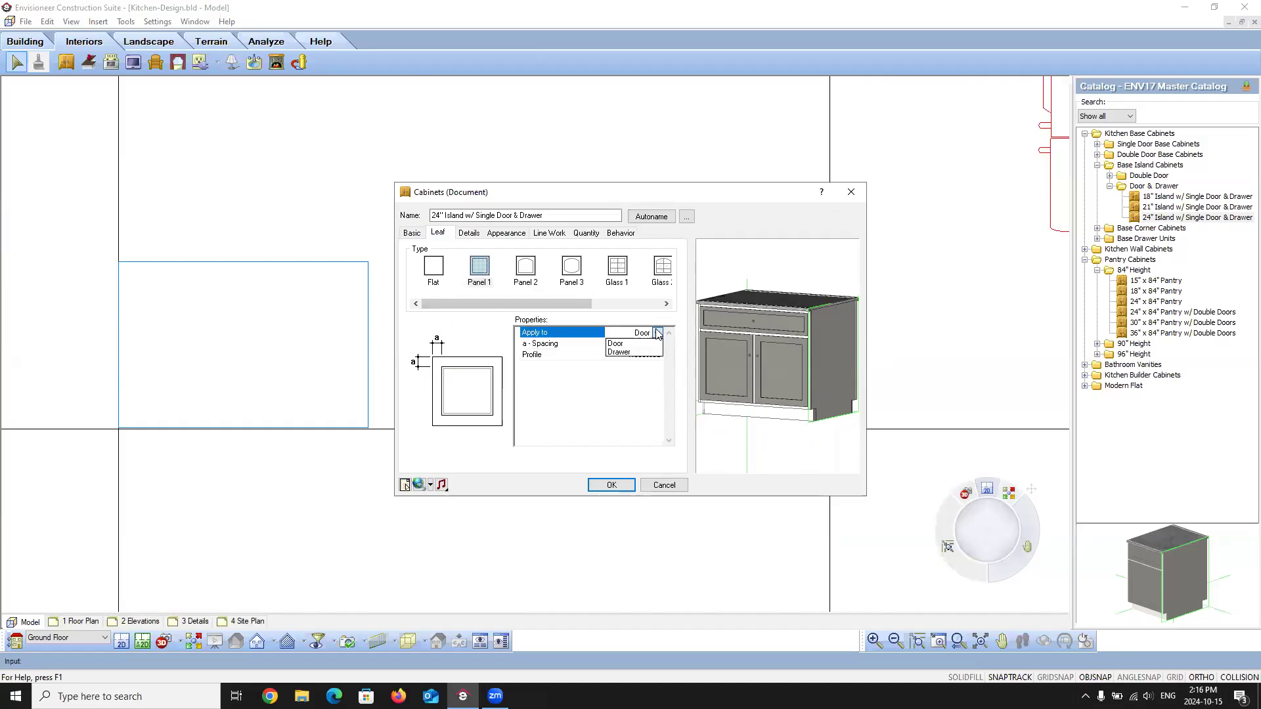
{"action": "left_click", "coordinate": [622, 352]}
{"action": "left_click", "coordinate": [619, 344]}
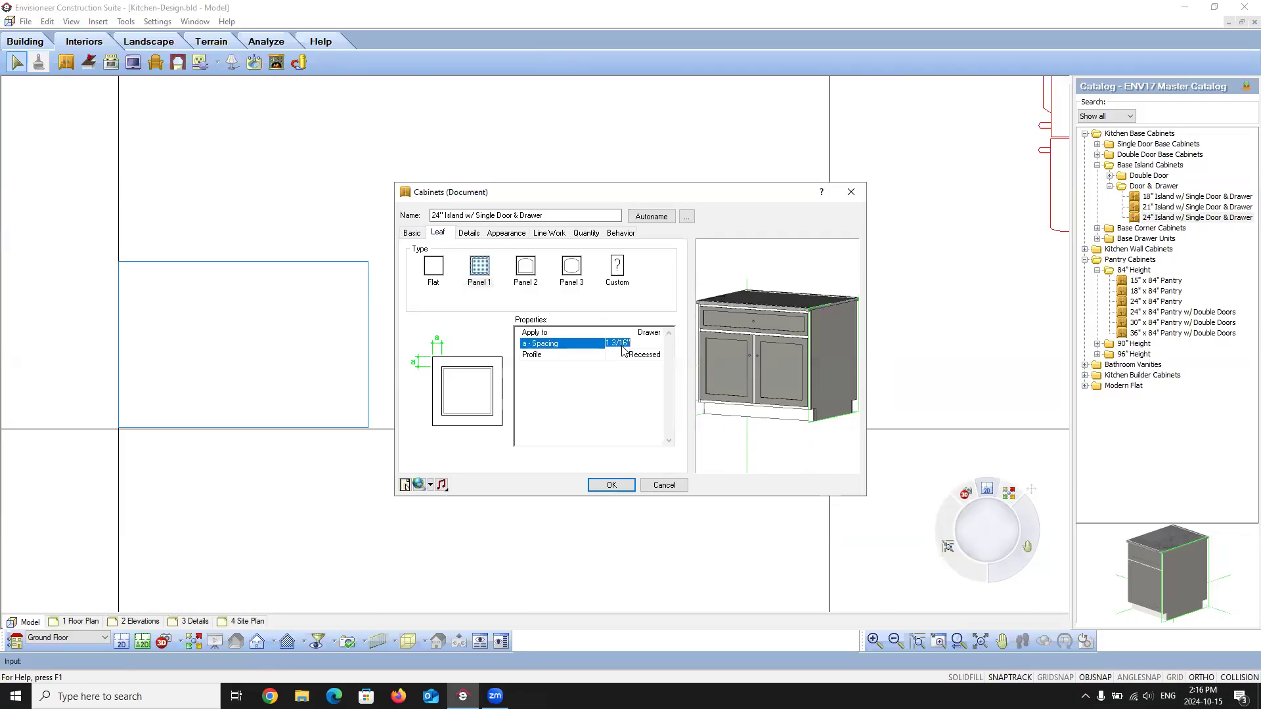
{"action": "left_click", "coordinate": [413, 234]}
{"action": "left_click", "coordinate": [629, 422]}
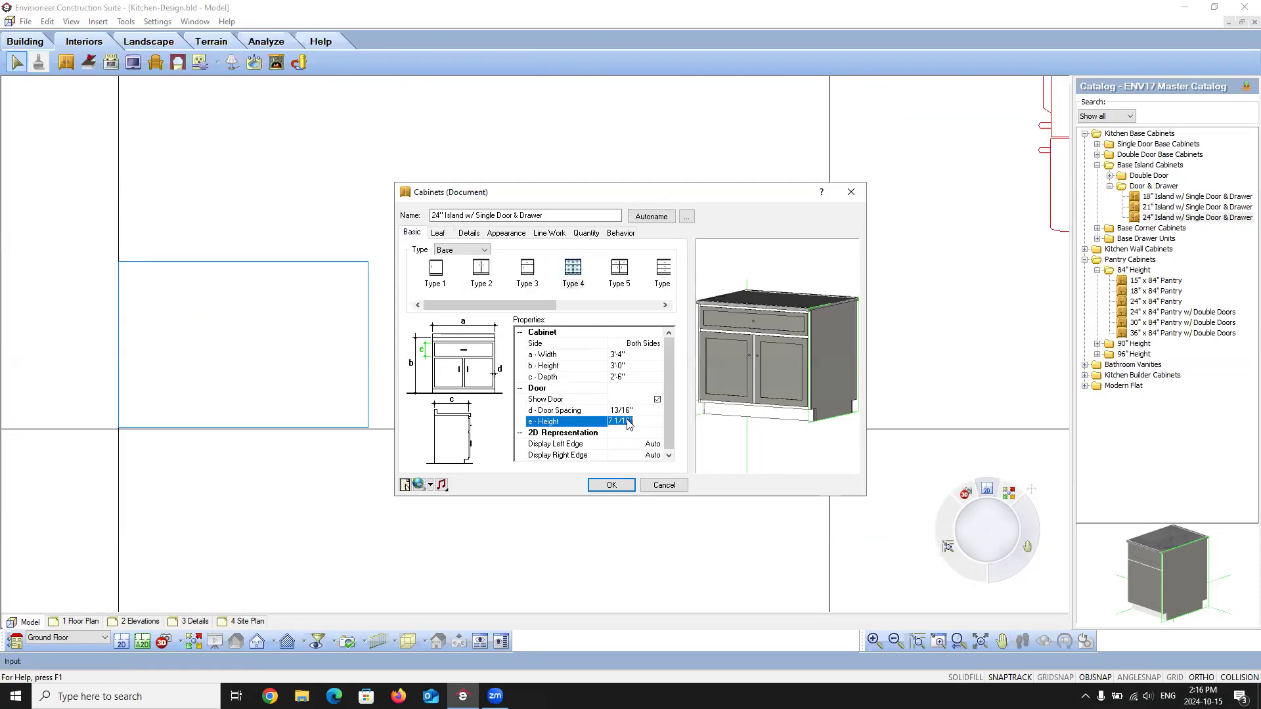
{"action": "type", "text": "8"}
{"action": "left_click", "coordinate": [642, 410]}
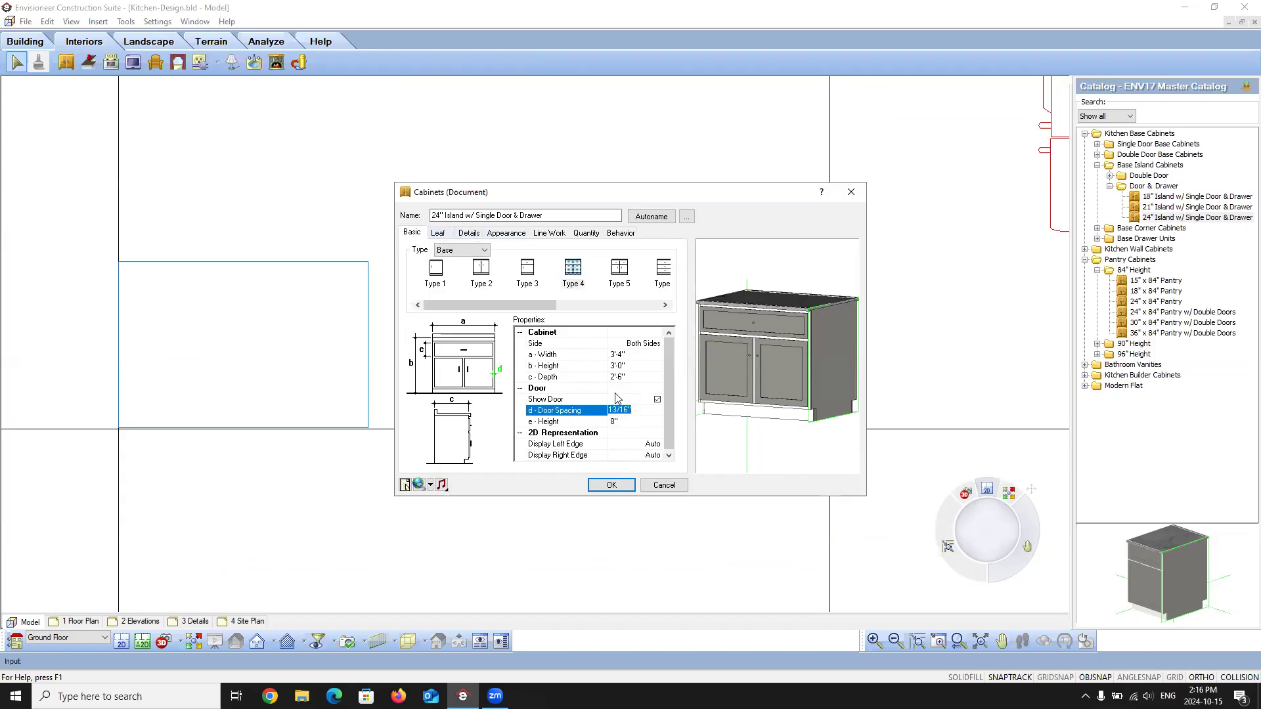
{"action": "type", "text": "1/2"}
{"action": "left_click", "coordinate": [631, 422]}
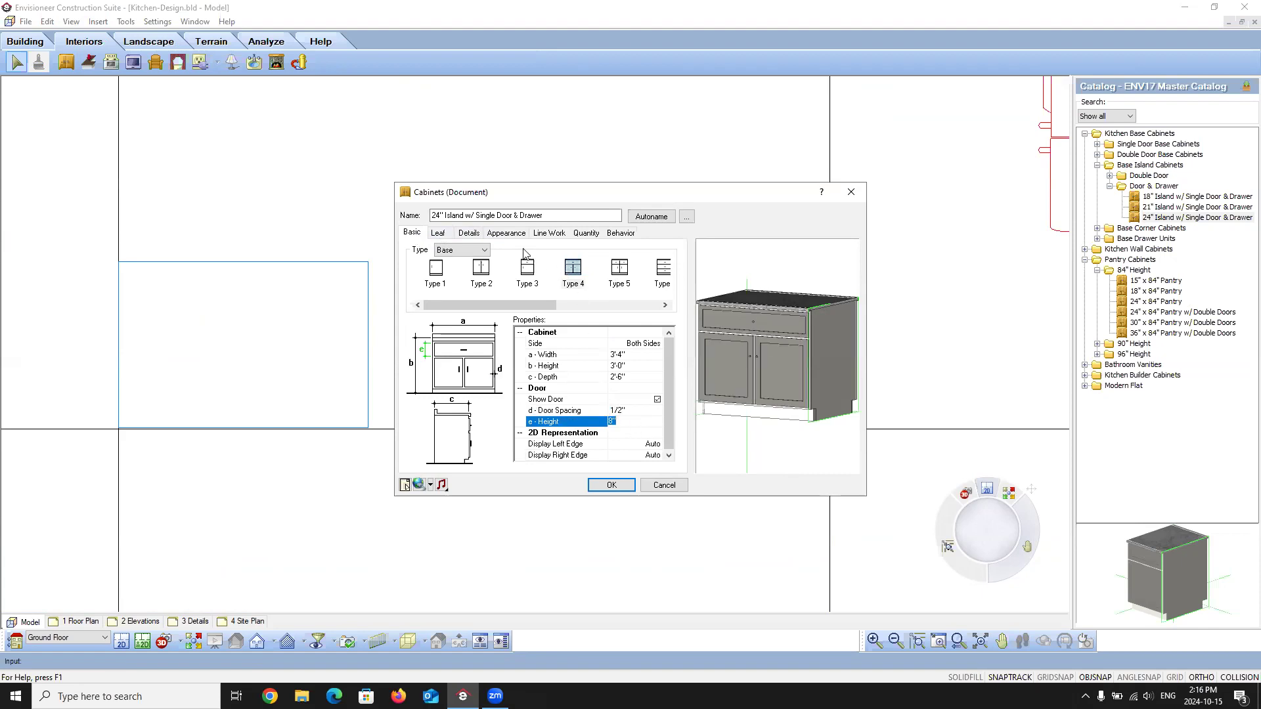
Step: Set the drawer leaf's panel spacing to 2" on the middle island cabinet
{"action": "left_click", "coordinate": [438, 233]}
{"action": "left_click", "coordinate": [623, 344]}
{"action": "type", "text": "2"}
{"action": "left_click", "coordinate": [754, 360]}
{"action": "left_click_drag", "start_coordinate": [754, 360], "coordinate": [767, 360]}
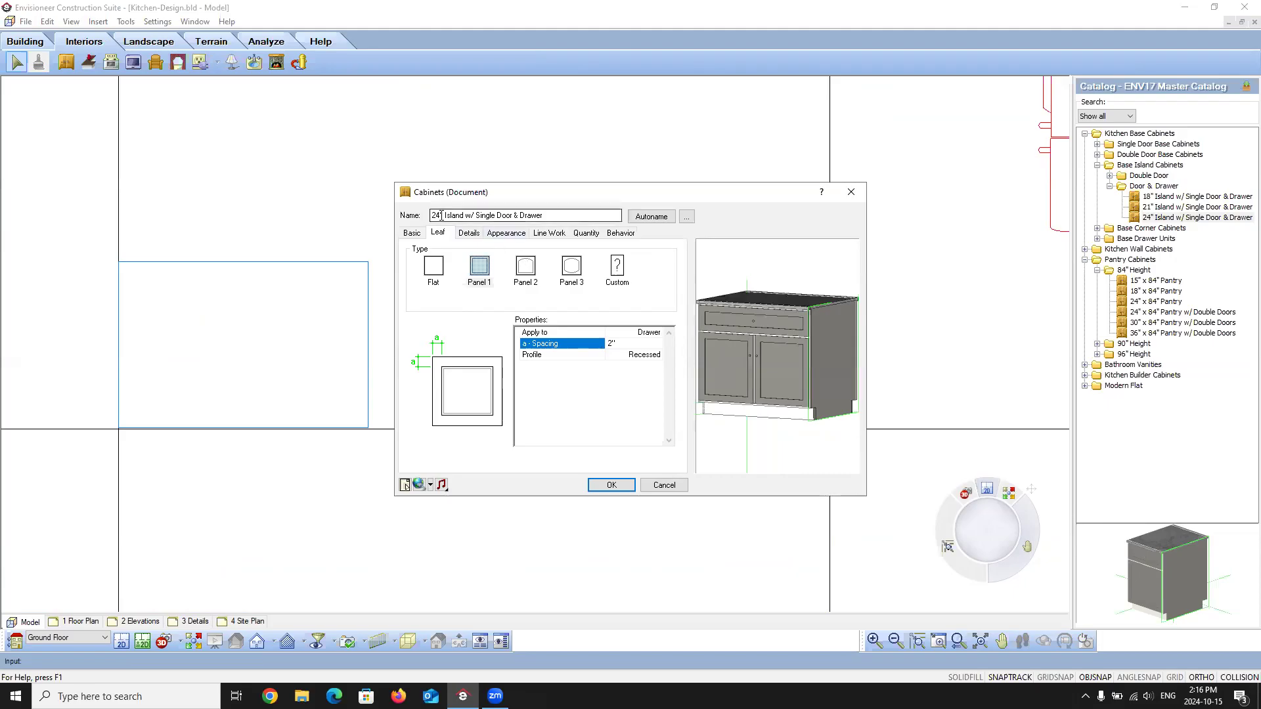
Step: Rename the cabinet to 36" Island w/ Double Door & Drawer and apply its properties
{"action": "key", "text": "BackSpace"}
{"action": "key", "text": "BackSpace"}
{"action": "type", "text": "36"}
{"action": "key", "text": "BackSpace"}
{"action": "key", "text": "BackSpace"}
{"action": "key", "text": "BackSpace"}
{"action": "key", "text": "BackSpace"}
{"action": "key", "text": "BackSpace"}
{"action": "key", "text": "BackSpace"}
{"action": "key", "text": "BackSpace"}
{"action": "type", "text": "Double"}
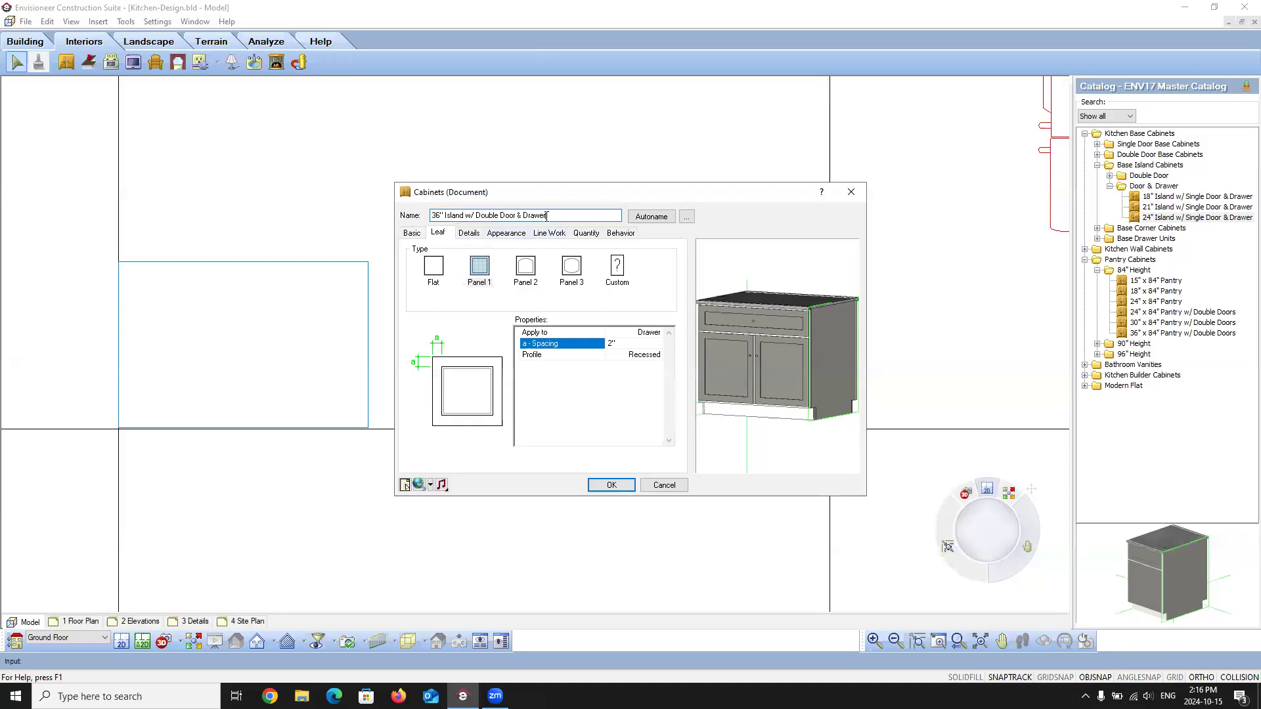
{"action": "left_click", "coordinate": [612, 484]}
Step: Move the double-door island cabinet so its upper-left corner meets the upper-right corner of the left cabinet pair
{"action": "scroll", "coordinate": [382, 304], "scroll_direction": "up", "scroll_amount": 3}
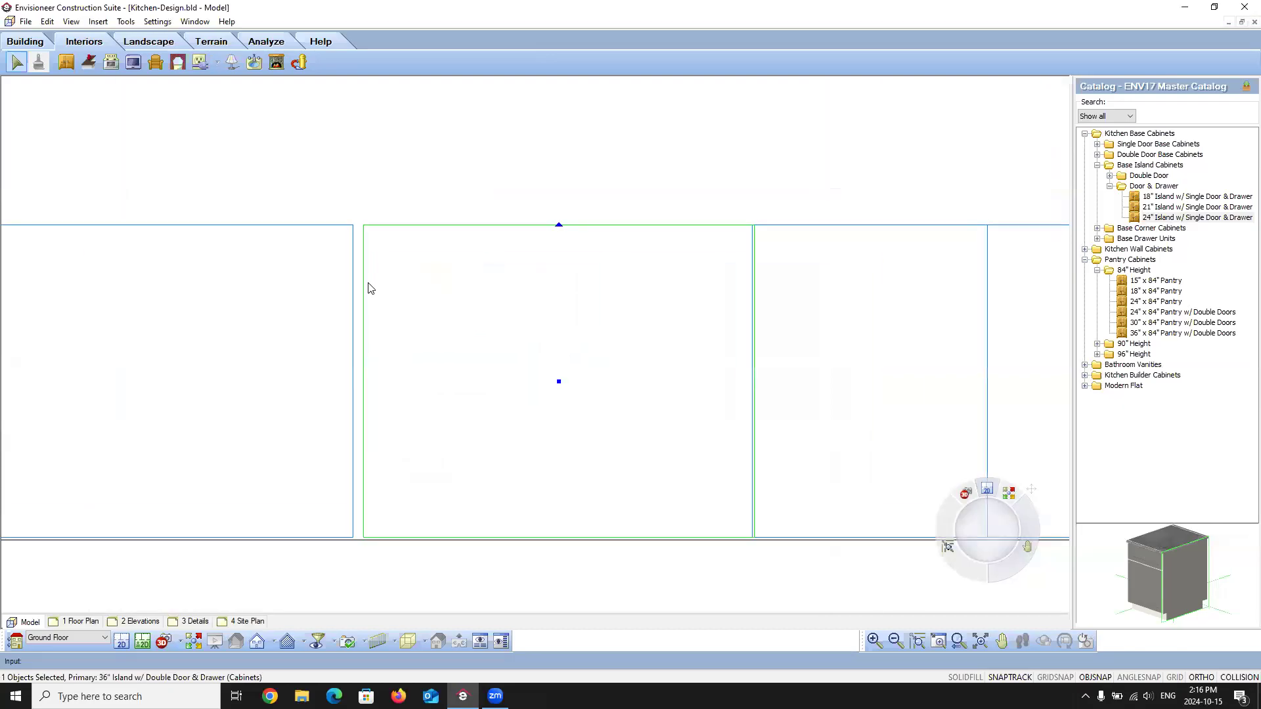
{"action": "right_click", "coordinate": [413, 376]}
{"action": "left_click", "coordinate": [453, 501]}
{"action": "left_click", "coordinate": [356, 222]}
{"action": "left_click", "coordinate": [354, 222]}
{"action": "left_click", "coordinate": [899, 315]}
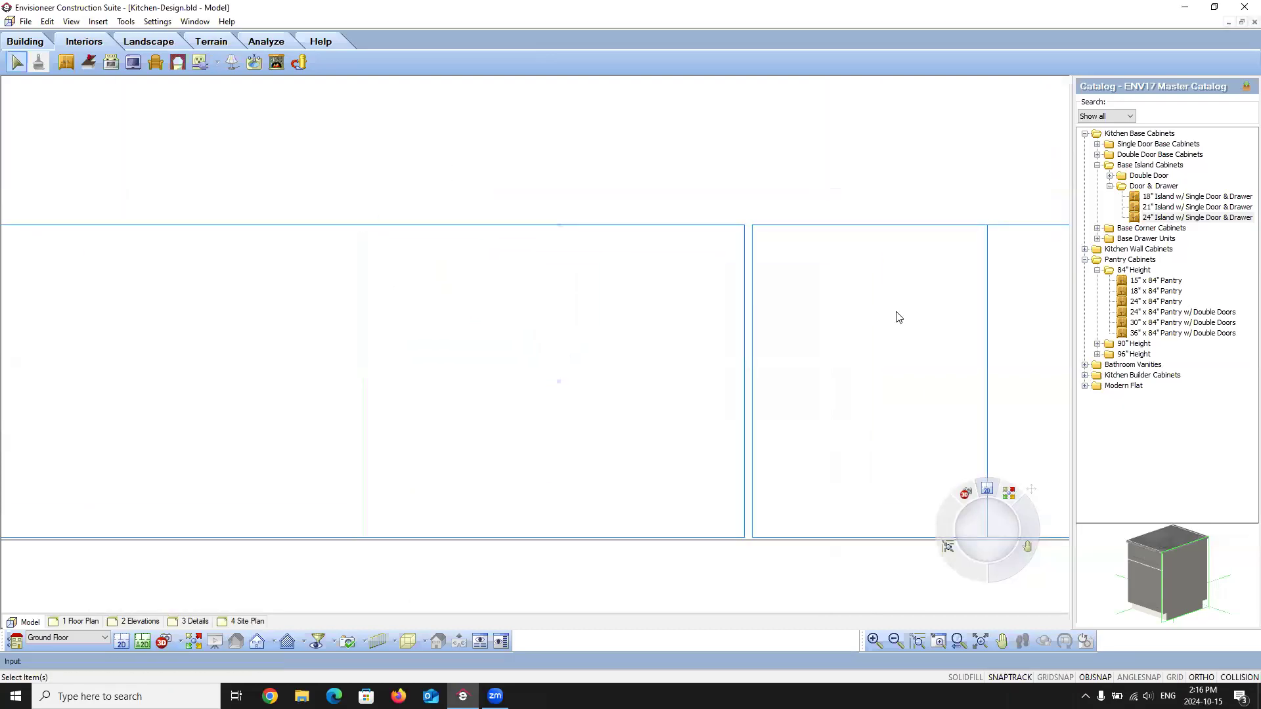
Step: Move the two right-hand island cabinets left against the double-door cabinet to close the remaining gap
{"action": "left_click_drag", "start_coordinate": [869, 387], "coordinate": [1035, 364]}
{"action": "scroll", "coordinate": [727, 274], "scroll_direction": "down", "scroll_amount": 3}
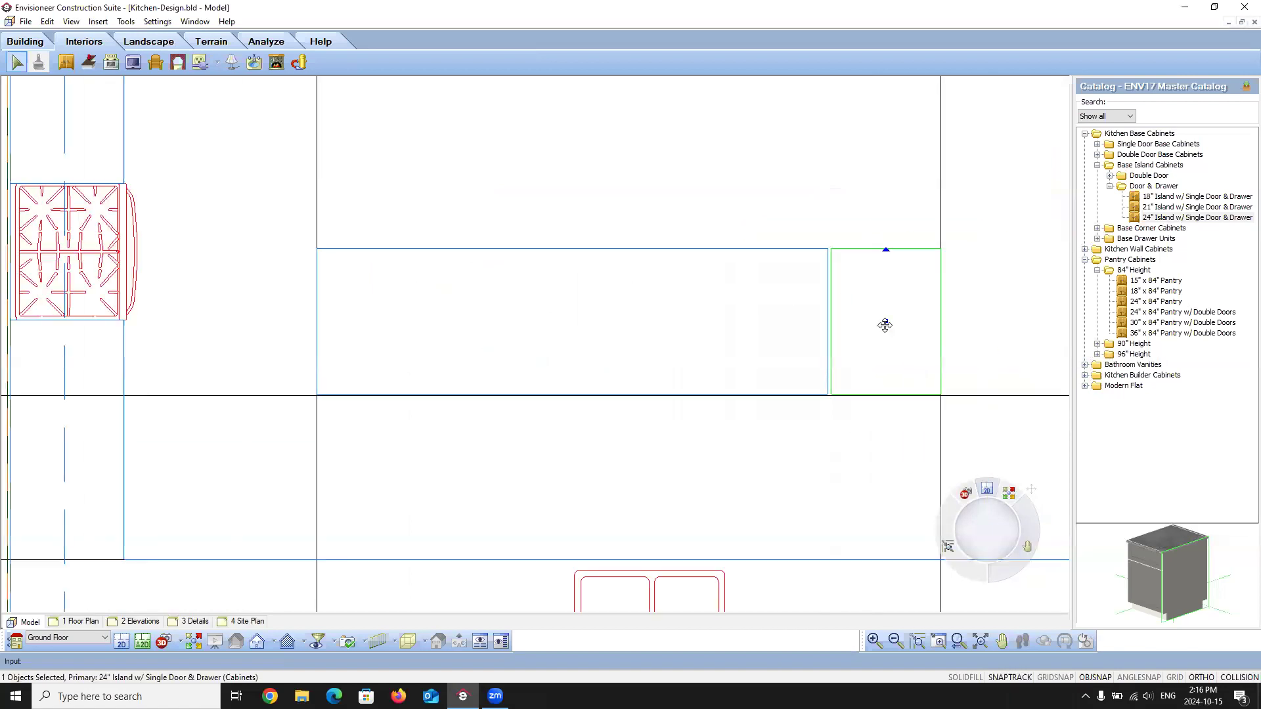
{"action": "scroll", "coordinate": [591, 342], "scroll_direction": "down", "scroll_amount": 3}
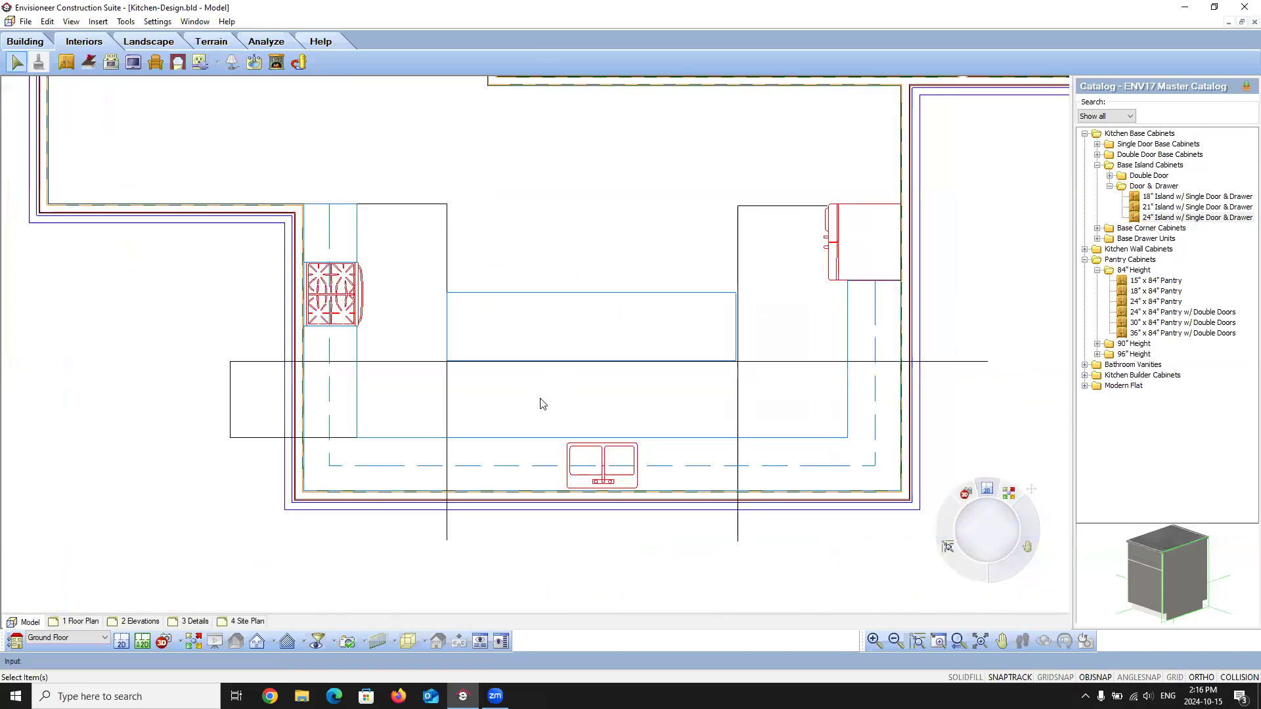
Step: Inspect the finished island in the Kitchen 3D camera view and return to the 2D plan
{"action": "left_click", "coordinate": [173, 642]}
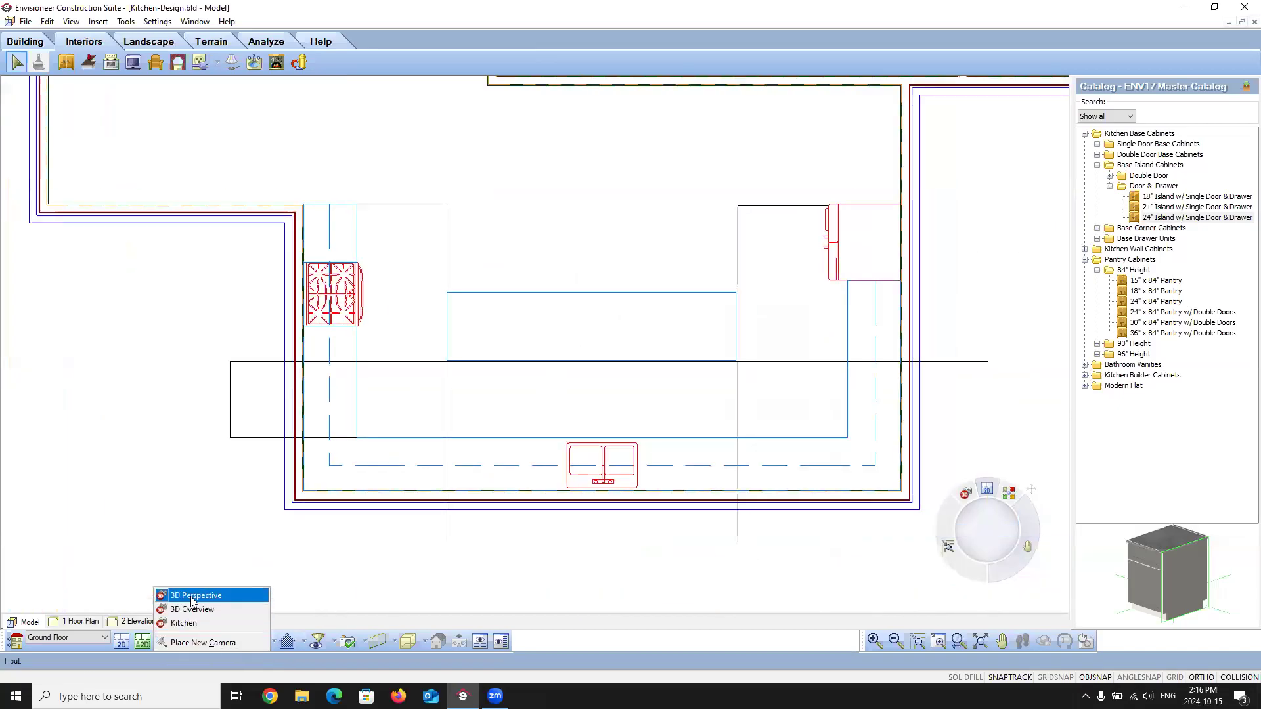
{"action": "left_click", "coordinate": [187, 623]}
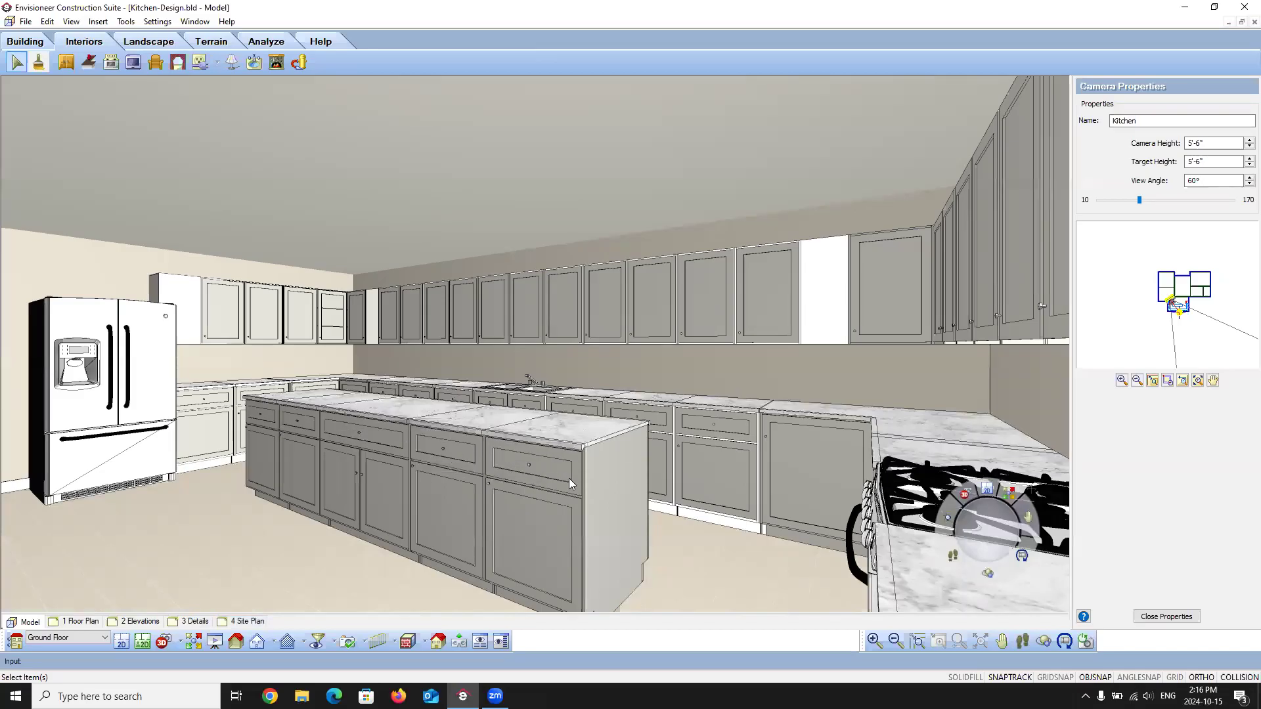
{"action": "left_click", "coordinate": [121, 642]}
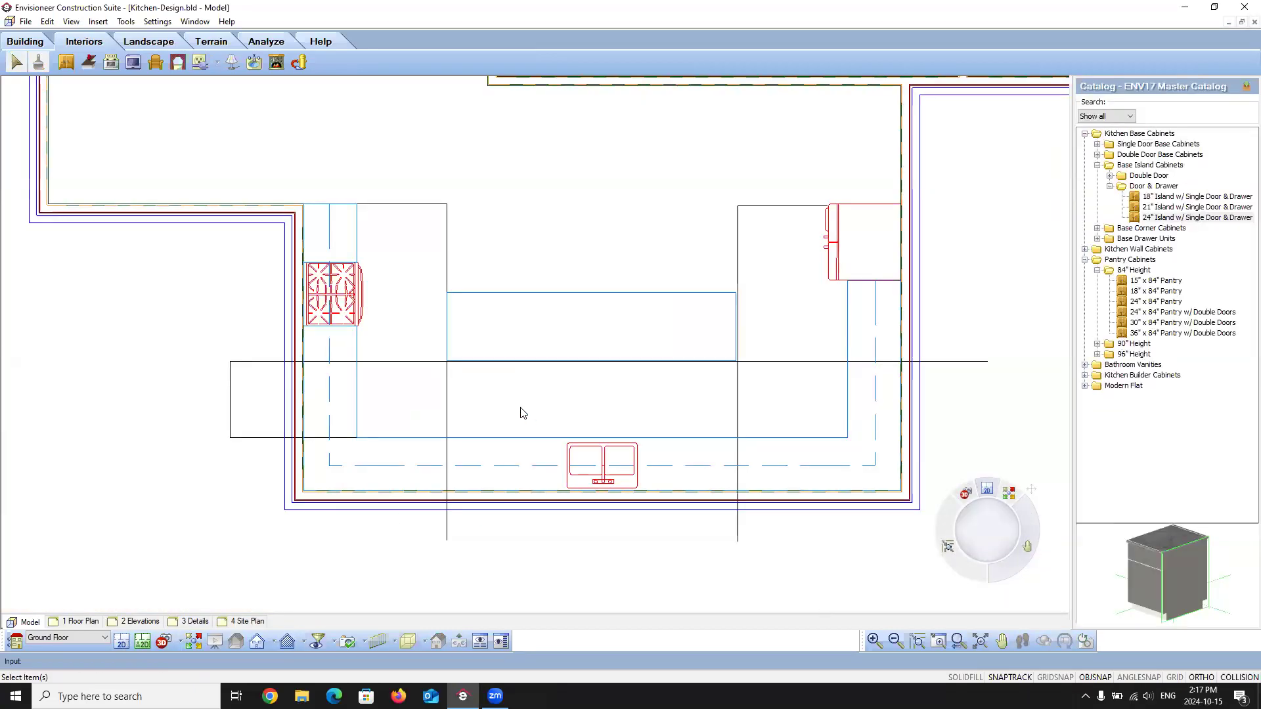
Step: Delete all the guide lines around the island, including the left, right and horizontal ones and their offset segments
{"action": "left_click", "coordinate": [438, 204]}
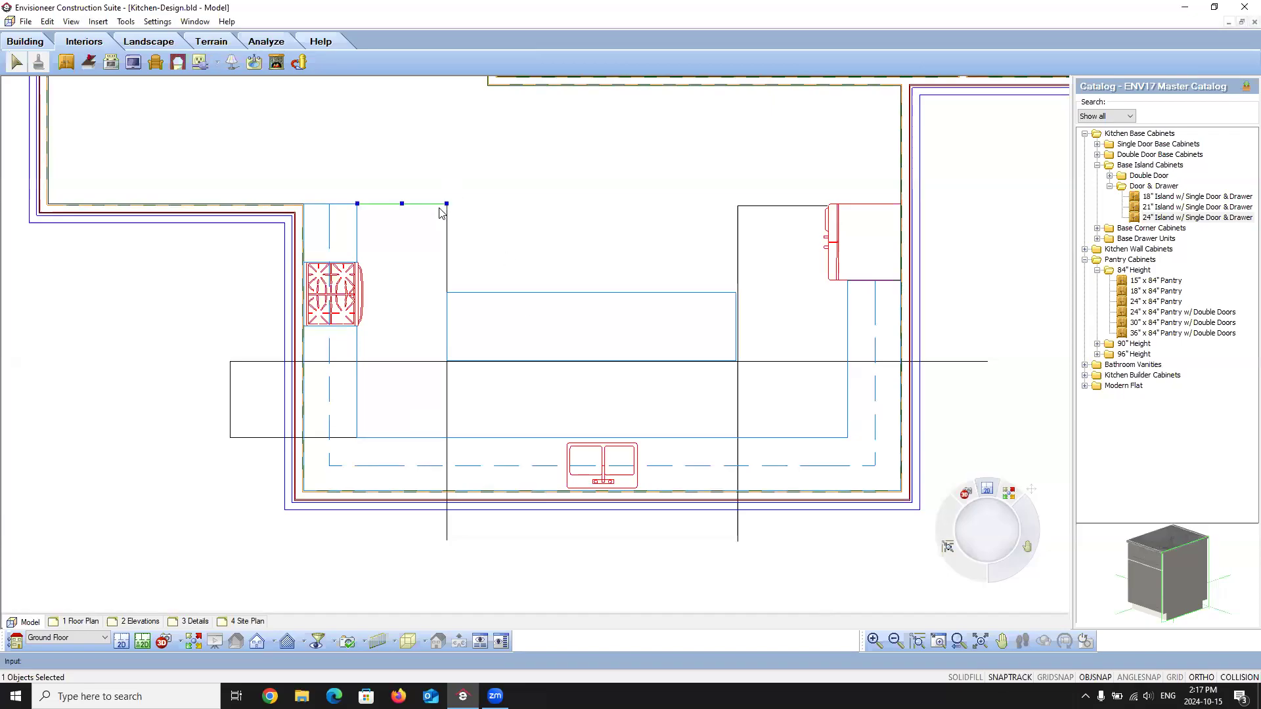
{"action": "key", "text": "Delete"}
{"action": "left_click", "coordinate": [448, 245]}
{"action": "key", "text": "Delete"}
{"action": "left_click", "coordinate": [242, 362]}
{"action": "key", "text": "Delete"}
{"action": "left_click", "coordinate": [231, 398]}
{"action": "key", "text": "Delete"}
{"action": "left_click", "coordinate": [248, 437]}
{"action": "key", "text": "Delete"}
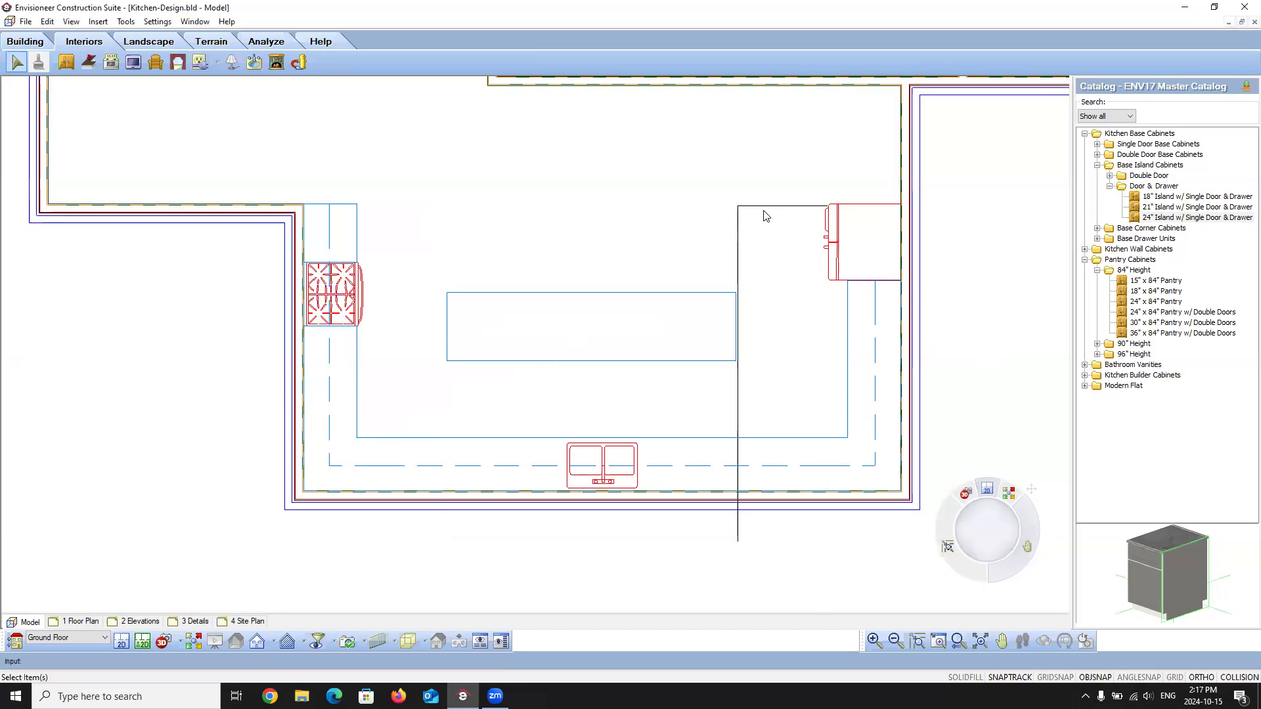
{"action": "left_click", "coordinate": [764, 206]}
{"action": "key", "text": "Delete"}
{"action": "left_click", "coordinate": [738, 237]}
{"action": "key", "text": "Delete"}
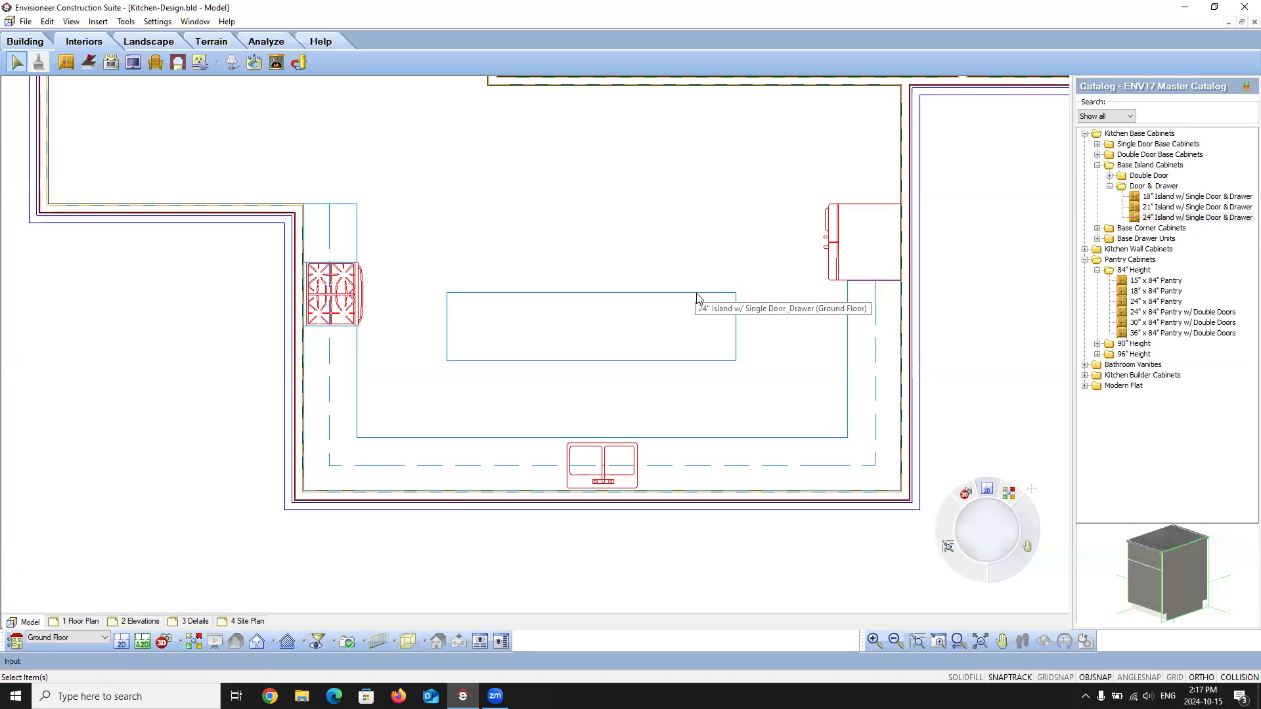
{"action": "scroll", "coordinate": [608, 436], "scroll_direction": "down", "scroll_amount": 2}
{"action": "scroll", "coordinate": [633, 442], "scroll_direction": "up", "scroll_amount": 5}
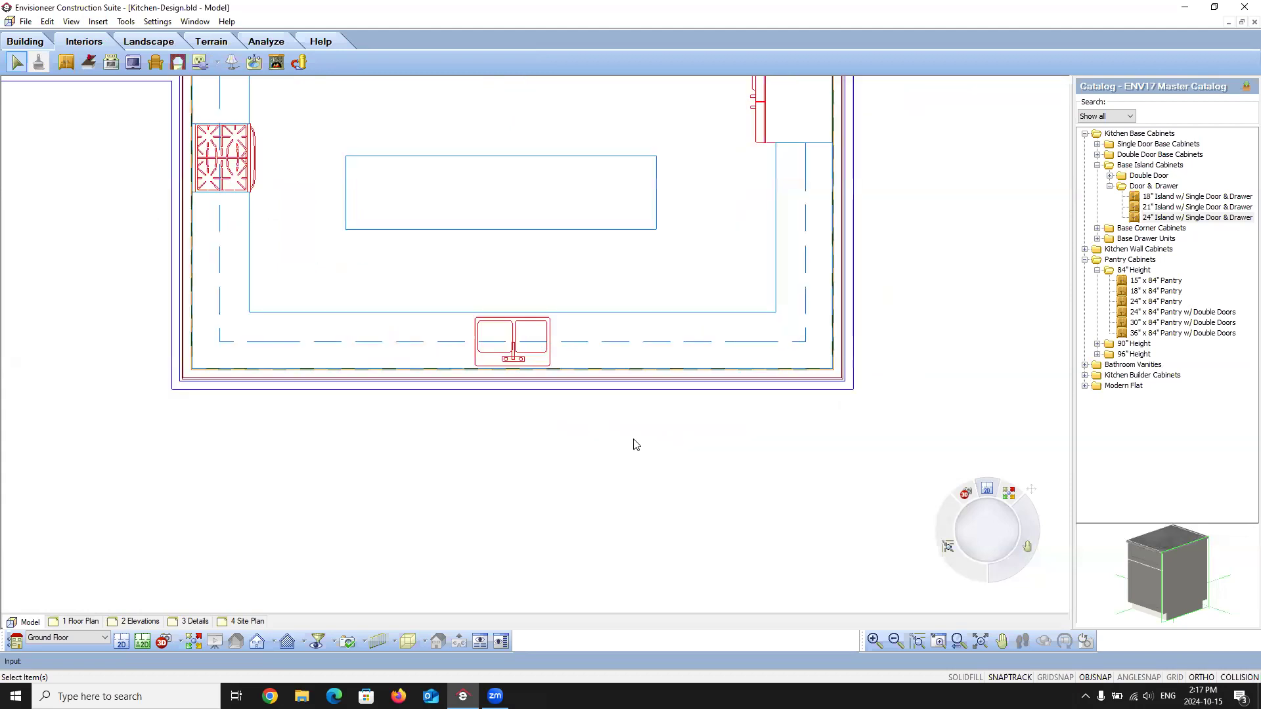
Step: Delete the three 18" x 30" single-door upper cabinets above the sink
{"action": "left_click", "coordinate": [487, 348]}
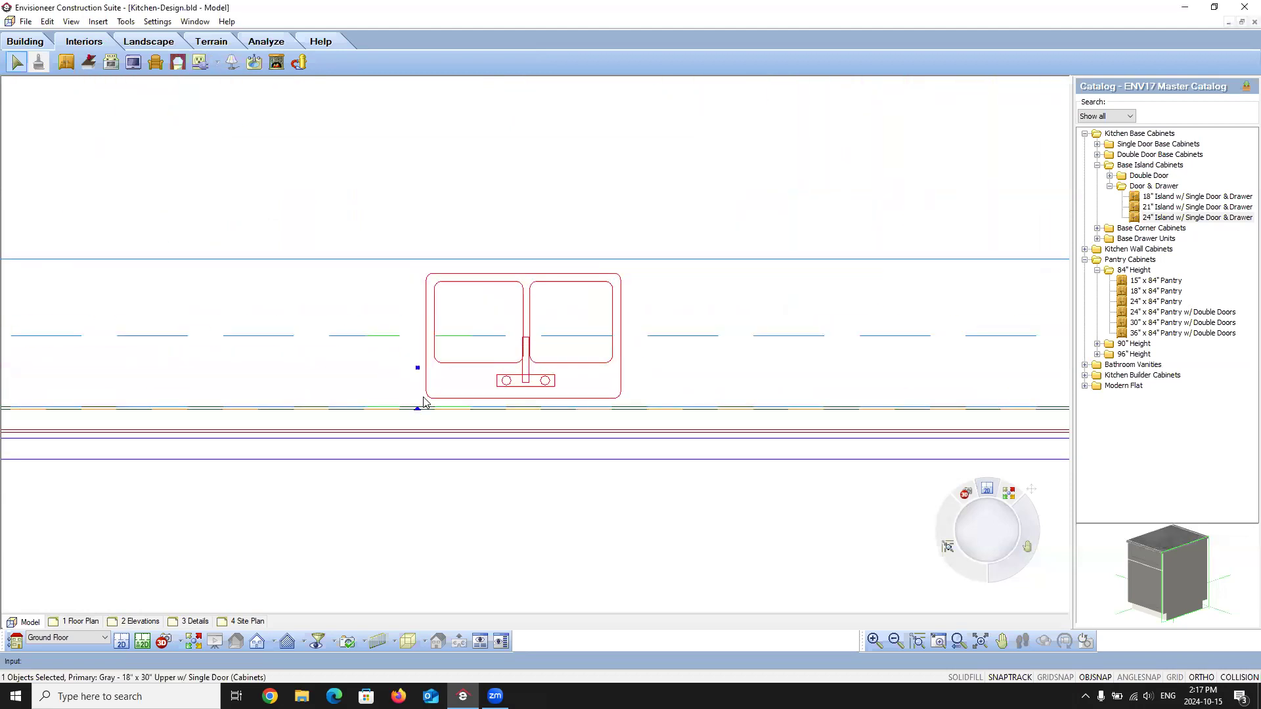
{"action": "left_click", "coordinate": [647, 360]}
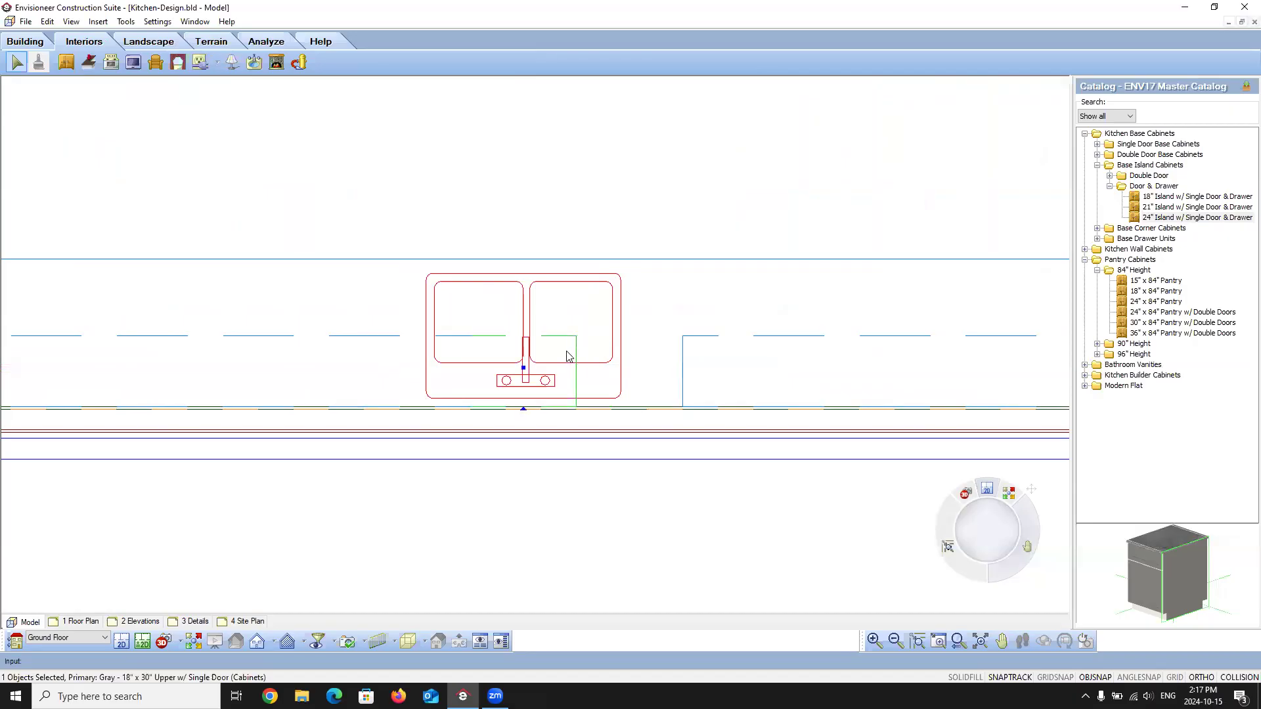
{"action": "left_click", "coordinate": [413, 362]}
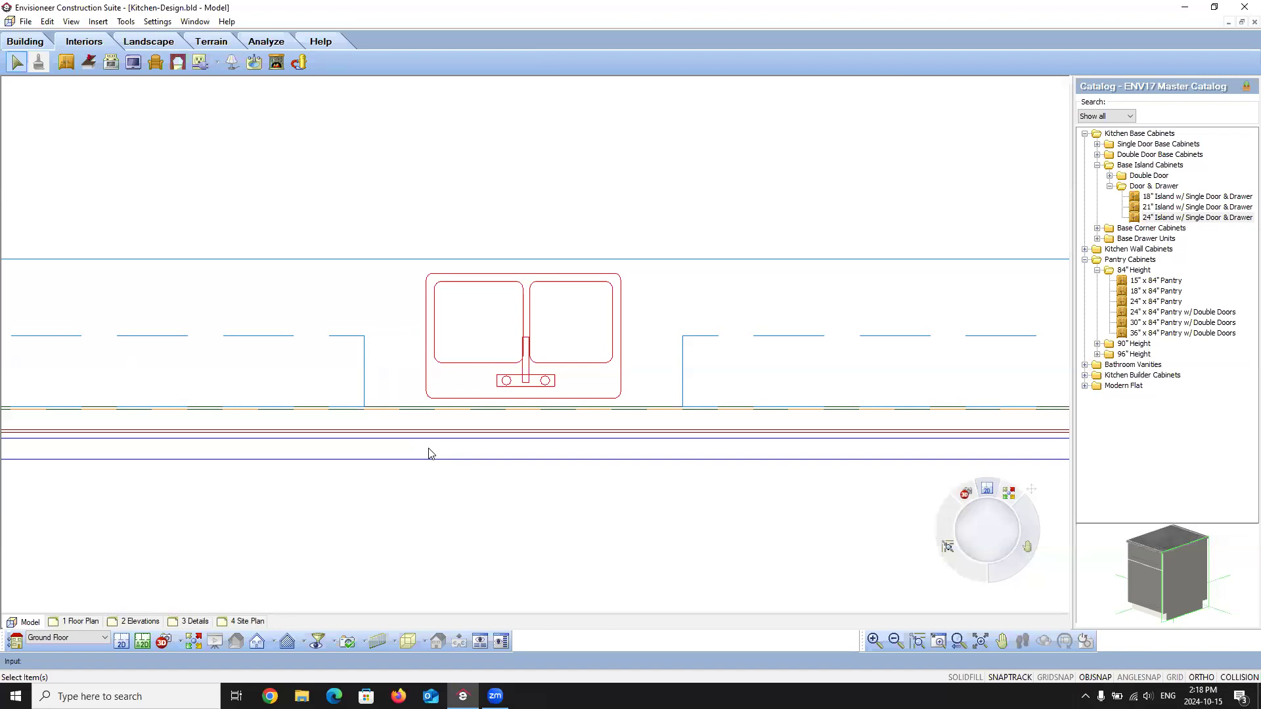
Step: Select the two 18" upper cabinets flanking the sink gap and check their properties and elevation distance
{"action": "left_click", "coordinate": [365, 389]}
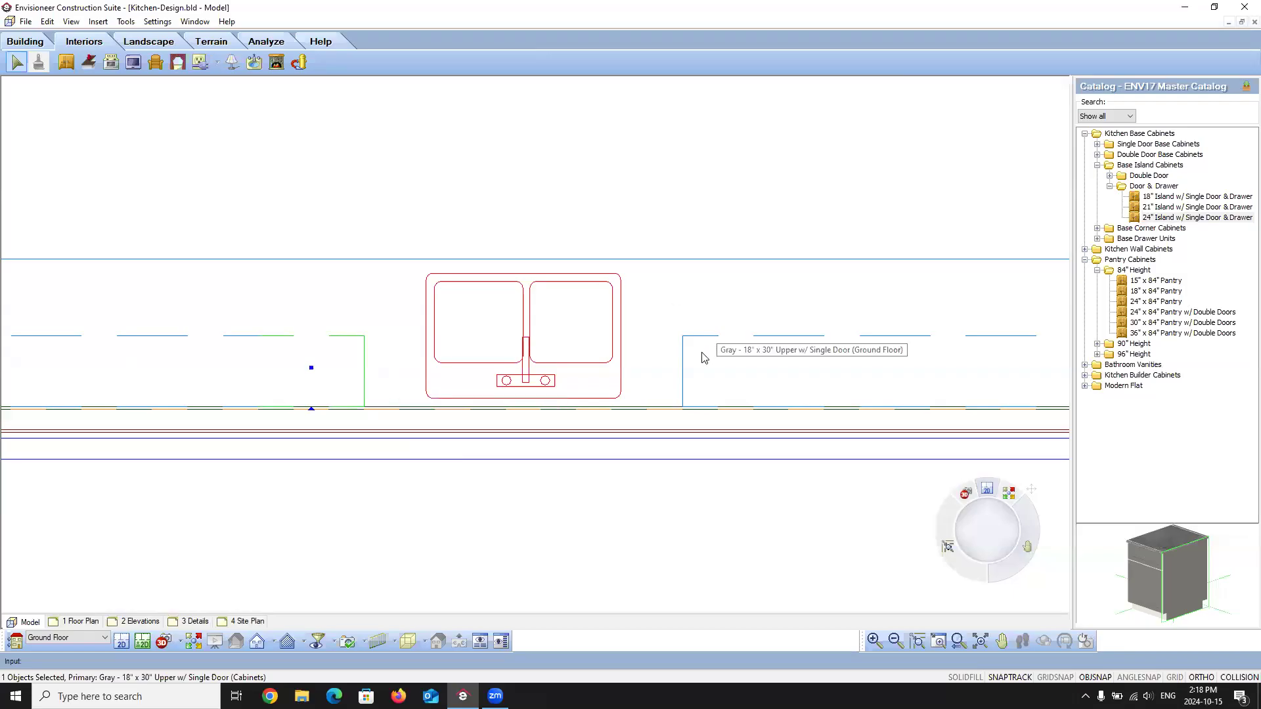
{"action": "left_click", "coordinate": [713, 383], "text": "shift"}
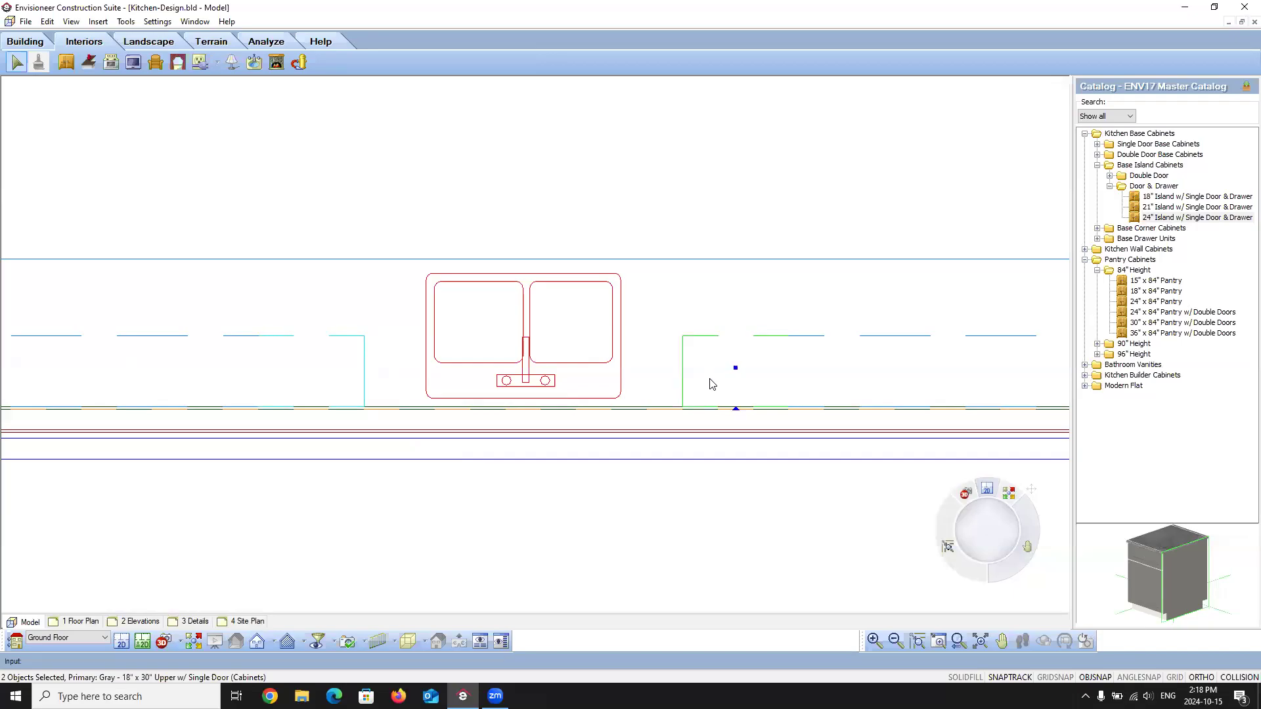
{"action": "right_click", "coordinate": [712, 383]}
{"action": "left_click", "coordinate": [743, 404]}
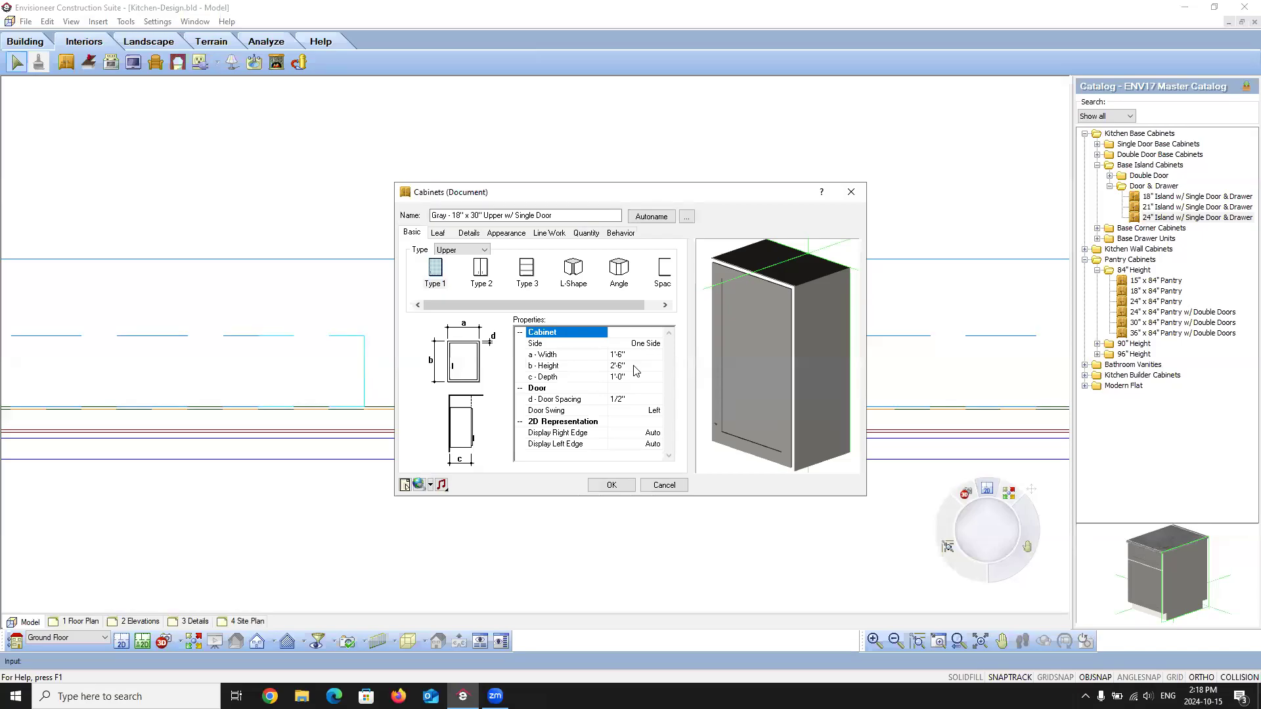
{"action": "left_click", "coordinate": [664, 485]}
{"action": "right_click", "coordinate": [724, 372]}
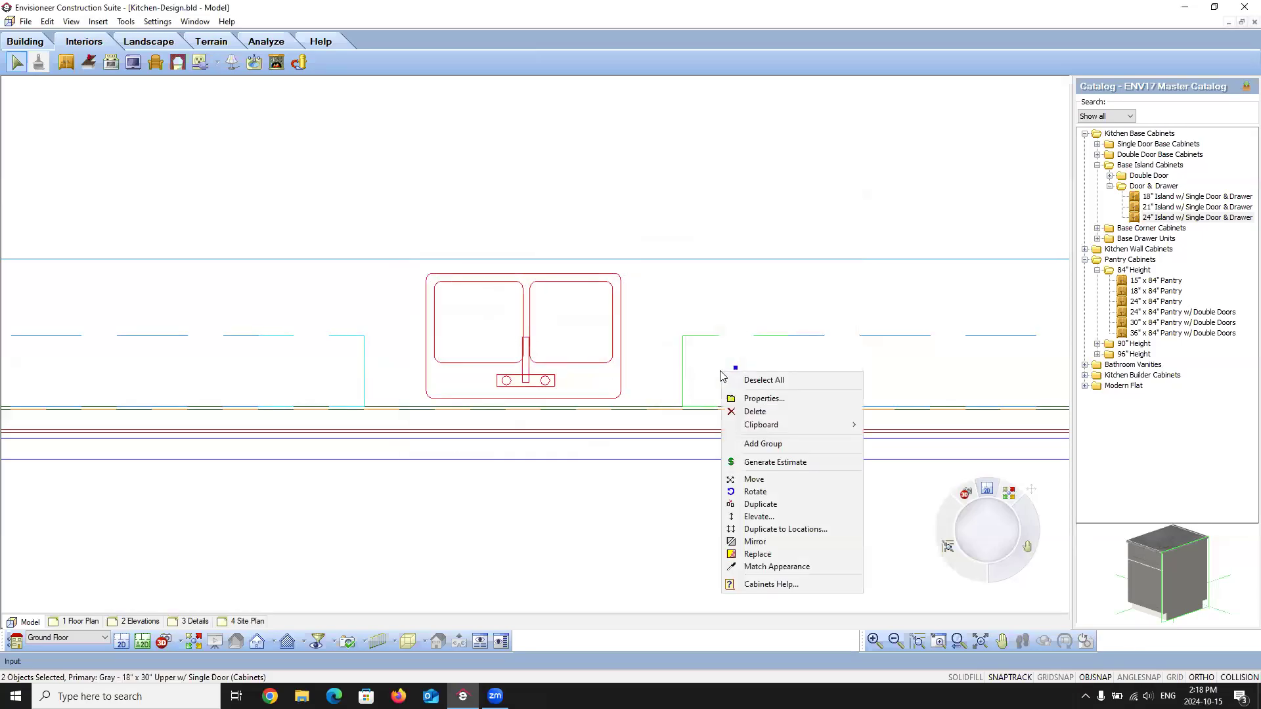
{"action": "left_click", "coordinate": [755, 517]}
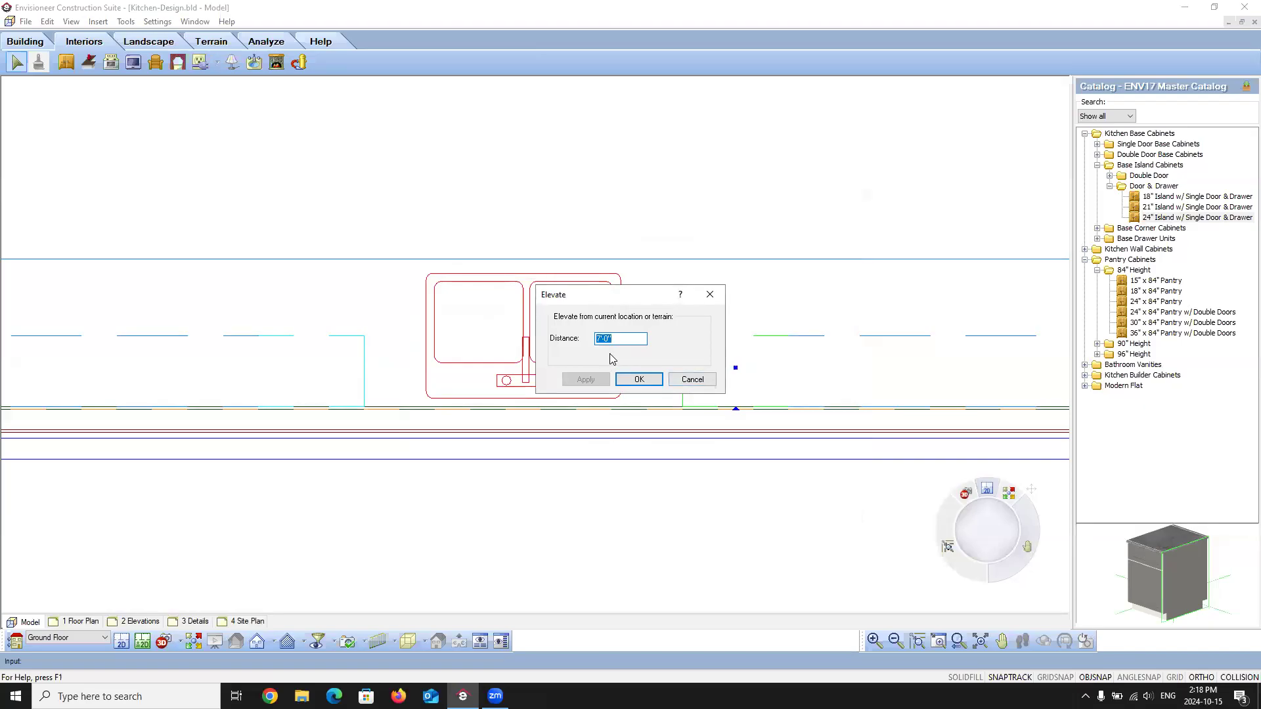
{"action": "left_click", "coordinate": [691, 380]}
Step: Set the height of the two upper cabinets flanking the sink to 4'-8"
{"action": "right_click", "coordinate": [325, 374]}
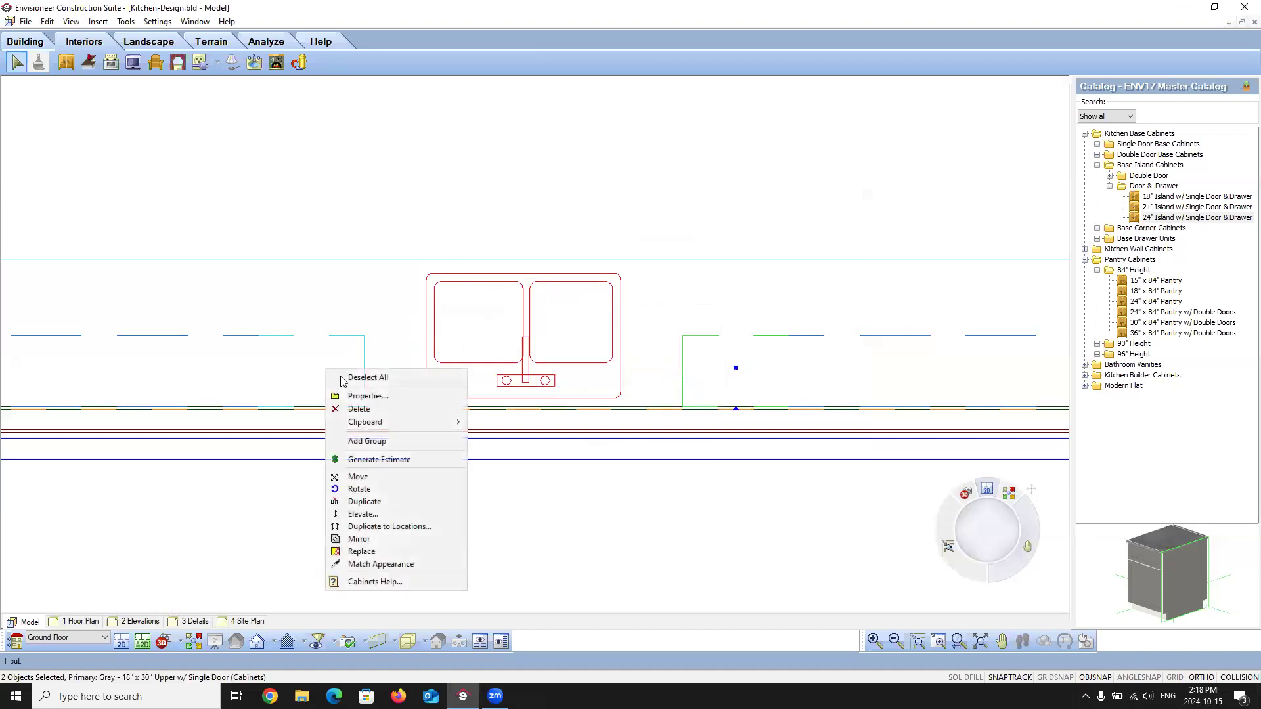
{"action": "left_click", "coordinate": [366, 398]}
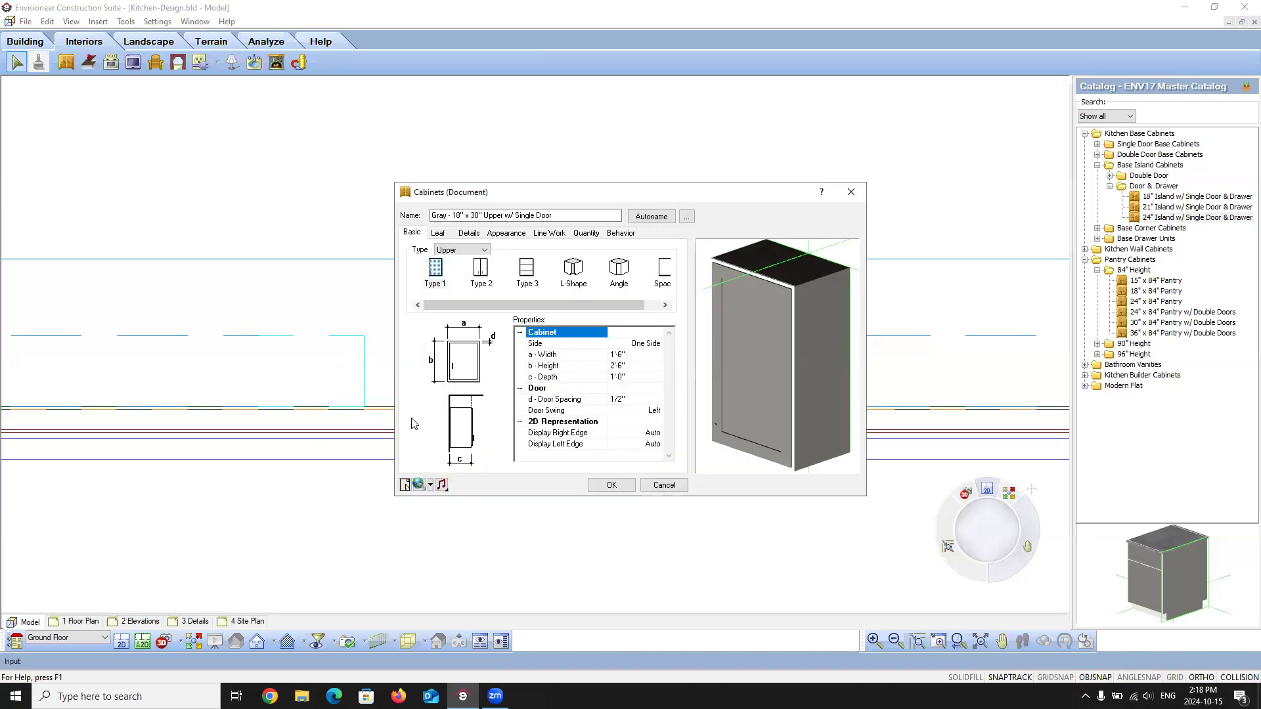
{"action": "left_click", "coordinate": [619, 370]}
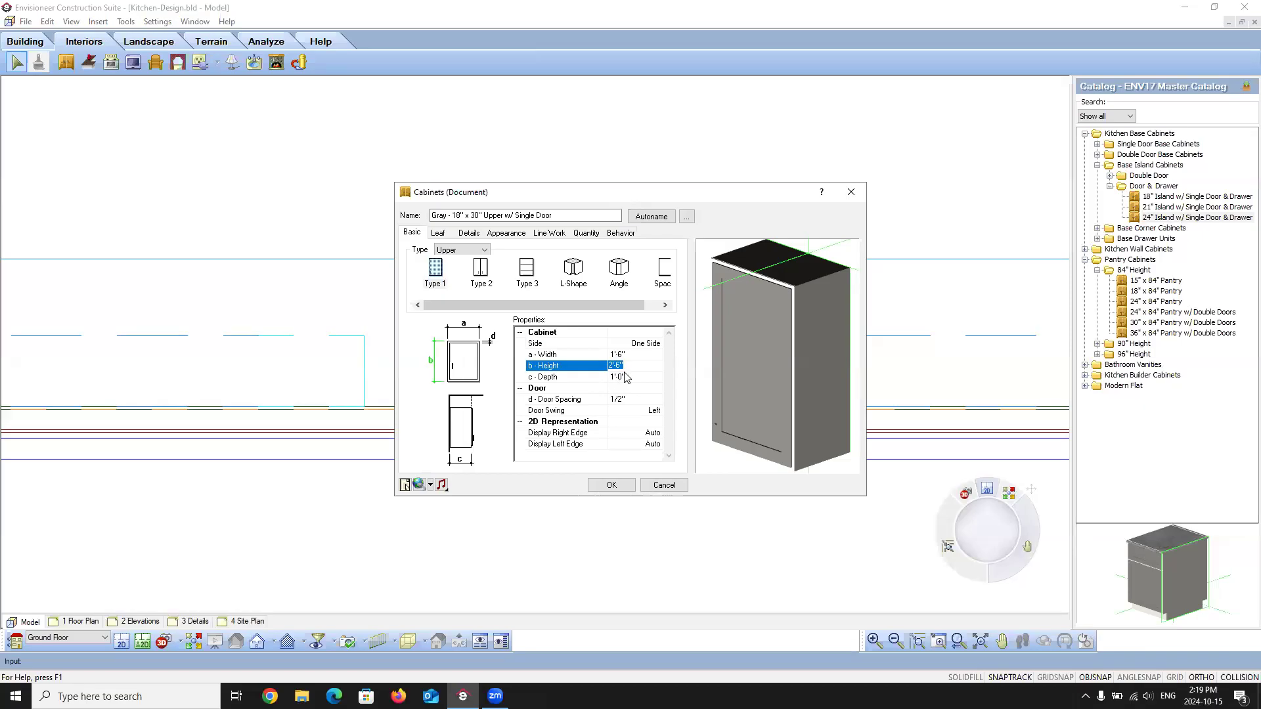
{"action": "type", "text": "4'"}
{"action": "left_click", "coordinate": [641, 357]}
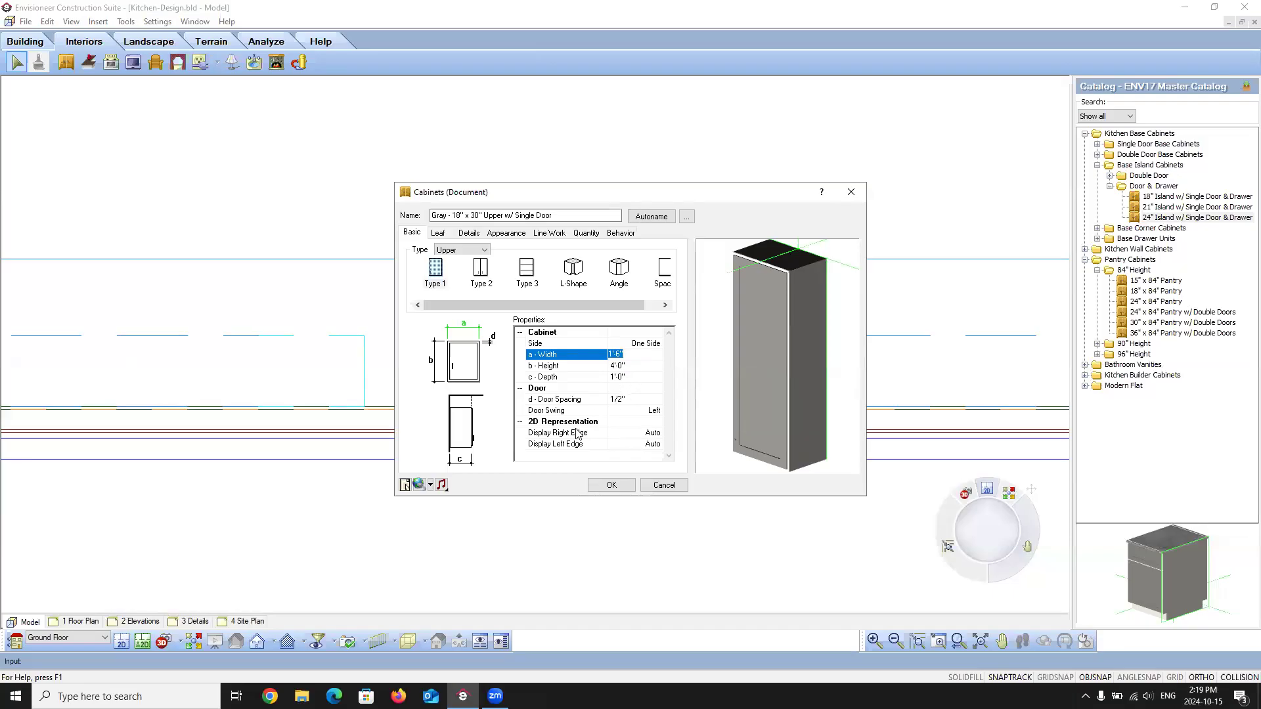
{"action": "left_click", "coordinate": [616, 366]}
{"action": "type", "text": "4'8\""}
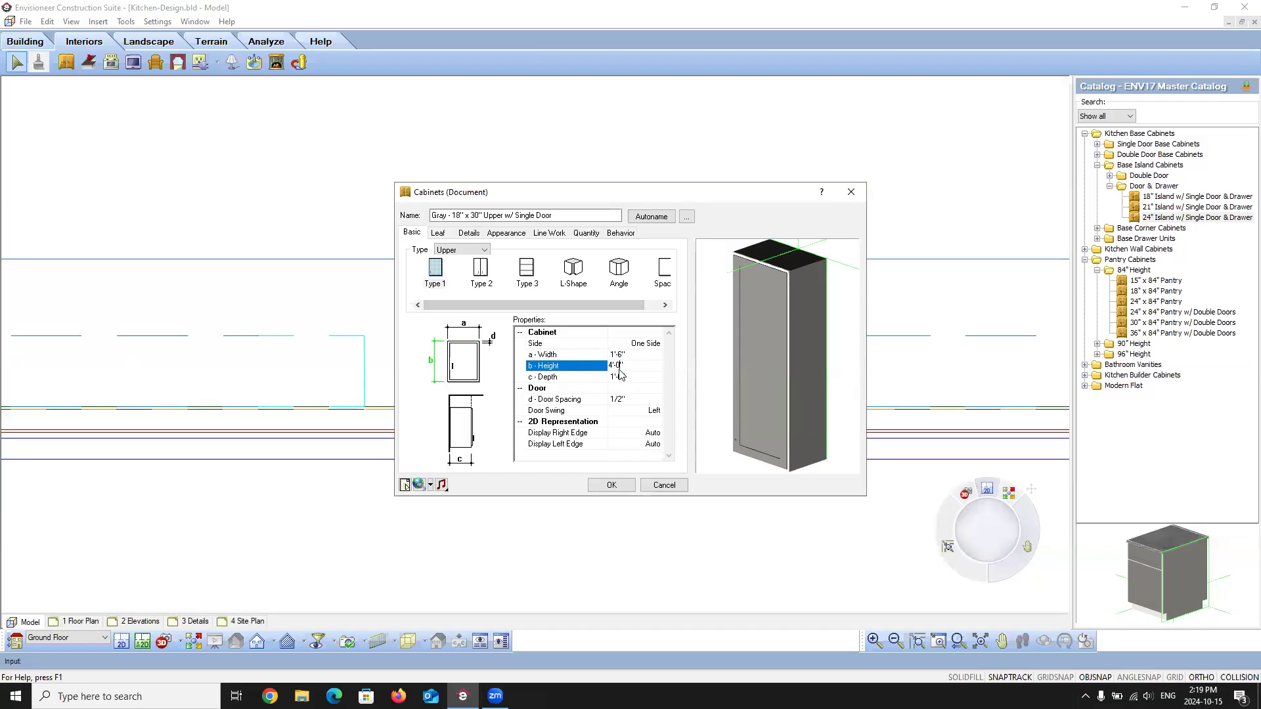
{"action": "left_click", "coordinate": [632, 377]}
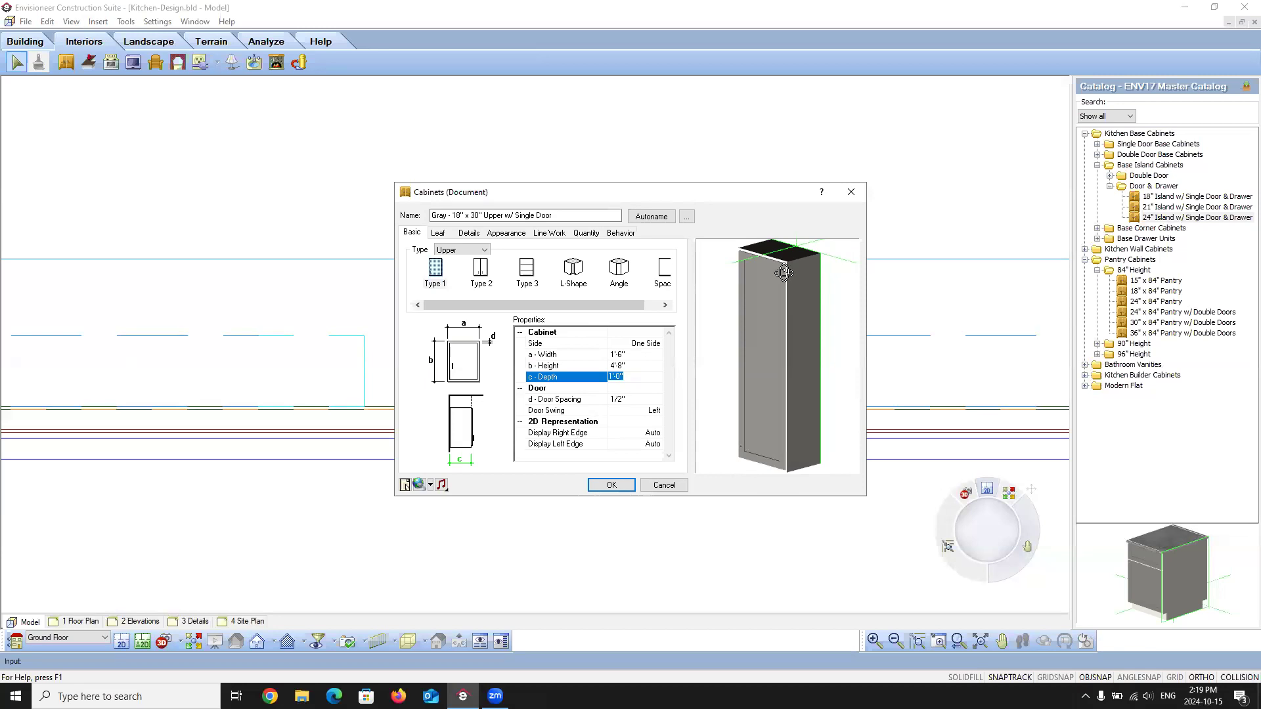
Step: Change the two cabinets' door leaf type to Glass 1, with the preview displayed as Rendered Outline
{"action": "left_click", "coordinate": [439, 234]}
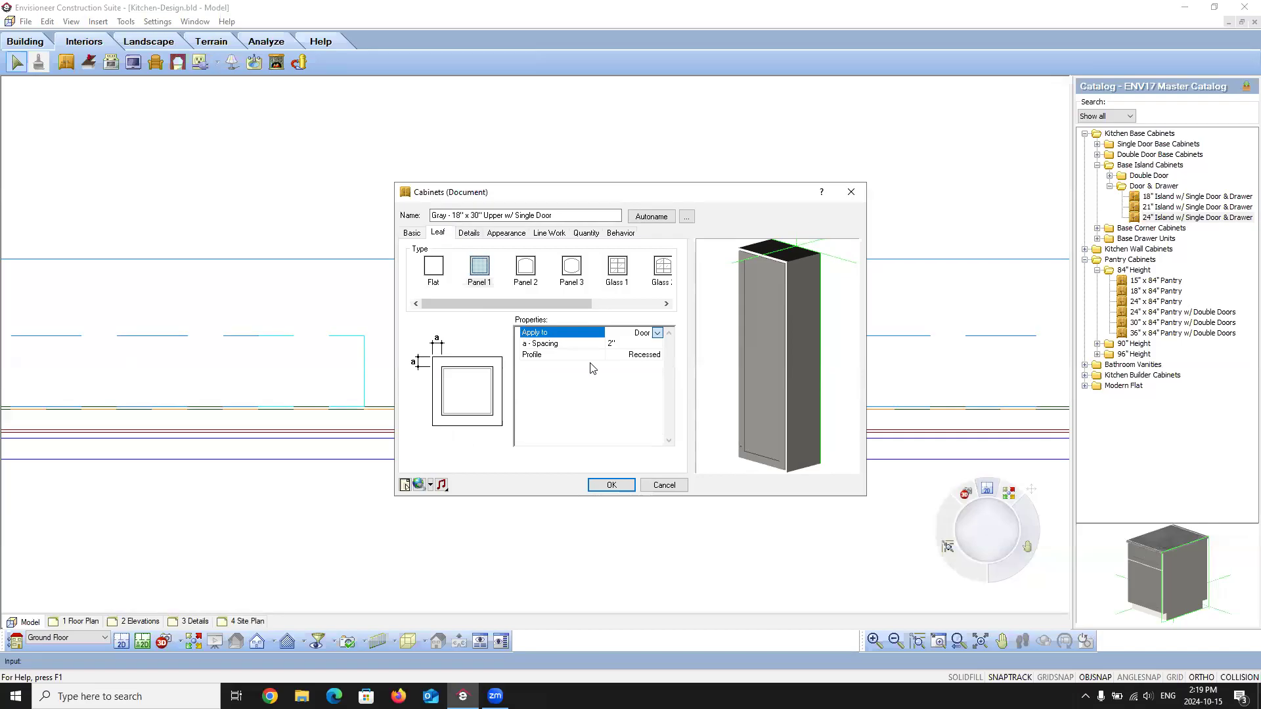
{"action": "right_click", "coordinate": [739, 387]}
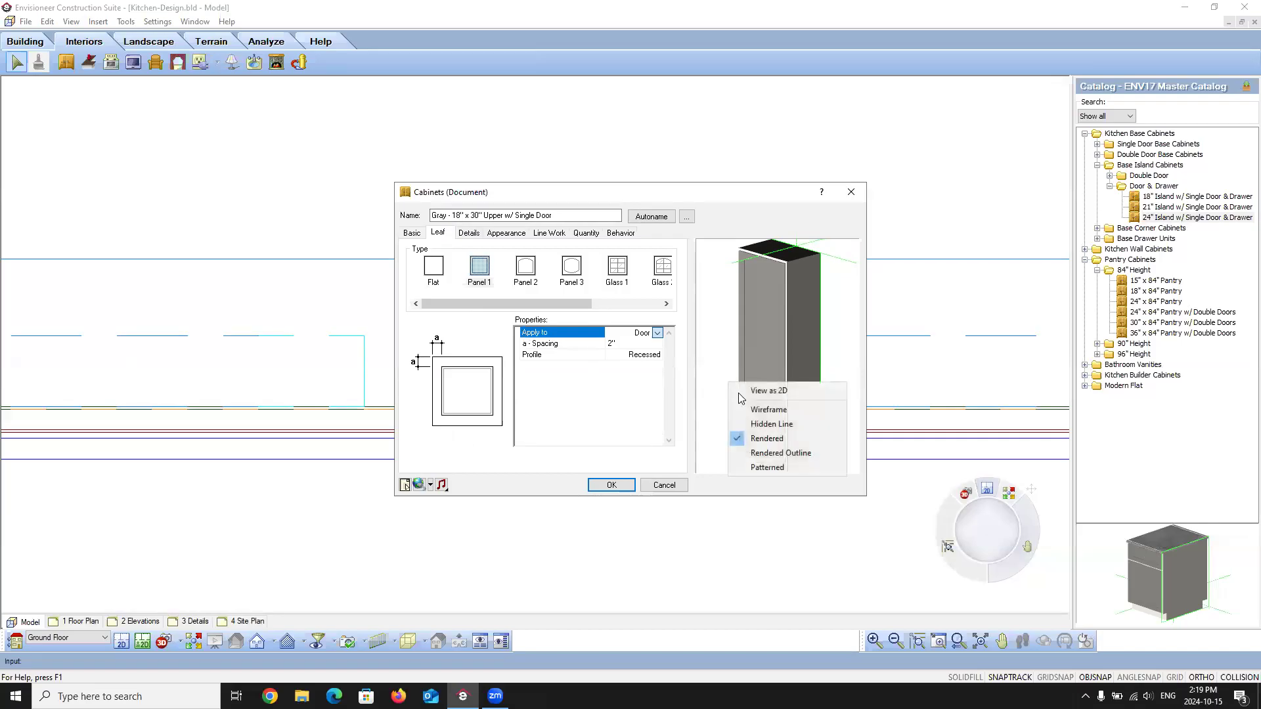
{"action": "left_click", "coordinate": [782, 453]}
{"action": "left_click_drag", "start_coordinate": [763, 413], "coordinate": [778, 410]}
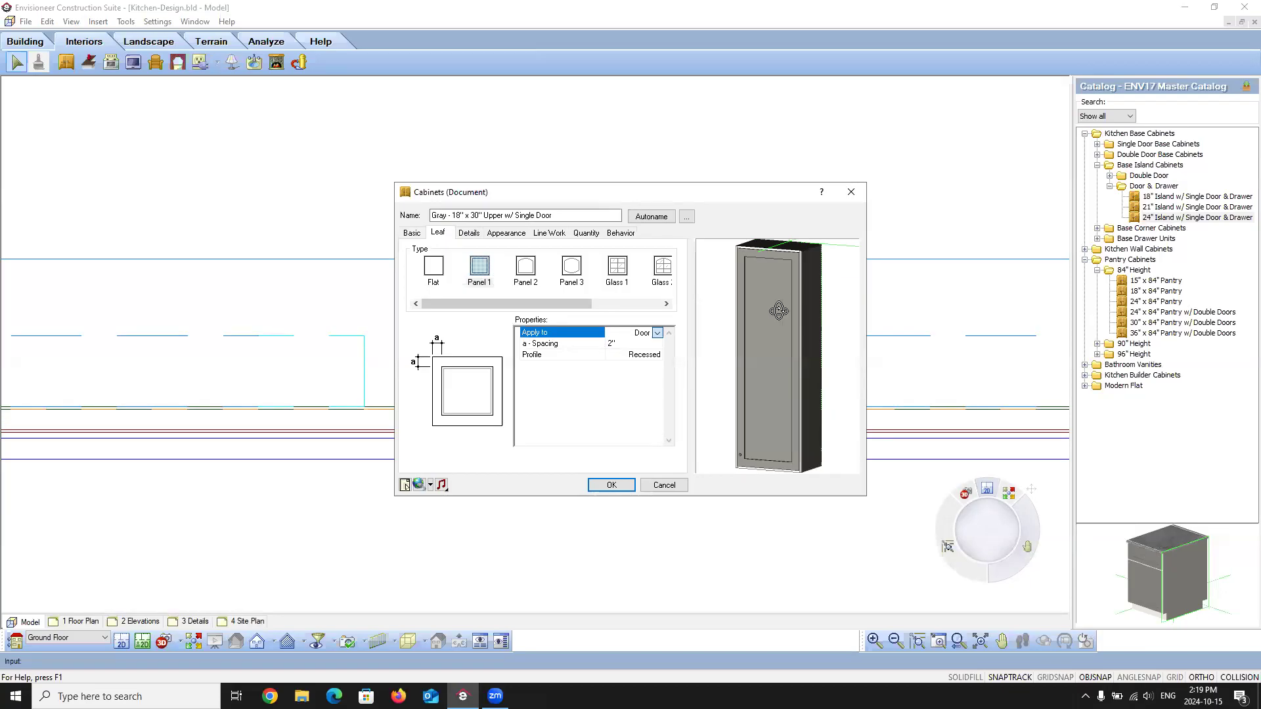
{"action": "left_click", "coordinate": [619, 270]}
{"action": "mouse_move", "coordinate": [767, 364]}
{"action": "left_mouse_down"}
{"action": "mouse_move", "coordinate": [780, 366]}
{"action": "mouse_move", "coordinate": [769, 368]}
{"action": "mouse_move", "coordinate": [783, 346]}
{"action": "left_mouse_up"}
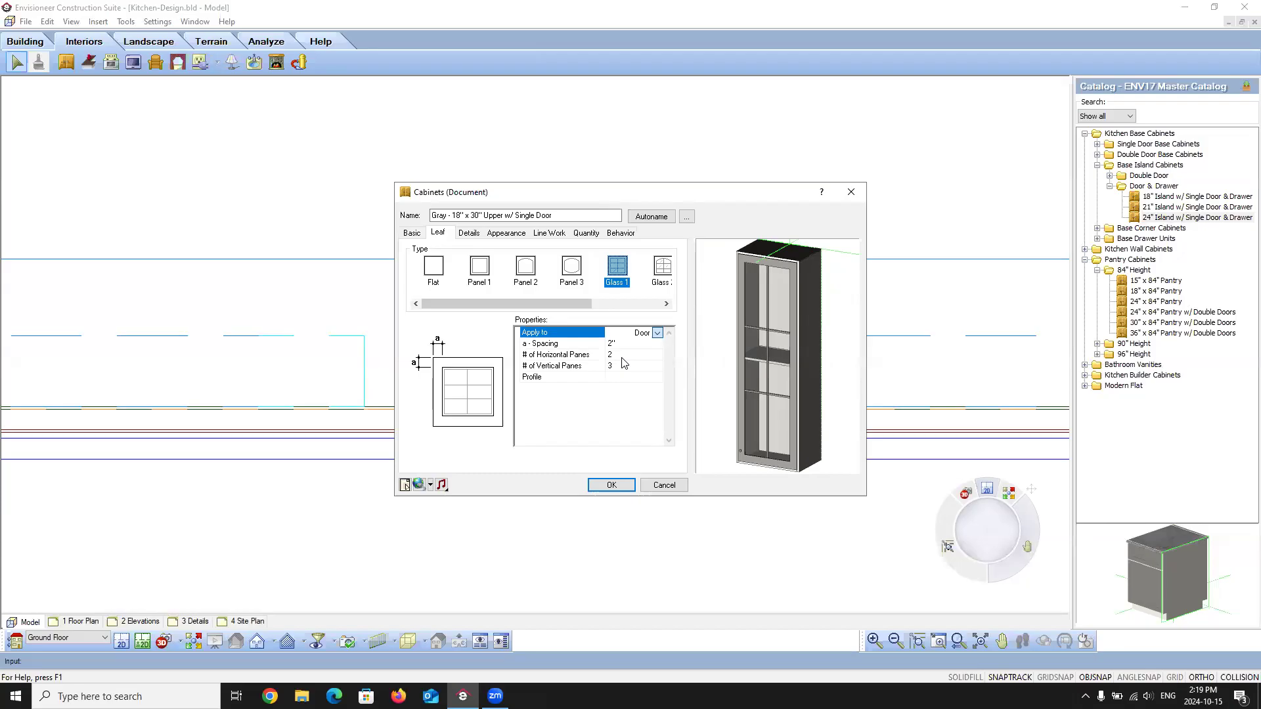
{"action": "mouse_move", "coordinate": [761, 373]}
{"action": "left_mouse_down"}
{"action": "mouse_move", "coordinate": [742, 366]}
{"action": "mouse_move", "coordinate": [755, 360]}
{"action": "left_mouse_up"}
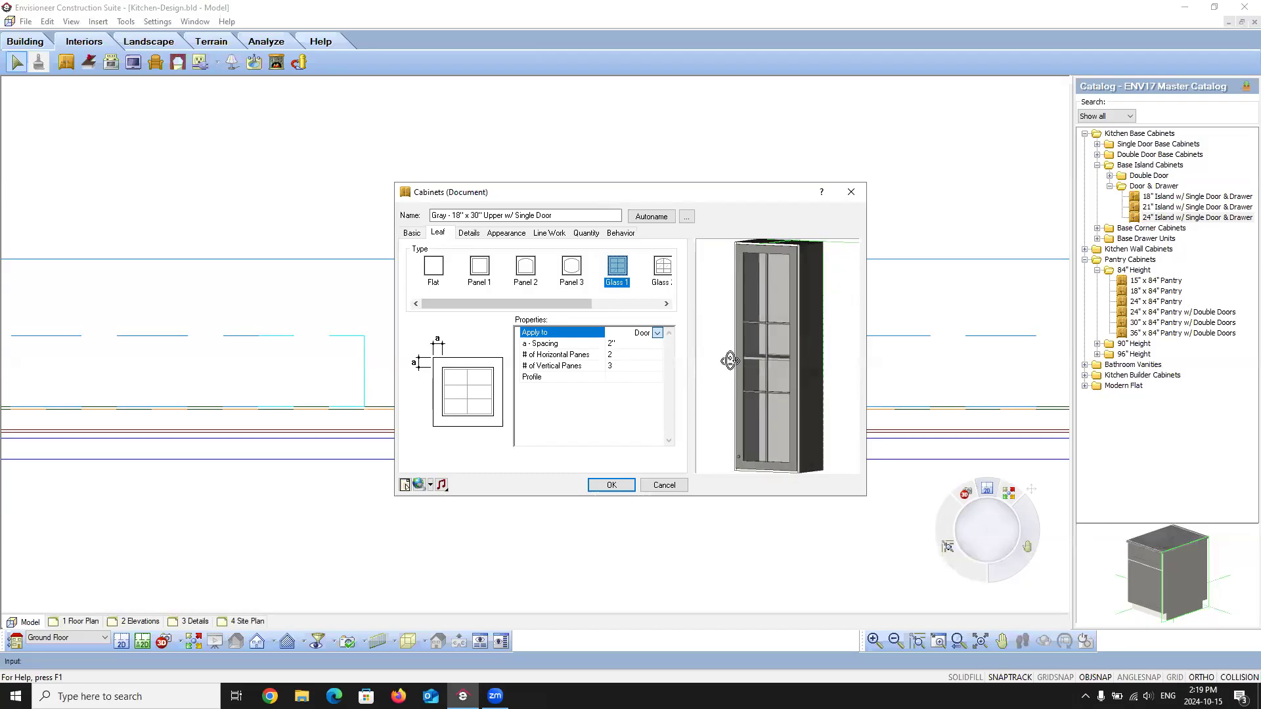
Step: Set the two glass-door cabinets' number of shelves to 2 and review the handle style options
{"action": "left_click", "coordinate": [473, 235]}
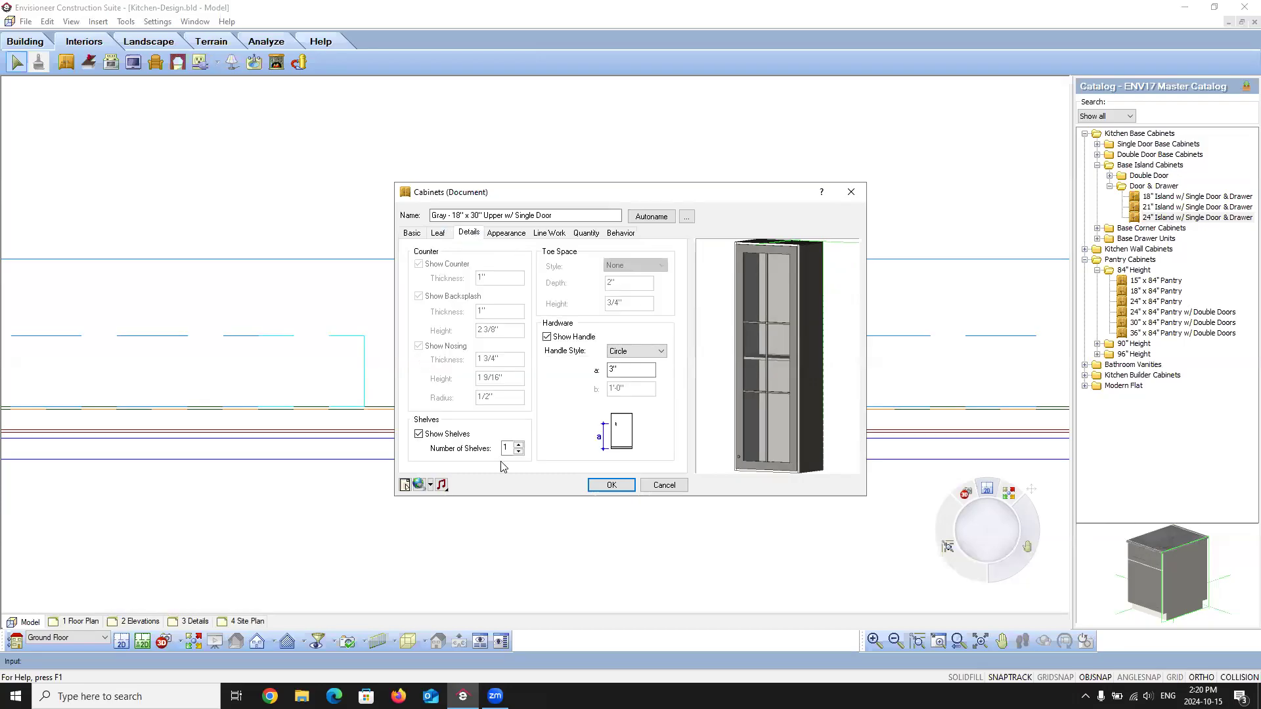
{"action": "left_click", "coordinate": [519, 451]}
{"action": "left_click", "coordinate": [519, 446]}
{"action": "left_click", "coordinate": [519, 445]}
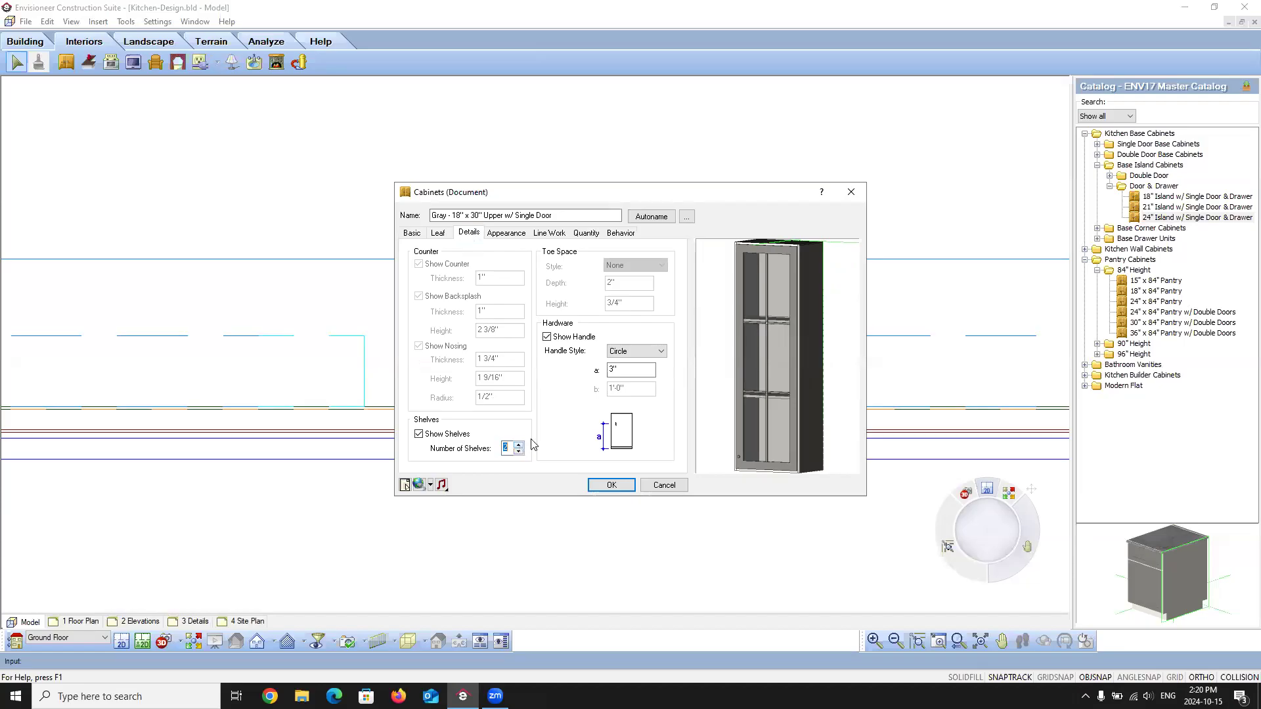
{"action": "mouse_move", "coordinate": [778, 358]}
{"action": "left_mouse_down"}
{"action": "mouse_move", "coordinate": [801, 360]}
{"action": "mouse_move", "coordinate": [781, 355]}
{"action": "left_mouse_up"}
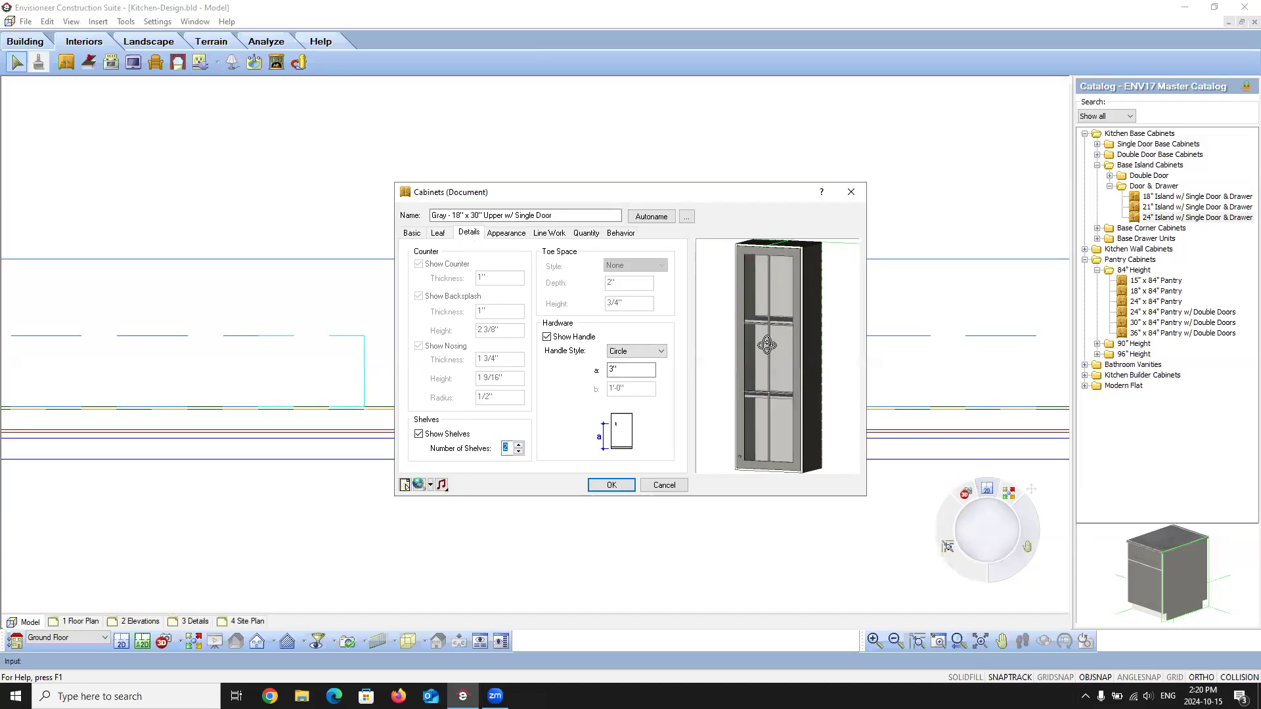
{"action": "left_click_drag", "start_coordinate": [720, 416], "coordinate": [742, 408]}
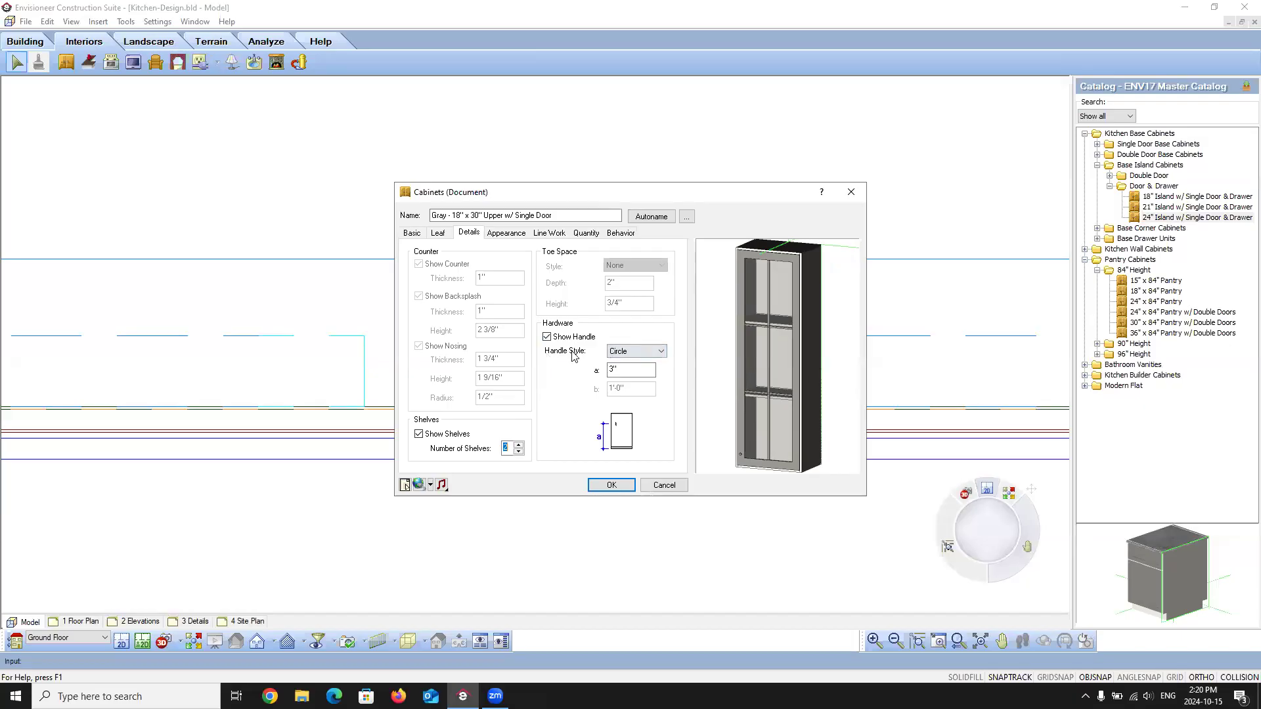
{"action": "left_click", "coordinate": [660, 351]}
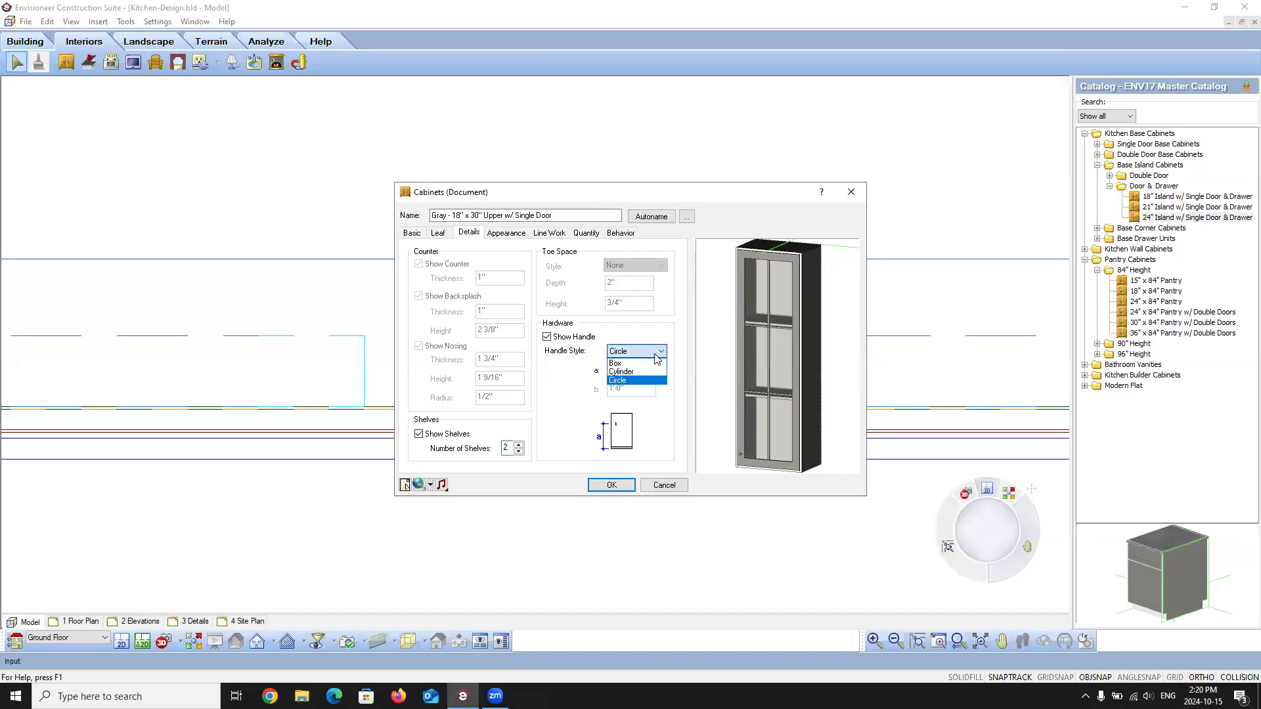
{"action": "left_click", "coordinate": [677, 334]}
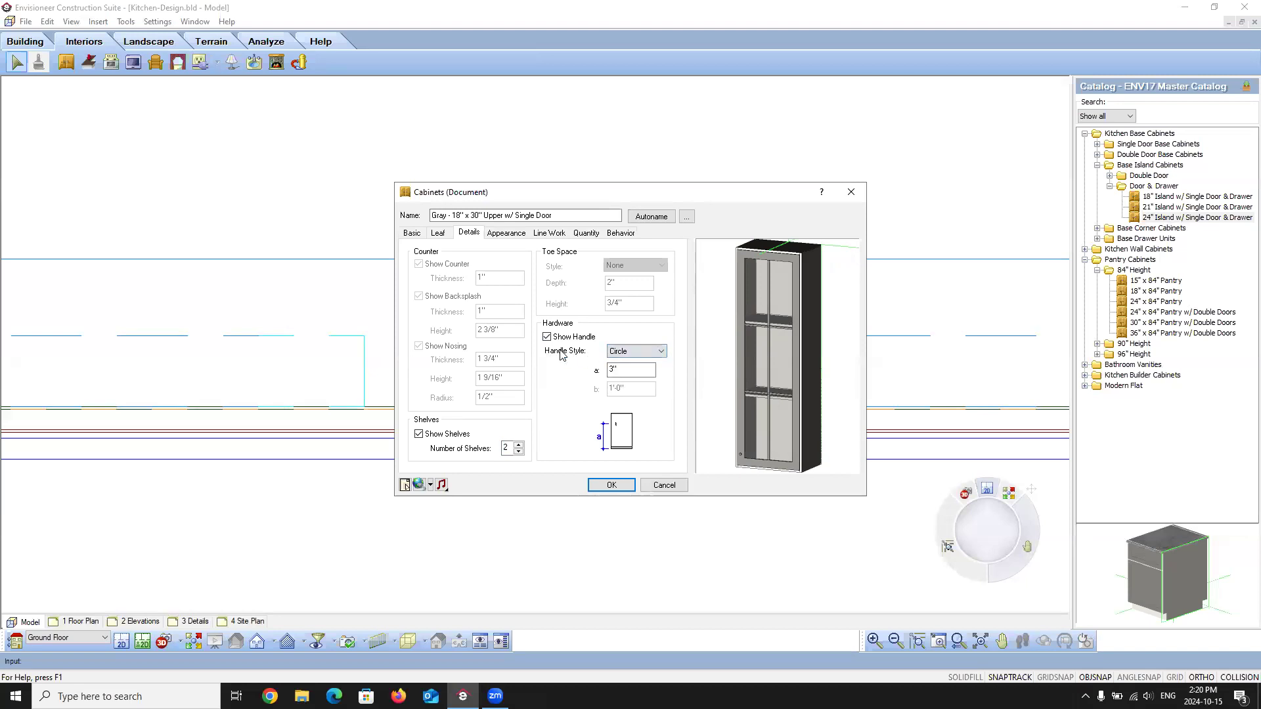
{"action": "left_click", "coordinate": [624, 371]}
Step: Rename the cabinet as Gray - 18" x 56" Upper w/ Single Door, re-enter its height as 56" and apply the properties
{"action": "left_click", "coordinate": [482, 216]}
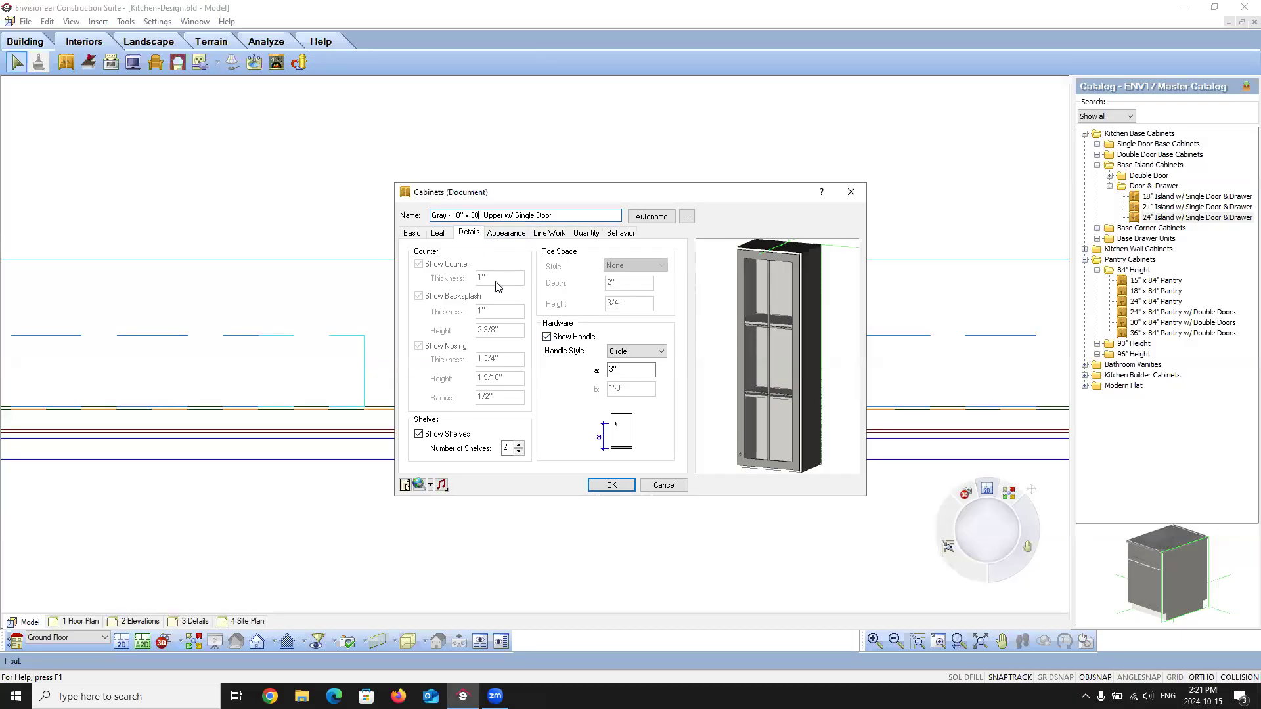
{"action": "key", "text": "BackSpace"}
{"action": "key", "text": "BackSpace"}
{"action": "type", "text": "56"}
{"action": "left_click", "coordinate": [565, 217]}
{"action": "left_click", "coordinate": [412, 233]}
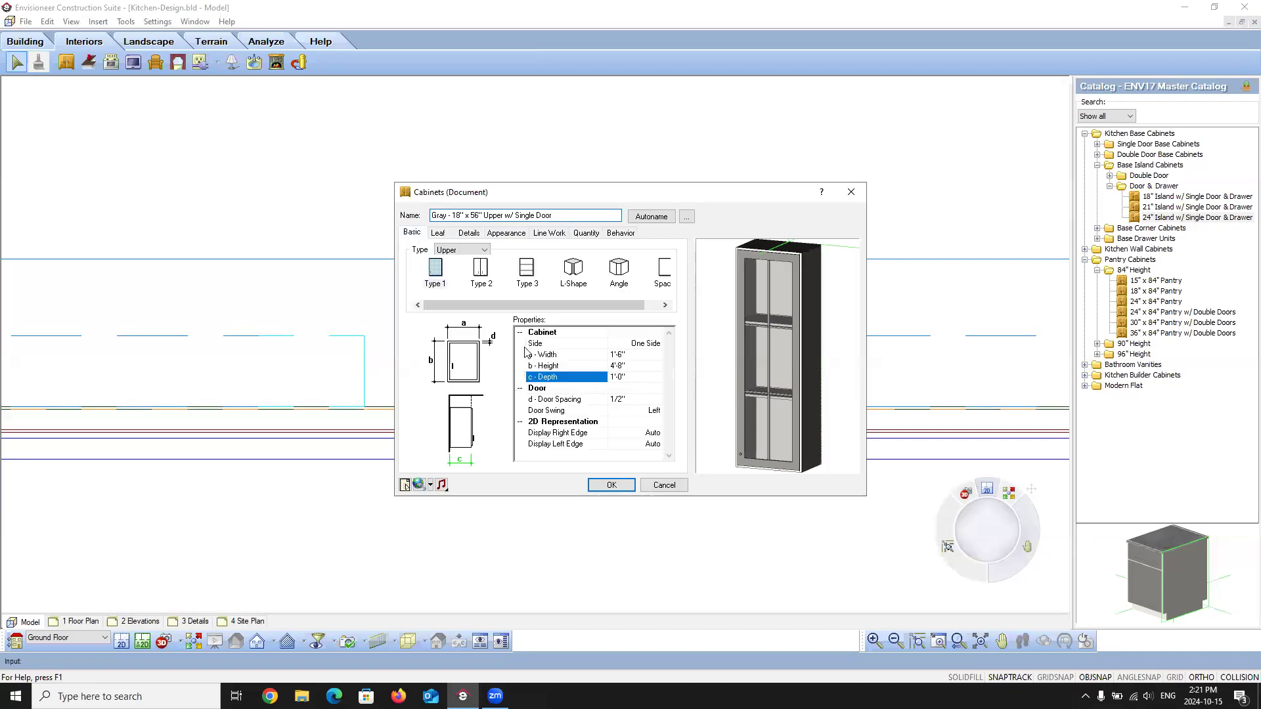
{"action": "left_click", "coordinate": [634, 366]}
{"action": "type", "text": "56"}
{"action": "key", "text": "Return"}
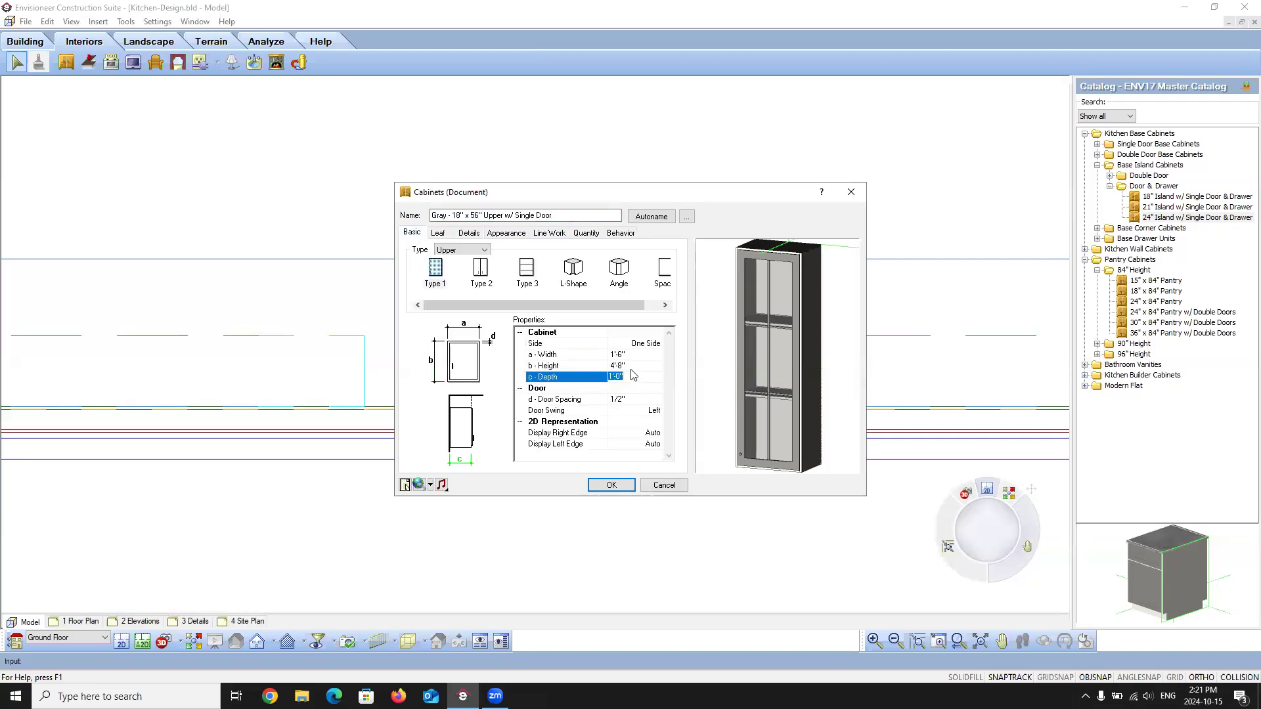
{"action": "left_click", "coordinate": [611, 485]}
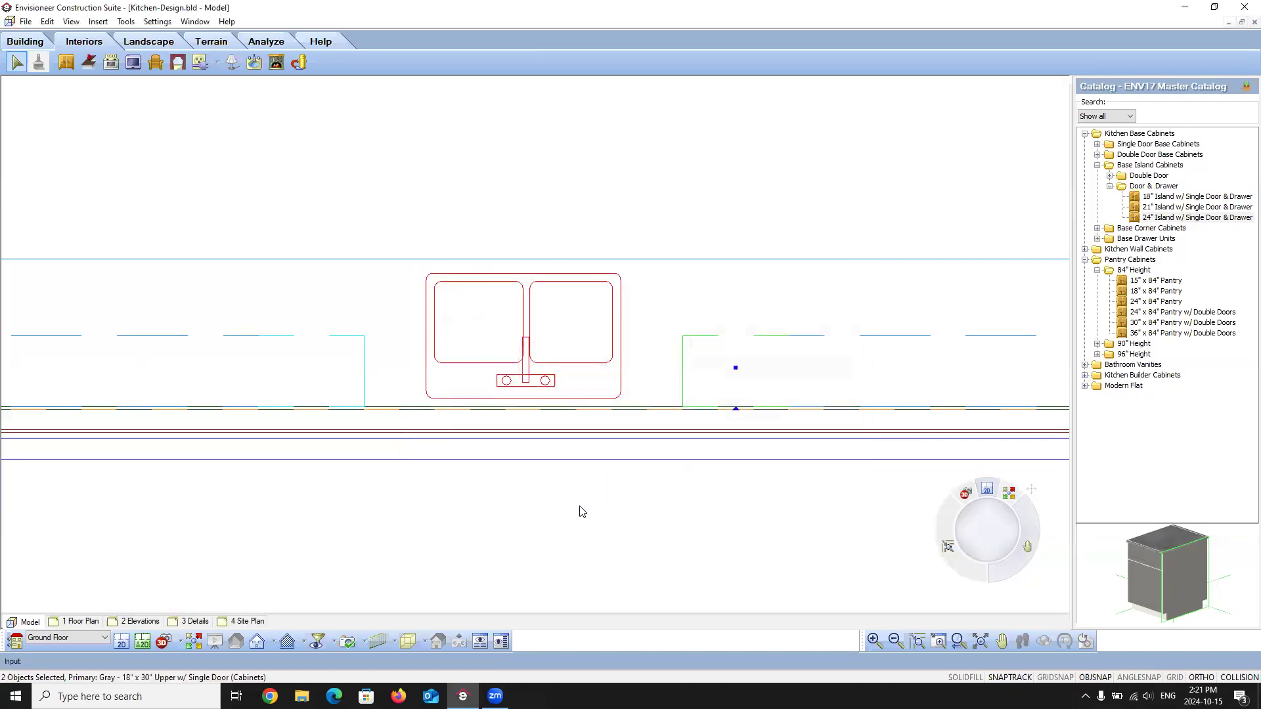
Step: Deselect the cabinets and display the model from the saved Kitchen camera
{"action": "left_click", "coordinate": [711, 207]}
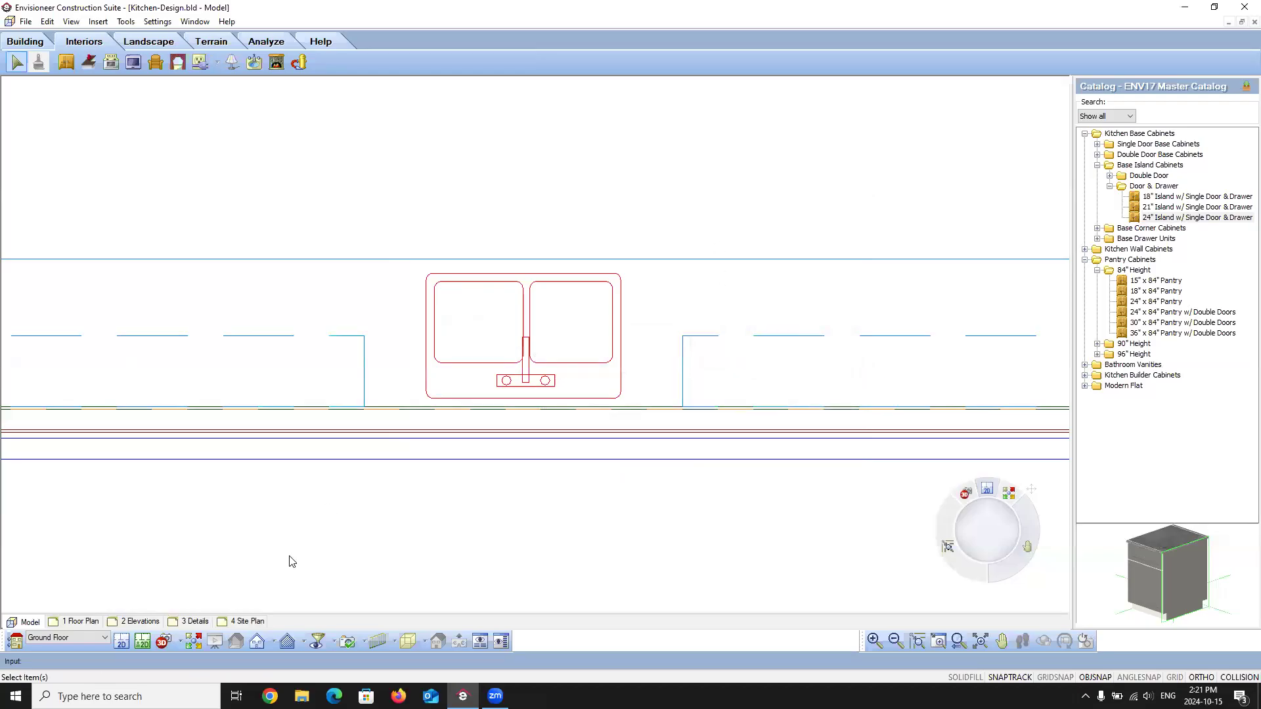
{"action": "left_click", "coordinate": [168, 642]}
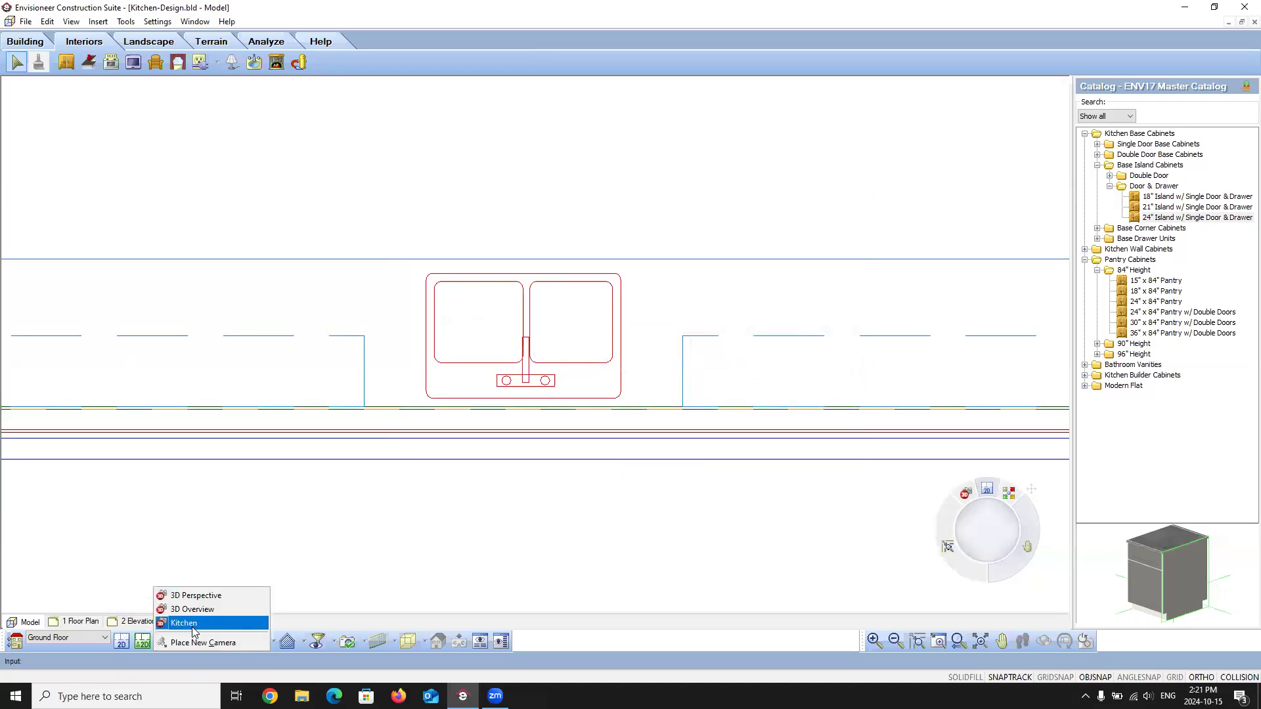
{"action": "left_click", "coordinate": [191, 624]}
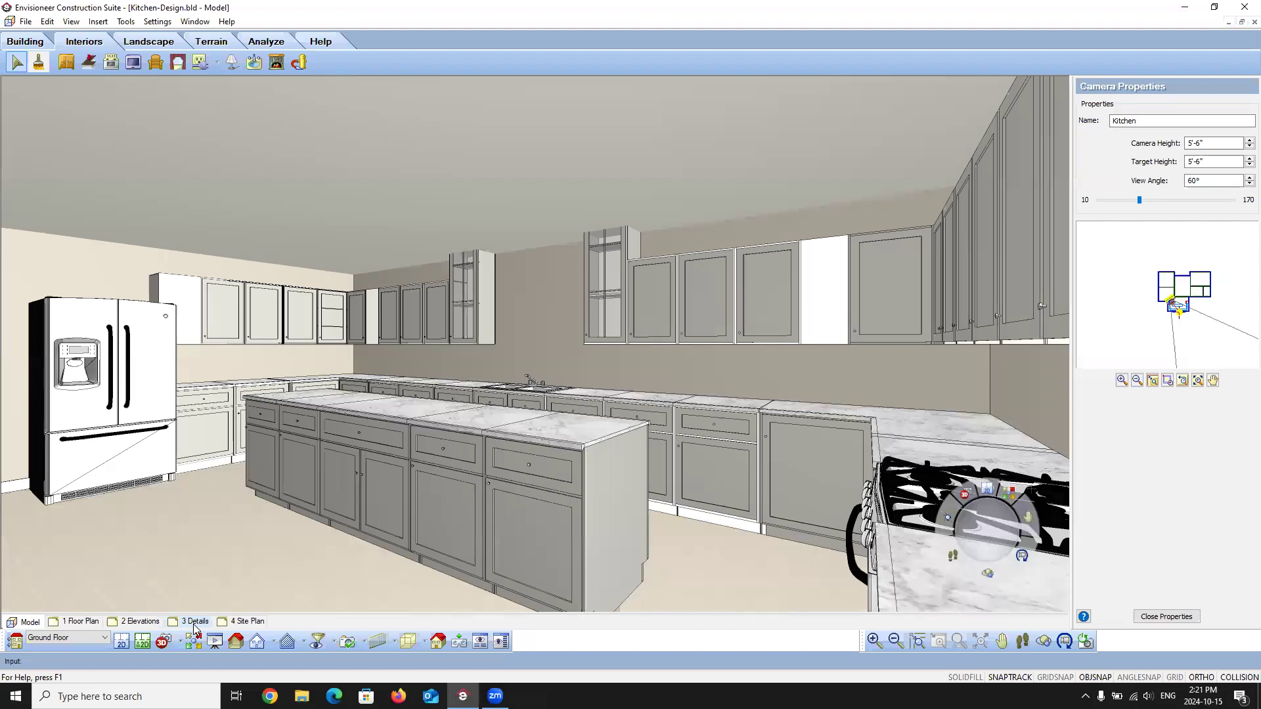
Step: Elevate the two tall glass-door cabinets flanking the sink to a distance of 7'-0"
{"action": "left_click", "coordinate": [481, 307]}
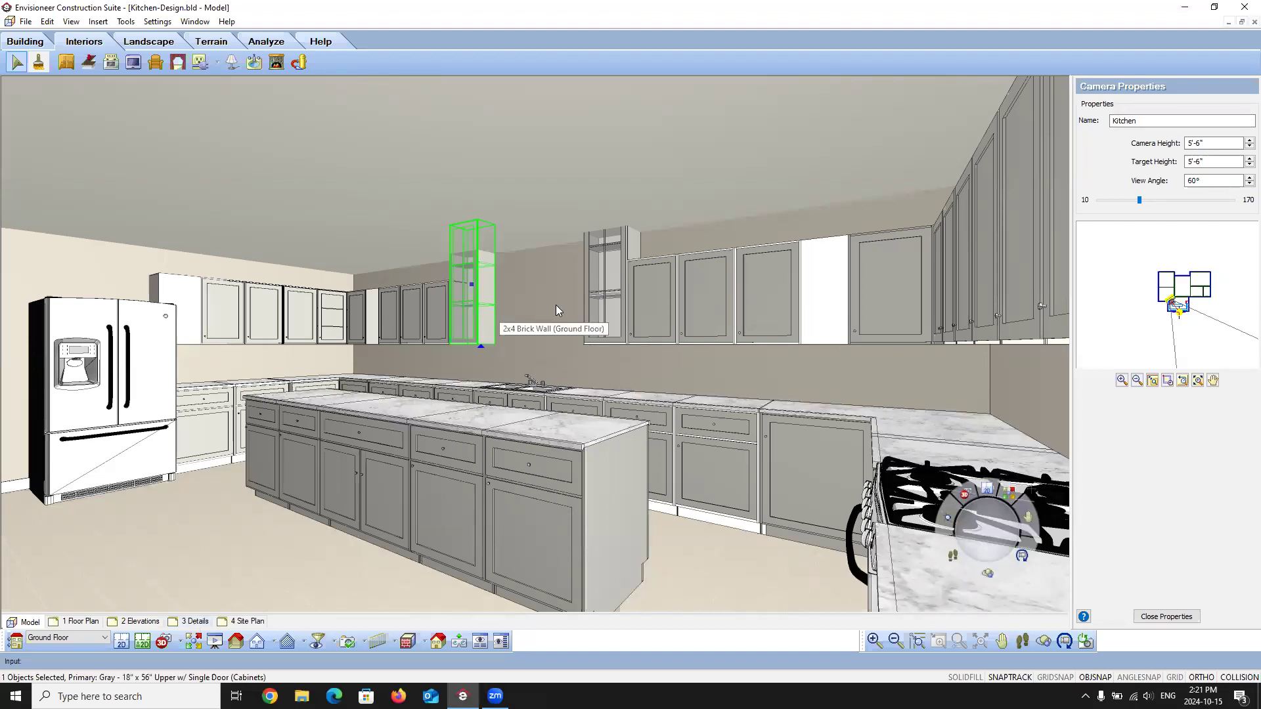
{"action": "left_click", "coordinate": [599, 285], "text": "ctrl"}
{"action": "right_click", "coordinate": [599, 285]}
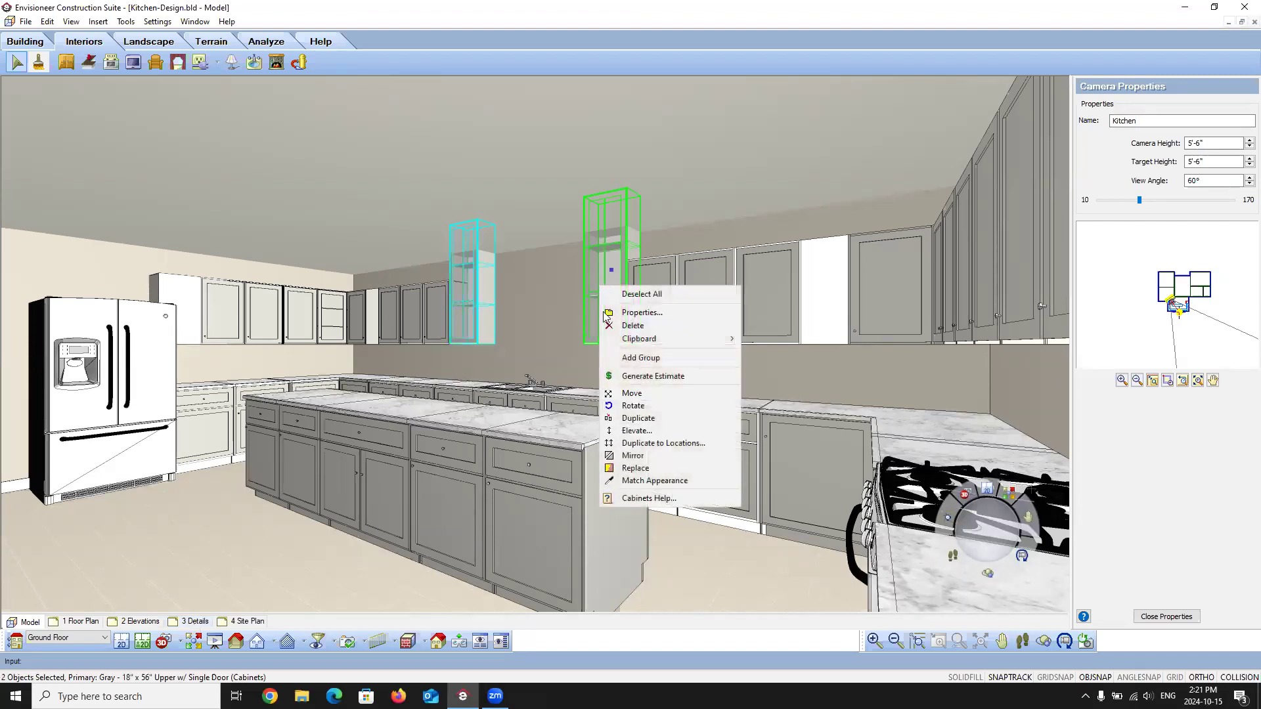
{"action": "left_click", "coordinate": [650, 431]}
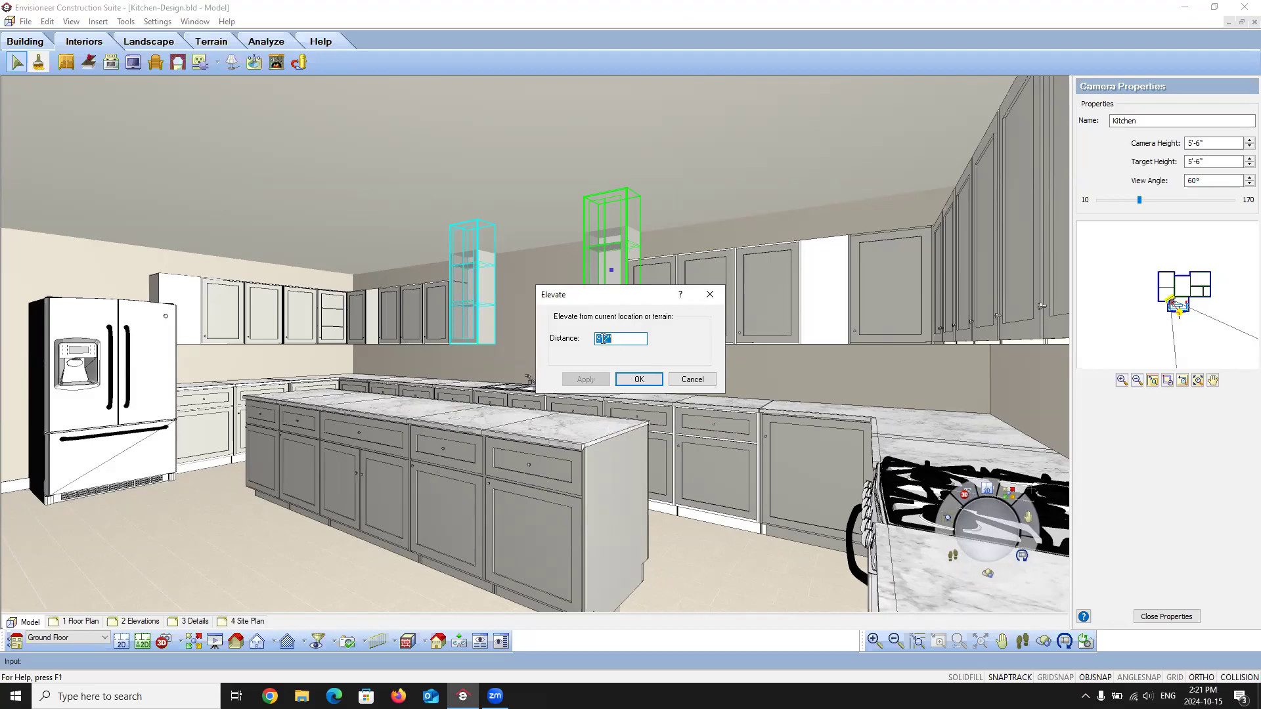
{"action": "key", "text": "Left"}
{"action": "key", "text": "Right"}
{"action": "left_click_drag", "start_coordinate": [625, 339], "coordinate": [565, 358]}
{"action": "type", "text": "7"}
{"action": "left_click", "coordinate": [586, 379]}
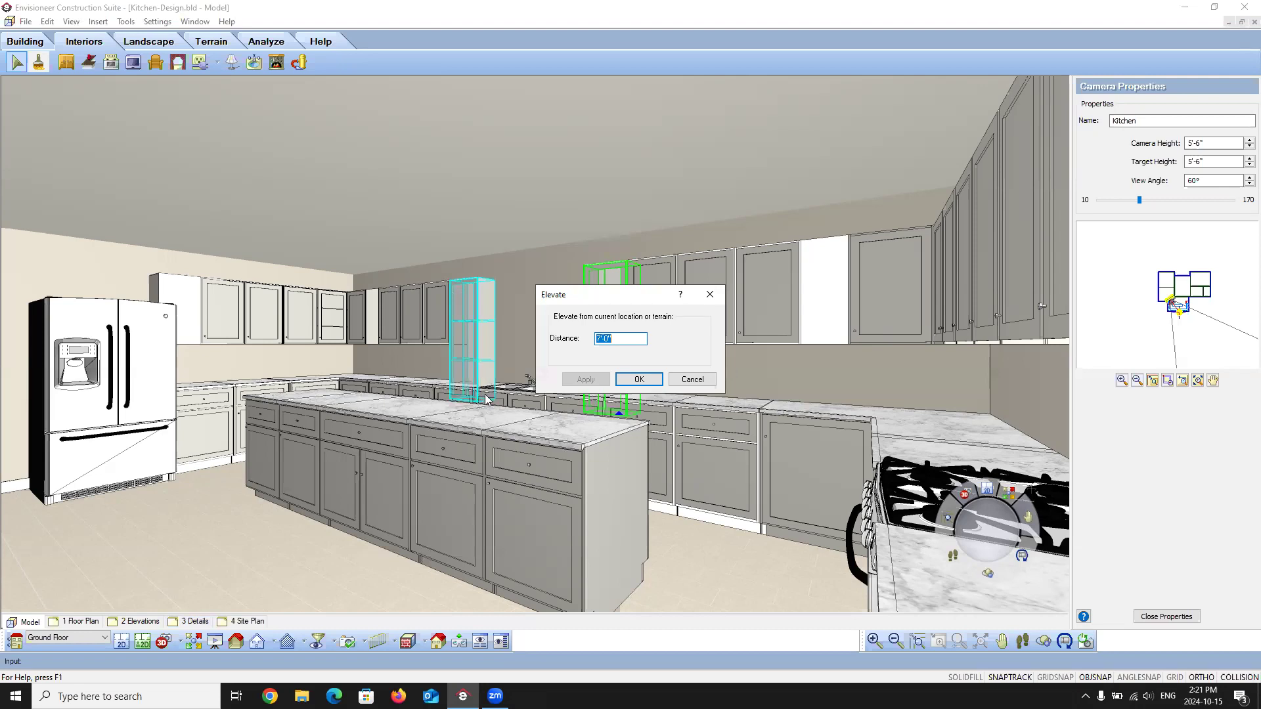
Step: Adjust the elevation of the two glass-door cabinets to 7'-8" and deselect them
{"action": "type", "text": "7'-0\""}
{"action": "key", "text": "BackSpace"}
{"action": "type", "text": "8"}
{"action": "left_click", "coordinate": [586, 380]}
{"action": "left_click", "coordinate": [636, 379]}
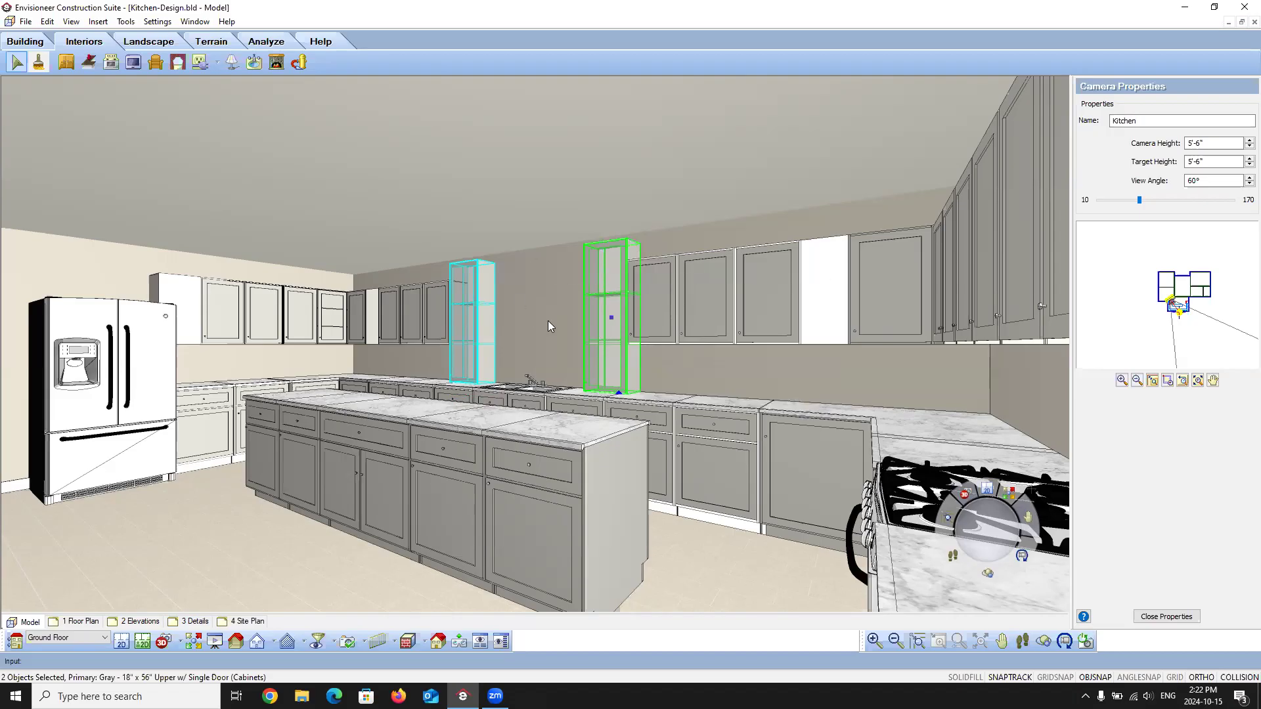
{"action": "key", "text": "Escape"}
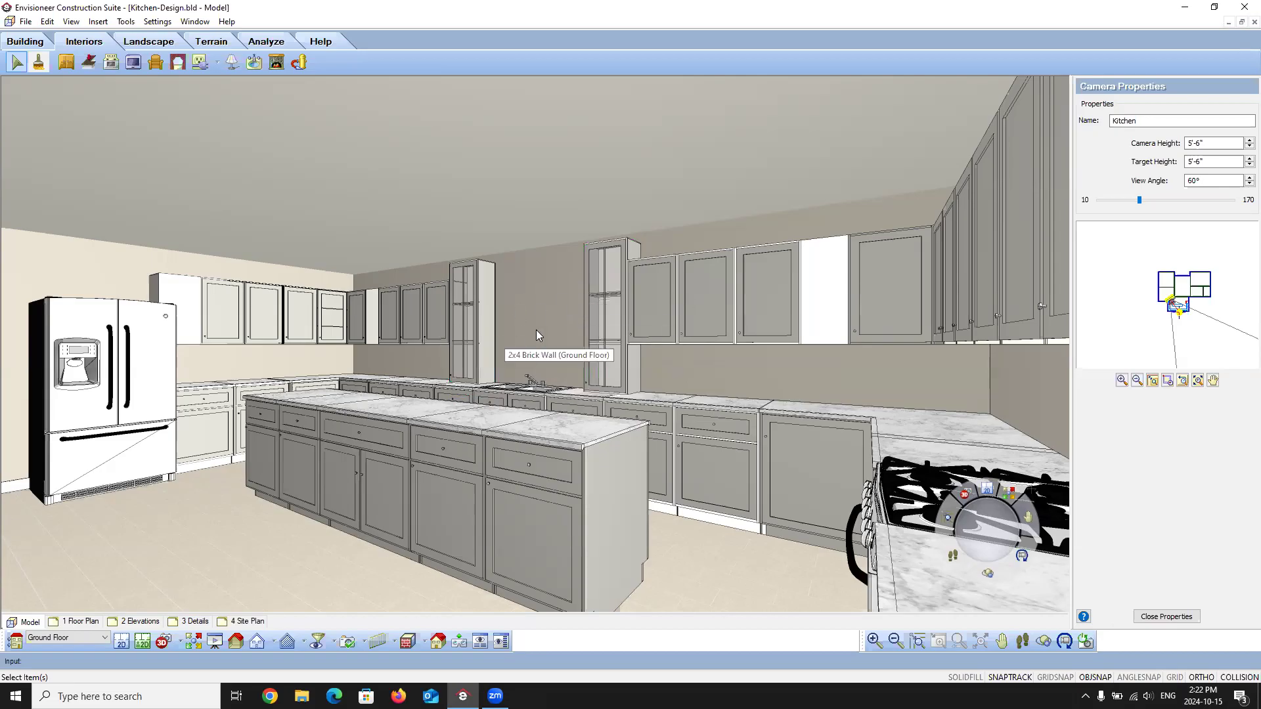
Step: Set the door swing to Right for the glass-door cabinet on the refrigerator side of the sink
{"action": "left_click", "coordinate": [609, 369]}
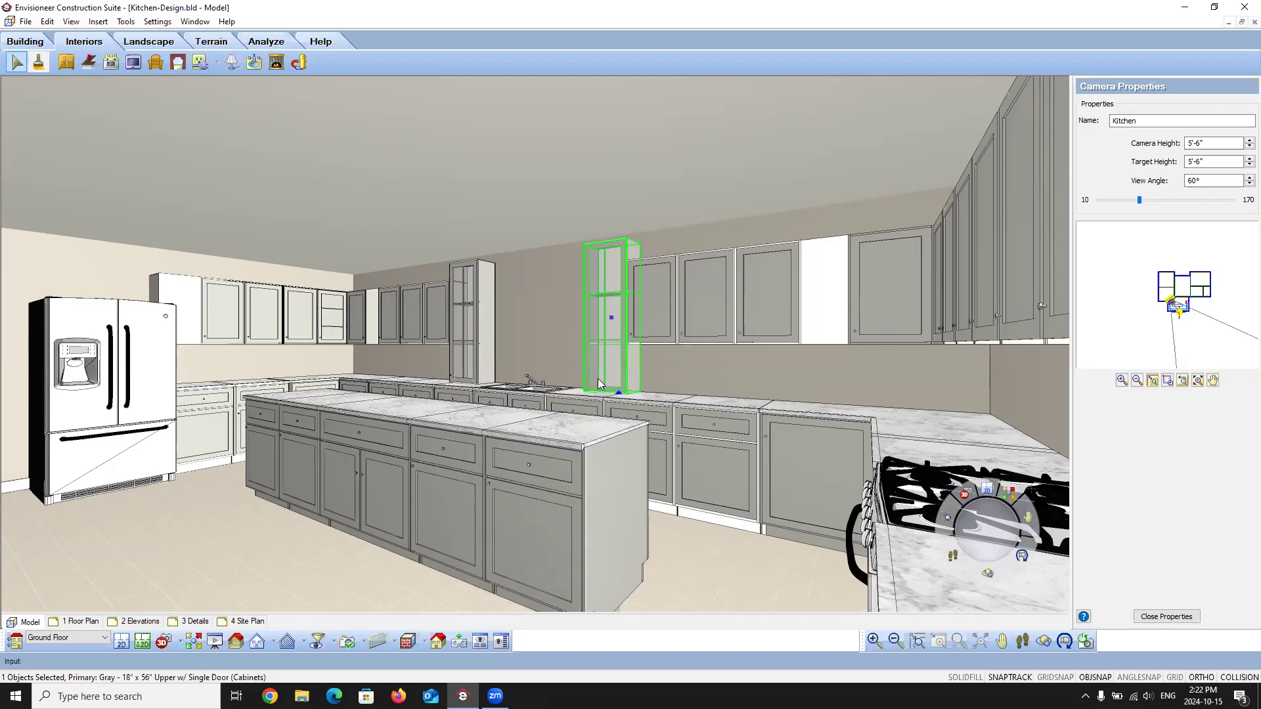
{"action": "left_click", "coordinate": [465, 331]}
{"action": "right_click", "coordinate": [465, 331]}
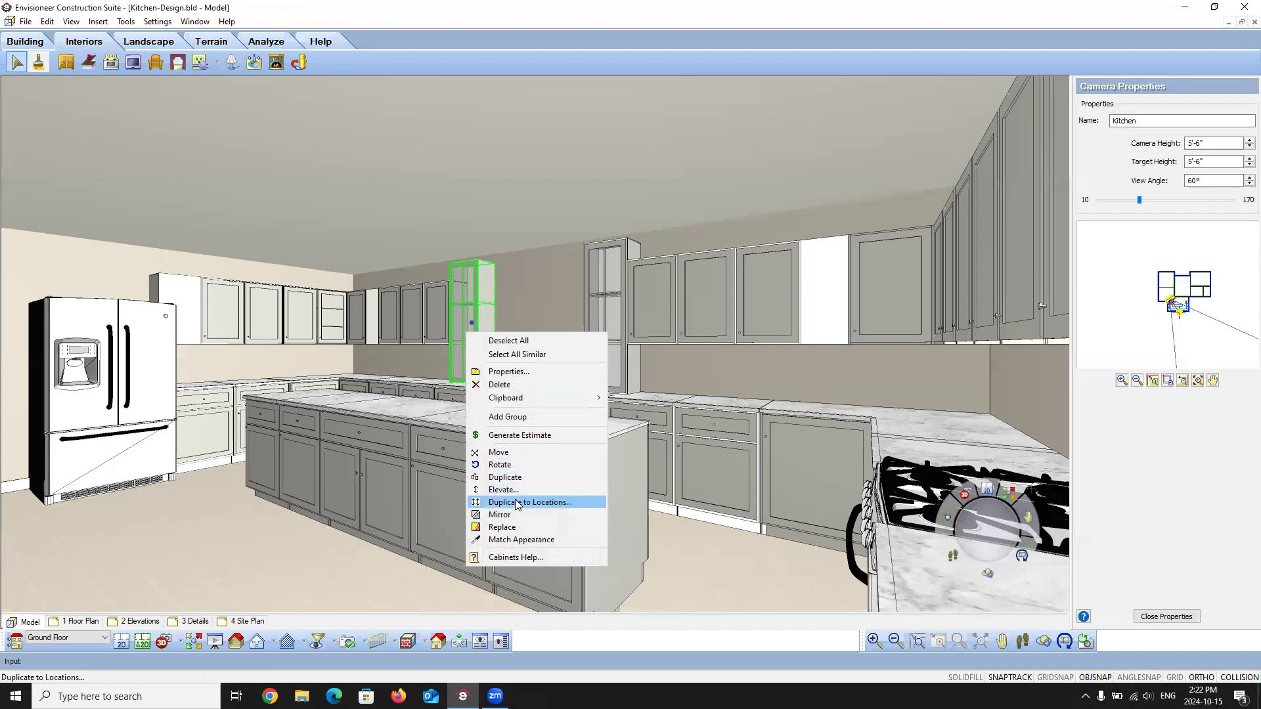
{"action": "left_click", "coordinate": [509, 372]}
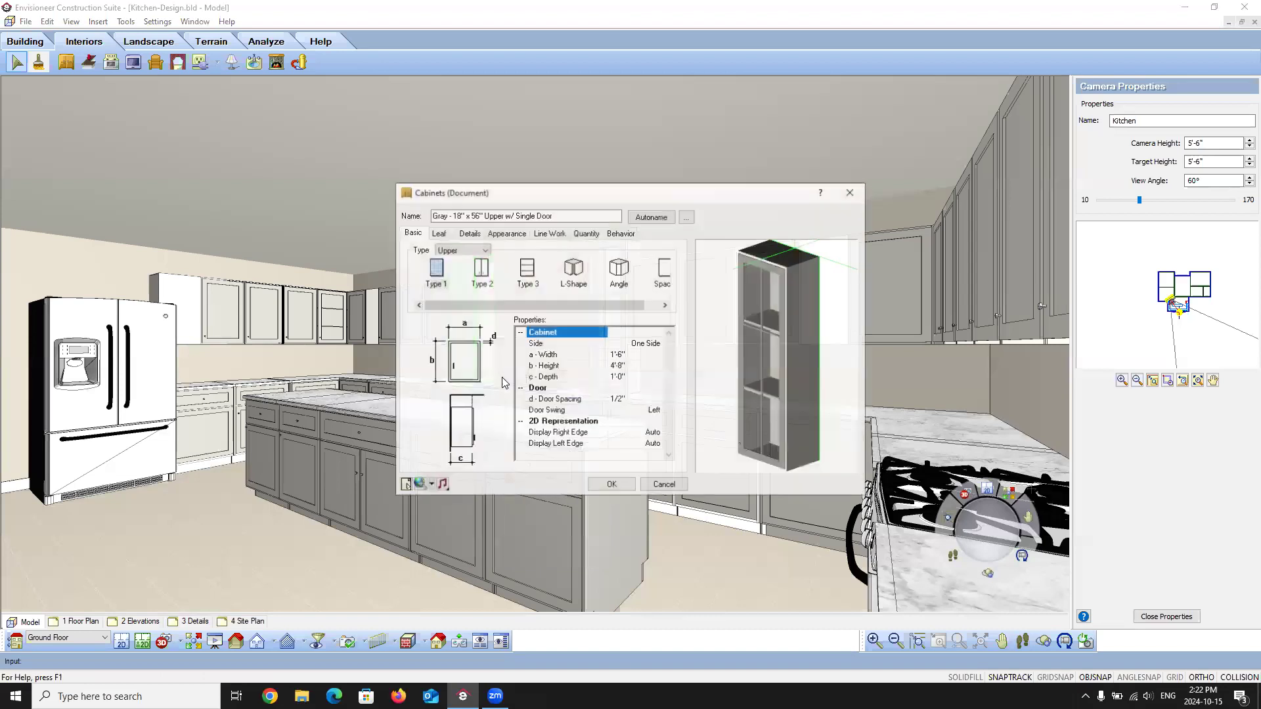
{"action": "left_click", "coordinate": [653, 411]}
{"action": "left_click", "coordinate": [658, 411]}
{"action": "left_click", "coordinate": [631, 433]}
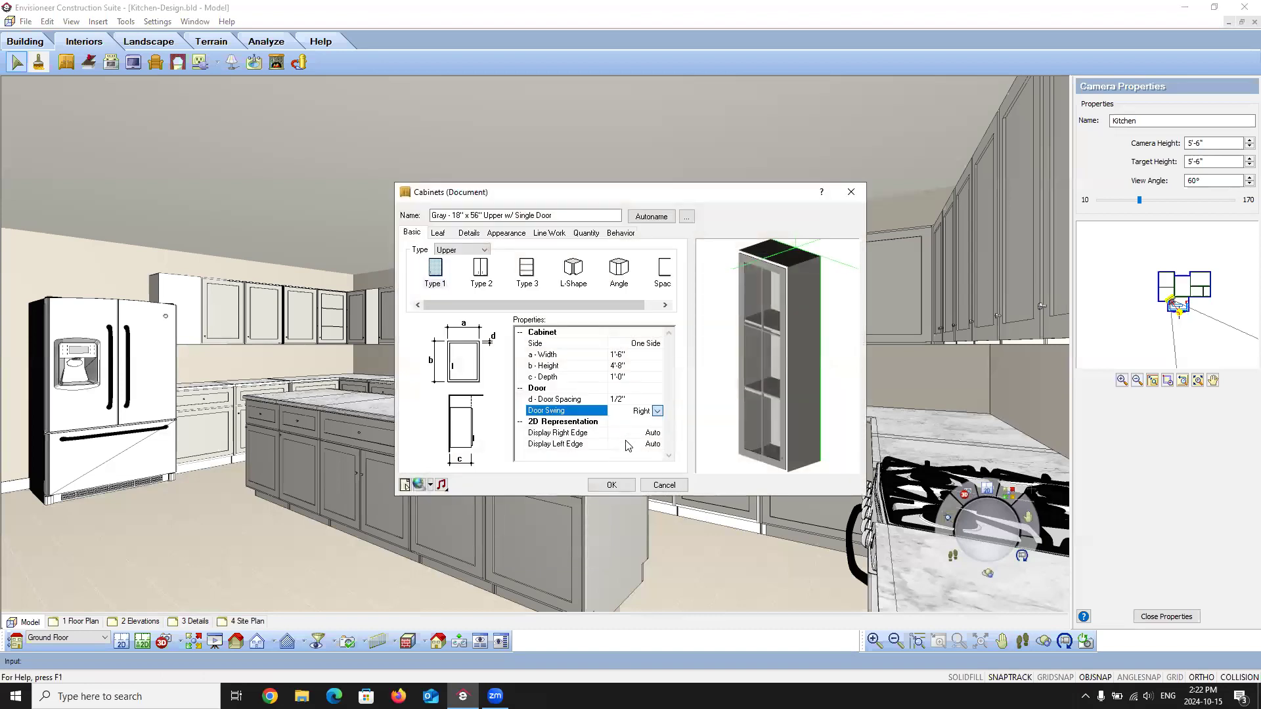
{"action": "left_click", "coordinate": [612, 485]}
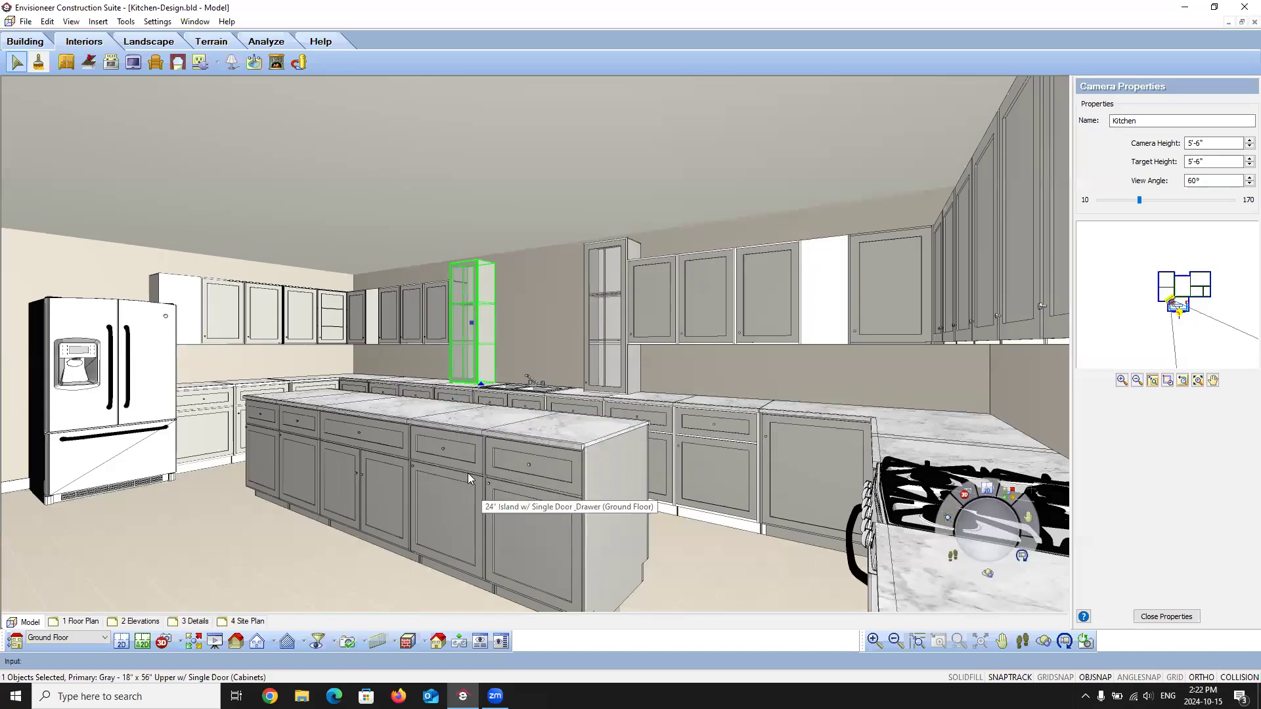
{"action": "key", "text": "Escape"}
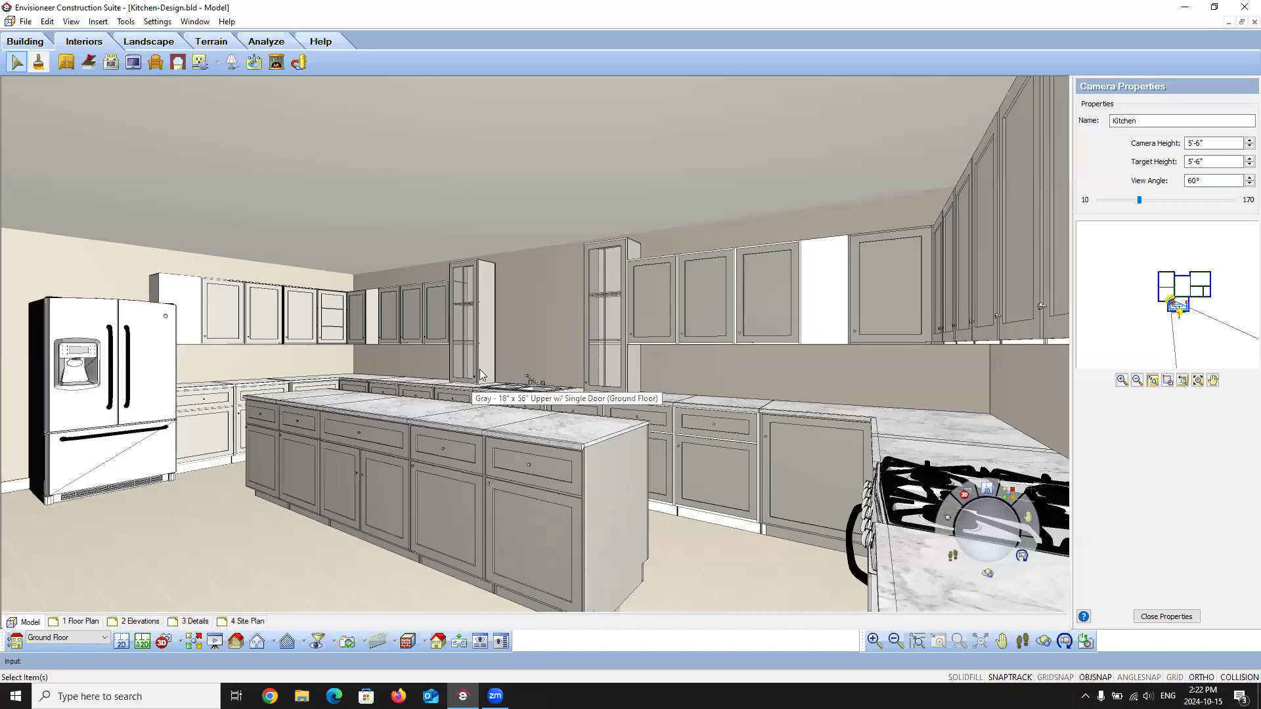
Step: Change the blank 1'-3" upper spacer beside the refrigerator to a Type 1 single-door cabinet
{"action": "left_click", "coordinate": [823, 274]}
{"action": "left_click", "coordinate": [372, 312]}
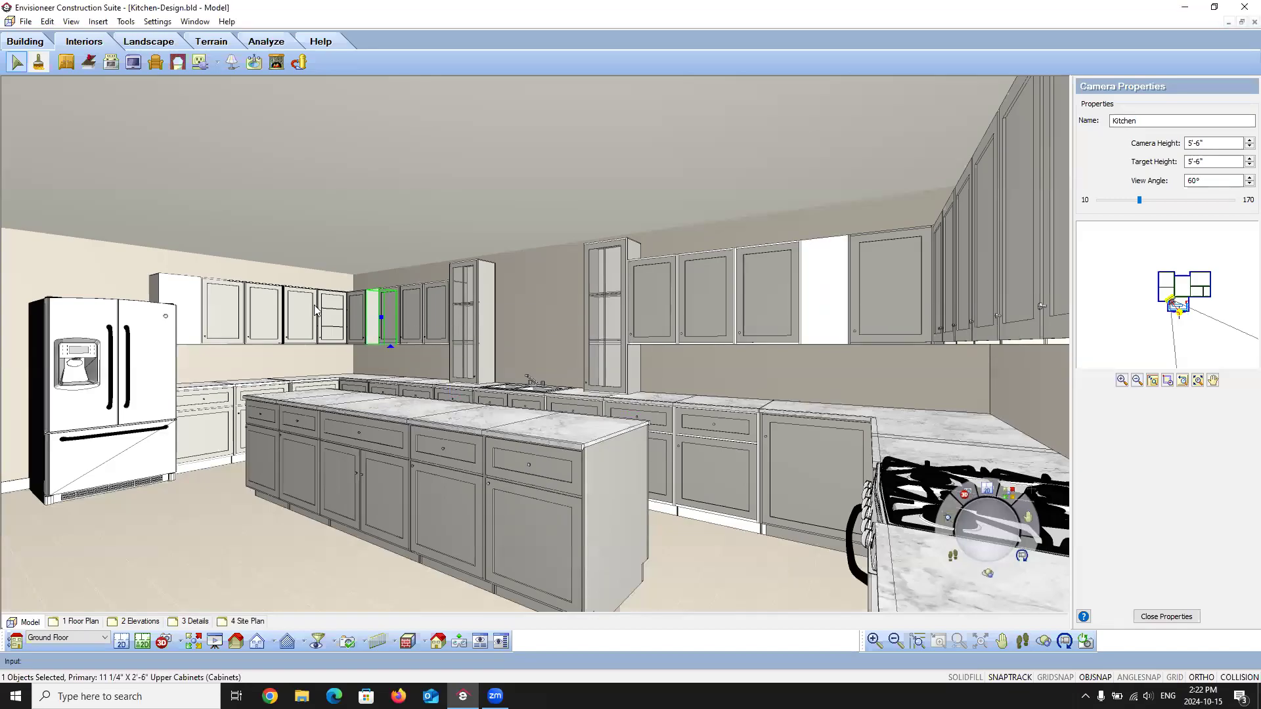
{"action": "left_click", "coordinate": [191, 294]}
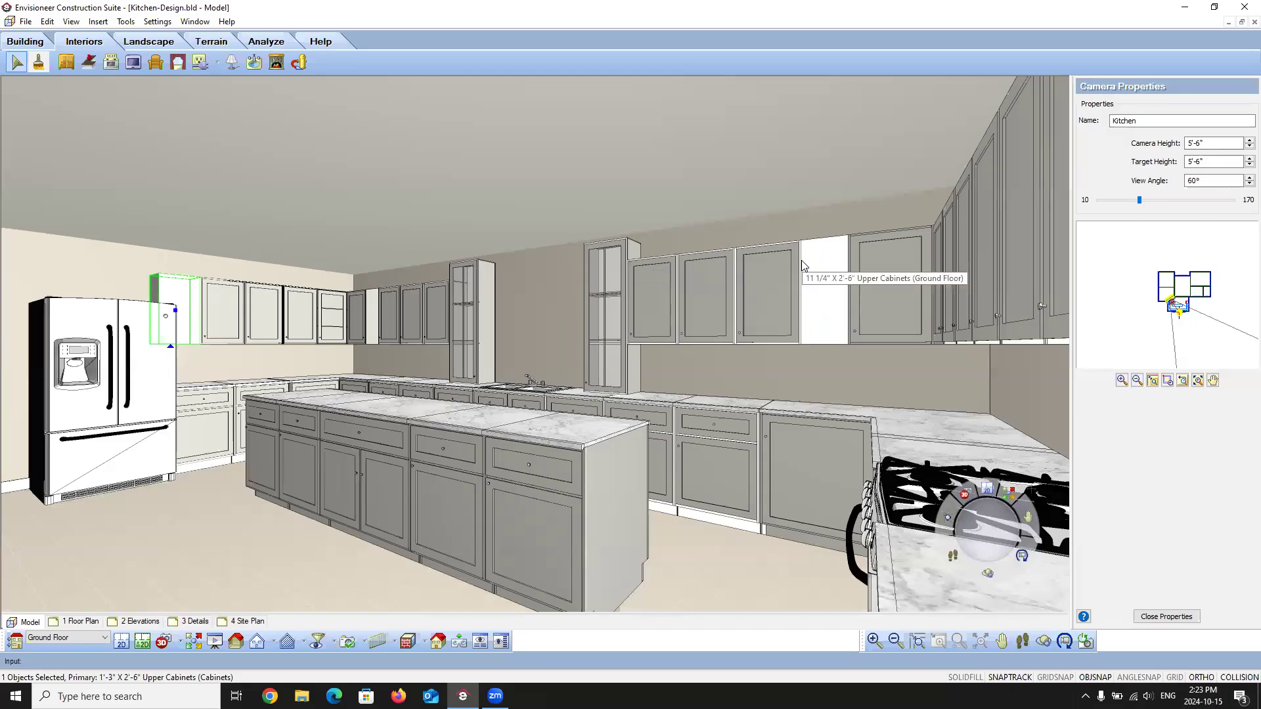
{"action": "right_click", "coordinate": [176, 294]}
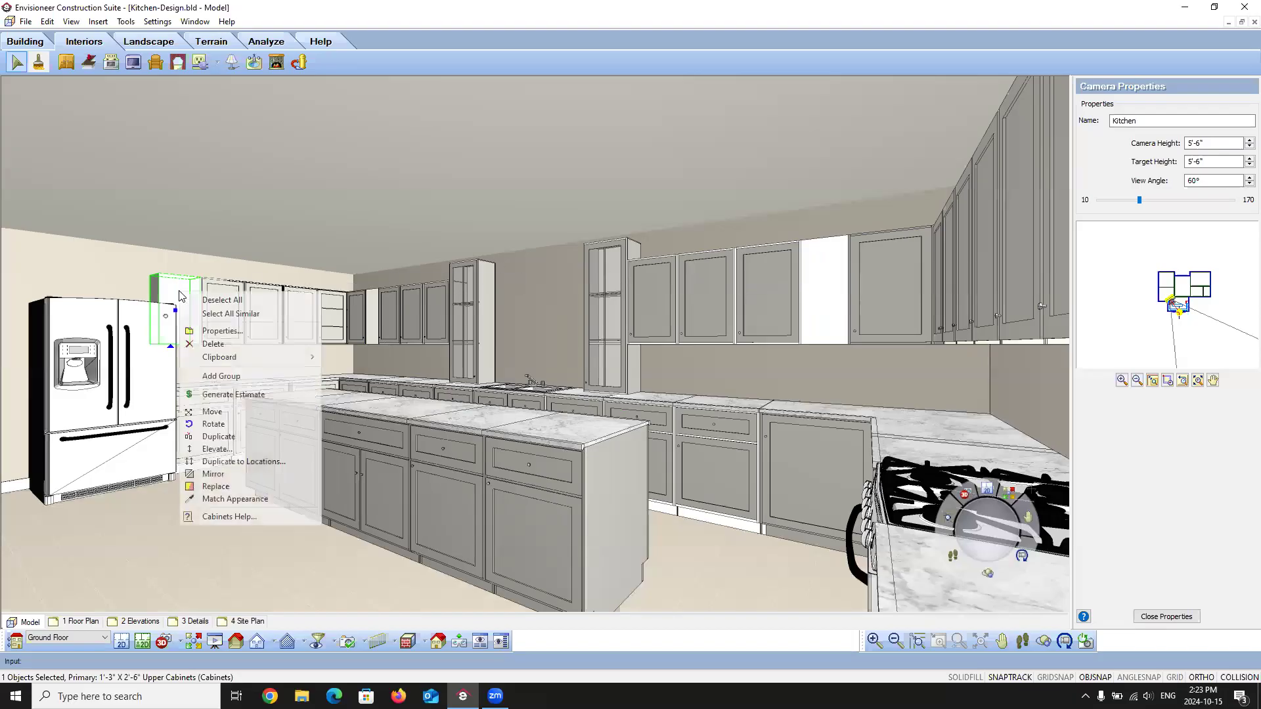
{"action": "left_click", "coordinate": [241, 330]}
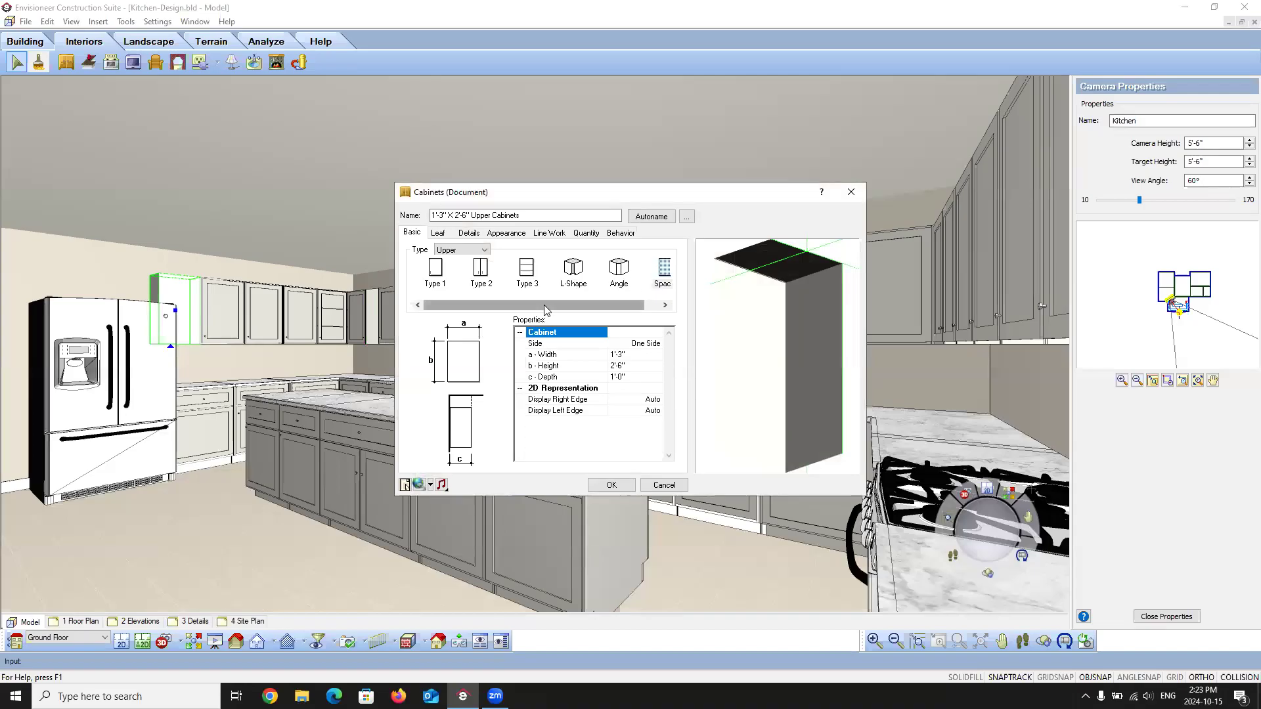
{"action": "left_click", "coordinate": [437, 271]}
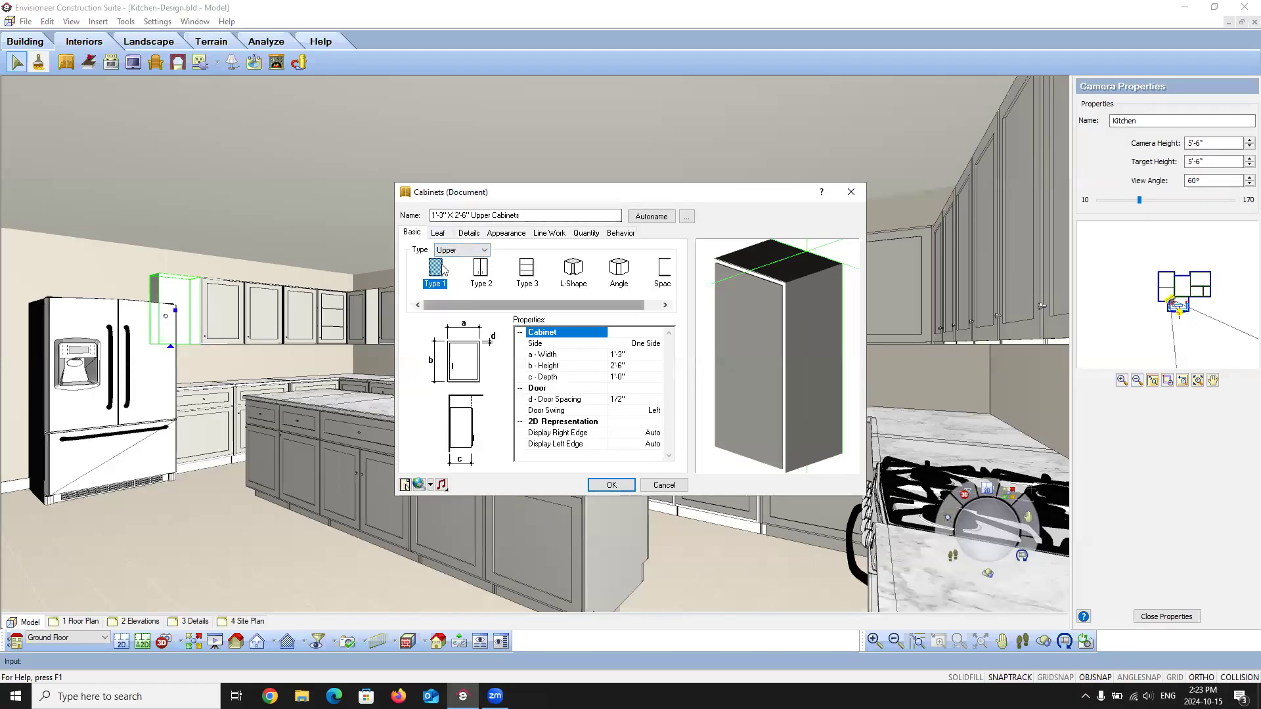
Step: Give the 1'-3" cabinet's door a Panel 1 leaf with 2" spacing and a Recessed profile, inspecting it in the preview
{"action": "left_click", "coordinate": [438, 233]}
{"action": "left_click", "coordinate": [479, 267]}
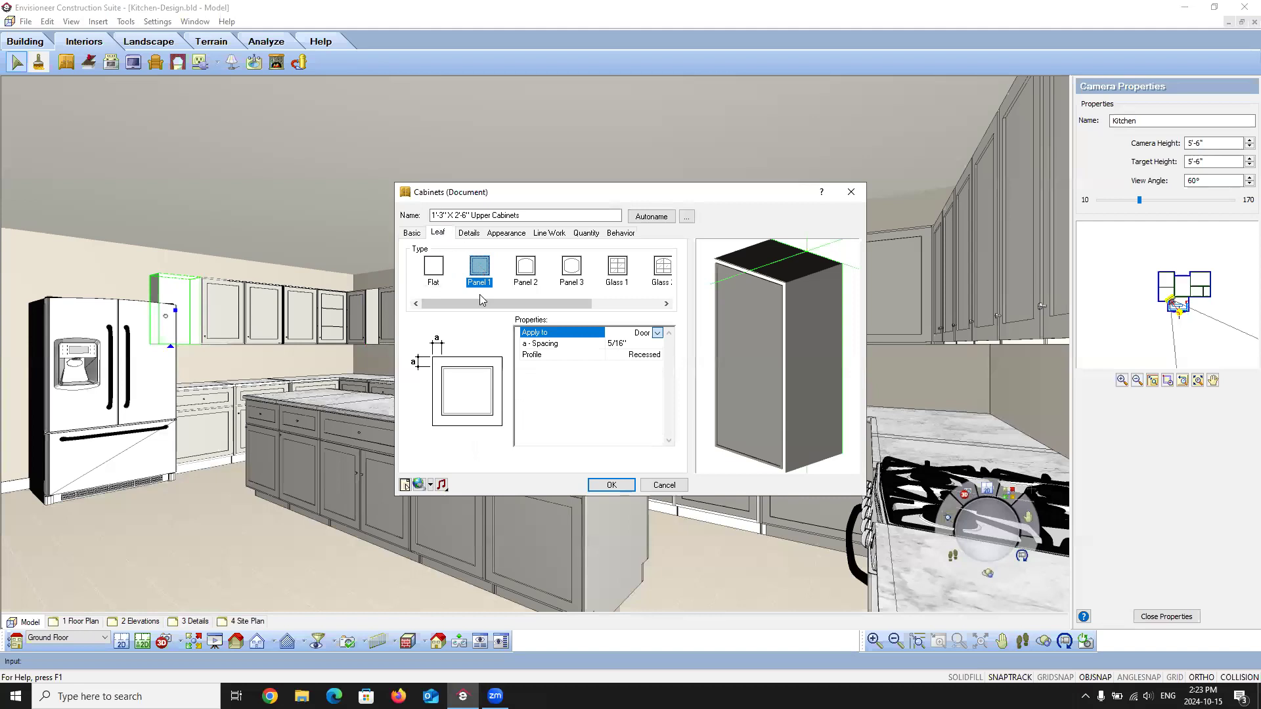
{"action": "left_click", "coordinate": [616, 347]}
{"action": "type", "text": "2"}
{"action": "left_click", "coordinate": [618, 354]}
{"action": "left_click_drag", "start_coordinate": [730, 376], "coordinate": [755, 370]}
{"action": "right_click", "coordinate": [727, 363]}
{"action": "left_click", "coordinate": [782, 437]}
{"action": "left_click_drag", "start_coordinate": [782, 437], "coordinate": [776, 400]}
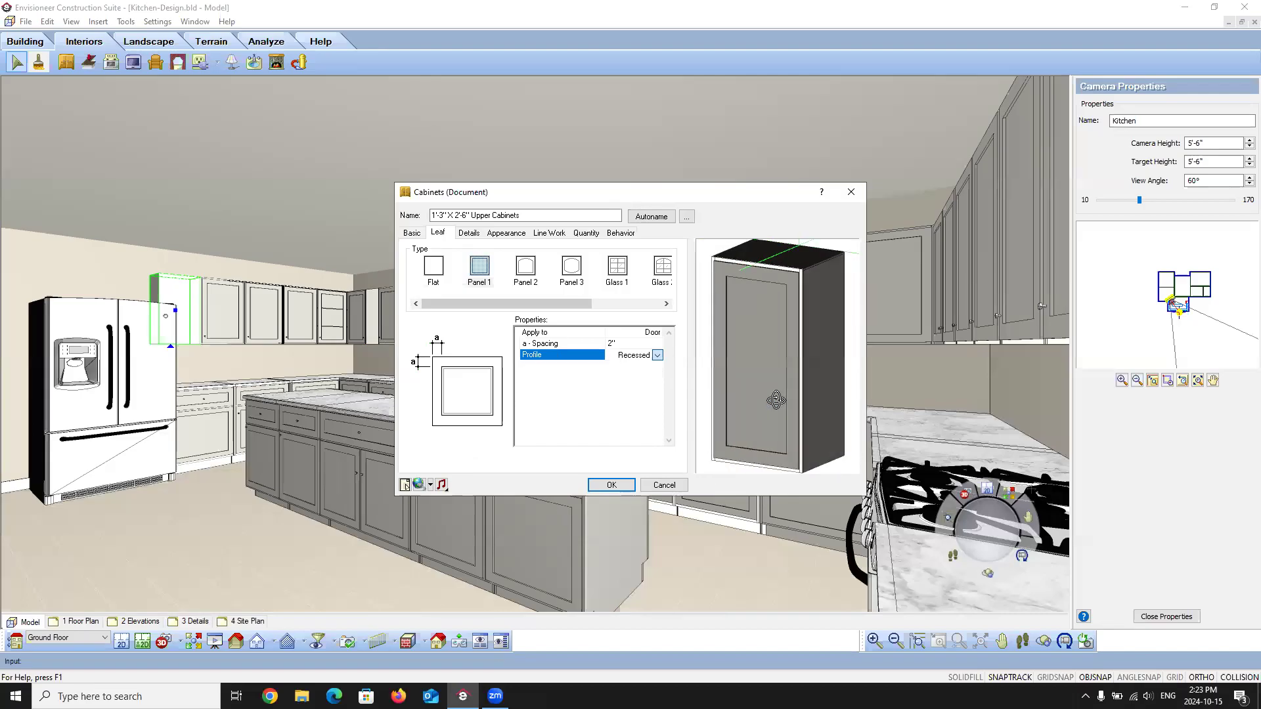
Step: Show the Circle handle on the 1'-3" cabinet and apply its properties
{"action": "left_click", "coordinate": [470, 233]}
{"action": "left_click", "coordinate": [548, 337]}
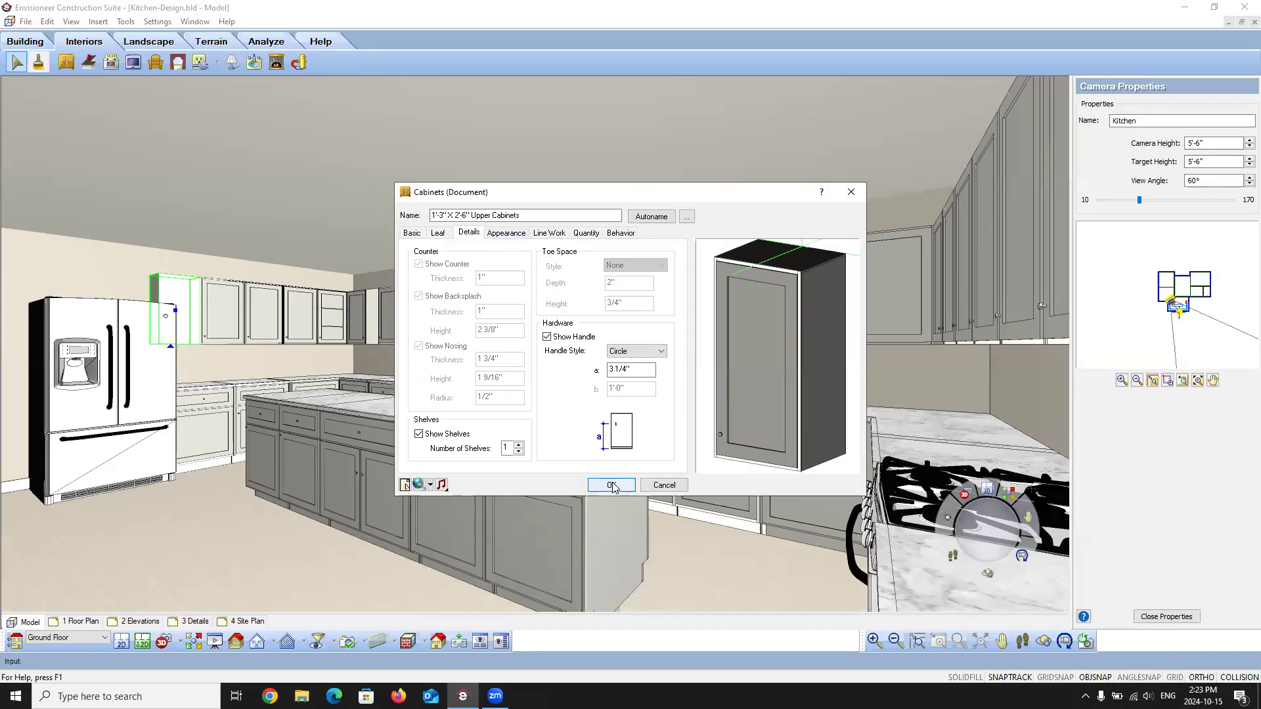
{"action": "left_click", "coordinate": [611, 485]}
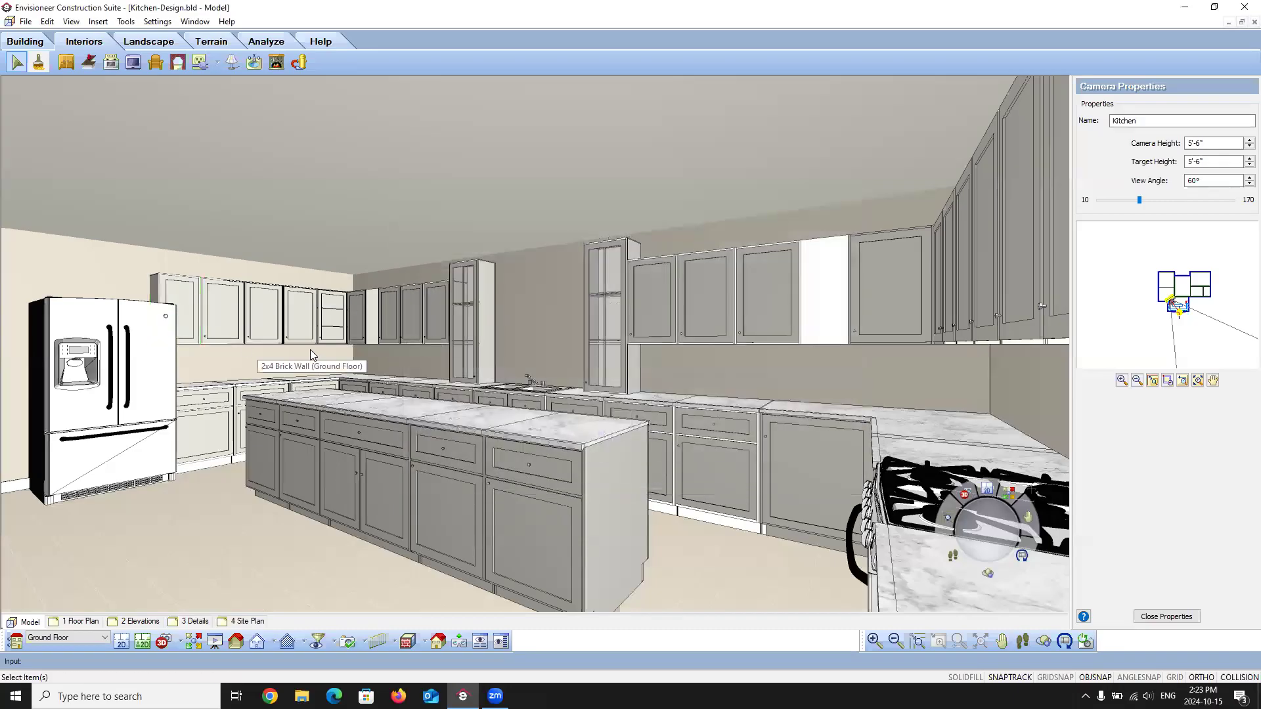
Step: Change the blank 11 1/4" upper spacer near the refrigerator-side corner of the sink wall to a Type 1 single-door cabinet
{"action": "left_click", "coordinate": [373, 320]}
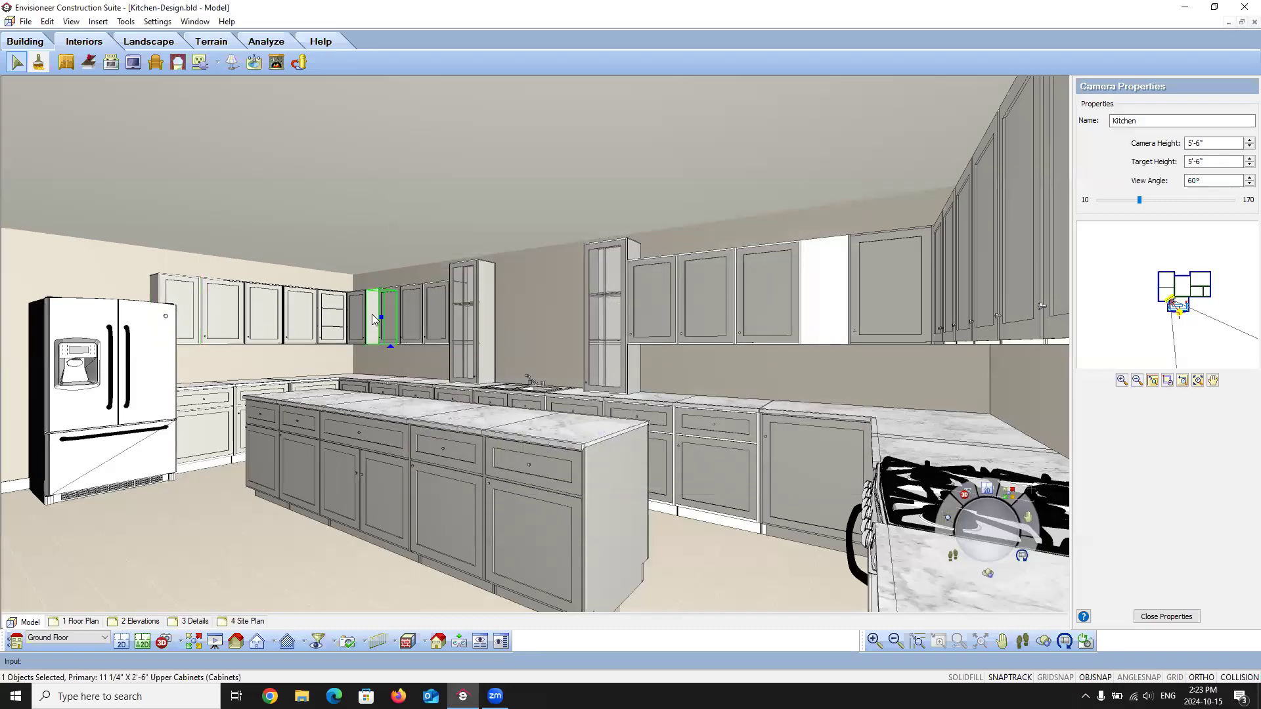
{"action": "right_click", "coordinate": [372, 320]}
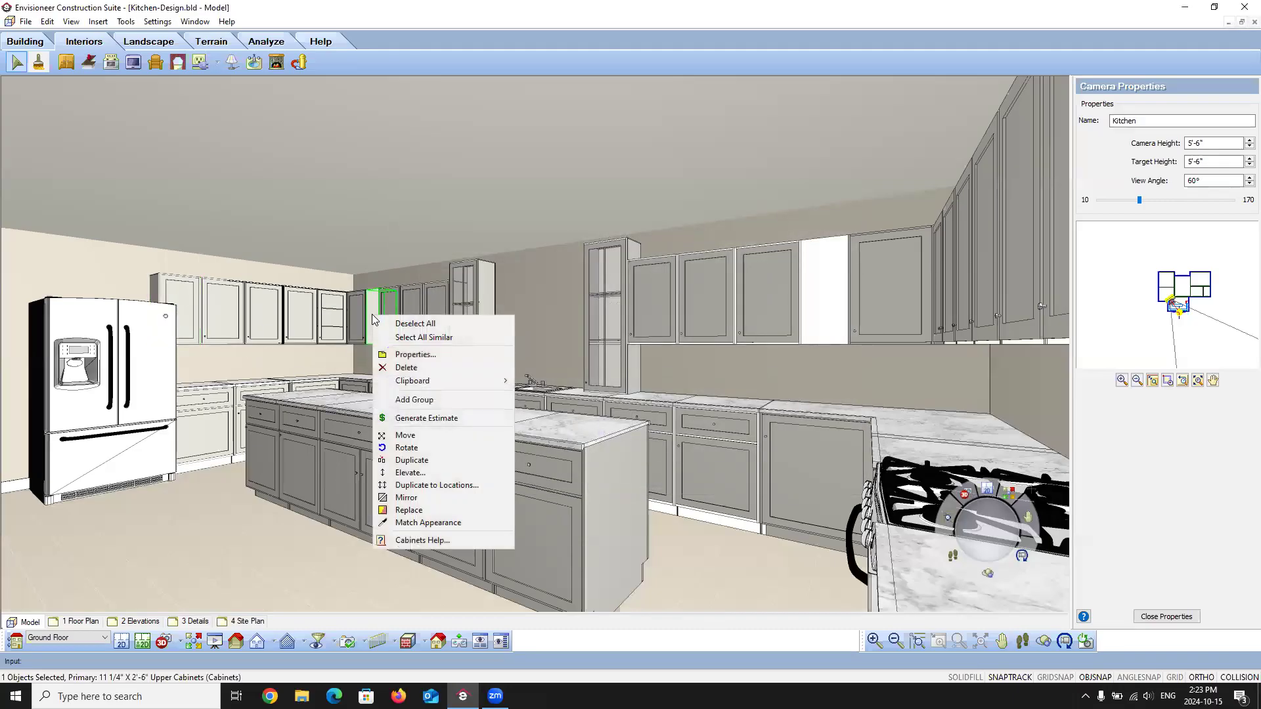
{"action": "left_click", "coordinate": [429, 354]}
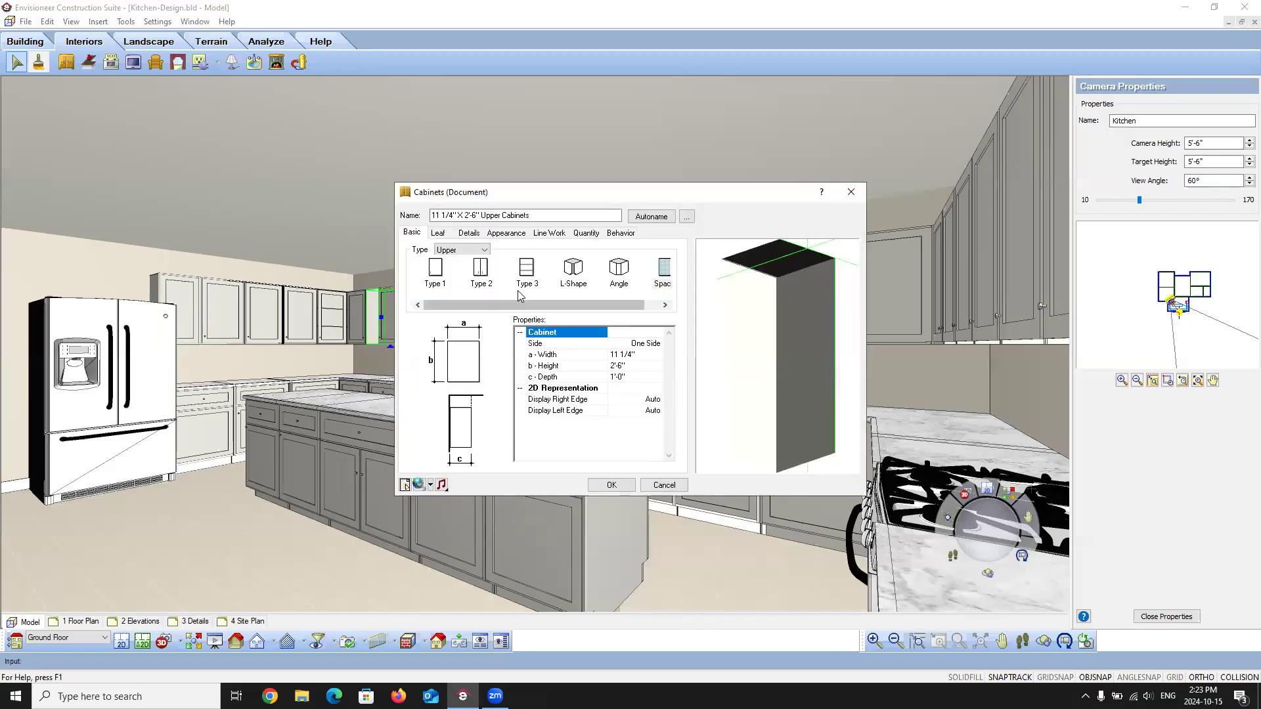
{"action": "left_click_drag", "start_coordinate": [631, 306], "coordinate": [506, 289]}
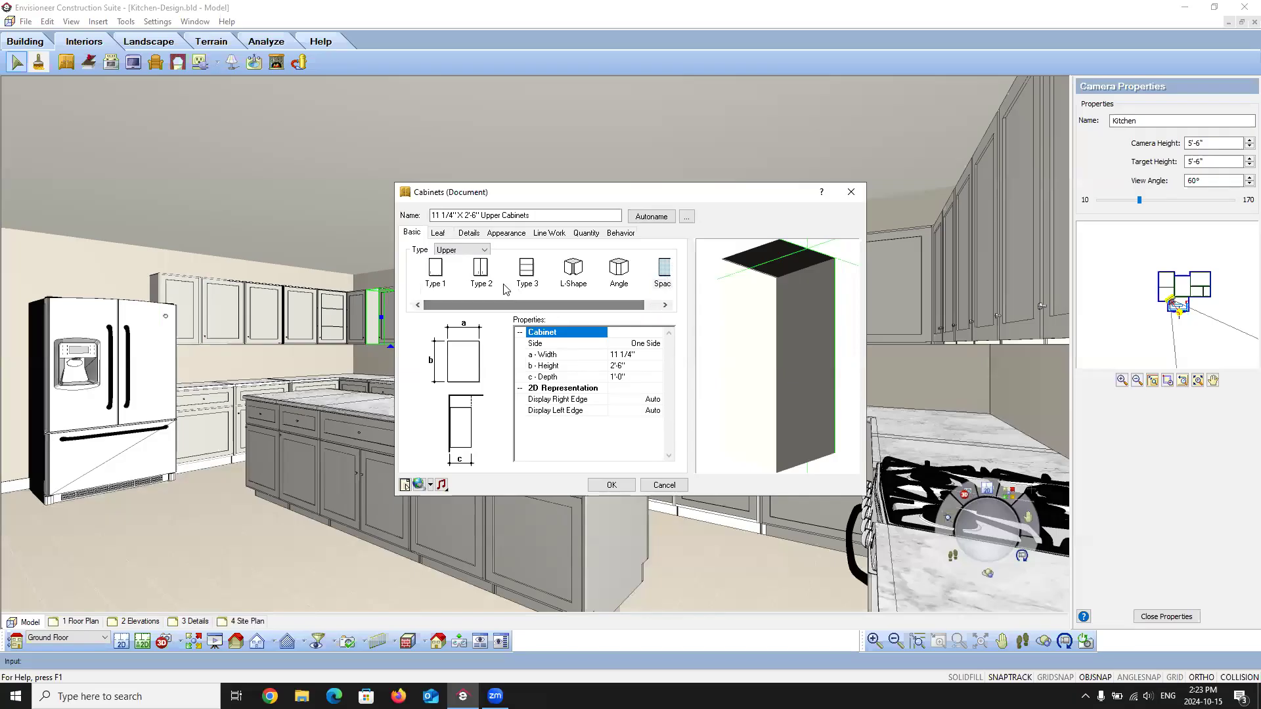
{"action": "left_click", "coordinate": [435, 269]}
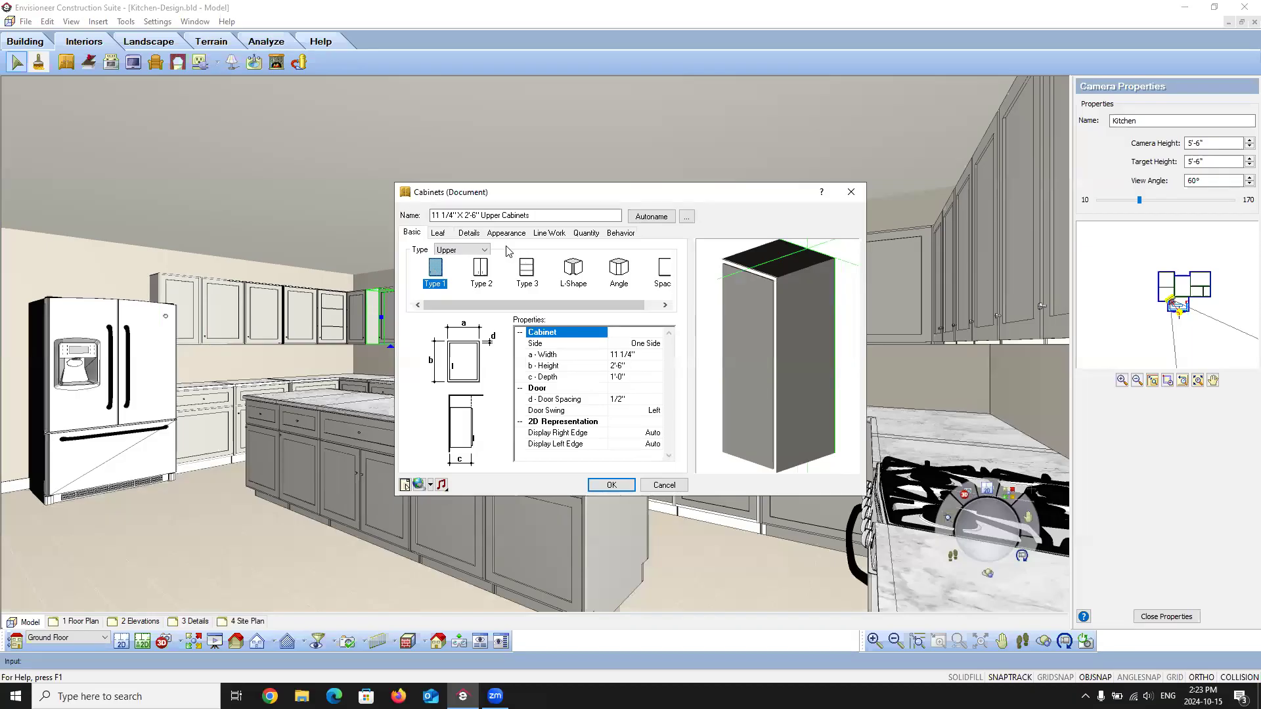
Step: Give the 11 1/4" cabinet's door a Panel 1 leaf with 2" spacing and a Recessed profile
{"action": "left_click", "coordinate": [437, 233]}
{"action": "left_click", "coordinate": [480, 267]}
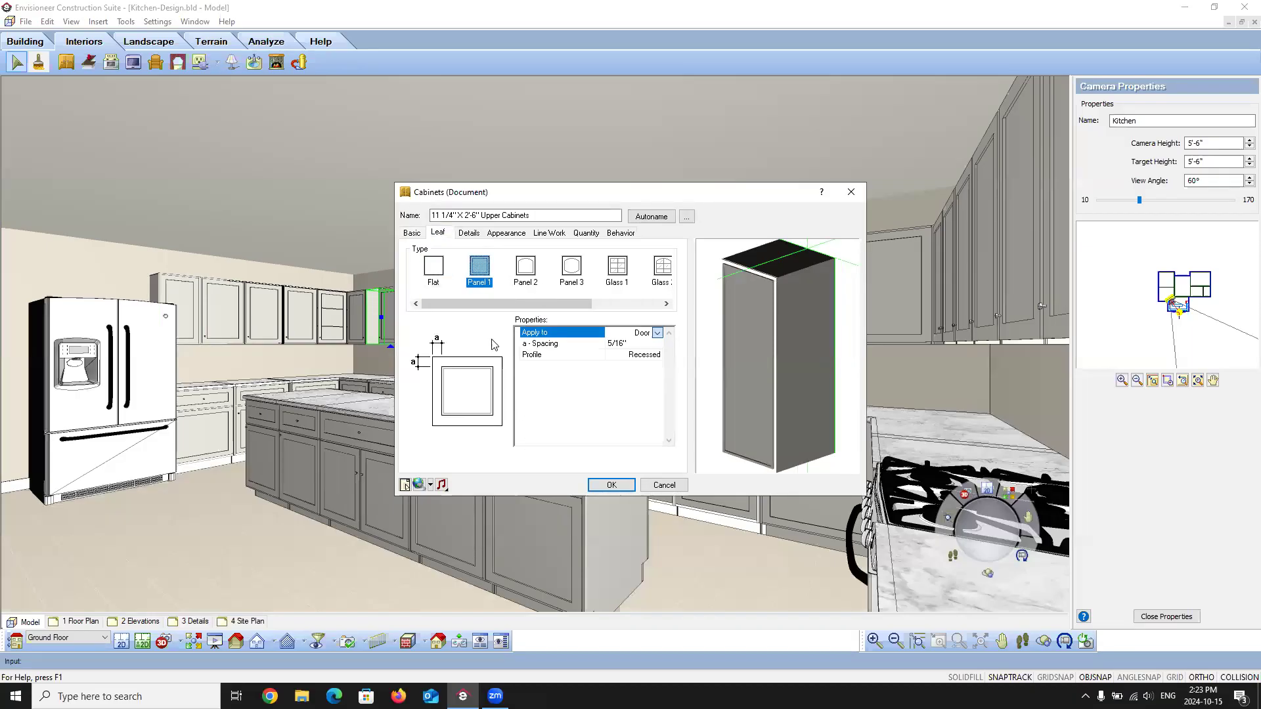
{"action": "left_click", "coordinate": [617, 344]}
{"action": "type", "text": "2"}
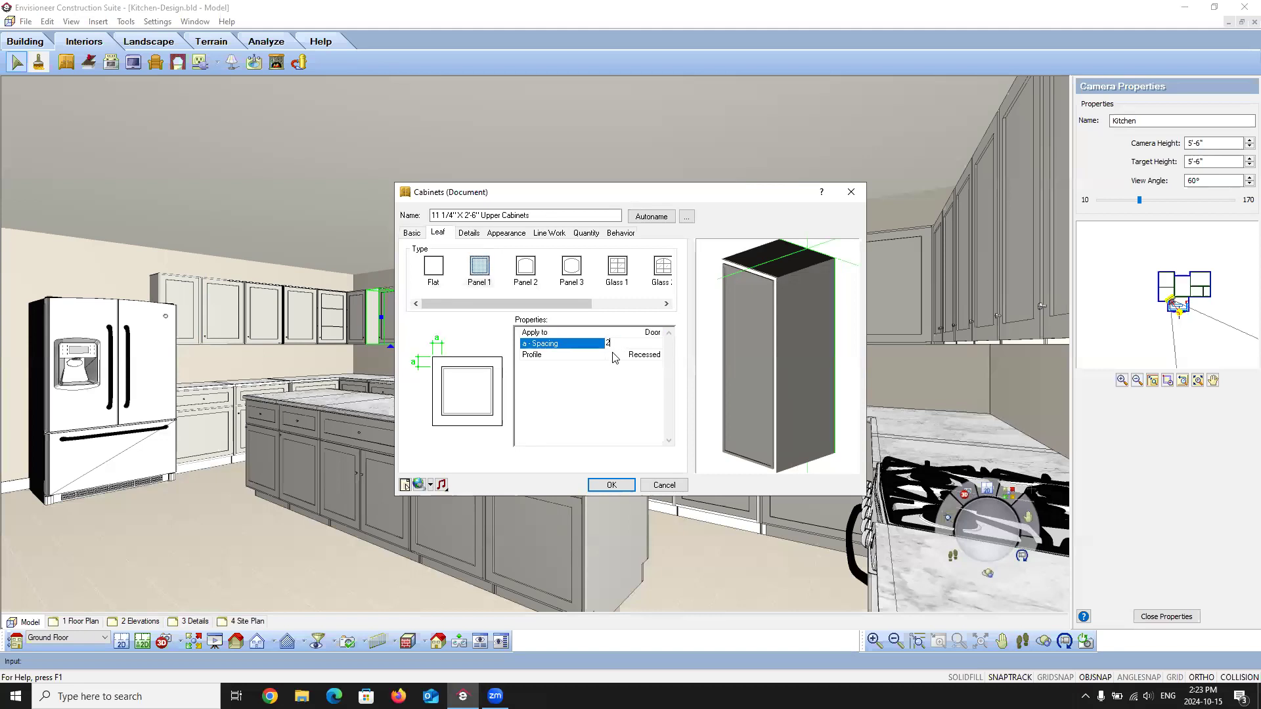
{"action": "left_click", "coordinate": [614, 356]}
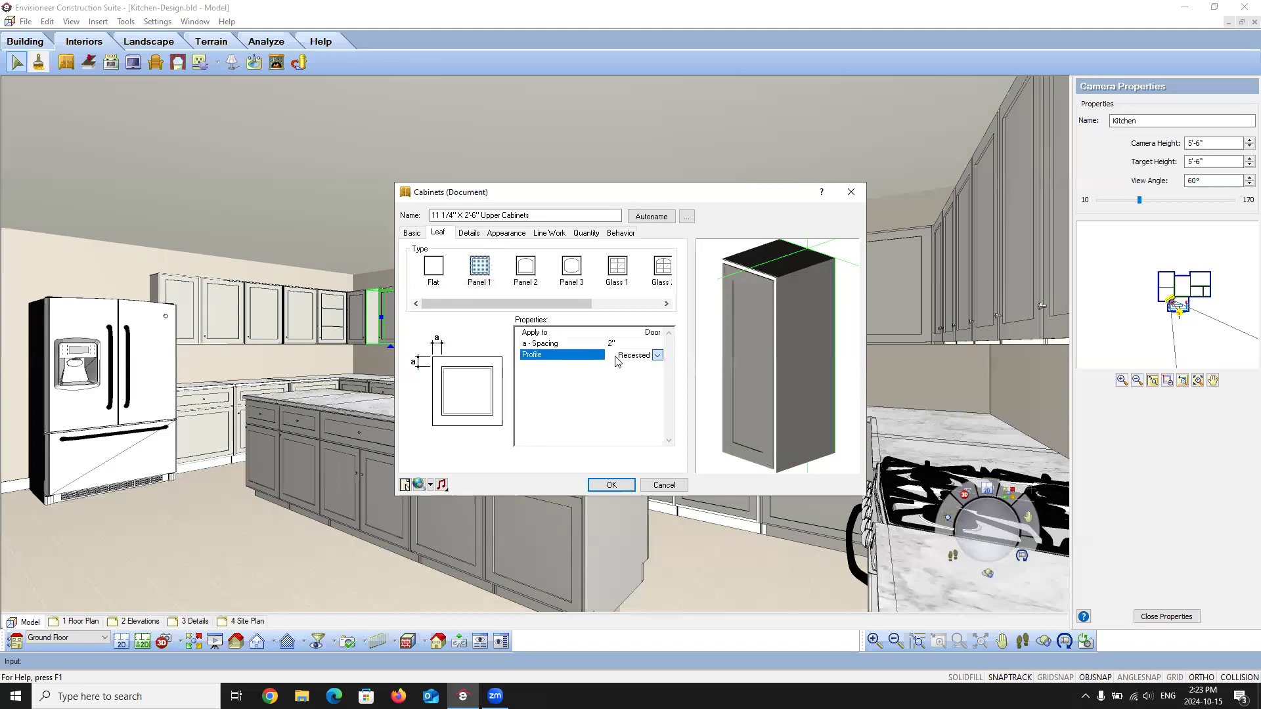
Step: Show the Circle handle on the 11 1/4" cabinet and apply its properties
{"action": "left_click", "coordinate": [470, 233]}
{"action": "left_click", "coordinate": [547, 337]}
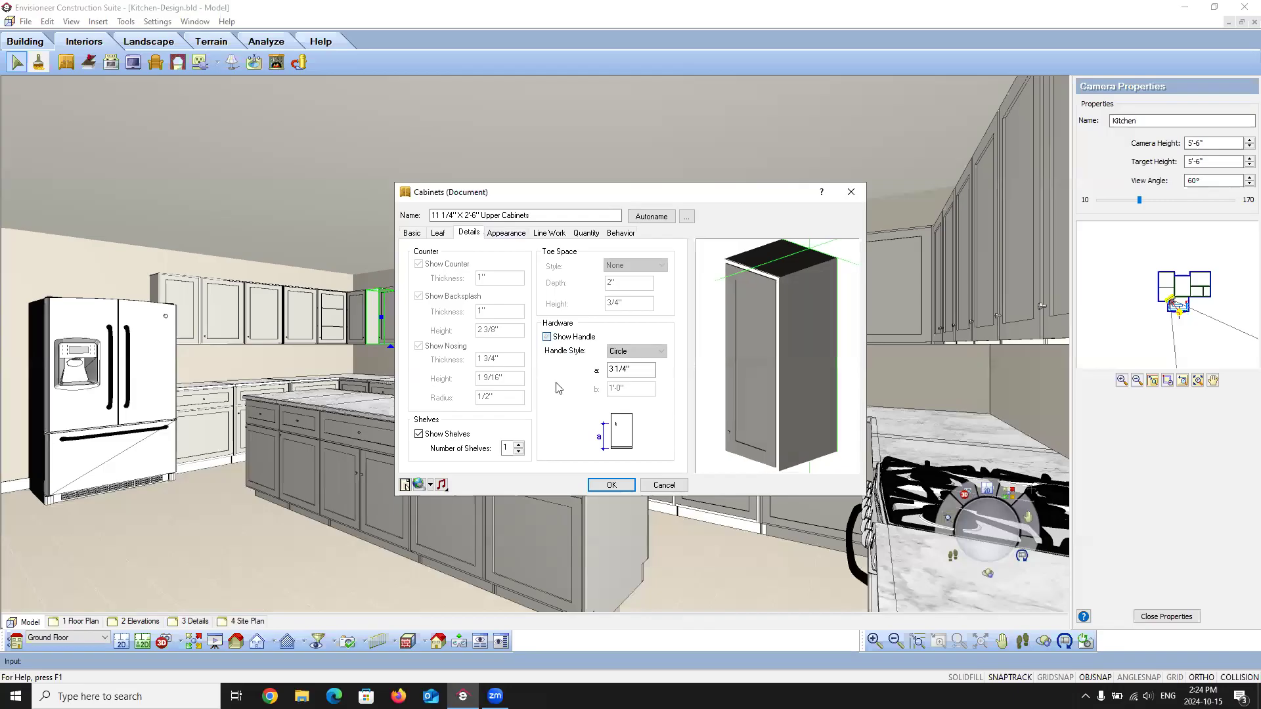
{"action": "left_click", "coordinate": [611, 485]}
Step: Choose a Panel 1 leaf with 2" spacing and a Recessed profile for the blank 11 1/4" upper spacer near the sink wall's range-side corner
{"action": "left_click", "coordinate": [825, 291]}
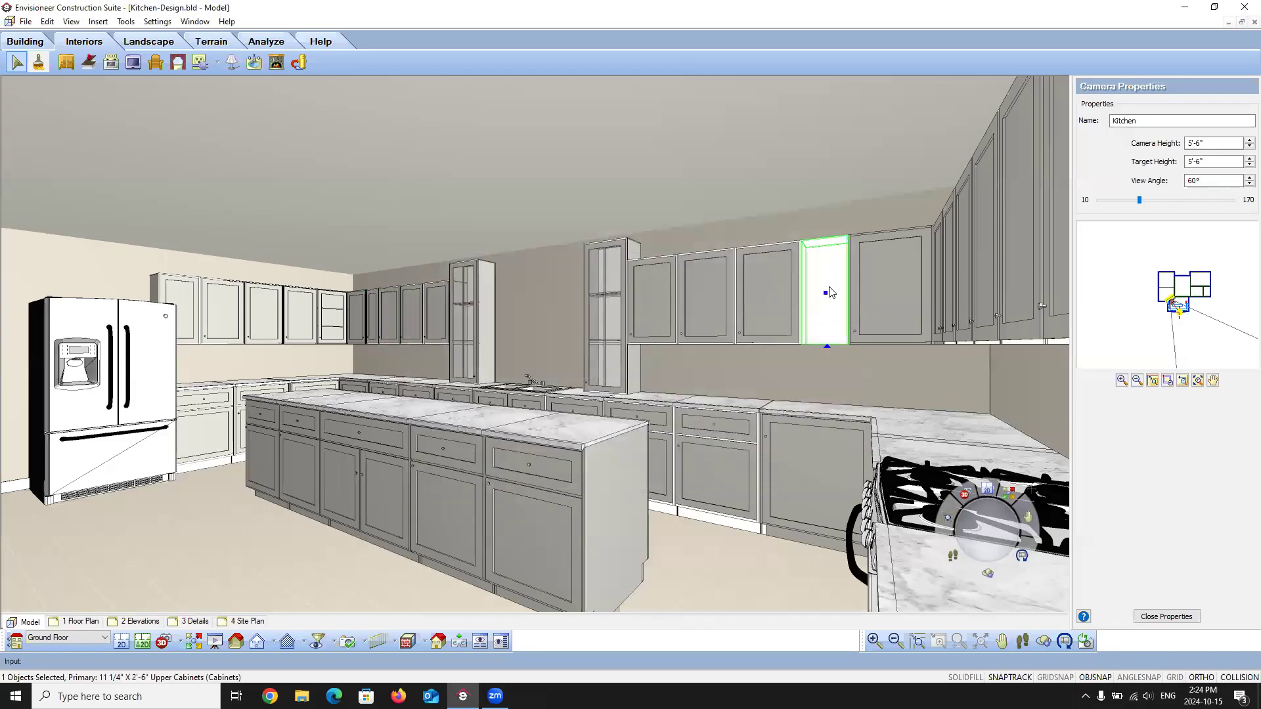
{"action": "right_click", "coordinate": [829, 289]}
{"action": "left_click", "coordinate": [874, 327]}
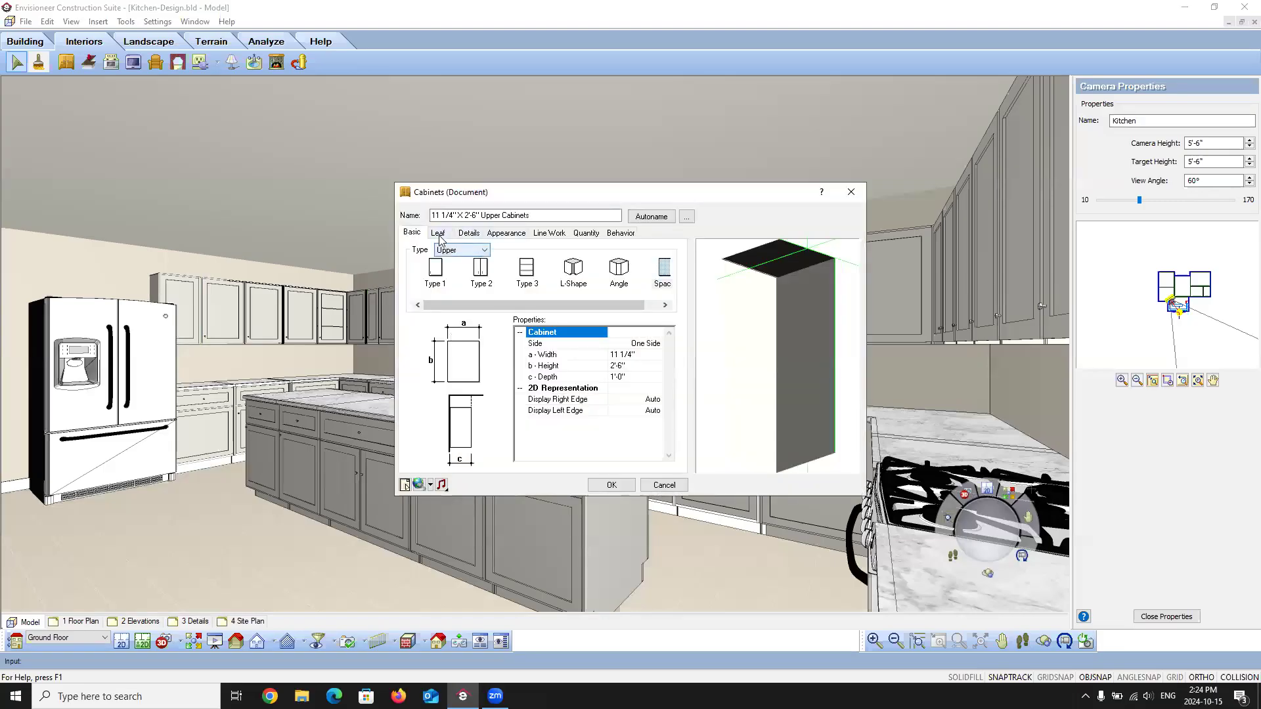
{"action": "left_click", "coordinate": [438, 234]}
{"action": "left_click", "coordinate": [482, 272]}
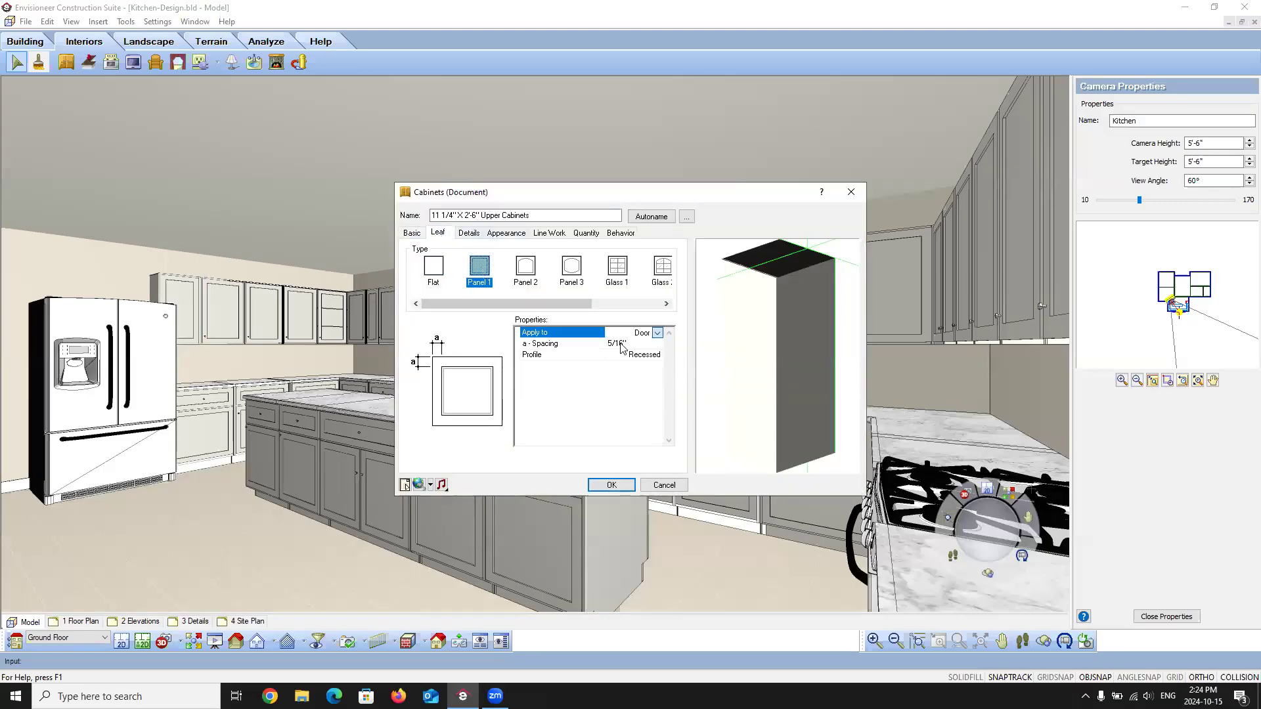
{"action": "left_click", "coordinate": [655, 356]}
{"action": "left_click", "coordinate": [549, 344]}
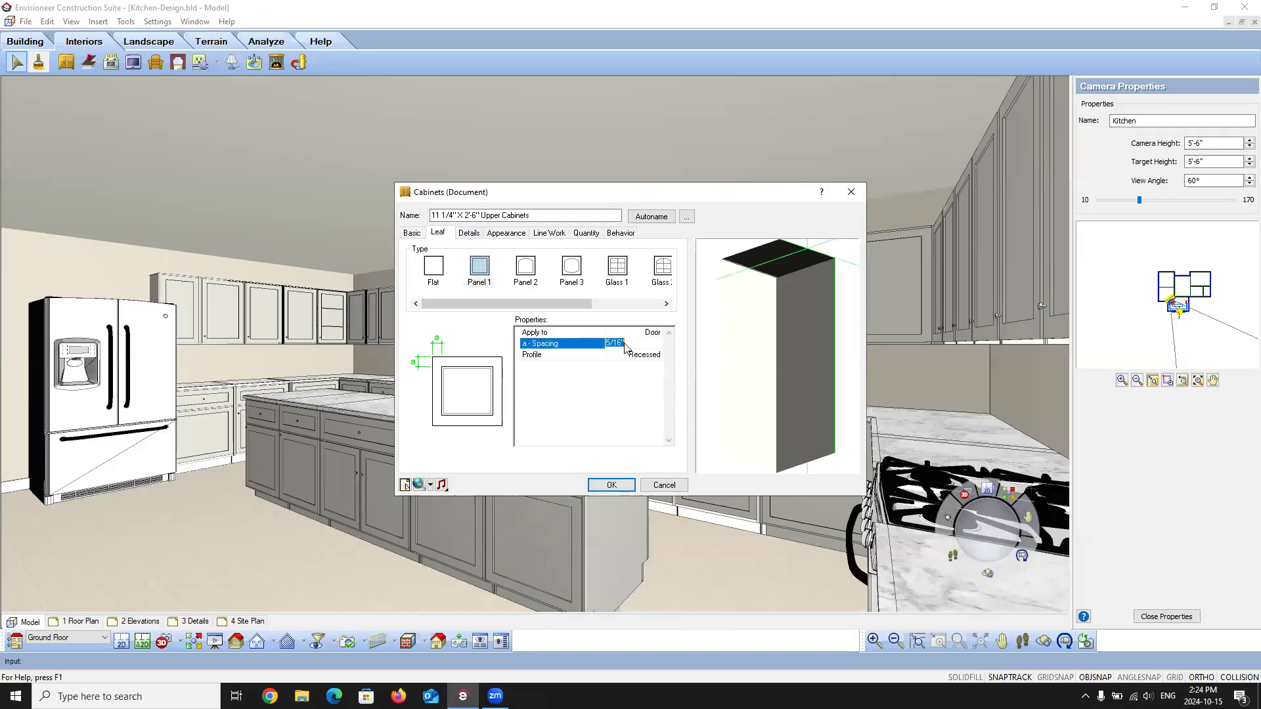
{"action": "type", "text": "2"}
{"action": "key", "text": "Escape"}
Step: Change the 11 1/4" spacer to a Type 1 single-door cabinet and set its door leaf spacing to 2" again
{"action": "left_click", "coordinate": [413, 233]}
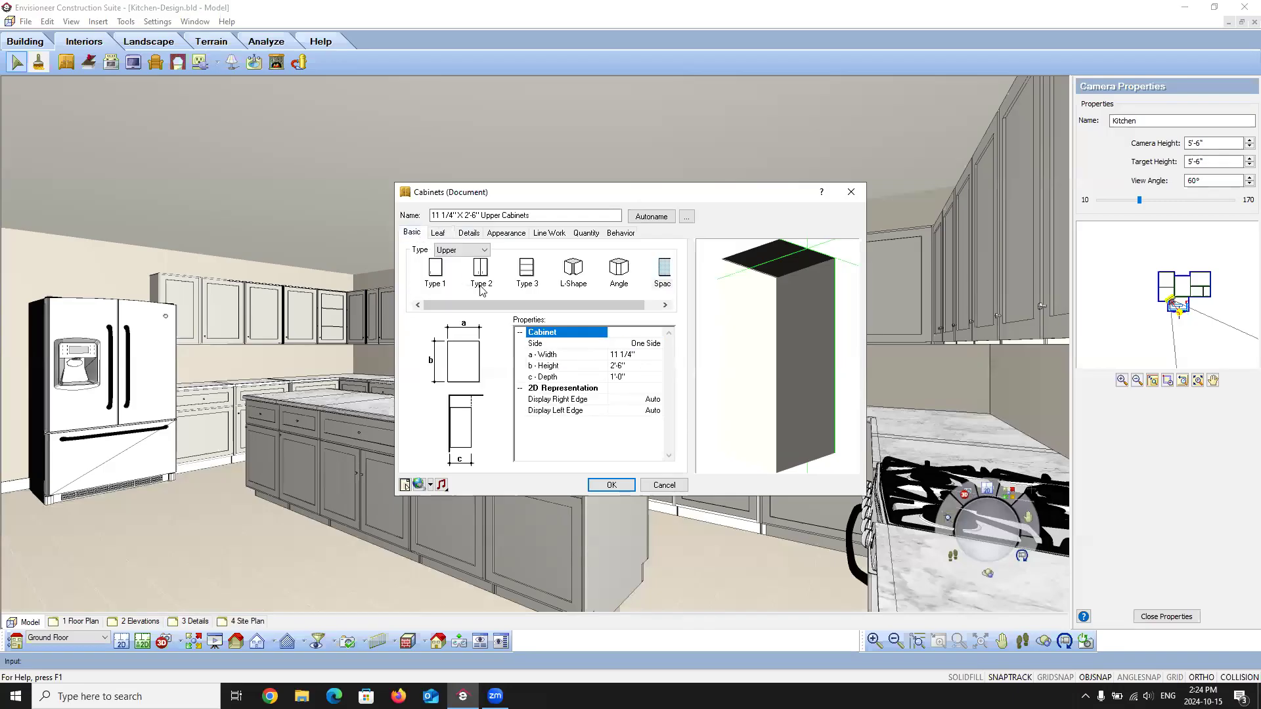
{"action": "left_click", "coordinate": [447, 274]}
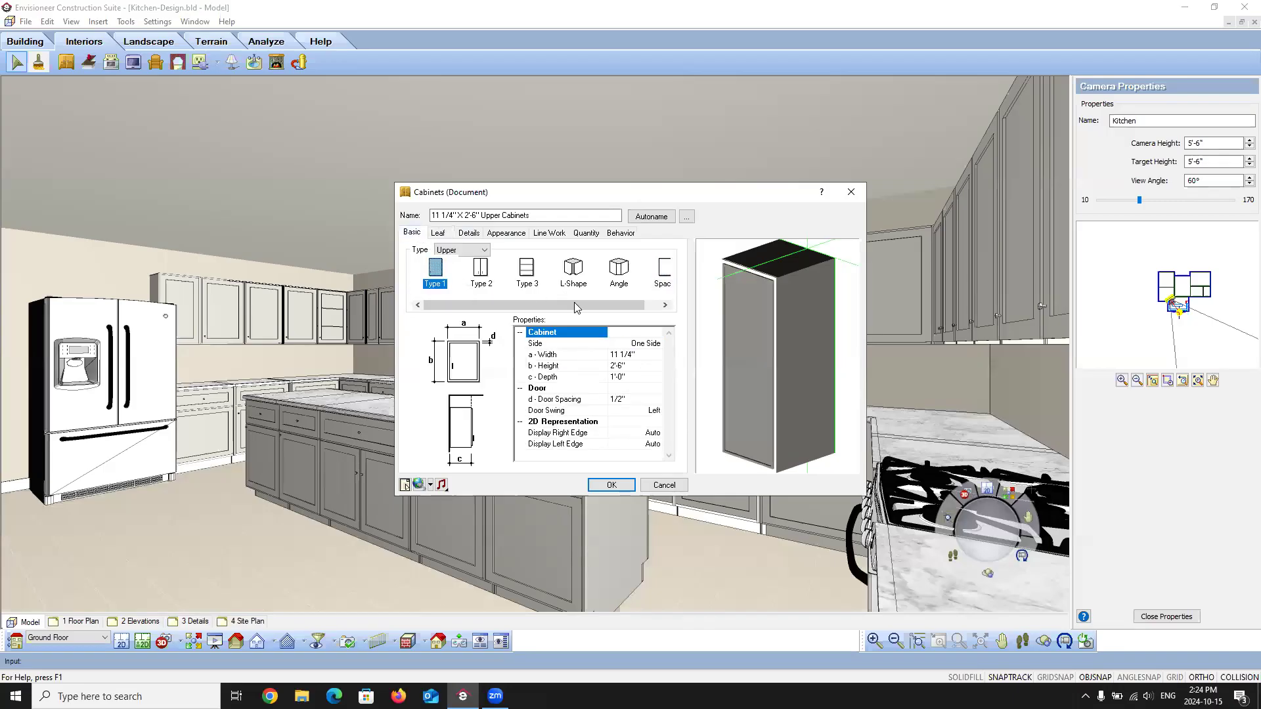
{"action": "left_click", "coordinate": [438, 234]}
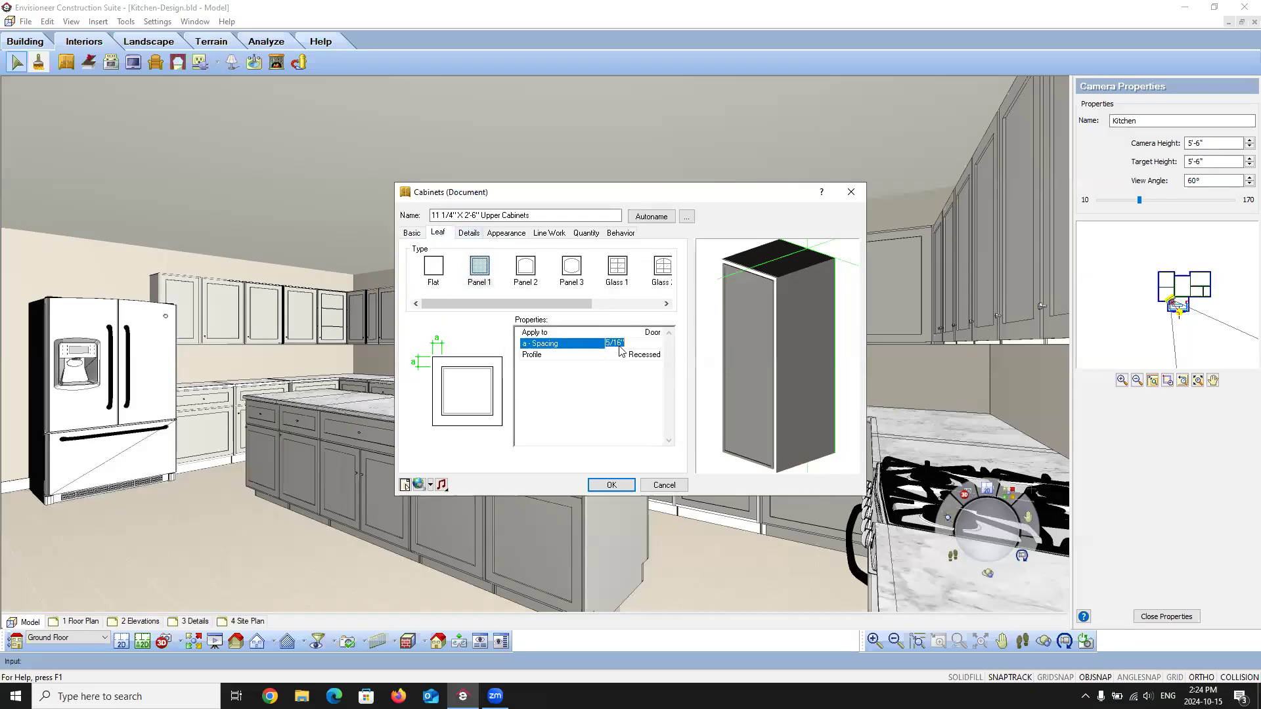
Step: Show the Circle handle on the 11 1/4" cabinet near the range-side corner, apply its properties, and deselect it
{"action": "left_click", "coordinate": [469, 233]}
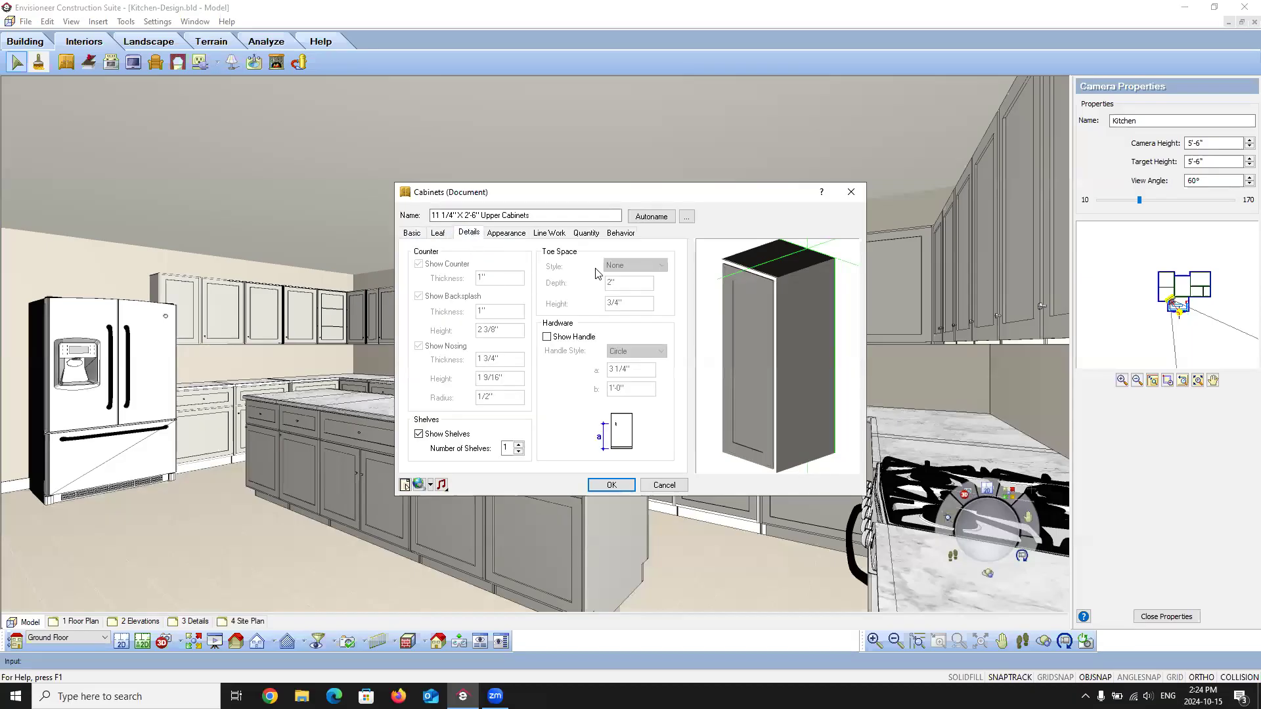
{"action": "left_click", "coordinate": [547, 337]}
{"action": "left_click", "coordinate": [611, 485]}
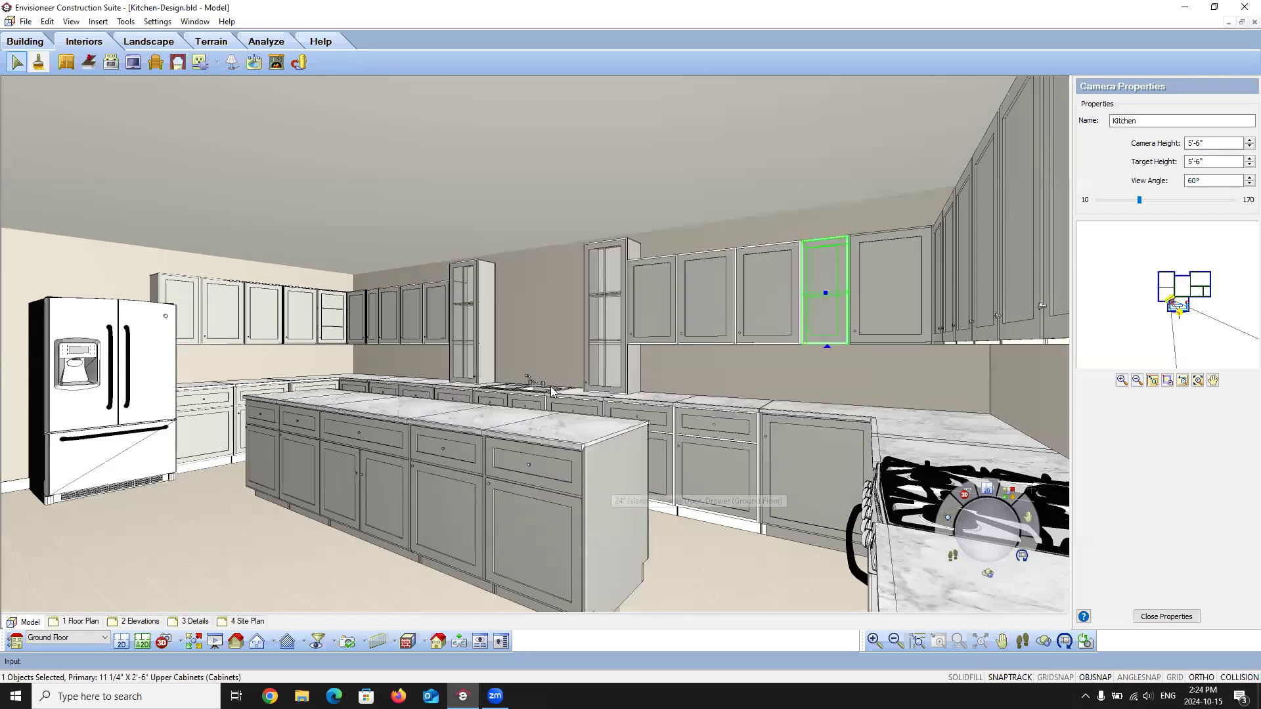
{"action": "key", "text": "Escape"}
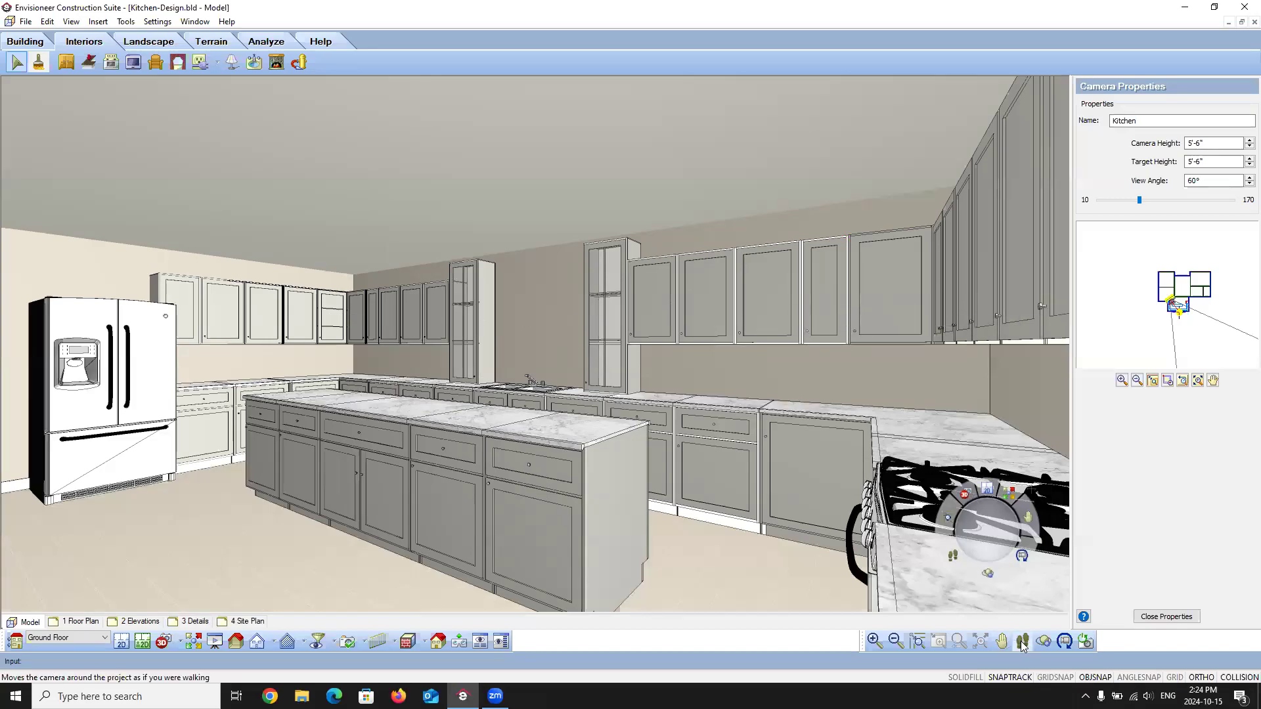
Step: Place a new camera in the 2D plan near the open end of the range wall, looking diagonally across the kitchen
{"action": "left_click", "coordinate": [121, 642]}
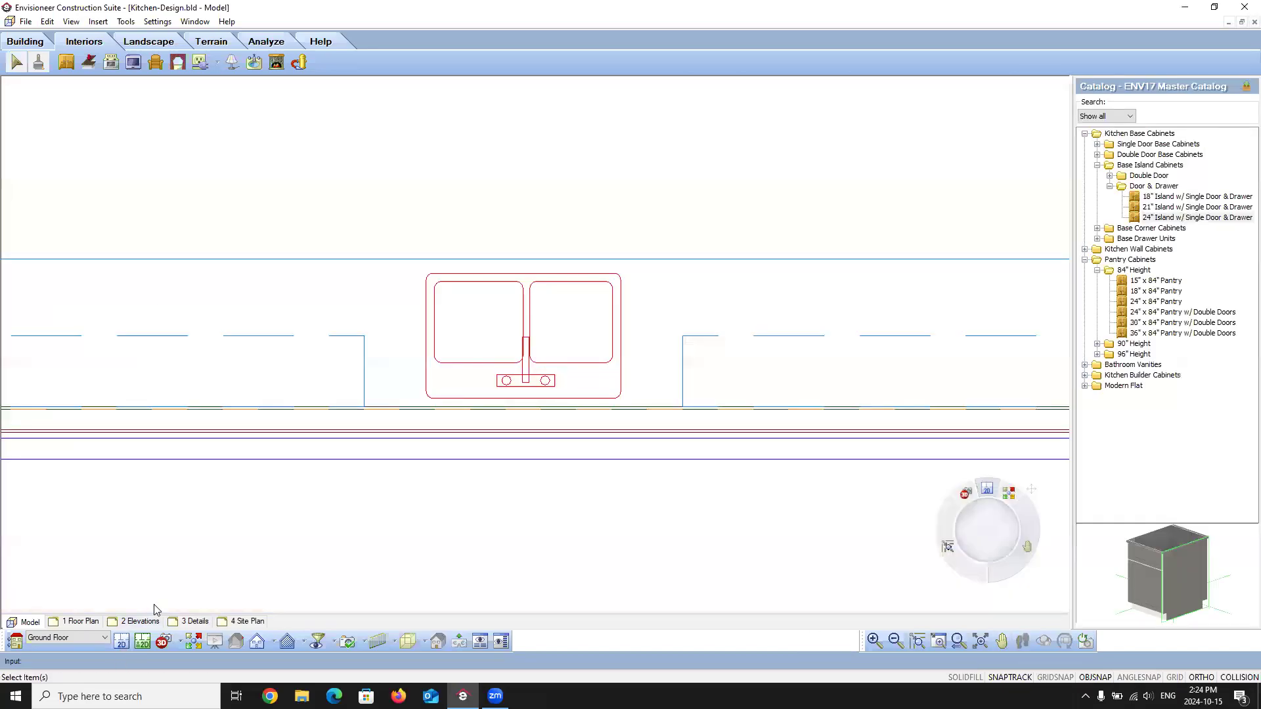
{"action": "scroll", "coordinate": [431, 315], "scroll_direction": "down", "scroll_amount": 5}
{"action": "scroll", "coordinate": [424, 210], "scroll_direction": "up", "scroll_amount": 2}
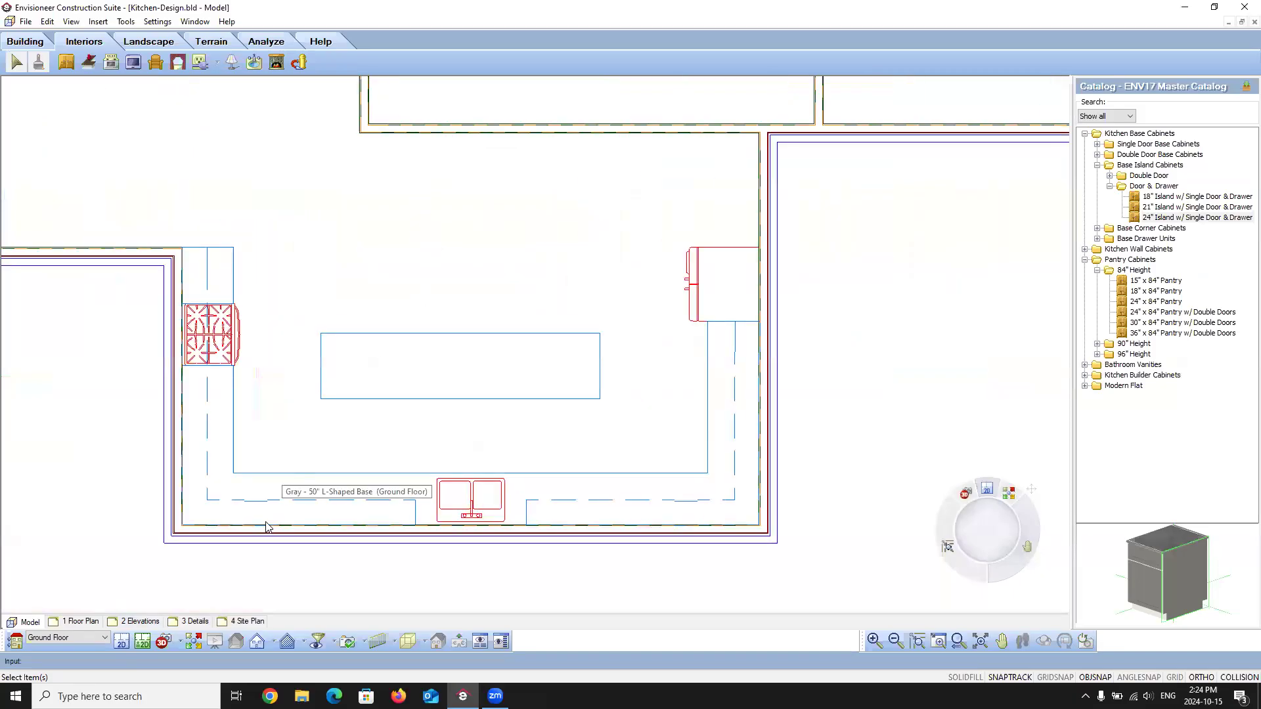
{"action": "left_click", "coordinate": [223, 644]}
{"action": "left_click", "coordinate": [197, 642]}
{"action": "left_click", "coordinate": [268, 155]}
{"action": "left_click", "coordinate": [420, 207]}
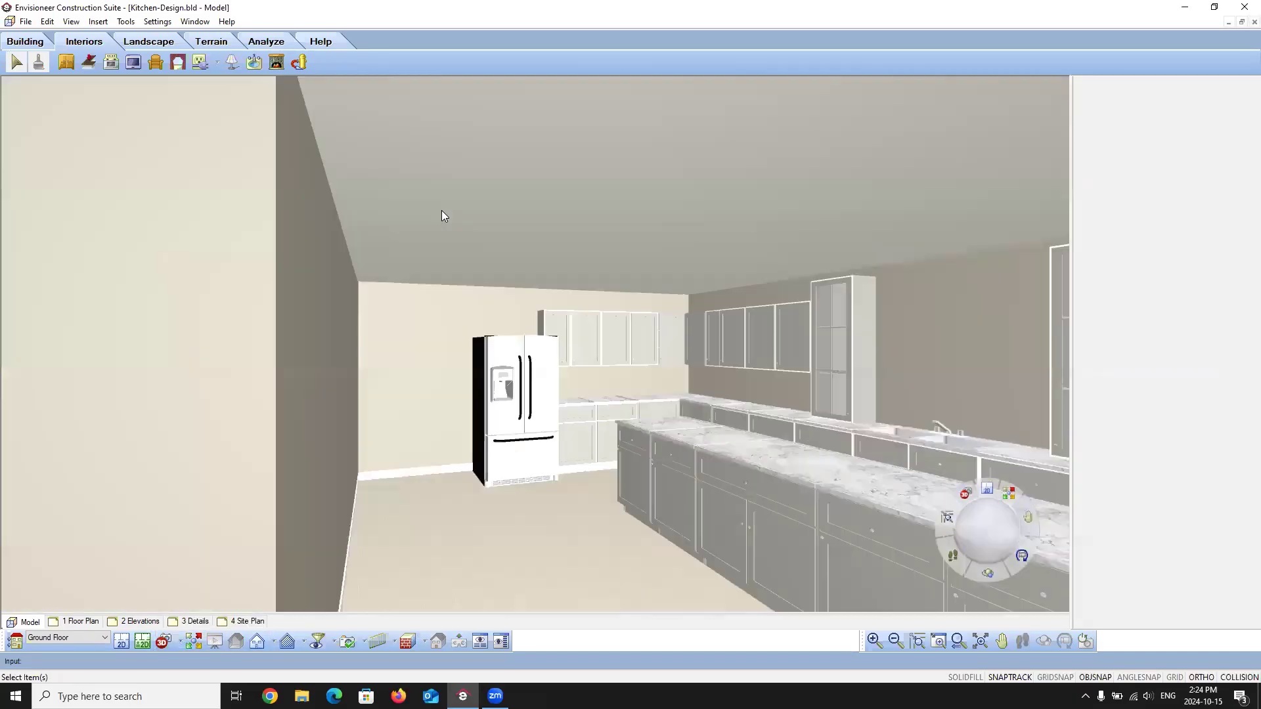
Step: Rename the new camera Navigation and display its 3D view with outlined edges
{"action": "right_click", "coordinate": [489, 252]}
{"action": "left_click", "coordinate": [525, 257]}
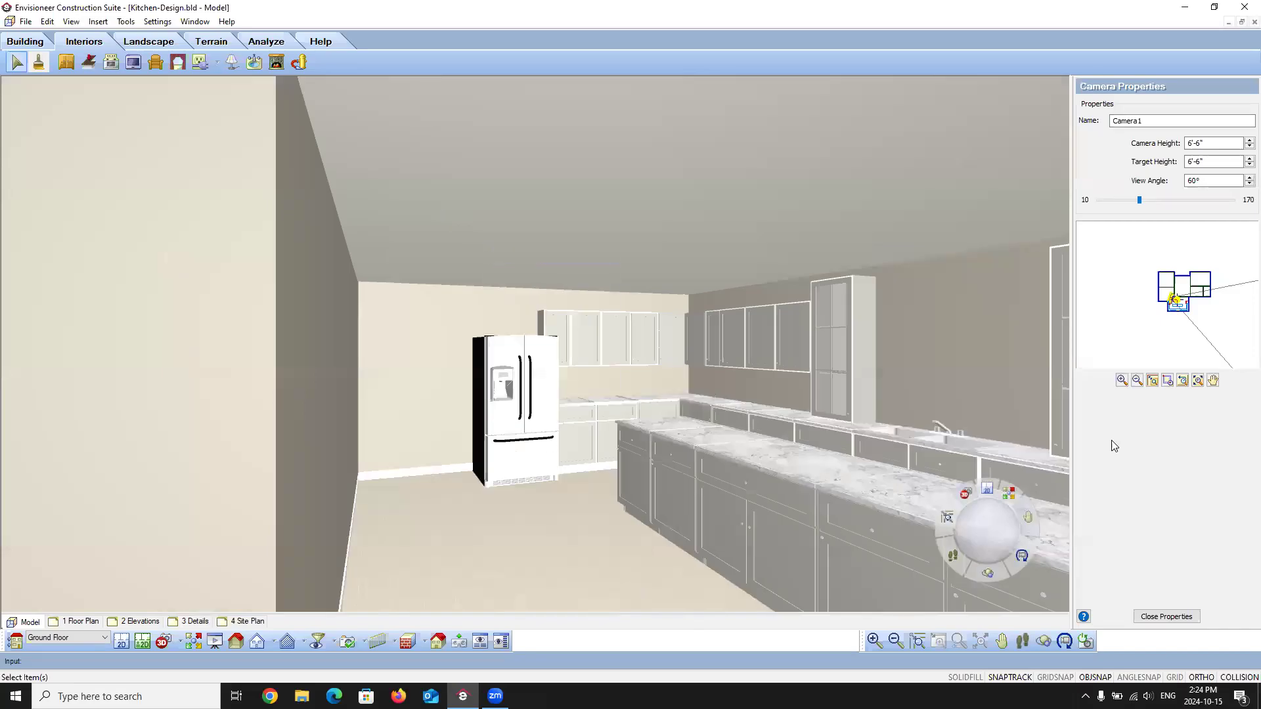
{"action": "double_click", "coordinate": [1154, 121]}
{"action": "type", "text": "Nacv"}
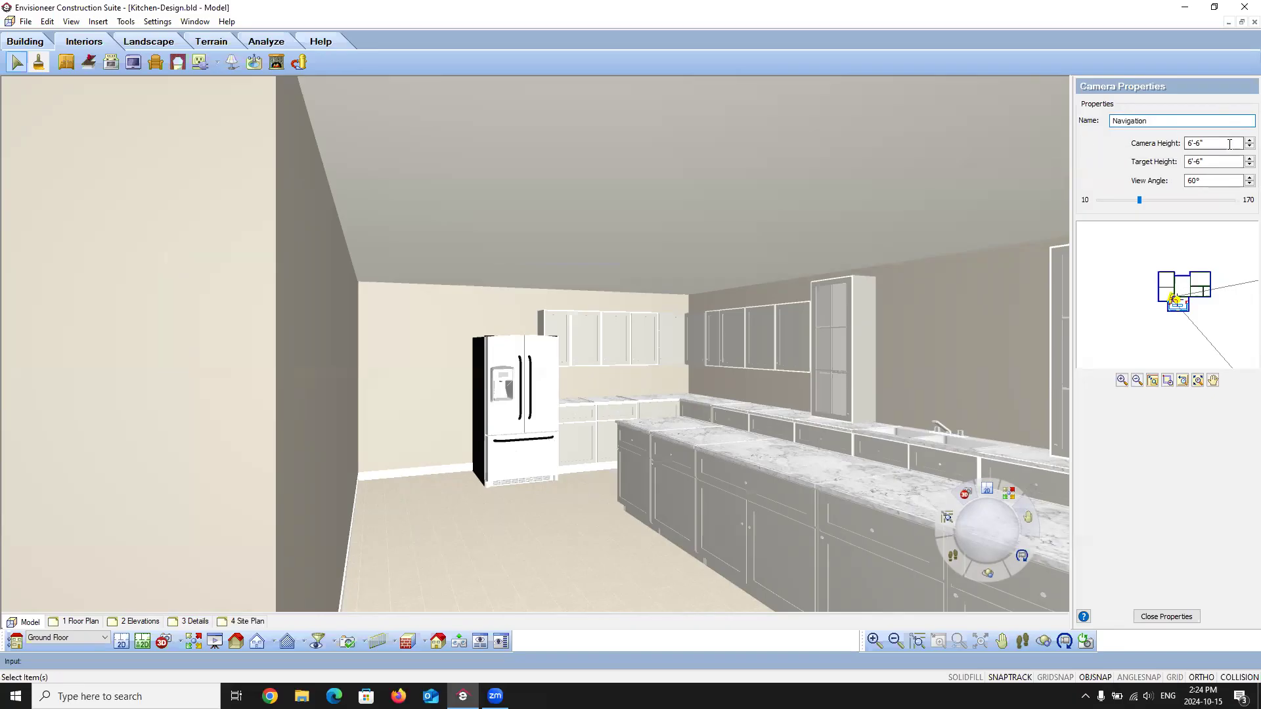
{"action": "left_click", "coordinate": [425, 642]}
{"action": "left_click", "coordinate": [446, 615]}
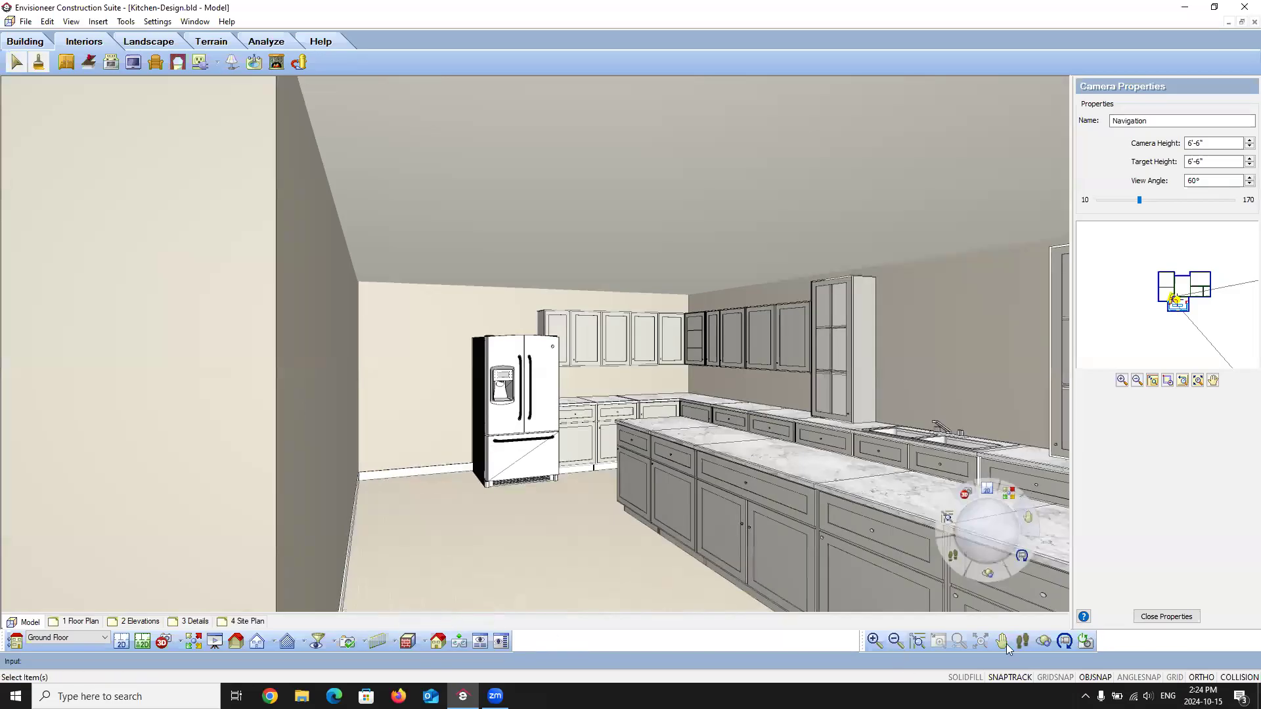
Step: Change the blank 1'-3" upper spacer at the open end of the range wall to a Type 1 single-door cabinet
{"action": "left_click_drag", "start_coordinate": [690, 558], "coordinate": [544, 374]}
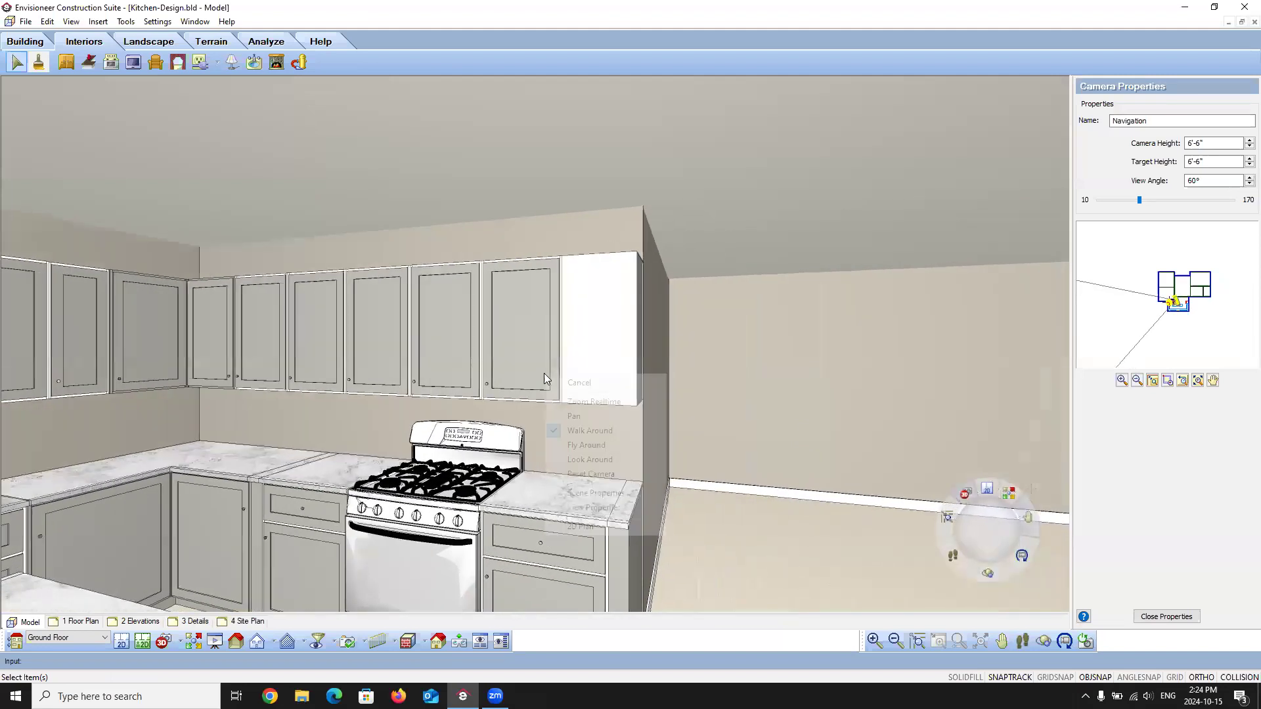
{"action": "right_click", "coordinate": [601, 362]}
{"action": "left_click", "coordinate": [635, 402]}
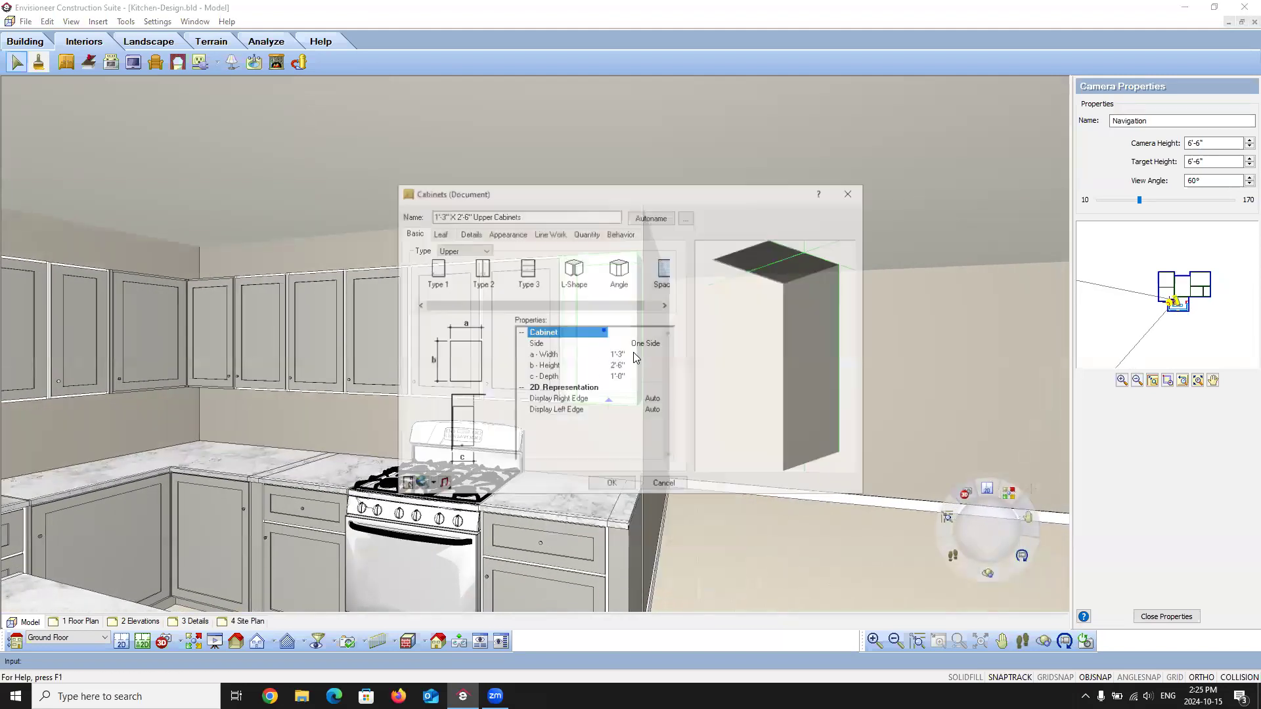
{"action": "left_click", "coordinate": [436, 269]}
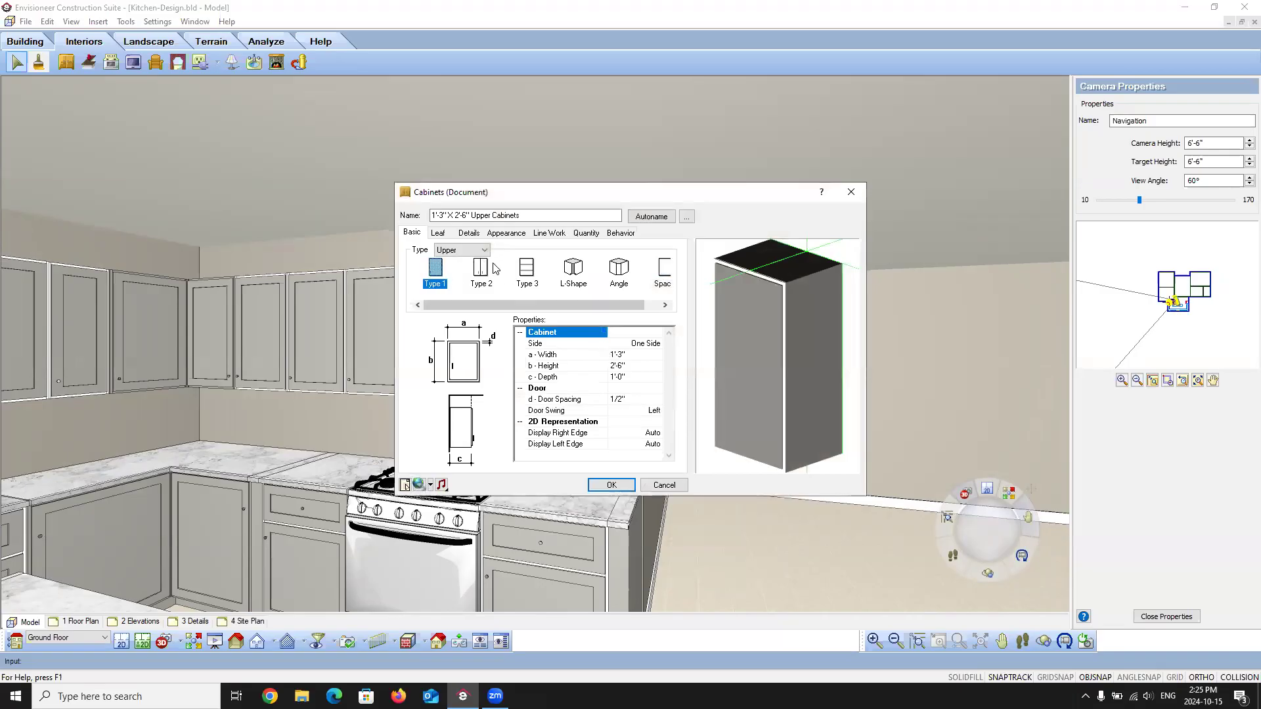
Step: Give the range-wall 1'-3" cabinet's door a Panel 1 leaf with 2" spacing and a Recessed profile
{"action": "left_click", "coordinate": [437, 233]}
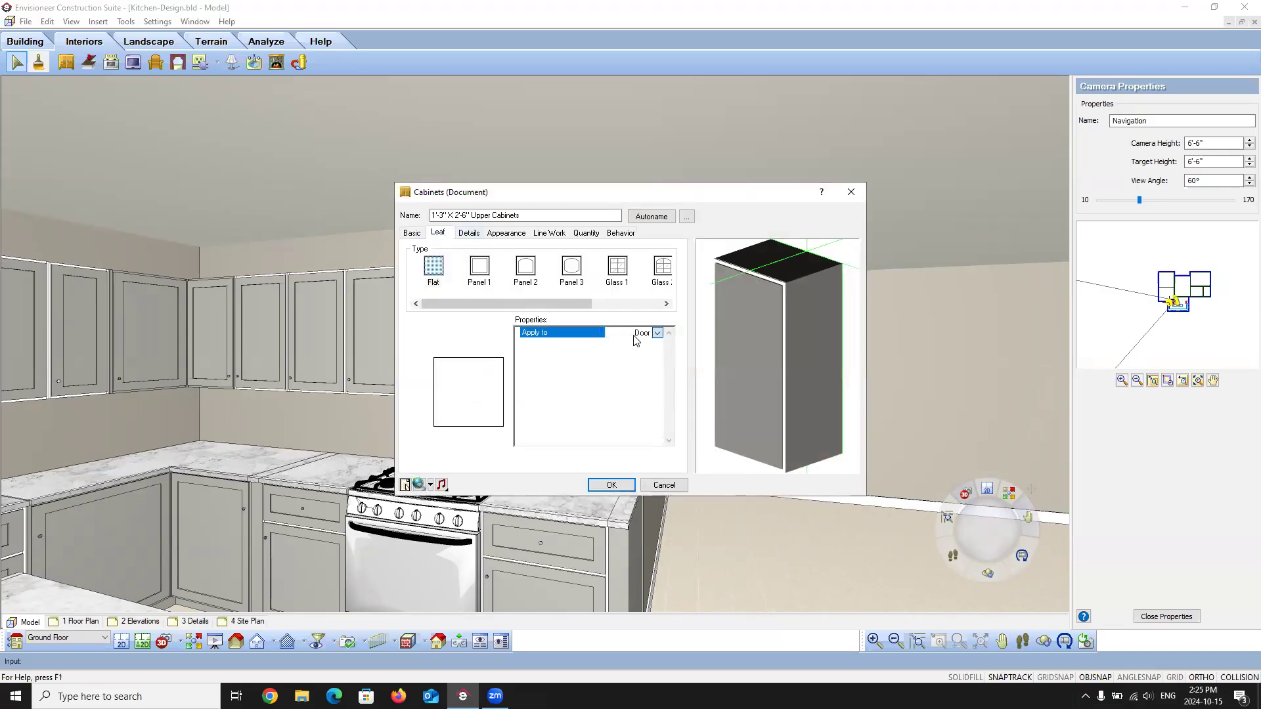
{"action": "left_click", "coordinate": [480, 266]}
{"action": "left_click", "coordinate": [611, 345]}
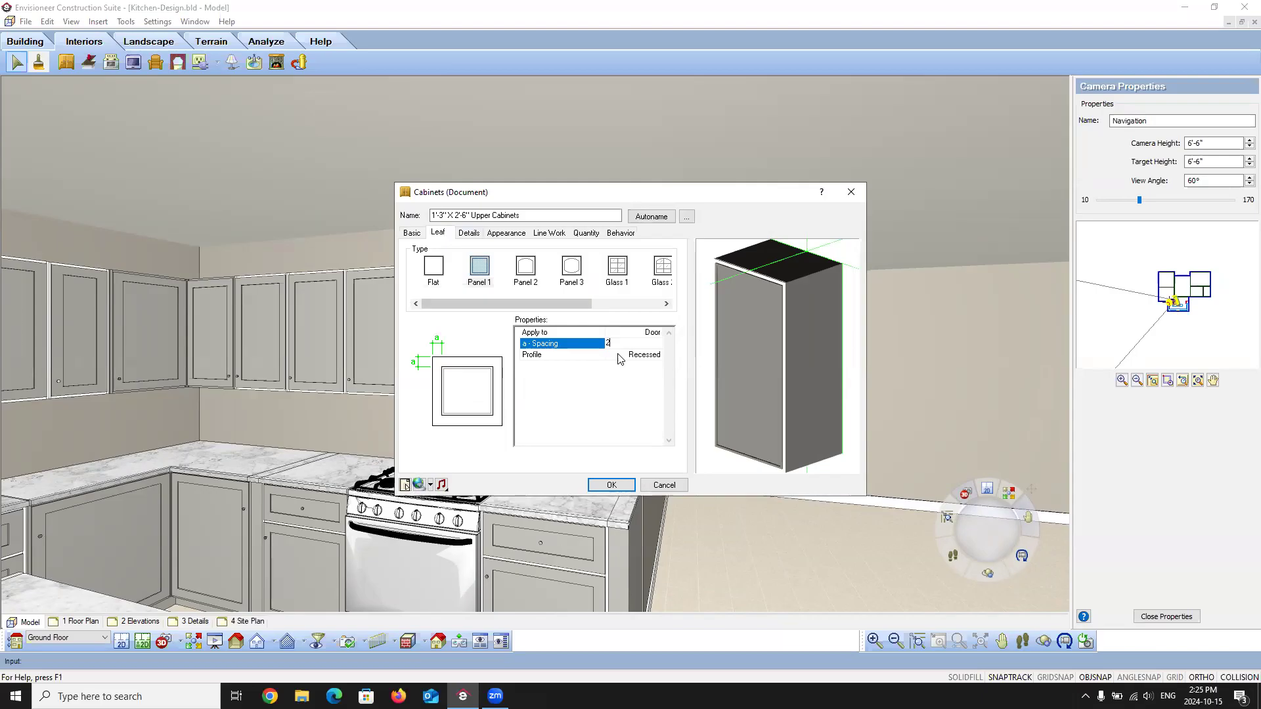
Step: Show the Circle handle on the range-wall 1'-3" cabinet and apply its properties
{"action": "left_click", "coordinate": [469, 233]}
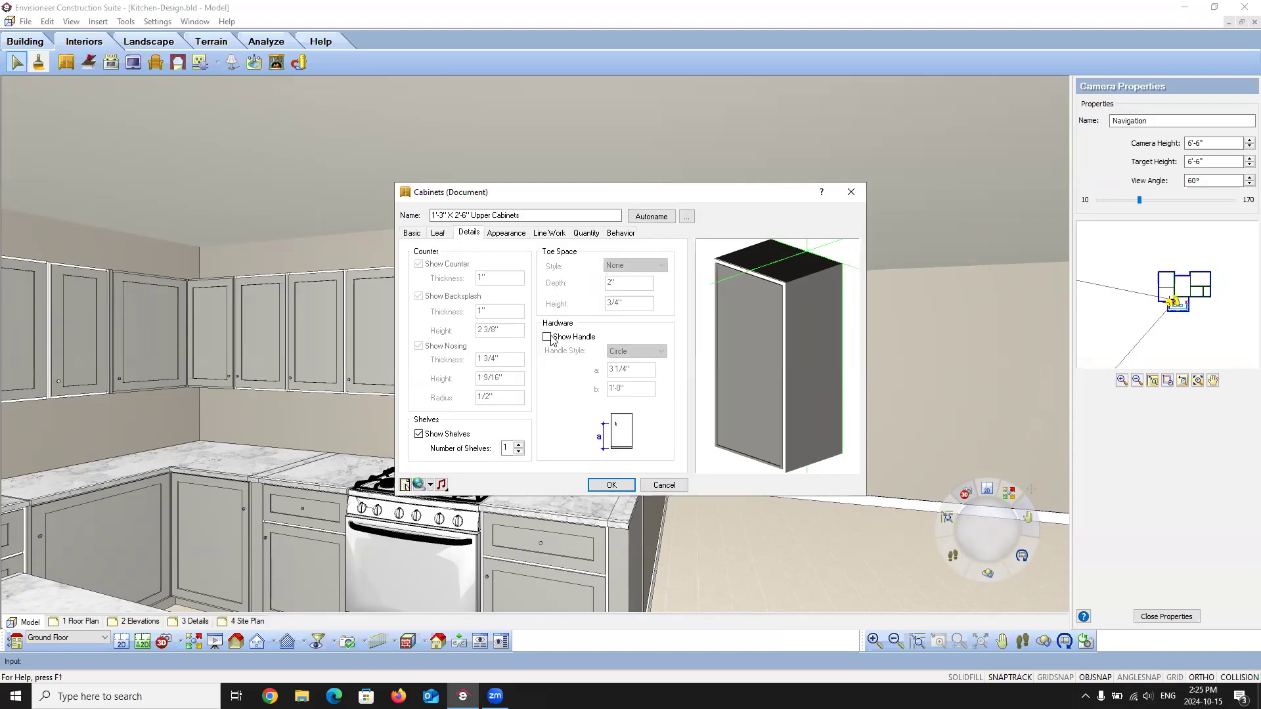
{"action": "left_click", "coordinate": [546, 337]}
{"action": "left_click", "coordinate": [612, 484]}
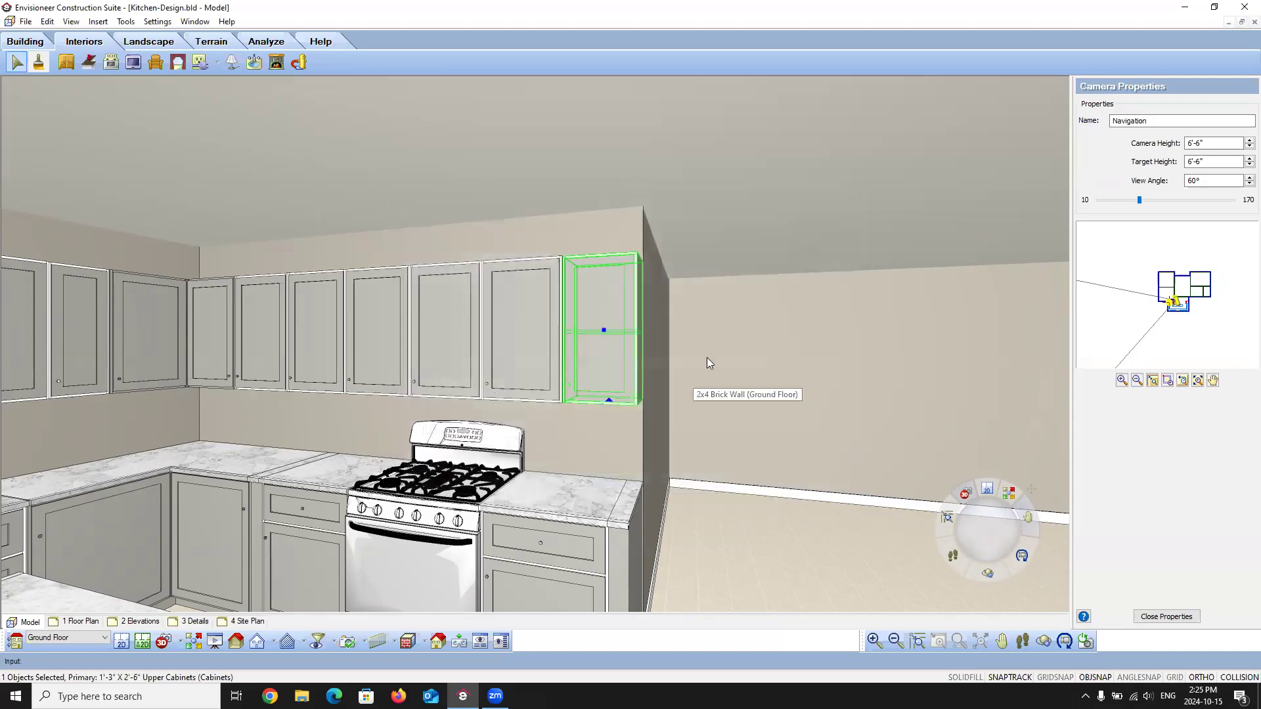
Step: Delete the 18" x 30" single-door upper cabinets above and beside the range in the 2D plan
{"action": "left_click", "coordinate": [447, 335]}
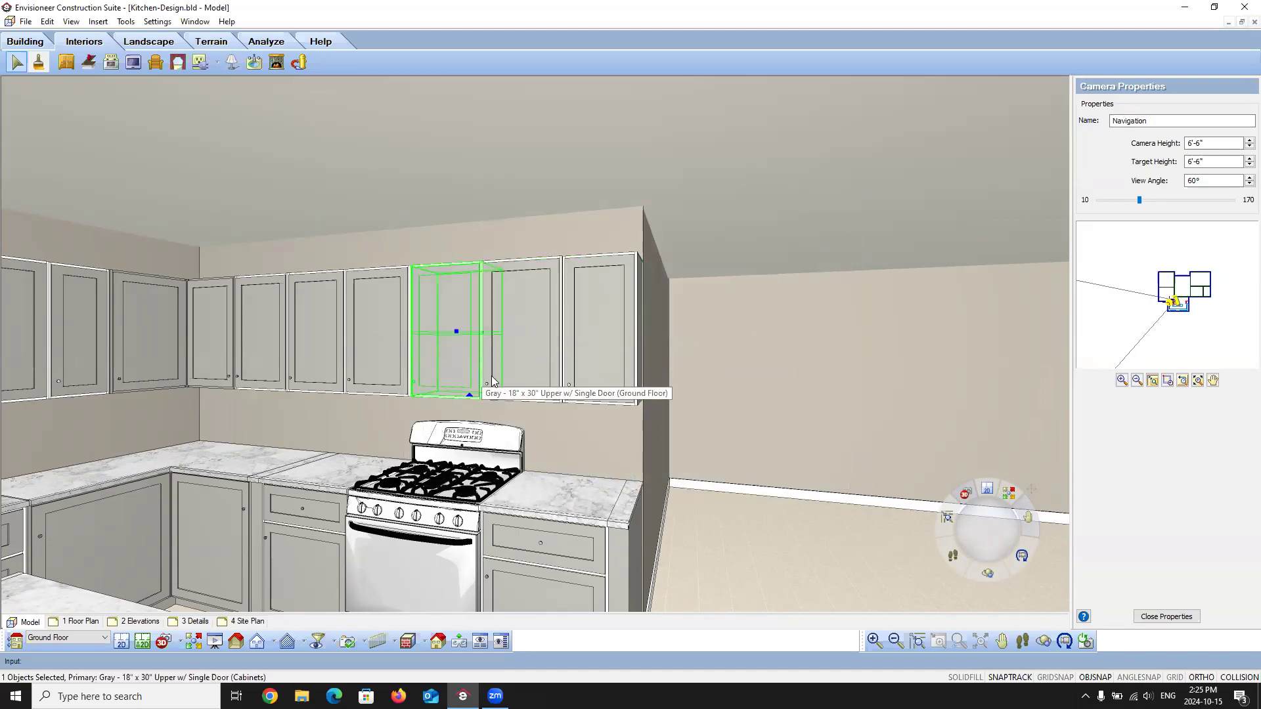
{"action": "left_click", "coordinate": [142, 642]}
{"action": "scroll", "coordinate": [295, 430], "scroll_direction": "up", "scroll_amount": 3}
{"action": "scroll", "coordinate": [354, 425], "scroll_direction": "down", "scroll_amount": 3}
{"action": "scroll", "coordinate": [158, 385], "scroll_direction": "up", "scroll_amount": 3}
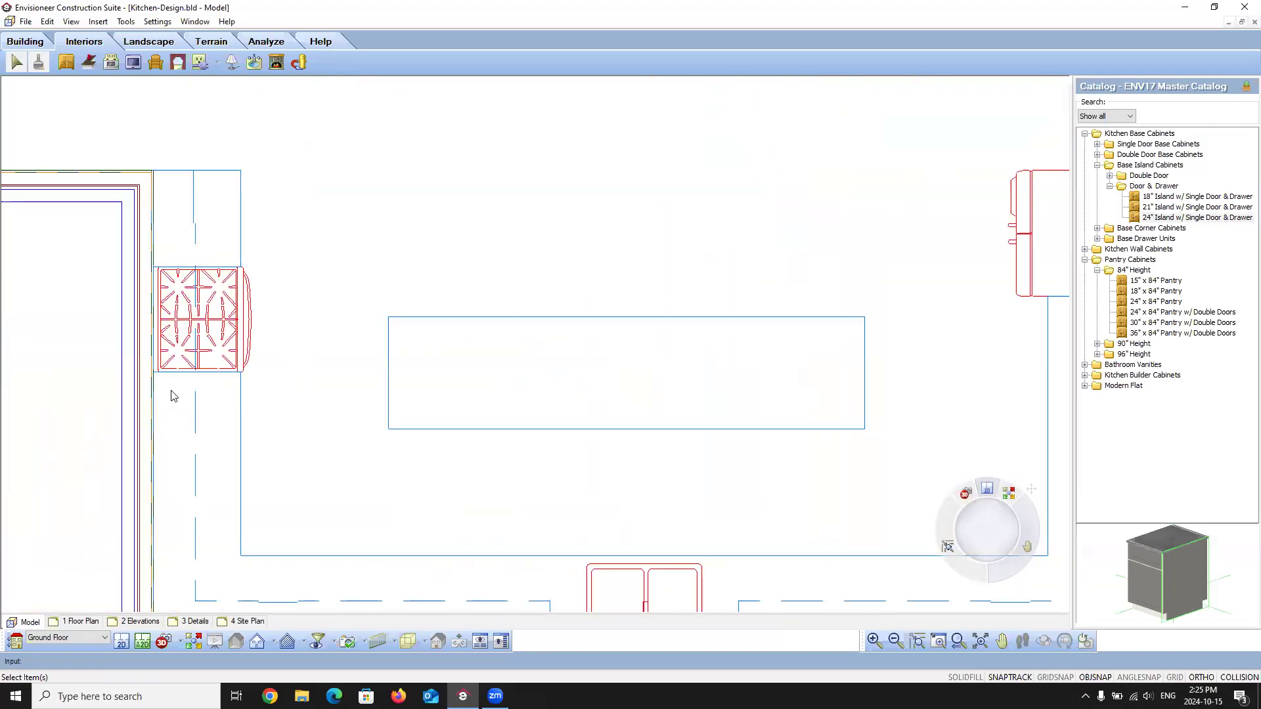
{"action": "left_click", "coordinate": [173, 263]}
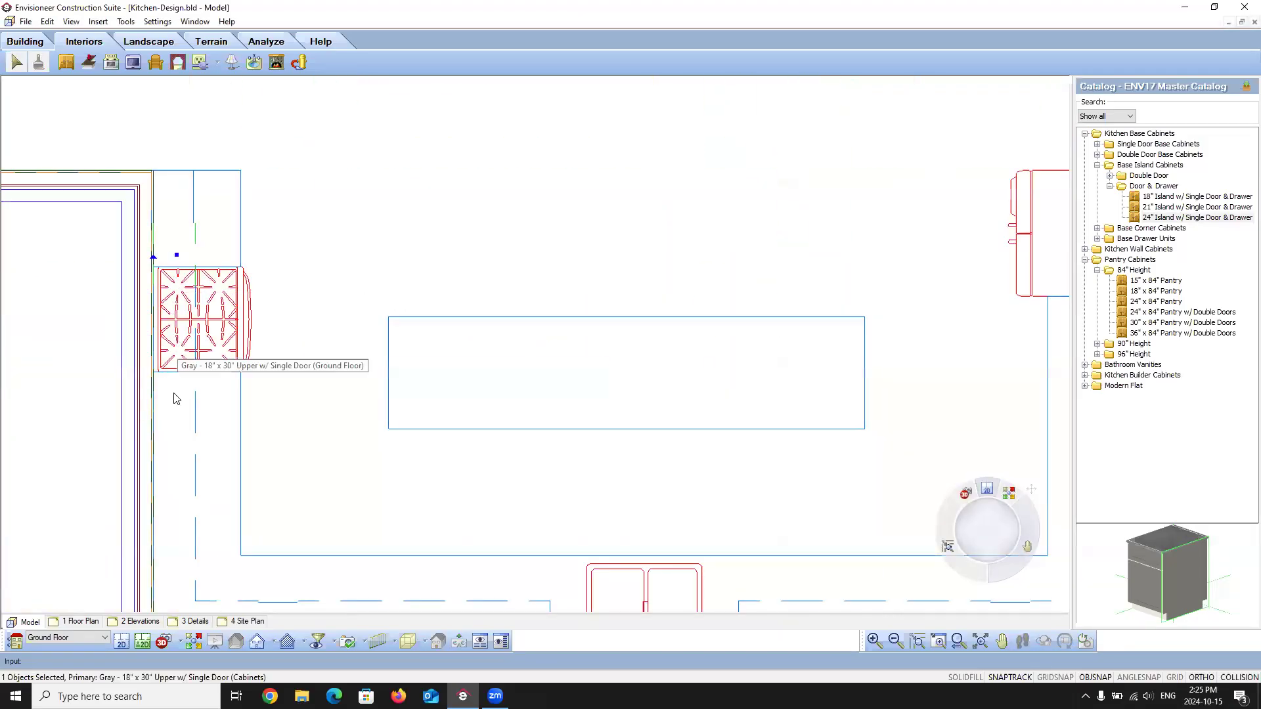
{"action": "key", "text": "Escape"}
{"action": "left_click_drag", "start_coordinate": [176, 325], "coordinate": [178, 230]}
Step: Insert a 36" x 12" Upper w/ 2 Doors wall cabinet against the wall, centered over the range
{"action": "scroll", "coordinate": [323, 259], "scroll_direction": "down", "scroll_amount": 3}
{"action": "scroll", "coordinate": [238, 251], "scroll_direction": "up", "scroll_amount": 3}
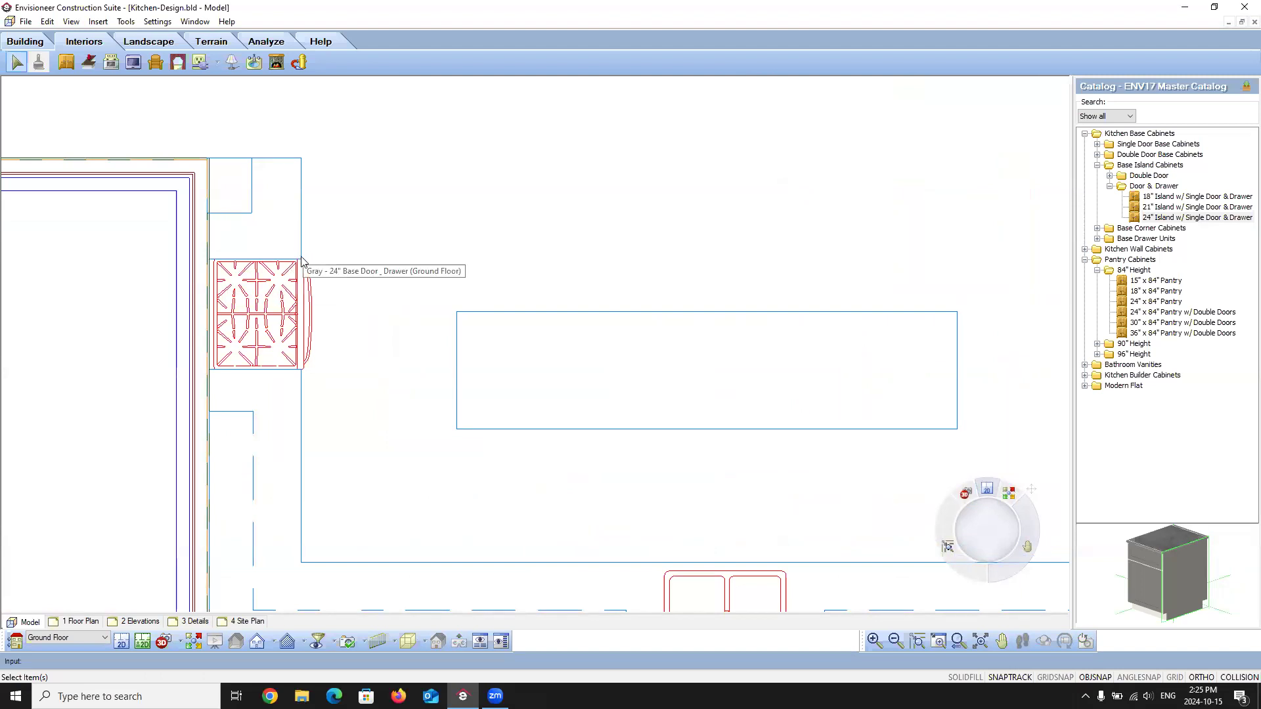
{"action": "left_click", "coordinate": [66, 62]}
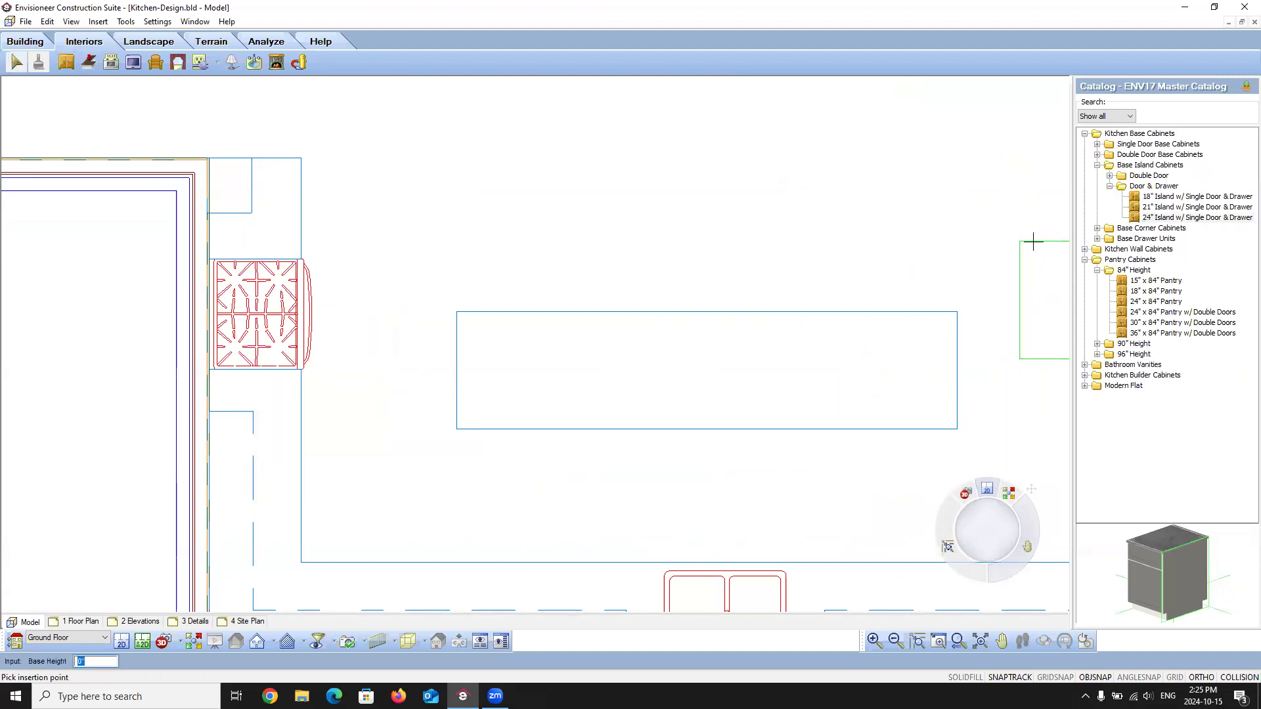
{"action": "left_click", "coordinate": [1085, 260]}
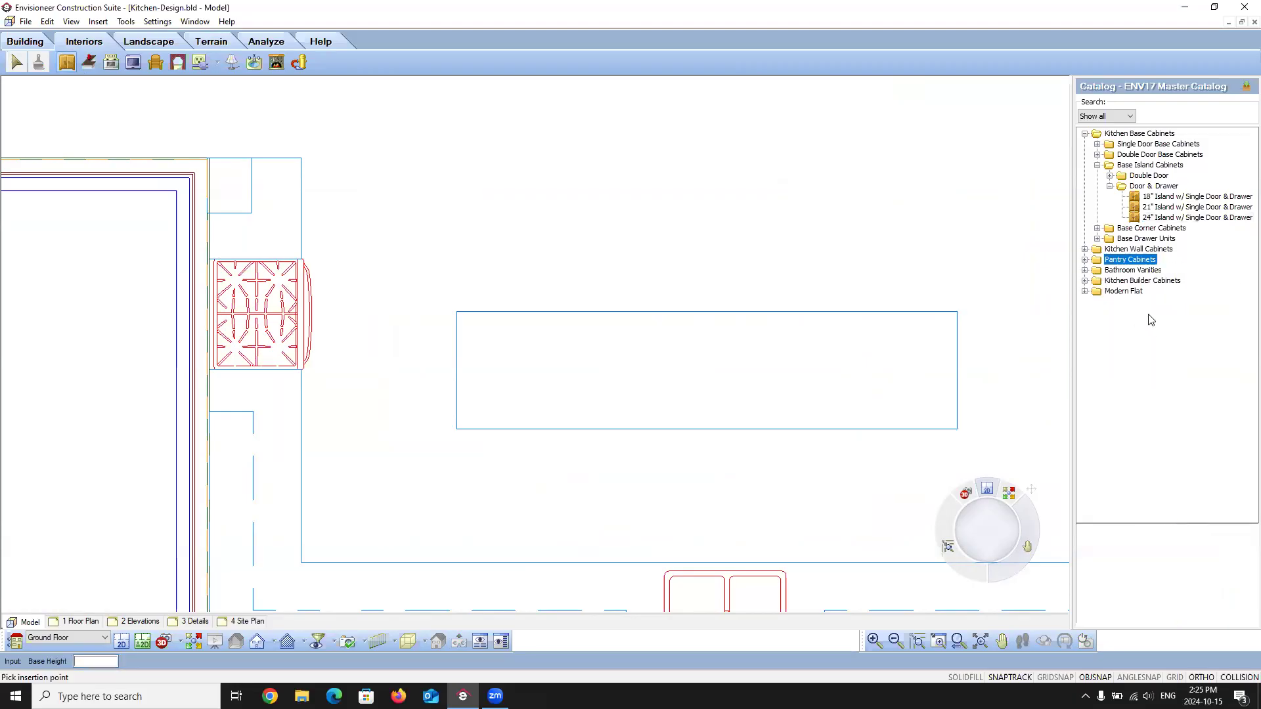
{"action": "left_click", "coordinate": [1086, 250]}
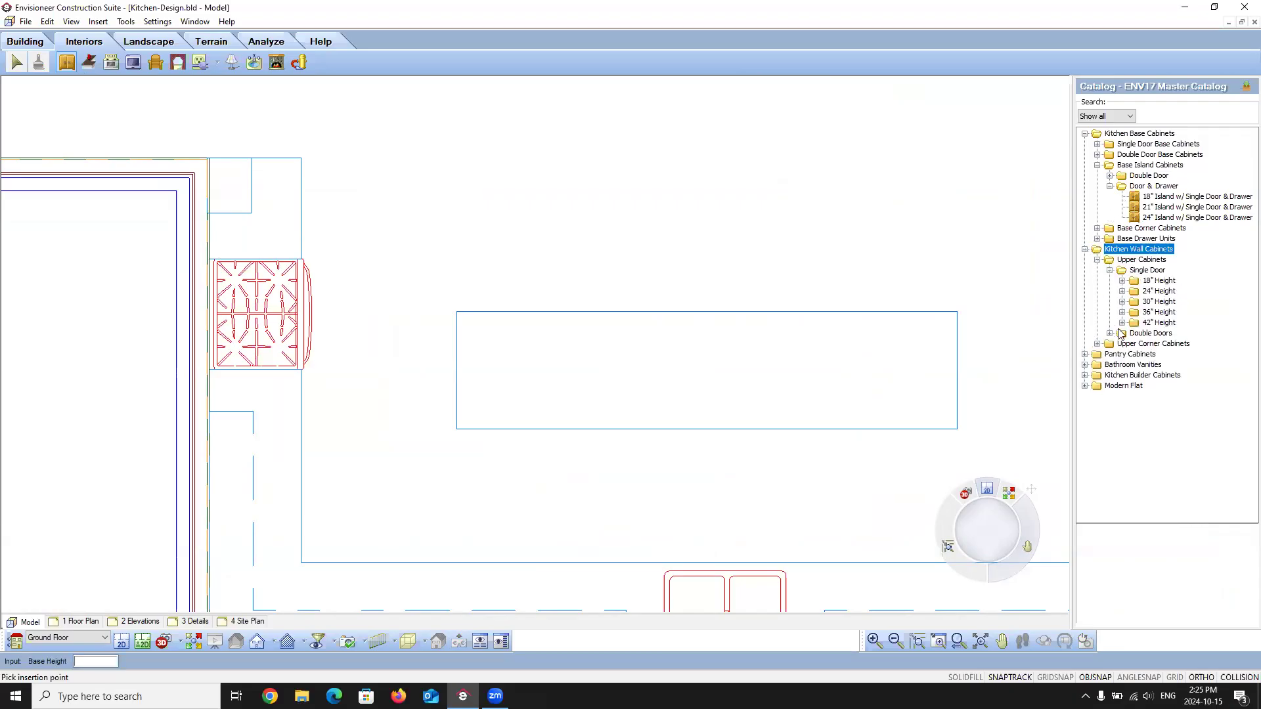
{"action": "left_click", "coordinate": [1123, 282]}
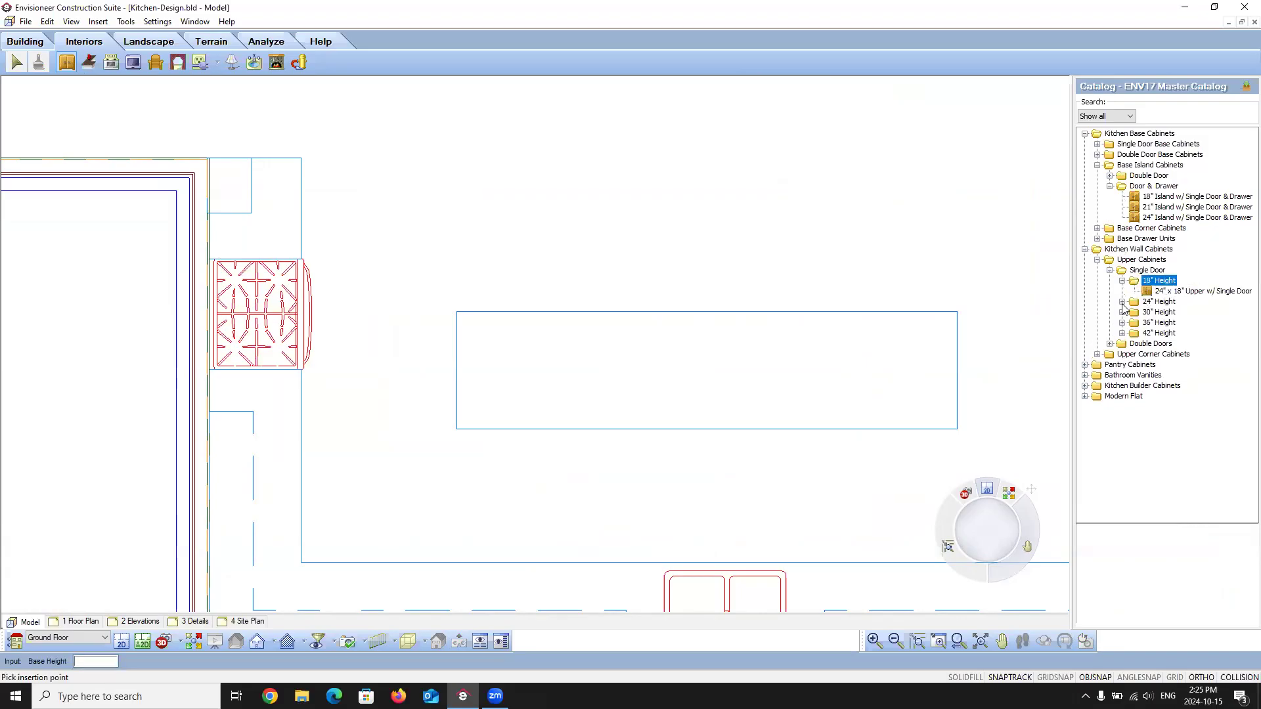
{"action": "left_click", "coordinate": [1111, 344]}
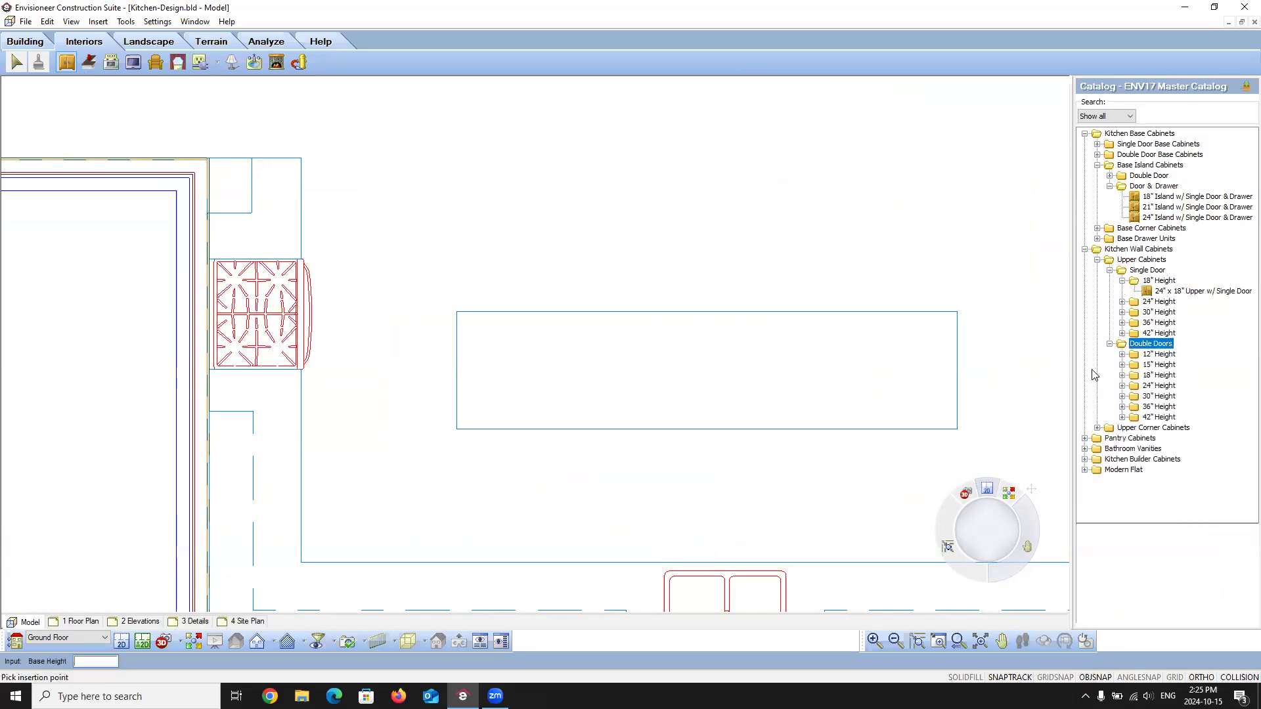
{"action": "left_click", "coordinate": [1123, 355]}
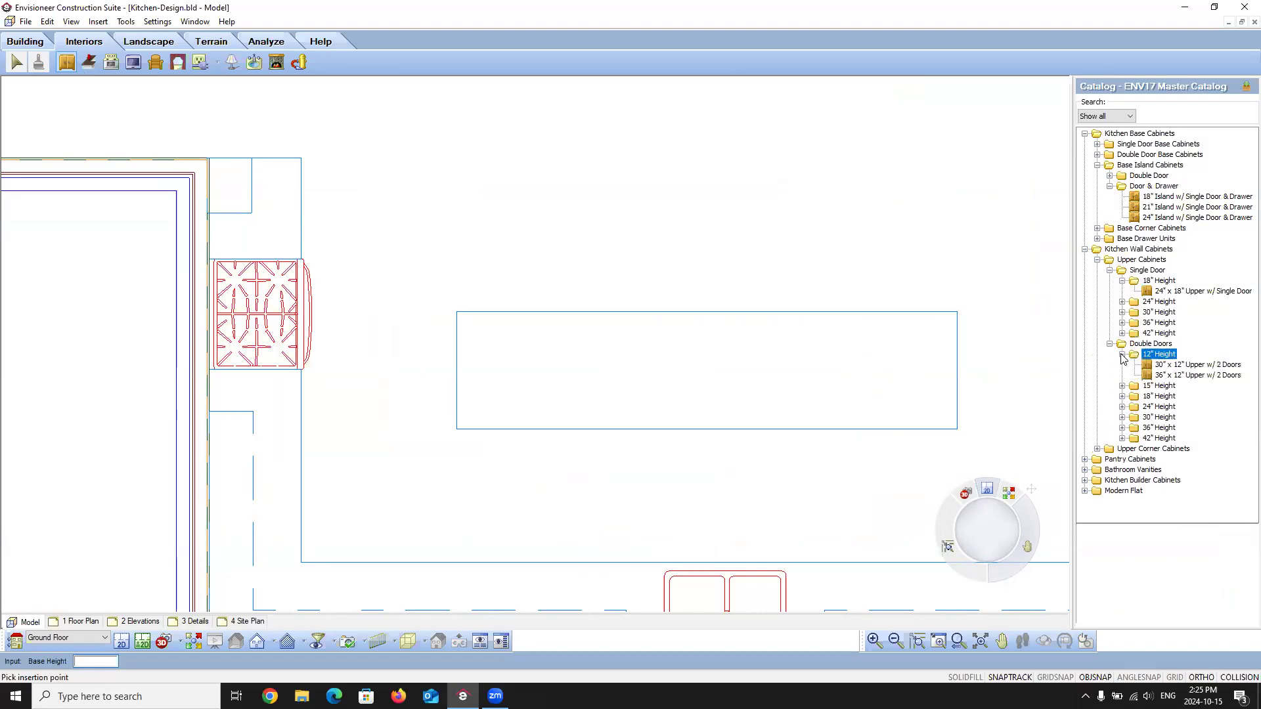
{"action": "left_click", "coordinate": [1163, 376]}
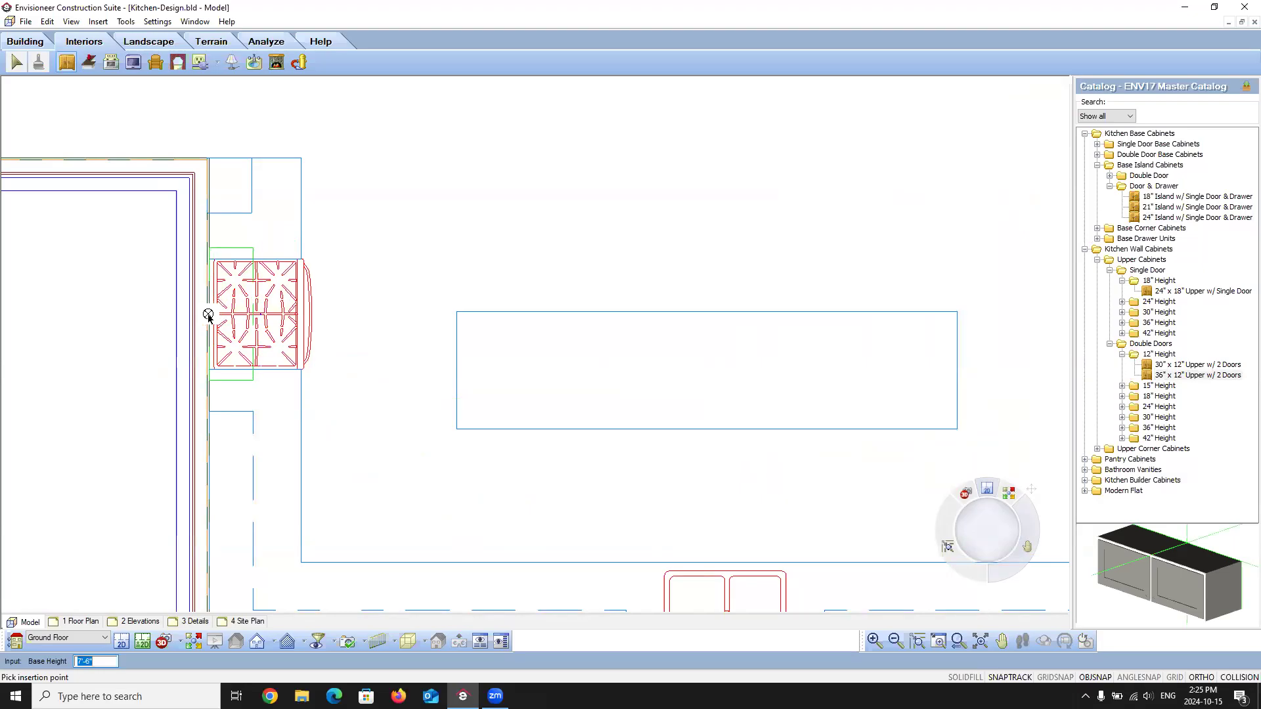
{"action": "left_click", "coordinate": [208, 316]}
{"action": "key", "text": "Escape"}
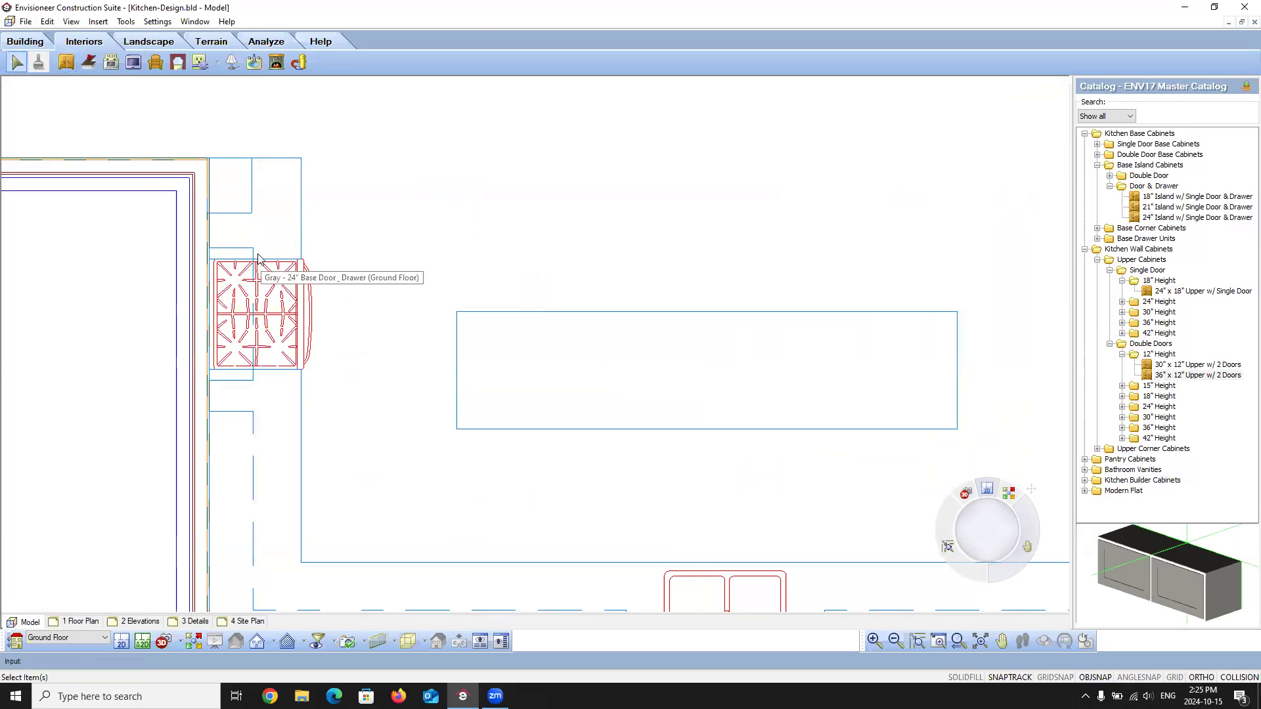
Step: Measure the gap between the 36" x 12" upper over the range and the adjacent 18" x 30" upper cabinet toward the sink corner
{"action": "left_click", "coordinate": [222, 428]}
{"action": "scroll", "coordinate": [227, 436], "scroll_direction": "up", "scroll_amount": 2}
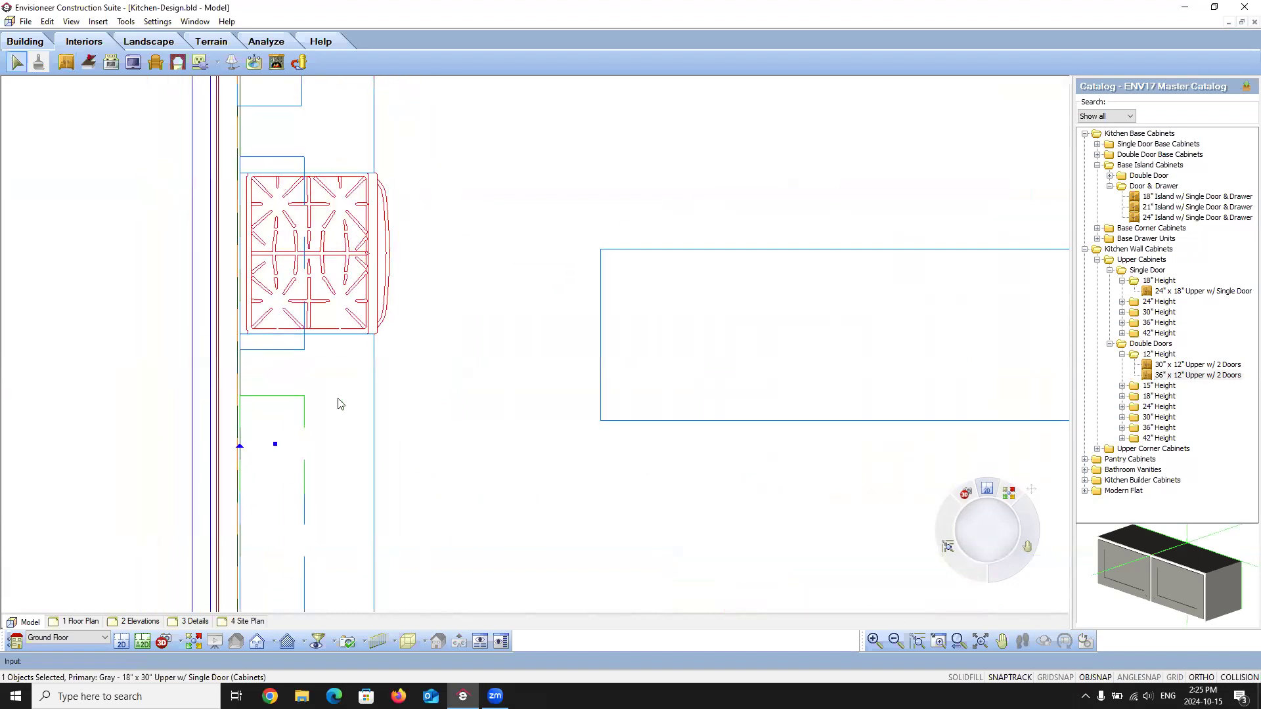
{"action": "scroll", "coordinate": [341, 403], "scroll_direction": "down", "scroll_amount": 2}
{"action": "scroll", "coordinate": [296, 453], "scroll_direction": "up", "scroll_amount": 3}
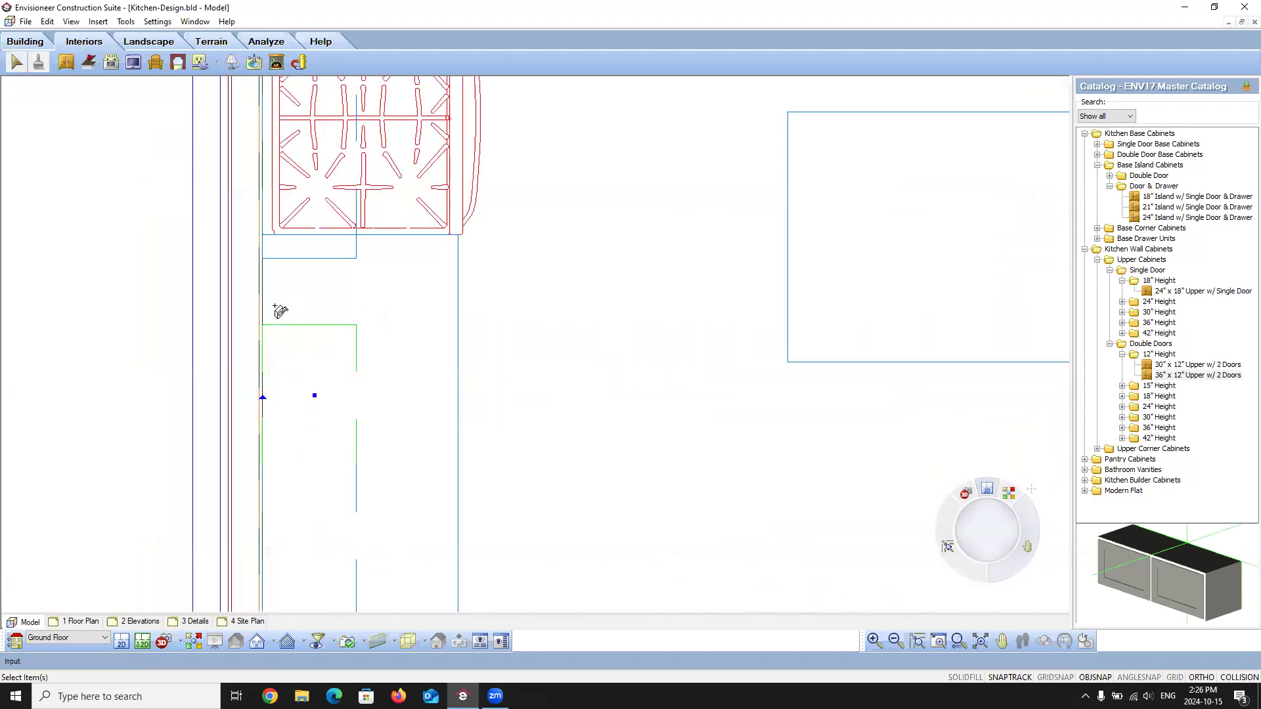
{"action": "left_click", "coordinate": [263, 326]}
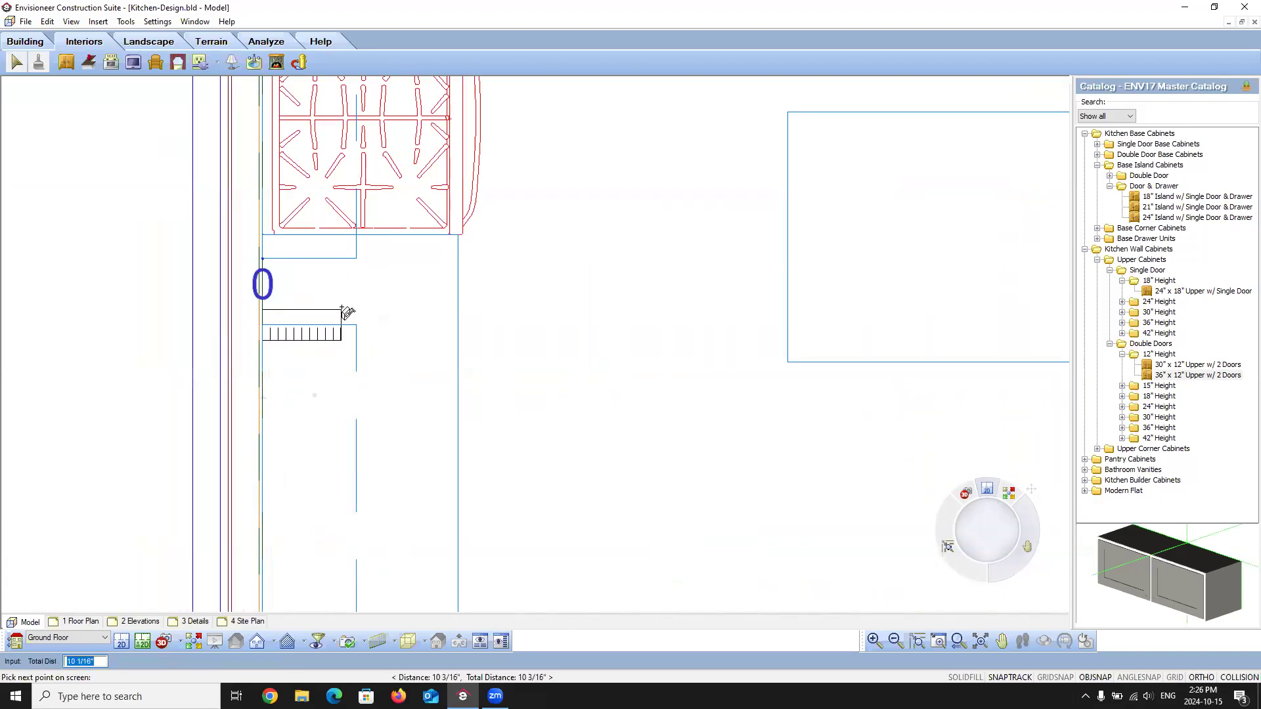
{"action": "key", "text": "Escape"}
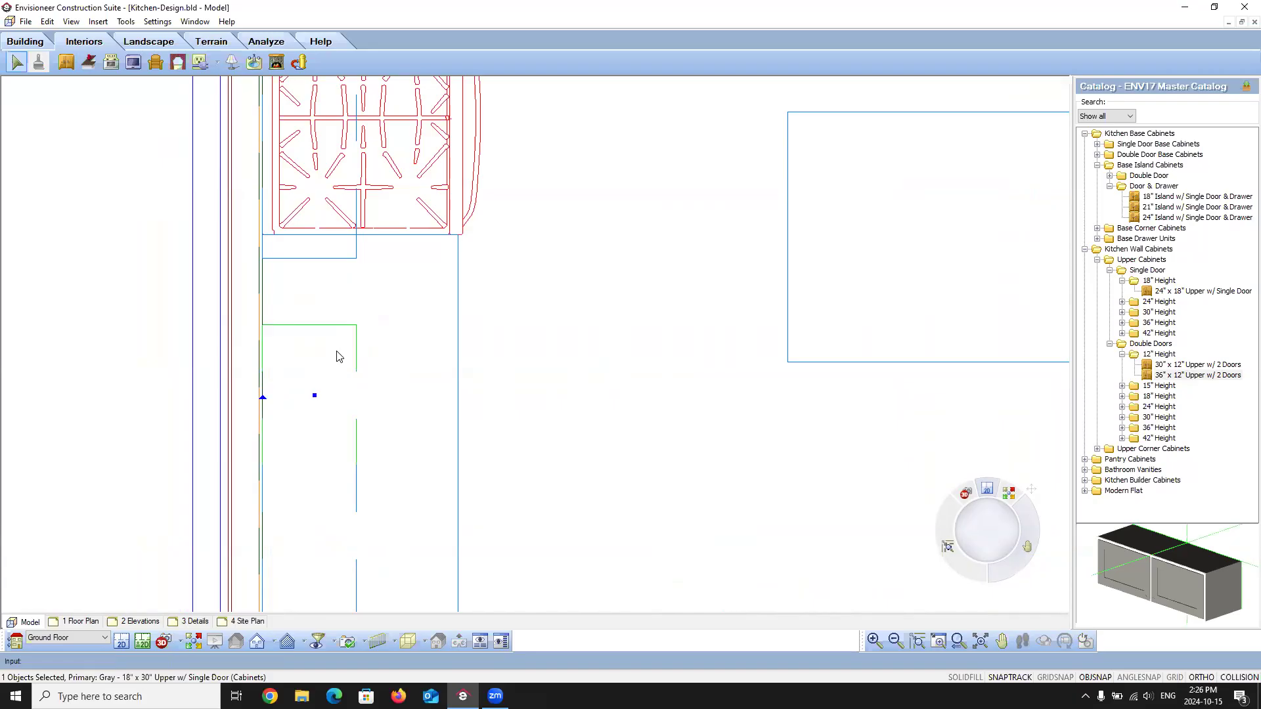
Step: Set the 18" x 30" upper cabinet's width to 2'-2 1/2" and change it to the double-door Type 2
{"action": "right_click", "coordinate": [339, 357]}
{"action": "left_click", "coordinate": [388, 393]}
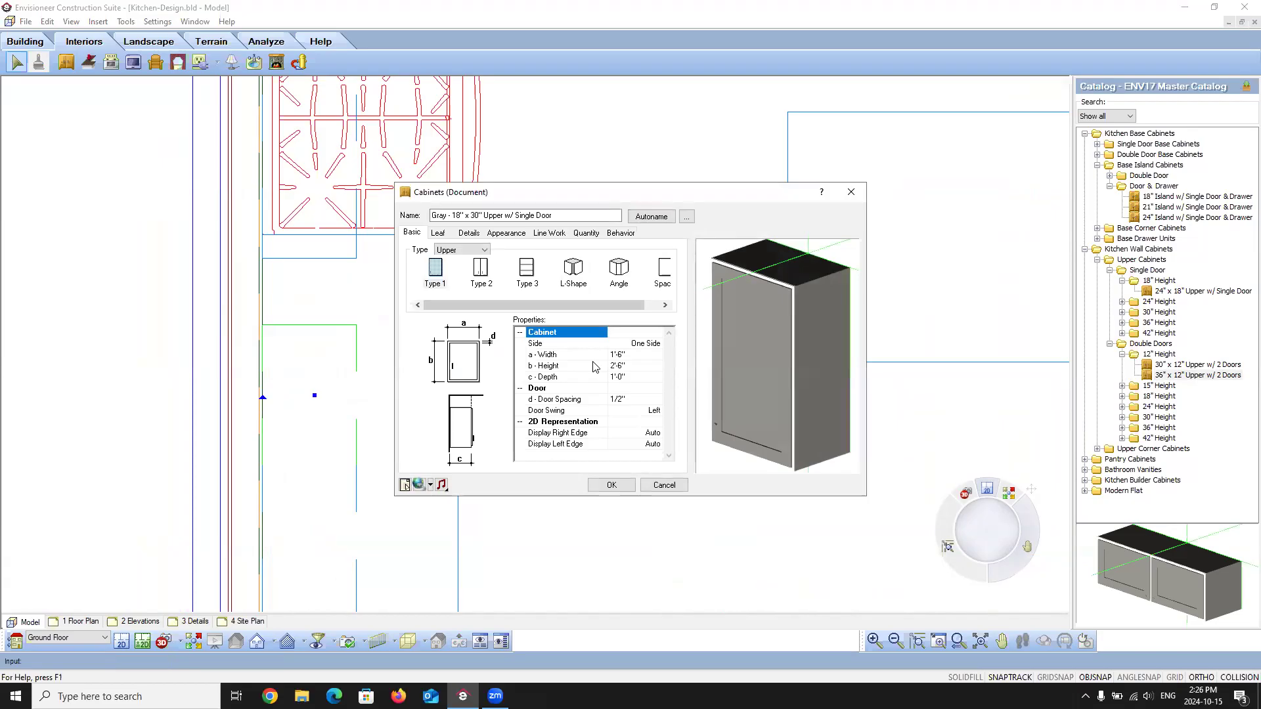
{"action": "left_click", "coordinate": [624, 356]}
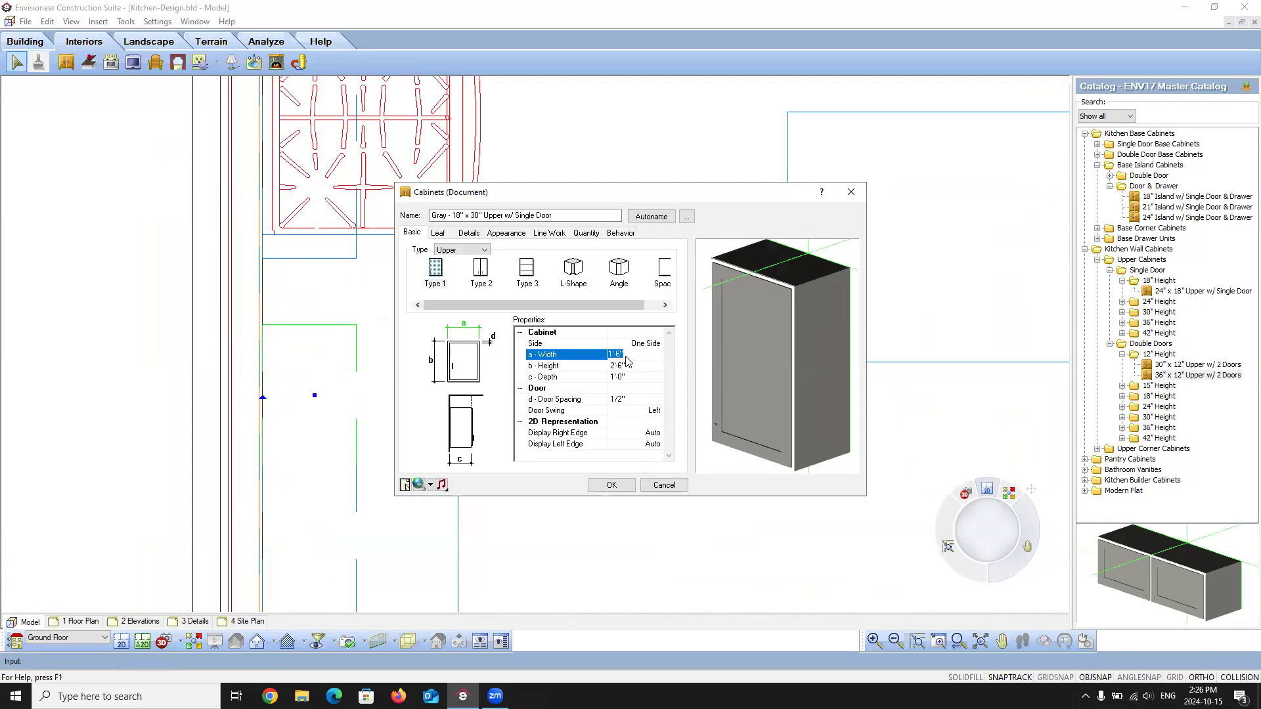
{"action": "type", "text": "2"}
{"action": "left_click", "coordinate": [631, 366]}
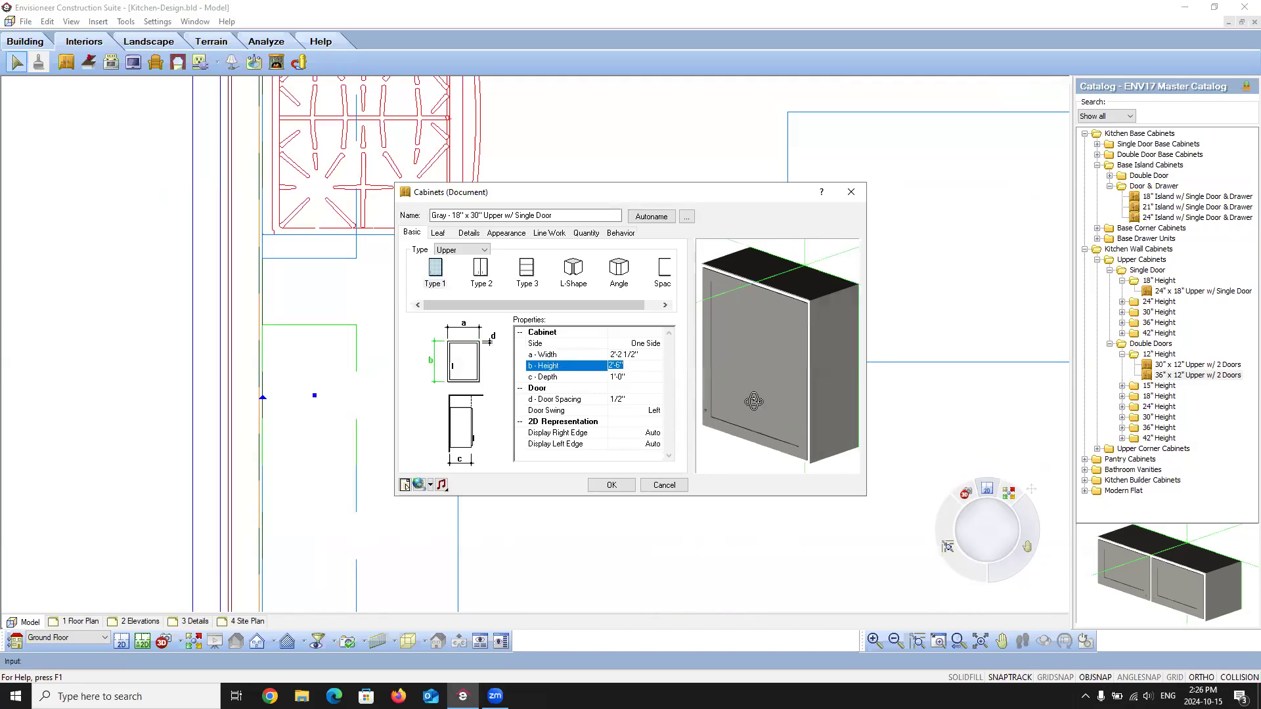
{"action": "left_click", "coordinate": [480, 269]}
{"action": "left_click_drag", "start_coordinate": [711, 392], "coordinate": [746, 387]}
Step: Rename the widened cabinet as Gray - 26" x 30" Upper w/ Single Door and apply its properties
{"action": "left_click", "coordinate": [476, 217]}
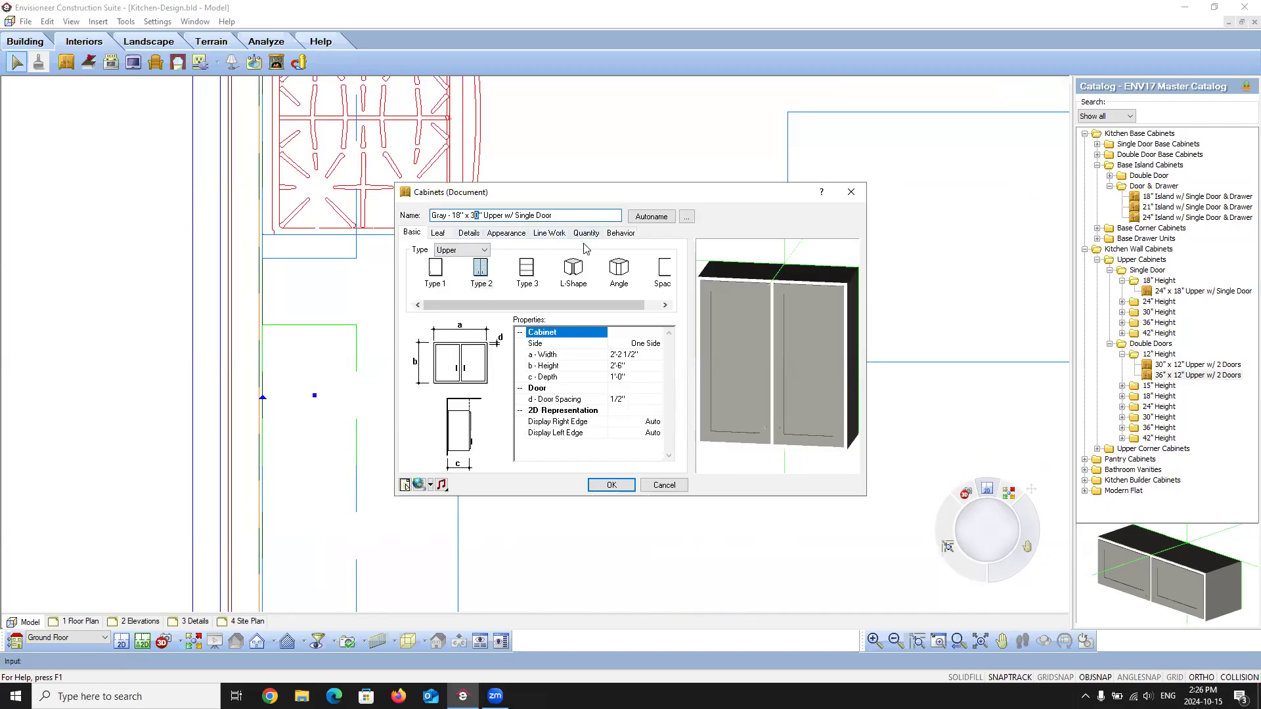
{"action": "left_click", "coordinate": [453, 216]}
{"action": "key", "text": "BackSpace"}
{"action": "key", "text": "BackSpace"}
{"action": "type", "text": "26"}
{"action": "left_click", "coordinate": [611, 486]}
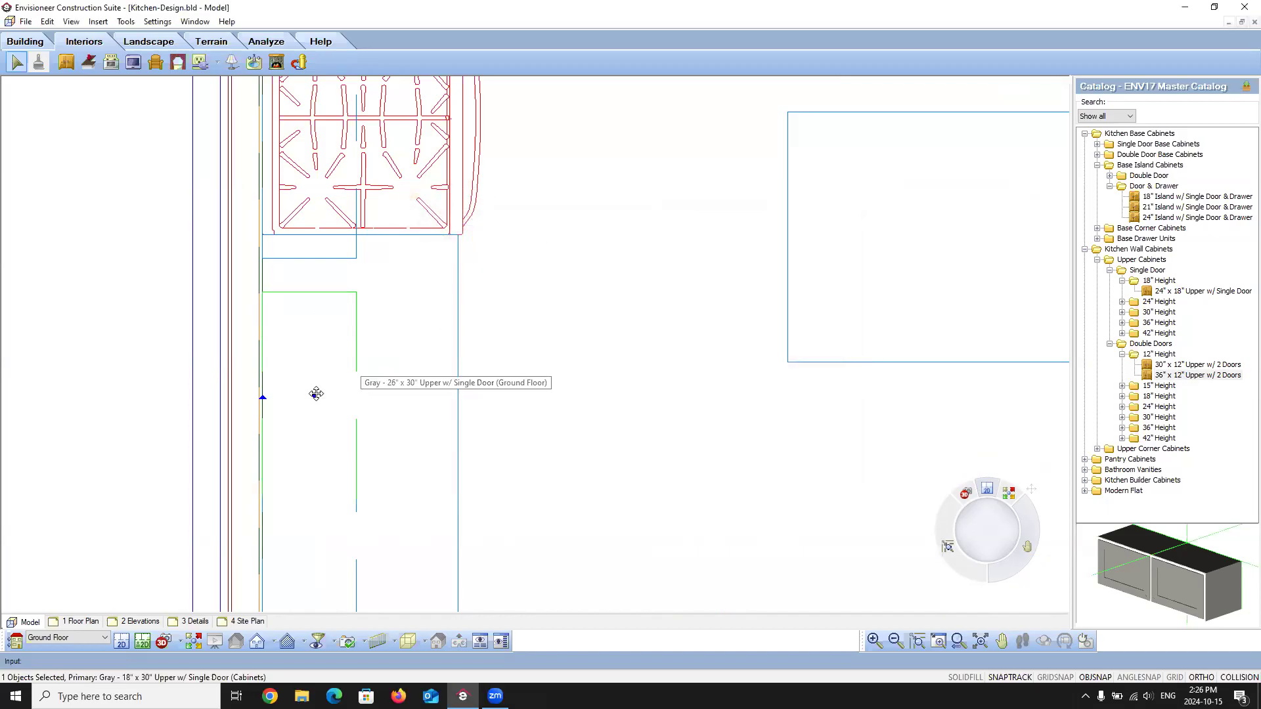
Step: Reposition the 26" x 30" upper against the wall directly beside the over-range cabinet, shifting the 36" x 12" upper aside and back over the range
{"action": "left_click", "coordinate": [325, 345]}
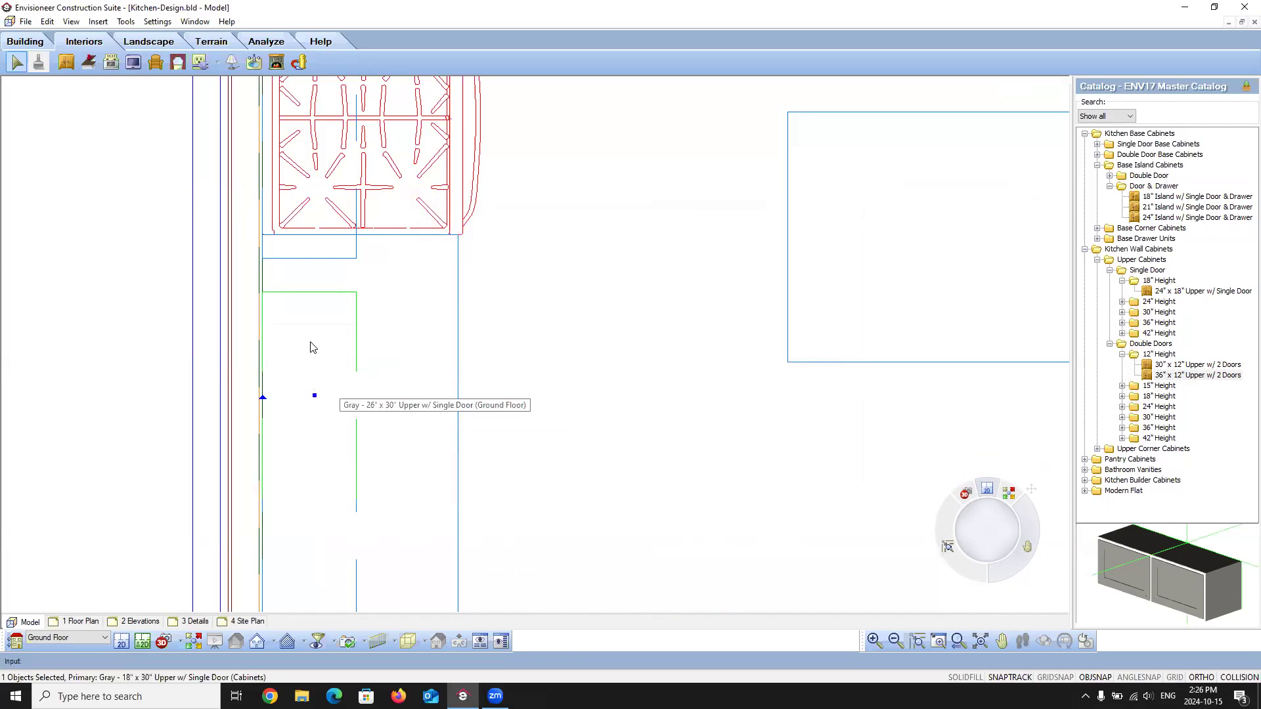
{"action": "scroll", "coordinate": [332, 451], "scroll_direction": "down", "scroll_amount": 5}
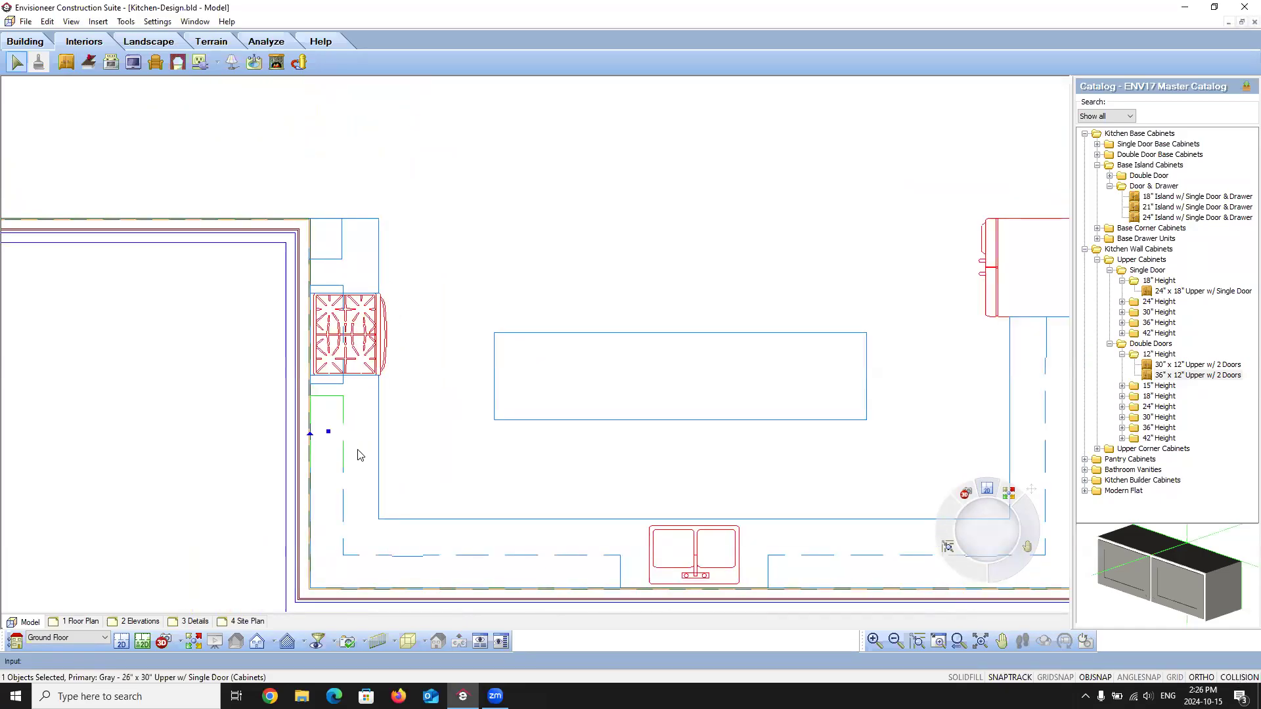
{"action": "left_click", "coordinate": [328, 432]}
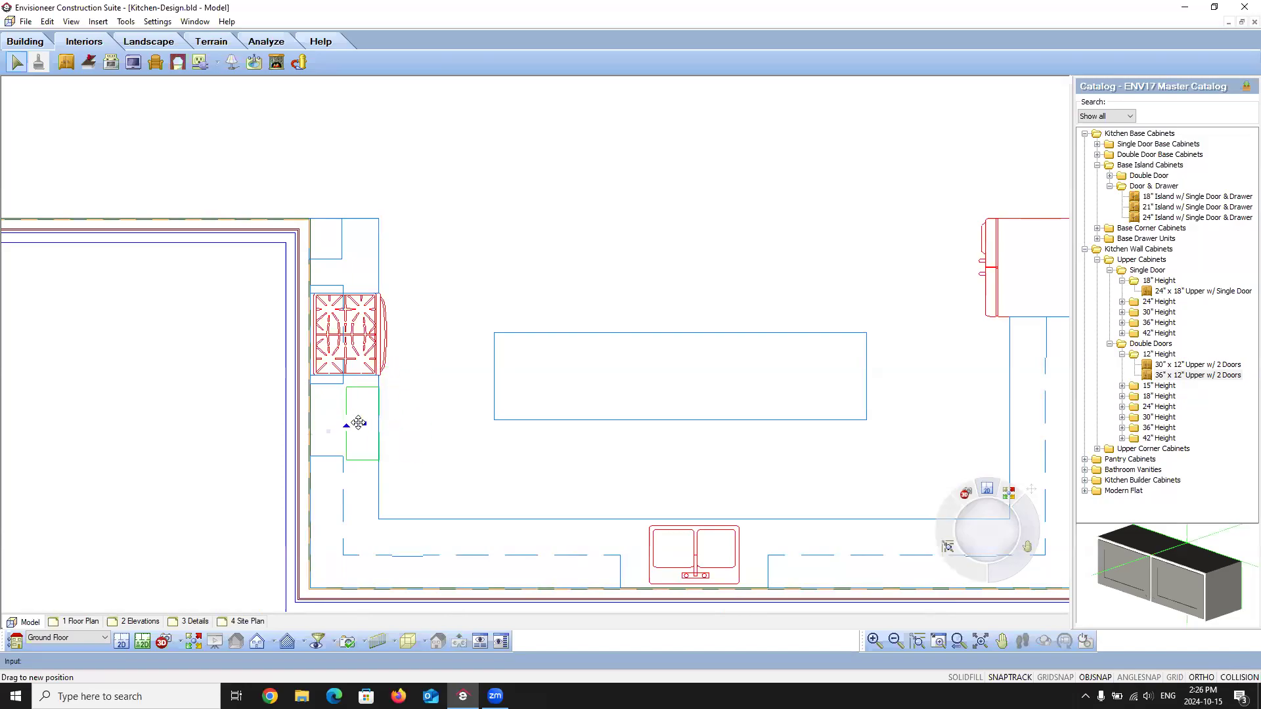
{"action": "left_click", "coordinate": [358, 417]}
{"action": "scroll", "coordinate": [342, 444], "scroll_direction": "up", "scroll_amount": 3}
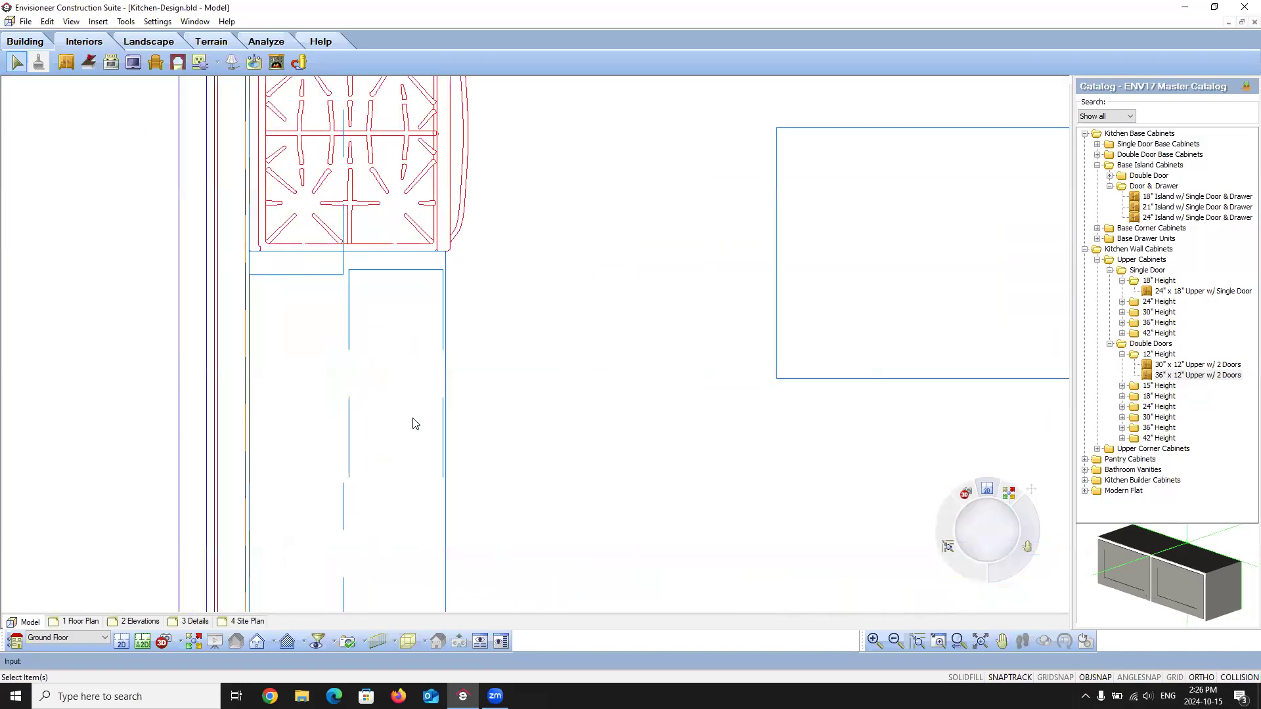
{"action": "scroll", "coordinate": [412, 424], "scroll_direction": "down", "scroll_amount": 3}
{"action": "left_click", "coordinate": [349, 280]}
{"action": "left_click_drag", "start_coordinate": [348, 281], "coordinate": [562, 210]}
{"action": "left_click", "coordinate": [407, 402]}
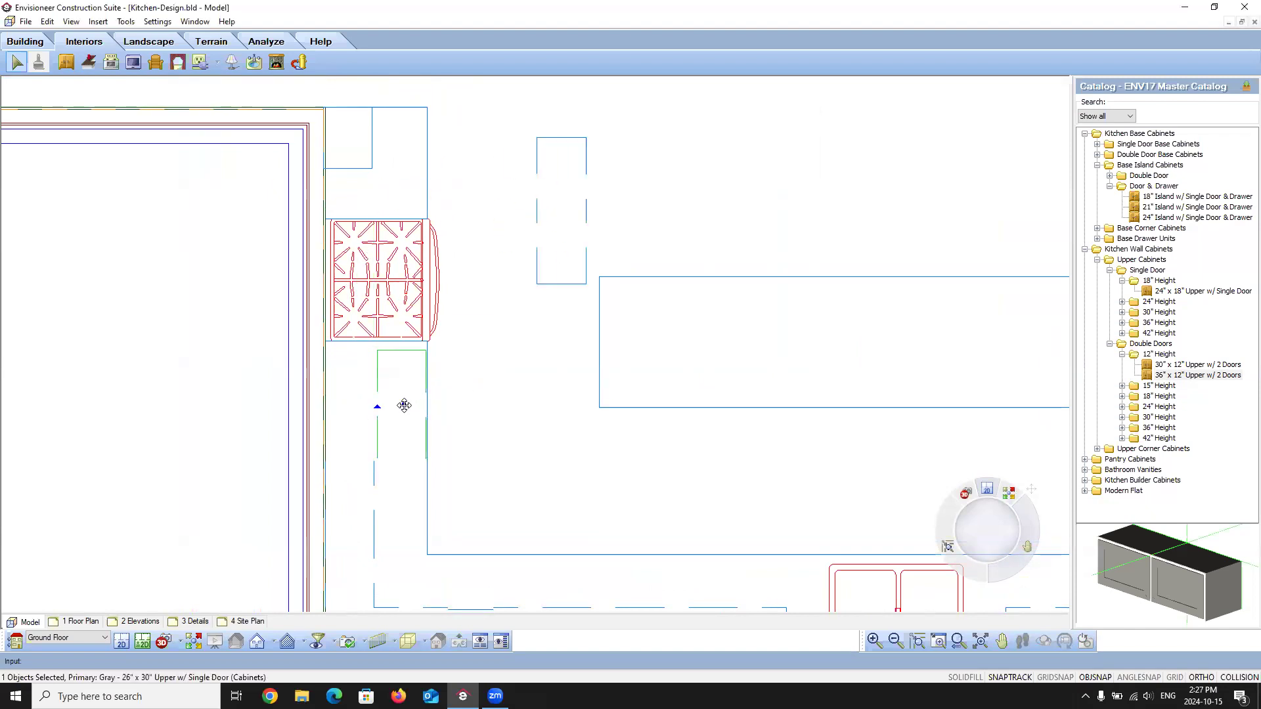
{"action": "left_click", "coordinate": [567, 223]}
{"action": "left_click_drag", "start_coordinate": [568, 224], "coordinate": [335, 274]}
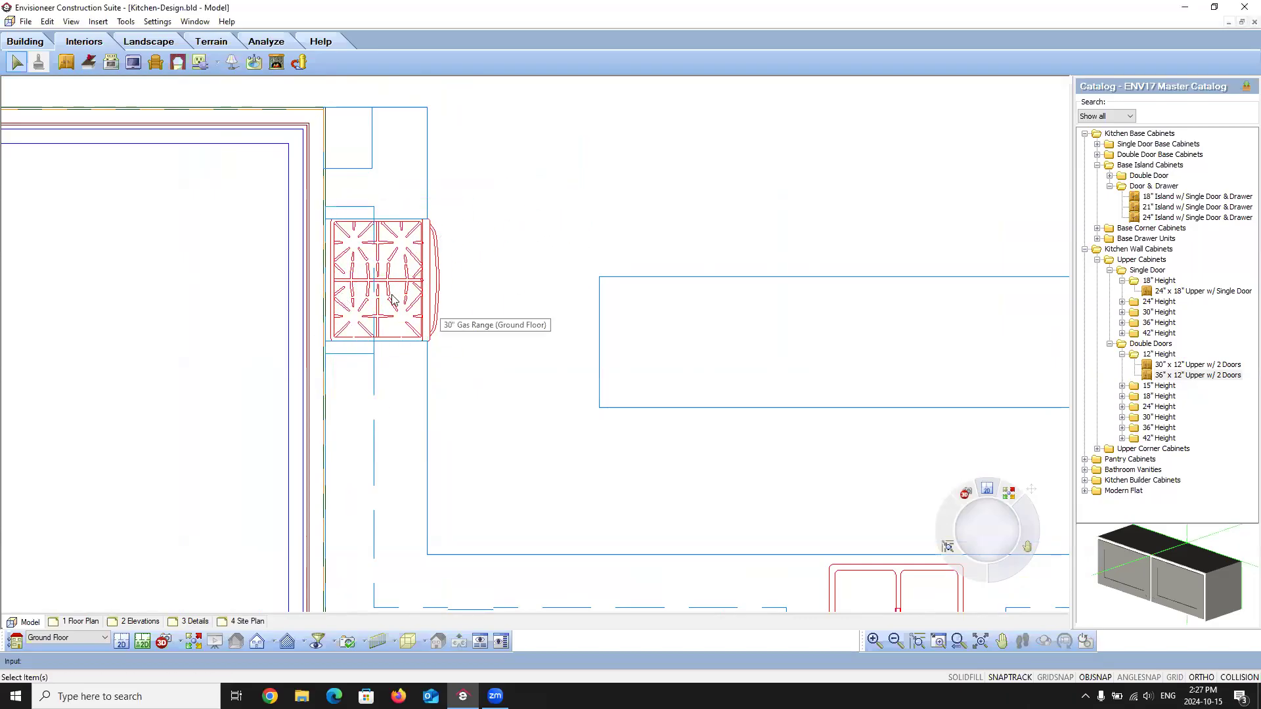
{"action": "mouse_move", "coordinate": [353, 293]}
{"action": "left_mouse_down"}
{"action": "mouse_move", "coordinate": [365, 293]}
{"action": "mouse_move", "coordinate": [353, 293]}
{"action": "left_mouse_up"}
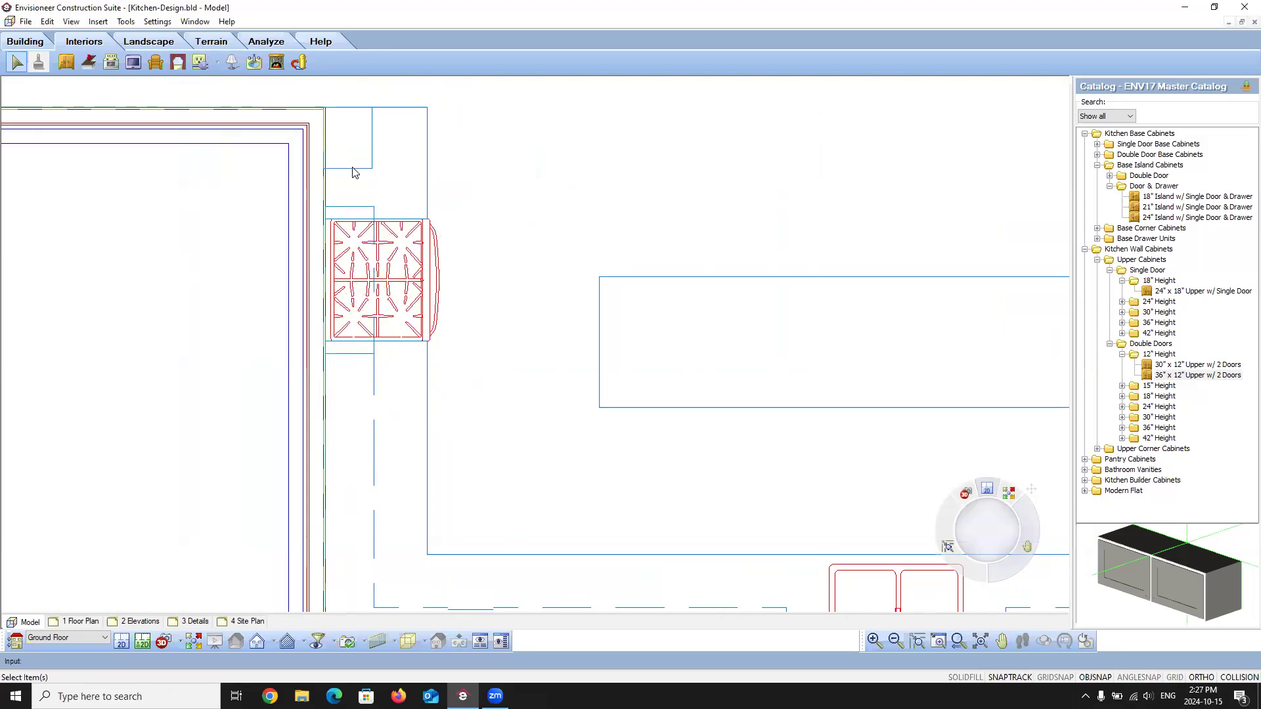
Step: Measure the gap between the over-range cabinet and the 1'-3" upper cabinet at the open end of the wall
{"action": "scroll", "coordinate": [370, 207], "scroll_direction": "down", "scroll_amount": 2}
{"action": "scroll", "coordinate": [339, 253], "scroll_direction": "up", "scroll_amount": 3}
{"action": "scroll", "coordinate": [329, 243], "scroll_direction": "down", "scroll_amount": 1}
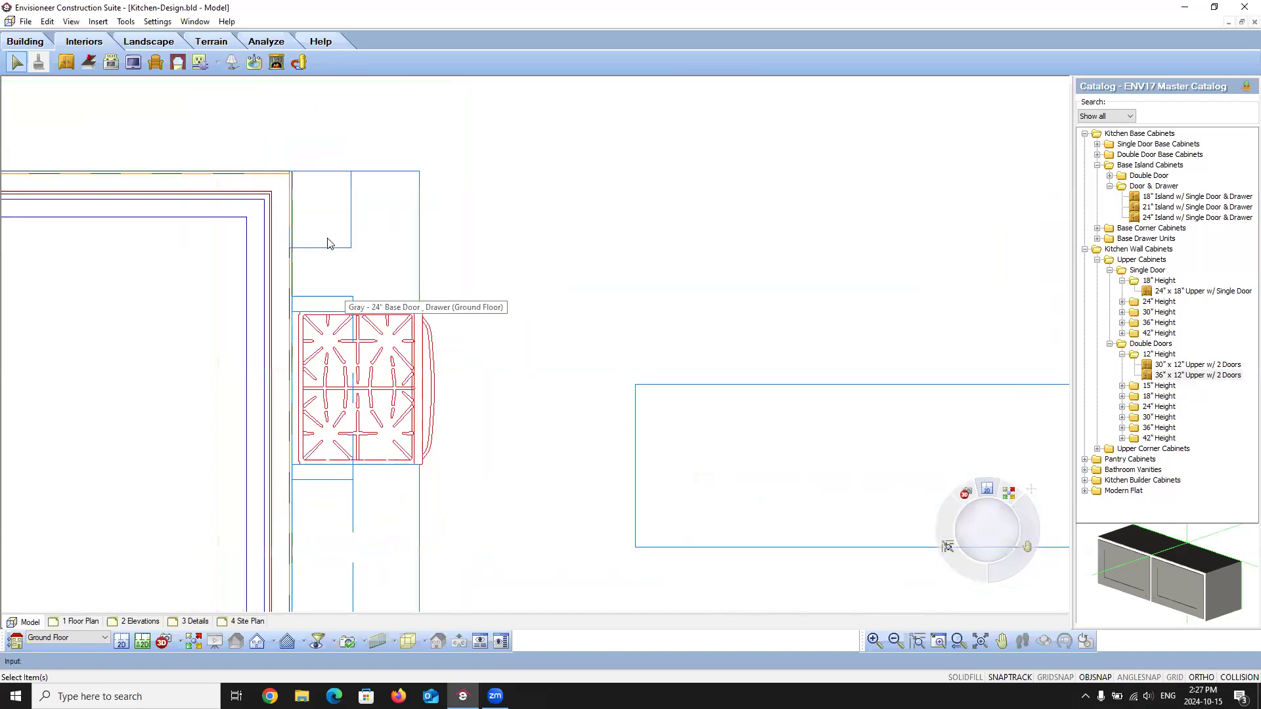
{"action": "scroll", "coordinate": [335, 243], "scroll_direction": "up", "scroll_amount": 2}
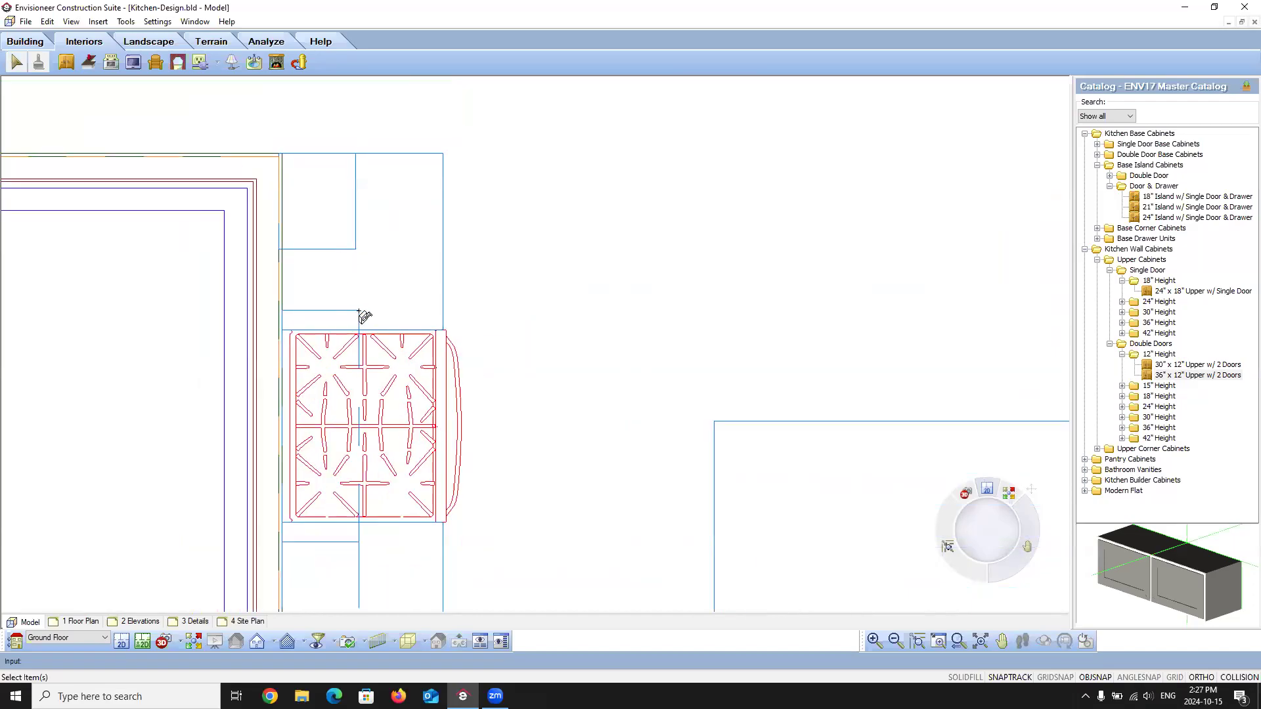
{"action": "left_click", "coordinate": [284, 310]}
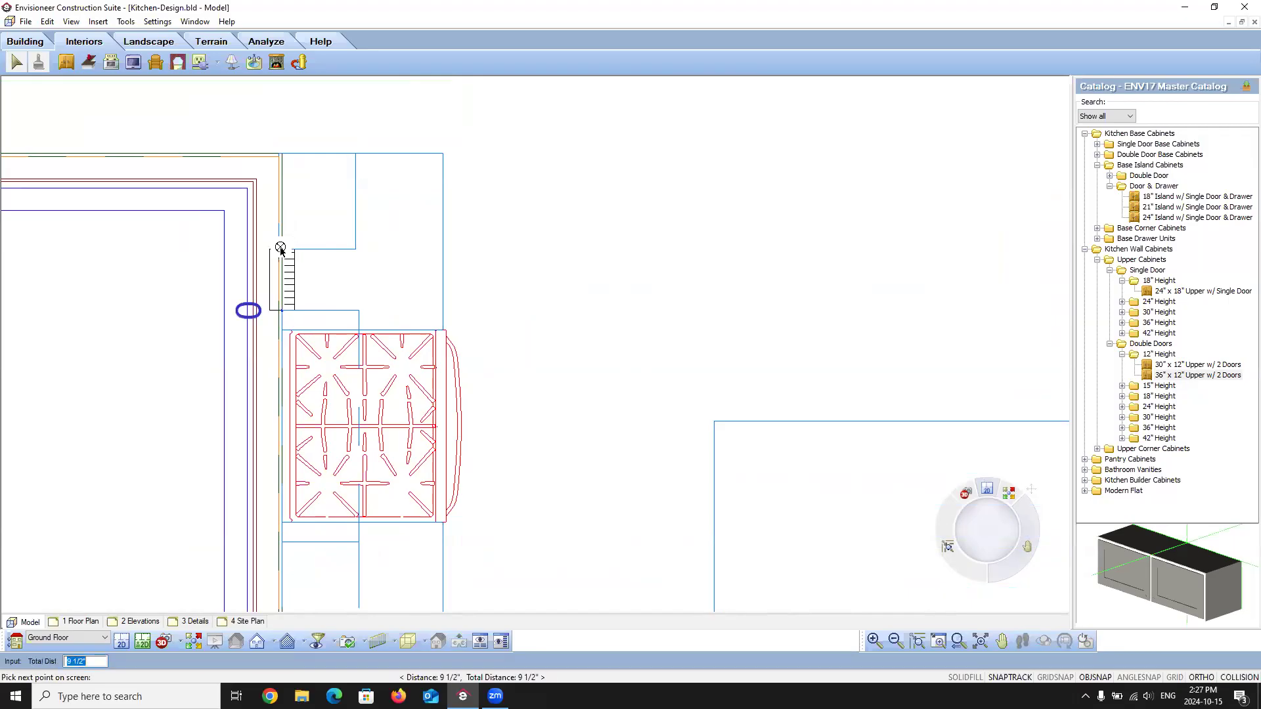
{"action": "key", "text": "Escape"}
Step: Check the properties of the 1'-3" x 2'-6" upper cabinet beside the range and delete that cabinet
{"action": "left_click", "coordinate": [341, 247]}
{"action": "right_click", "coordinate": [341, 247]}
{"action": "left_click", "coordinate": [368, 280]}
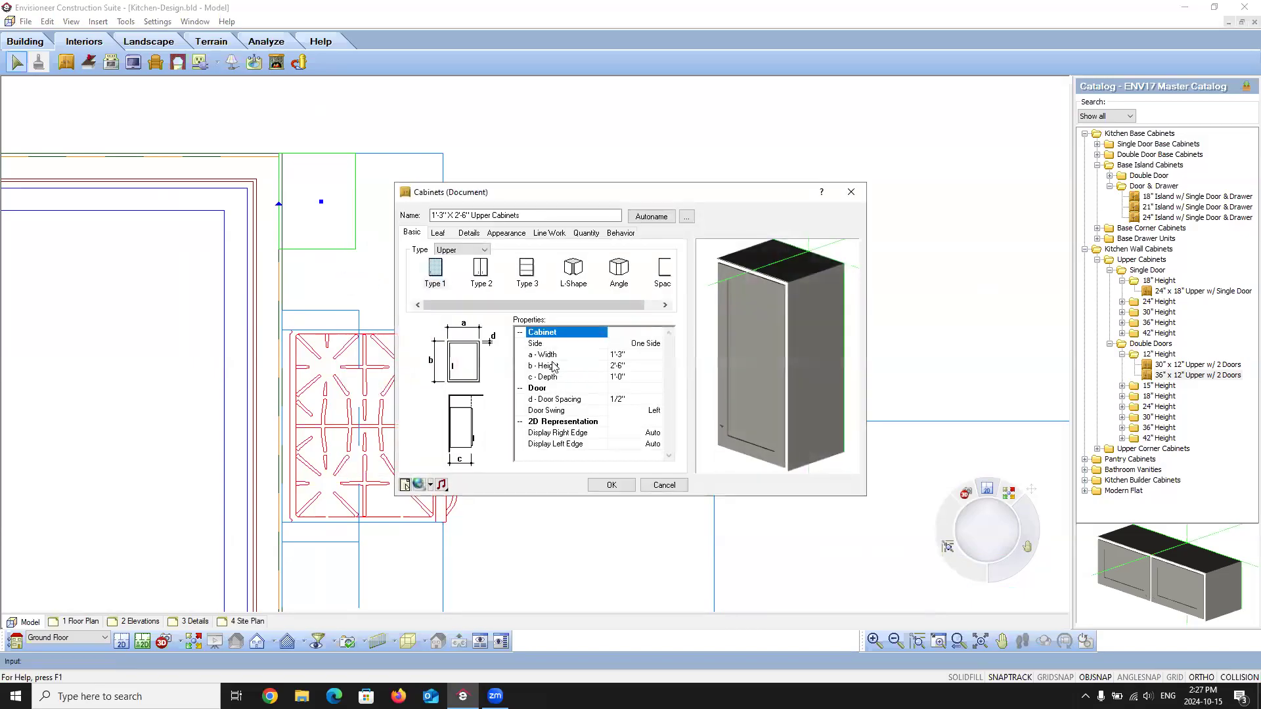
{"action": "left_click", "coordinate": [664, 485]}
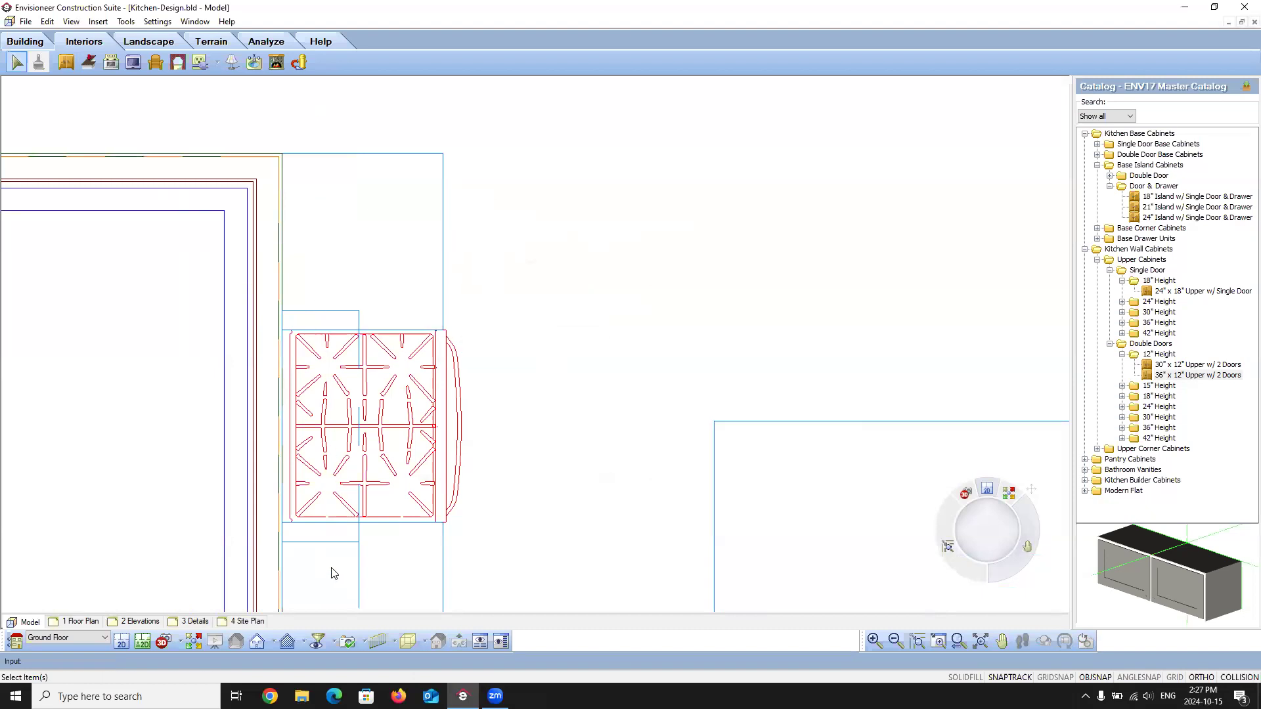
Step: Duplicate the 26" x 30" upper cabinet to the other side of the range, against the over-range cabinet
{"action": "scroll", "coordinate": [334, 525], "scroll_direction": "down", "scroll_amount": 3}
{"action": "right_click", "coordinate": [335, 494]}
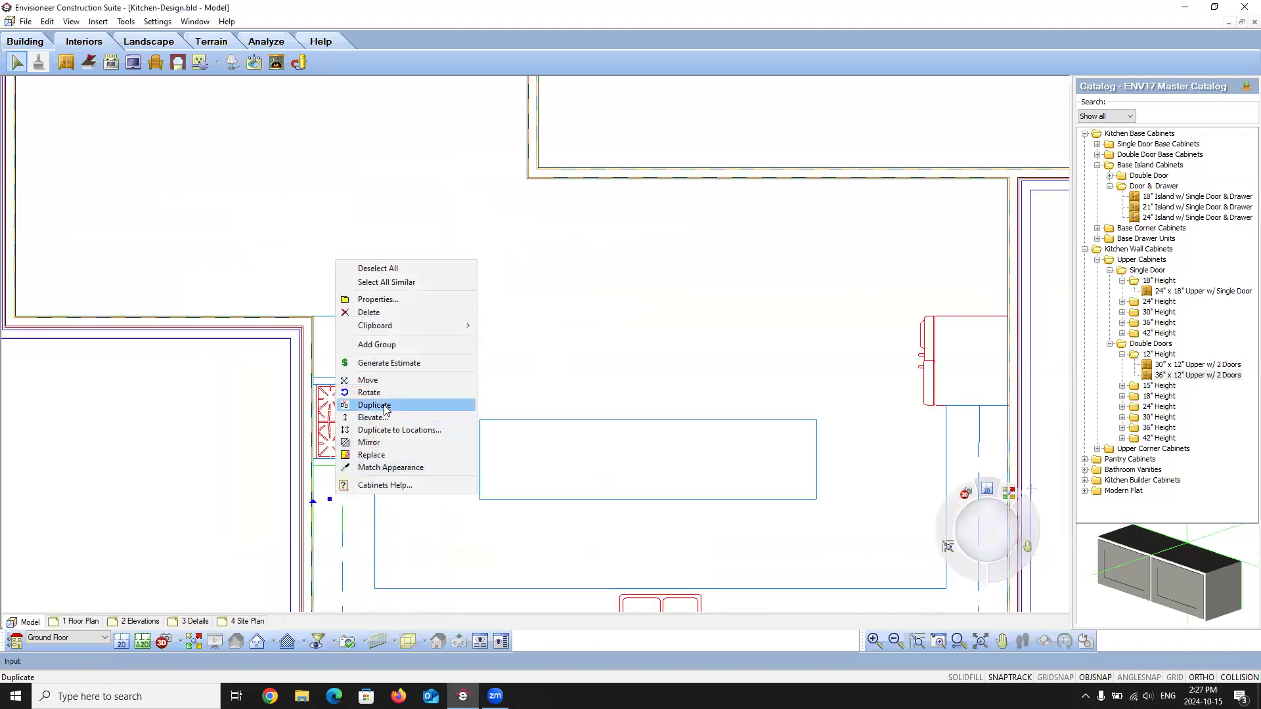
{"action": "left_click", "coordinate": [374, 405]}
{"action": "left_click", "coordinate": [314, 532]}
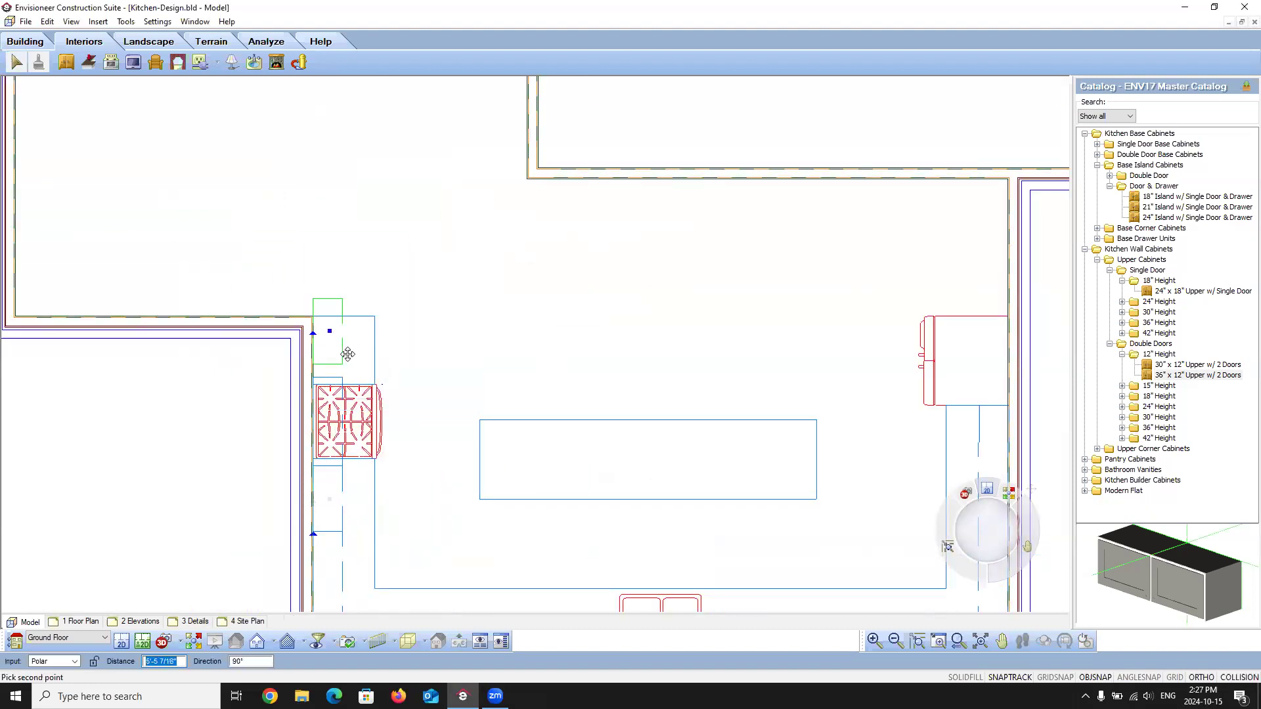
{"action": "left_click", "coordinate": [320, 384]}
{"action": "scroll", "coordinate": [316, 535], "scroll_direction": "up", "scroll_amount": 2}
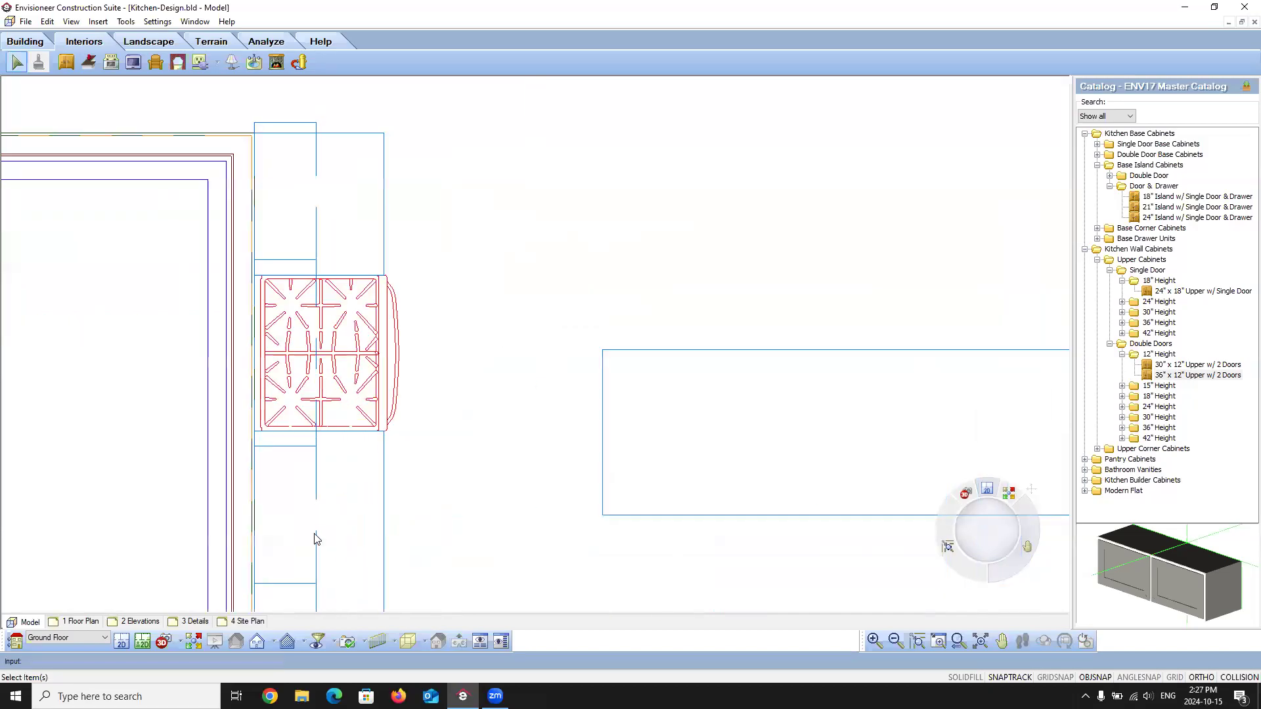
Step: Set the width of the duplicated upper cabinet at the open end of the range wall to 2'-1"
{"action": "scroll", "coordinate": [284, 488], "scroll_direction": "down", "scroll_amount": 3}
{"action": "scroll", "coordinate": [299, 496], "scroll_direction": "down", "scroll_amount": 2}
{"action": "scroll", "coordinate": [309, 368], "scroll_direction": "up", "scroll_amount": 3}
{"action": "left_click", "coordinate": [310, 372]}
{"action": "double_click", "coordinate": [311, 372]}
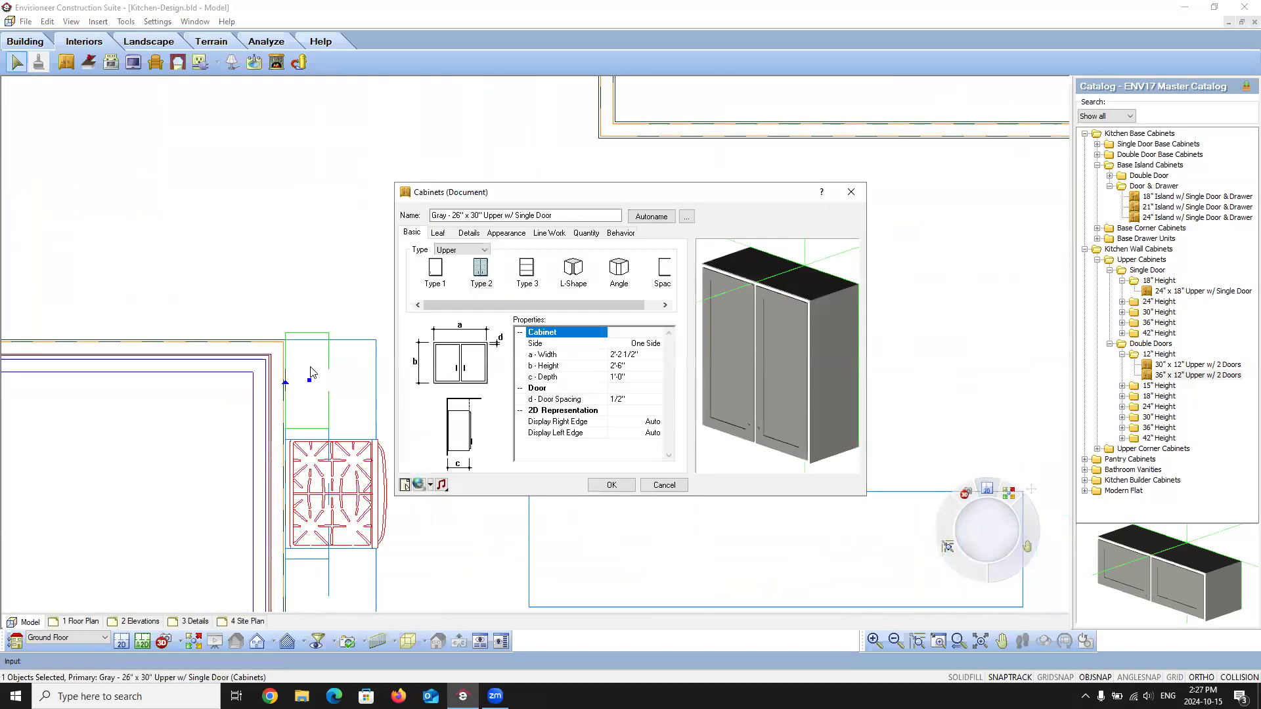
{"action": "left_click", "coordinate": [628, 354]}
{"action": "key", "text": "BackSpace"}
{"action": "key", "text": "BackSpace"}
{"action": "key", "text": "BackSpace"}
{"action": "key", "text": "BackSpace"}
{"action": "key", "text": "BackSpace"}
{"action": "key", "text": "BackSpace"}
{"action": "type", "text": "1\""}
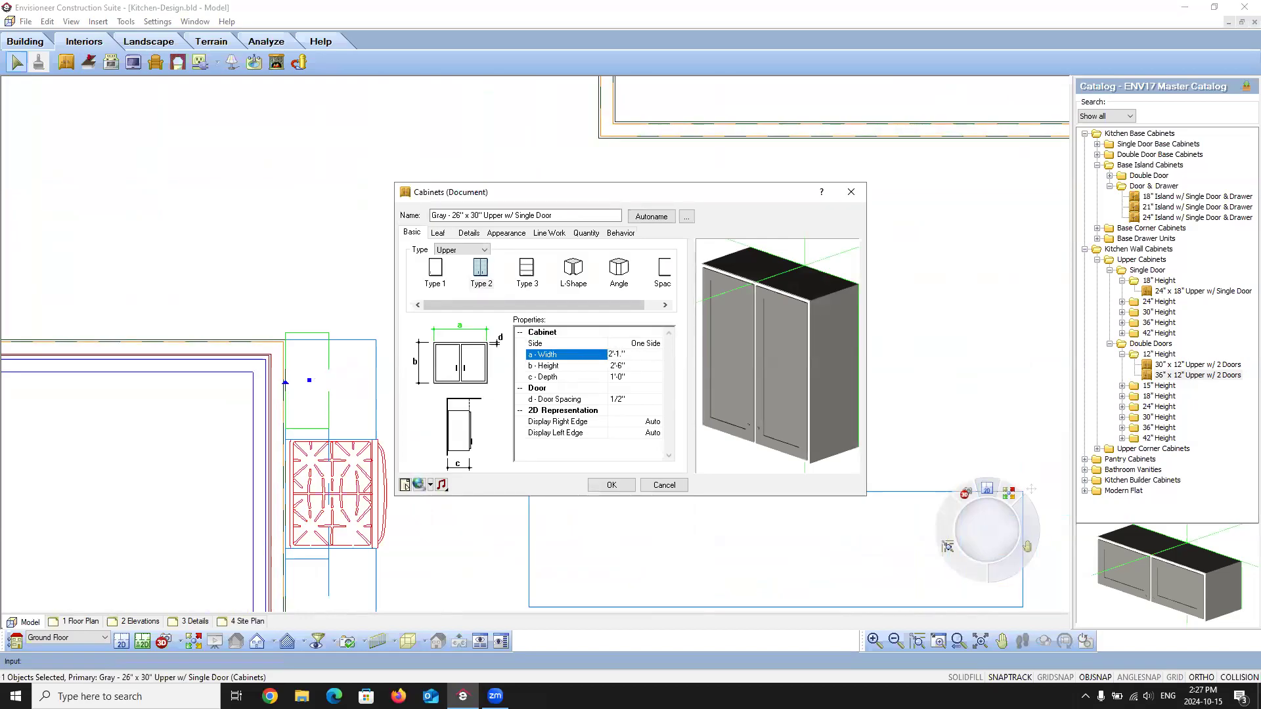
{"action": "left_click", "coordinate": [643, 368]}
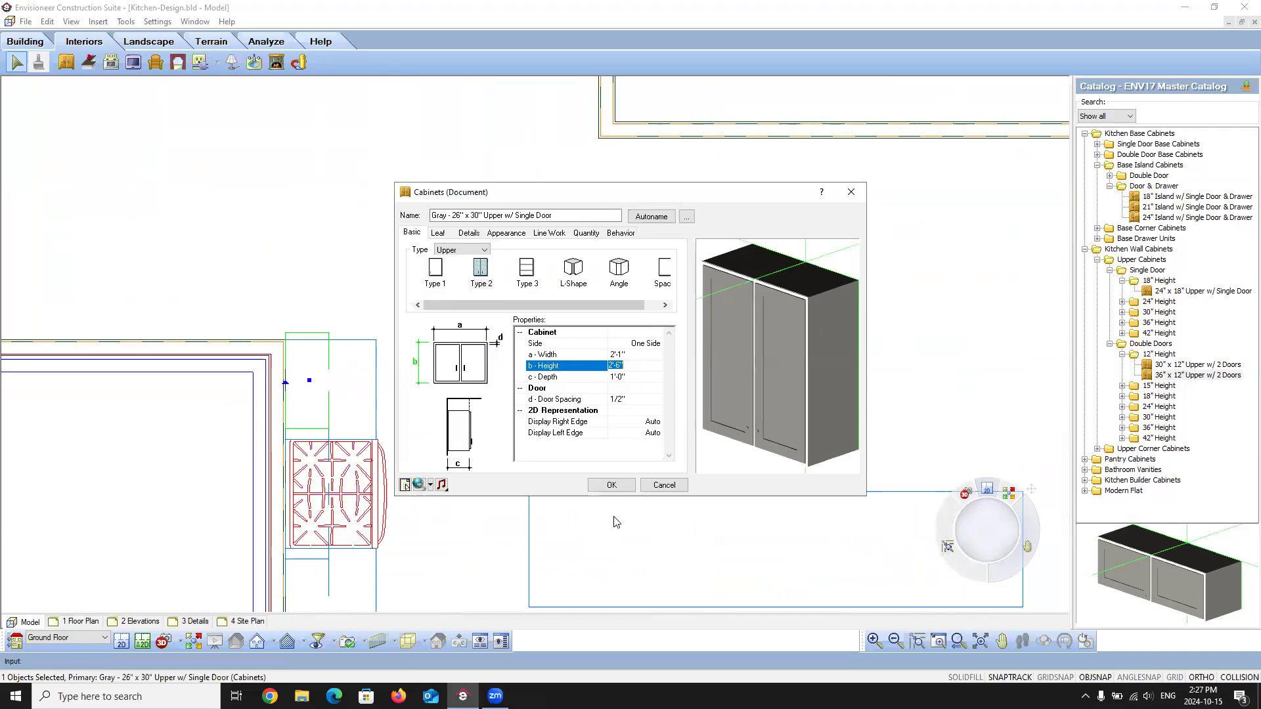
{"action": "left_click", "coordinate": [620, 486]}
Step: Reduce the duplicated upper cabinet's width slightly below 2'-1" so it ends flush with the end of the wall
{"action": "scroll", "coordinate": [308, 418], "scroll_direction": "up", "scroll_amount": 3}
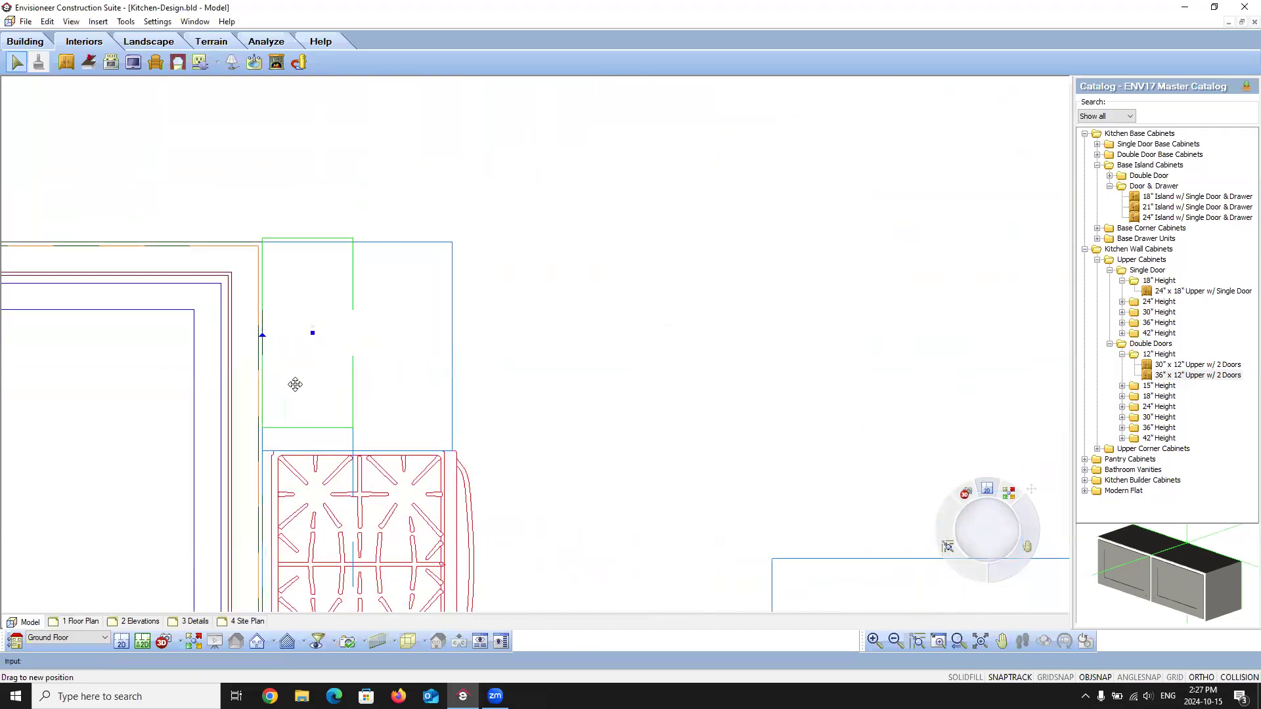
{"action": "left_click", "coordinate": [541, 341]}
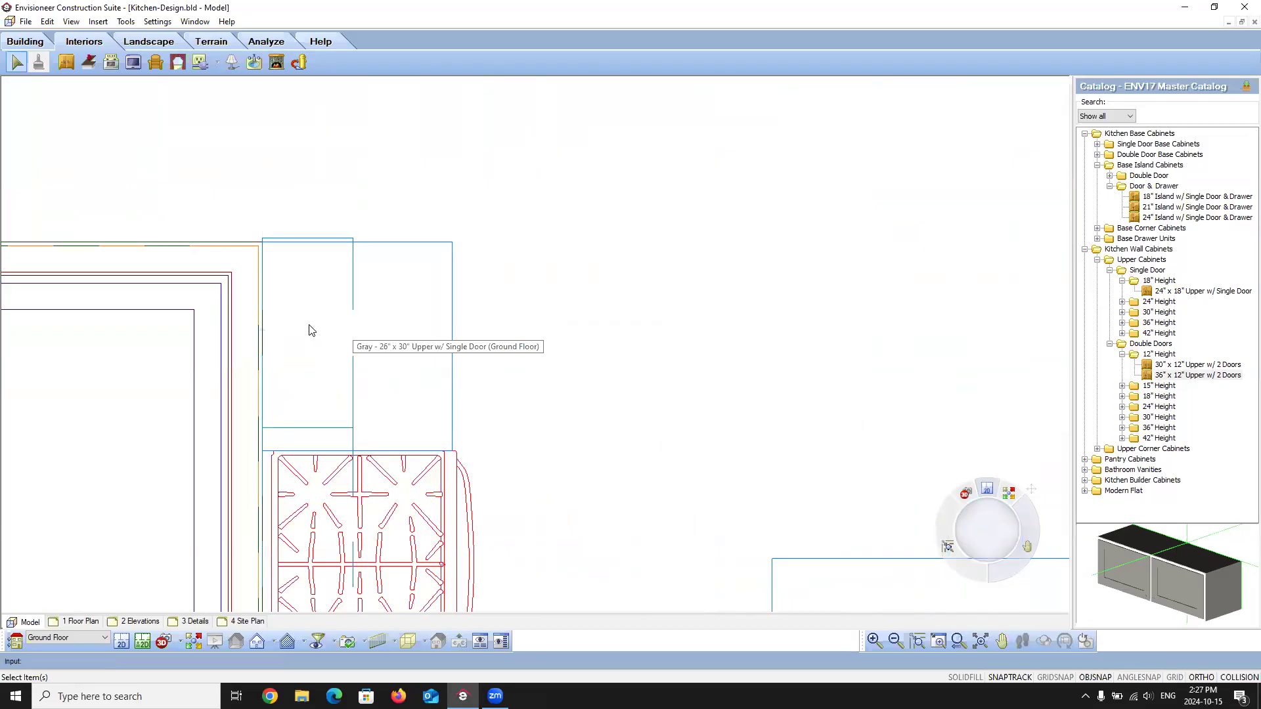
{"action": "double_click", "coordinate": [311, 330]}
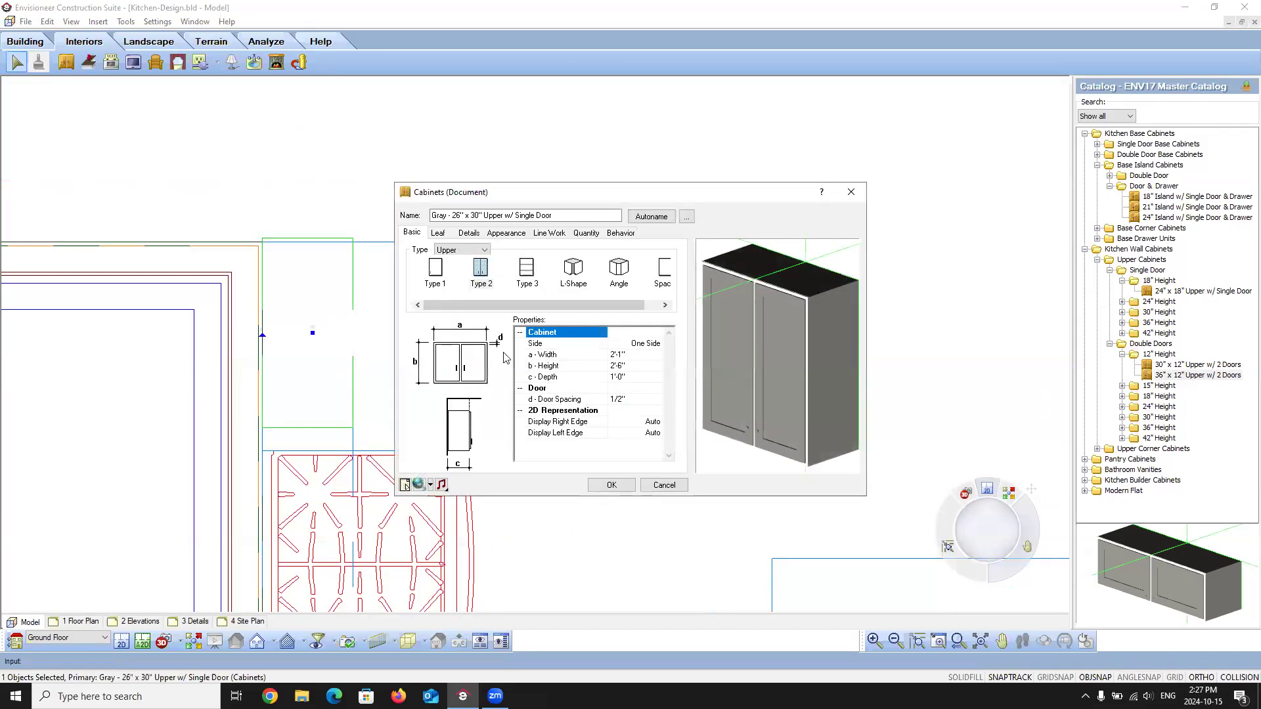
{"action": "left_click", "coordinate": [619, 356]}
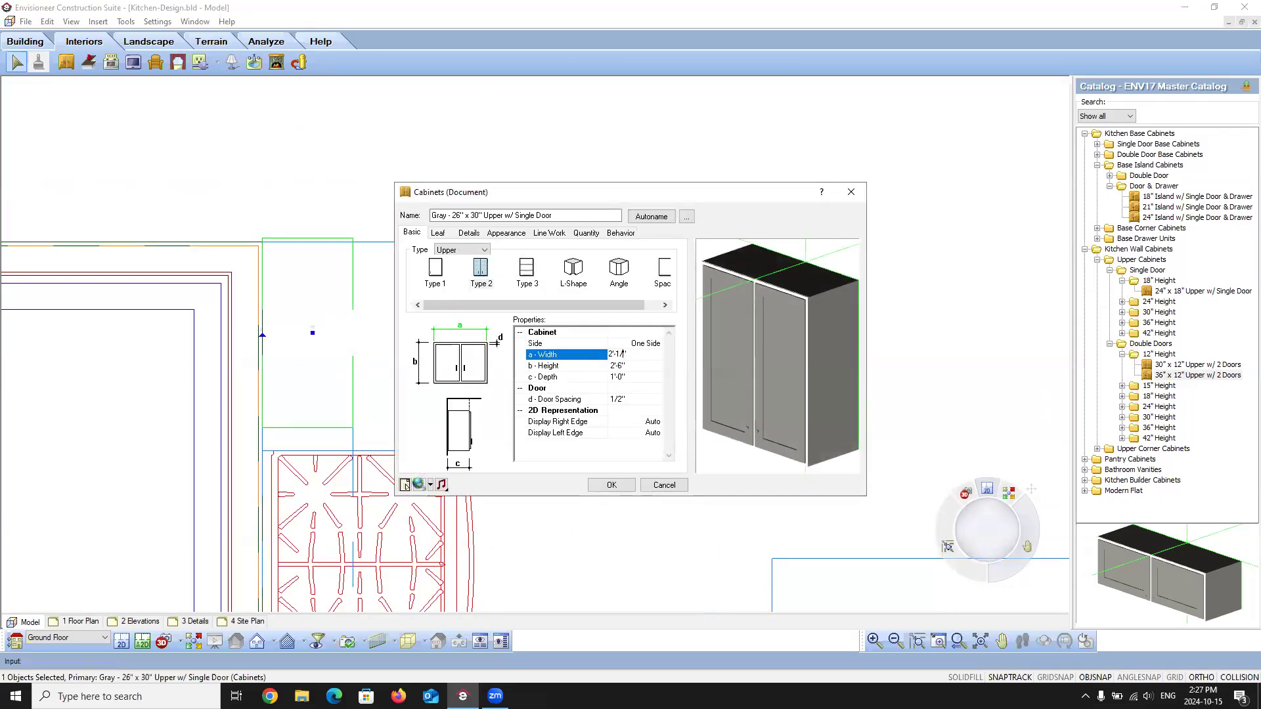
{"action": "left_click", "coordinate": [612, 485]}
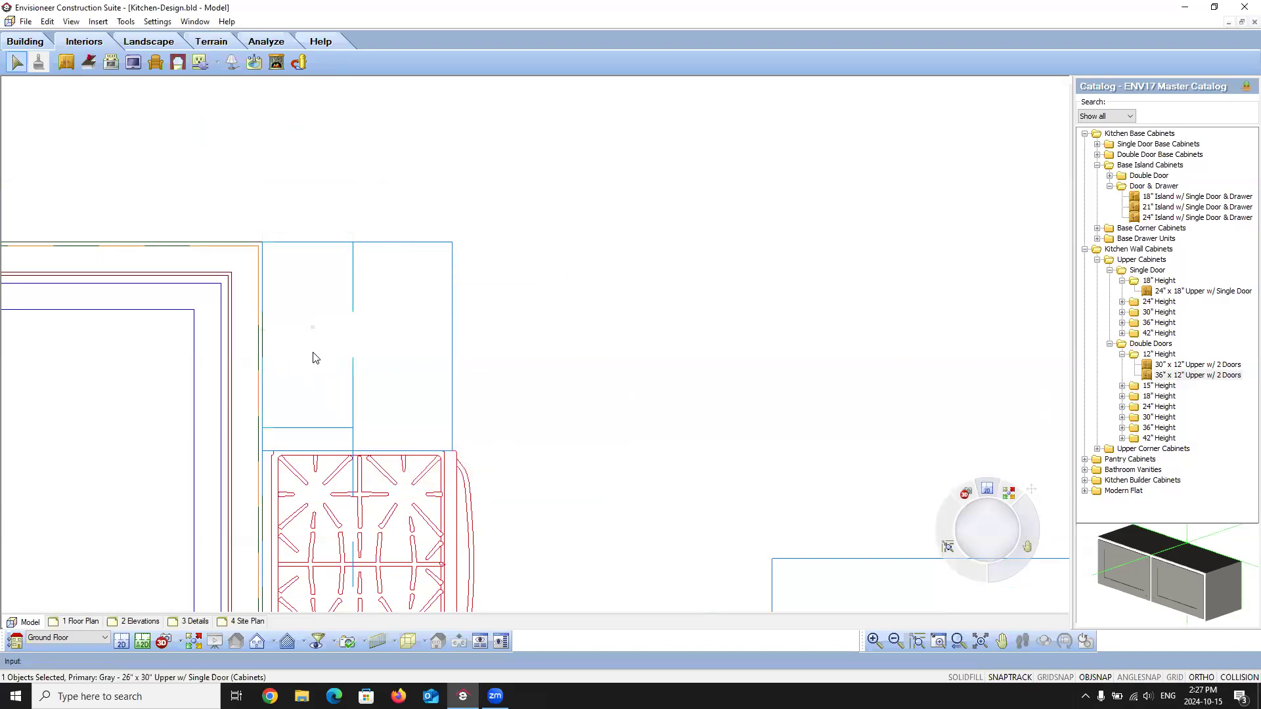
Step: Rename the duplicated cabinet as Gray - 24" x 30" Upper w/ Single Door
{"action": "double_click", "coordinate": [385, 356]}
{"action": "left_click", "coordinate": [460, 215]}
{"action": "key", "text": "BackSpace"}
{"action": "type", "text": "4"}
{"action": "left_click", "coordinate": [611, 486]}
Step: Set the elevation of the double-door cabinet above the range to 7' in the 3D view
{"action": "left_click", "coordinate": [163, 641]}
{"action": "left_click", "coordinate": [189, 623]}
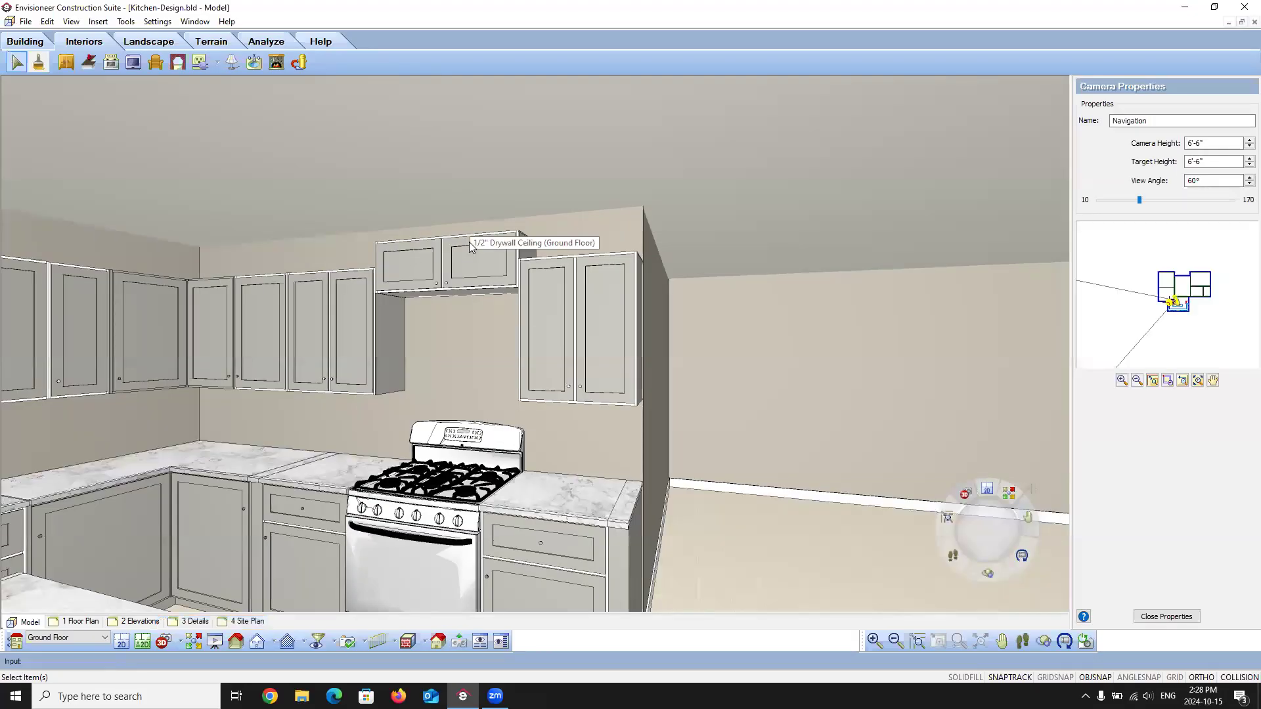
{"action": "left_click", "coordinate": [450, 262]}
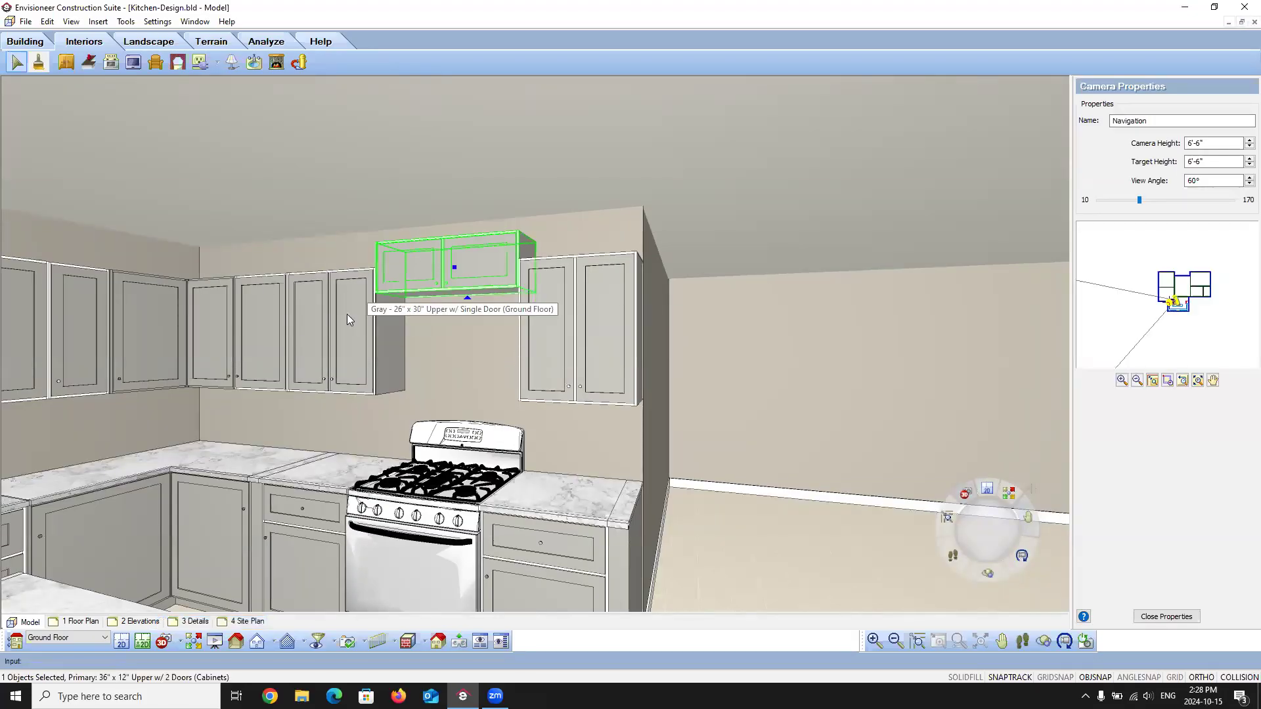
{"action": "right_click", "coordinate": [459, 260]}
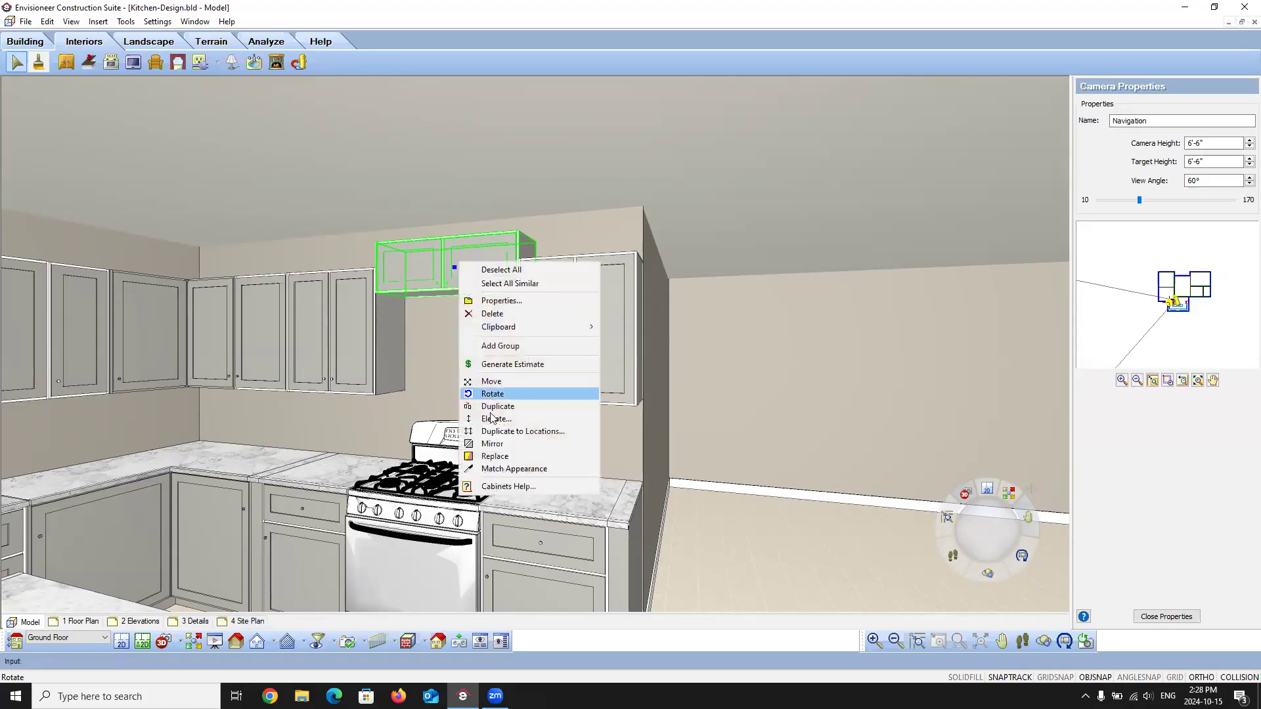
{"action": "left_click", "coordinate": [498, 420]}
{"action": "type", "text": "7'"}
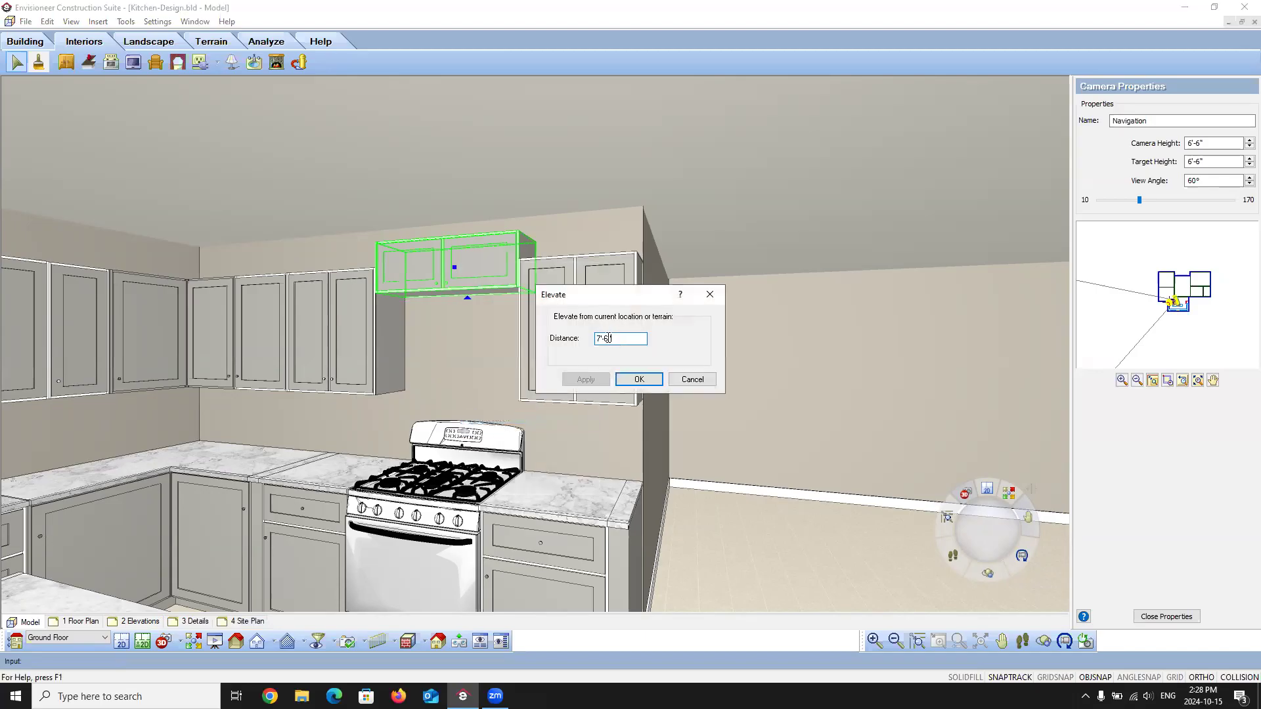
{"action": "left_click", "coordinate": [584, 379]}
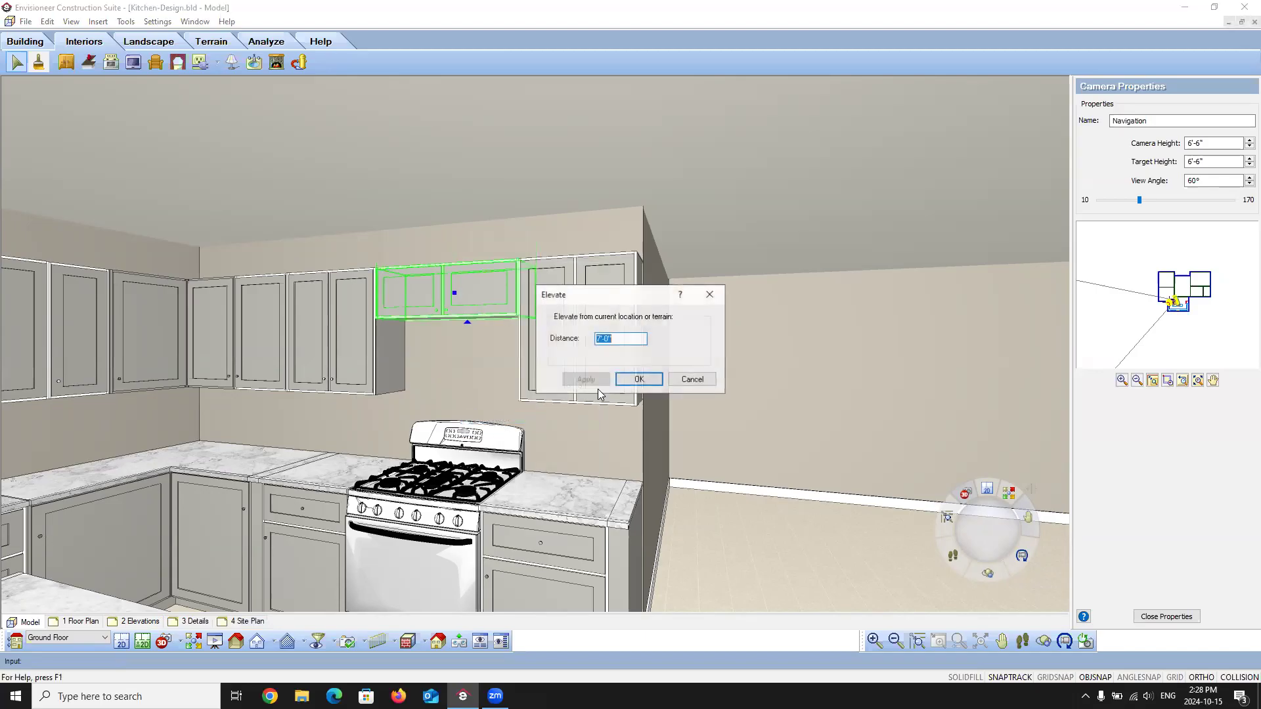
{"action": "left_click", "coordinate": [637, 379]}
{"action": "key", "text": "Escape"}
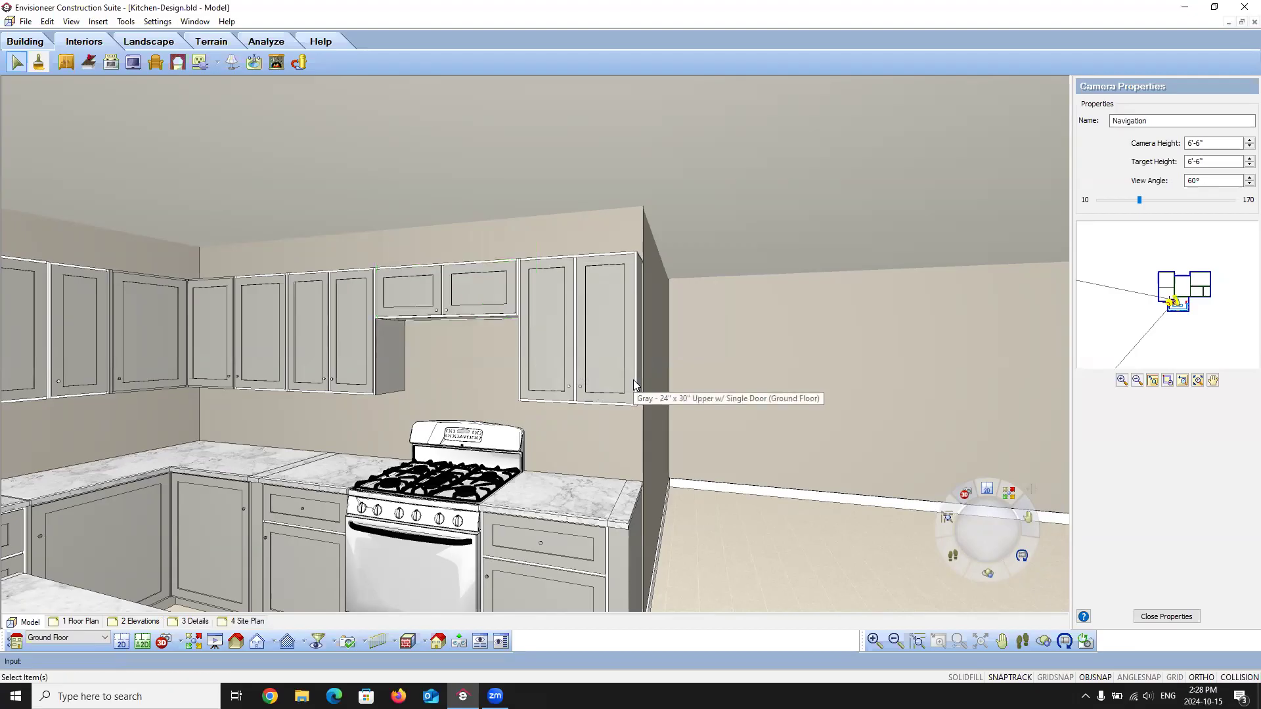
Step: Place a 36" x 12" Upper w/ 2 Doors against the wall above the refrigerator in the plan view
{"action": "left_click", "coordinate": [1023, 641]}
{"action": "left_click_drag", "start_coordinate": [779, 515], "coordinate": [509, 368]}
{"action": "right_click", "coordinate": [509, 368]}
{"action": "left_click", "coordinate": [531, 374]}
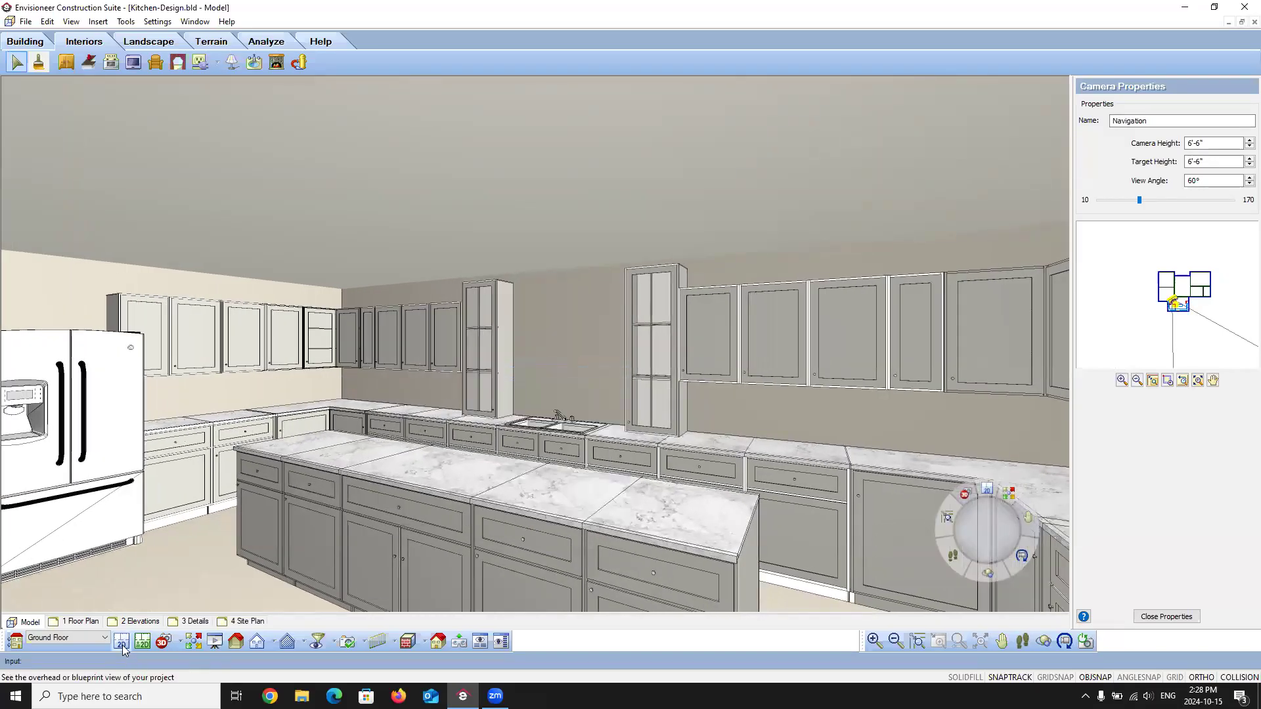
{"action": "left_click", "coordinate": [121, 641]}
{"action": "scroll", "coordinate": [449, 345], "scroll_direction": "down", "scroll_amount": 2}
{"action": "scroll", "coordinate": [449, 345], "scroll_direction": "down", "scroll_amount": 2}
{"action": "scroll", "coordinate": [741, 352], "scroll_direction": "up", "scroll_amount": 4}
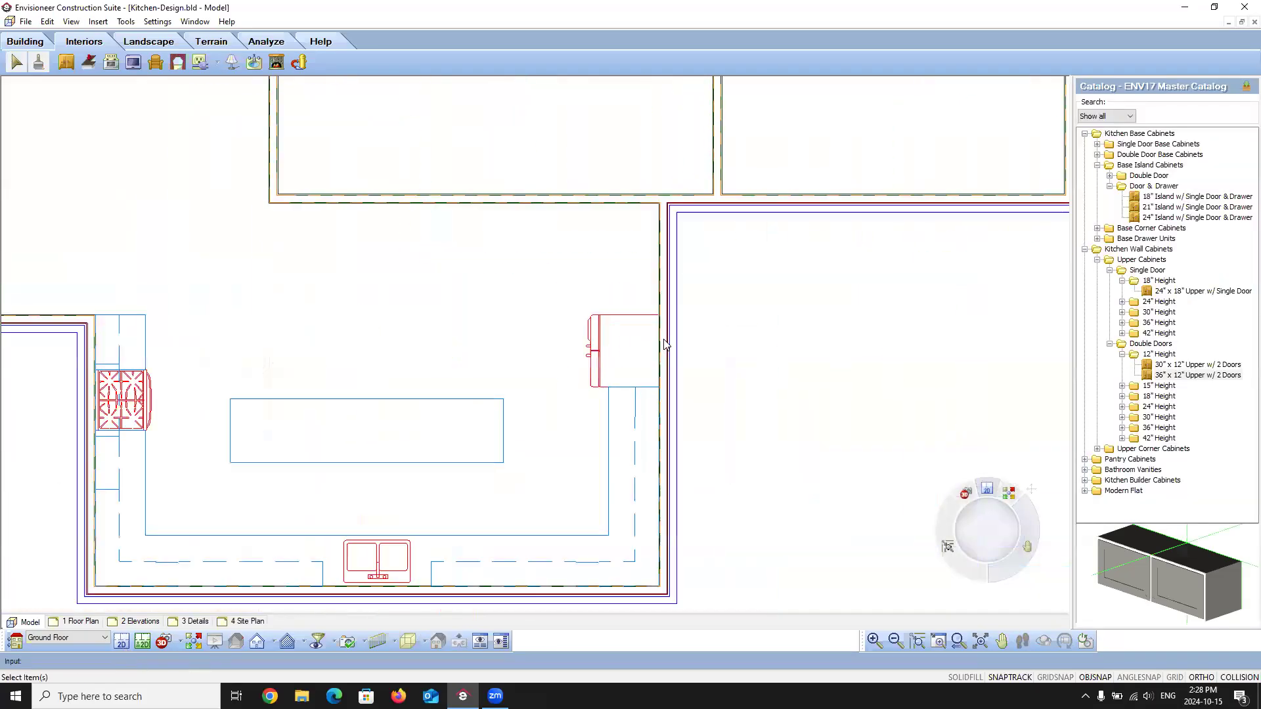
{"action": "left_click", "coordinate": [1185, 375]}
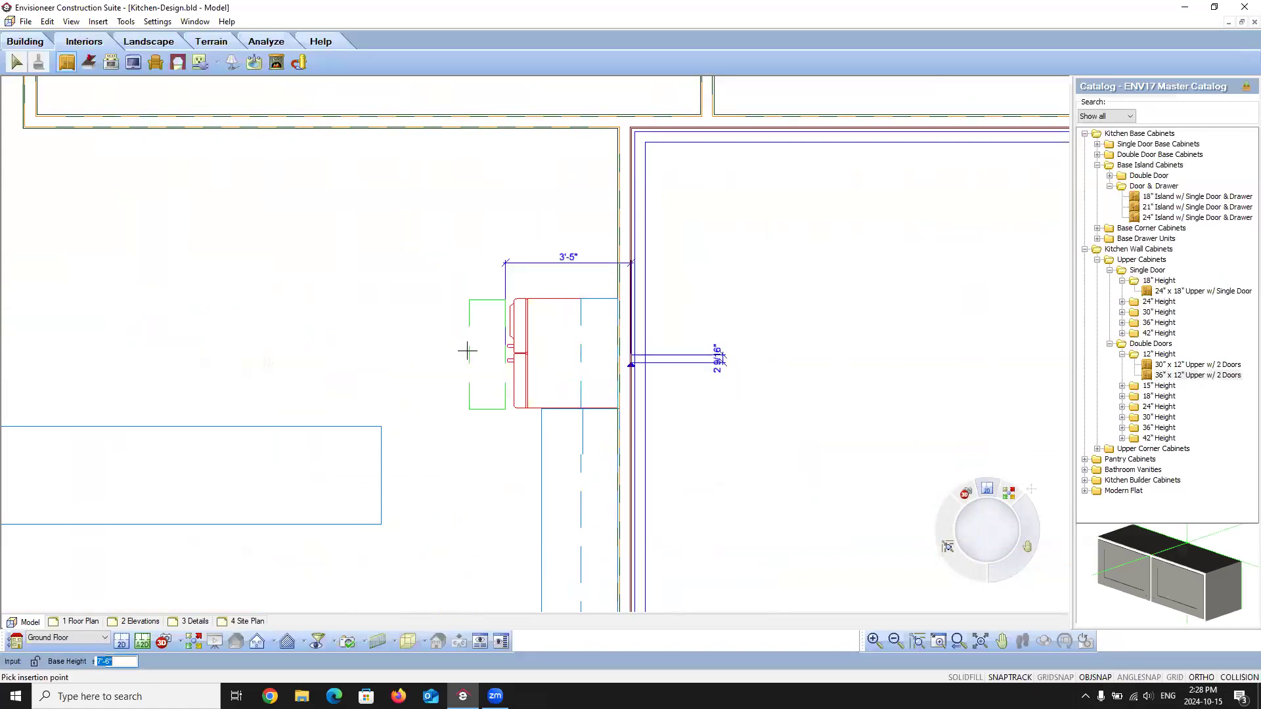
{"action": "key", "text": "Escape"}
Step: Set the elevation of the double-door cabinet above the refrigerator to 7' in the 3D view
{"action": "left_click", "coordinate": [163, 641]}
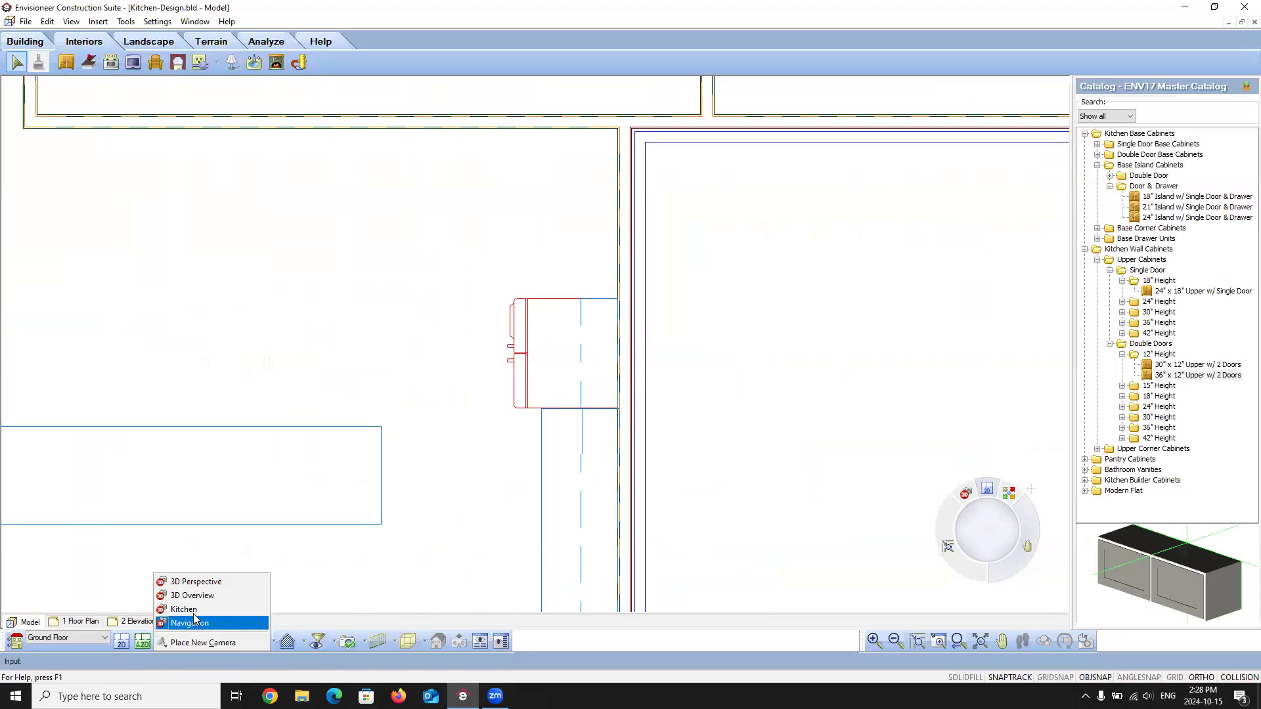
{"action": "left_click", "coordinate": [194, 622]}
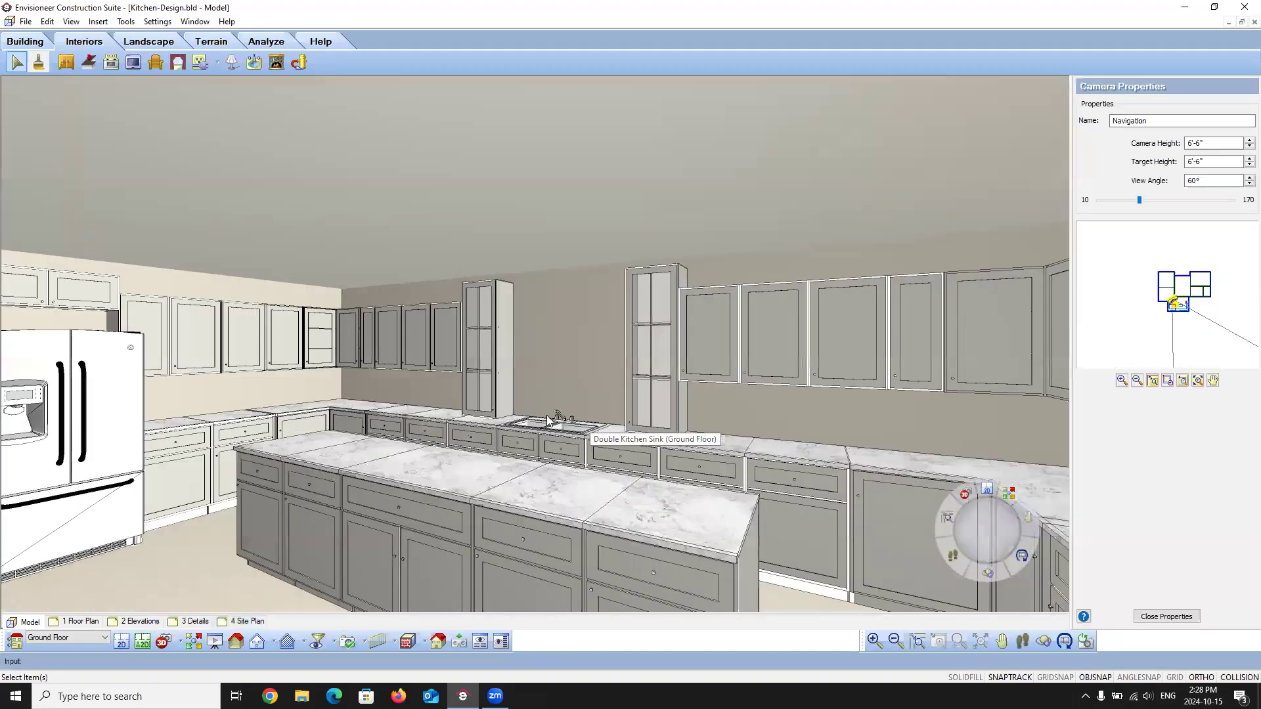
{"action": "left_click_drag", "start_coordinate": [849, 526], "coordinate": [587, 302]}
{"action": "left_click", "coordinate": [532, 299]}
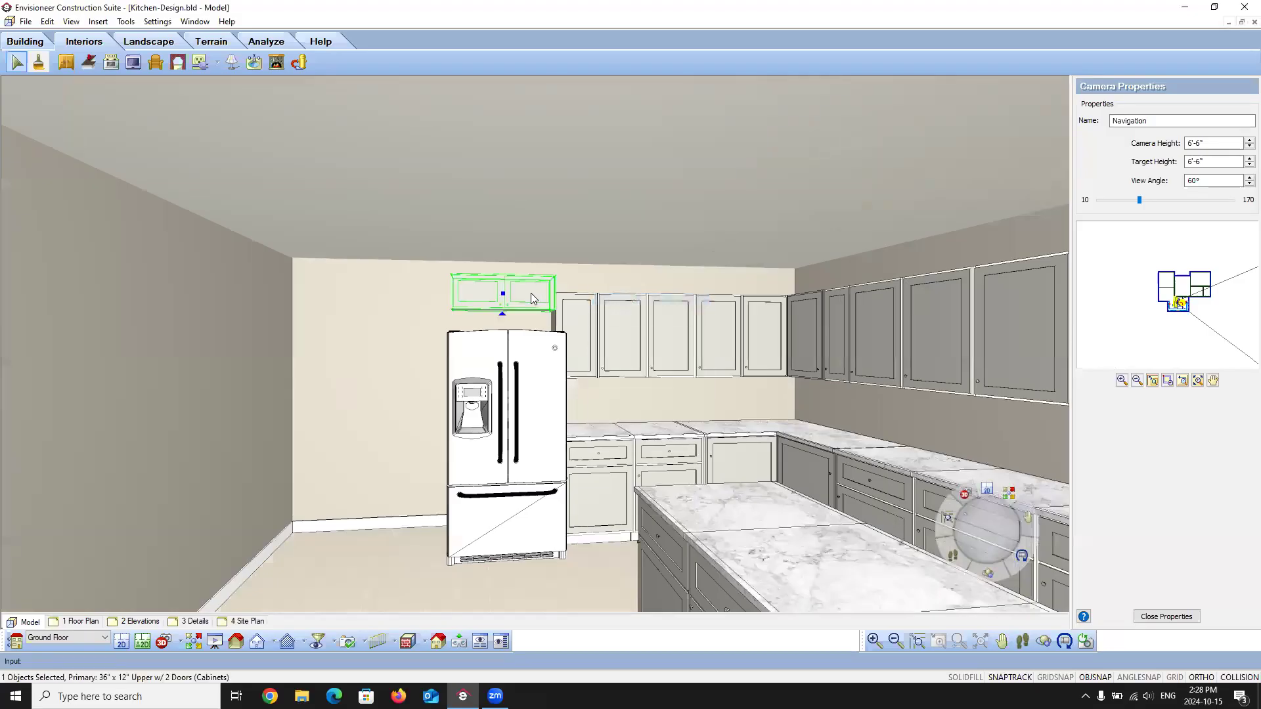
{"action": "right_click", "coordinate": [533, 299]}
{"action": "left_click", "coordinate": [578, 447]}
{"action": "type", "text": "7'"}
{"action": "left_click", "coordinate": [606, 377]}
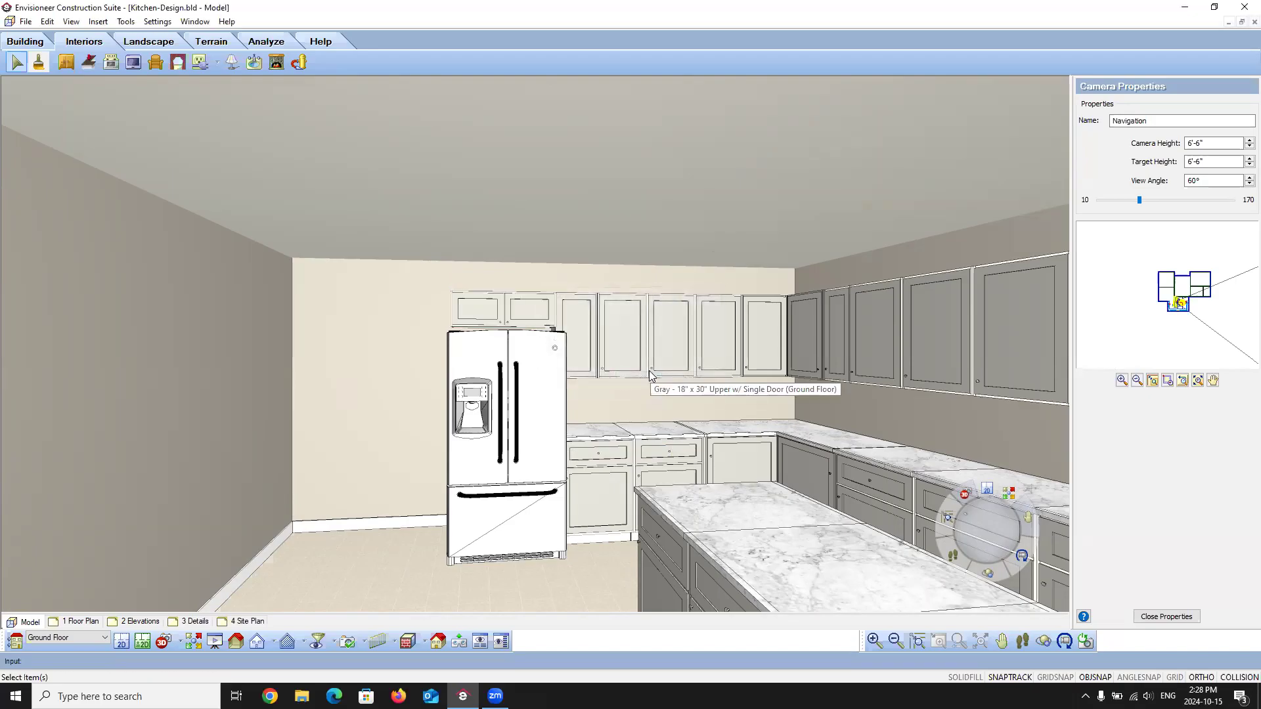
Step: Insert an 8" Diameter Wood Column in the plan near the wall, beside the open side of the refrigerator
{"action": "left_click", "coordinate": [122, 642]}
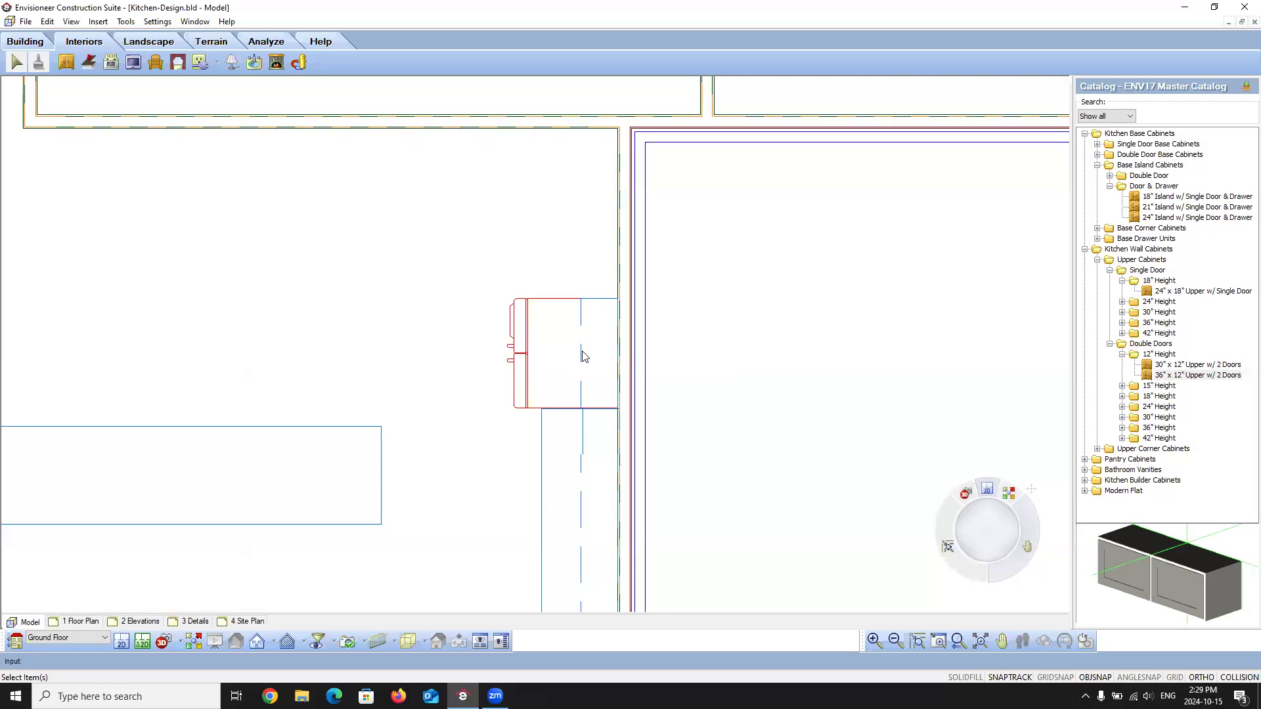
{"action": "left_click", "coordinate": [28, 43]}
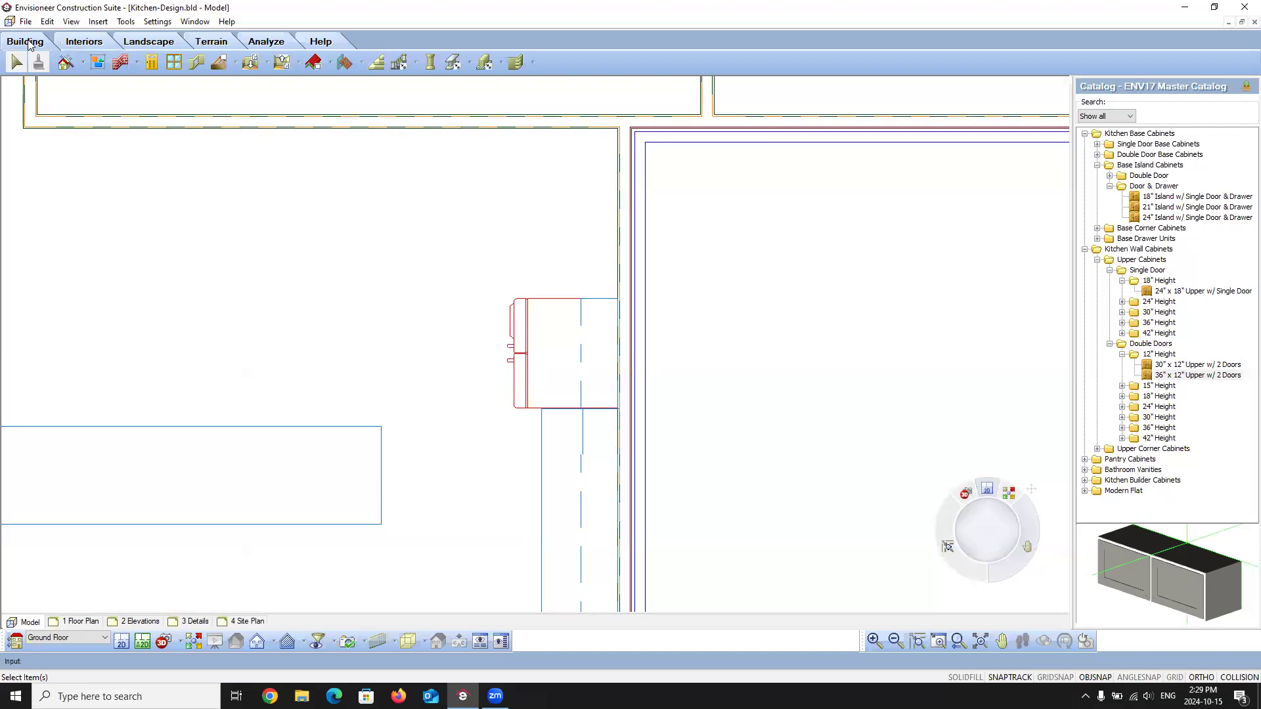
{"action": "left_click", "coordinate": [431, 63]}
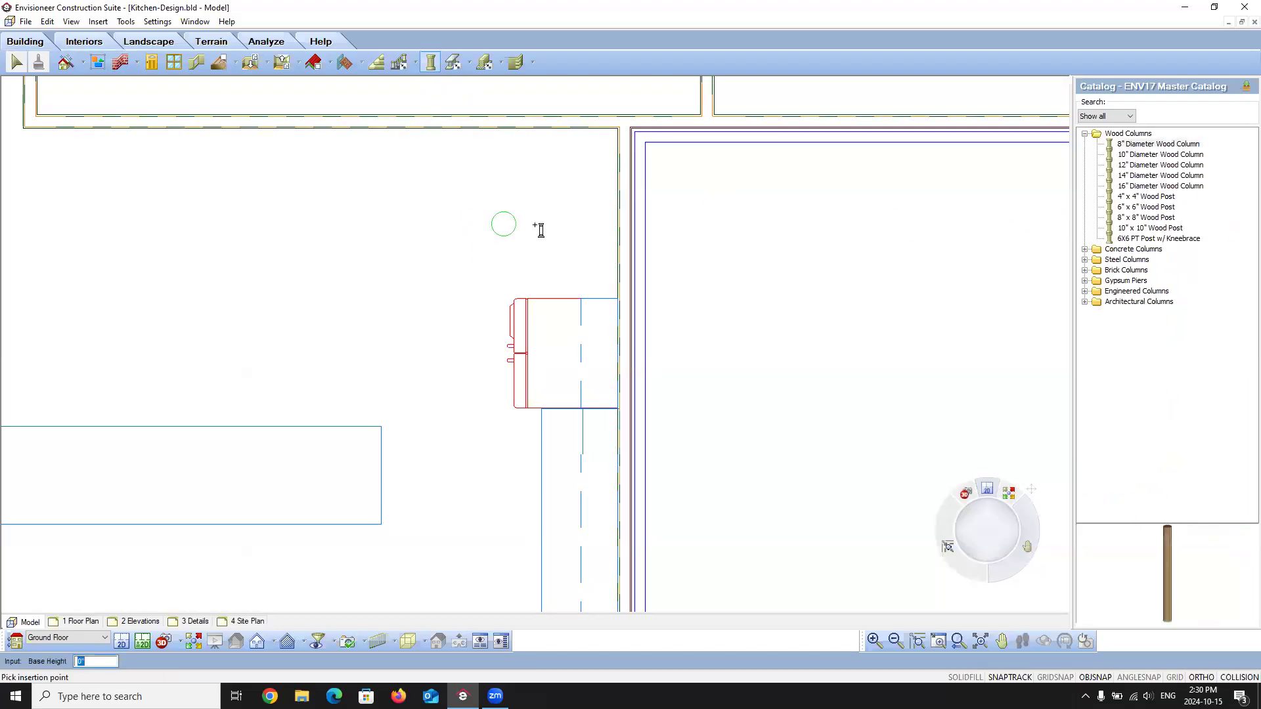
{"action": "left_click", "coordinate": [574, 250]}
{"action": "right_click", "coordinate": [428, 263]}
{"action": "left_click", "coordinate": [460, 263]}
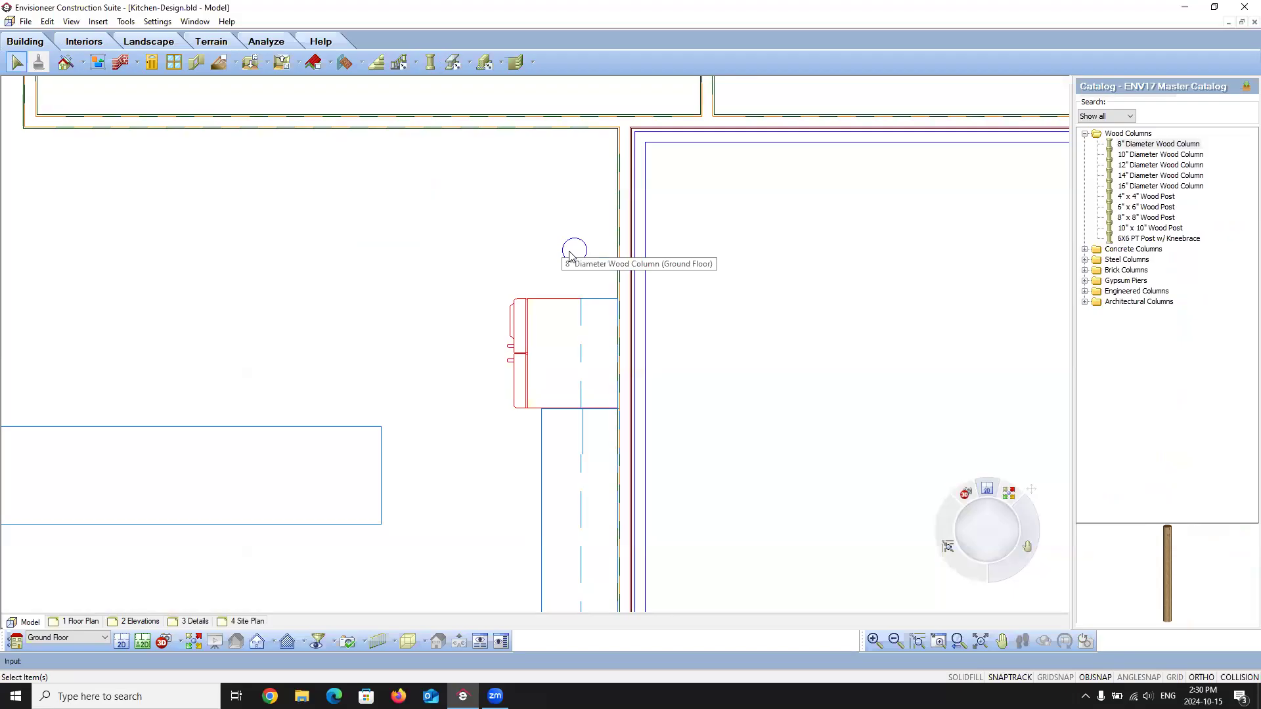
Step: Measure the depth of the 36" x 12" upper cabinet above the fridge, starting from its wall-side corner
{"action": "scroll", "coordinate": [657, 309], "scroll_direction": "up", "scroll_amount": 2}
{"action": "scroll", "coordinate": [557, 279], "scroll_direction": "up", "scroll_amount": 2}
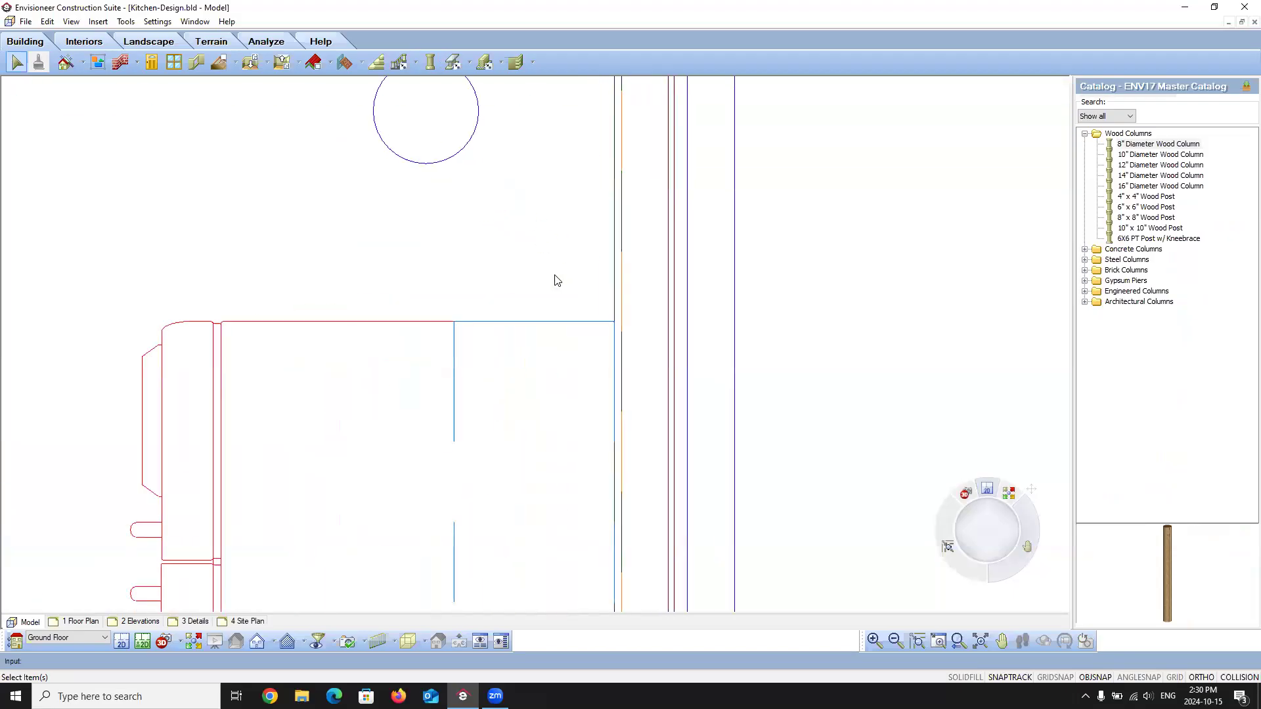
{"action": "left_click", "coordinate": [488, 385]}
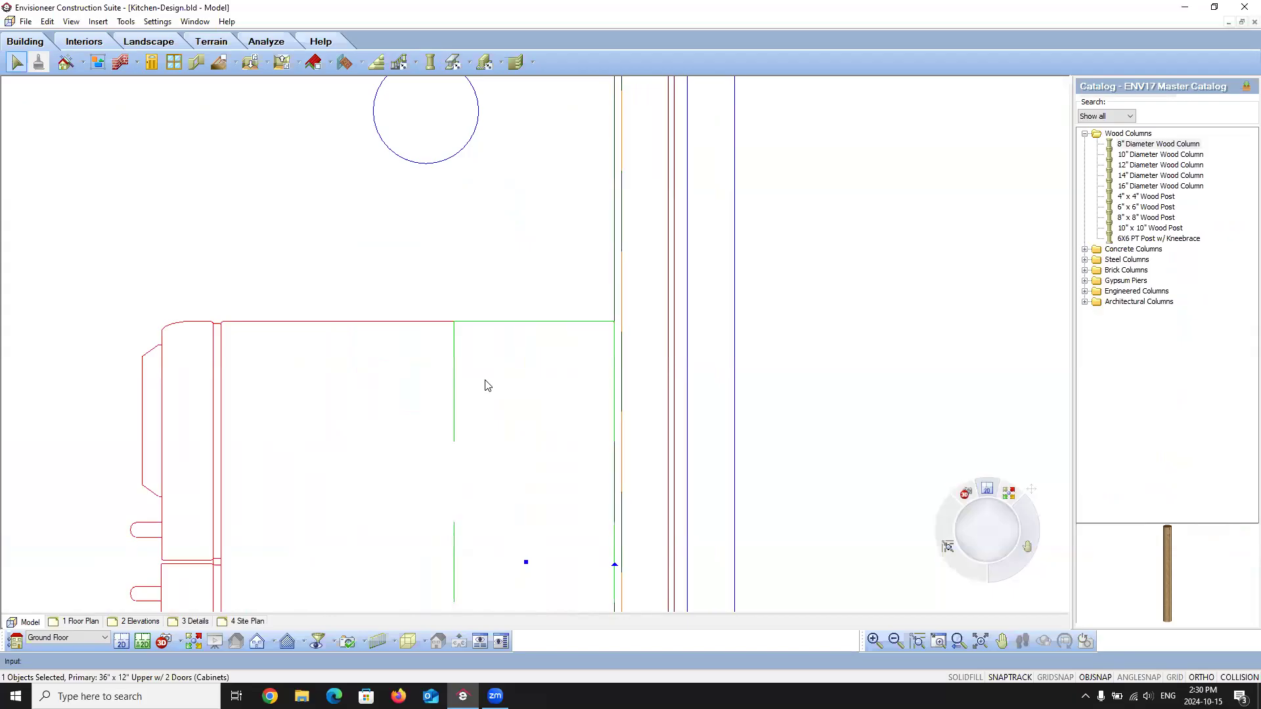
{"action": "left_click", "coordinate": [427, 165]}
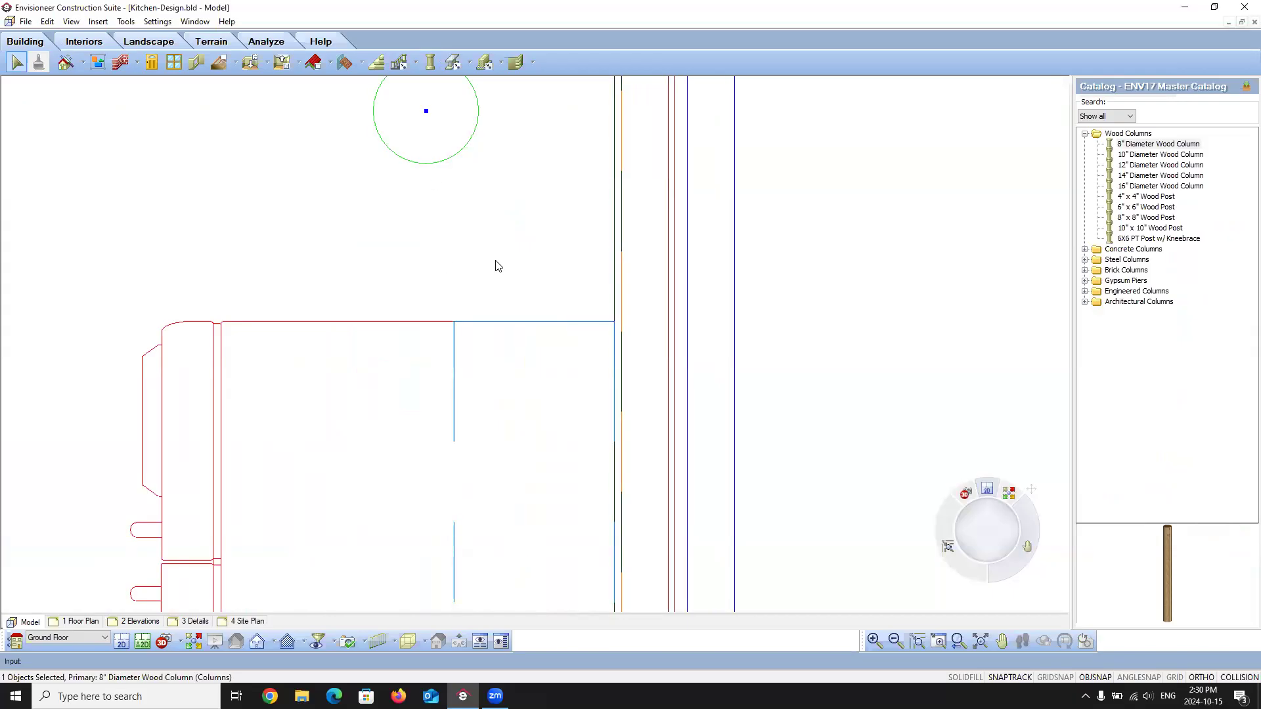
{"action": "left_click", "coordinate": [616, 324]}
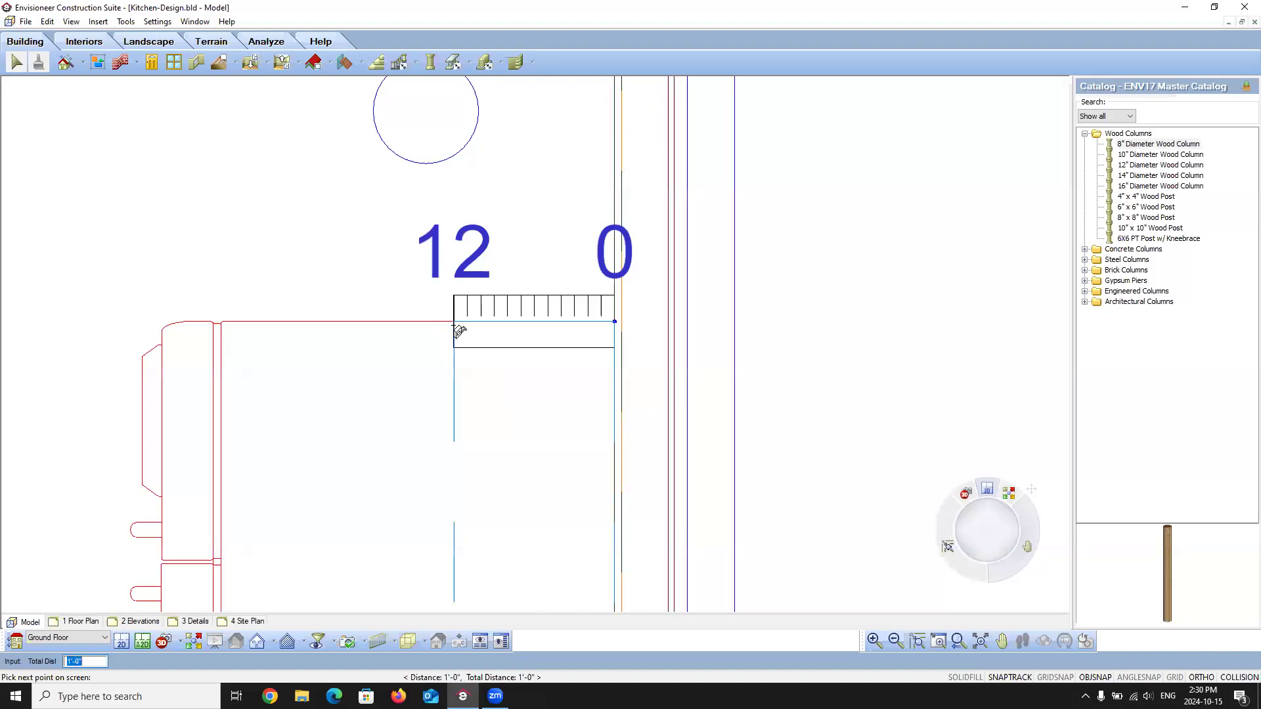
Step: Open the properties of the 8" wood column near the fridge and change its type to Rect. Solid
{"action": "left_click", "coordinate": [433, 167]}
{"action": "right_click", "coordinate": [433, 164]}
{"action": "left_click", "coordinate": [481, 203]}
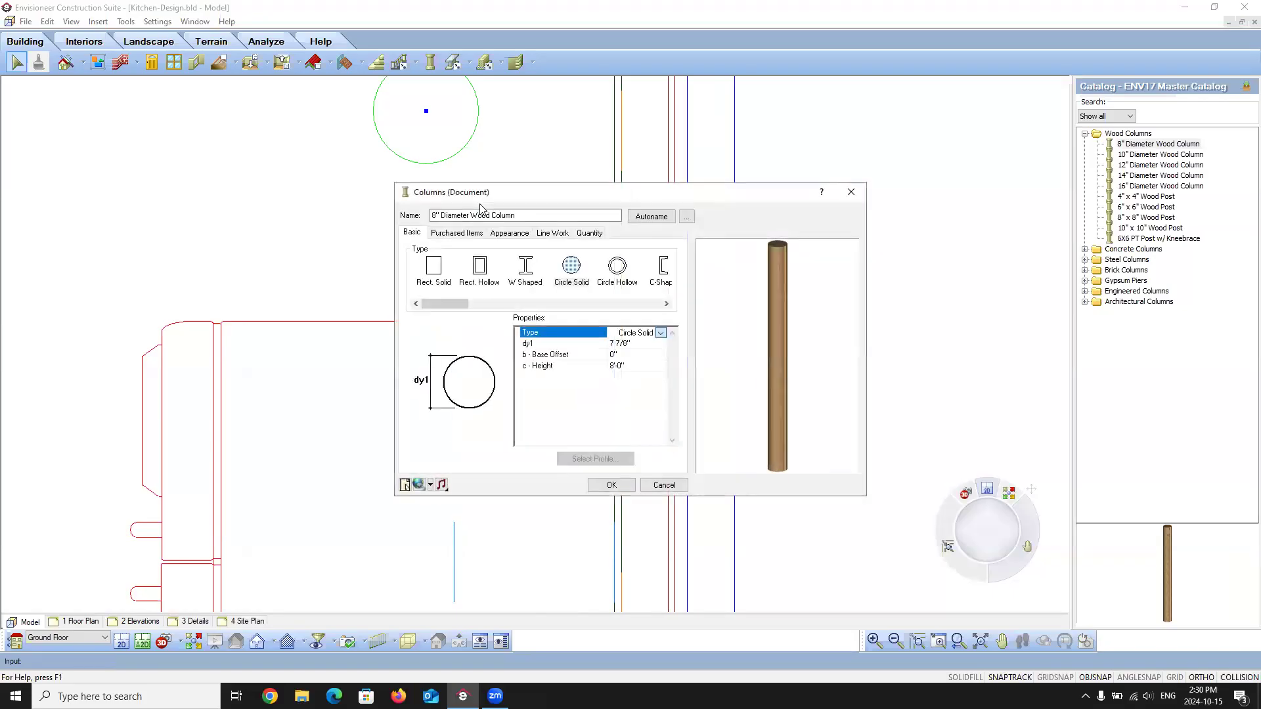
{"action": "left_click", "coordinate": [434, 273]}
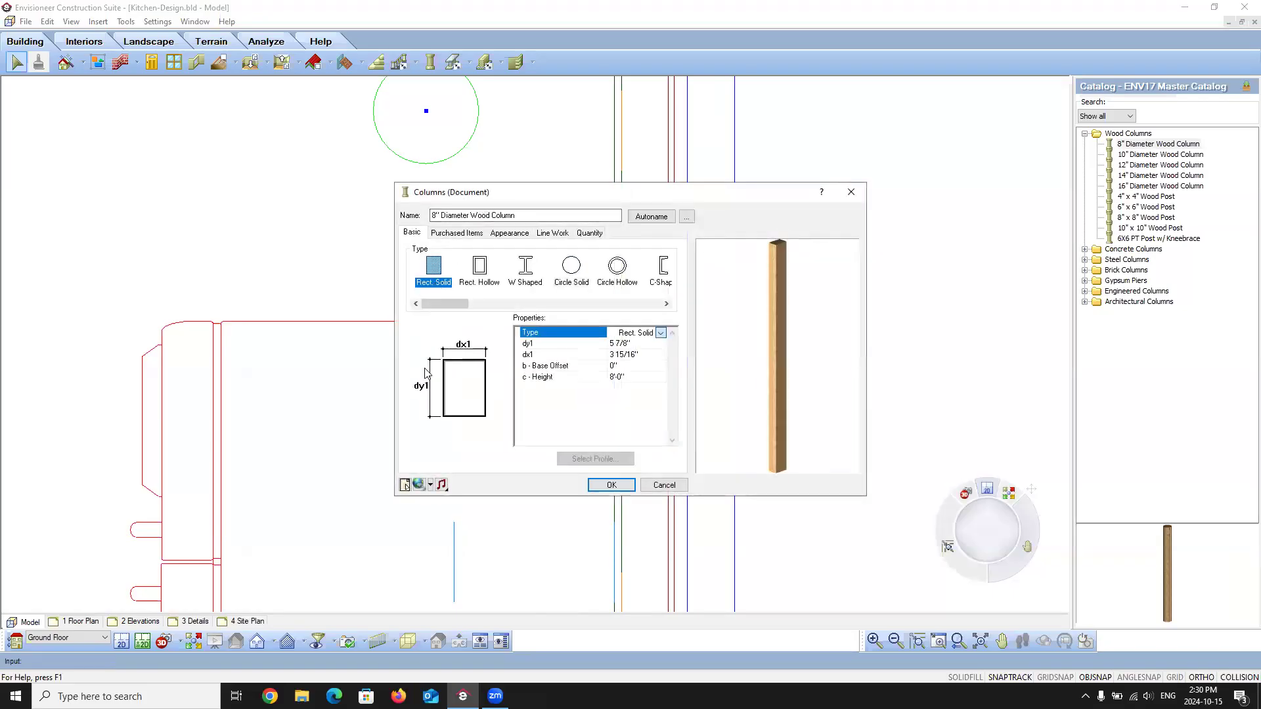
Step: Set the rectangular column's dy1 to 3/4", dx1 to 1'-0" and height to 7'-0"
{"action": "left_click", "coordinate": [636, 343]}
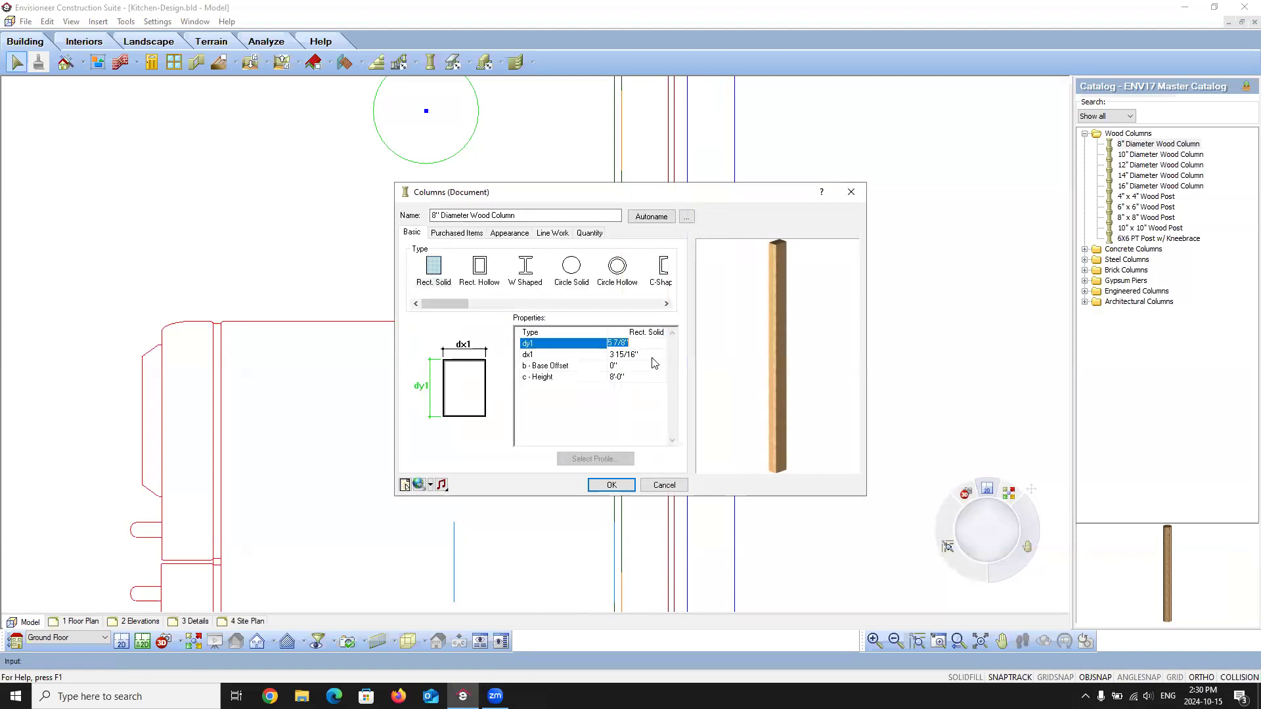
{"action": "type", "text": "3/4"}
{"action": "left_click", "coordinate": [639, 355]}
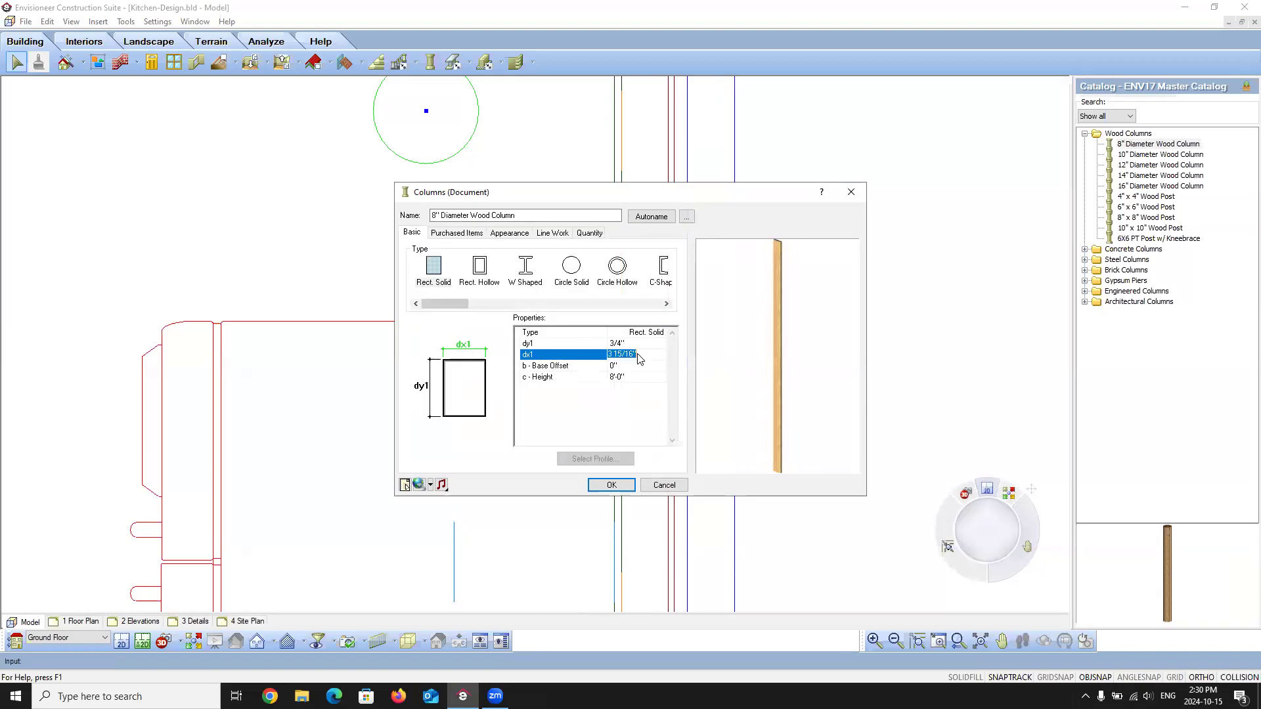
{"action": "type", "text": "1'"}
{"action": "key", "text": "Return"}
{"action": "left_click", "coordinate": [640, 378]}
{"action": "type", "text": "7"}
{"action": "left_click", "coordinate": [645, 344]}
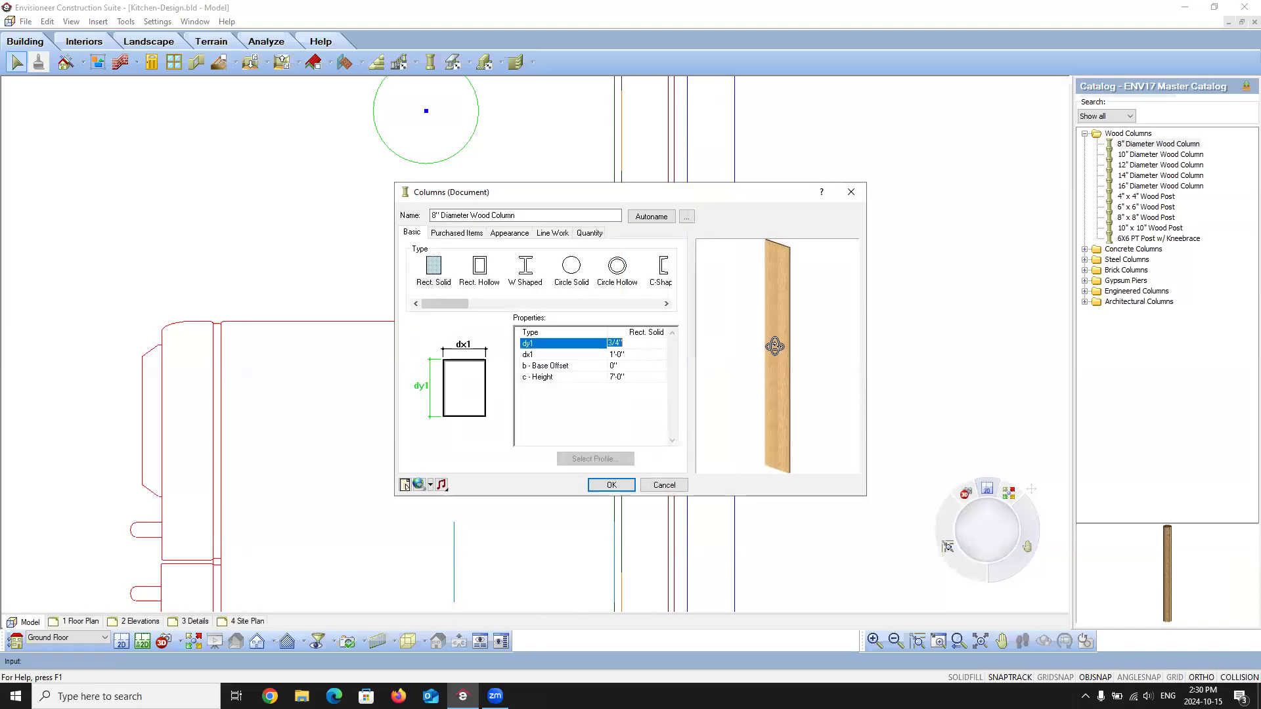
{"action": "left_click_drag", "start_coordinate": [719, 344], "coordinate": [777, 346]}
Step: Name the column "Fridge Panel" and apply the edited properties
{"action": "left_click", "coordinate": [536, 216]}
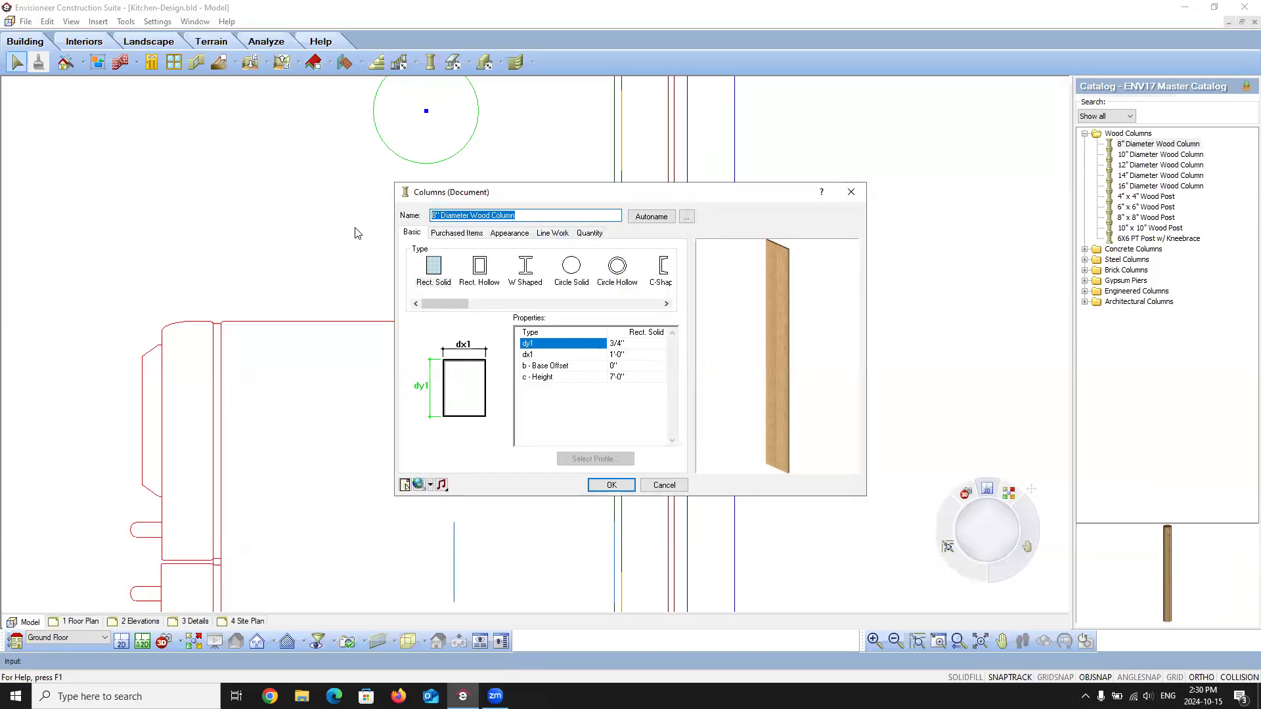
{"action": "type", "text": "Fi"}
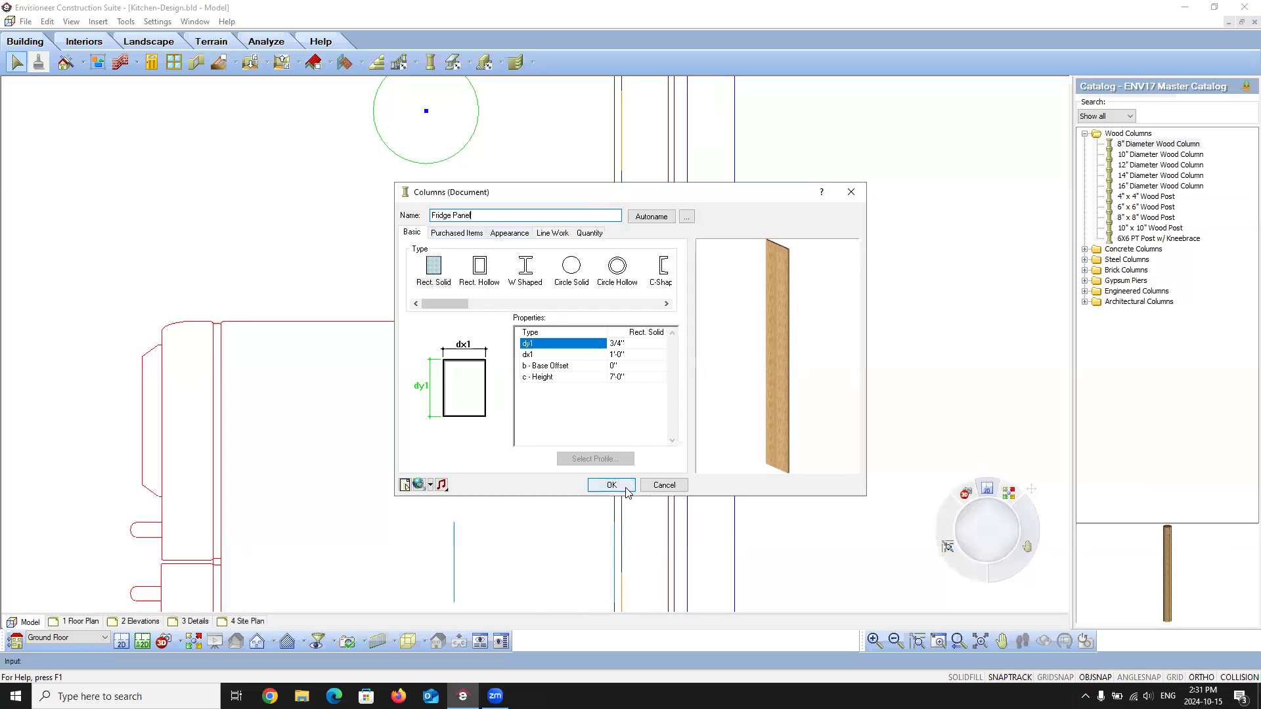
{"action": "left_click", "coordinate": [626, 489]}
Step: Move the fridge panel vertically in plan until it sits flush against the end of the cabinet above the fridge
{"action": "left_click", "coordinate": [426, 112]}
{"action": "right_click", "coordinate": [407, 179]}
{"action": "left_click", "coordinate": [453, 293]}
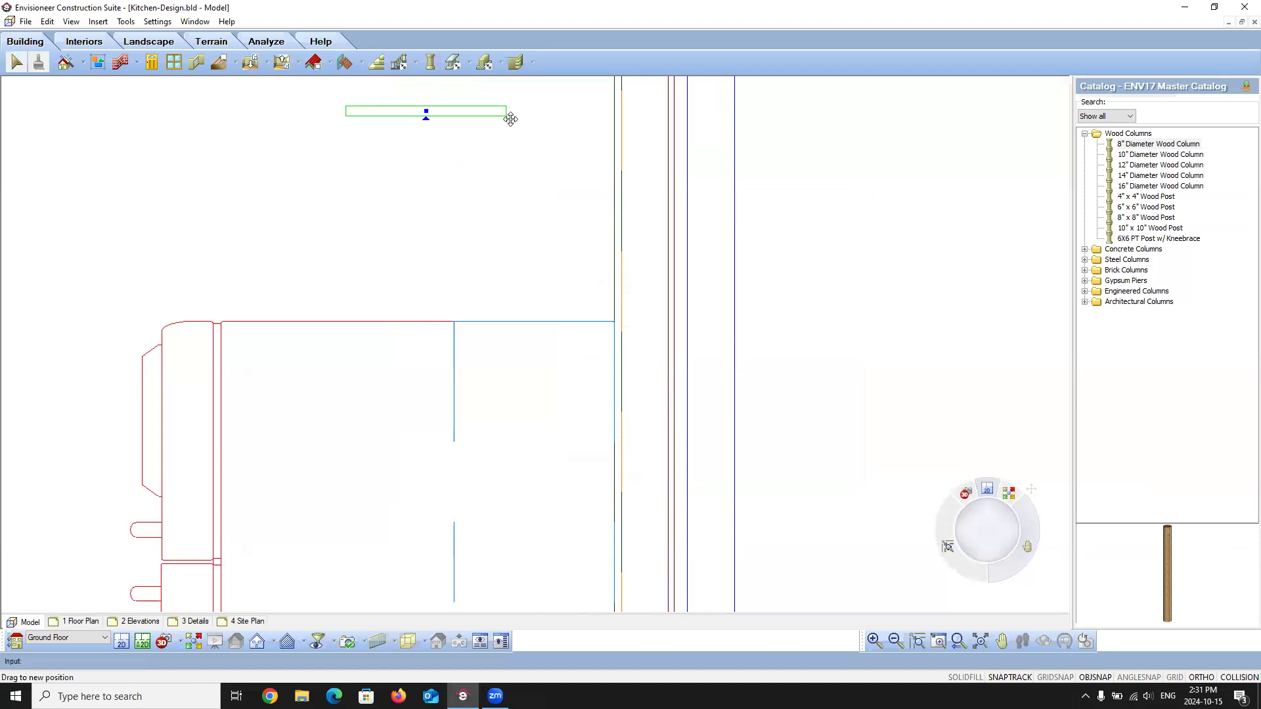
{"action": "left_click", "coordinate": [616, 318]}
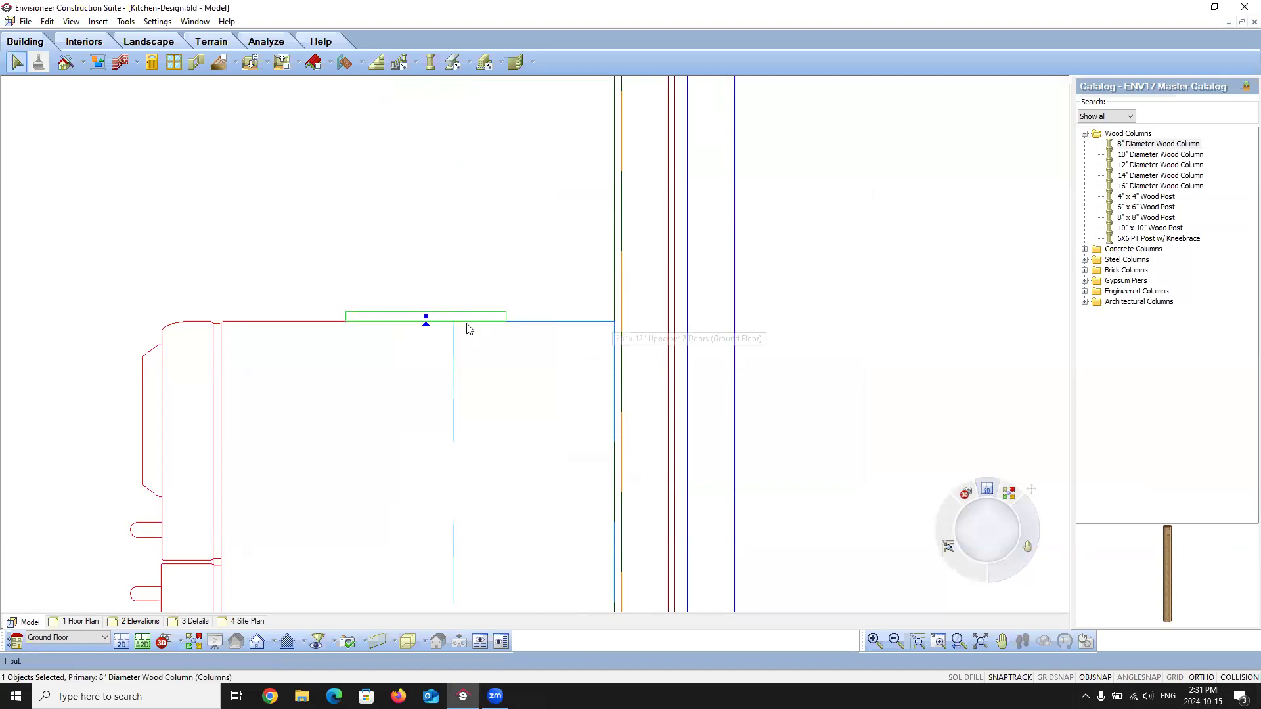
Step: Move the fridge panel sideways so its end corner snaps to the corner where the upper cabinet meets the wall
{"action": "right_click", "coordinate": [469, 328]}
{"action": "left_click", "coordinate": [525, 436]}
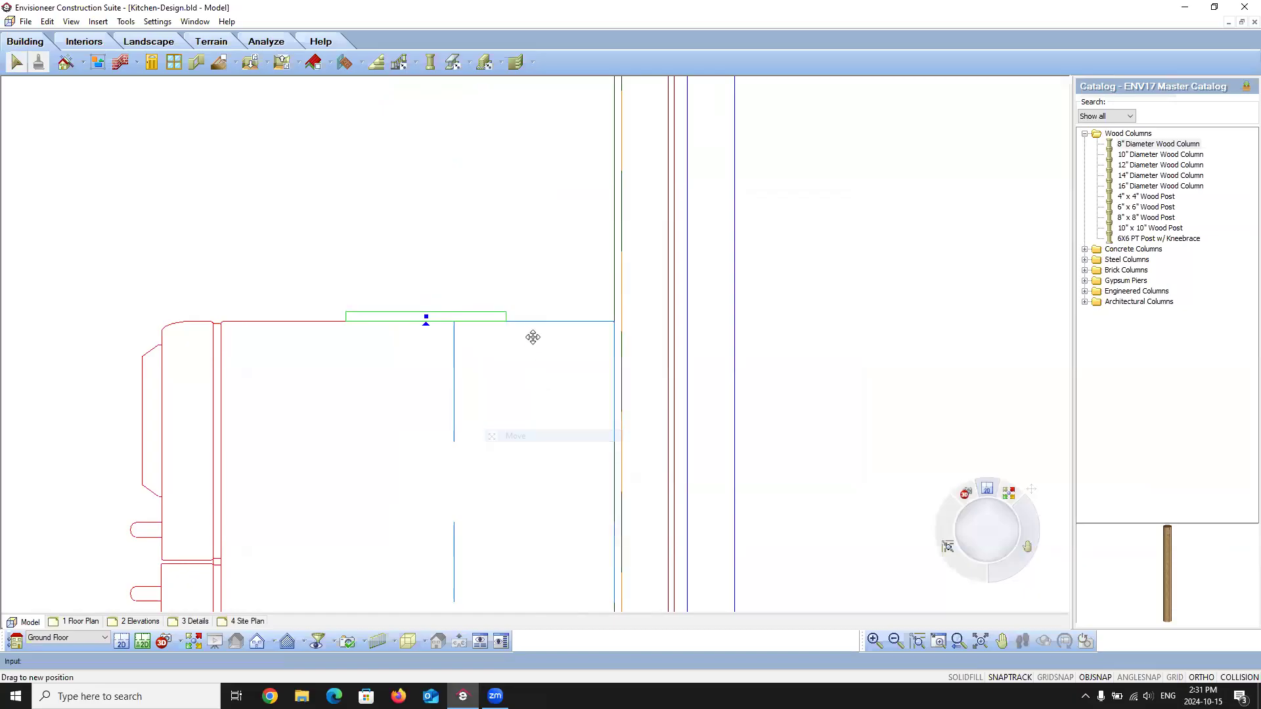
{"action": "left_click", "coordinate": [507, 319]}
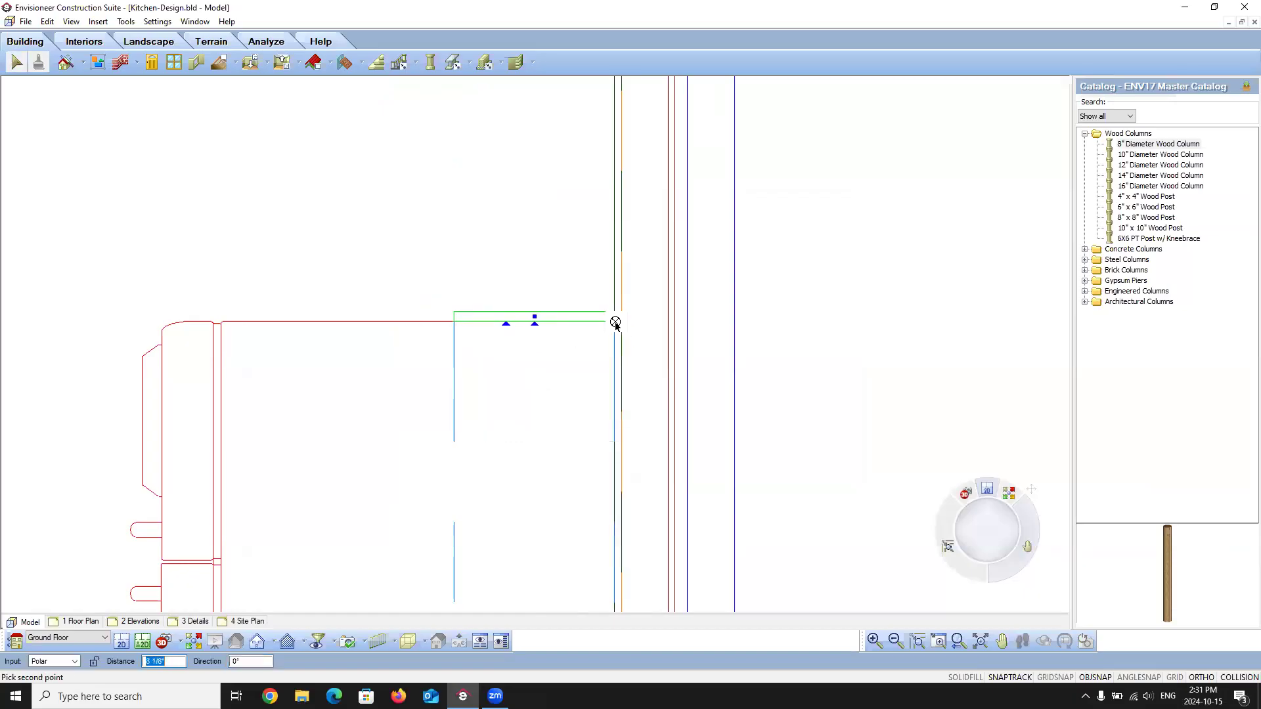
{"action": "left_click", "coordinate": [616, 324]}
{"action": "left_click", "coordinate": [498, 254]}
Step: In the Navigation camera view, sample the Stonnington Gray HC-170 paint from the cabinet above the fridge and apply it to the fridge panel
{"action": "left_click", "coordinate": [172, 641]}
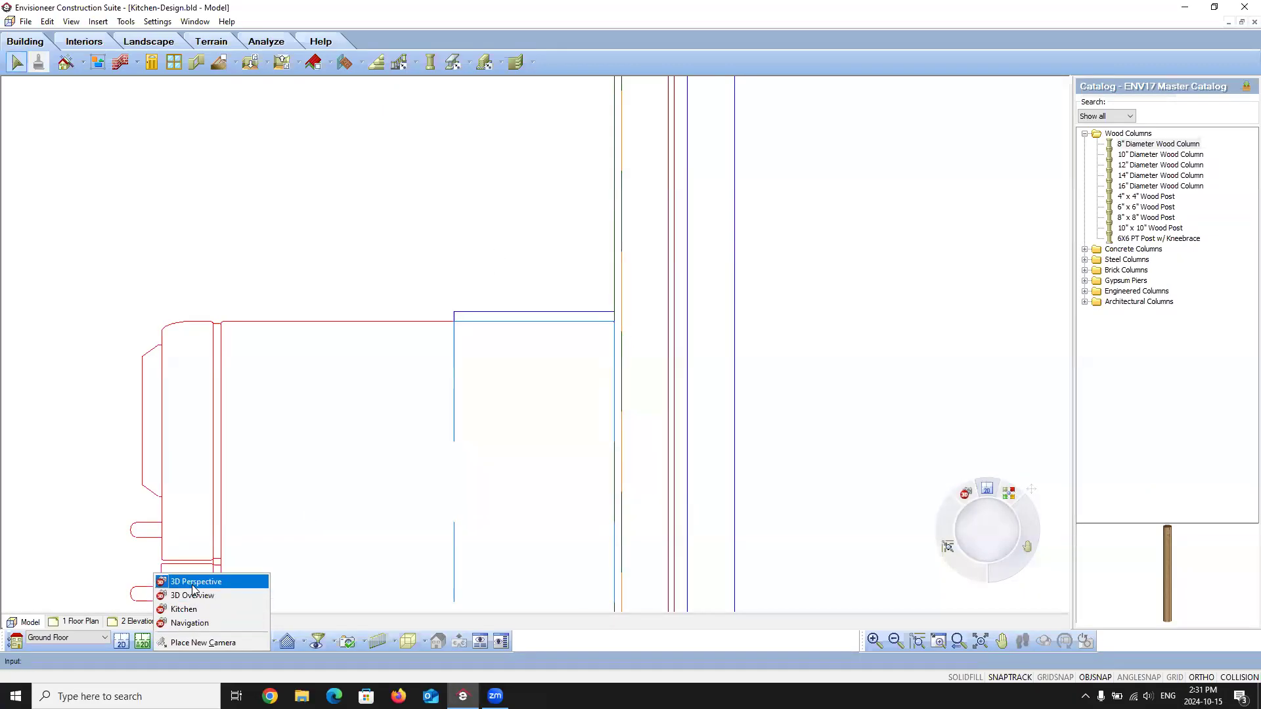
{"action": "left_click", "coordinate": [189, 623]}
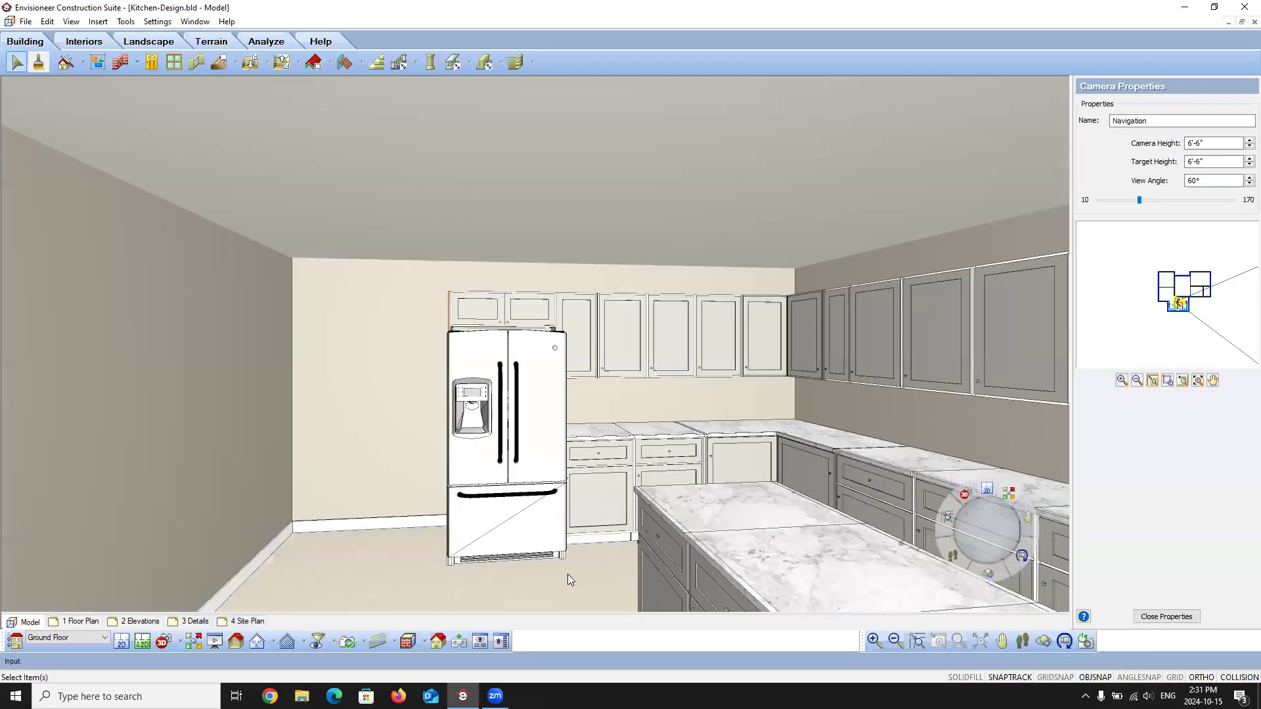
{"action": "left_click_drag", "start_coordinate": [657, 526], "coordinate": [519, 427]}
{"action": "right_click", "coordinate": [515, 425]}
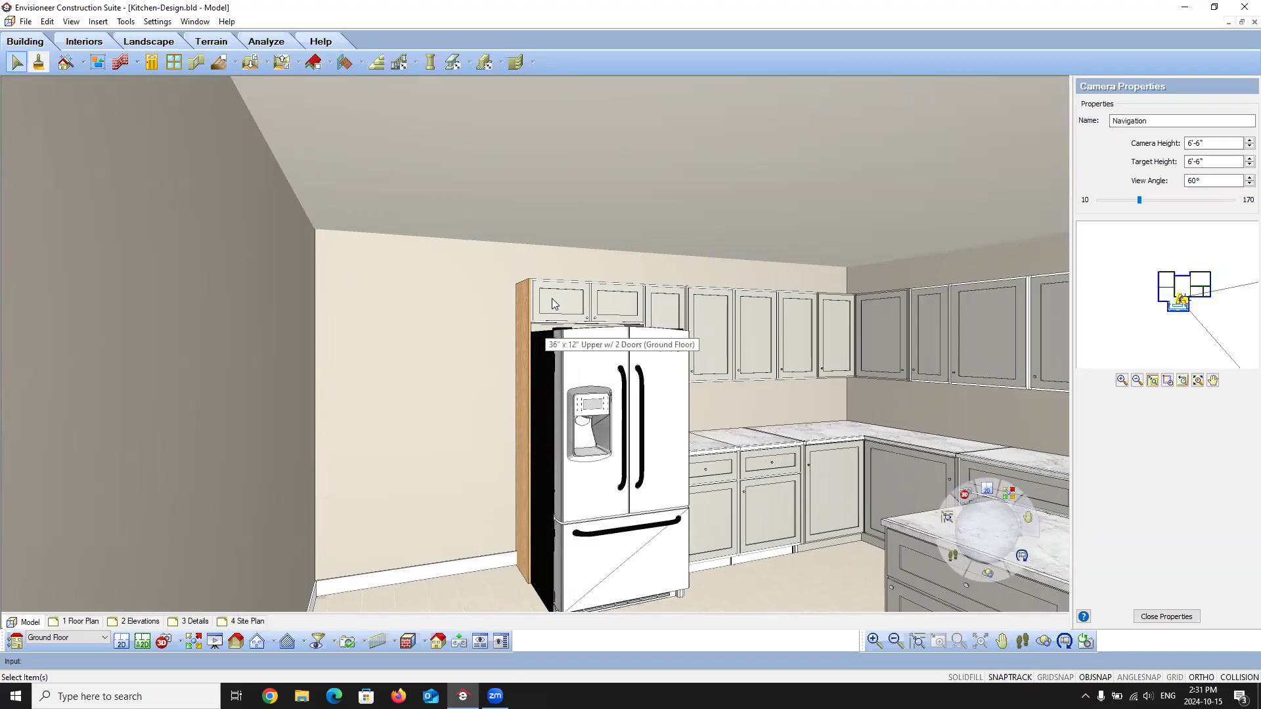
{"action": "left_click", "coordinate": [38, 64]}
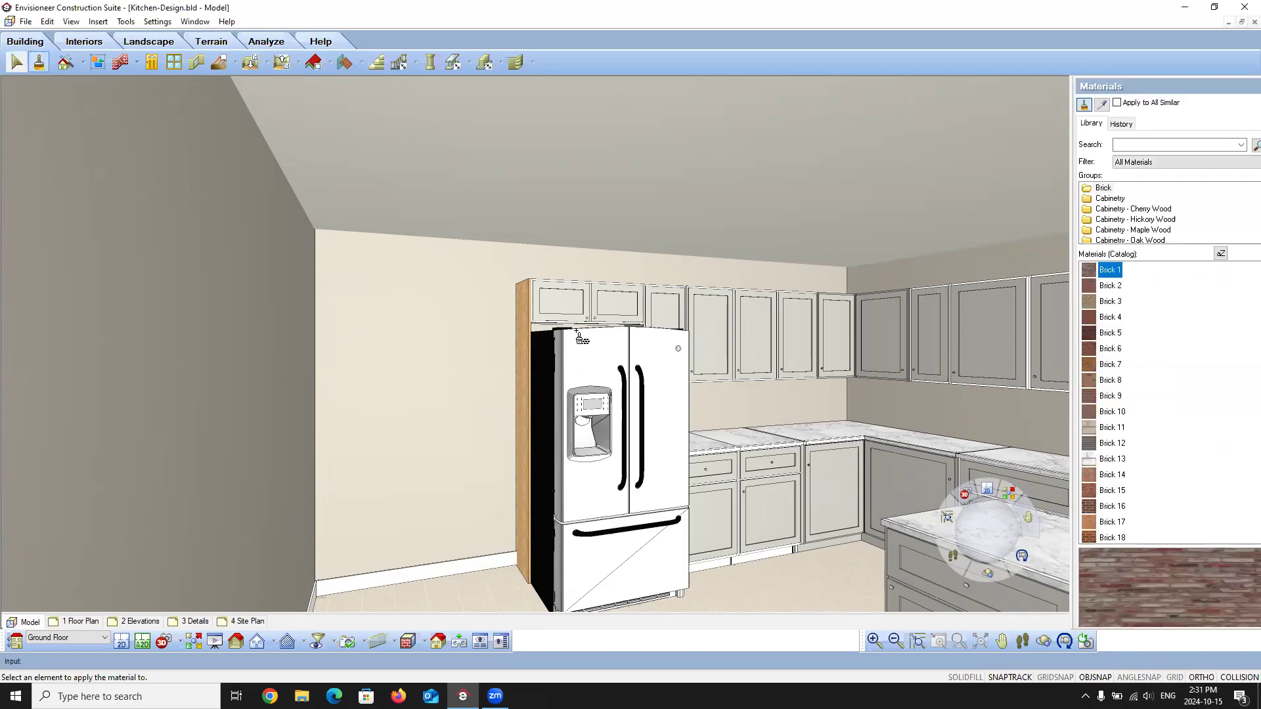
{"action": "left_click", "coordinate": [1102, 105]}
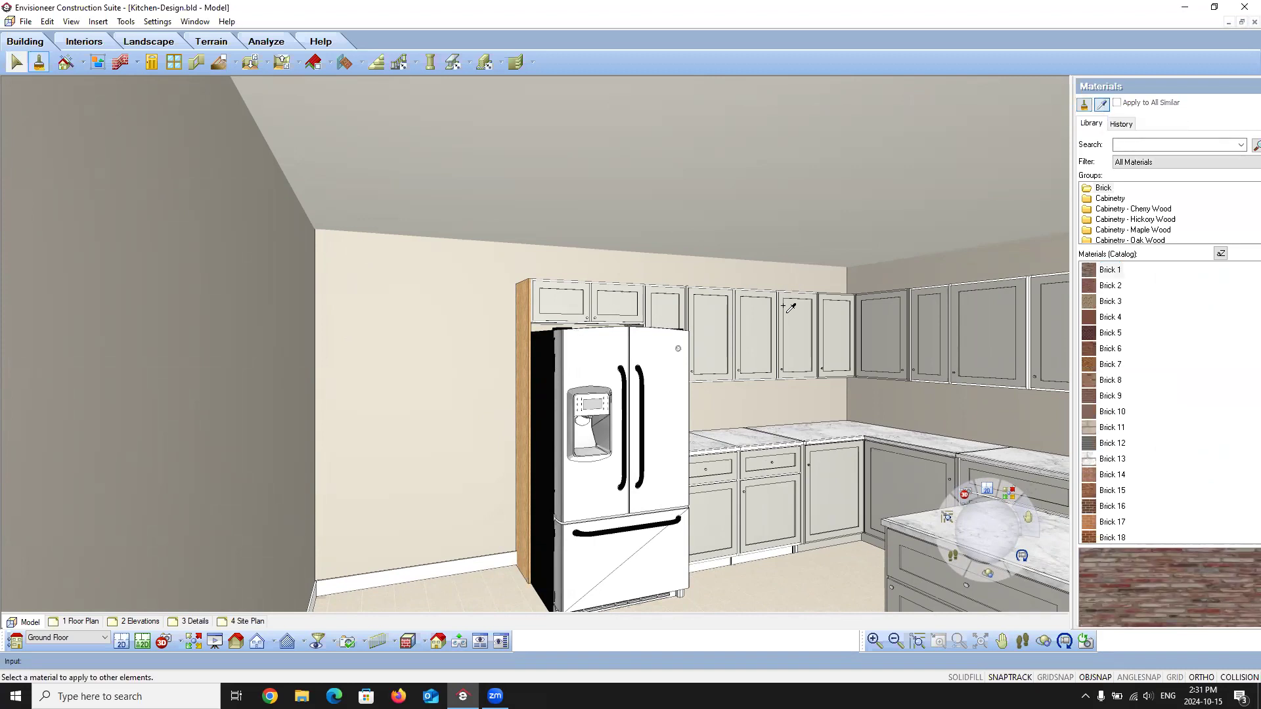
{"action": "left_click", "coordinate": [575, 305]}
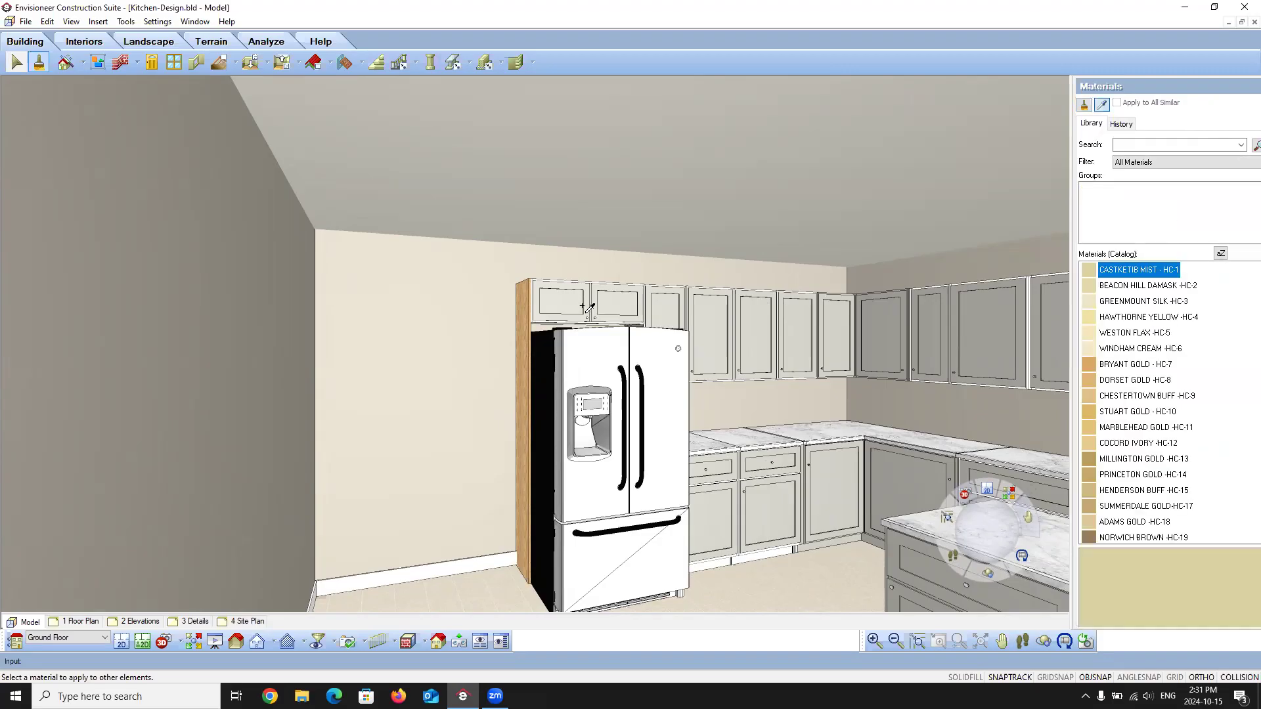
{"action": "left_click", "coordinate": [1084, 105]}
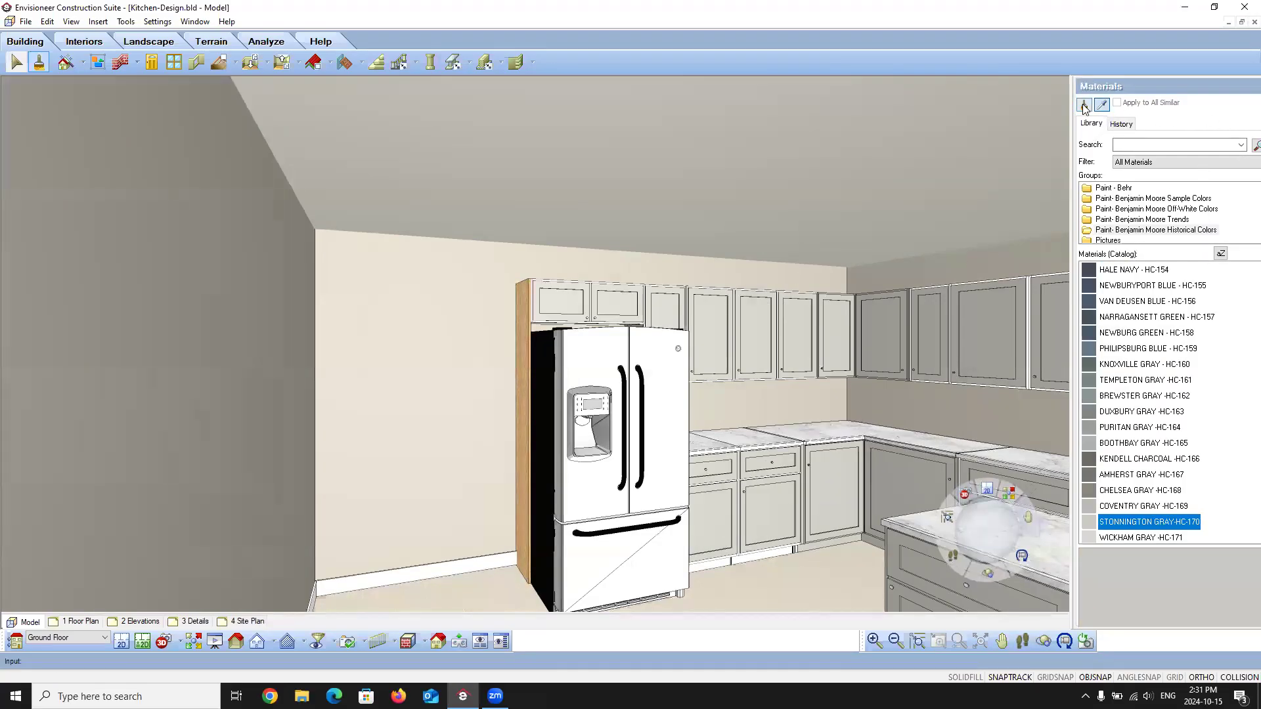
{"action": "left_click", "coordinate": [523, 344]}
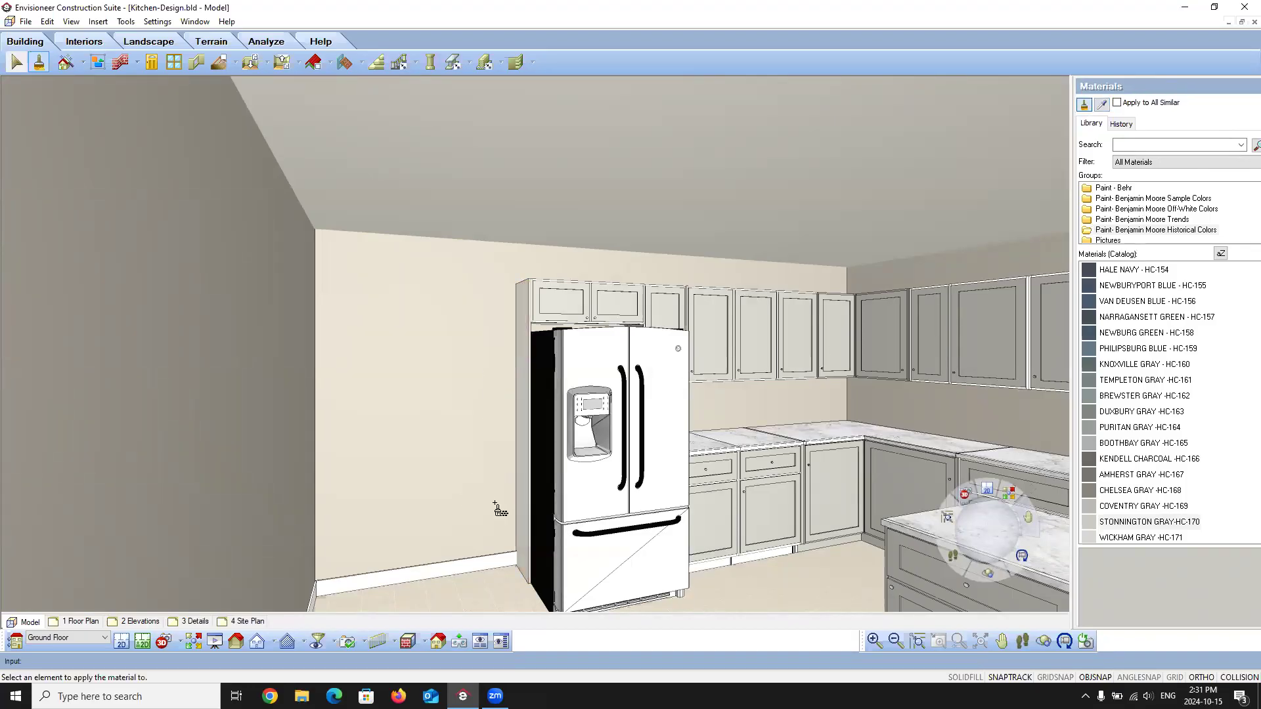
{"action": "right_click", "coordinate": [520, 427]}
{"action": "left_click", "coordinate": [536, 431]}
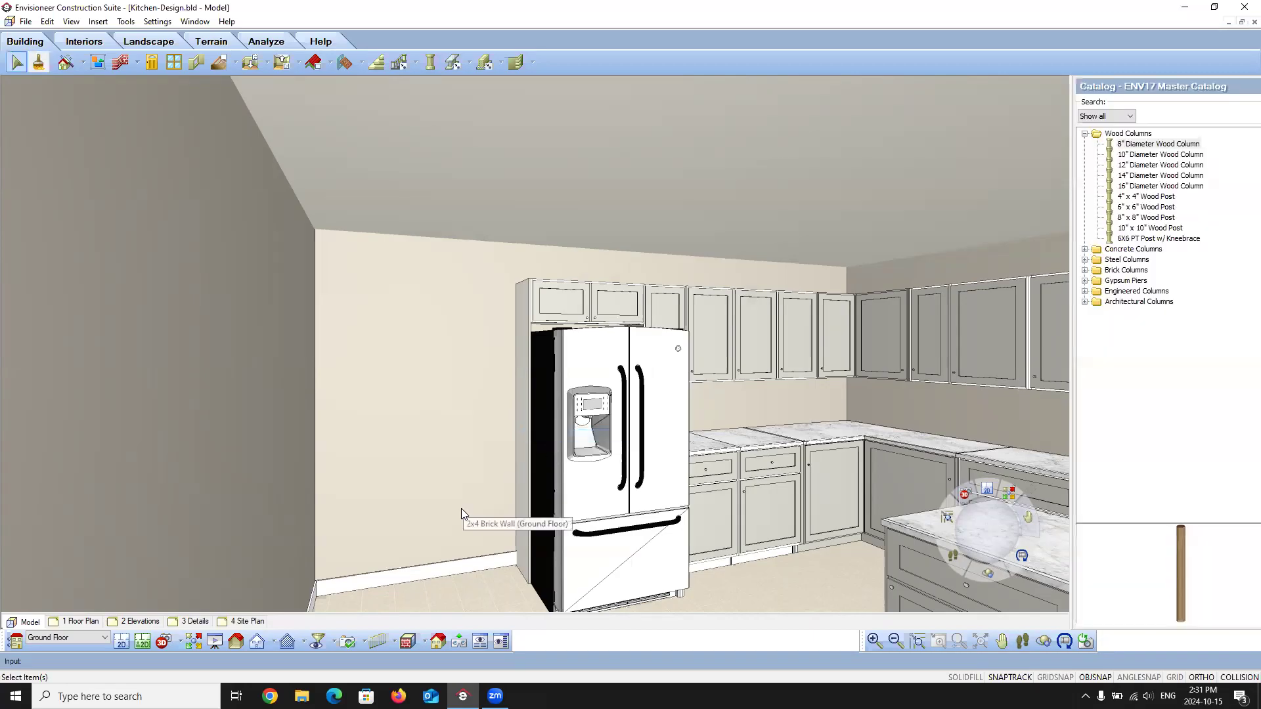
Step: Return to the 2D plan and set up a 2x4 dimensional lumber member with a base height of 7'
{"action": "left_click", "coordinate": [121, 642]}
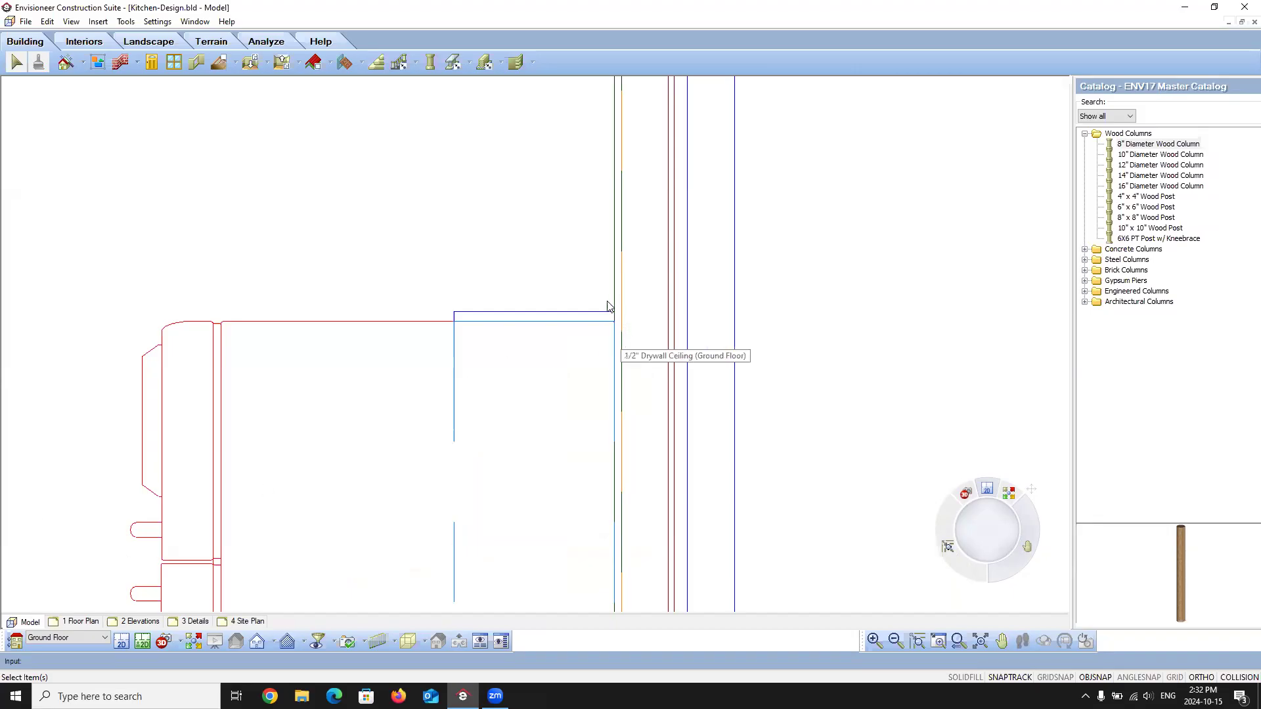
{"action": "scroll", "coordinate": [458, 301], "scroll_direction": "down", "scroll_amount": 2}
{"action": "scroll", "coordinate": [458, 301], "scroll_direction": "down", "scroll_amount": 3}
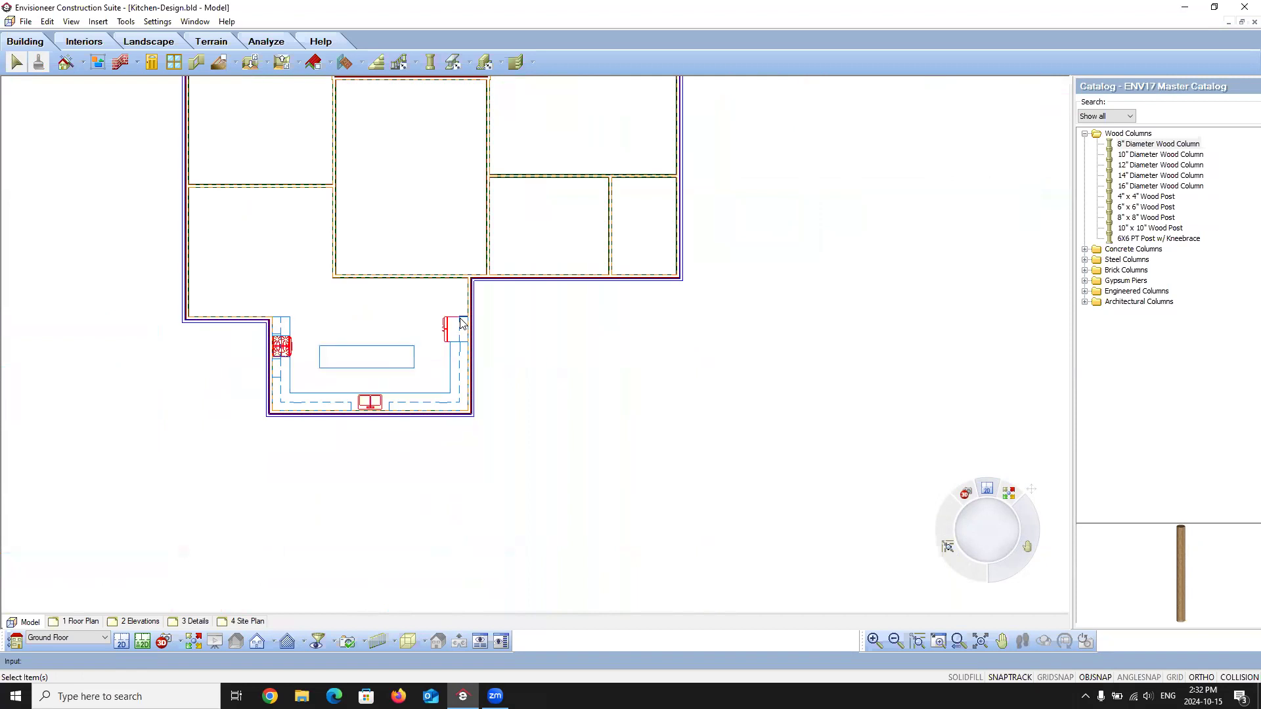
{"action": "scroll", "coordinate": [444, 331], "scroll_direction": "up", "scroll_amount": 1}
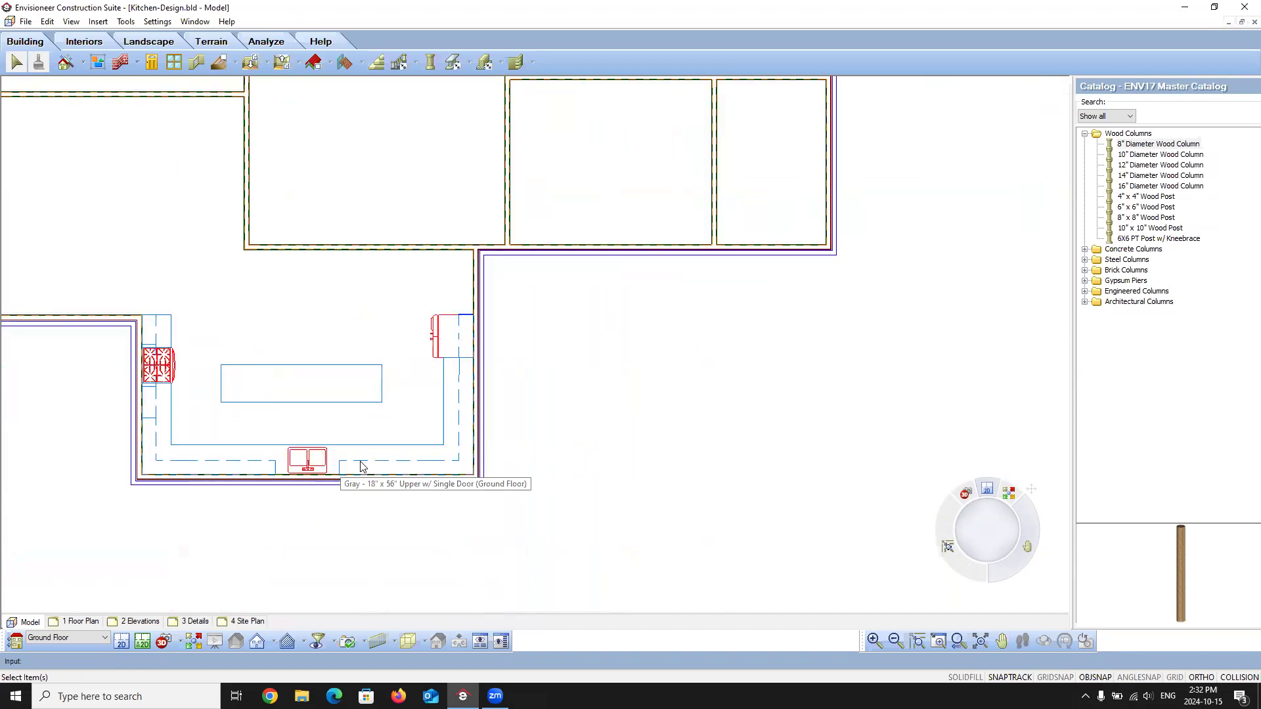
{"action": "left_click", "coordinate": [452, 64]}
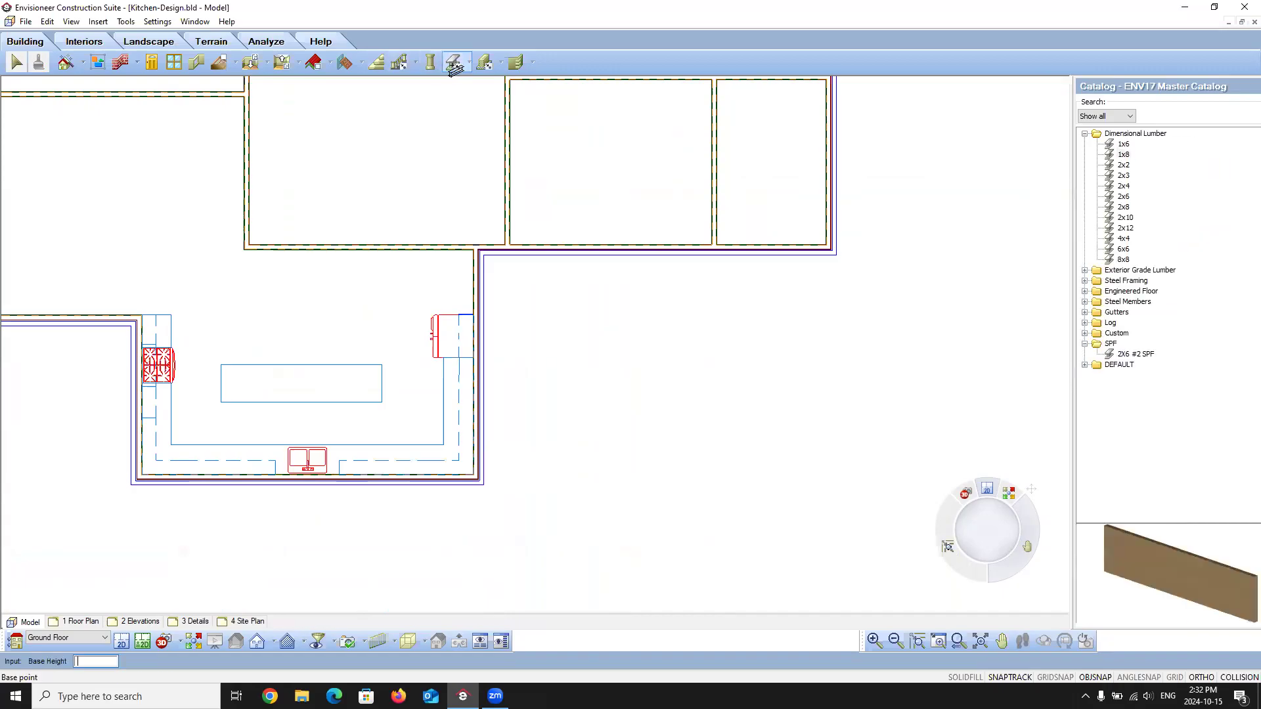
{"action": "left_click", "coordinate": [1124, 187]}
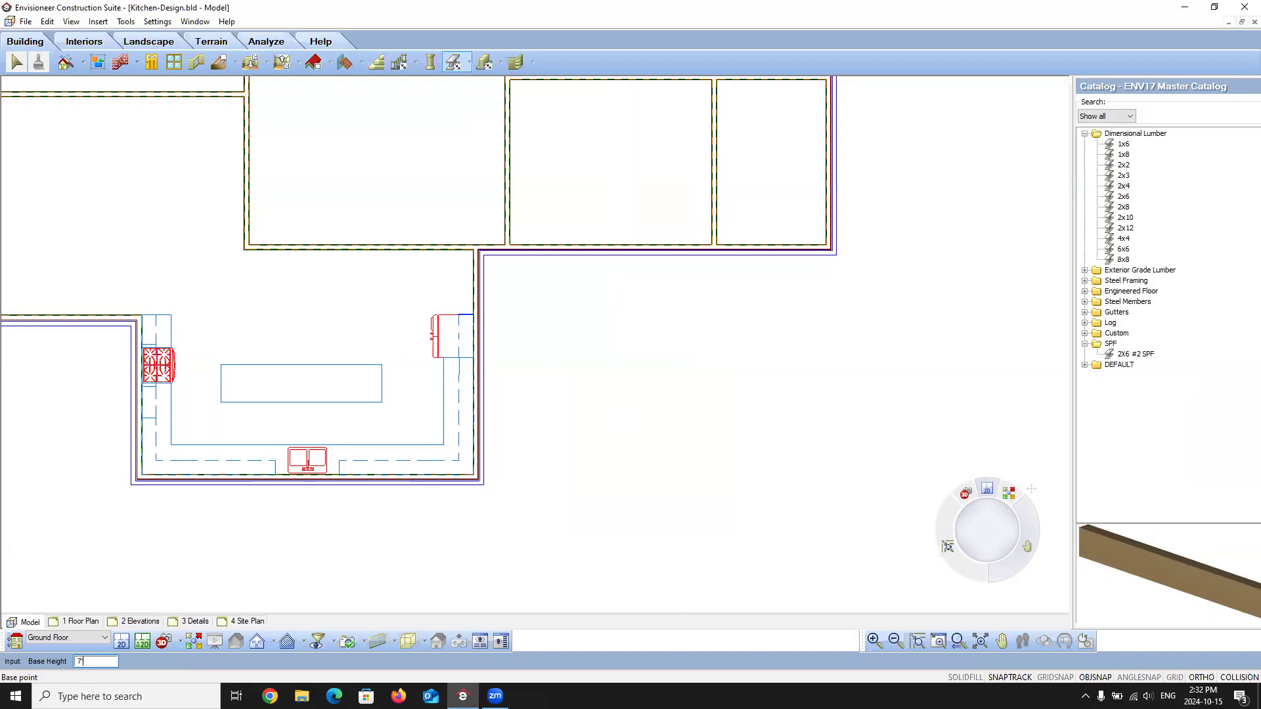
{"action": "key", "text": "Return"}
Step: Run the 2x4 from the fridge panel's front corner along the upper cabinet fronts to the inside corner, about 10'-4"
{"action": "scroll", "coordinate": [447, 318], "scroll_direction": "up", "scroll_amount": 8}
{"action": "left_click", "coordinate": [450, 315]}
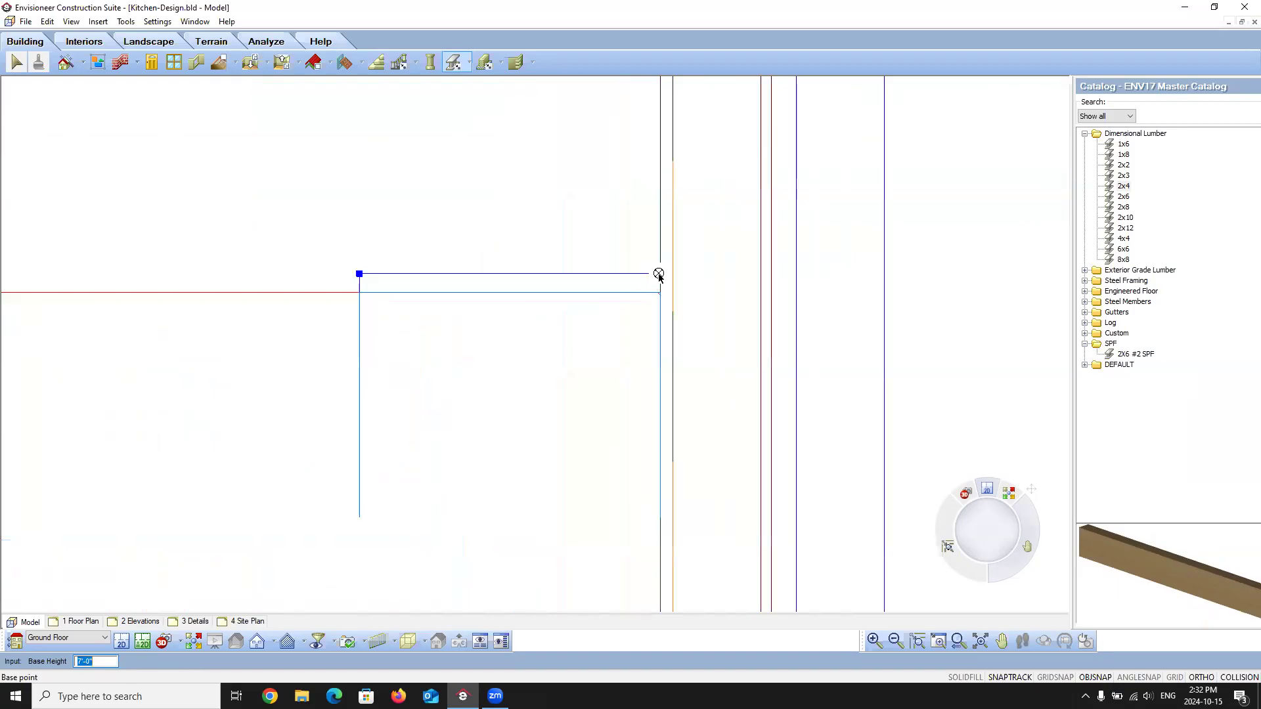
{"action": "left_click", "coordinate": [659, 274]}
{"action": "left_click", "coordinate": [360, 273]}
{"action": "scroll", "coordinate": [401, 143], "scroll_direction": "down", "scroll_amount": 3}
{"action": "scroll", "coordinate": [401, 143], "scroll_direction": "down", "scroll_amount": 5}
{"action": "scroll", "coordinate": [414, 366], "scroll_direction": "up", "scroll_amount": 6}
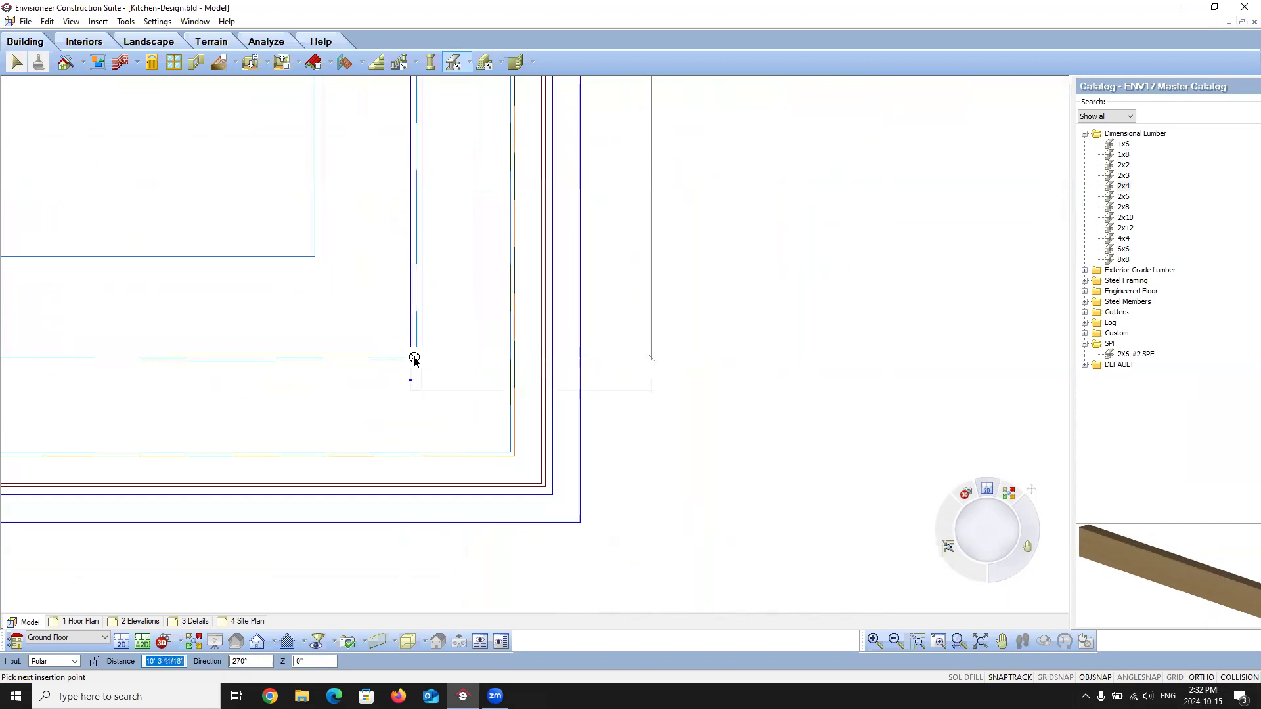
{"action": "left_click", "coordinate": [414, 358]}
Step: Continue the 2x4 about 6'-9" along the upper cabinet fronts toward the sink and finish the member
{"action": "scroll", "coordinate": [694, 376], "scroll_direction": "down", "scroll_amount": 5}
{"action": "scroll", "coordinate": [519, 368], "scroll_direction": "up", "scroll_amount": 6}
{"action": "scroll", "coordinate": [539, 374], "scroll_direction": "up", "scroll_amount": 2}
{"action": "left_click", "coordinate": [514, 370]}
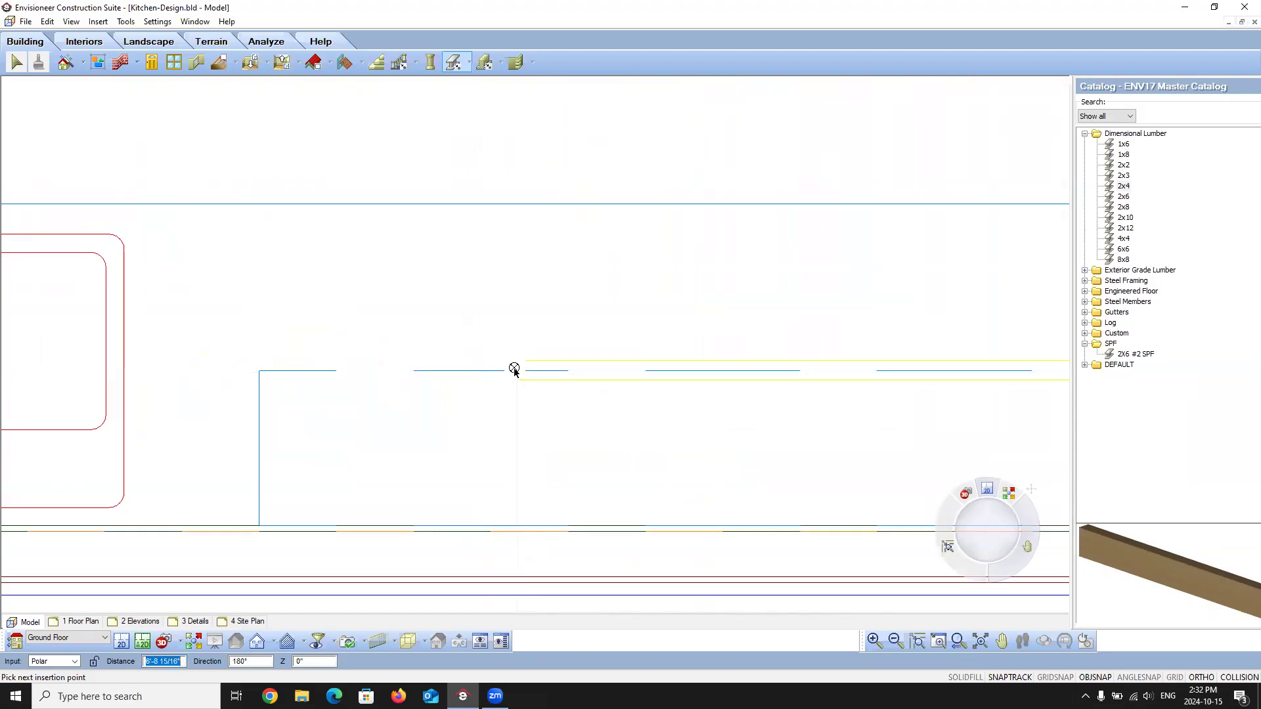
{"action": "right_click", "coordinate": [519, 412]}
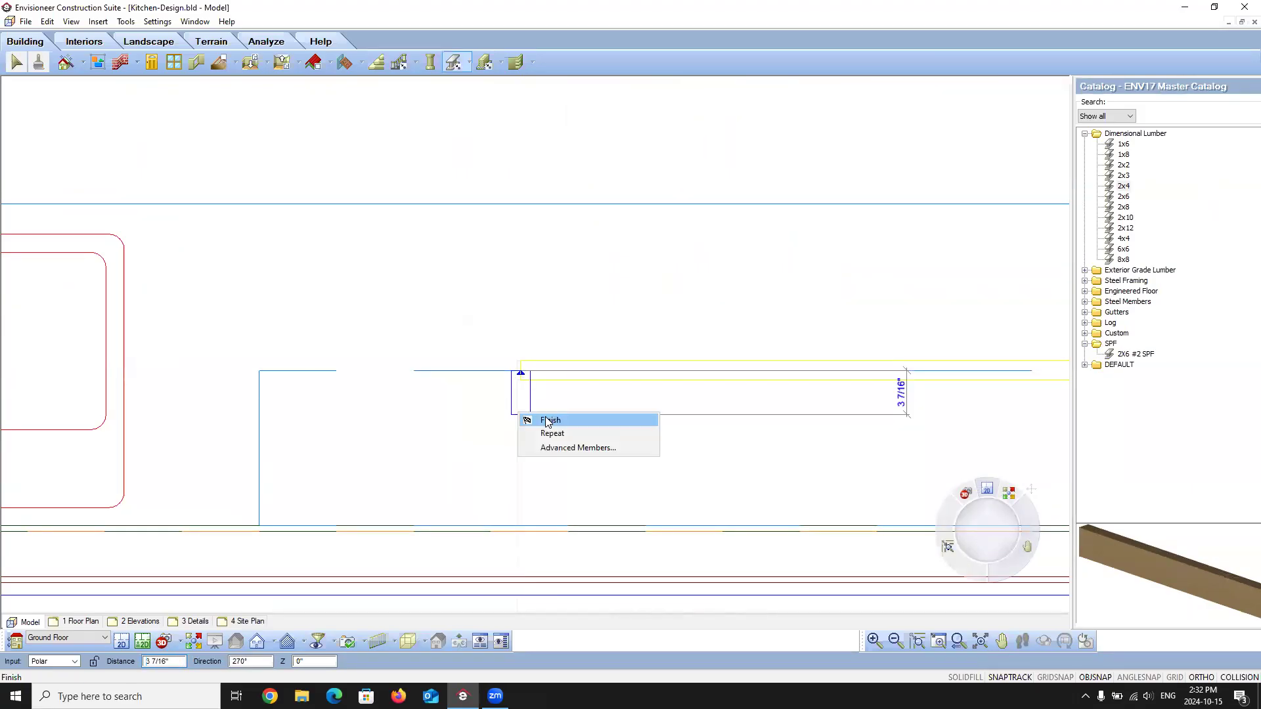
{"action": "left_click", "coordinate": [545, 420]}
Step: Select all three 2x4 members along the fridge panel and upper cabinets and open their properties
{"action": "scroll", "coordinate": [368, 427], "scroll_direction": "down", "scroll_amount": 4}
{"action": "scroll", "coordinate": [368, 425], "scroll_direction": "down", "scroll_amount": 2}
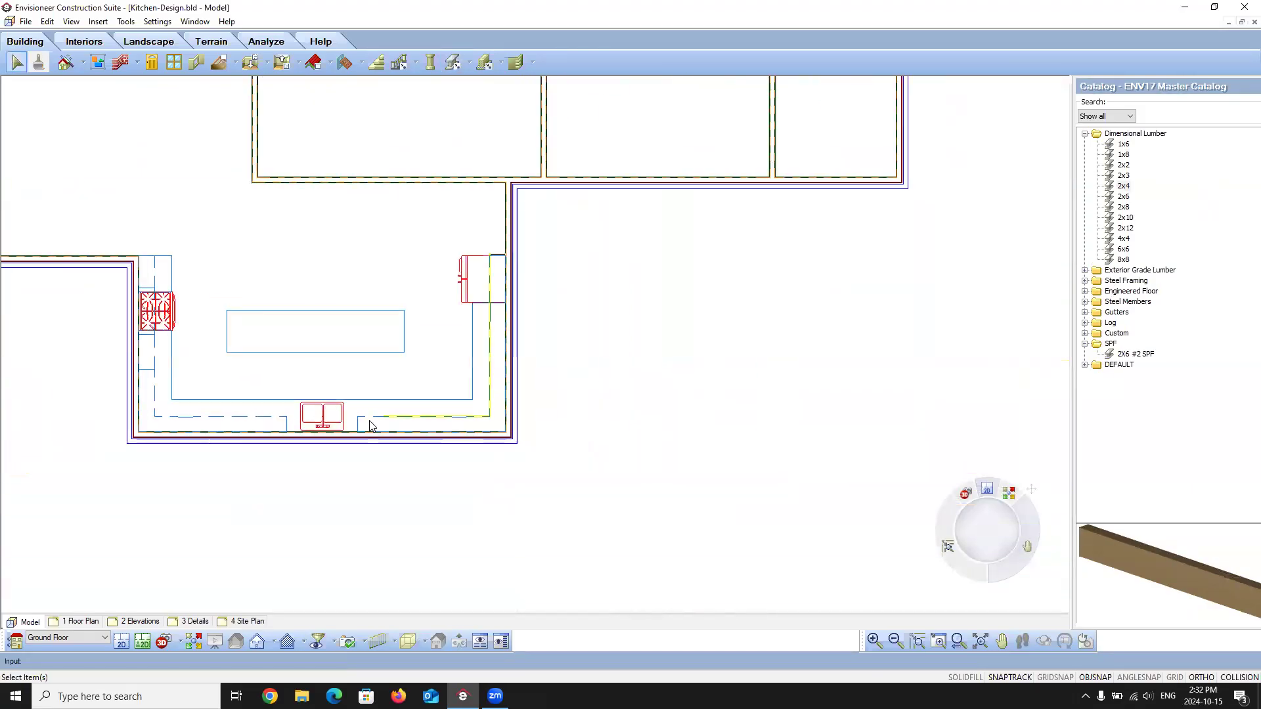
{"action": "scroll", "coordinate": [493, 273], "scroll_direction": "up", "scroll_amount": 2}
{"action": "scroll", "coordinate": [493, 170], "scroll_direction": "up", "scroll_amount": 2}
{"action": "scroll", "coordinate": [473, 190], "scroll_direction": "up", "scroll_amount": 2}
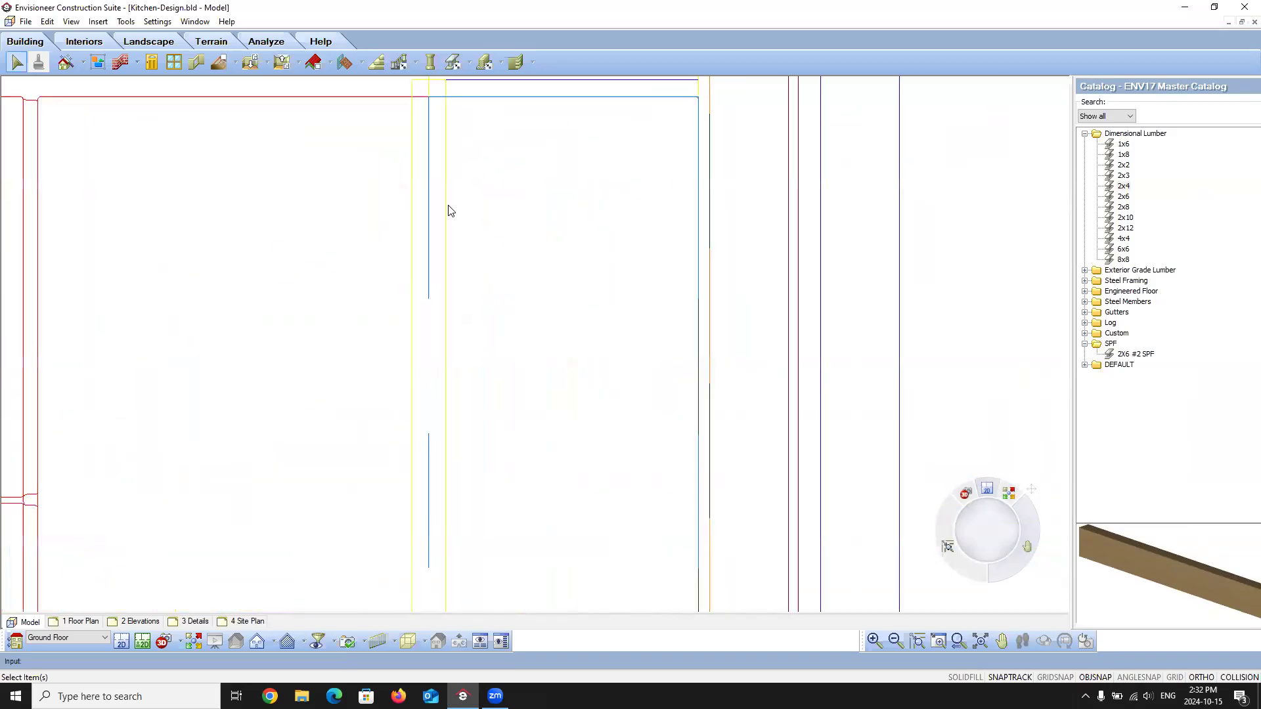
{"action": "scroll", "coordinate": [470, 135], "scroll_direction": "down", "scroll_amount": 1}
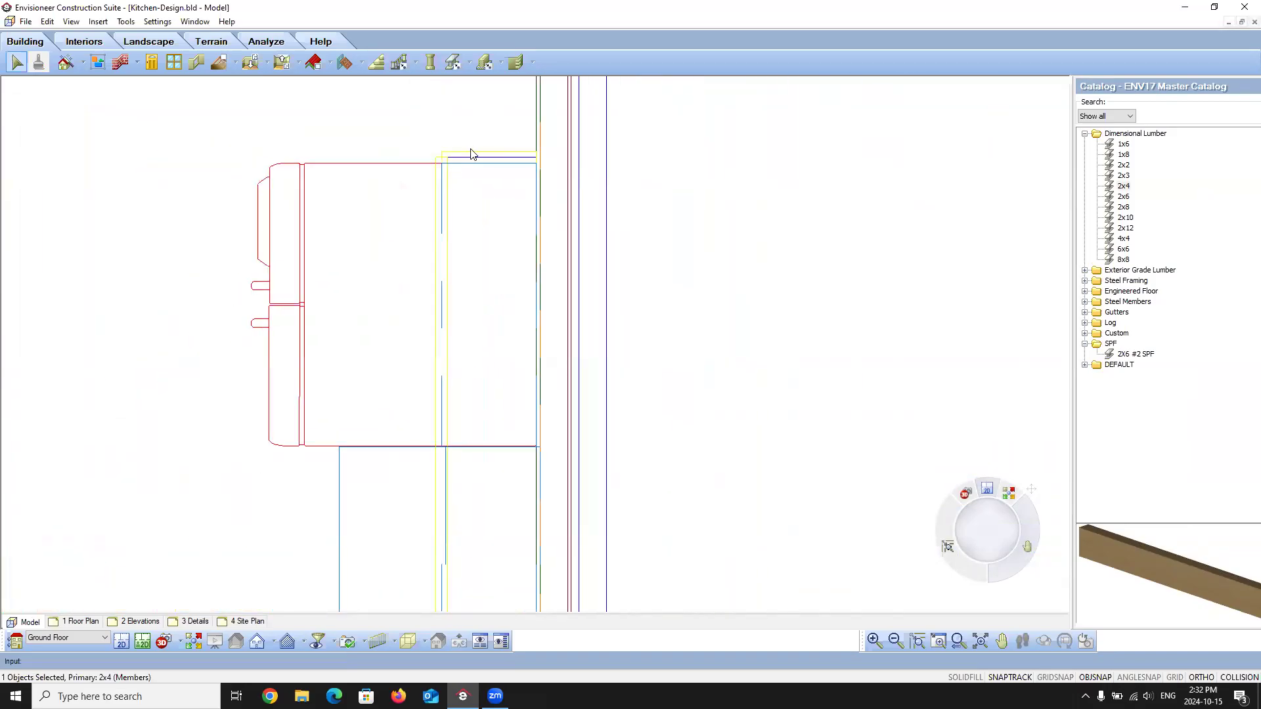
{"action": "right_click", "coordinate": [471, 153]}
{"action": "left_click", "coordinate": [479, 169]}
{"action": "scroll", "coordinate": [450, 210], "scroll_direction": "down", "scroll_amount": 4}
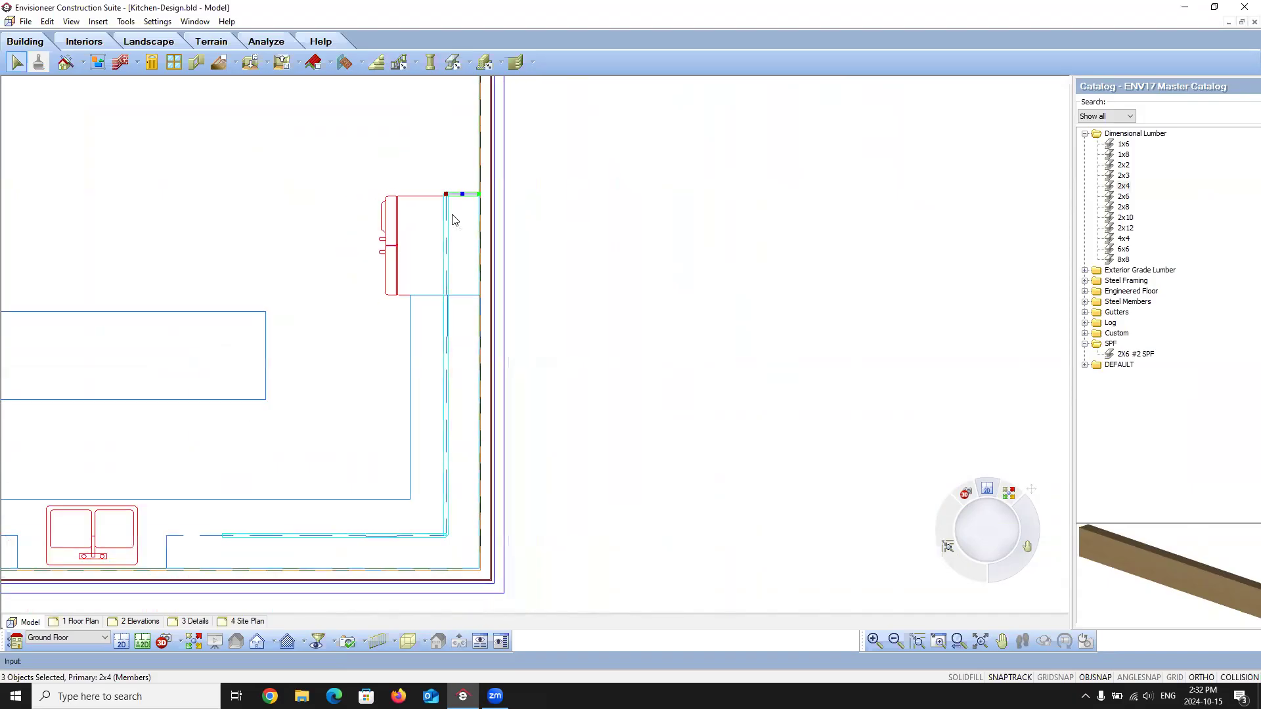
{"action": "scroll", "coordinate": [366, 359], "scroll_direction": "up", "scroll_amount": 2}
{"action": "right_click", "coordinate": [369, 363]}
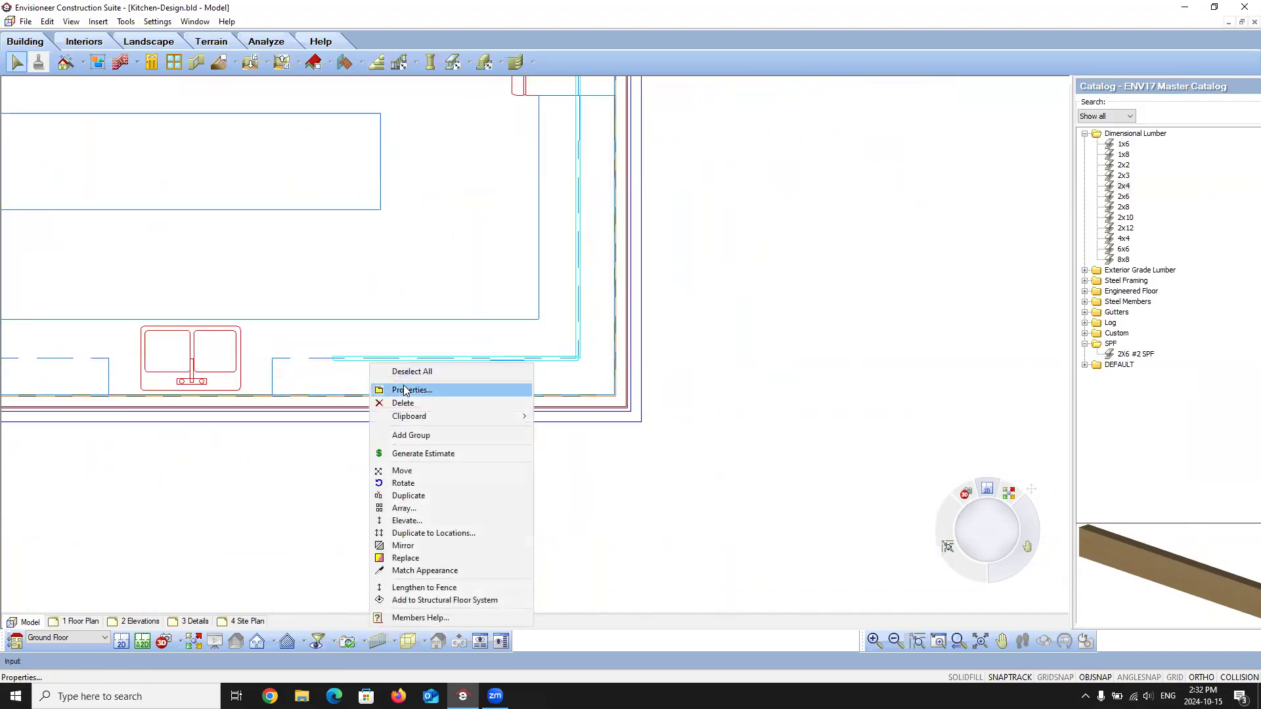
{"action": "left_click", "coordinate": [404, 389]}
Step: Keep the 3D Member component on the Members layer and set its line color to Blue
{"action": "left_click", "coordinate": [520, 233]}
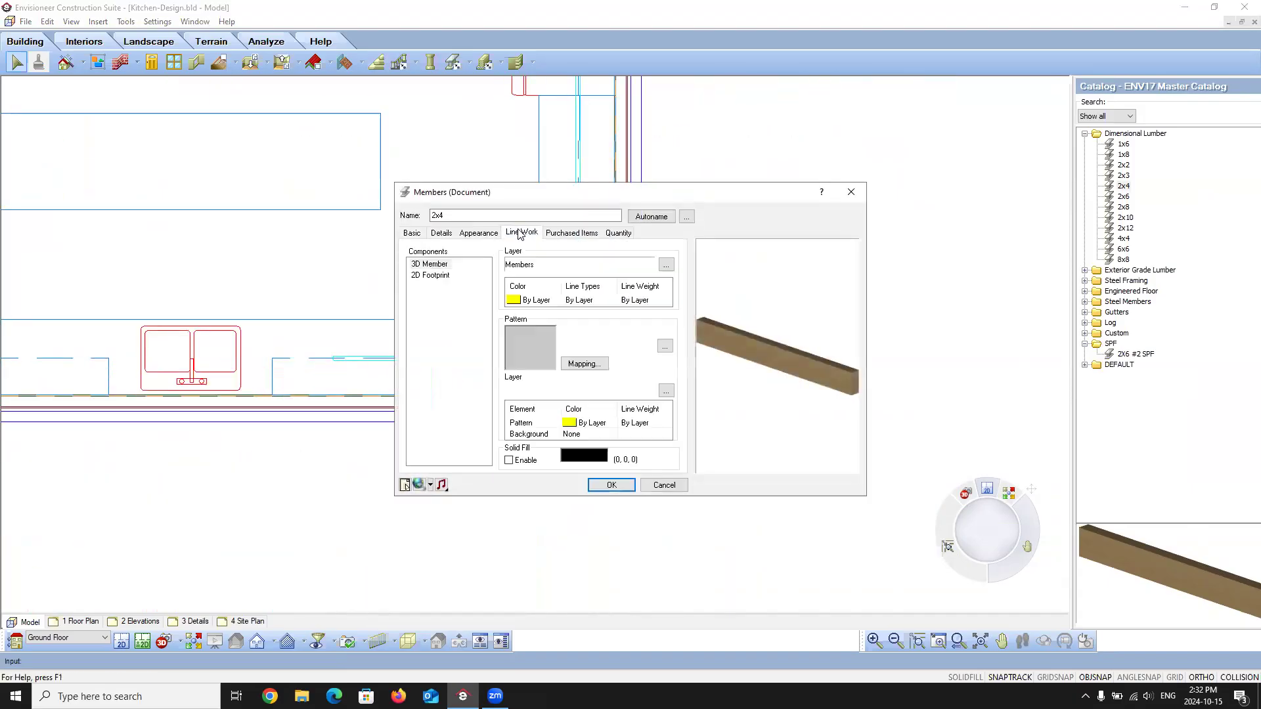
{"action": "left_click", "coordinate": [442, 264]}
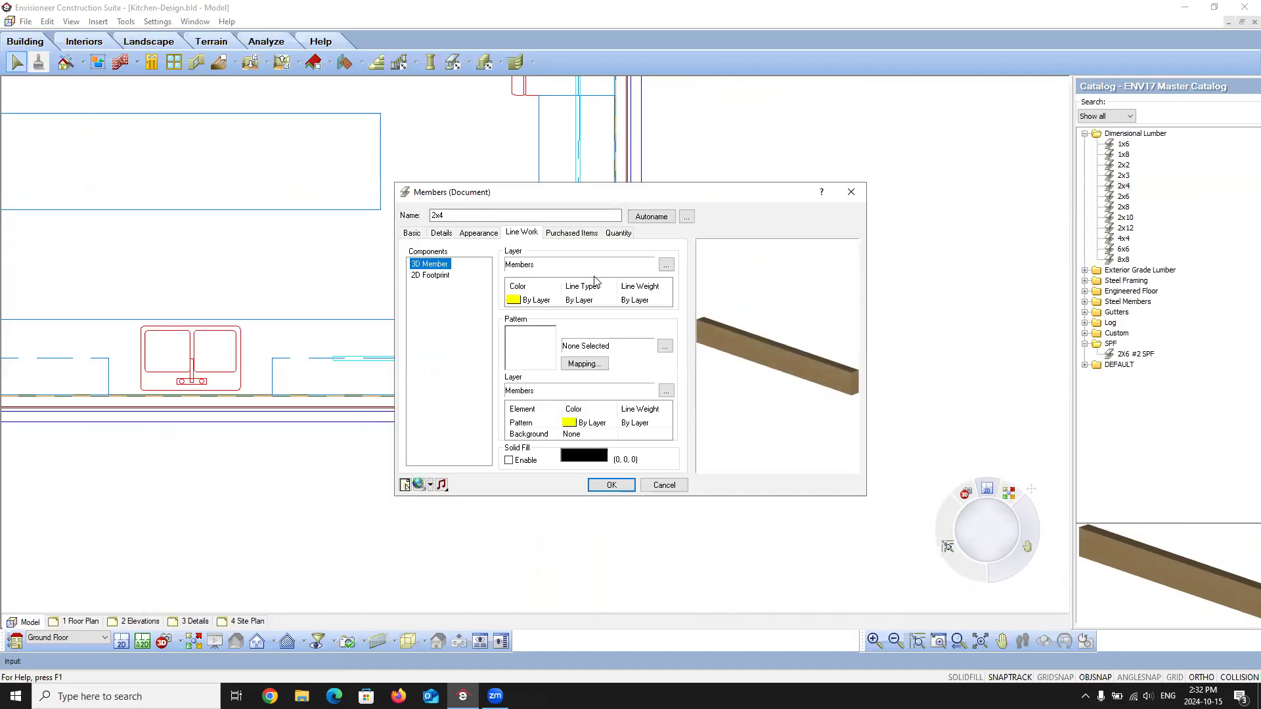
{"action": "left_click", "coordinate": [664, 268]}
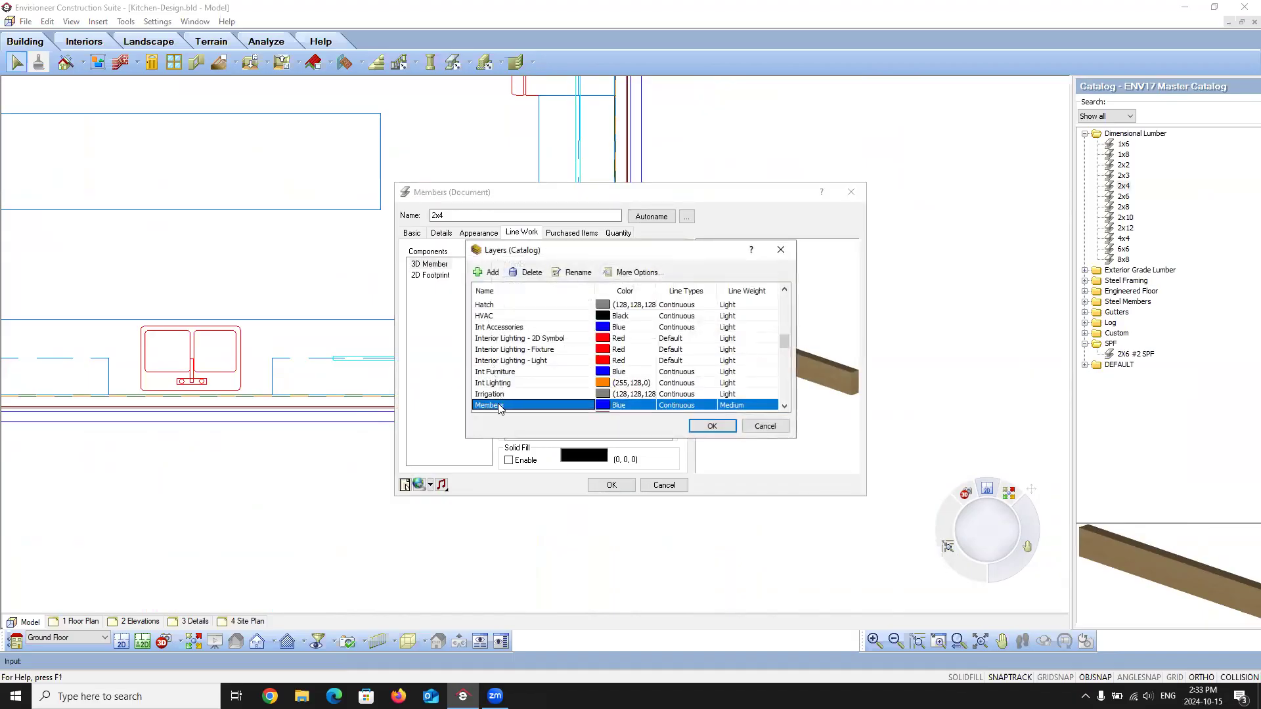
{"action": "left_click", "coordinate": [712, 425]}
{"action": "left_click", "coordinate": [532, 301]}
{"action": "left_click", "coordinate": [533, 301]}
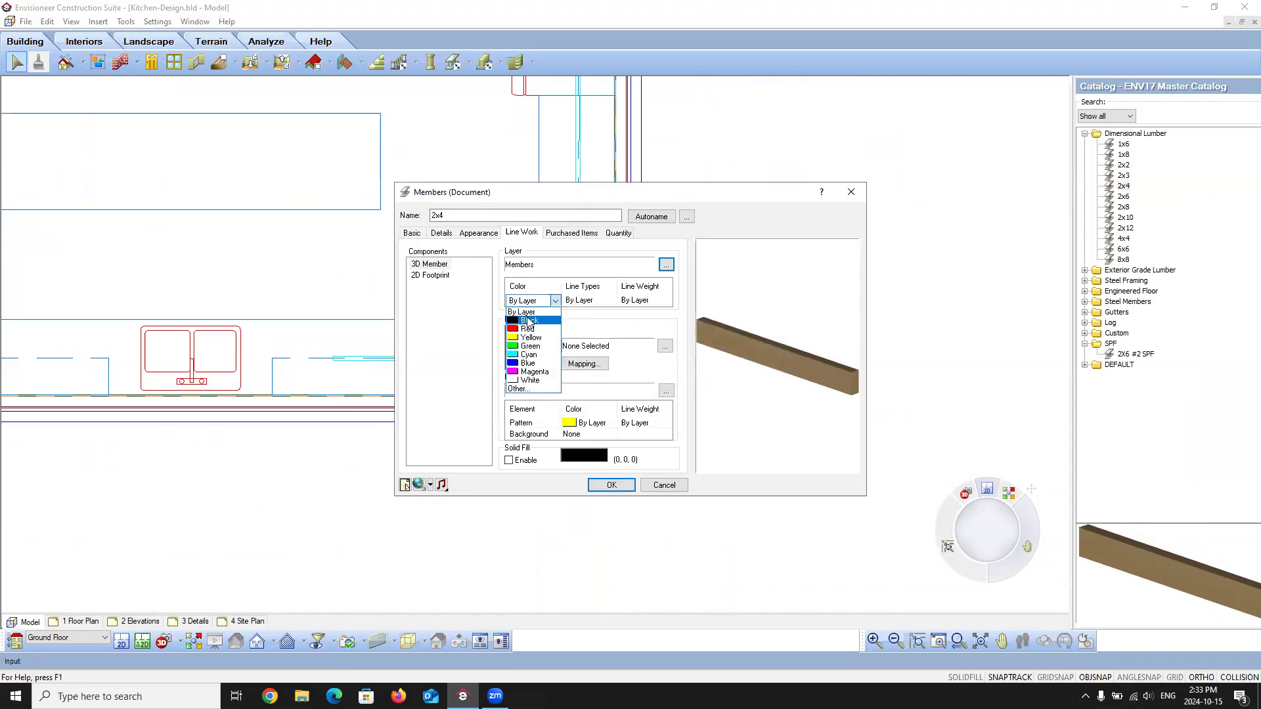
{"action": "left_click", "coordinate": [523, 312]}
{"action": "left_click", "coordinate": [534, 301]}
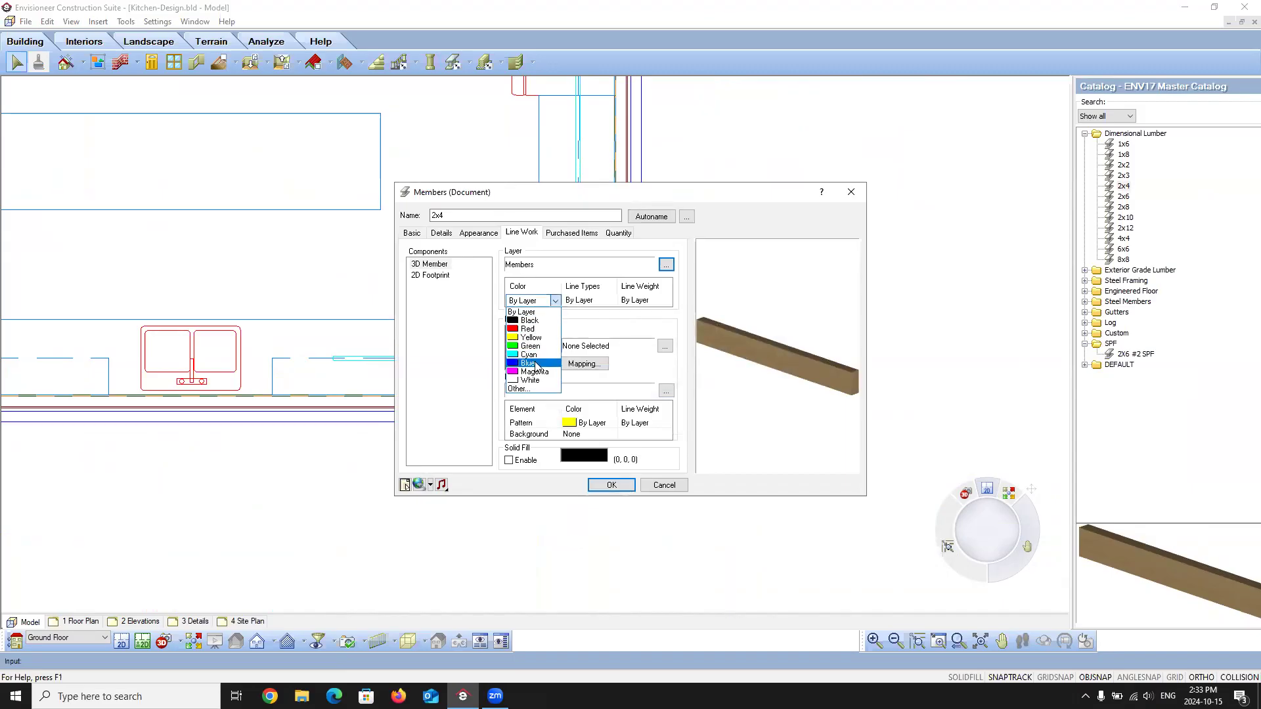
{"action": "left_click", "coordinate": [536, 364]}
Step: Set the 3D Member component's pattern color to Blue and apply the member properties
{"action": "left_click", "coordinate": [591, 424]}
{"action": "left_click", "coordinate": [611, 425]}
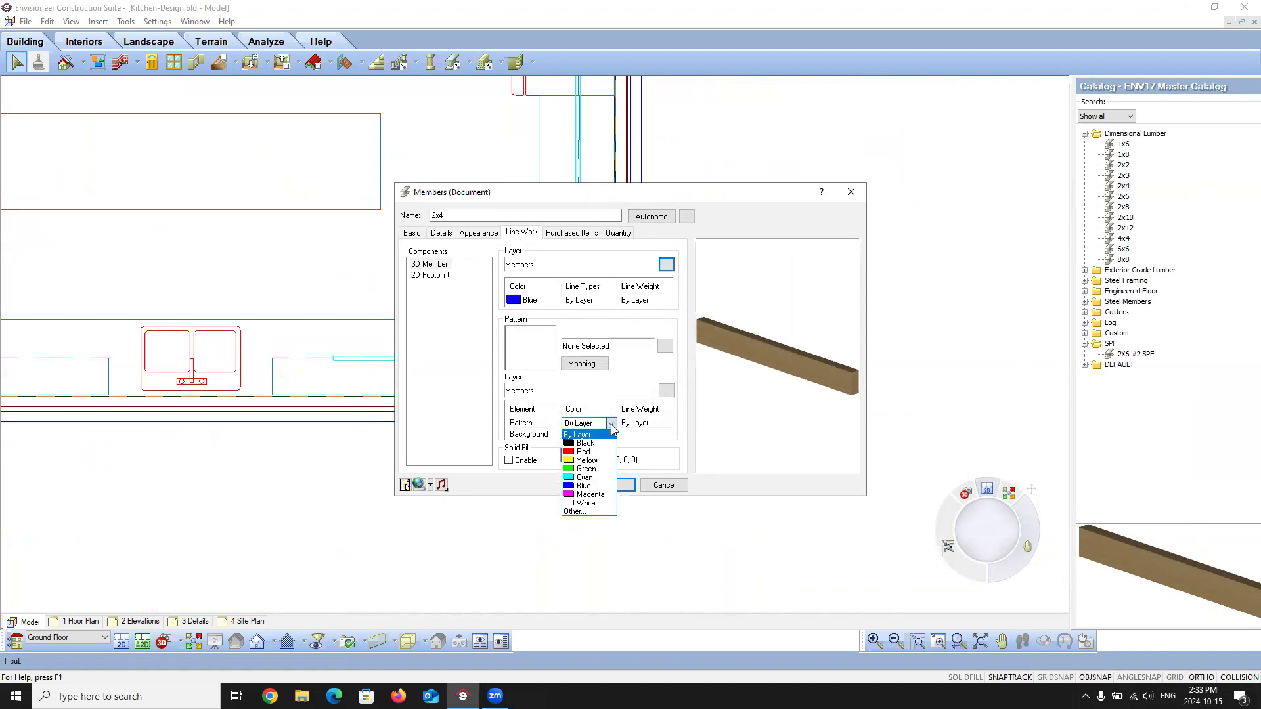
{"action": "left_click", "coordinate": [591, 486]}
{"action": "left_click", "coordinate": [591, 486]}
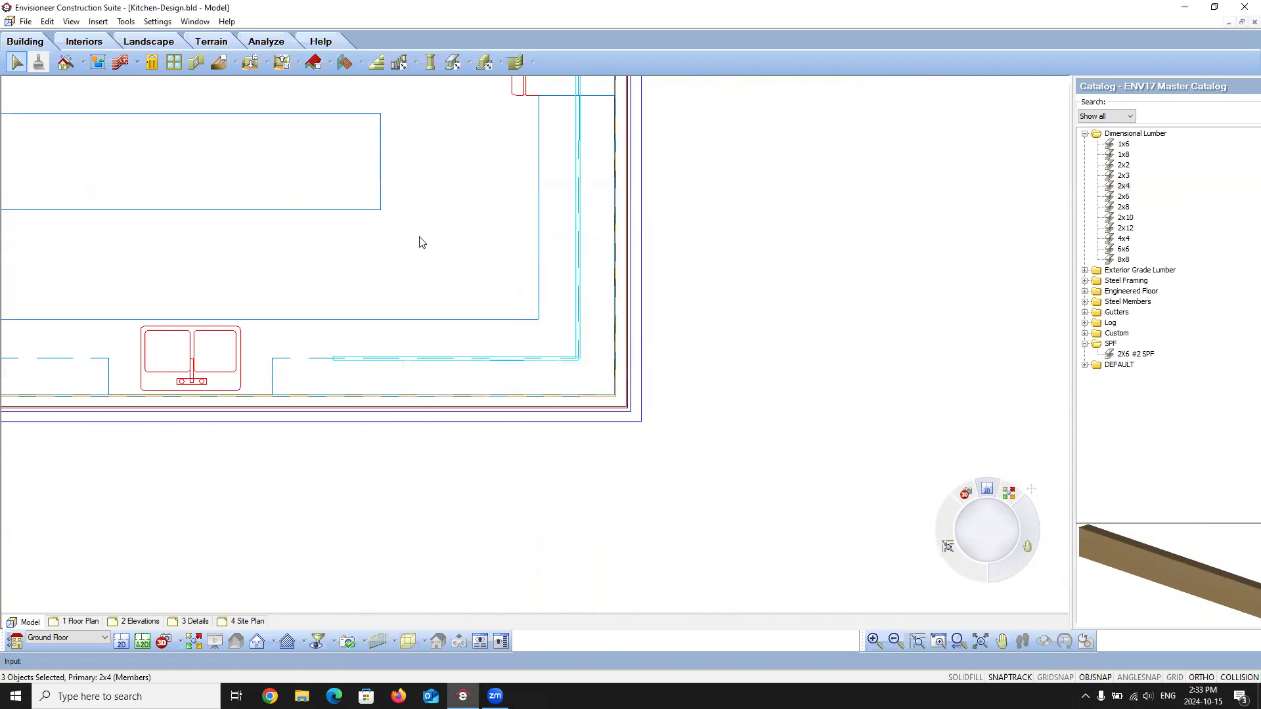
Step: Reselect the 2x4 members at the fridge panel and along the cabinets and reopen their properties
{"action": "scroll", "coordinate": [338, 367], "scroll_direction": "up", "scroll_amount": 4}
{"action": "left_click", "coordinate": [358, 352]}
{"action": "scroll", "coordinate": [388, 427], "scroll_direction": "down", "scroll_amount": 3}
{"action": "scroll", "coordinate": [517, 379], "scroll_direction": "down", "scroll_amount": 2}
{"action": "scroll", "coordinate": [618, 105], "scroll_direction": "up", "scroll_amount": 6}
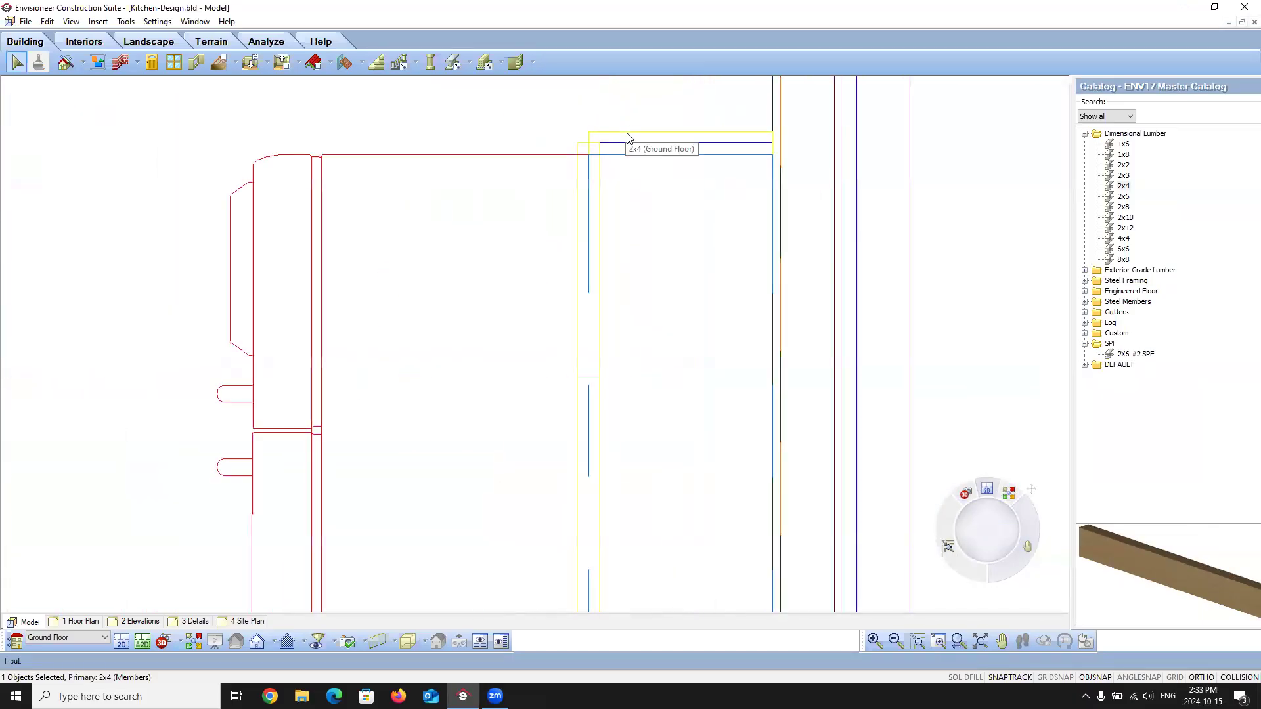
{"action": "left_click", "coordinate": [582, 147]}
{"action": "right_click", "coordinate": [580, 147]}
{"action": "left_click", "coordinate": [610, 173]}
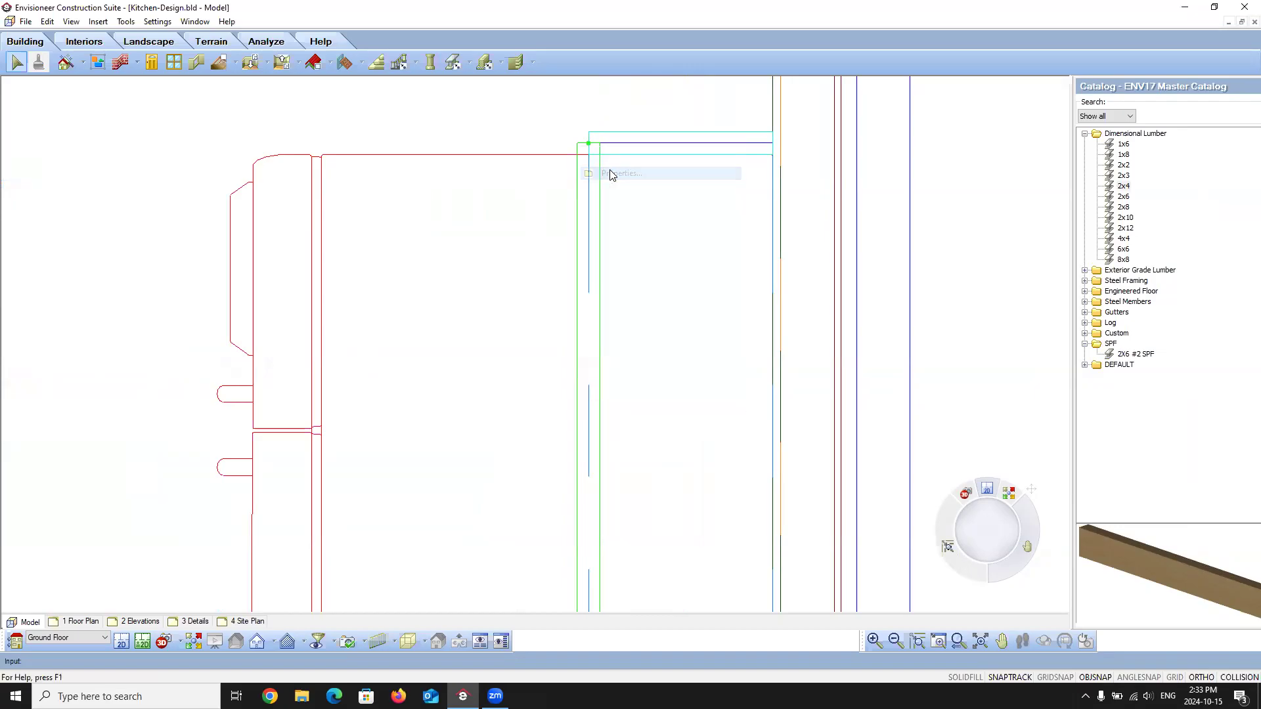
Step: Set the 2D Footprint component's line and pattern colors to Blue on the Members layer and apply the changes
{"action": "left_click", "coordinate": [520, 235]}
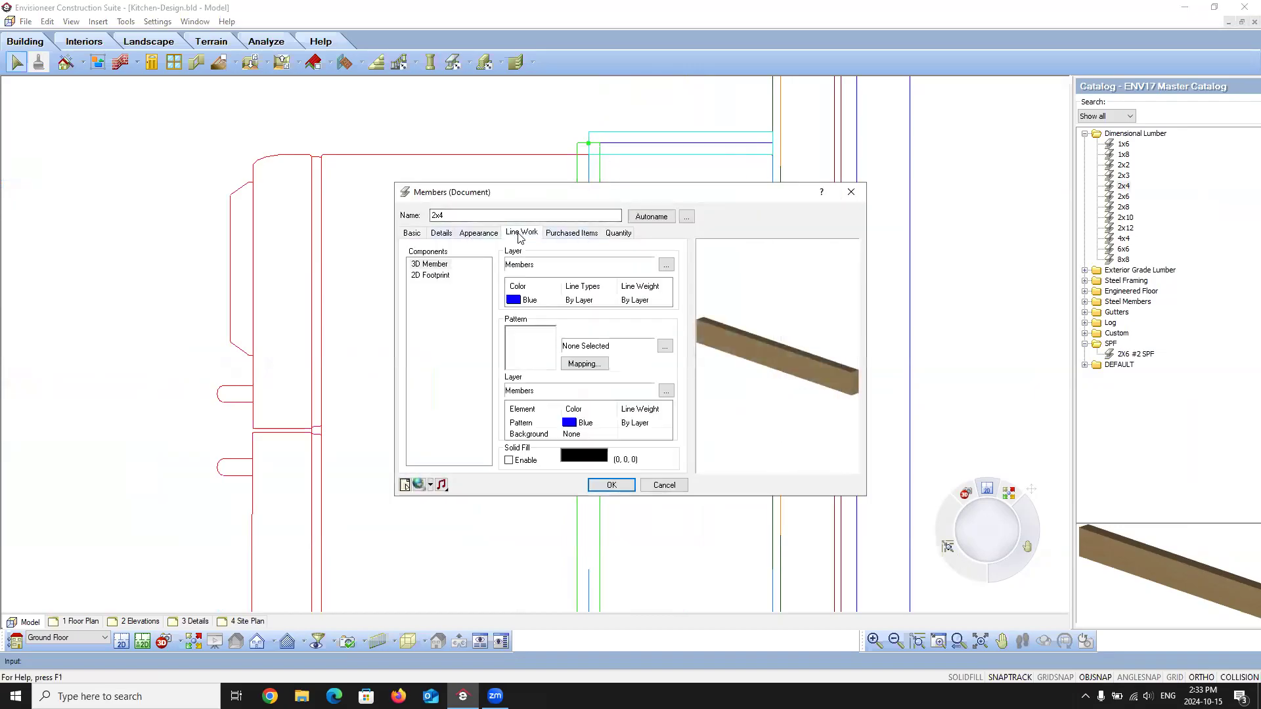
{"action": "left_click", "coordinate": [432, 276]}
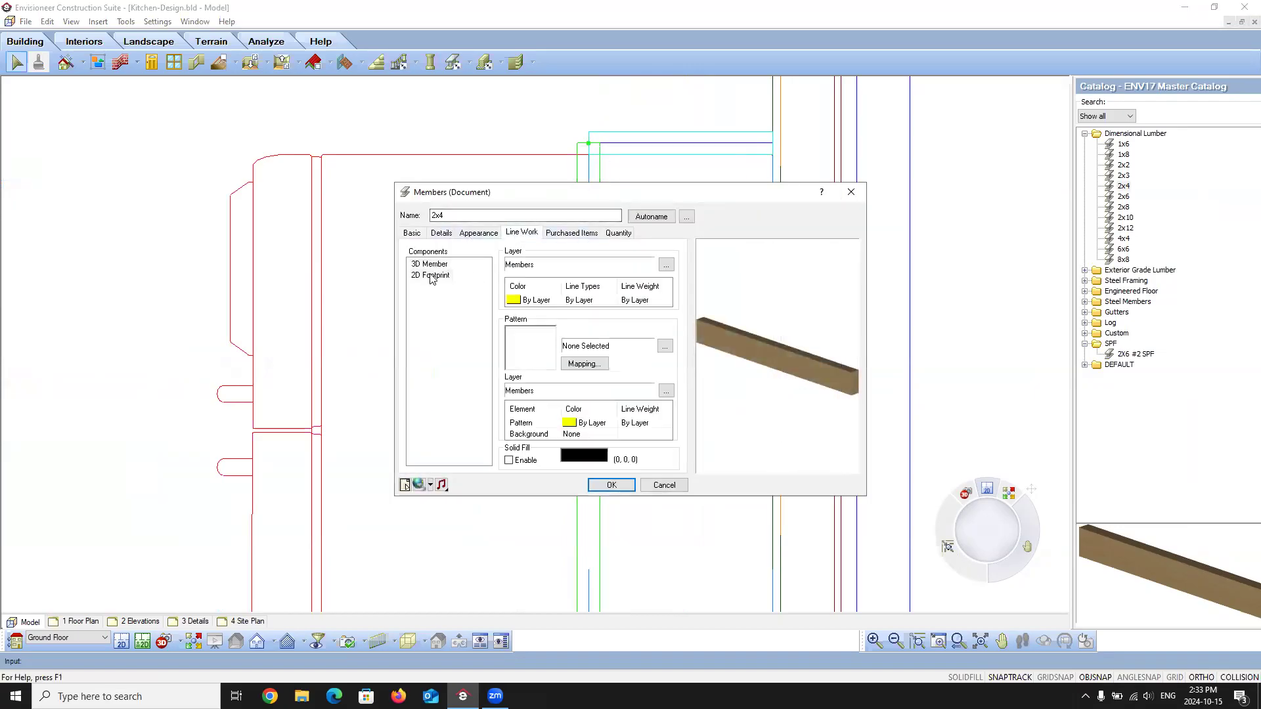
{"action": "left_click", "coordinate": [666, 265]}
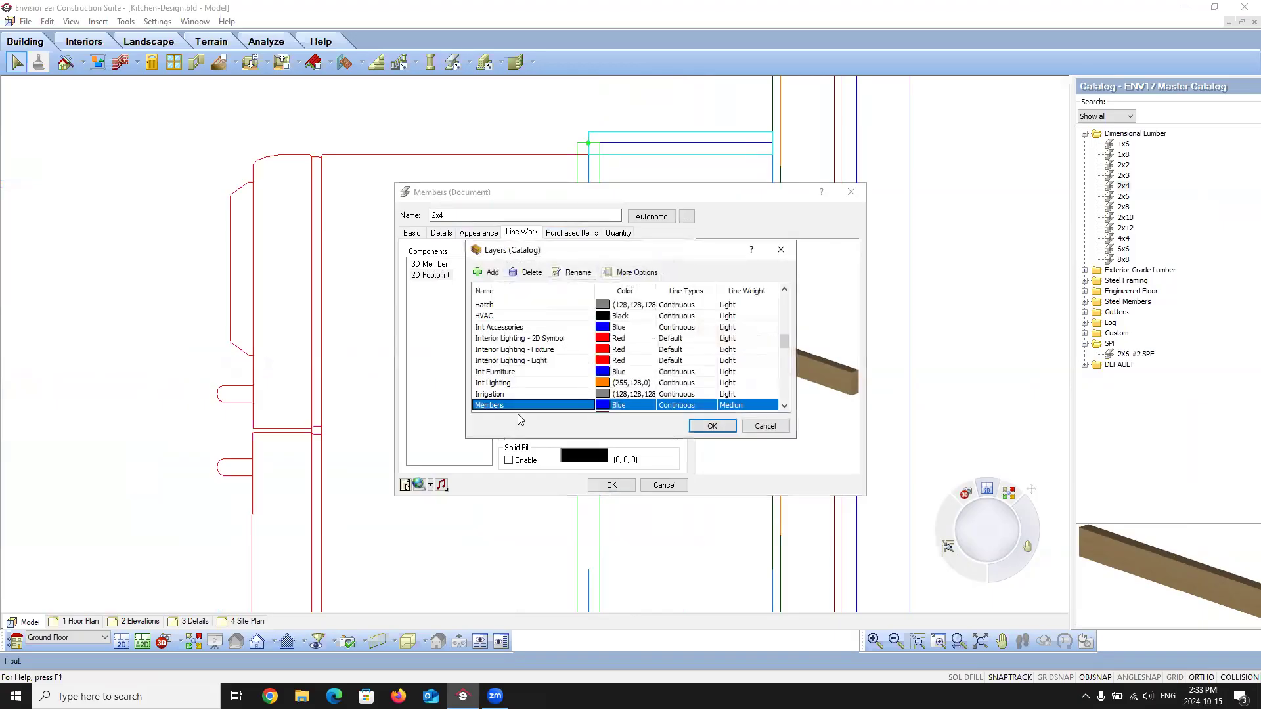
{"action": "left_click", "coordinate": [712, 425]}
{"action": "left_click", "coordinate": [519, 299]}
{"action": "left_click", "coordinate": [525, 369]}
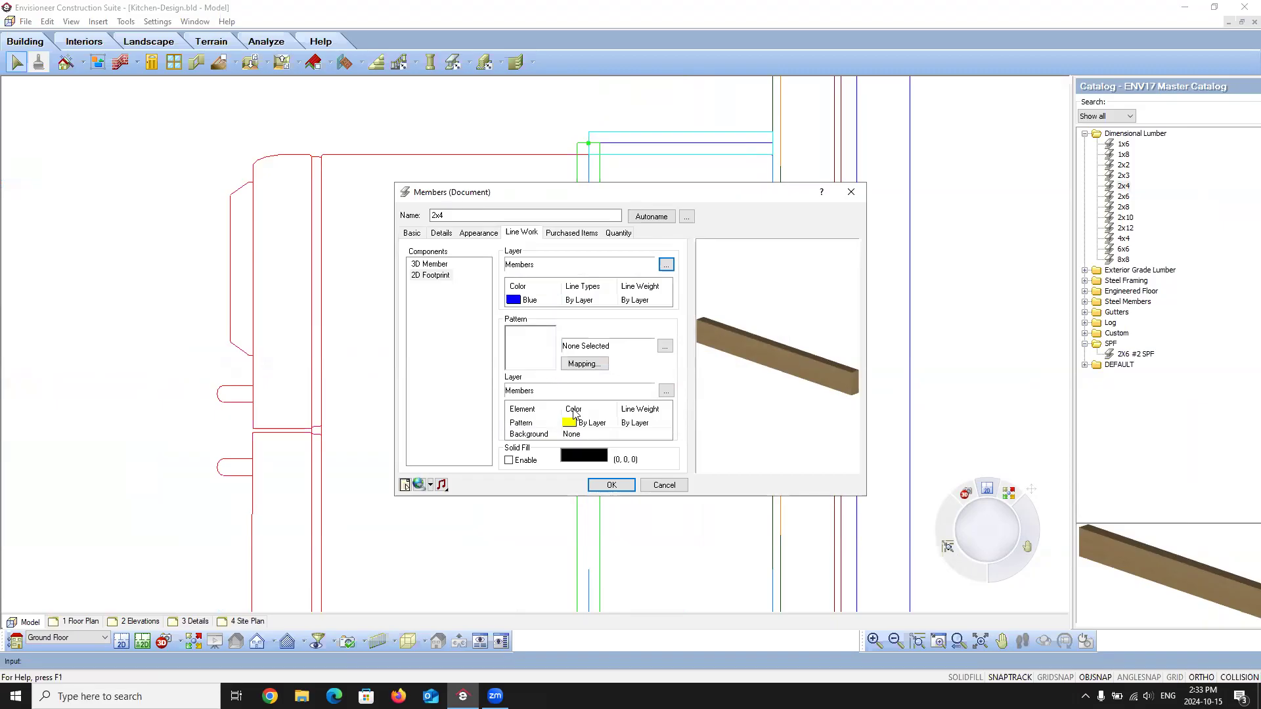
{"action": "left_click", "coordinate": [578, 422]}
{"action": "left_click", "coordinate": [578, 484]}
{"action": "left_click", "coordinate": [613, 490]}
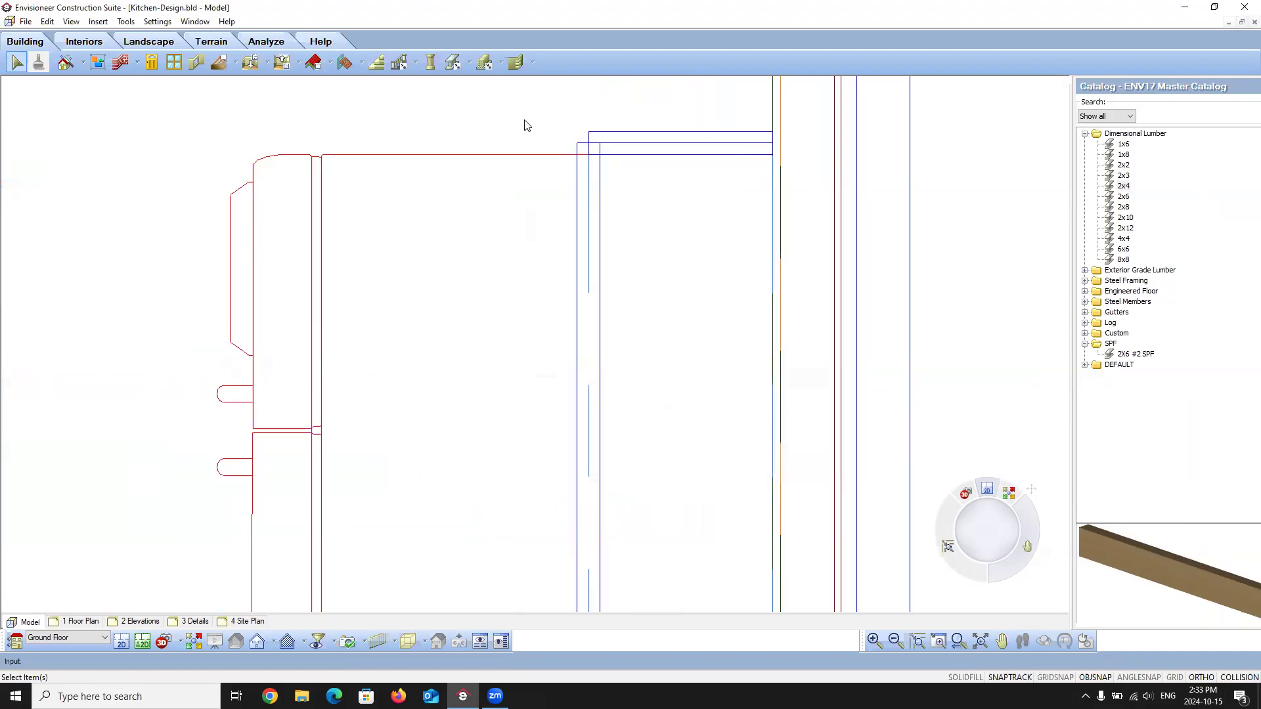
Step: Switch from the 2D plan to the Navigation camera view of the kitchen
{"action": "left_click", "coordinate": [577, 158]}
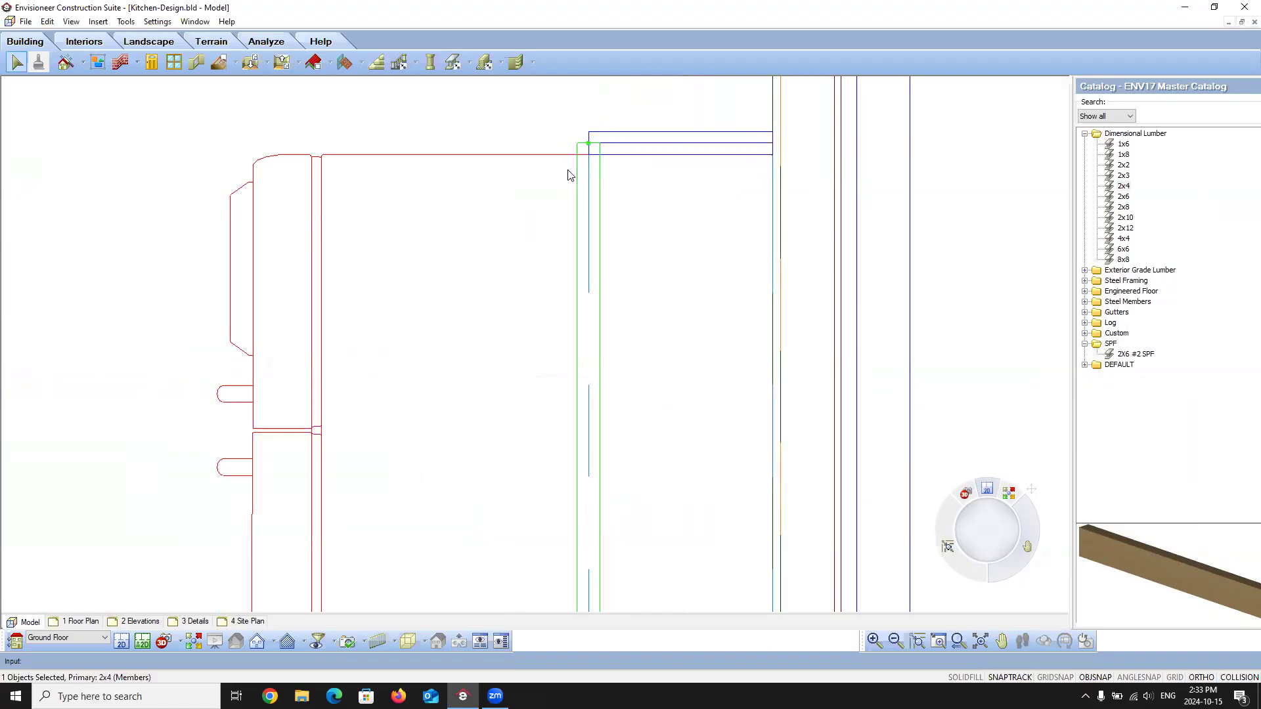
{"action": "left_click", "coordinate": [163, 642]}
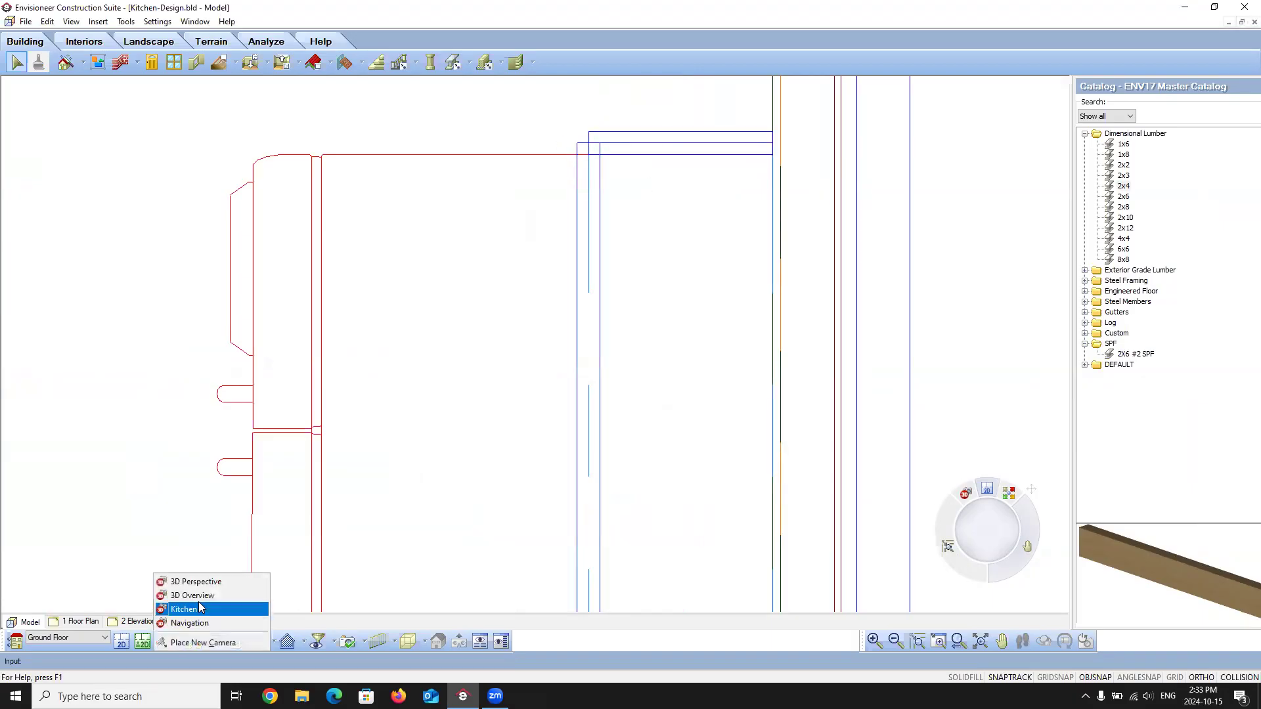
{"action": "left_click", "coordinate": [195, 623]}
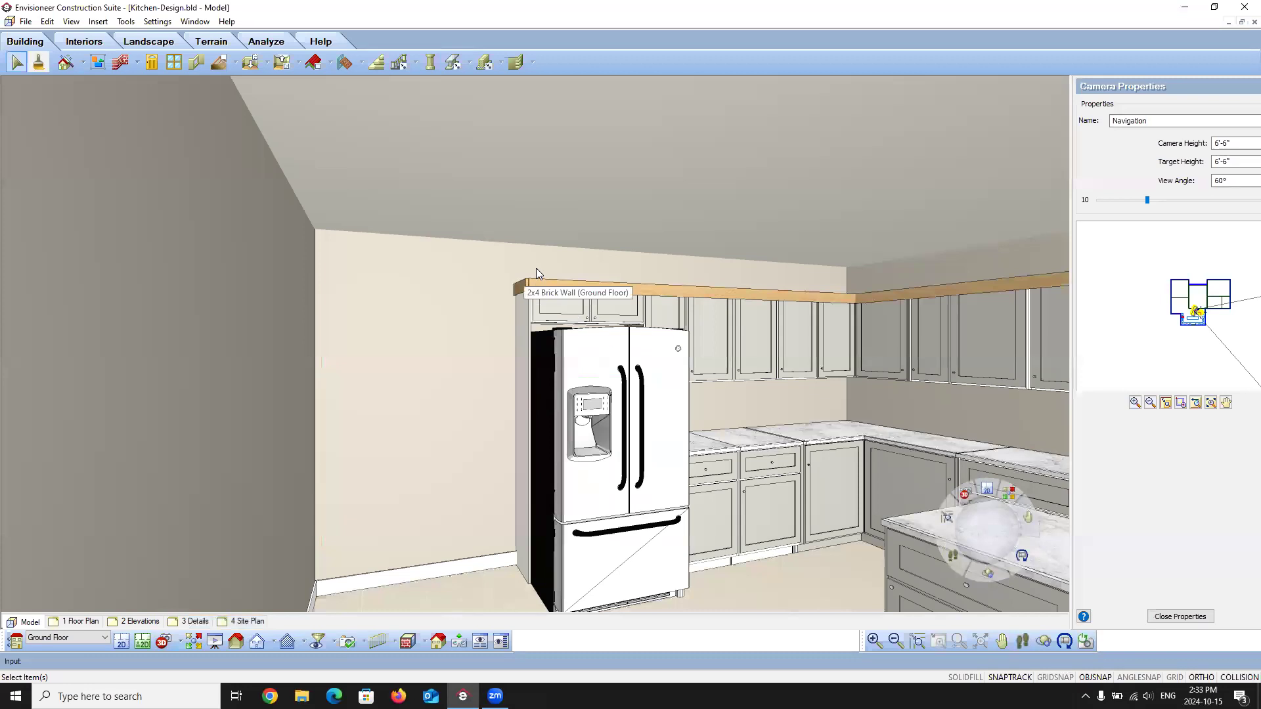
Step: Give the 2x4 members above the upper cabinets a bottom reference point and the name Cabinet Trim
{"action": "left_click", "coordinate": [549, 284]}
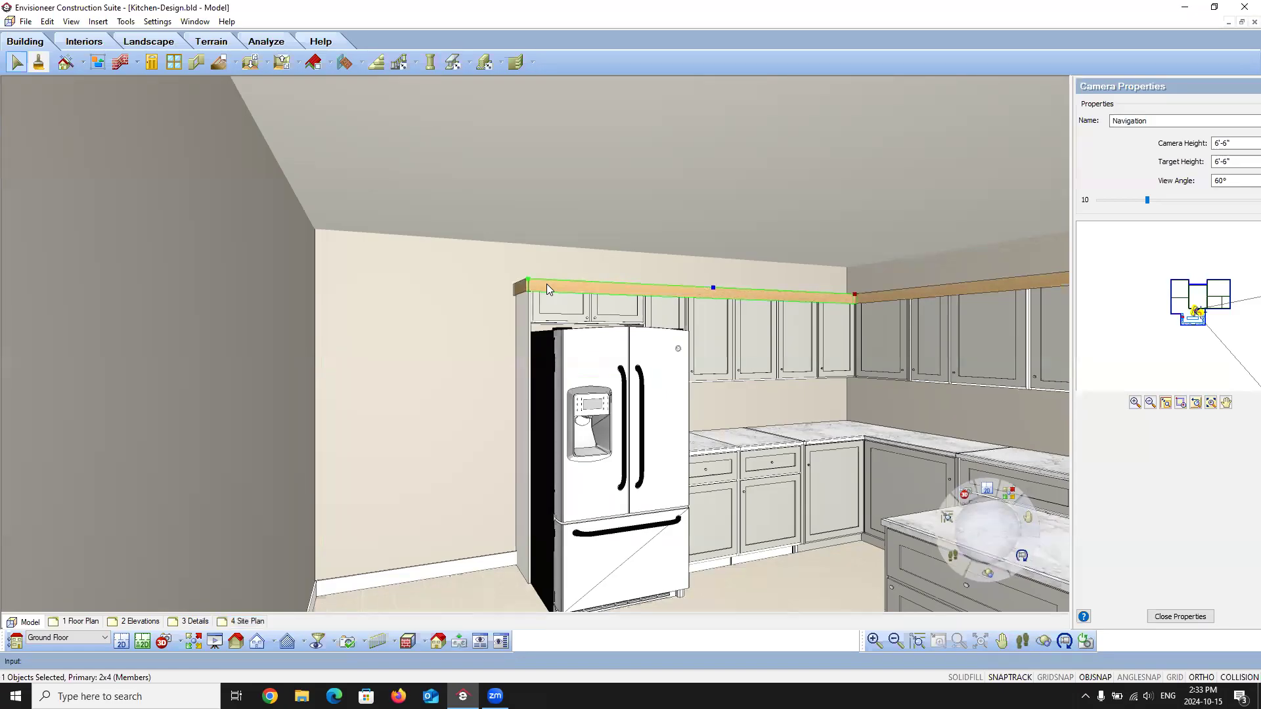
{"action": "left_click", "coordinate": [901, 291], "text": "shift"}
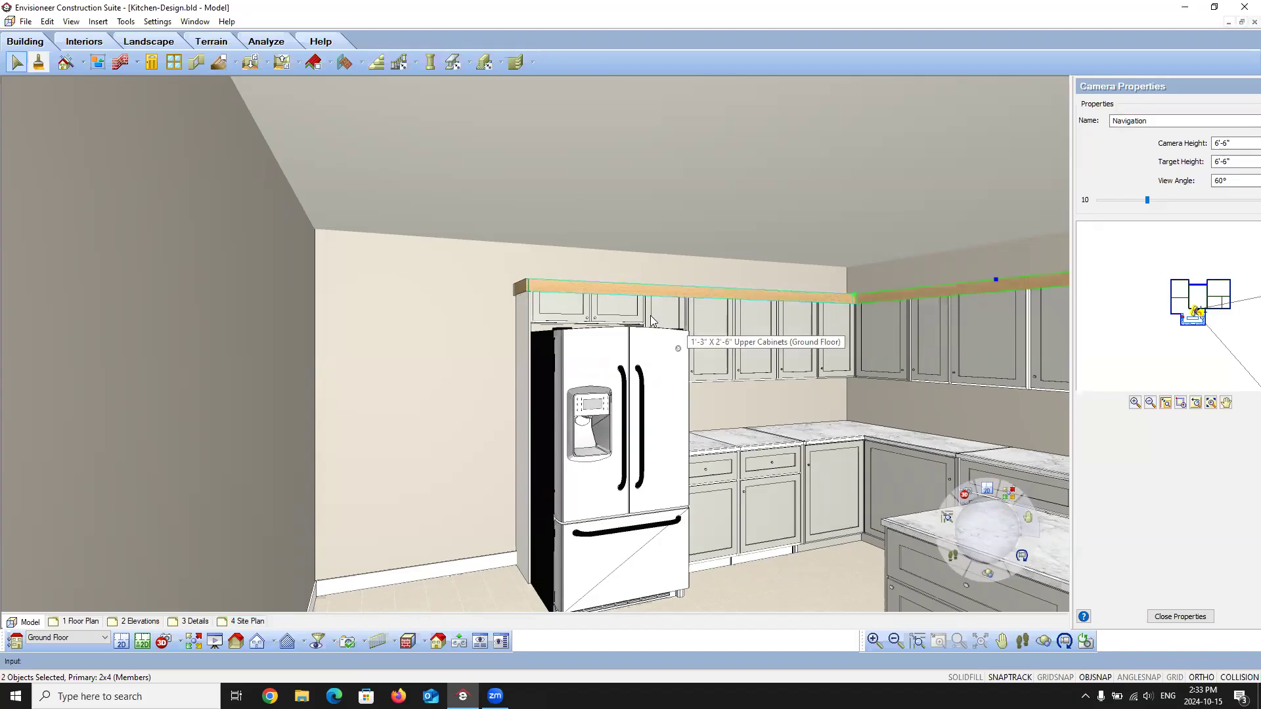
{"action": "right_click", "coordinate": [522, 289]}
{"action": "left_click", "coordinate": [559, 322]}
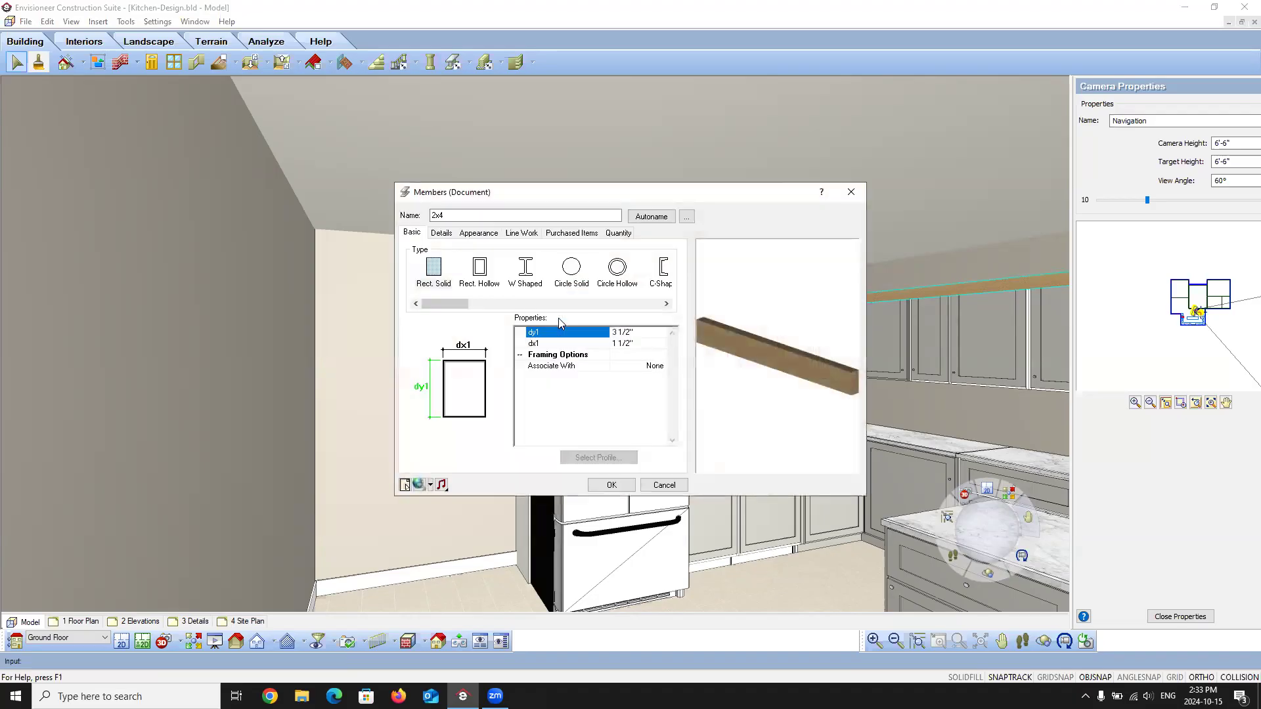
{"action": "left_click", "coordinate": [443, 234]}
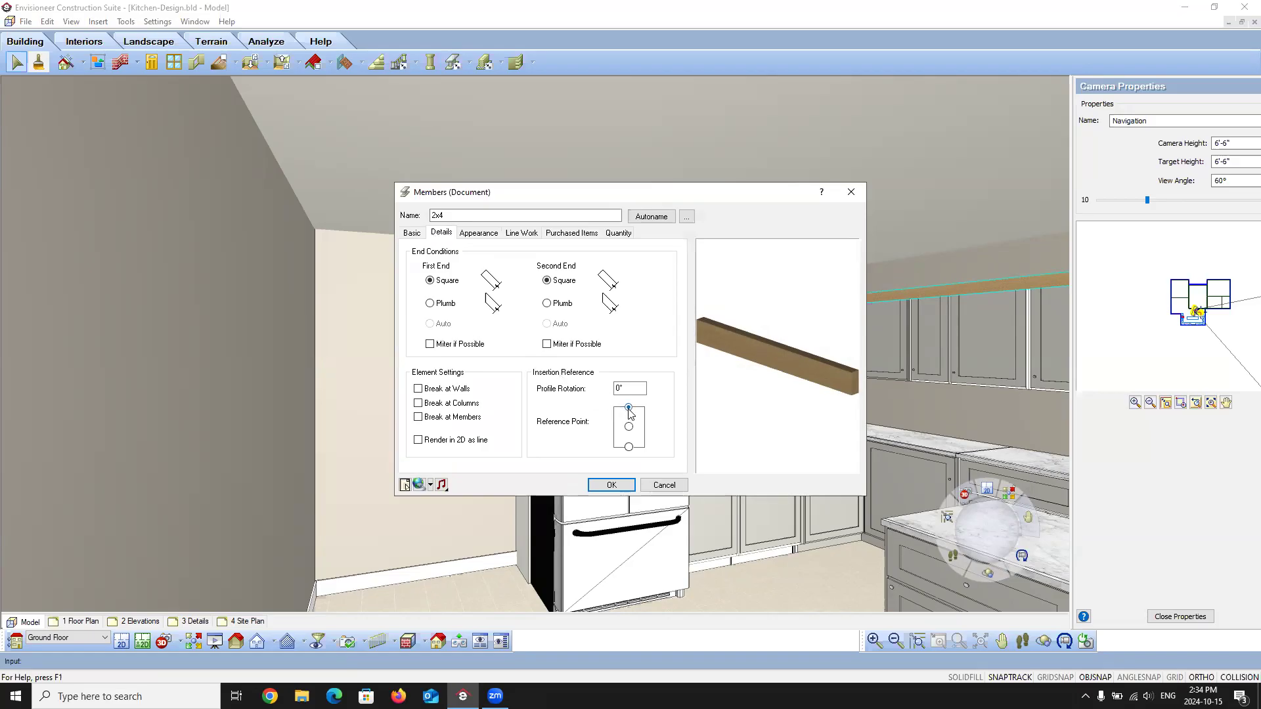
{"action": "left_click", "coordinate": [630, 447]}
{"action": "left_click", "coordinate": [414, 186]}
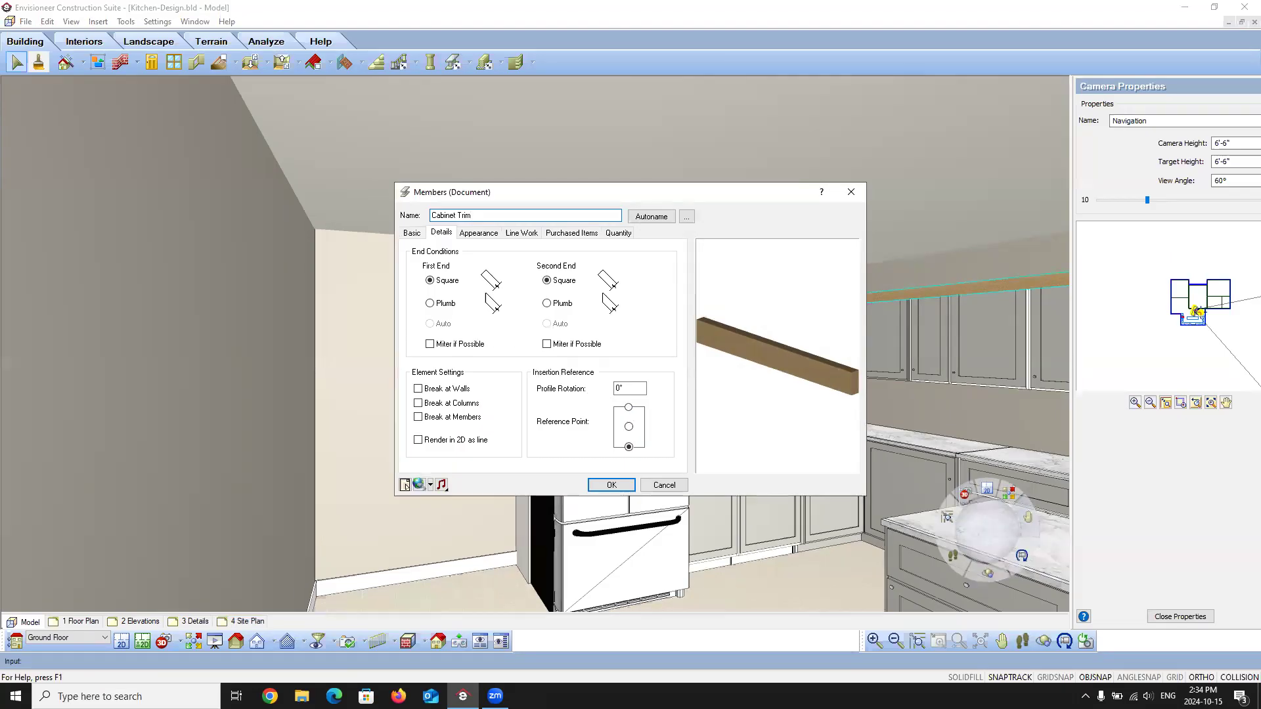
Step: Change the Cabinet Trim member's type from solid rectangle to Custom
{"action": "left_click", "coordinate": [412, 233]}
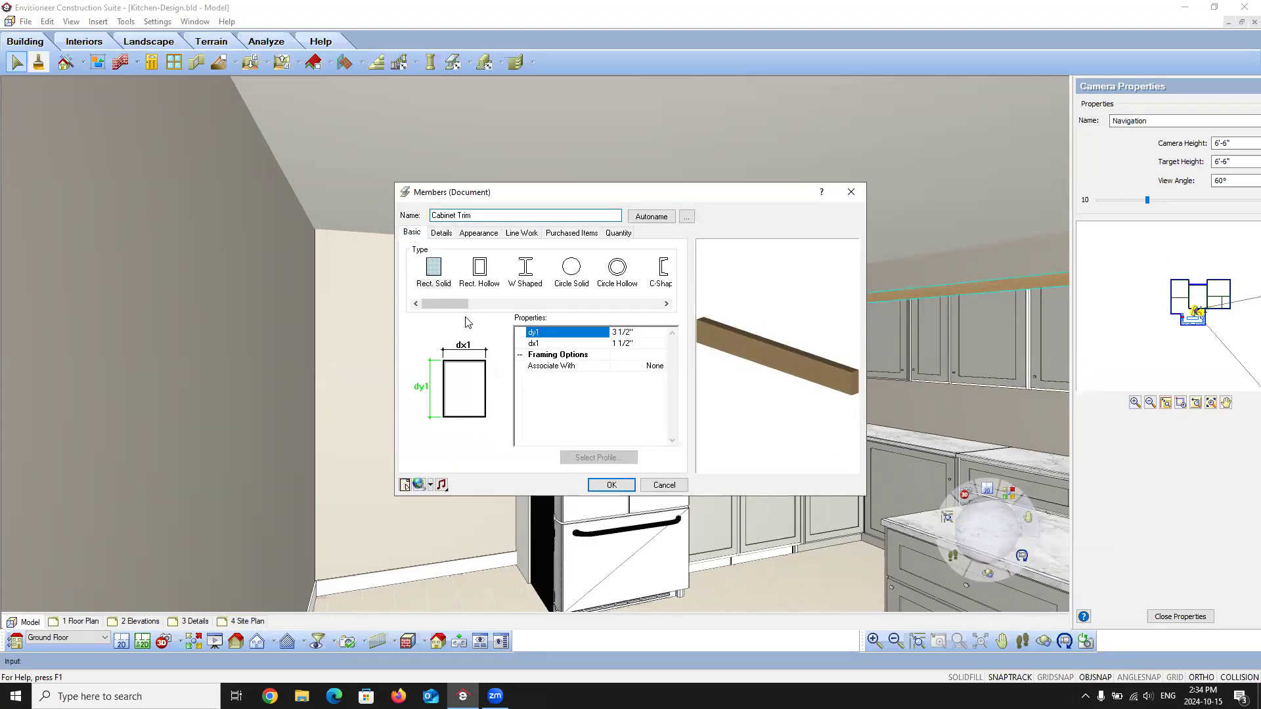
{"action": "left_click_drag", "start_coordinate": [444, 301], "coordinate": [640, 304]}
{"action": "left_click", "coordinate": [649, 269]}
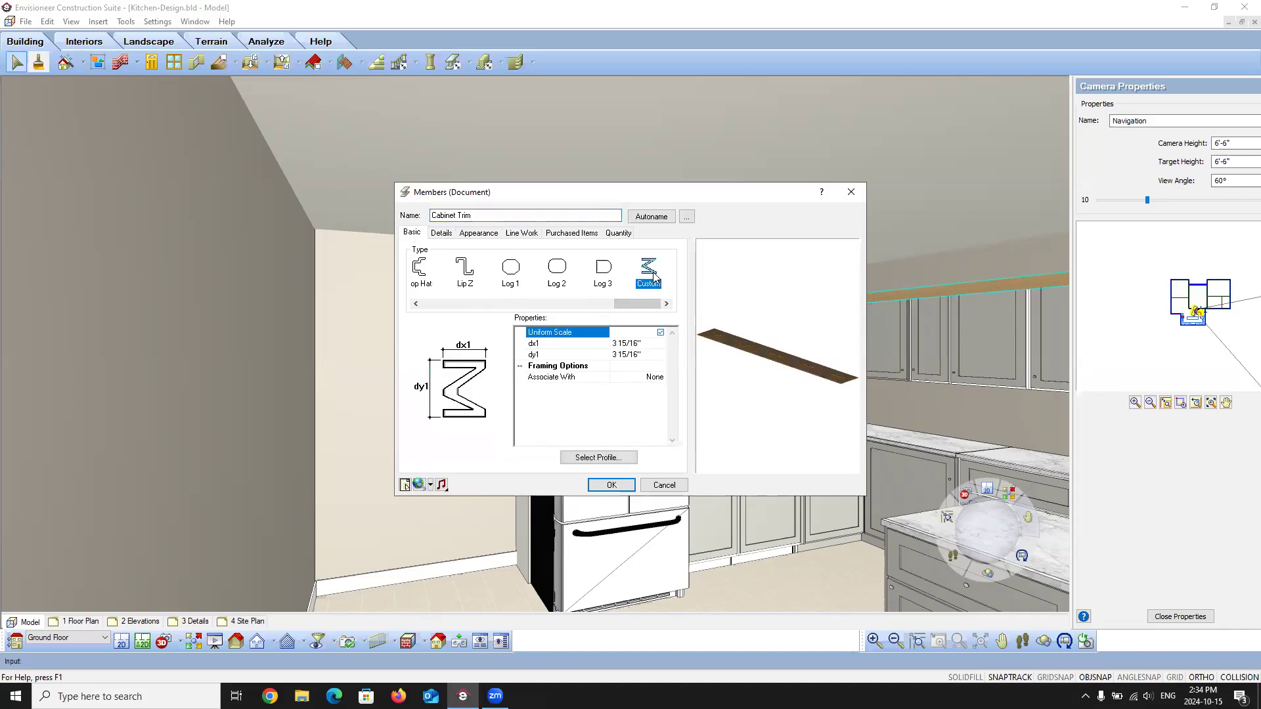
Step: Compare the catalog's Crown Profiles and assign Crown 3 to the Cabinet Trim
{"action": "left_click", "coordinate": [618, 457]}
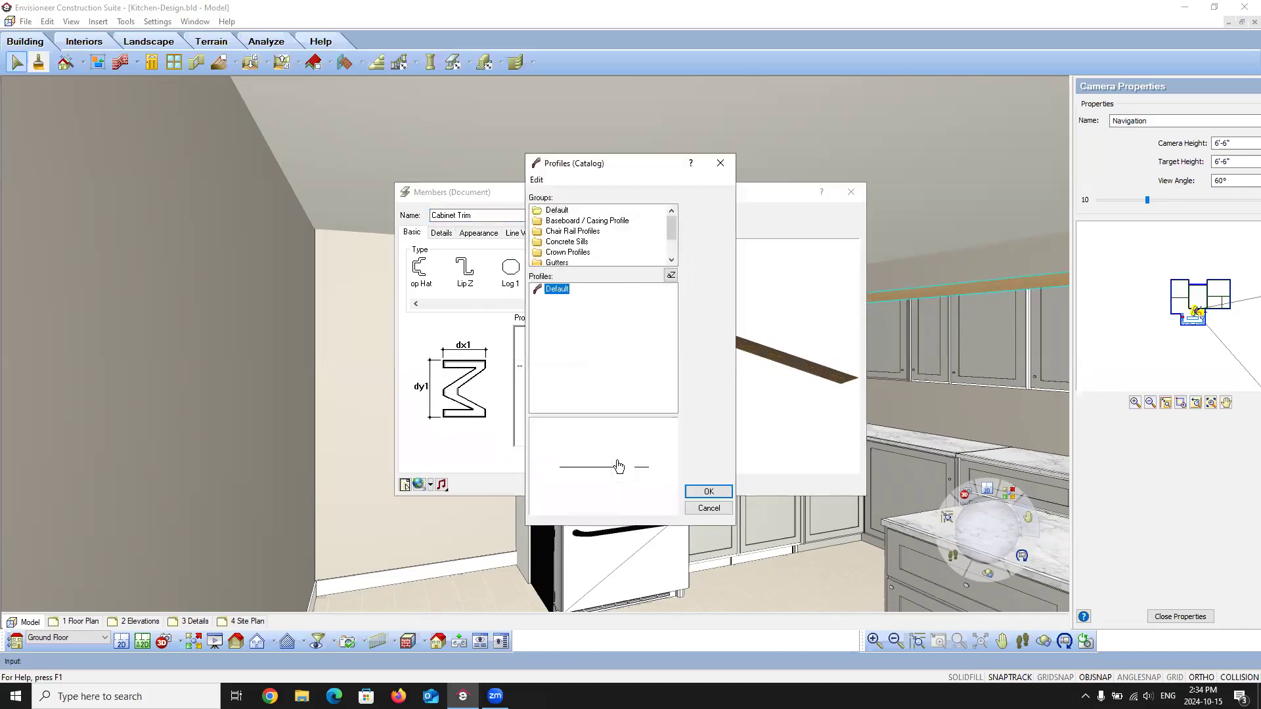
{"action": "left_click", "coordinate": [569, 253]}
{"action": "left_click", "coordinate": [560, 322]}
{"action": "left_click", "coordinate": [567, 333]}
{"action": "left_click", "coordinate": [567, 343]}
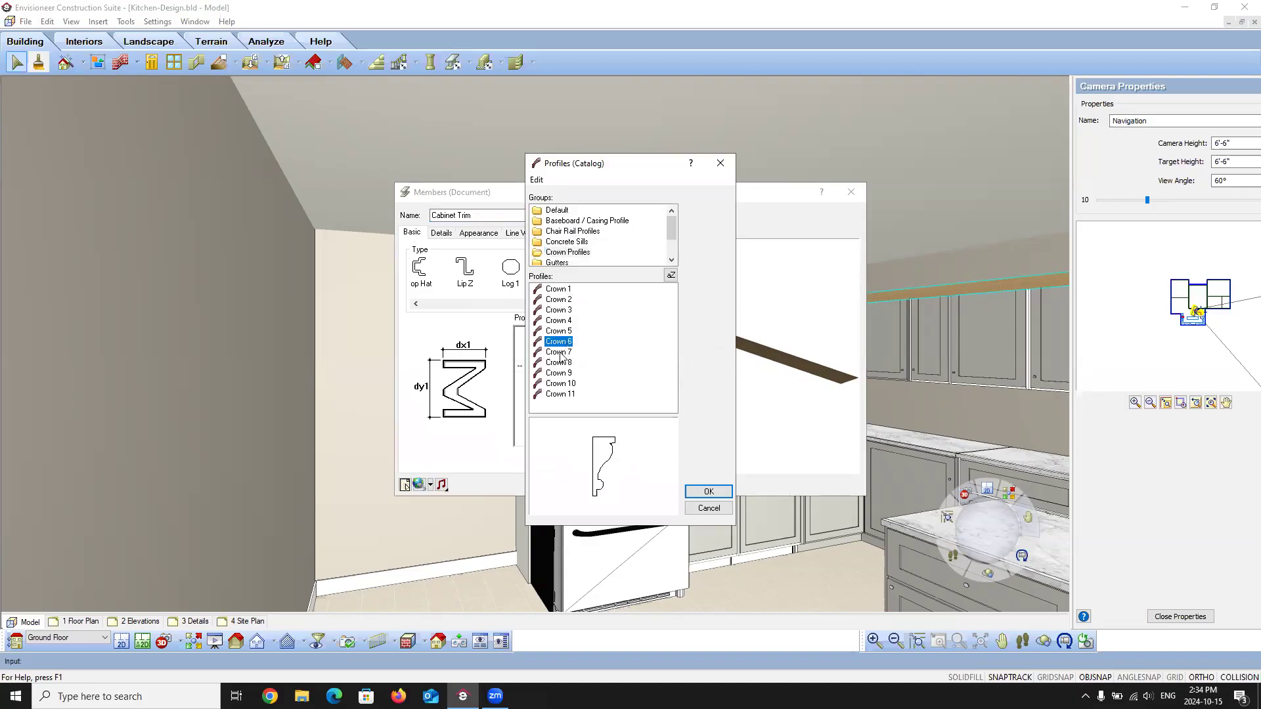
{"action": "left_click", "coordinate": [561, 354]}
{"action": "left_click", "coordinate": [562, 365]}
{"action": "left_click", "coordinate": [561, 307]}
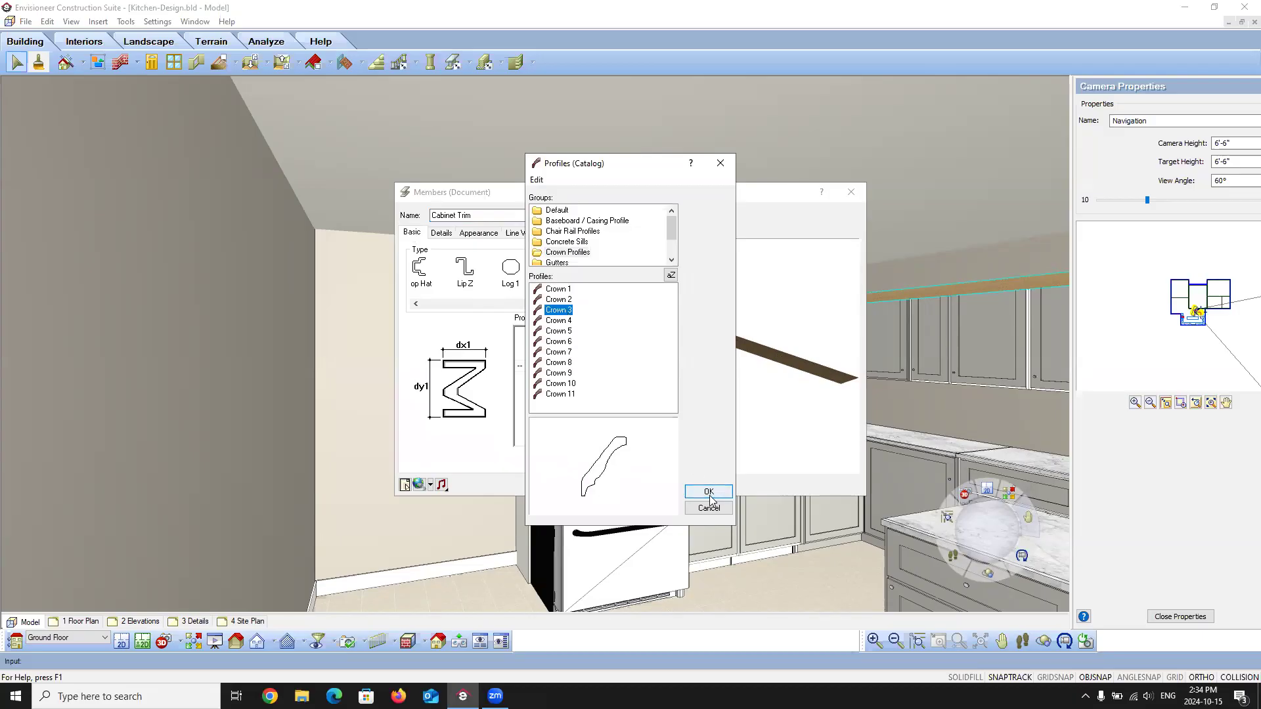
{"action": "left_click", "coordinate": [710, 492]}
Step: Turn off Uniform Scale for the crown profile and set its dx1 width to 2"
{"action": "left_click_drag", "start_coordinate": [791, 375], "coordinate": [742, 358]}
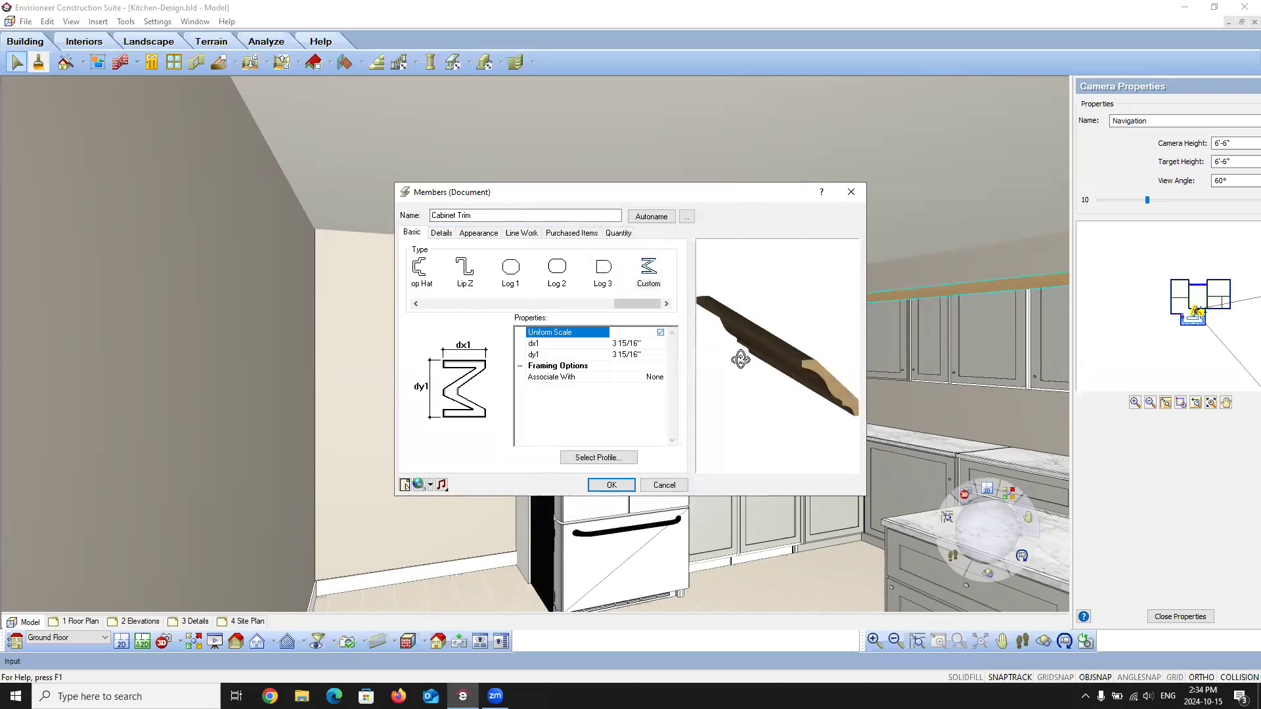
{"action": "left_click", "coordinate": [647, 342]}
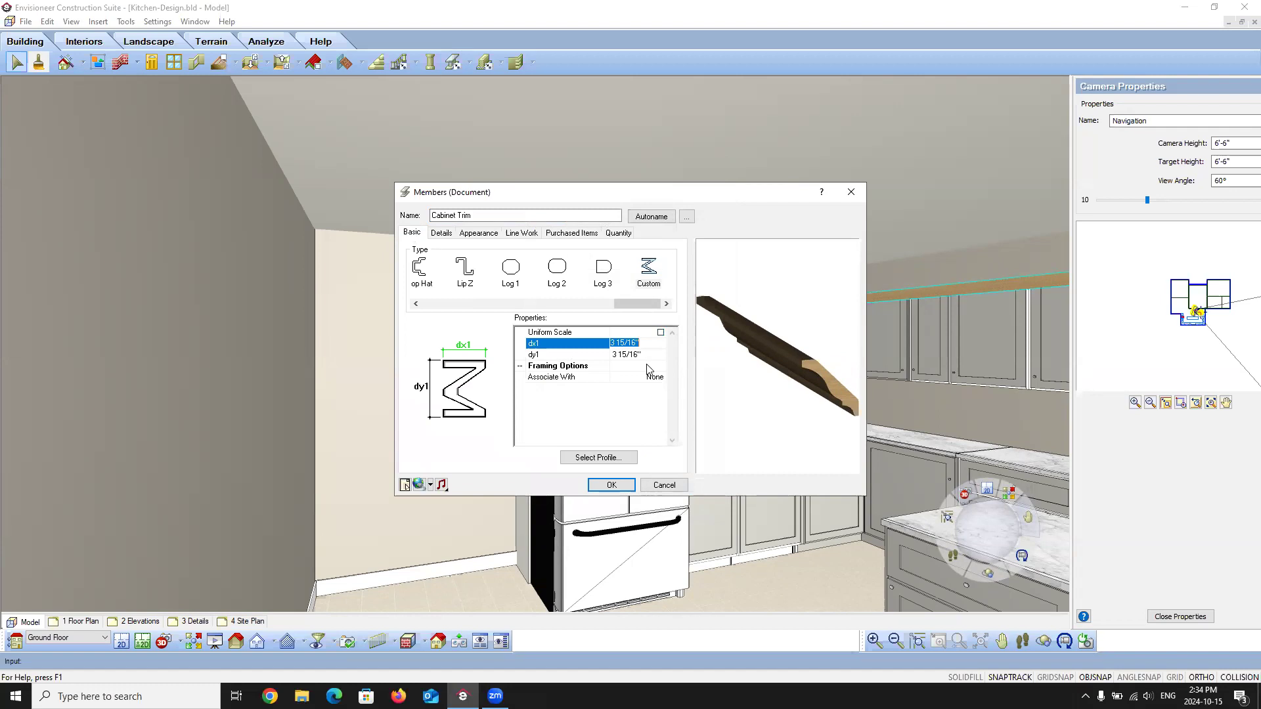
{"action": "type", "text": "2"}
{"action": "left_click", "coordinate": [649, 365]}
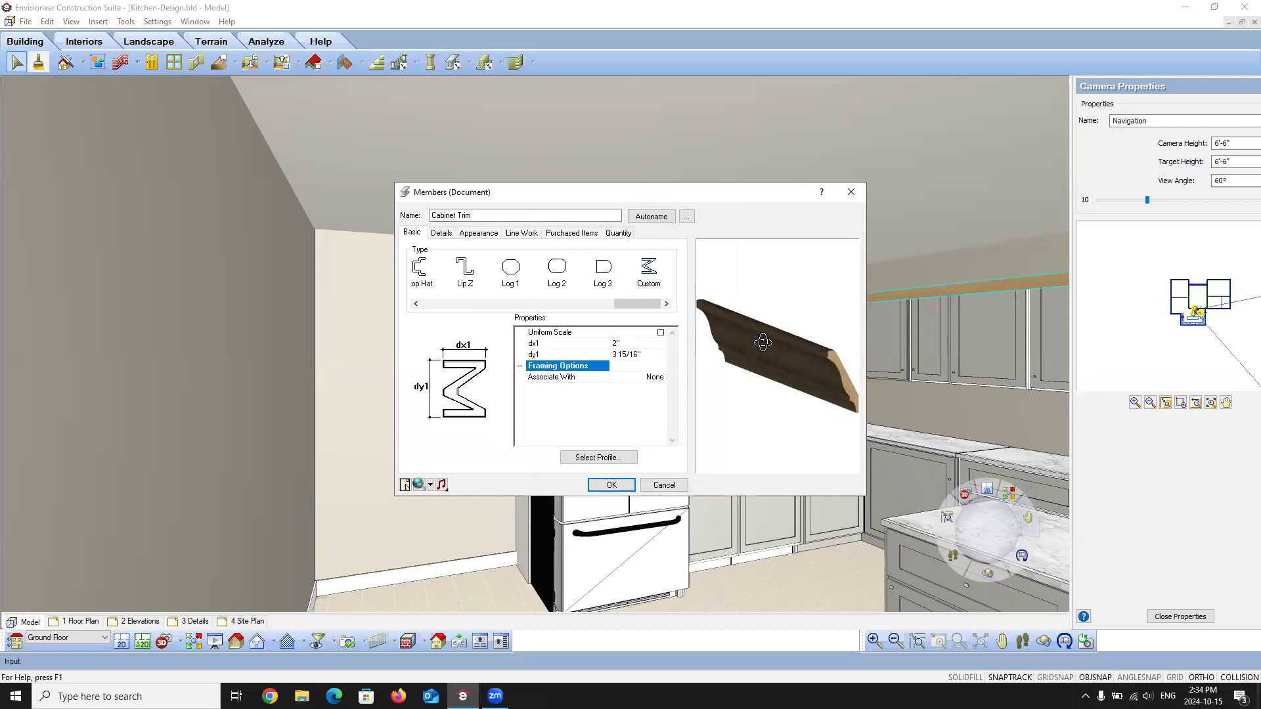
Step: Set the crown profile's dy1 height to 4" and apply the Cabinet Trim settings to the members above the upper cabinets
{"action": "left_click", "coordinate": [643, 357]}
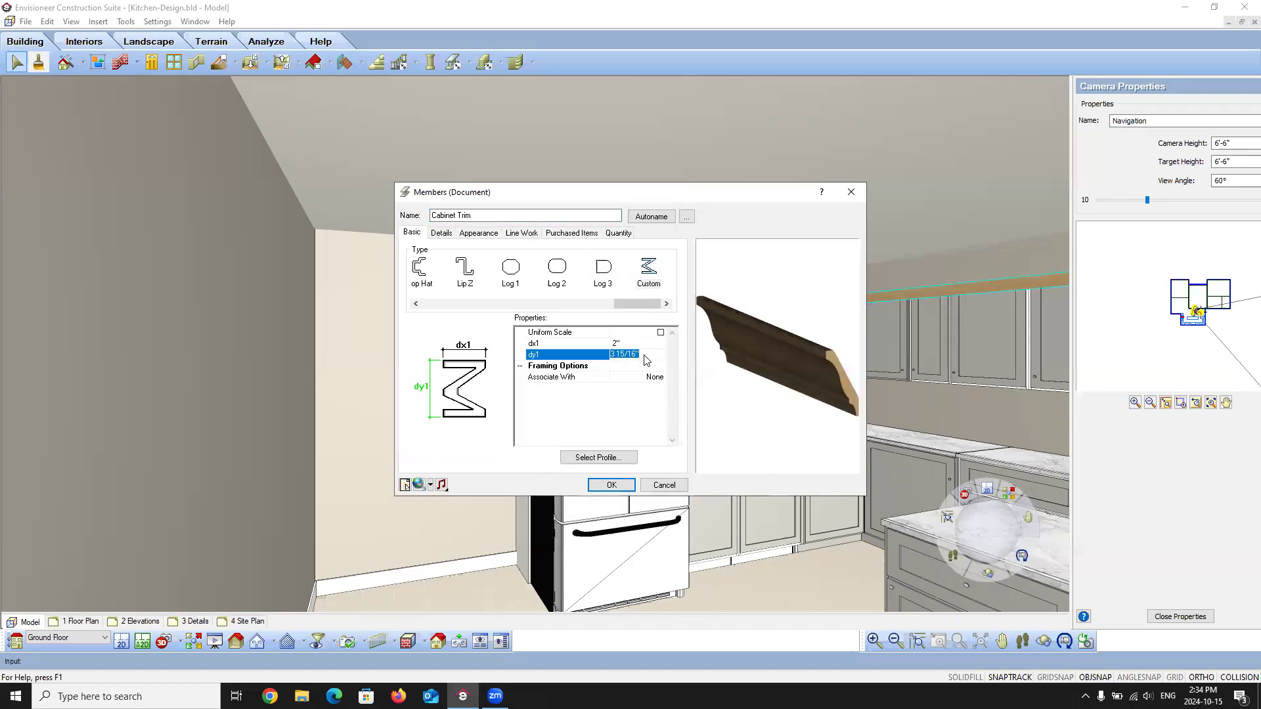
{"action": "type", "text": "4"}
{"action": "left_click", "coordinate": [649, 343]}
{"action": "left_click_drag", "start_coordinate": [764, 354], "coordinate": [758, 350]}
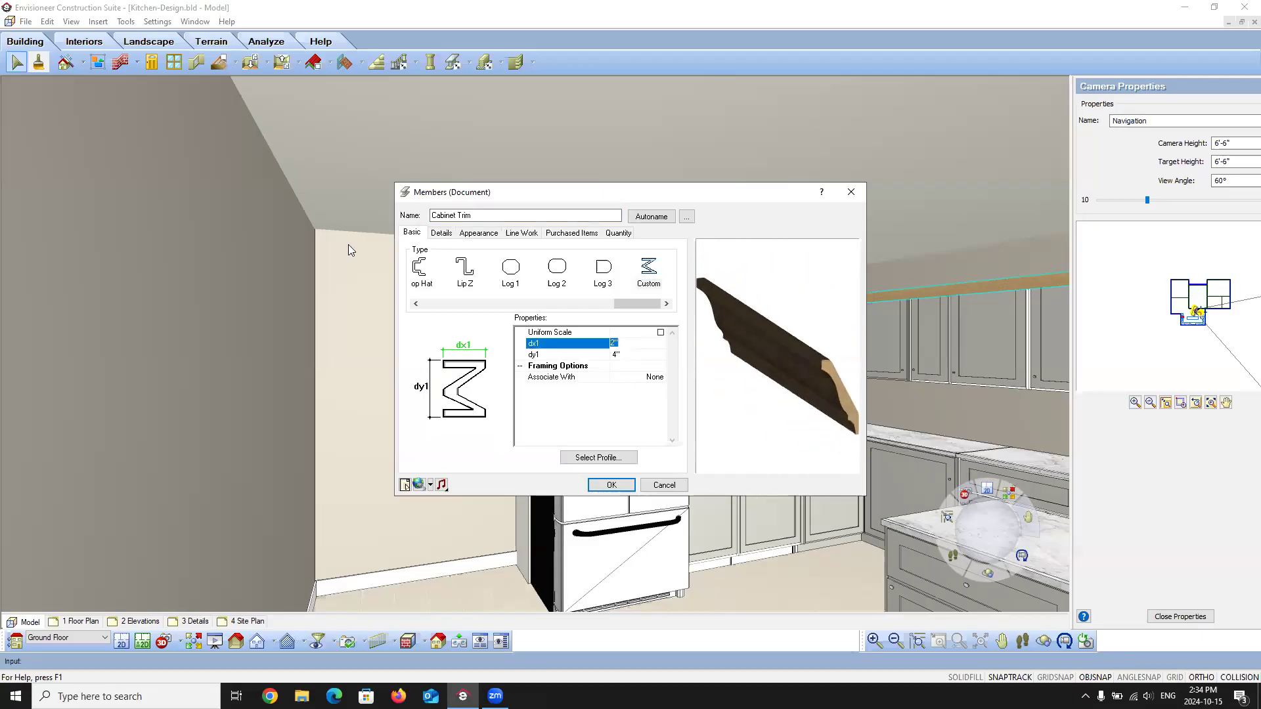
{"action": "left_click", "coordinate": [607, 485]}
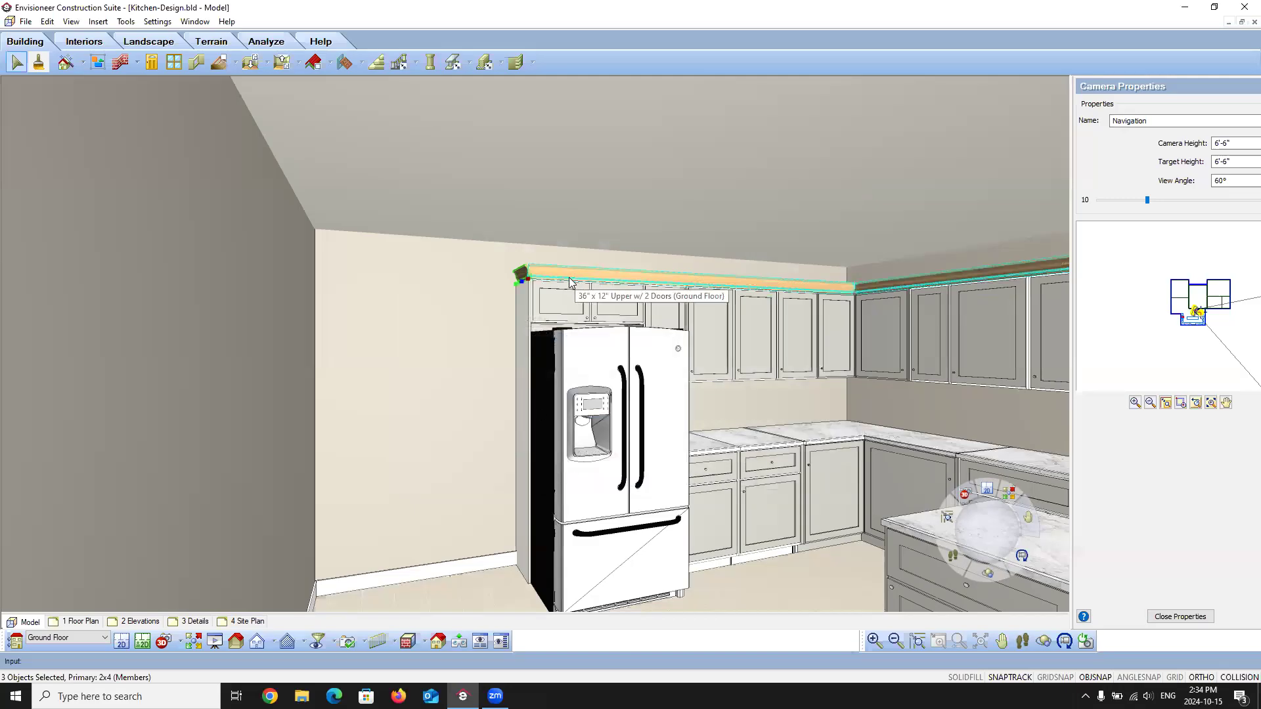
Step: Review the Cabinet Trim's end conditions, profile rotation and insertion reference point
{"action": "right_click", "coordinate": [526, 270]}
{"action": "left_click", "coordinate": [566, 306]}
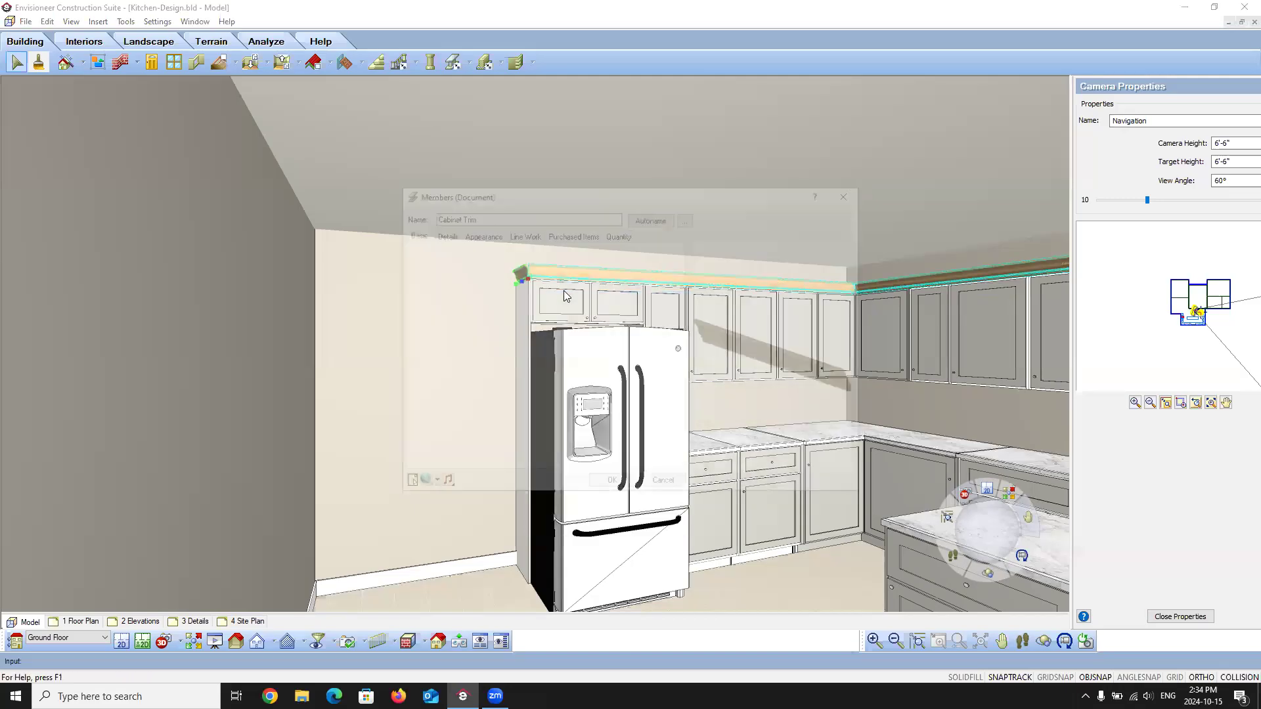
{"action": "left_click", "coordinate": [446, 234]}
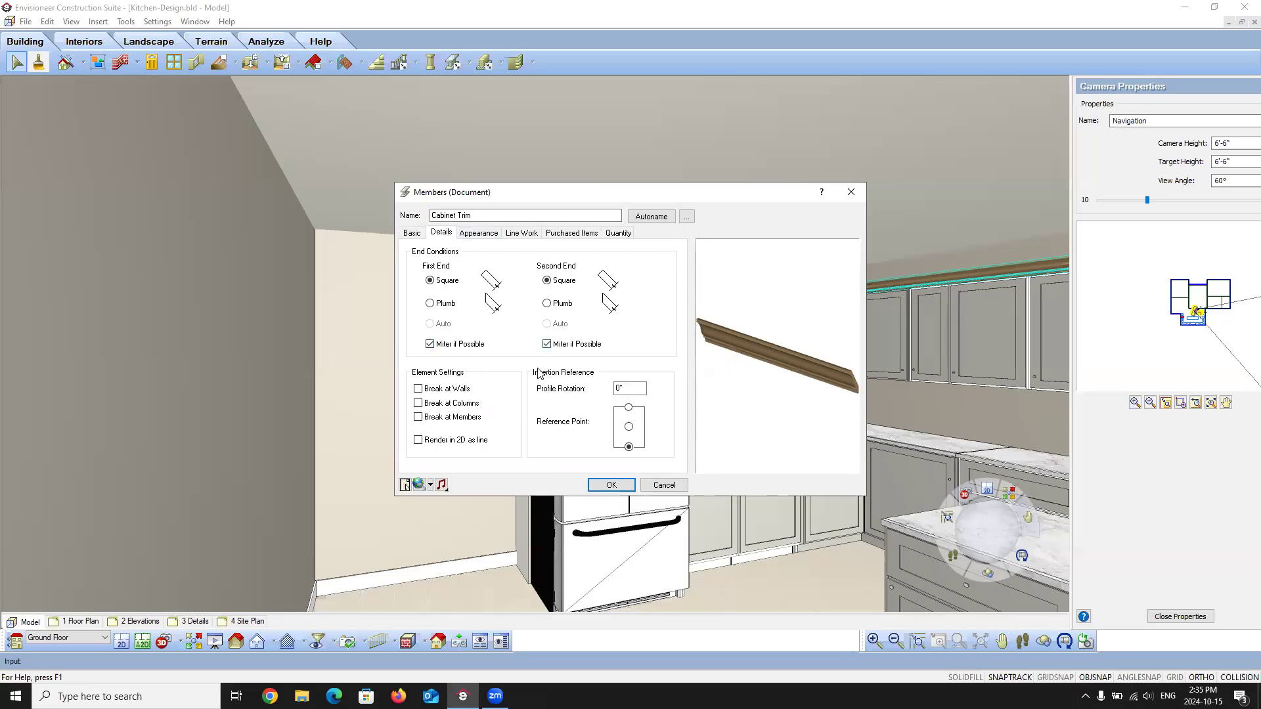
{"action": "left_click", "coordinate": [611, 485]}
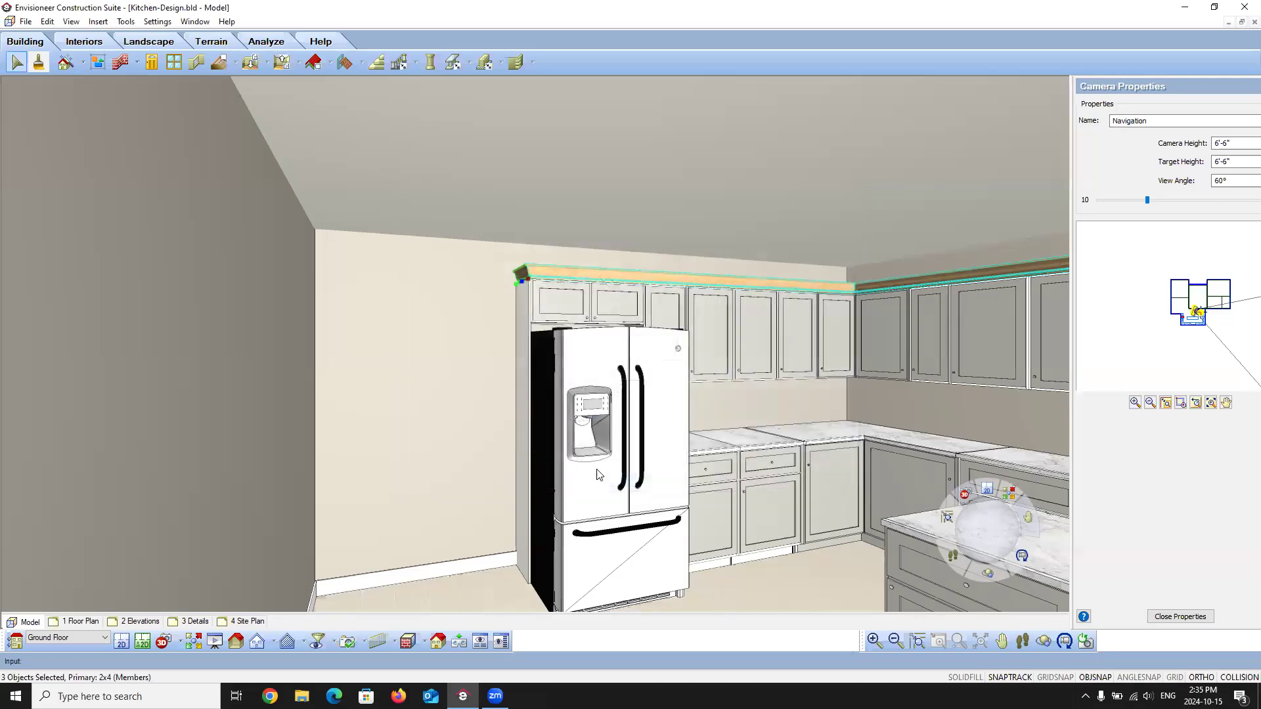
Step: In the 2D plan, move the short Cabinet Trim piece beside the fridge outward so its inner edge meets the fridge panel's outer face
{"action": "left_click", "coordinate": [122, 642]}
{"action": "left_click", "coordinate": [644, 156]}
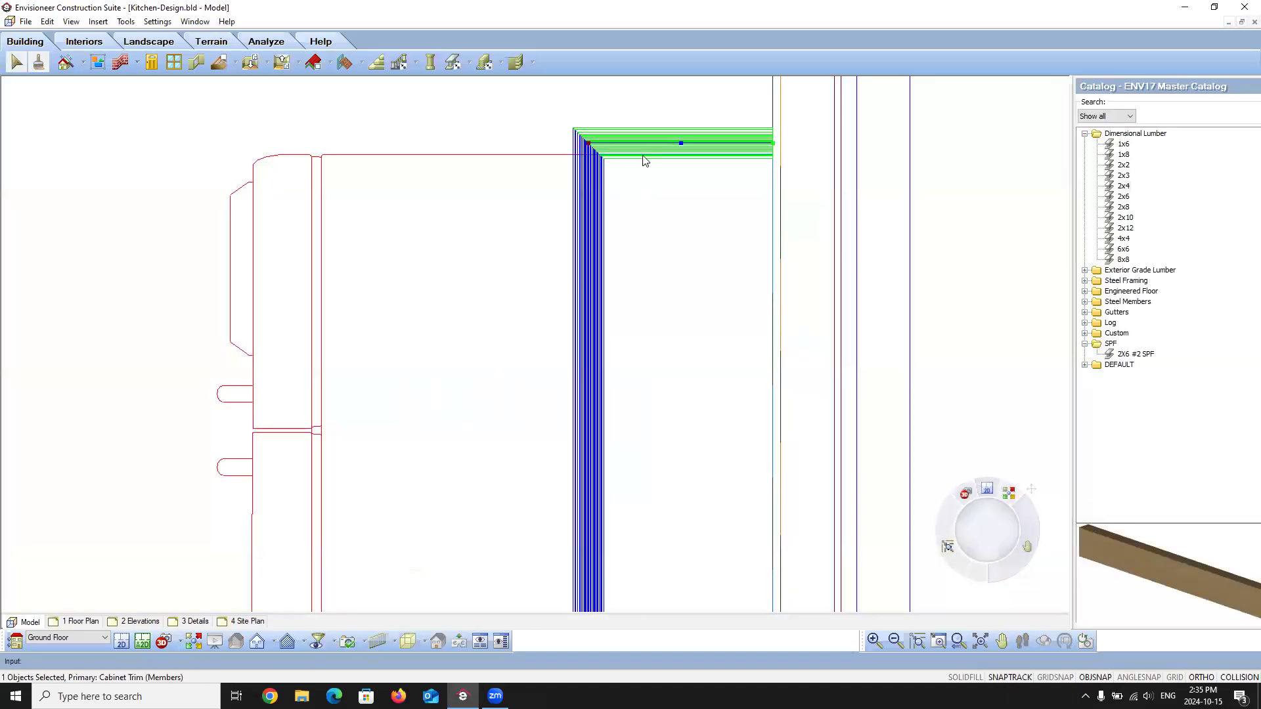
{"action": "scroll", "coordinate": [681, 142], "scroll_direction": "up", "scroll_amount": 3}
{"action": "scroll", "coordinate": [506, 219], "scroll_direction": "down", "scroll_amount": 5}
{"action": "scroll", "coordinate": [537, 221], "scroll_direction": "up", "scroll_amount": 5}
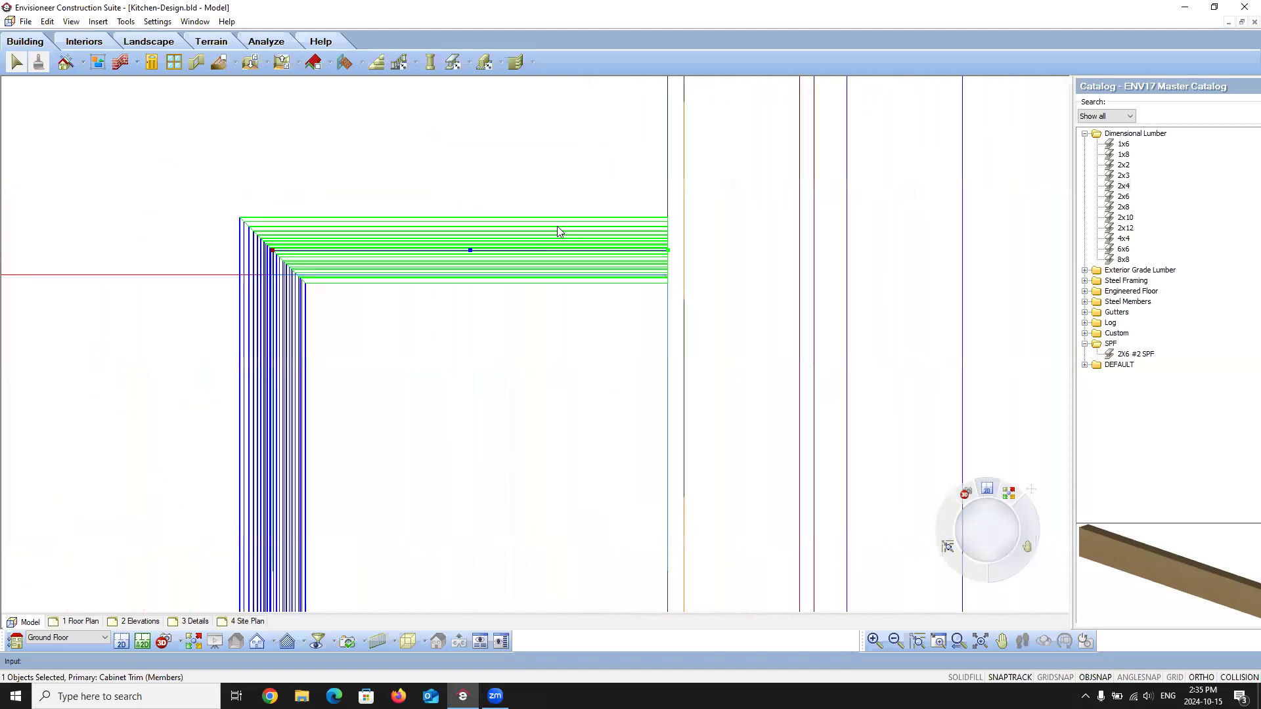
{"action": "right_click", "coordinate": [562, 232]}
{"action": "left_click", "coordinate": [605, 354]}
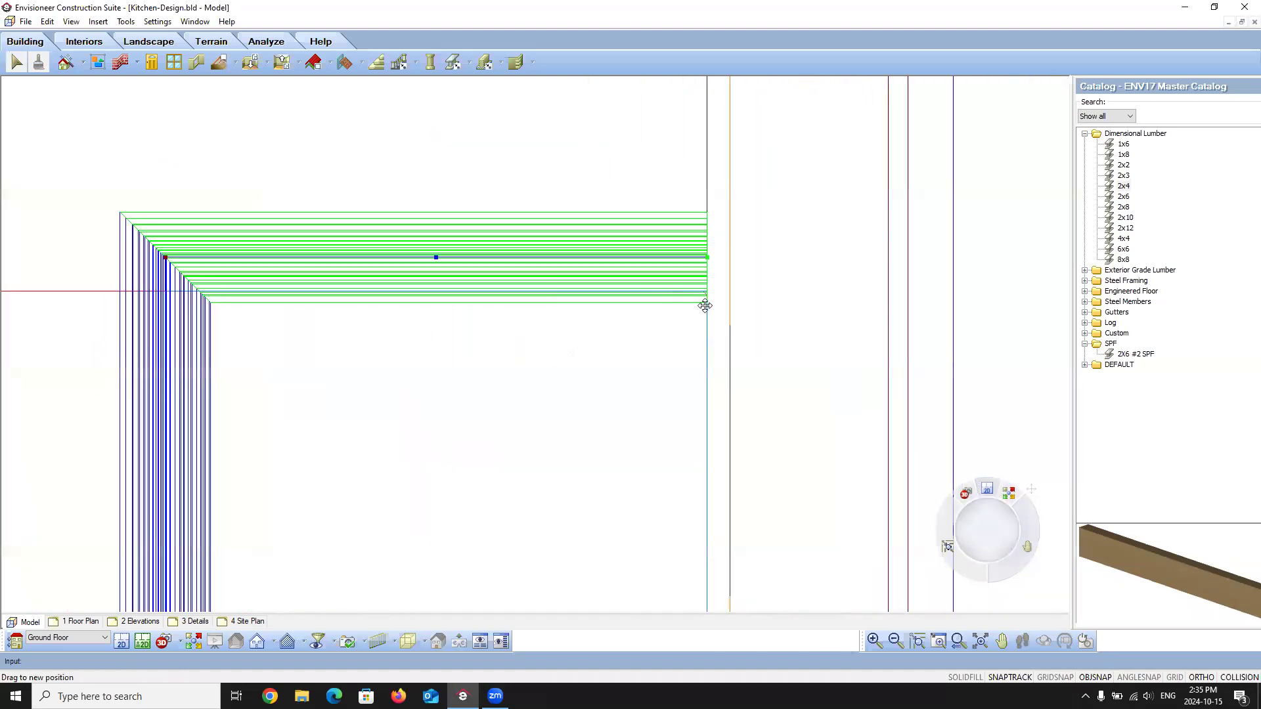
{"action": "left_click", "coordinate": [705, 304]}
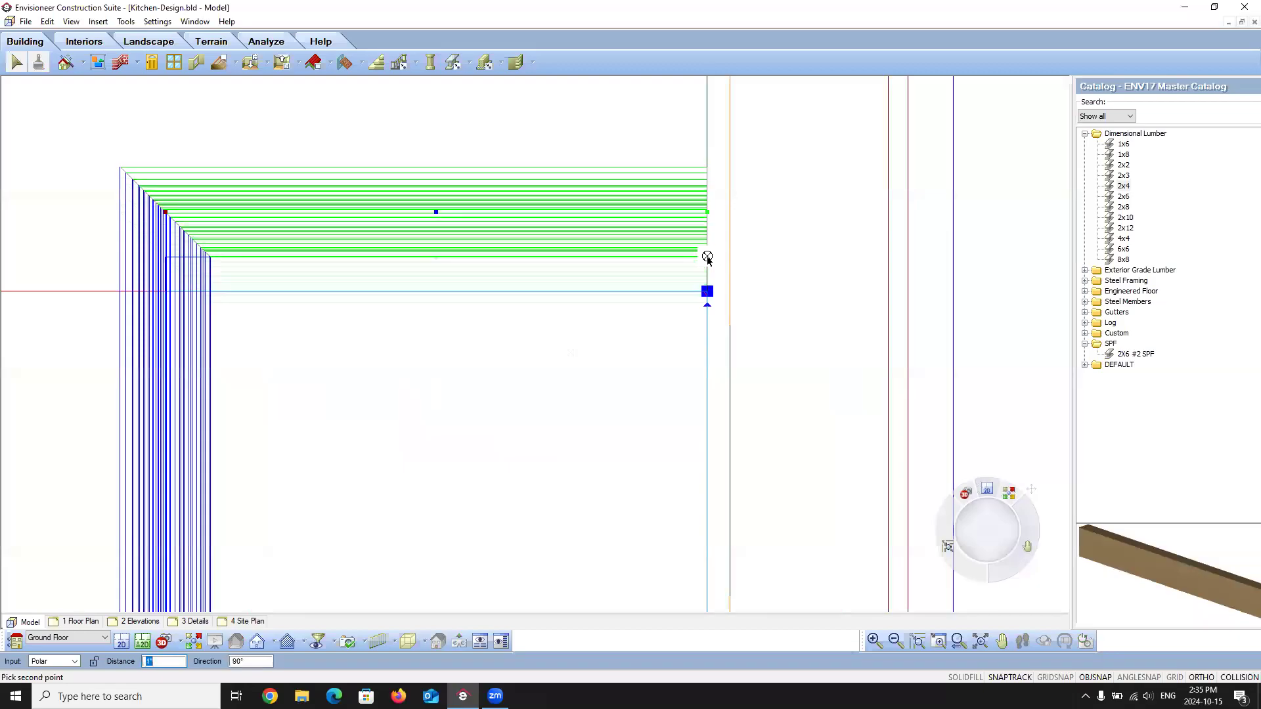
{"action": "left_click", "coordinate": [707, 258]}
Step: Move the Cabinet Trim along the sink wall outward so its back edge lines up with the upper cabinet fronts
{"action": "left_click", "coordinate": [129, 231]}
{"action": "scroll", "coordinate": [187, 207], "scroll_direction": "down", "scroll_amount": 1}
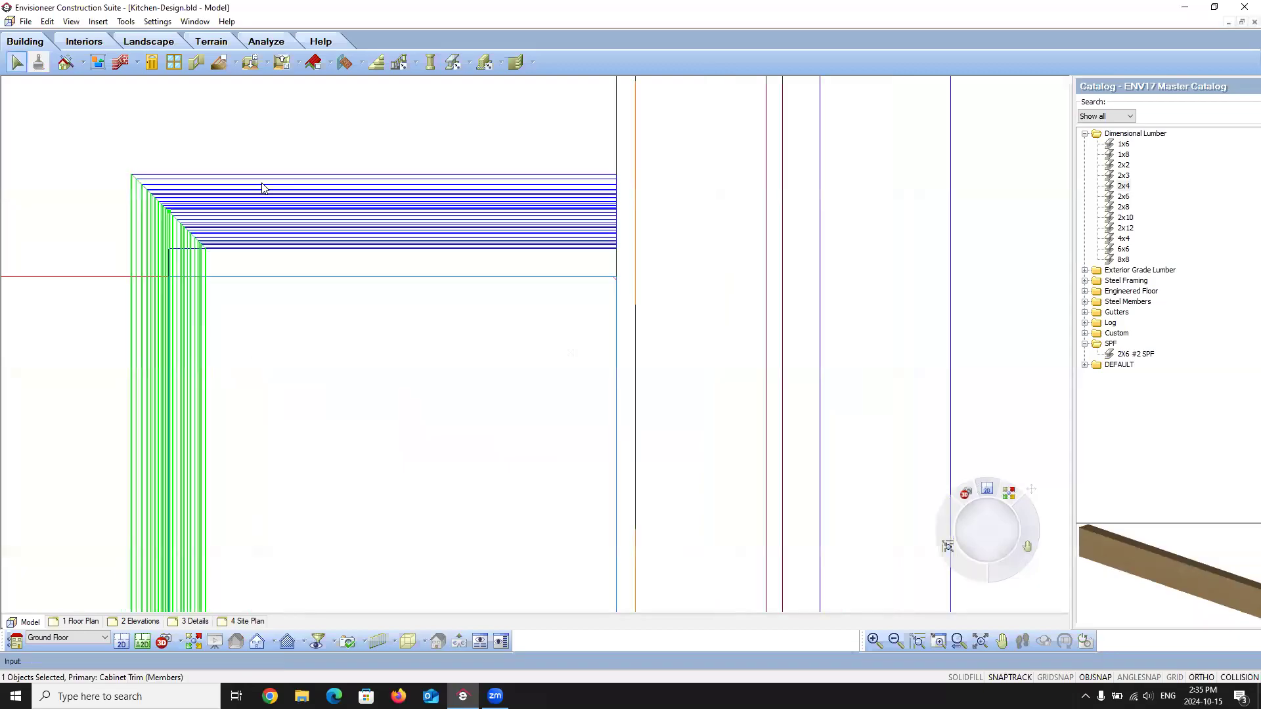
{"action": "scroll", "coordinate": [262, 188], "scroll_direction": "down", "scroll_amount": 4}
{"action": "scroll", "coordinate": [314, 436], "scroll_direction": "up", "scroll_amount": 3}
{"action": "scroll", "coordinate": [314, 435], "scroll_direction": "up", "scroll_amount": 4}
{"action": "left_click", "coordinate": [392, 236]}
{"action": "scroll", "coordinate": [735, 299], "scroll_direction": "down", "scroll_amount": 5}
{"action": "scroll", "coordinate": [451, 349], "scroll_direction": "down", "scroll_amount": 2}
{"action": "scroll", "coordinate": [326, 326], "scroll_direction": "up", "scroll_amount": 5}
{"action": "right_click", "coordinate": [306, 247]}
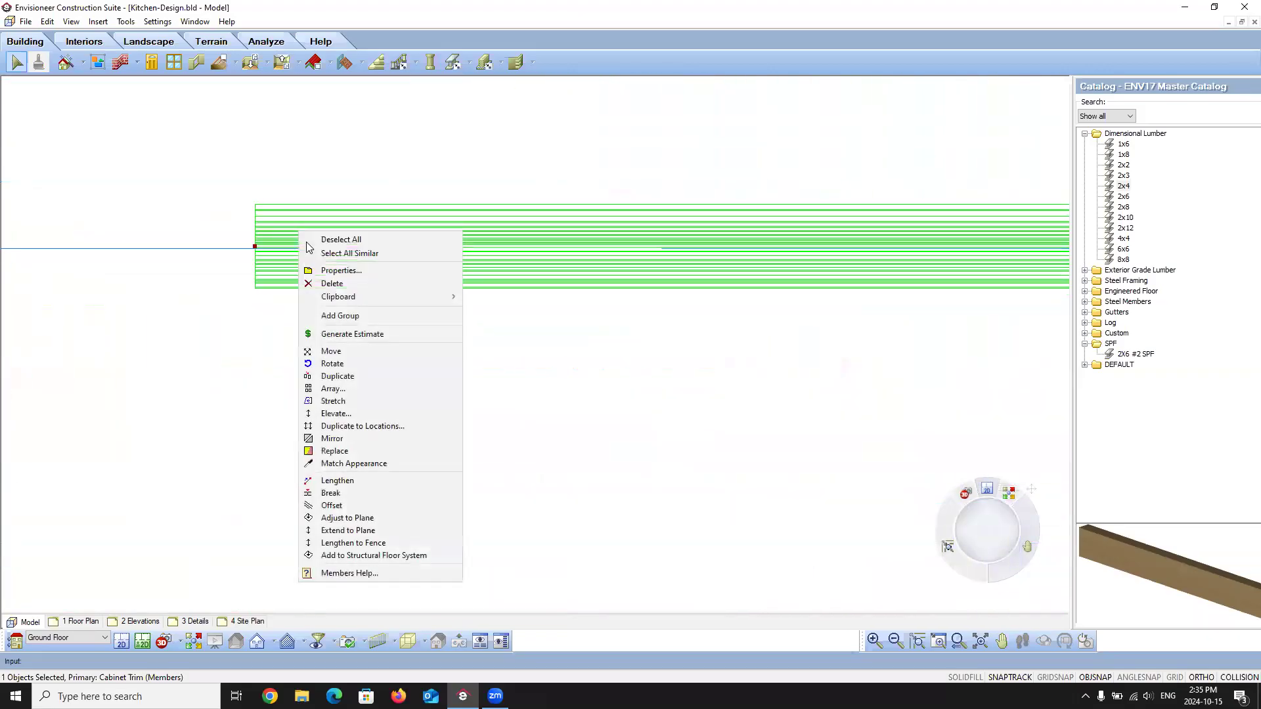
{"action": "left_click", "coordinate": [331, 351]}
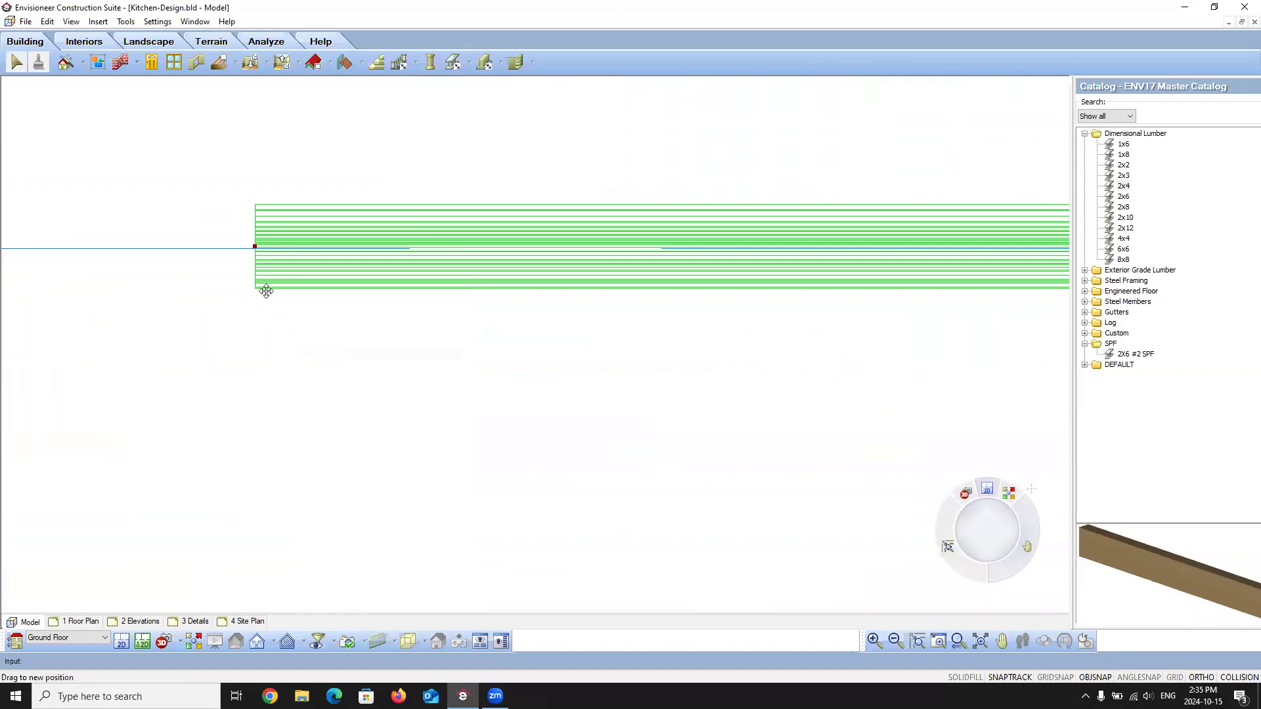
{"action": "left_click", "coordinate": [255, 289]}
{"action": "left_click", "coordinate": [255, 249]}
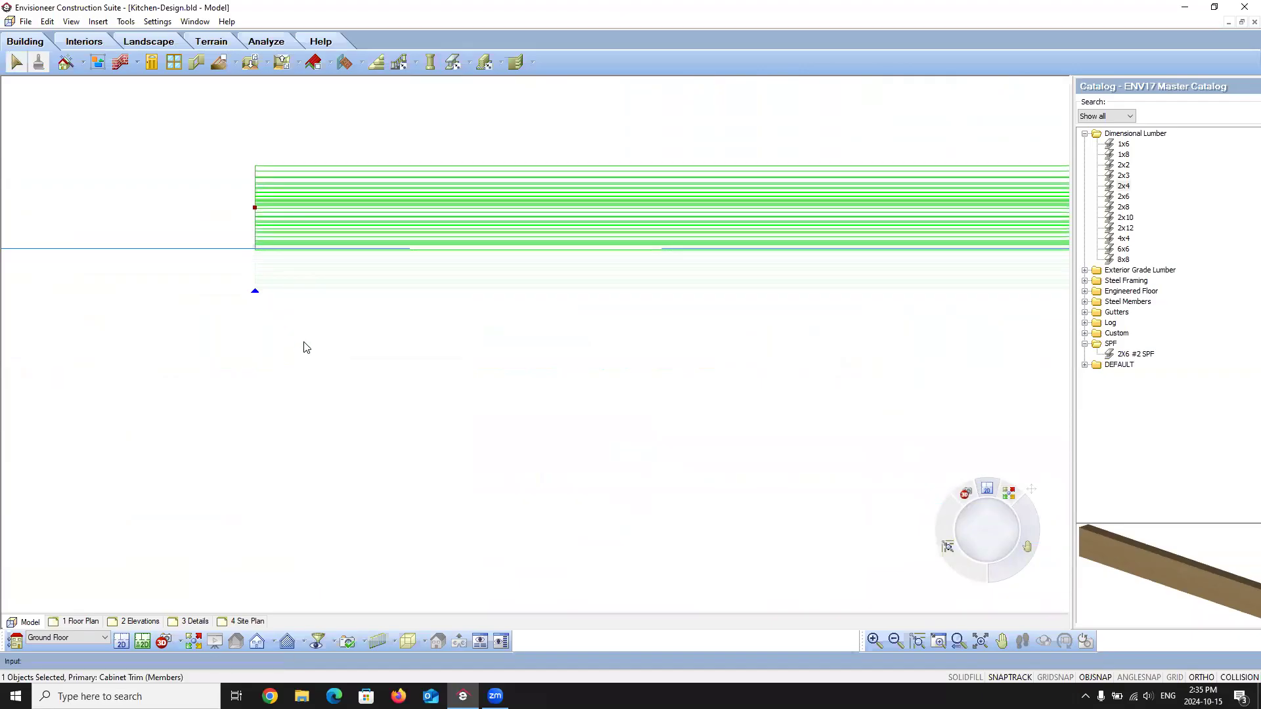
Step: Move the long Cabinet Trim on the fridge wall outward so its back edge lines up with the upper cabinet fronts
{"action": "scroll", "coordinate": [186, 428], "scroll_direction": "down", "scroll_amount": 2}
{"action": "scroll", "coordinate": [473, 414], "scroll_direction": "down", "scroll_amount": 2}
{"action": "scroll", "coordinate": [681, 387], "scroll_direction": "down", "scroll_amount": 2}
{"action": "scroll", "coordinate": [681, 388], "scroll_direction": "up", "scroll_amount": 5}
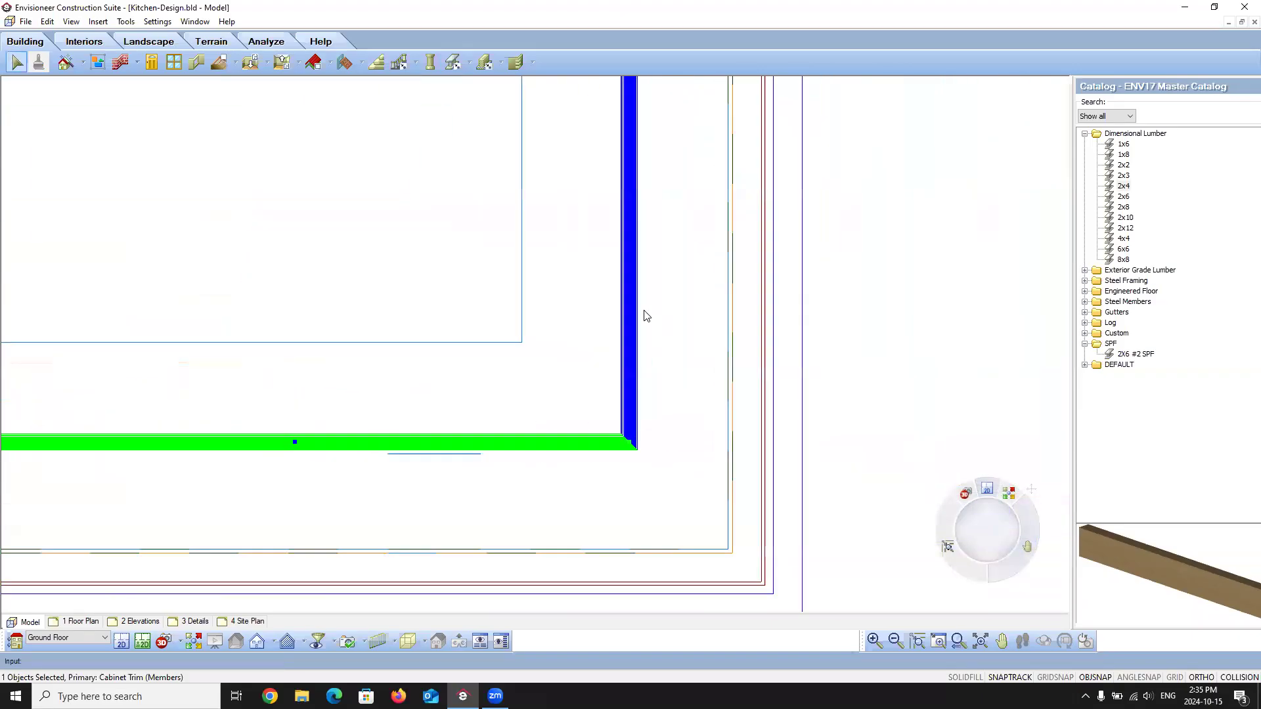
{"action": "scroll", "coordinate": [626, 347], "scroll_direction": "up", "scroll_amount": 2}
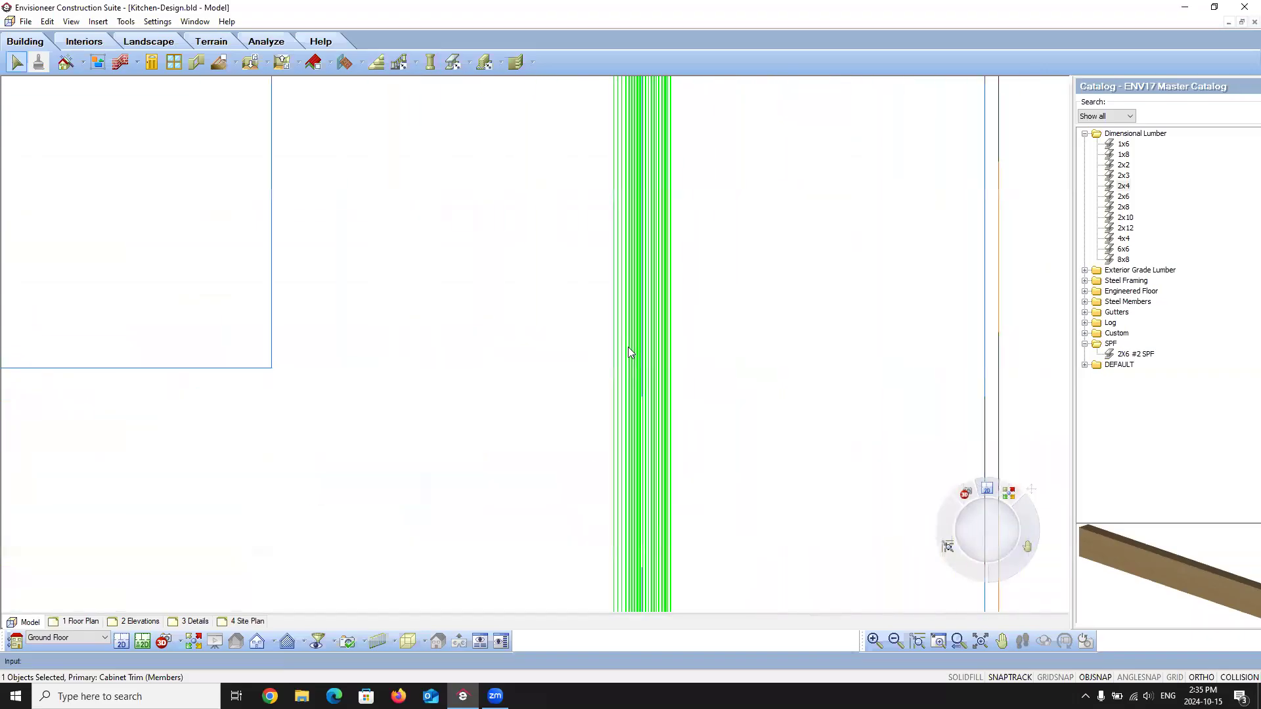
{"action": "right_click", "coordinate": [628, 347]}
{"action": "left_click", "coordinate": [660, 453]}
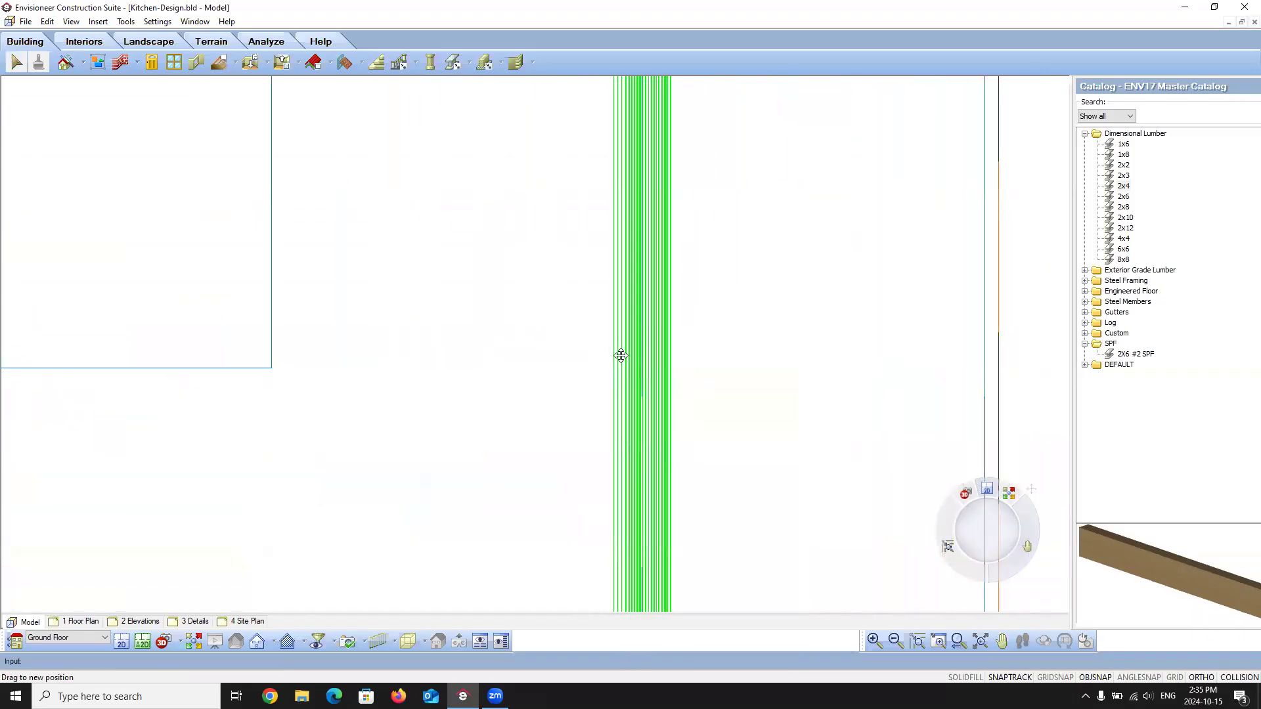
{"action": "left_click", "coordinate": [621, 356]}
{"action": "left_click", "coordinate": [598, 358]}
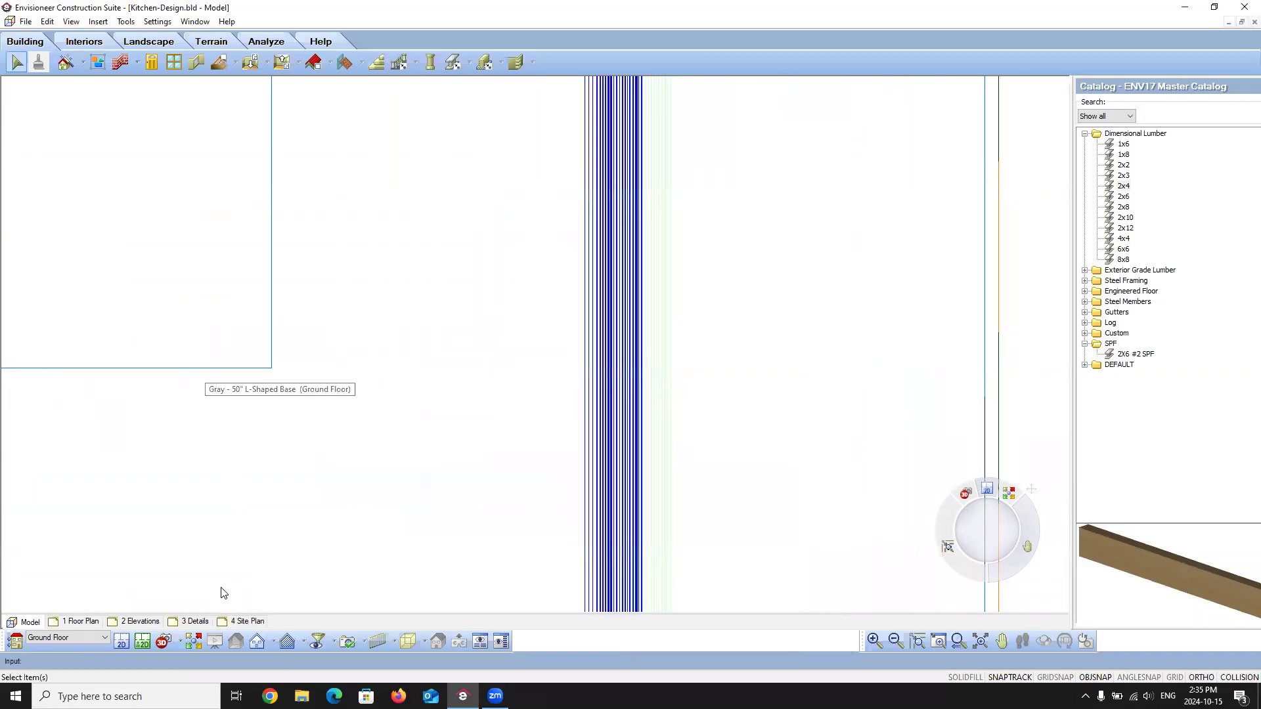
Step: In the 3D interior view, apply Stonnington Gray HC-170 to the Cabinet Trim with Apply to All Similar enabled
{"action": "left_click", "coordinate": [178, 642]}
{"action": "left_click", "coordinate": [197, 623]}
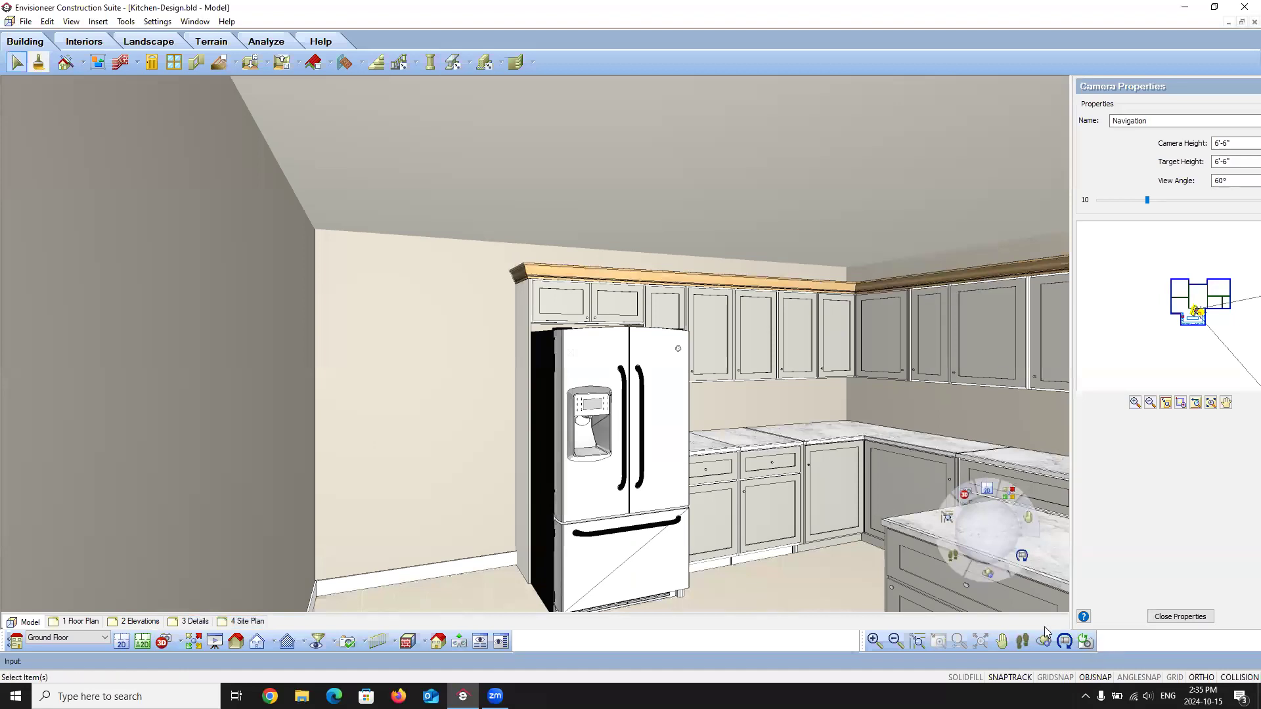
{"action": "left_click_drag", "start_coordinate": [989, 532], "coordinate": [733, 419]}
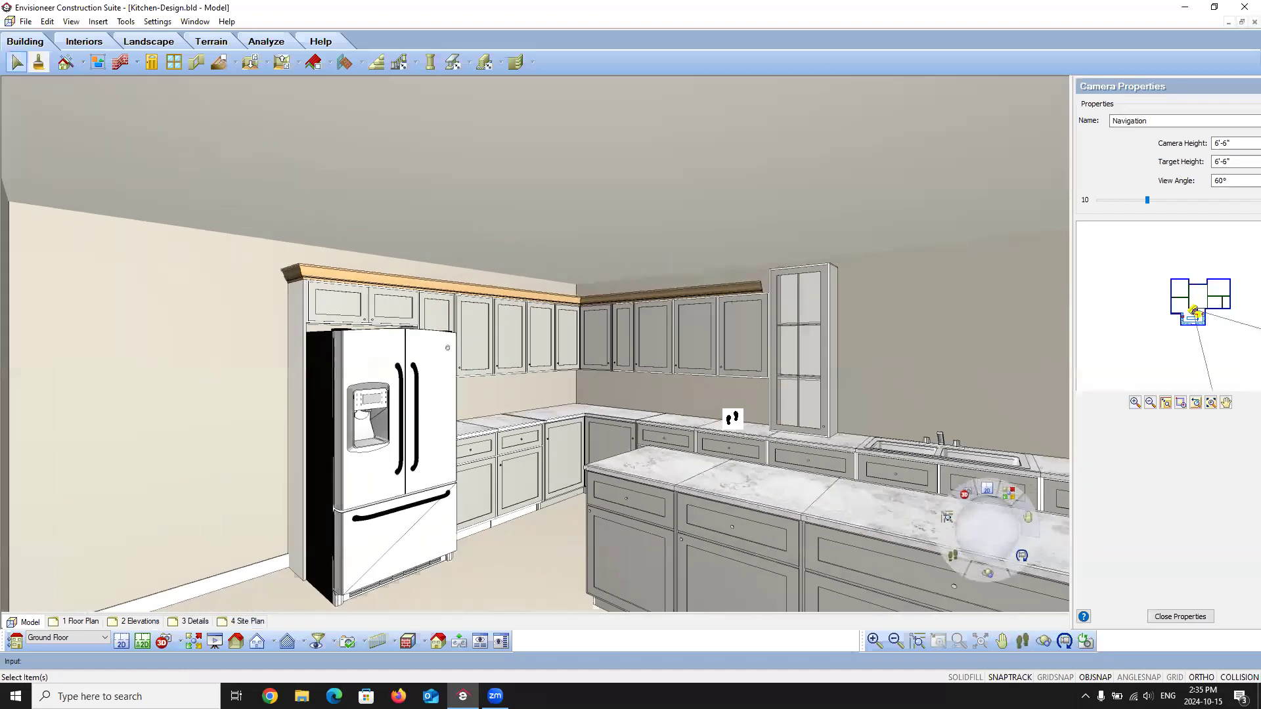
{"action": "right_click", "coordinate": [427, 305]}
{"action": "left_click", "coordinate": [460, 310]}
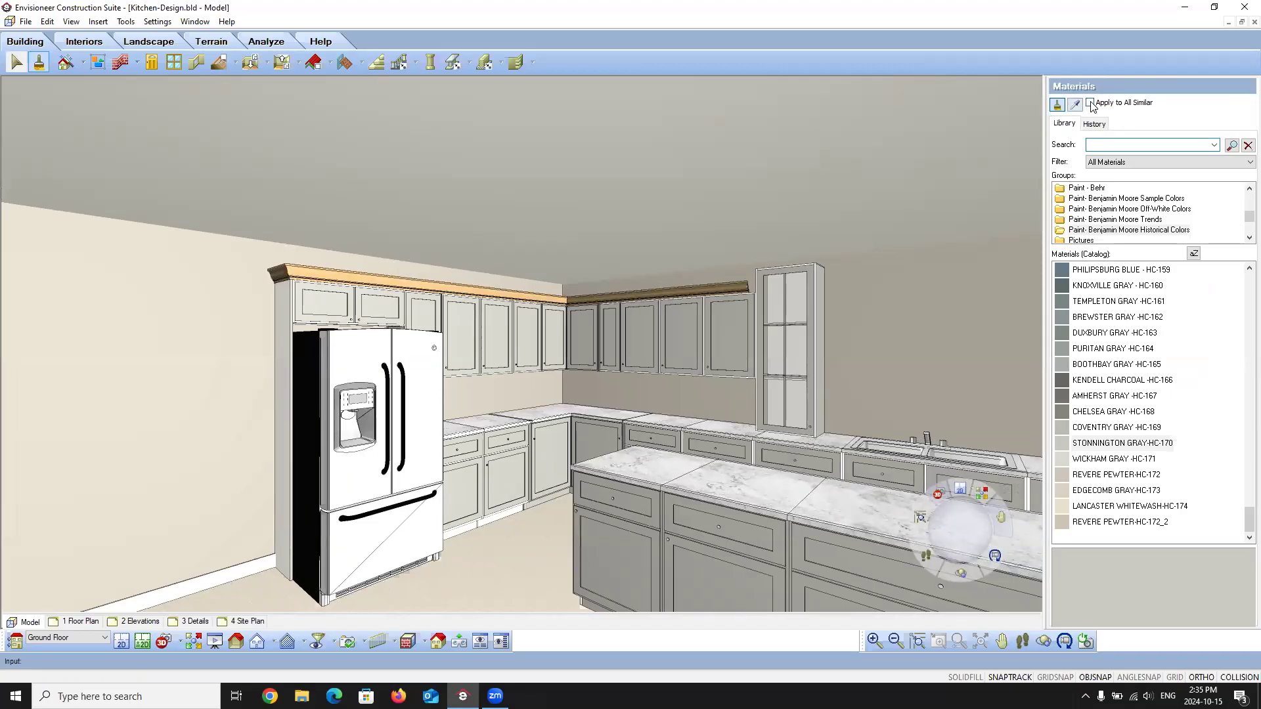
{"action": "left_click", "coordinate": [285, 276]}
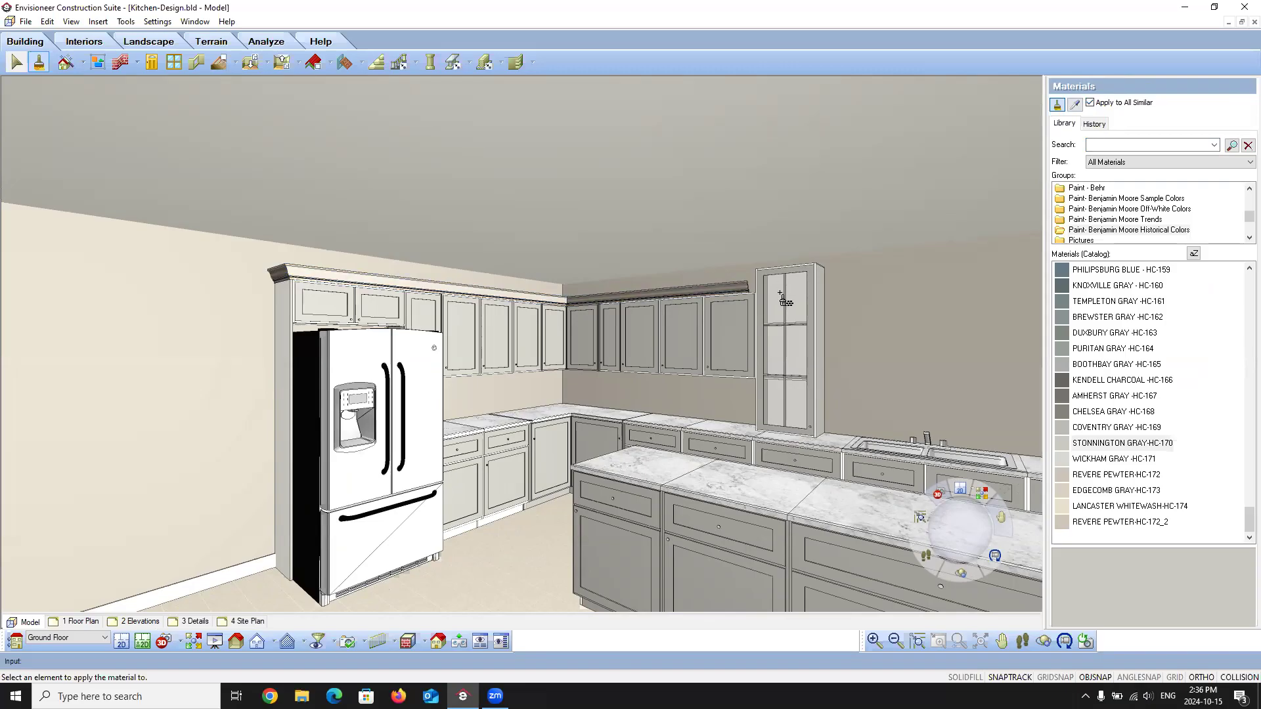
{"action": "right_click", "coordinate": [690, 326]}
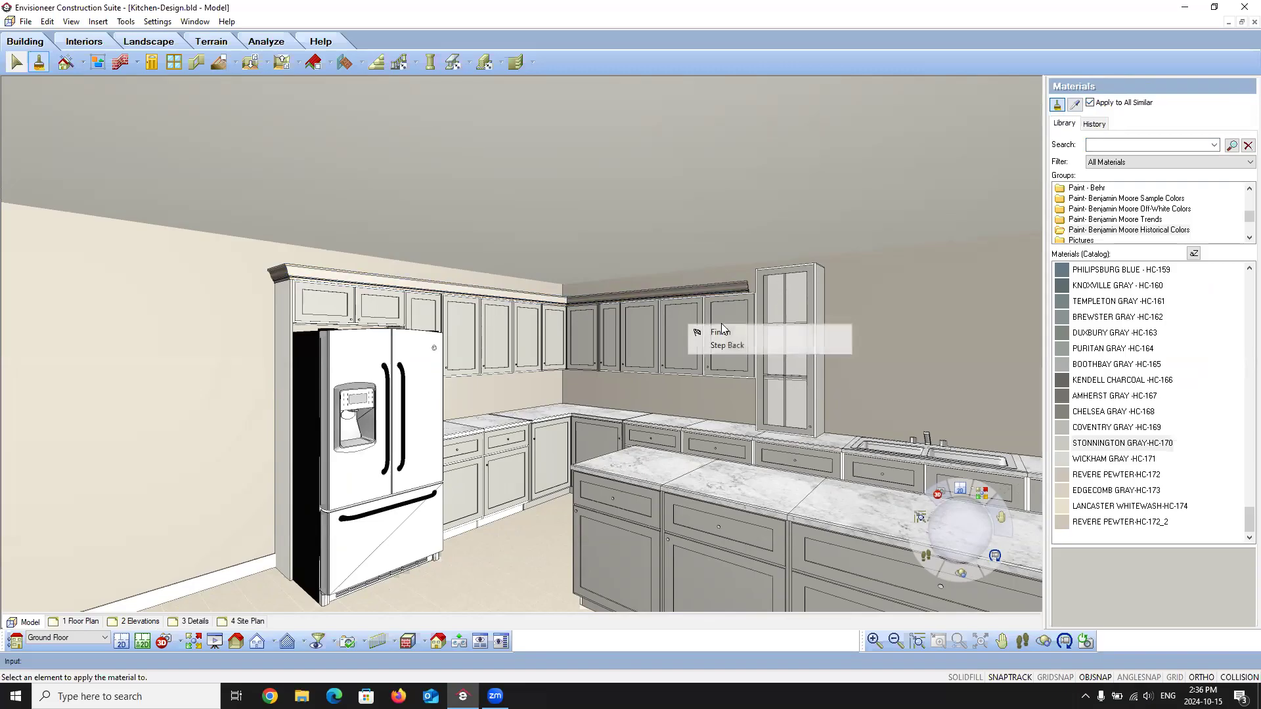
{"action": "left_click", "coordinate": [739, 332]}
Step: In the 2D plan, extend the free end of the sink-wall Cabinet Trim to the tall 18" x 56" upper cabinet beside the sink
{"action": "left_click", "coordinate": [122, 642]}
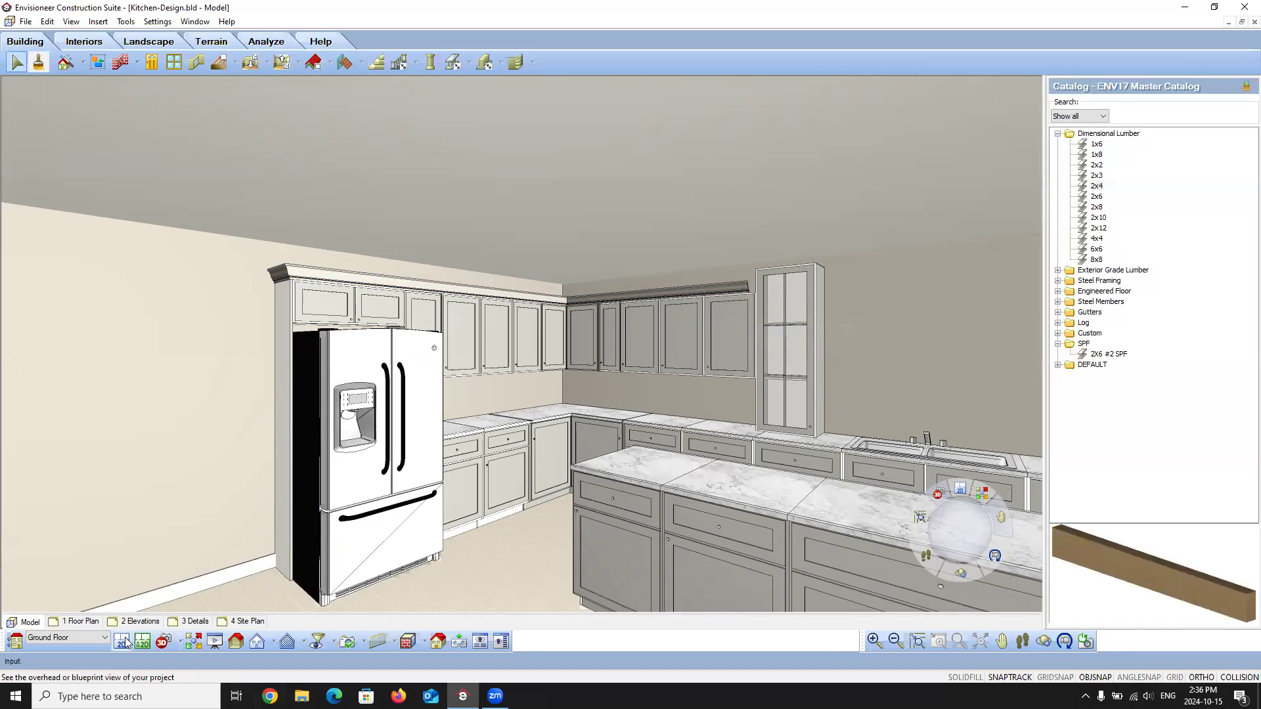
{"action": "scroll", "coordinate": [451, 402], "scroll_direction": "up", "scroll_amount": 5}
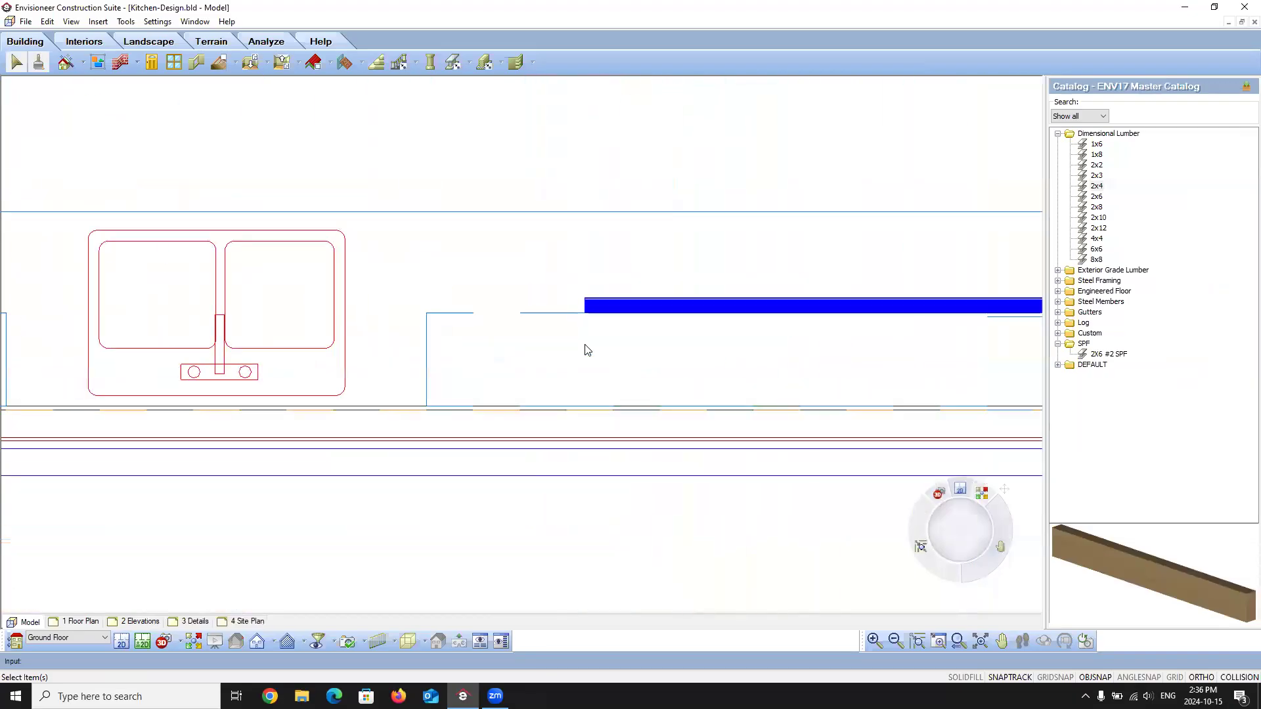
{"action": "left_click", "coordinate": [480, 304]}
{"action": "scroll", "coordinate": [600, 295], "scroll_direction": "up", "scroll_amount": 3}
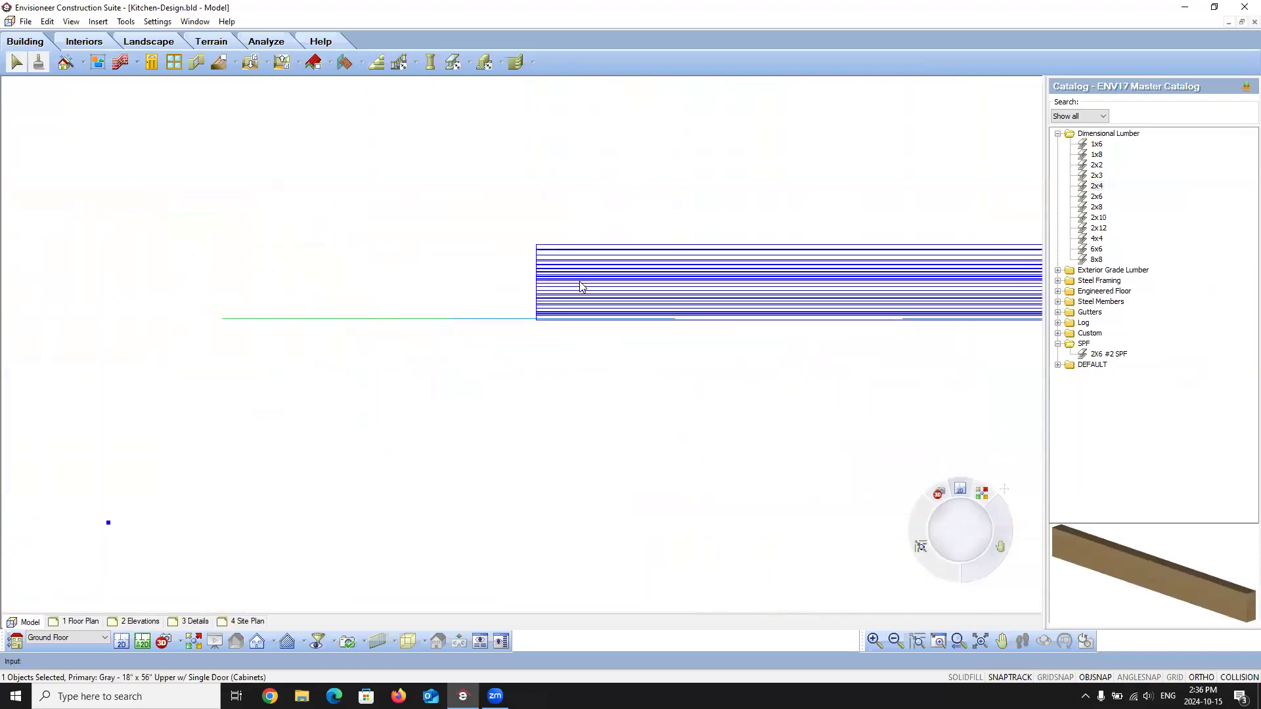
{"action": "left_click", "coordinate": [580, 285]}
{"action": "left_click_drag", "start_coordinate": [538, 284], "coordinate": [380, 320]}
{"action": "left_click", "coordinate": [346, 326]}
{"action": "scroll", "coordinate": [526, 368], "scroll_direction": "down", "scroll_amount": 3}
{"action": "scroll", "coordinate": [516, 395], "scroll_direction": "up", "scroll_amount": 1}
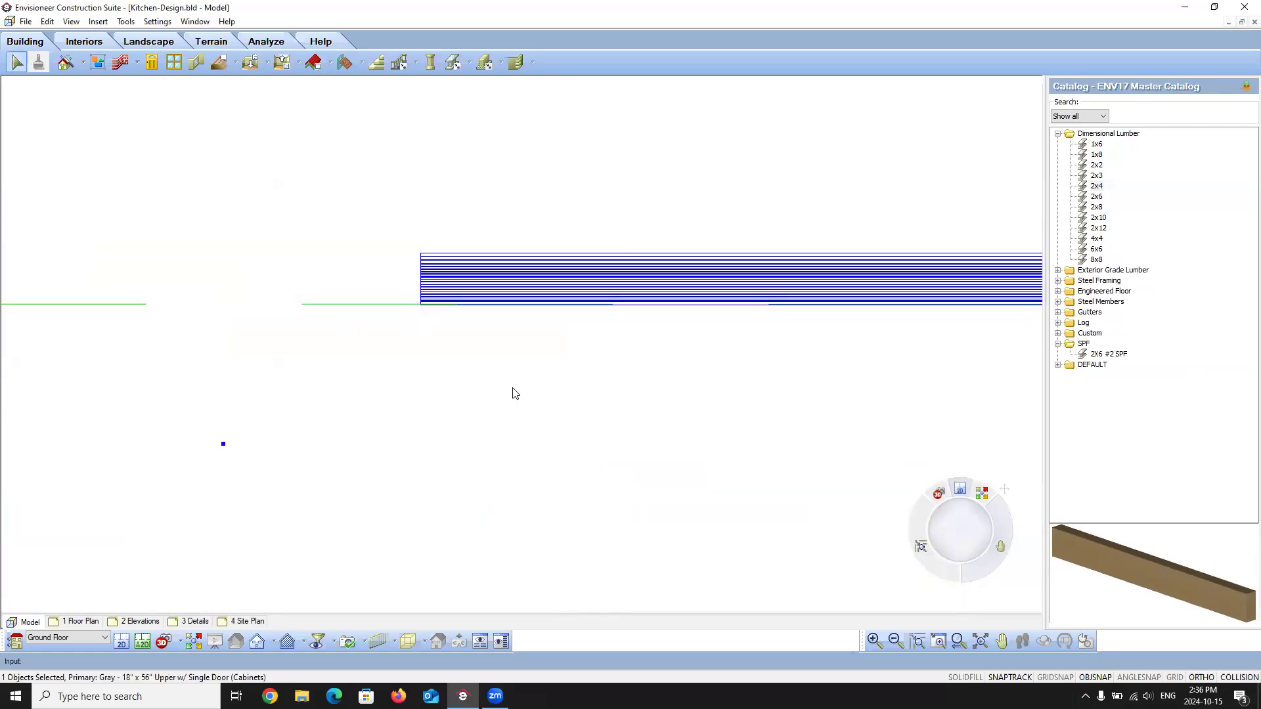
{"action": "key", "text": "ctrl+c"}
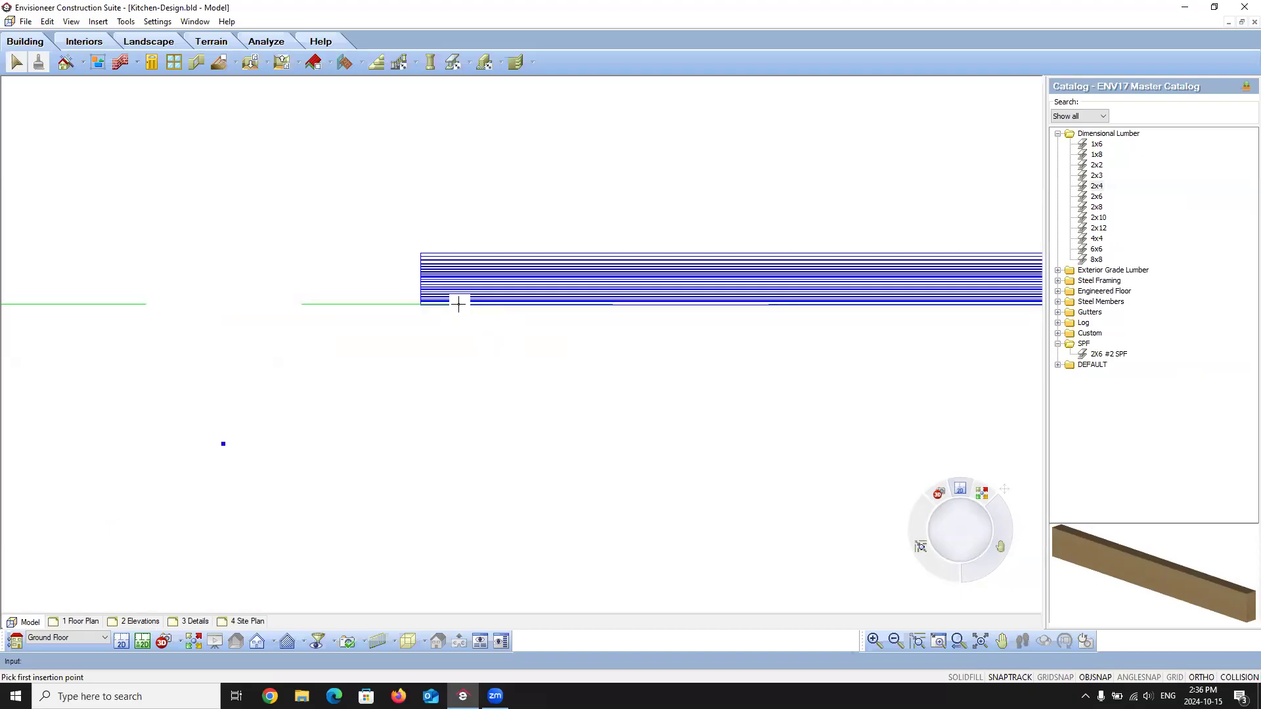
{"action": "scroll", "coordinate": [460, 441], "scroll_direction": "down", "scroll_amount": 2}
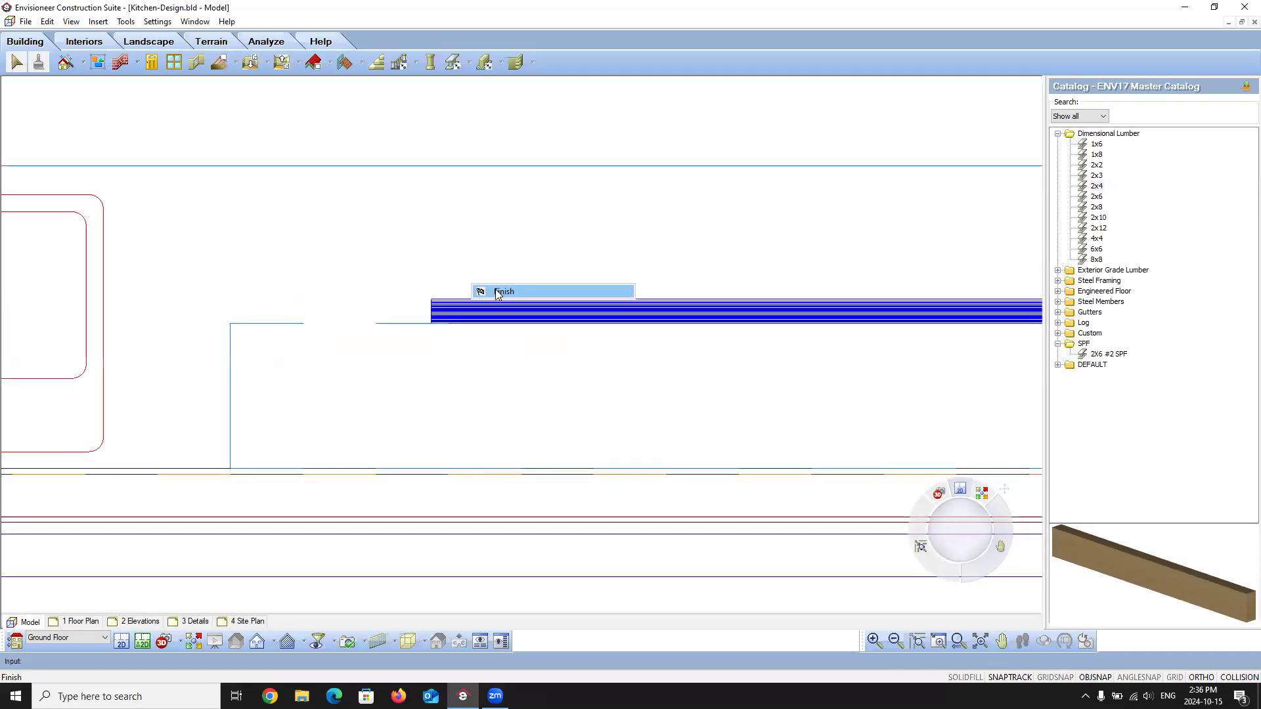
{"action": "left_click", "coordinate": [430, 311]}
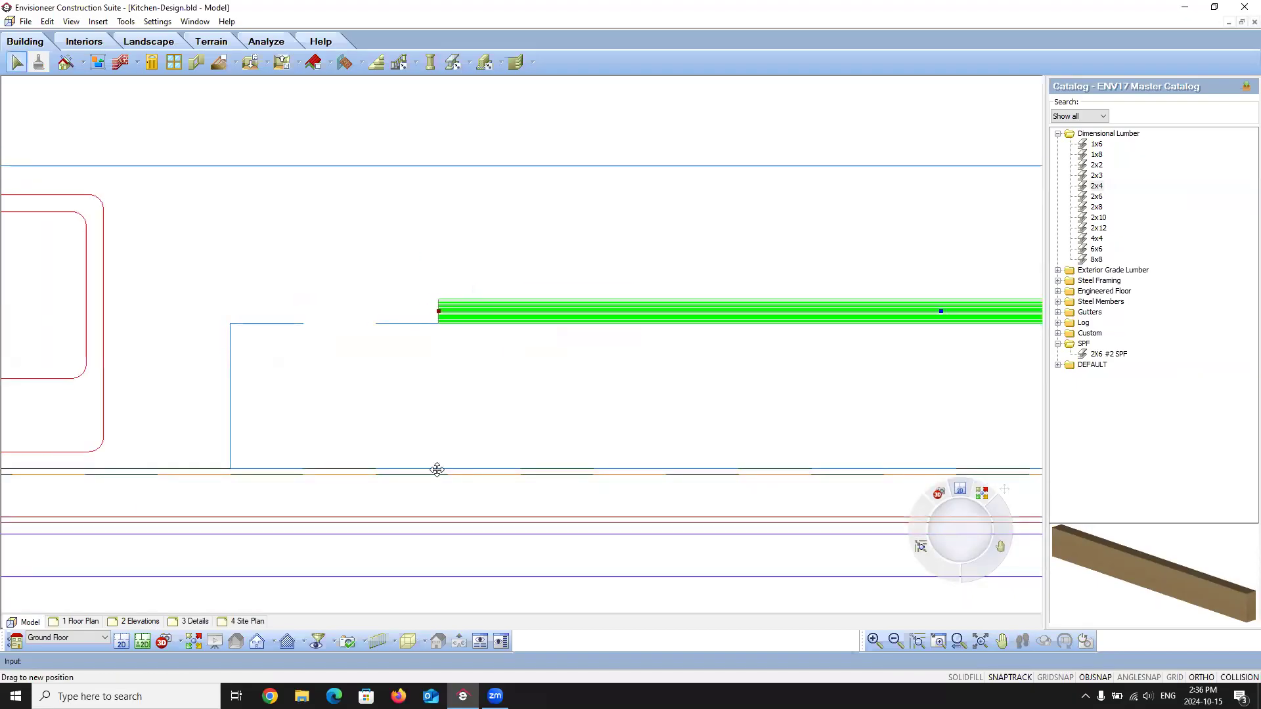
{"action": "left_click", "coordinate": [406, 471]}
{"action": "scroll", "coordinate": [566, 206], "scroll_direction": "down", "scroll_amount": 1}
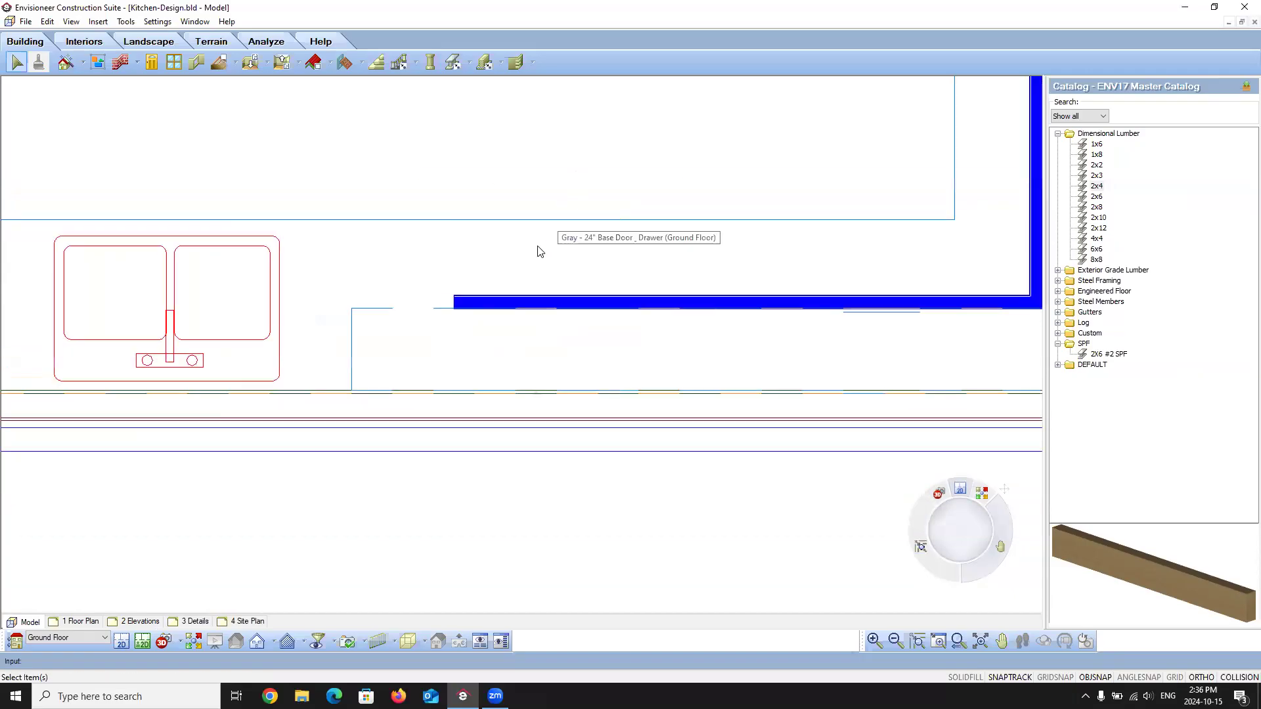
Step: Mirror the three Cabinet Trim pieces across a vertical line through the sink's centre, keeping the originals
{"action": "scroll", "coordinate": [459, 332], "scroll_direction": "down", "scroll_amount": 4}
{"action": "scroll", "coordinate": [667, 236], "scroll_direction": "down", "scroll_amount": 2}
{"action": "scroll", "coordinate": [611, 208], "scroll_direction": "up", "scroll_amount": 4}
{"action": "left_click", "coordinate": [581, 159]}
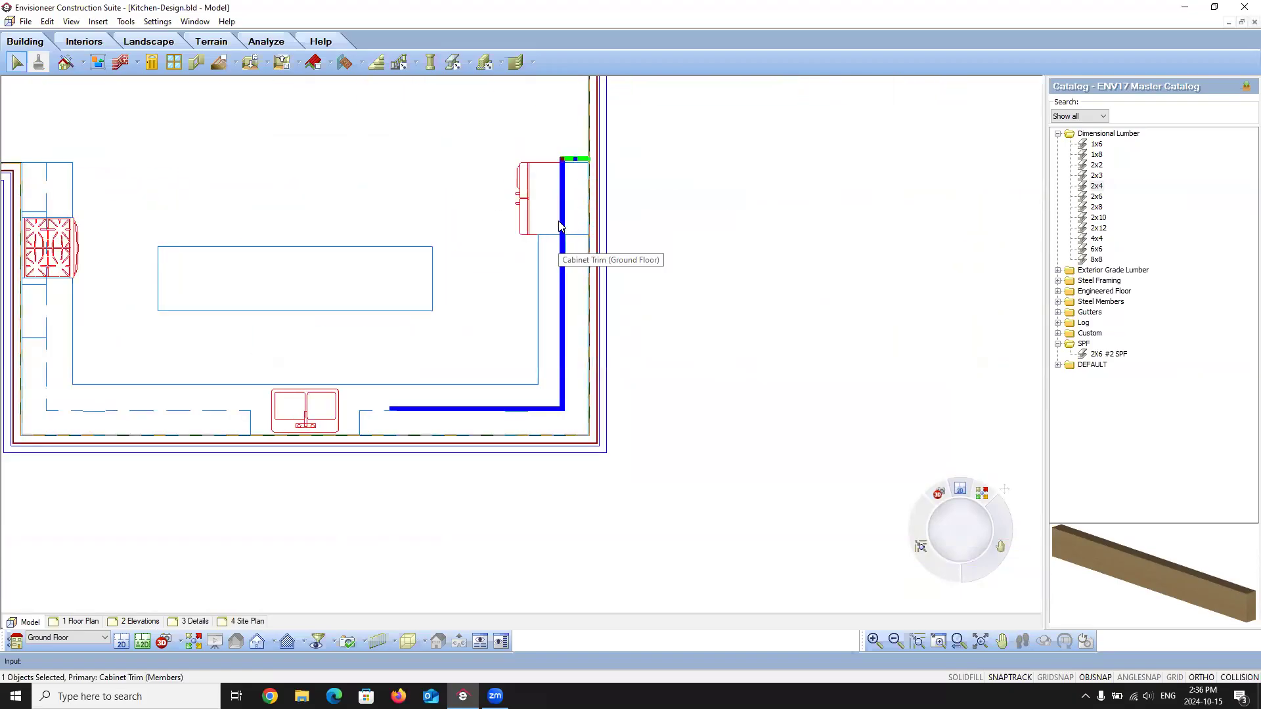
{"action": "left_click", "coordinate": [562, 227], "text": "shift"}
{"action": "left_click", "coordinate": [492, 408], "text": "shift"}
{"action": "scroll", "coordinate": [478, 379], "scroll_direction": "down", "scroll_amount": 2}
{"action": "scroll", "coordinate": [460, 386], "scroll_direction": "up", "scroll_amount": 1}
{"action": "right_click", "coordinate": [458, 385]}
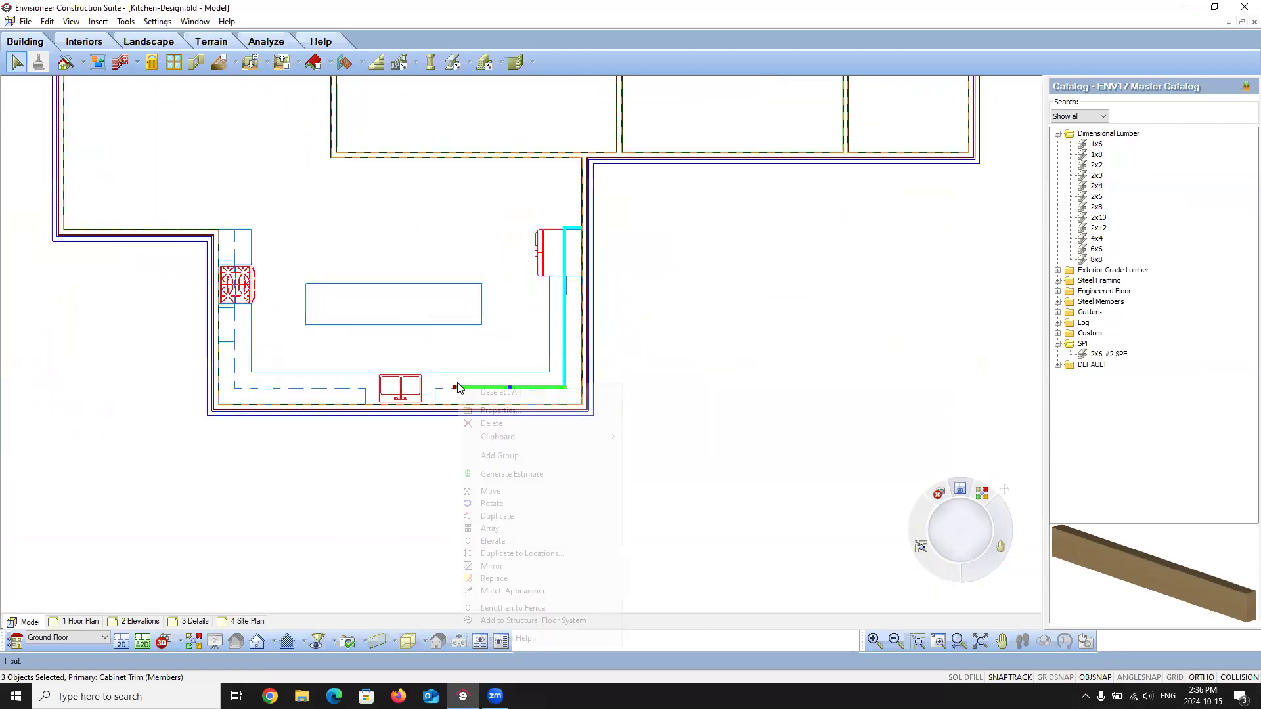
{"action": "left_click", "coordinate": [492, 565]}
{"action": "left_click", "coordinate": [398, 392]}
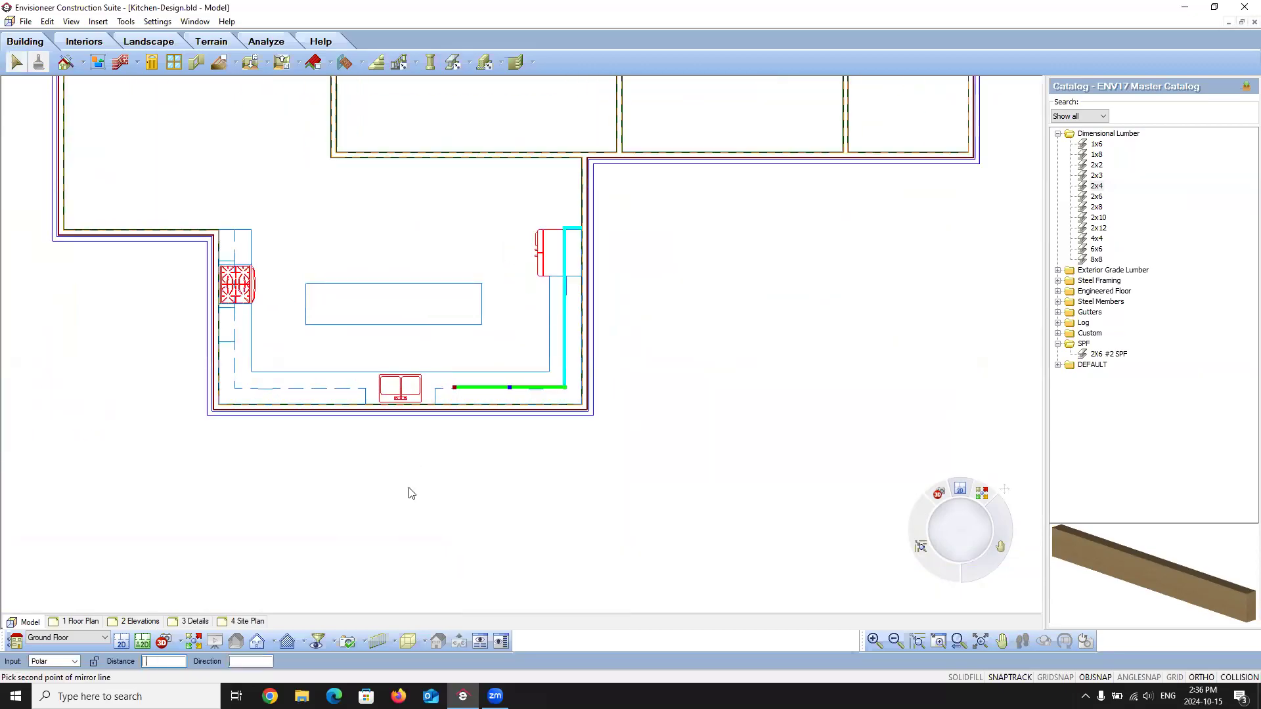
{"action": "left_click", "coordinate": [410, 510]}
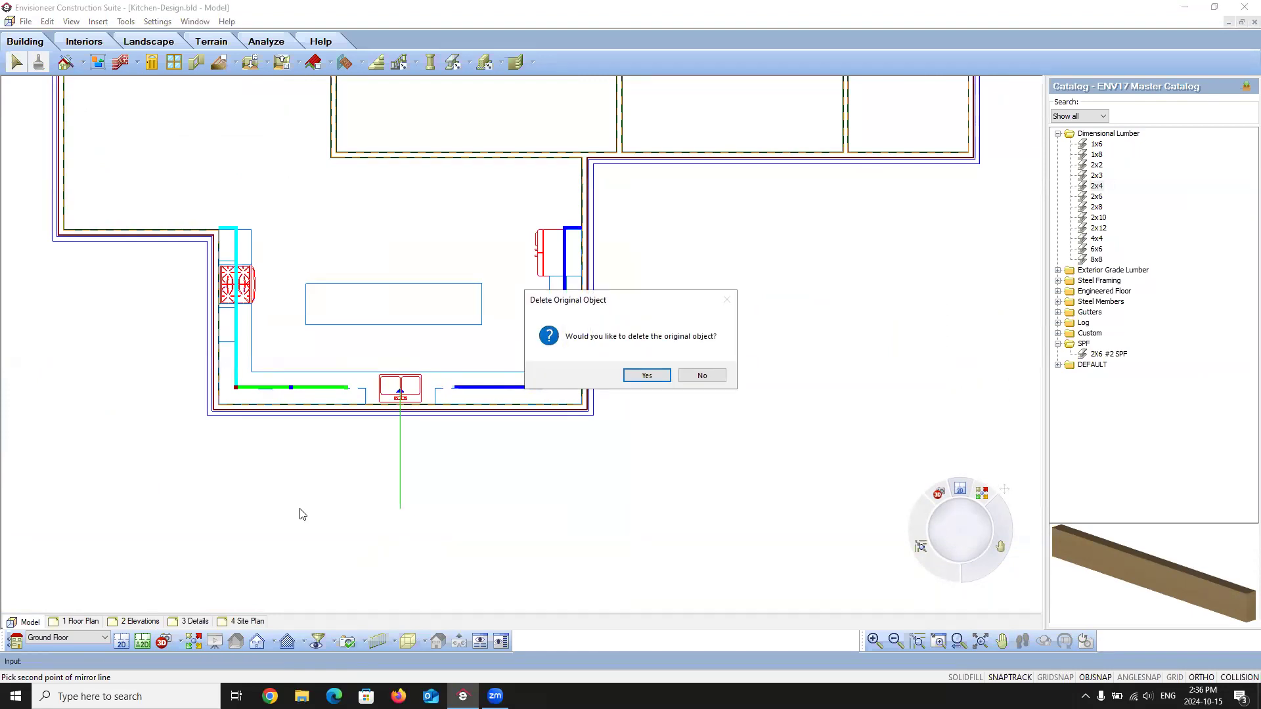
{"action": "left_click", "coordinate": [703, 375]}
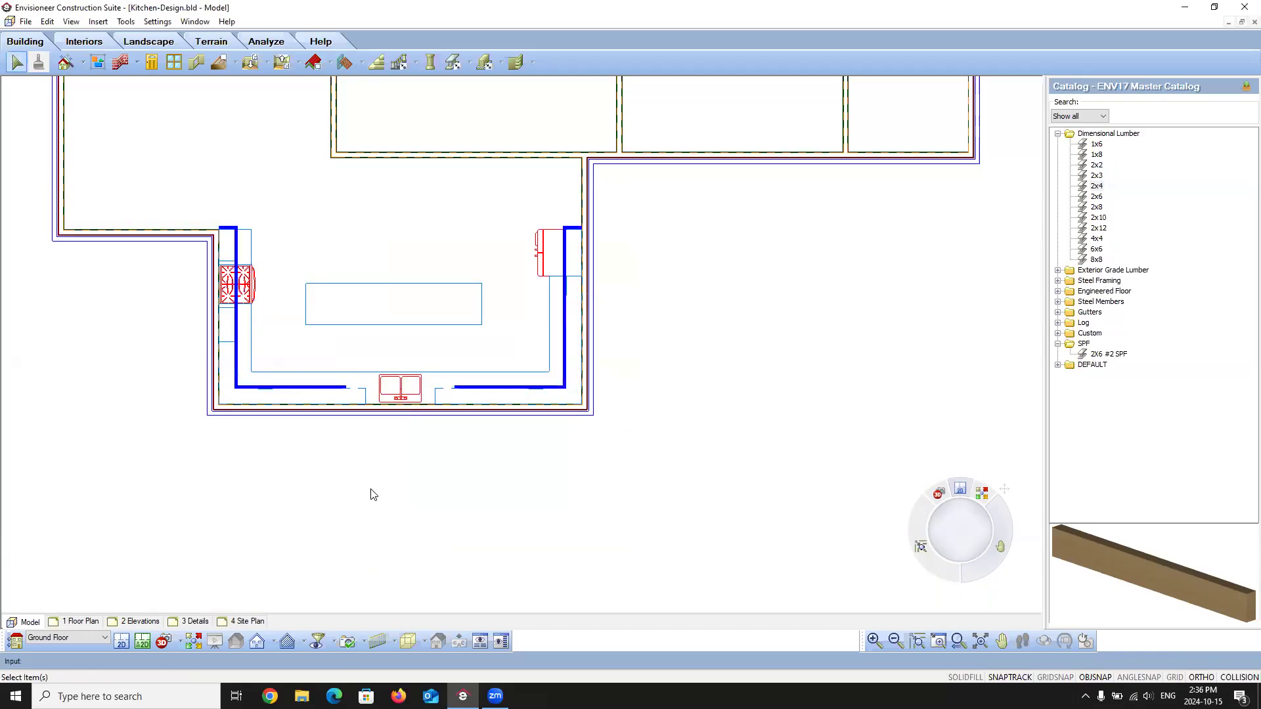
Step: Try to duplicate the fridge-side Cabinet Trim on the sink wall across toward the sink, and undo the copy
{"action": "scroll", "coordinate": [417, 510], "scroll_direction": "up", "scroll_amount": 5}
{"action": "scroll", "coordinate": [451, 425], "scroll_direction": "down", "scroll_amount": 4}
{"action": "scroll", "coordinate": [529, 338], "scroll_direction": "up", "scroll_amount": 5}
{"action": "left_click", "coordinate": [535, 298]}
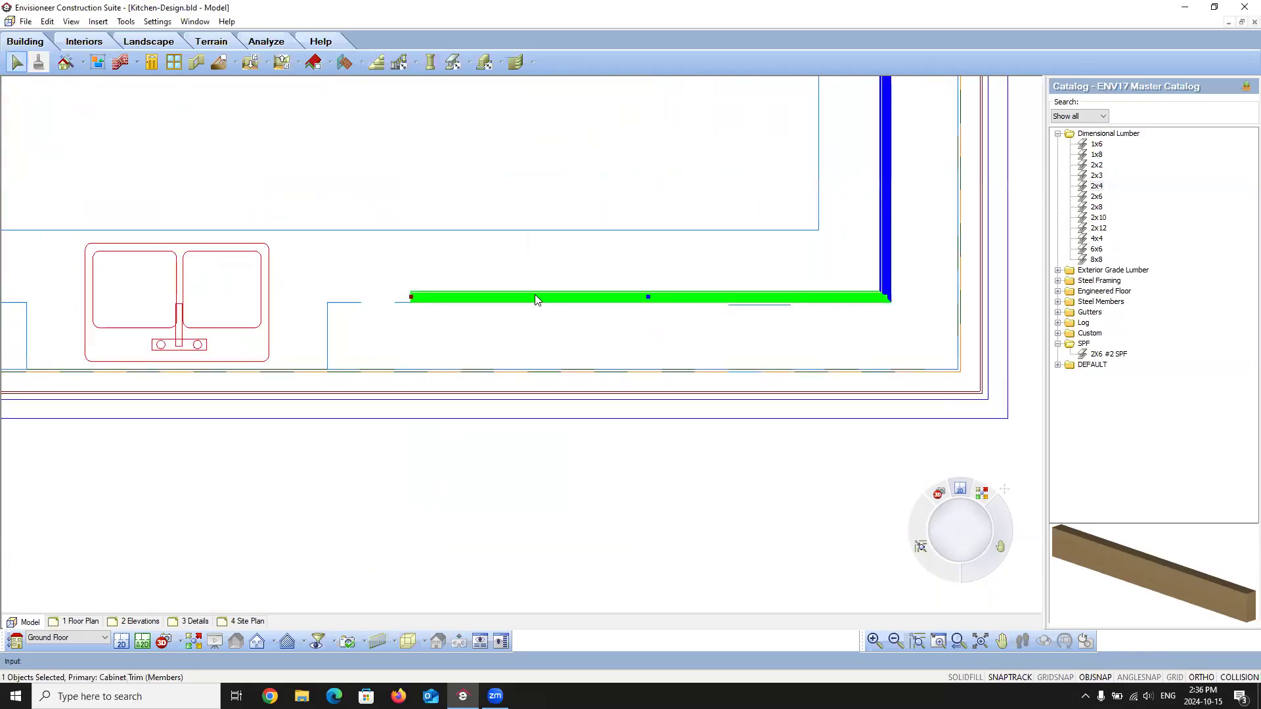
{"action": "right_click", "coordinate": [534, 298]}
{"action": "left_click", "coordinate": [573, 440]}
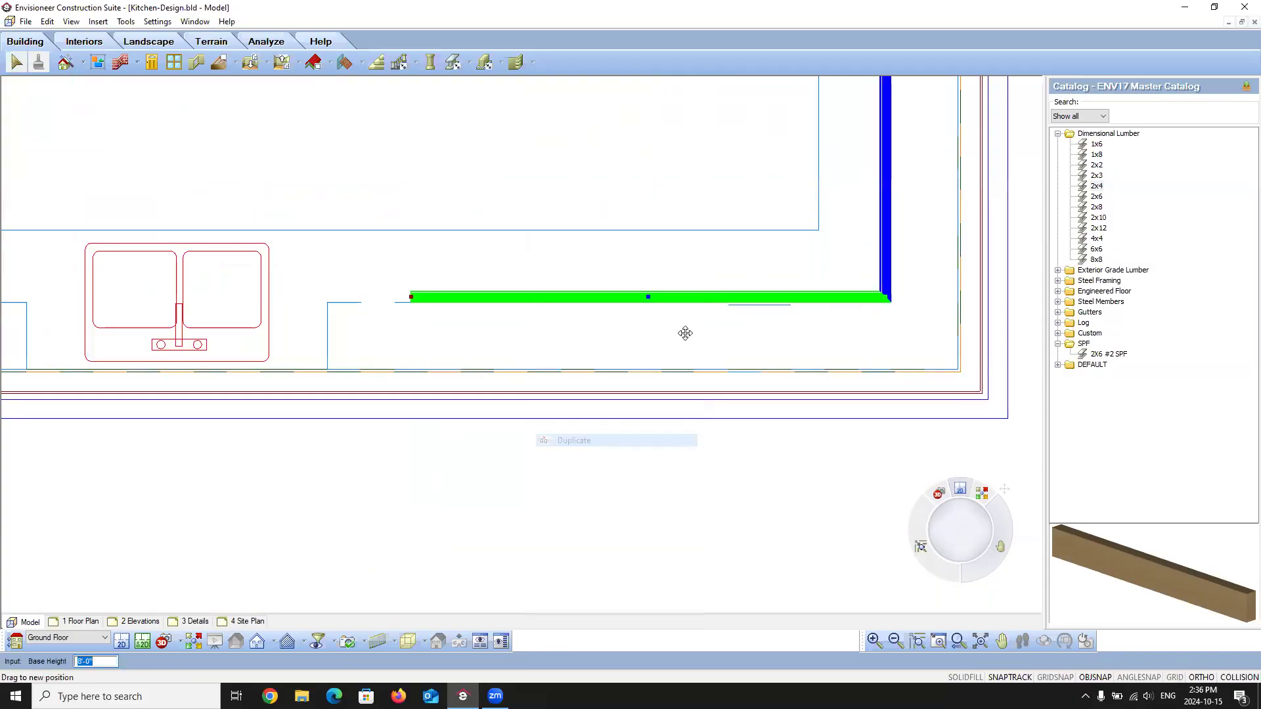
{"action": "left_click", "coordinate": [647, 291]}
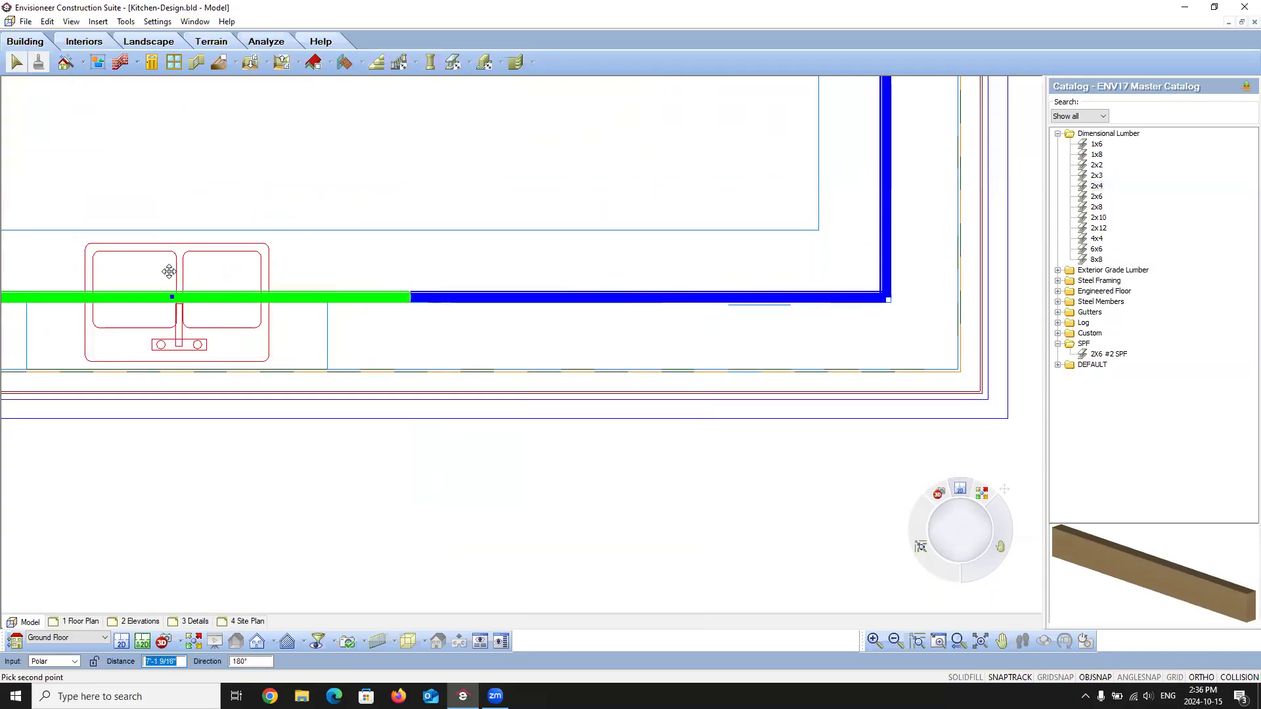
{"action": "left_click", "coordinate": [166, 273]}
{"action": "scroll", "coordinate": [403, 425], "scroll_direction": "down", "scroll_amount": 3}
{"action": "left_click", "coordinate": [289, 384]}
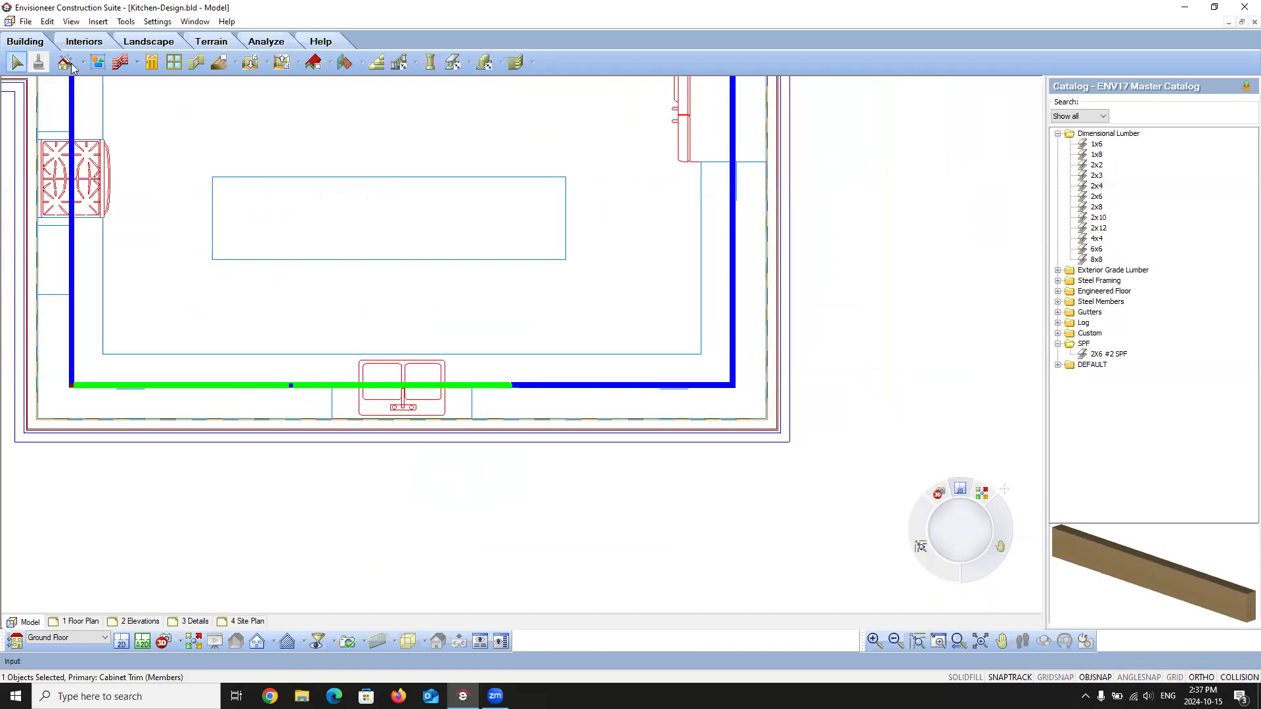
{"action": "left_click", "coordinate": [46, 22]}
{"action": "left_click", "coordinate": [36, 70]}
Step: Select all similar Cabinet Trim pieces and apply their member details with Break at Members turned off
{"action": "left_click", "coordinate": [540, 387]}
{"action": "right_click", "coordinate": [540, 387]}
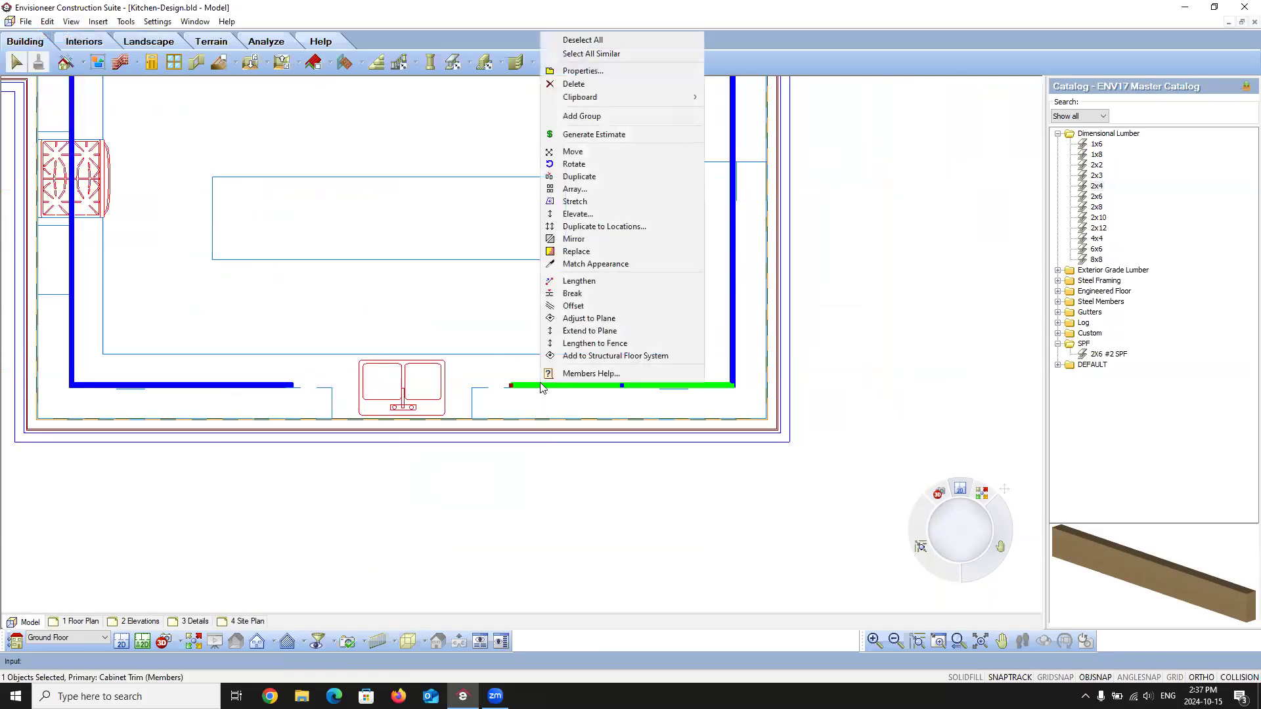
{"action": "left_click", "coordinate": [591, 53]}
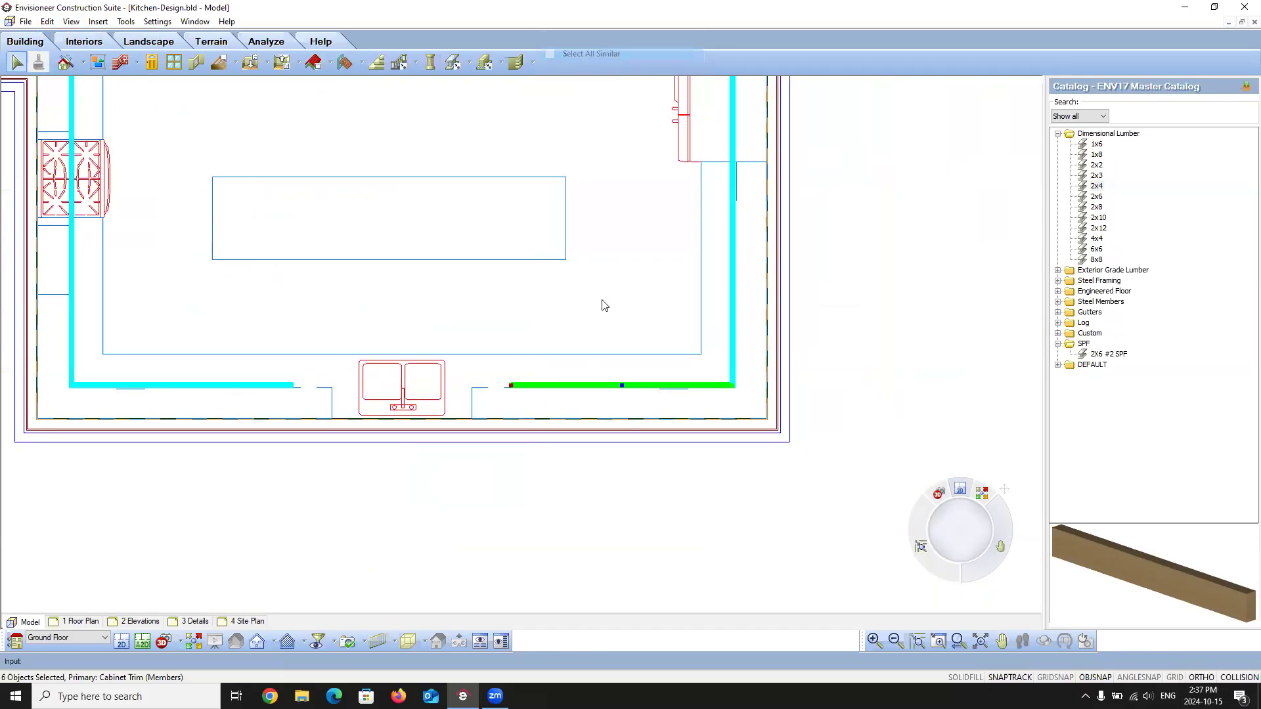
{"action": "right_click", "coordinate": [571, 390]}
{"action": "left_click", "coordinate": [602, 413]}
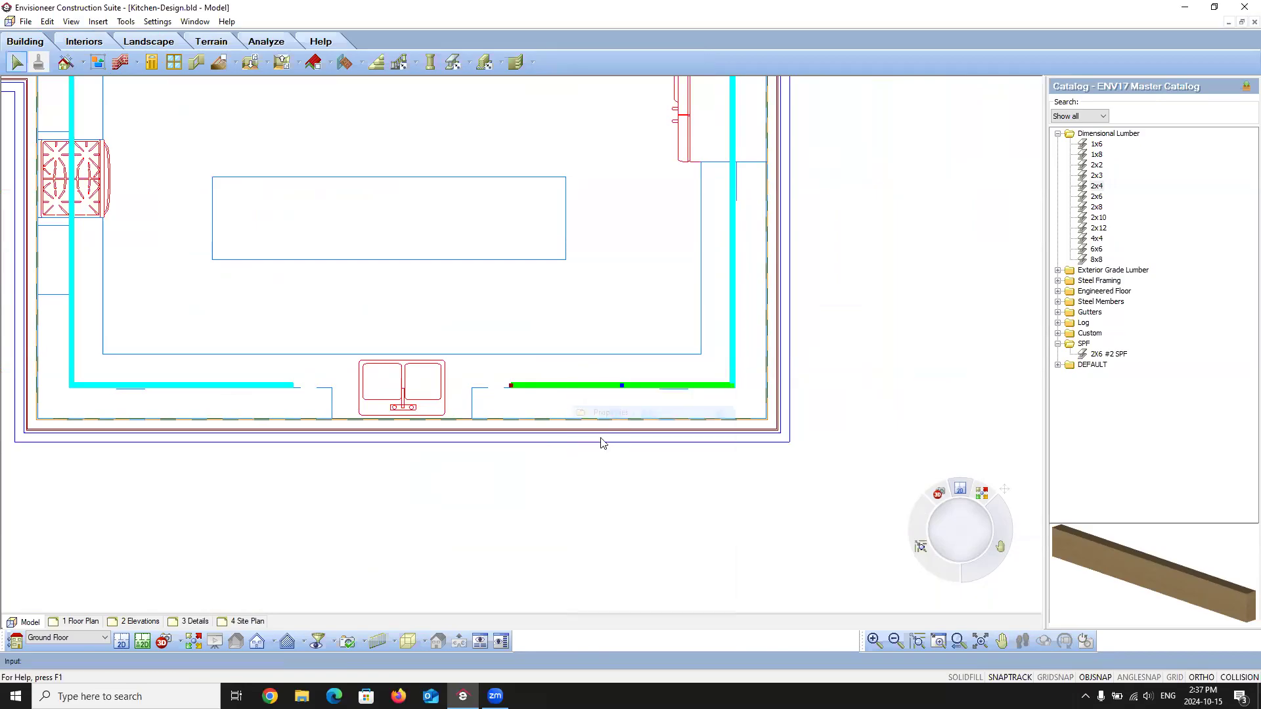
{"action": "left_click", "coordinate": [441, 234]}
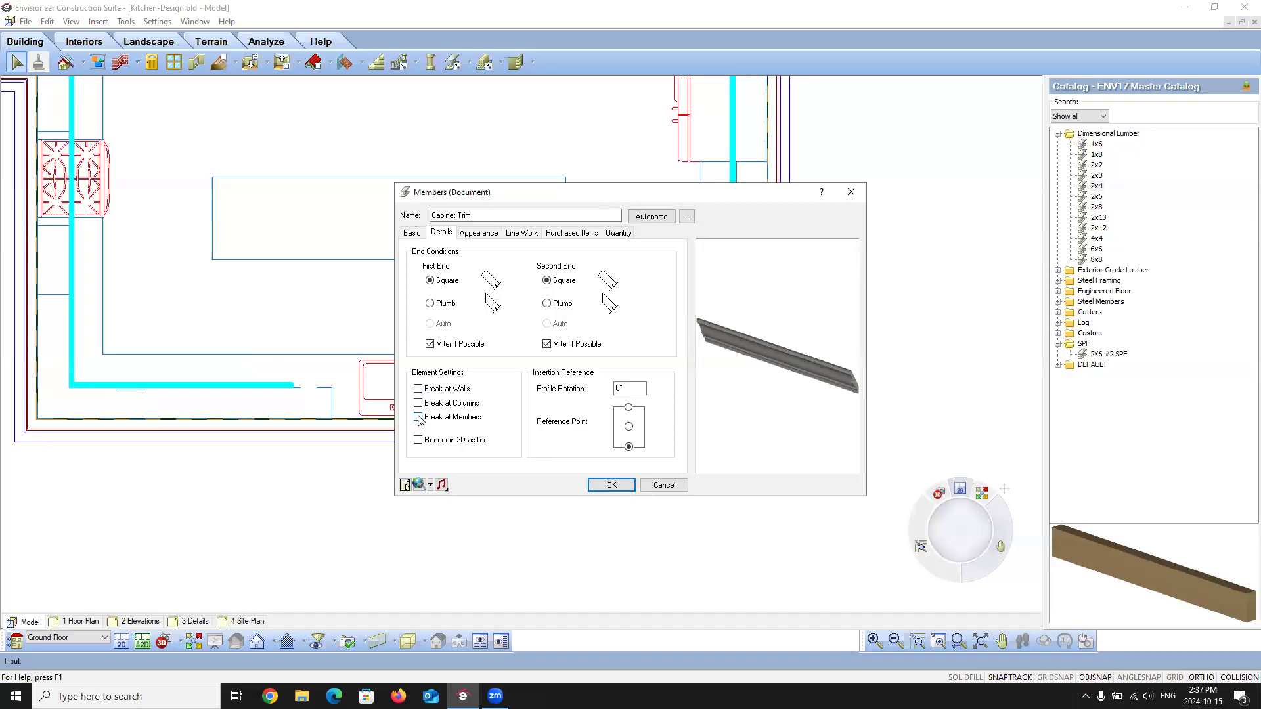
{"action": "left_click", "coordinate": [612, 485]}
Step: Try to duplicate the sink-wall Cabinet Trim from its corner end to its free end, and undo the result
{"action": "left_click", "coordinate": [535, 385]}
{"action": "right_click", "coordinate": [536, 386]}
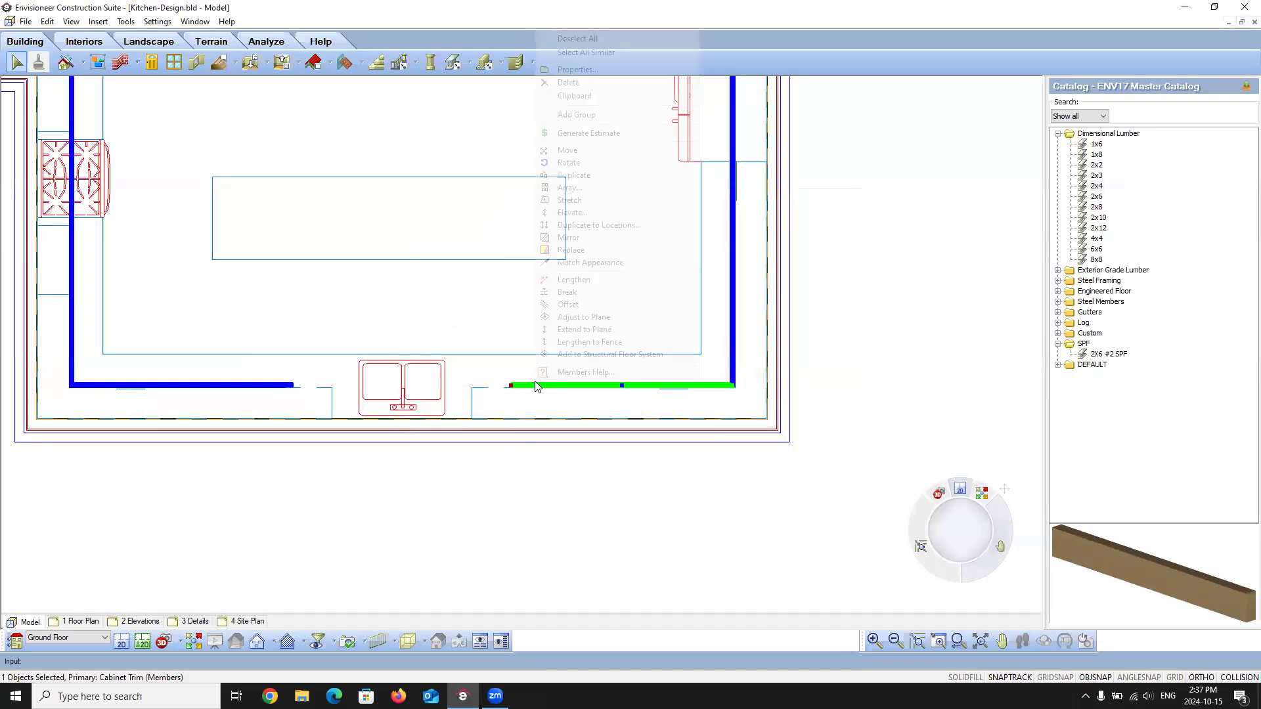
{"action": "left_click", "coordinate": [568, 149]}
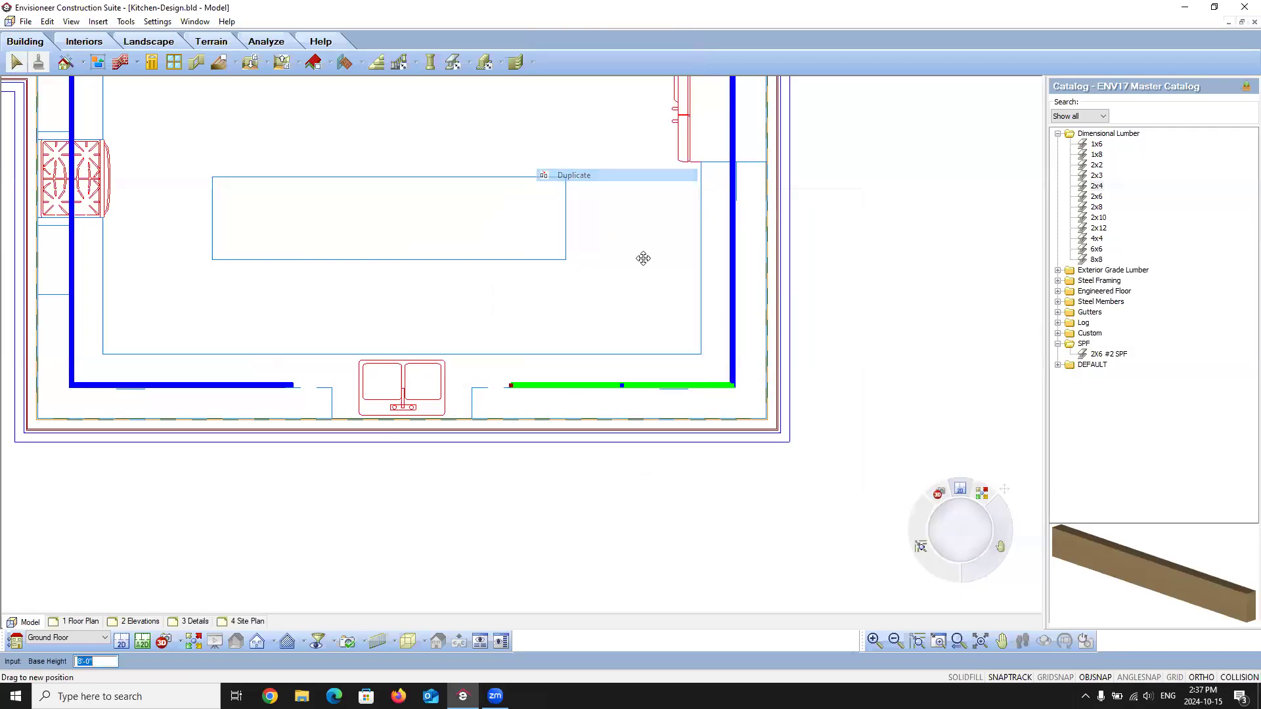
{"action": "left_click", "coordinate": [734, 389]}
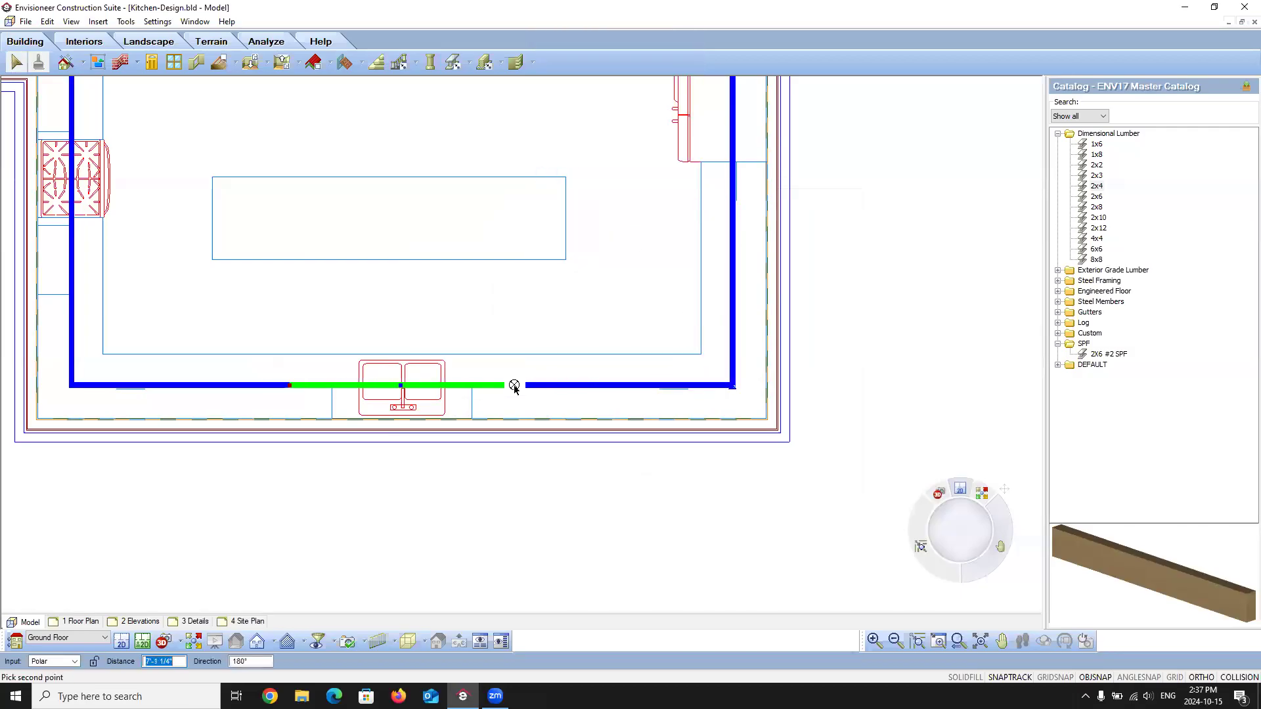
{"action": "left_click", "coordinate": [511, 386]}
{"action": "left_click", "coordinate": [349, 385]}
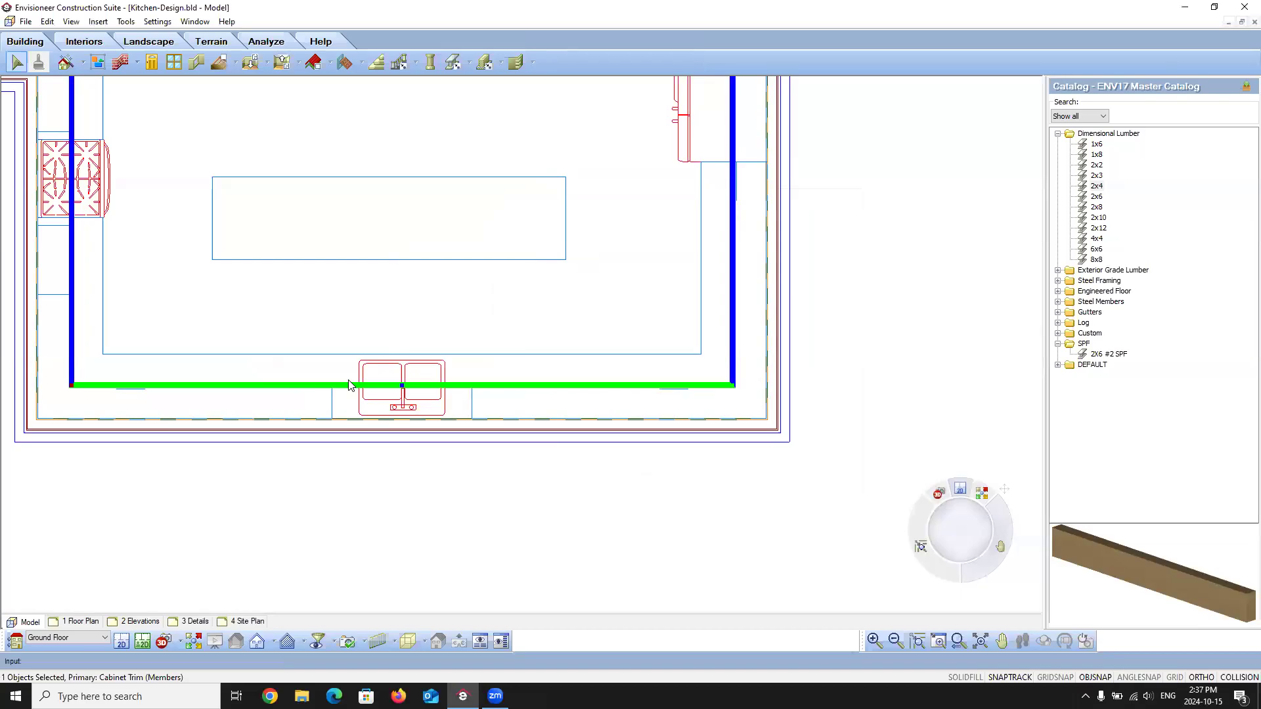
{"action": "left_click", "coordinate": [47, 22]}
{"action": "left_click", "coordinate": [62, 38]}
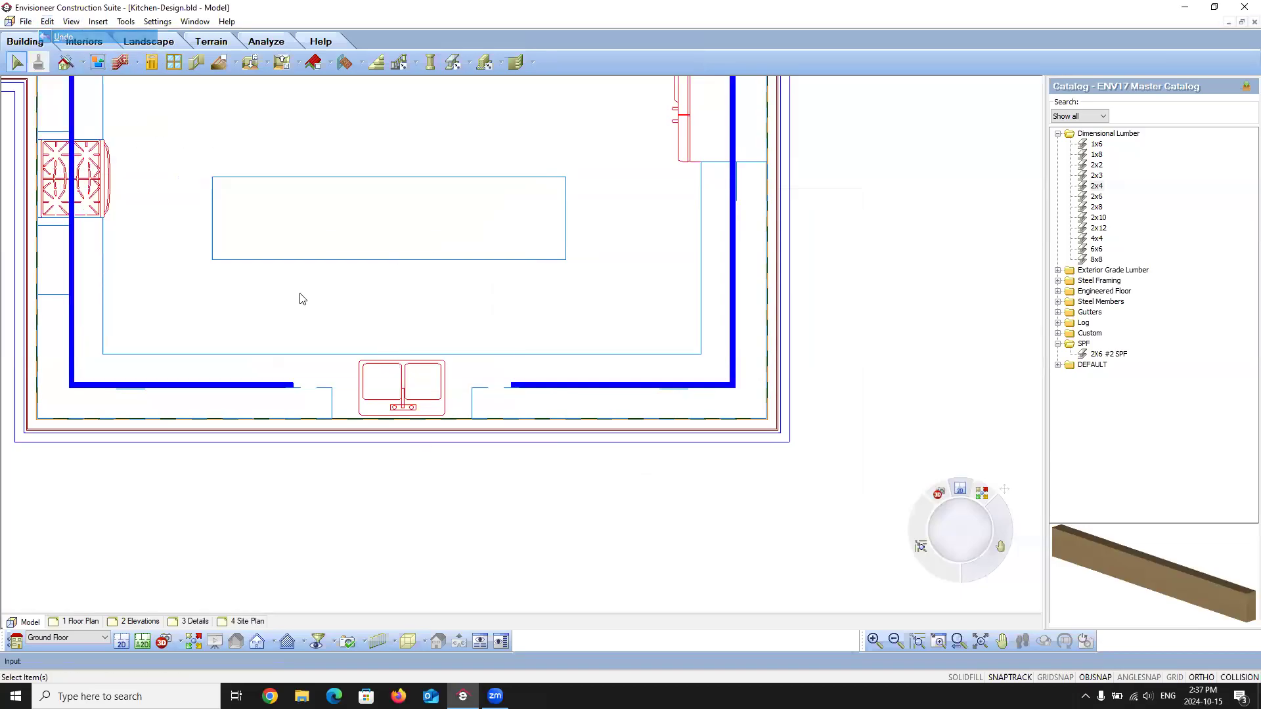
Step: Turn on Break at Members for the fridge-side Cabinet Trim on the sink wall
{"action": "left_click", "coordinate": [533, 385]}
{"action": "scroll", "coordinate": [534, 381], "scroll_direction": "up", "scroll_amount": 3}
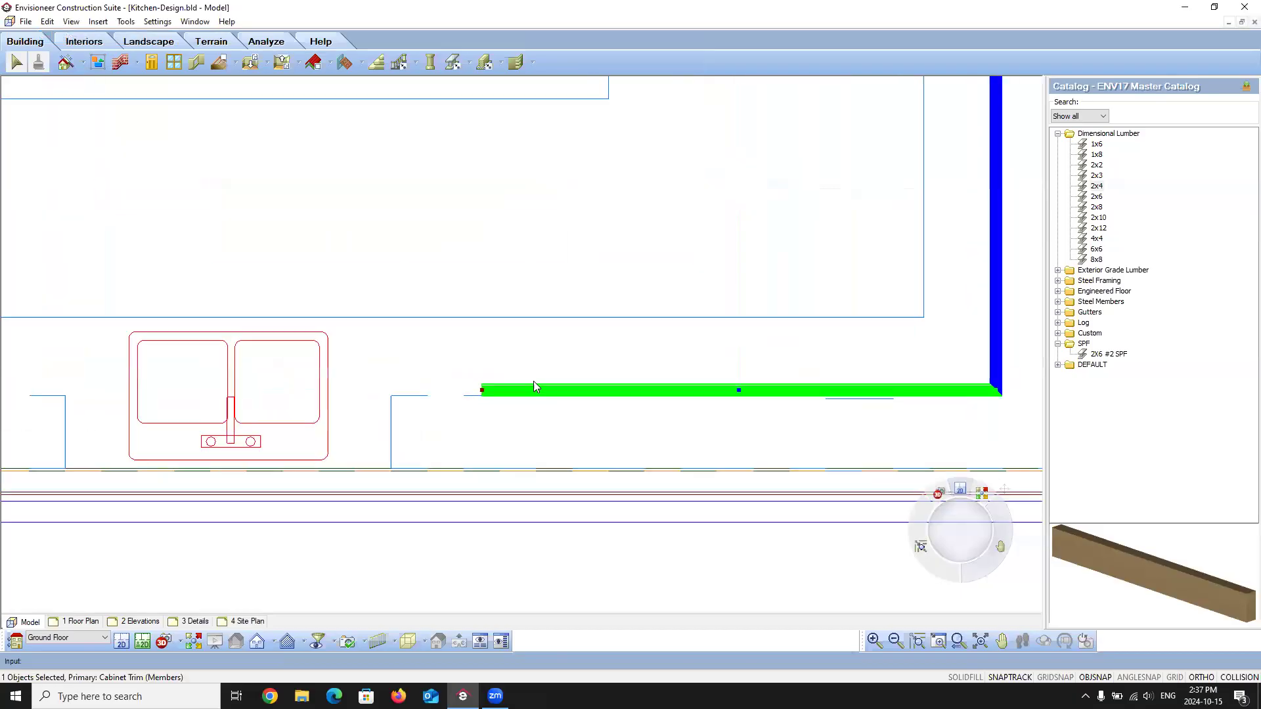
{"action": "right_click", "coordinate": [534, 381]}
{"action": "left_click", "coordinate": [573, 70]}
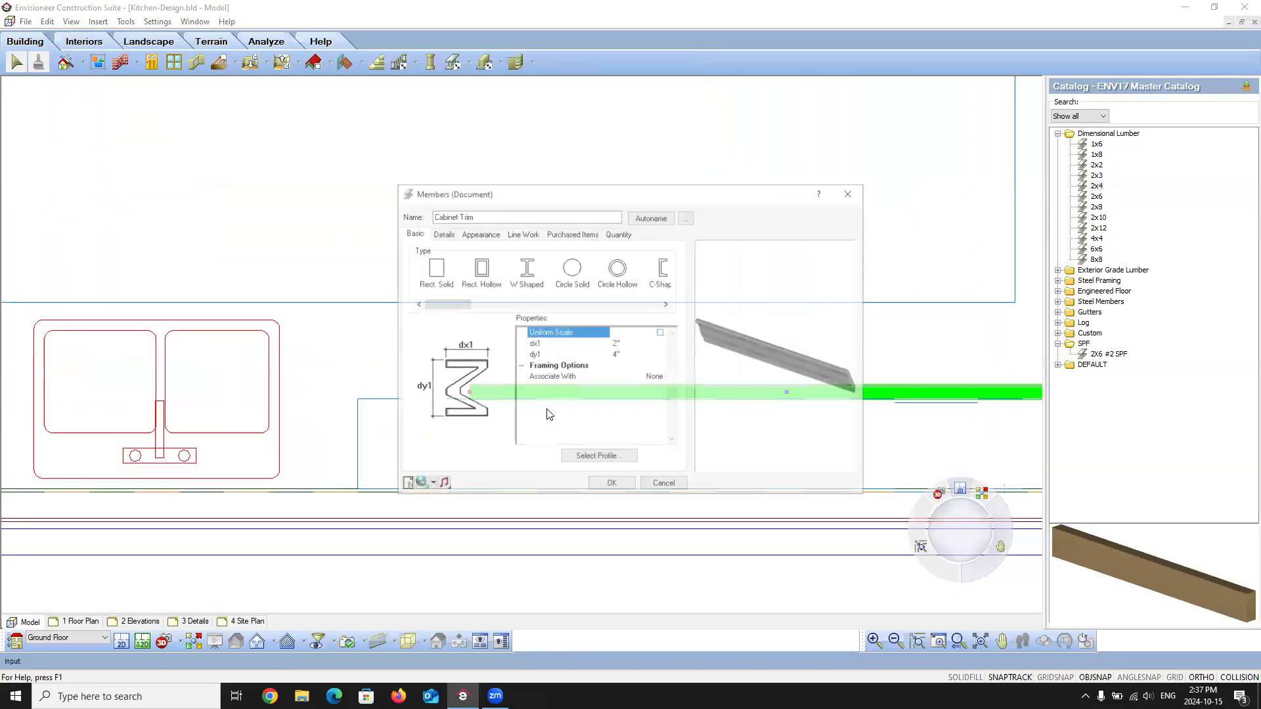
{"action": "left_click", "coordinate": [441, 234]}
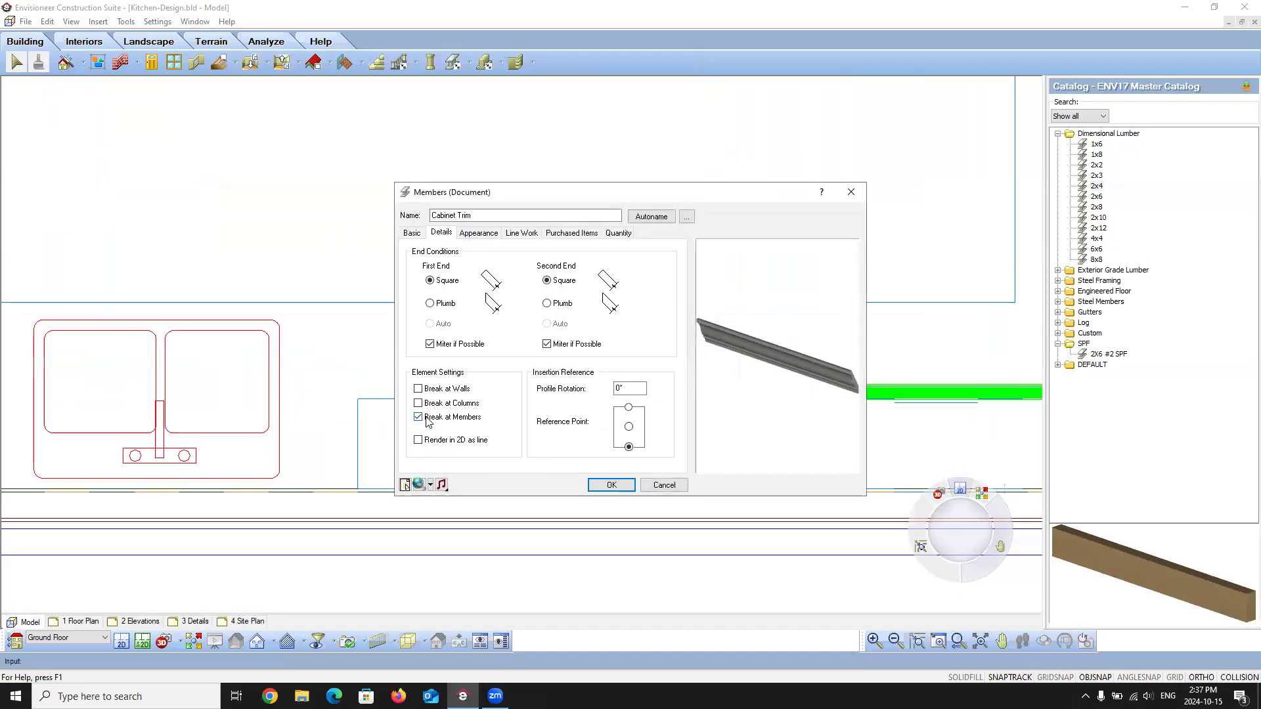
{"action": "left_click", "coordinate": [611, 486]}
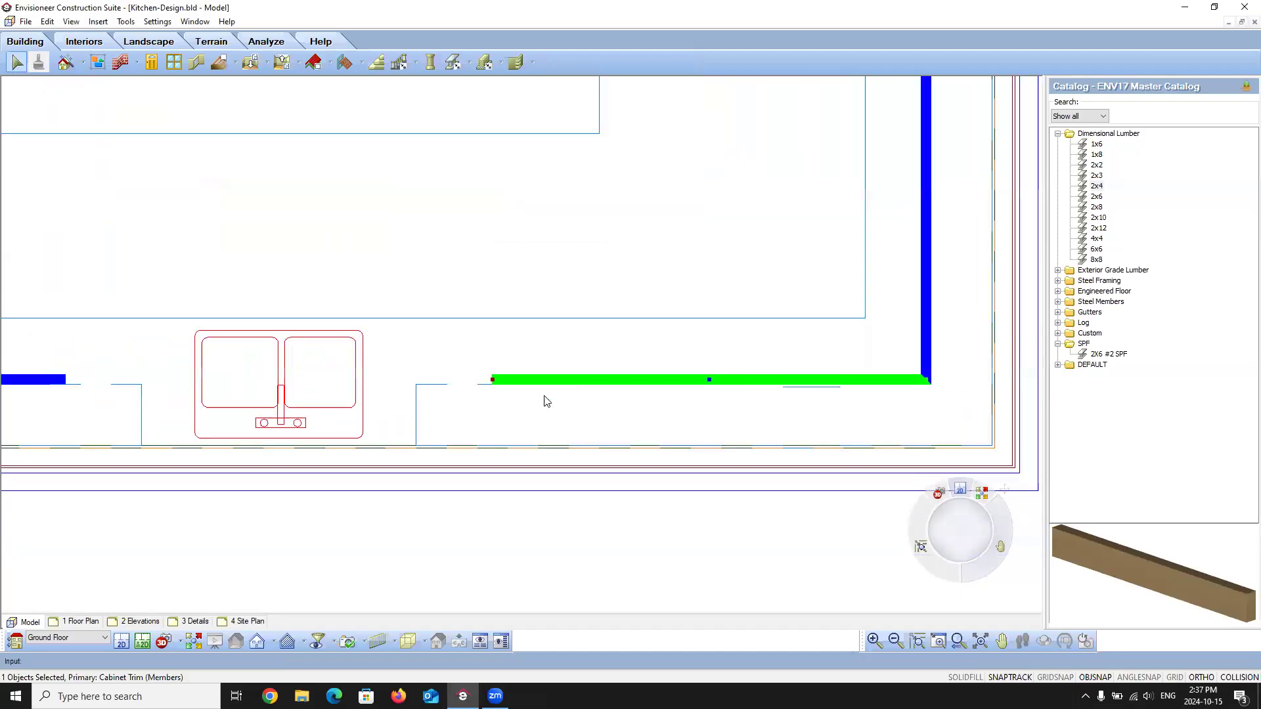
Step: Duplicate the fridge-side sink-wall Cabinet Trim into the empty area outside the house and shorten the copy to roughly half length
{"action": "scroll", "coordinate": [543, 400], "scroll_direction": "down", "scroll_amount": 3}
{"action": "right_click", "coordinate": [560, 392]}
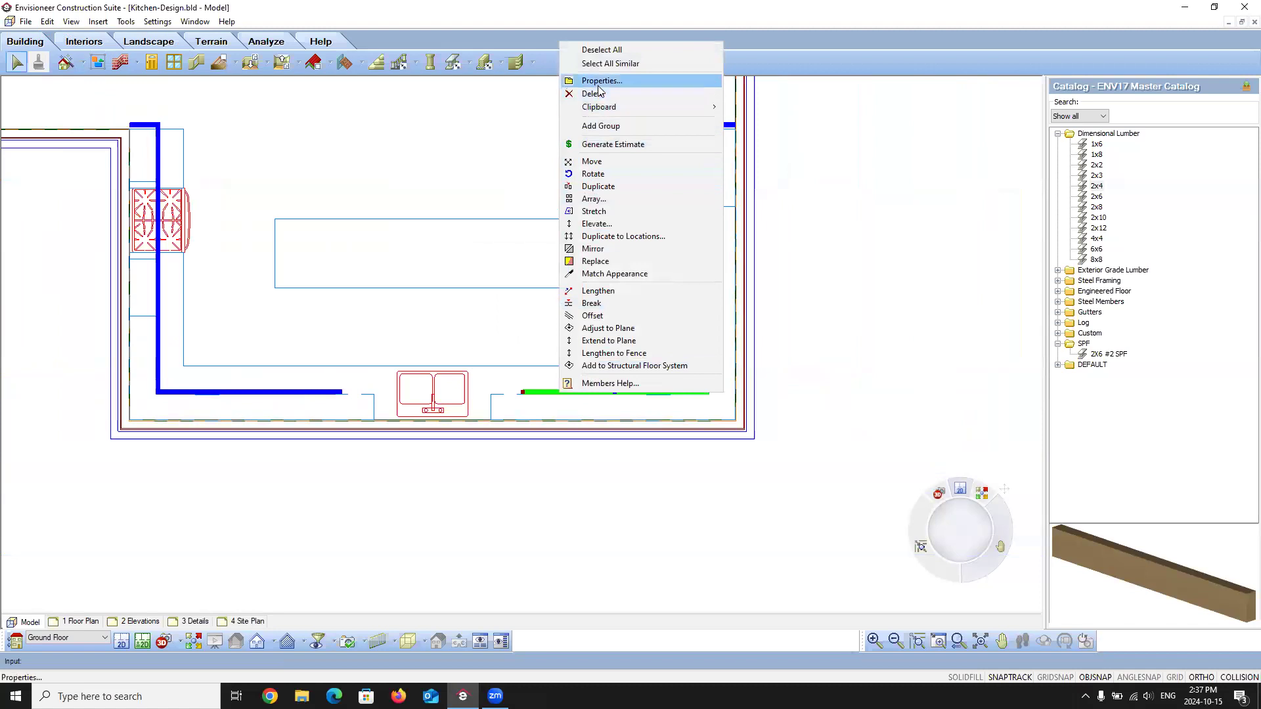
{"action": "left_click", "coordinate": [598, 186]}
{"action": "left_click_drag", "start_coordinate": [618, 396], "coordinate": [591, 494]}
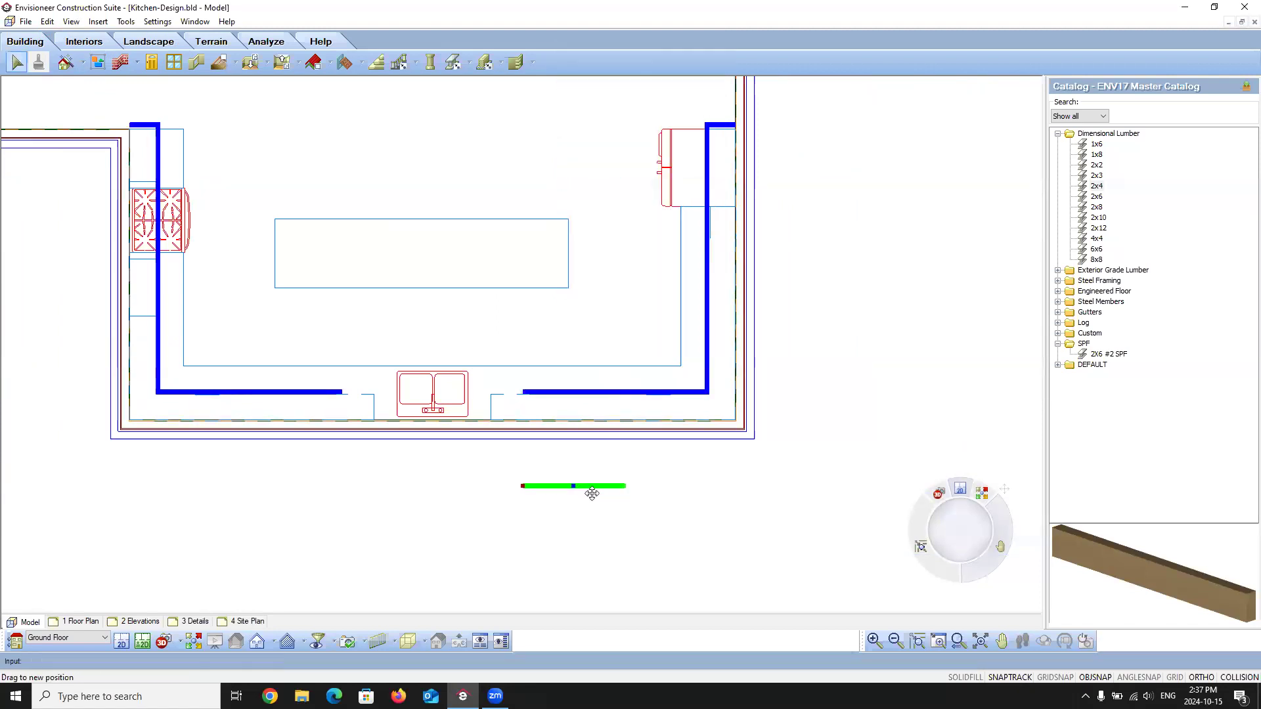
Step: Elevate the short Cabinet Trim copy by 7'-6"
{"action": "scroll", "coordinate": [537, 523], "scroll_direction": "up", "scroll_amount": 5}
{"action": "right_click", "coordinate": [559, 398]}
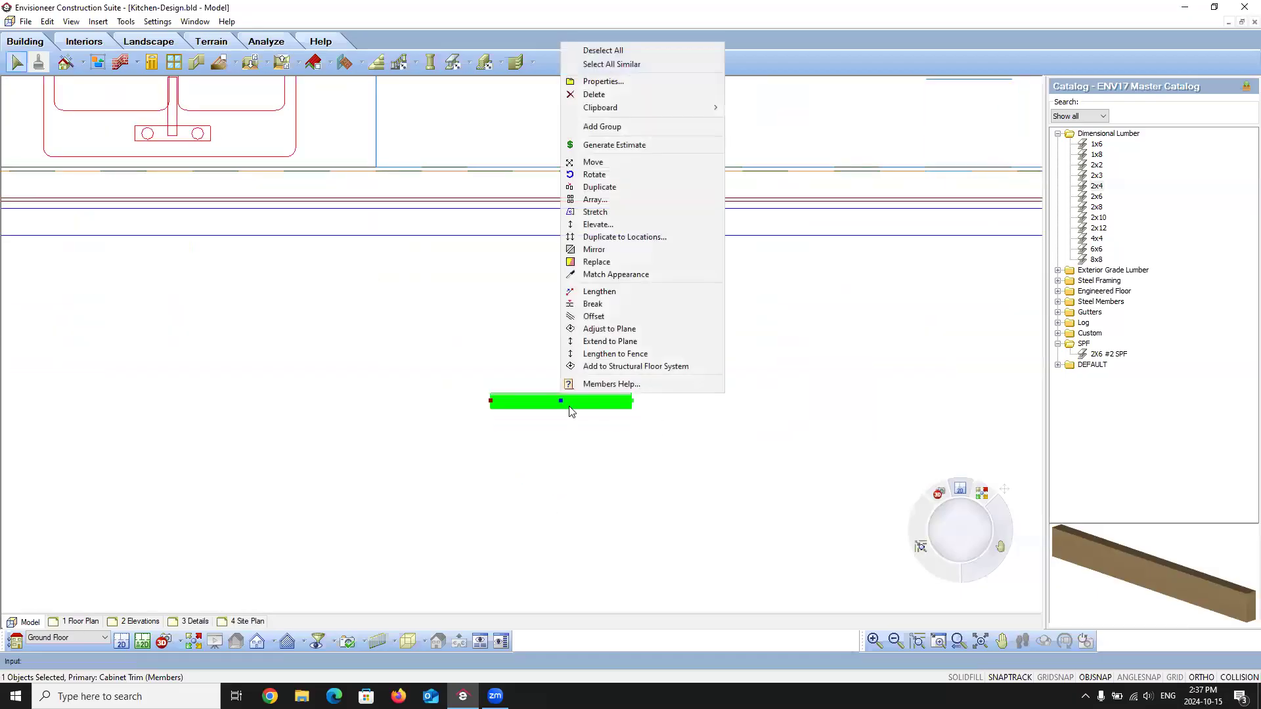
{"action": "left_click", "coordinate": [596, 224]}
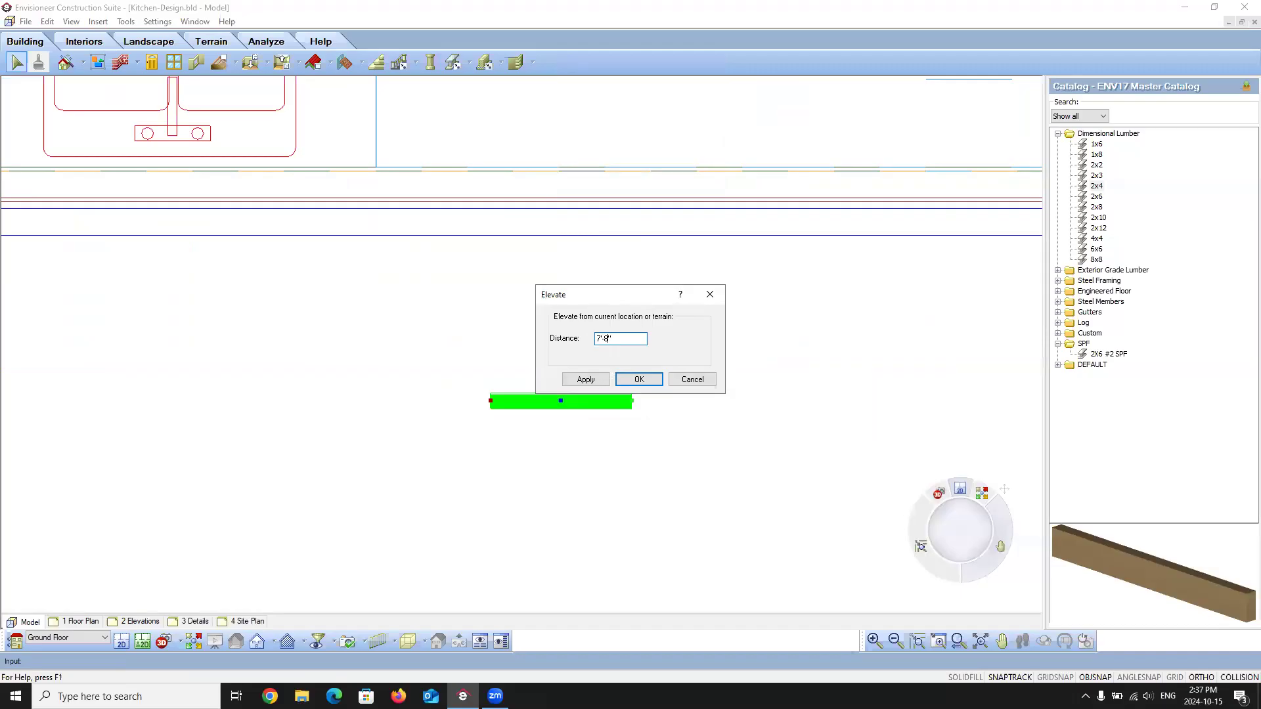
{"action": "left_click", "coordinate": [584, 380]}
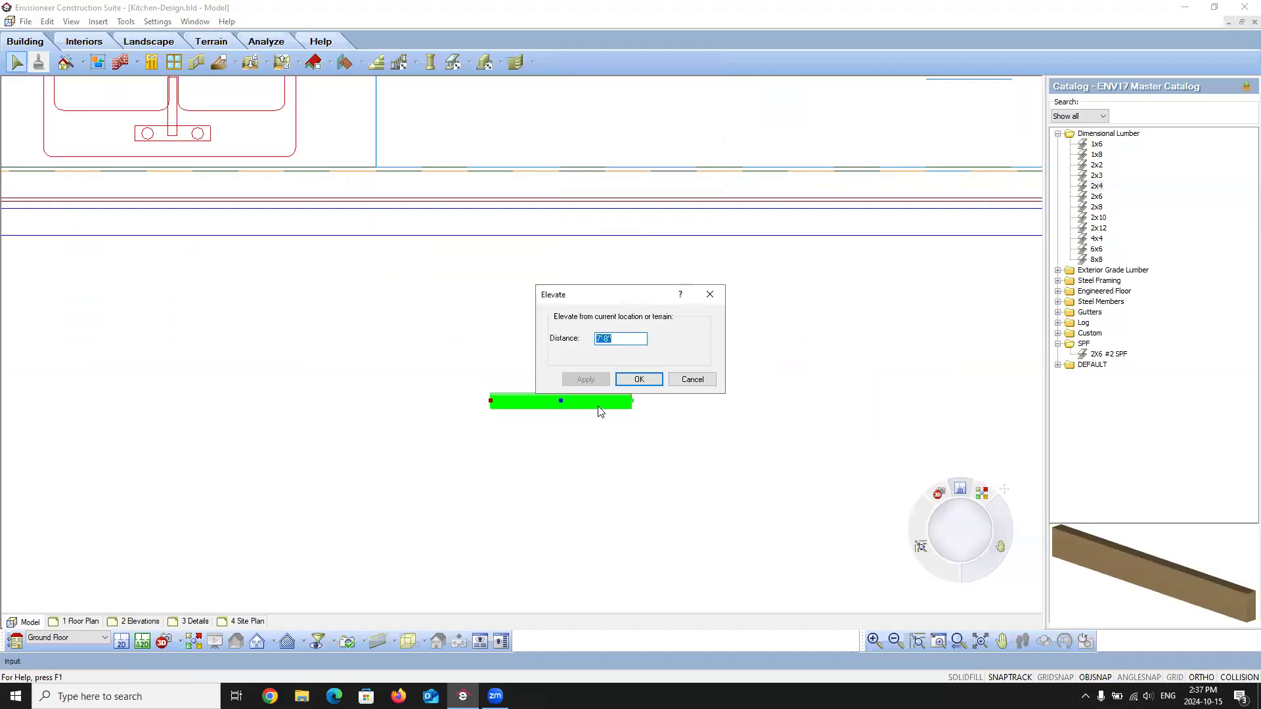
{"action": "left_click", "coordinate": [635, 379]}
Step: Move the short Cabinet Trim onto the tall upper cabinet beside the sink and stretch its ends to the cabinet's side and the neighbouring trim
{"action": "scroll", "coordinate": [562, 460], "scroll_direction": "down", "scroll_amount": 3}
{"action": "left_click_drag", "start_coordinate": [559, 435], "coordinate": [497, 297]}
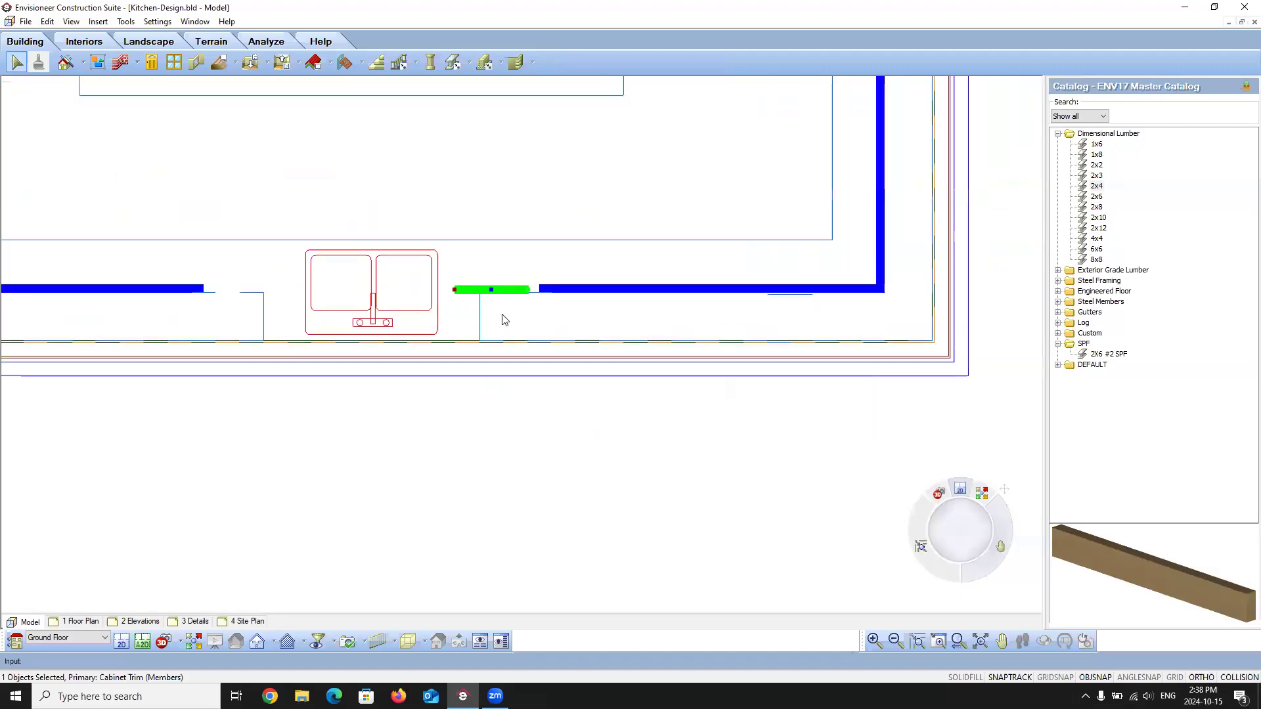
{"action": "scroll", "coordinate": [506, 312], "scroll_direction": "up", "scroll_amount": 4}
{"action": "scroll", "coordinate": [506, 249], "scroll_direction": "up", "scroll_amount": 2}
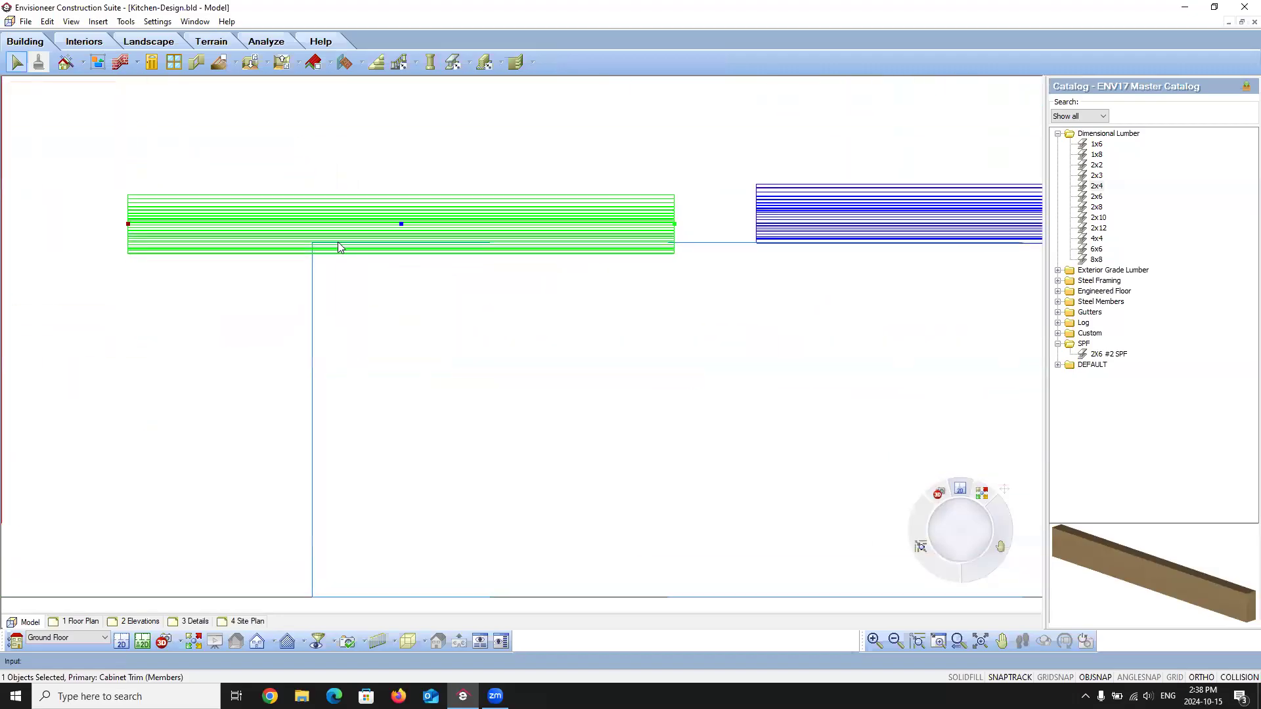
{"action": "left_click_drag", "start_coordinate": [151, 248], "coordinate": [330, 523]}
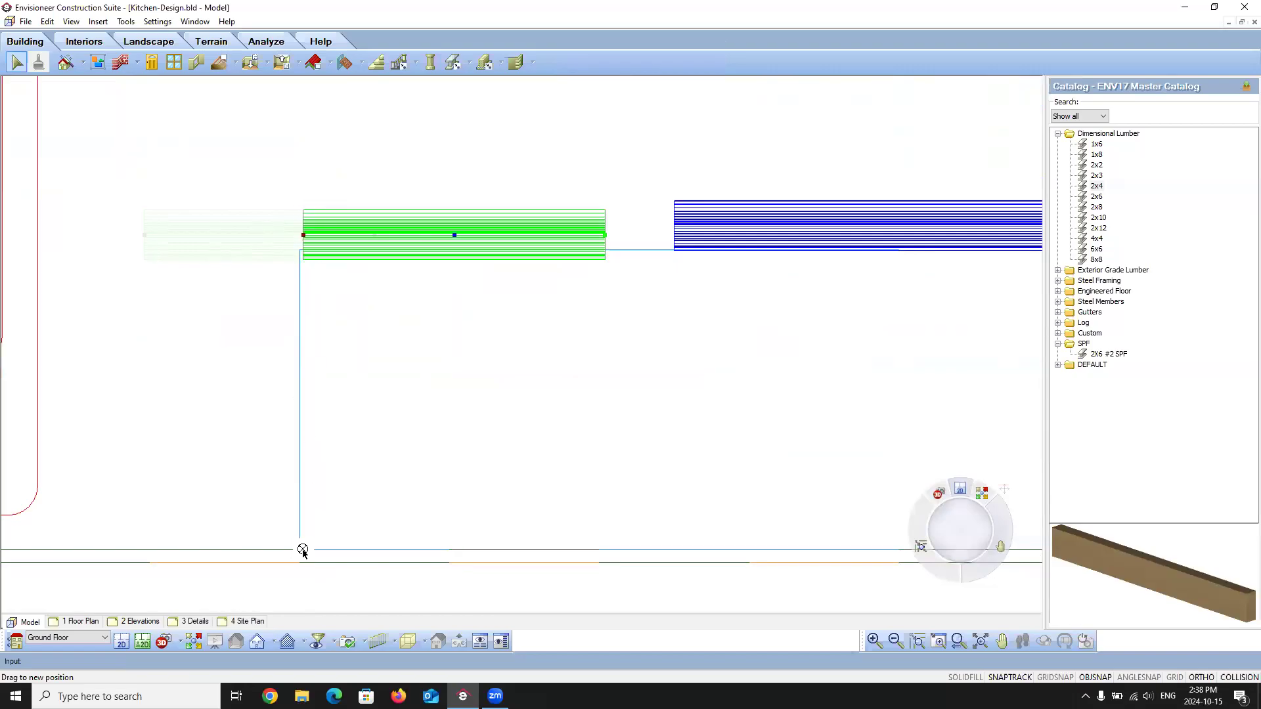
{"action": "left_click_drag", "start_coordinate": [605, 237], "coordinate": [683, 253]}
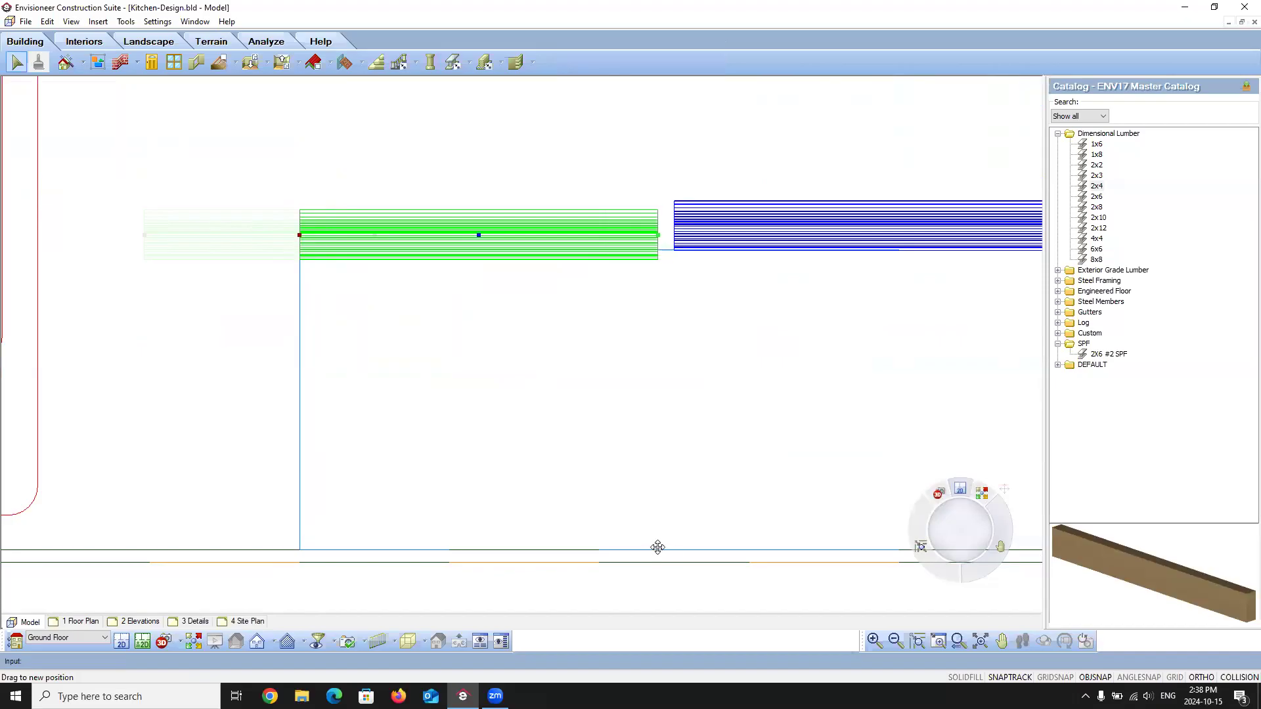
Step: Move the short Cabinet Trim straight outward so its back edge lines up with the tall upper cabinet's front
{"action": "scroll", "coordinate": [490, 251], "scroll_direction": "up", "scroll_amount": 2}
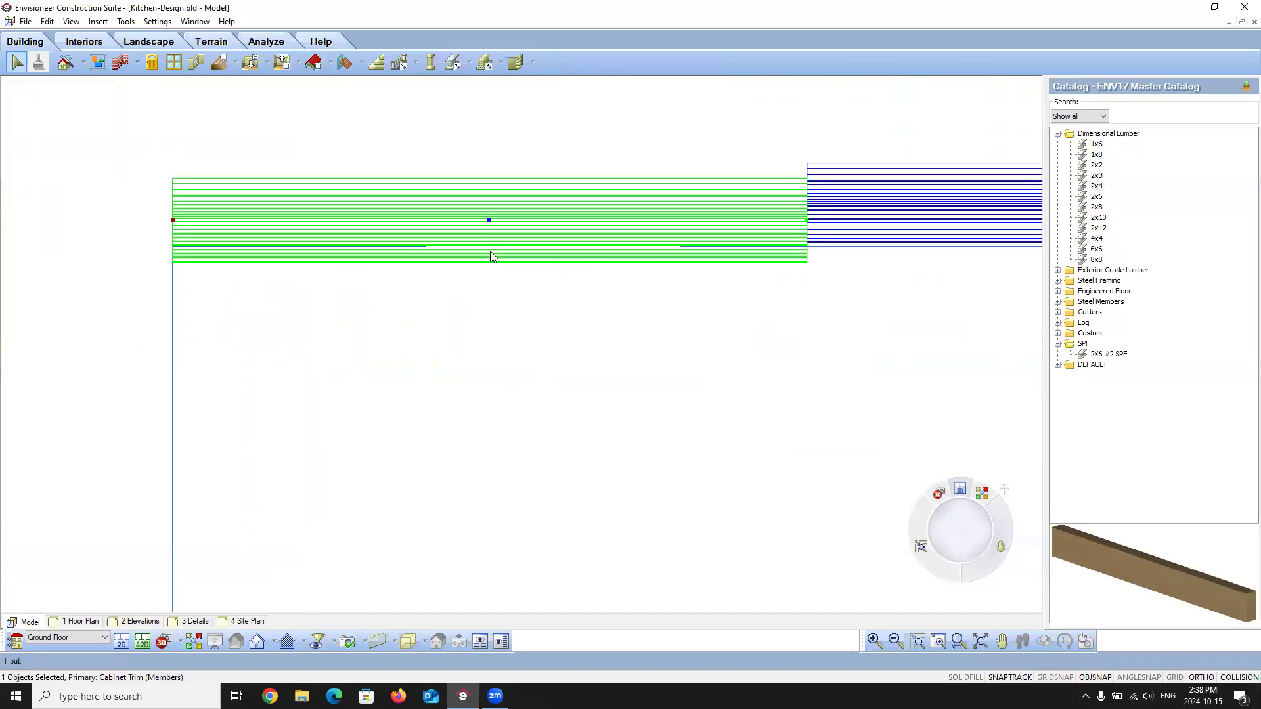
{"action": "right_click", "coordinate": [492, 250]}
{"action": "left_click", "coordinate": [535, 373]}
{"action": "left_click", "coordinate": [547, 332]}
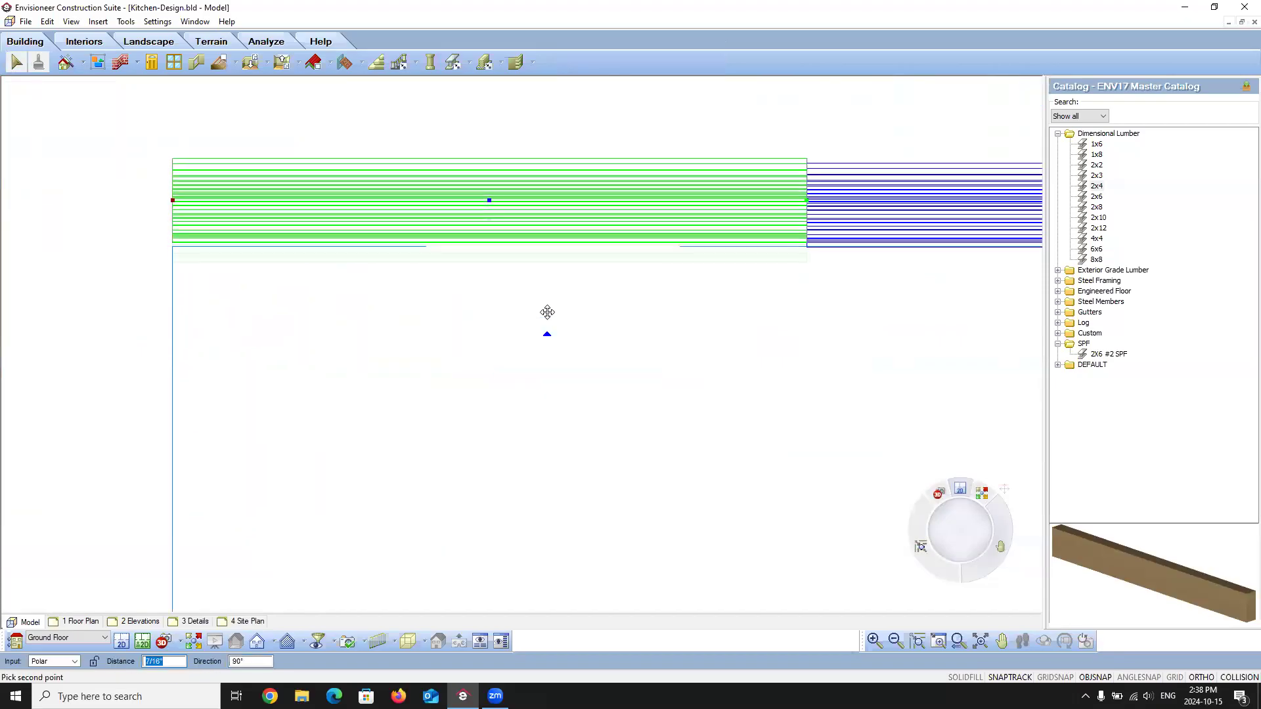
{"action": "left_click", "coordinate": [547, 317]}
Step: Duplicate the fridge-wall Cabinet Trim into the empty area outside the house and shorten the copy to a short piece
{"action": "scroll", "coordinate": [547, 317], "scroll_direction": "down", "scroll_amount": 5}
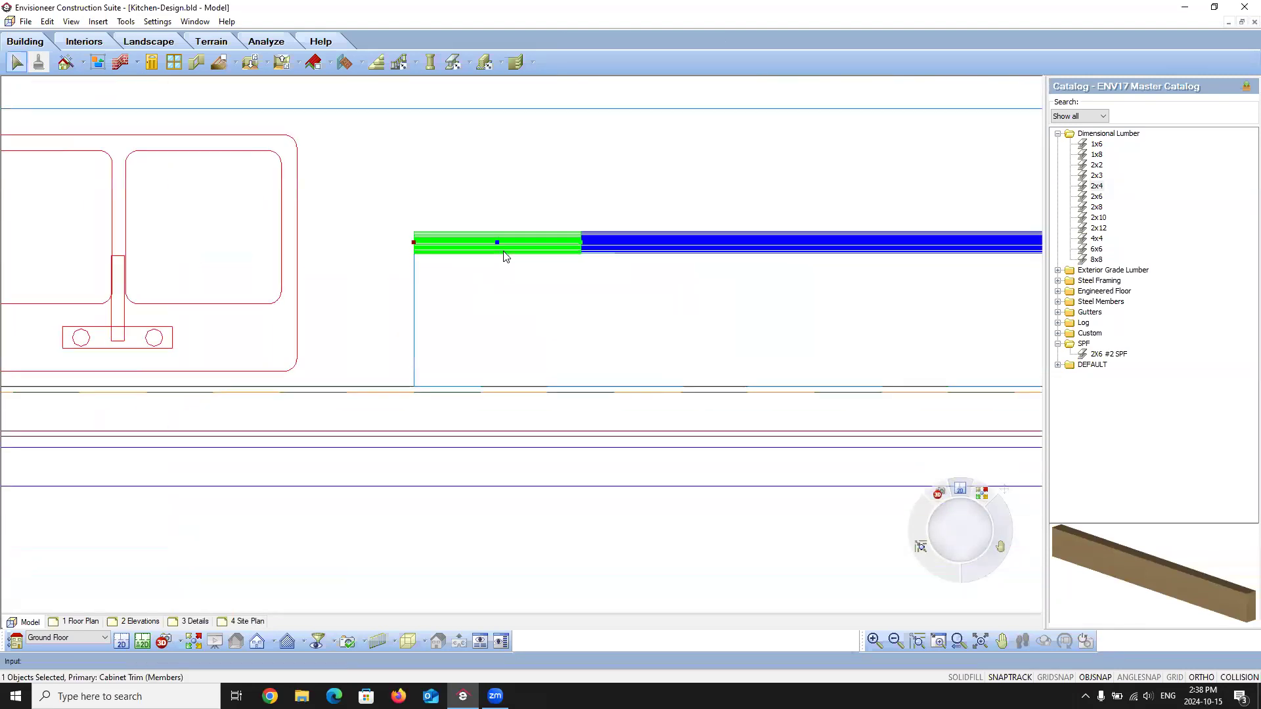
{"action": "scroll", "coordinate": [800, 147], "scroll_direction": "up", "scroll_amount": 2}
{"action": "left_click", "coordinate": [751, 151]}
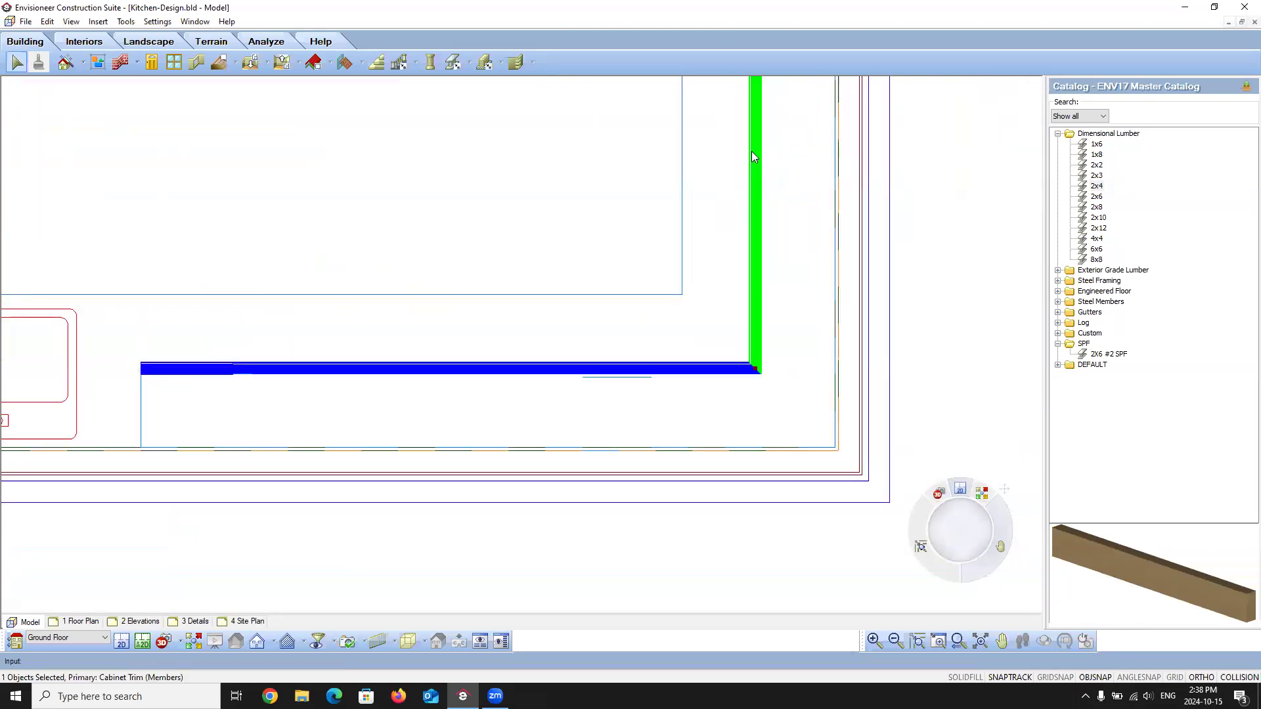
{"action": "right_click", "coordinate": [752, 151]}
{"action": "left_click", "coordinate": [792, 298]}
{"action": "scroll", "coordinate": [711, 200], "scroll_direction": "down", "scroll_amount": 2}
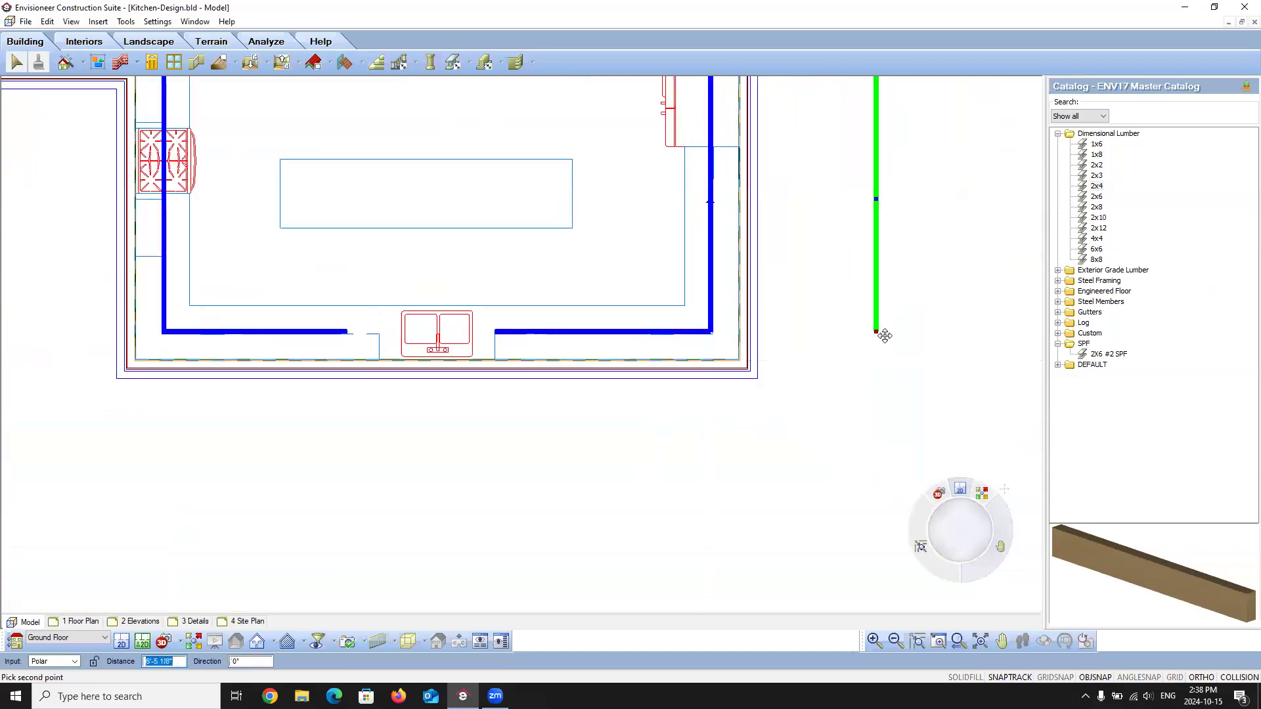
{"action": "left_click", "coordinate": [884, 334]}
{"action": "left_click_drag", "start_coordinate": [887, 299], "coordinate": [888, 278]}
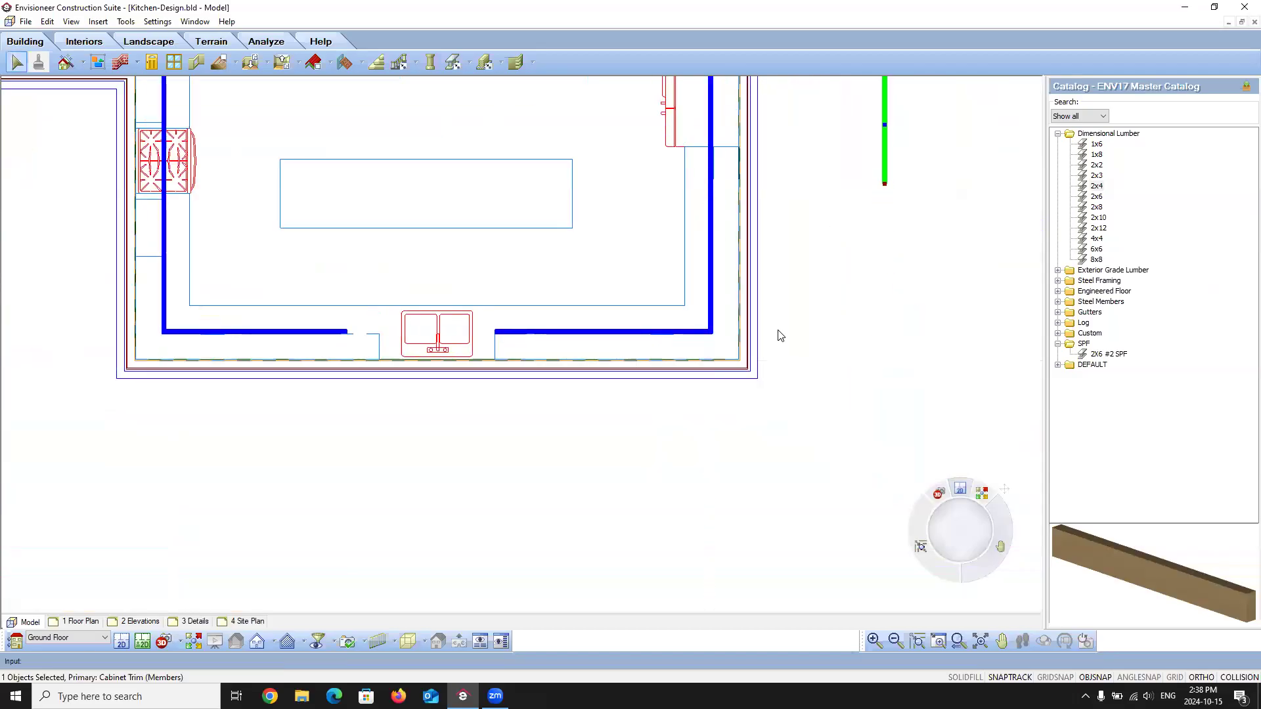
{"action": "scroll", "coordinate": [780, 335], "scroll_direction": "down", "scroll_amount": 2}
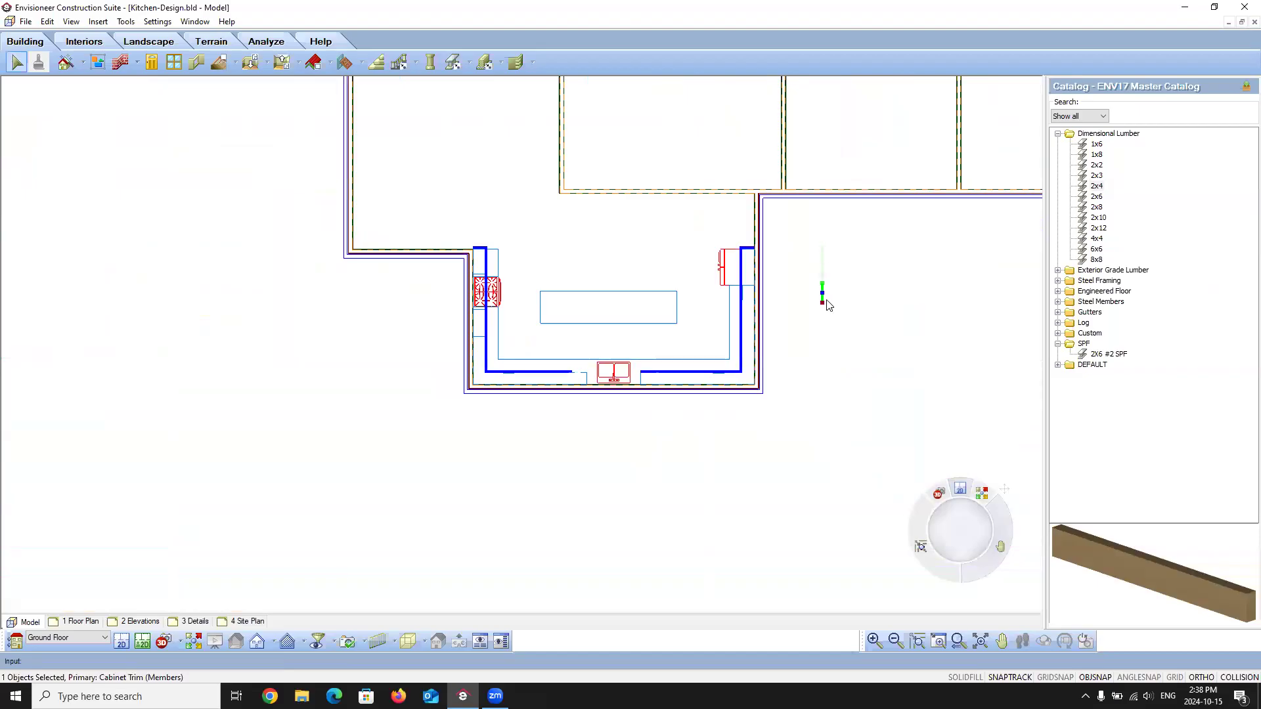
{"action": "scroll", "coordinate": [829, 306], "scroll_direction": "up", "scroll_amount": 3}
Step: Move the short Cabinet Trim between the sink and the fridge-side tall upper cabinet, and elevate it by 7'-6"
{"action": "left_click_drag", "start_coordinate": [829, 306], "coordinate": [290, 516]}
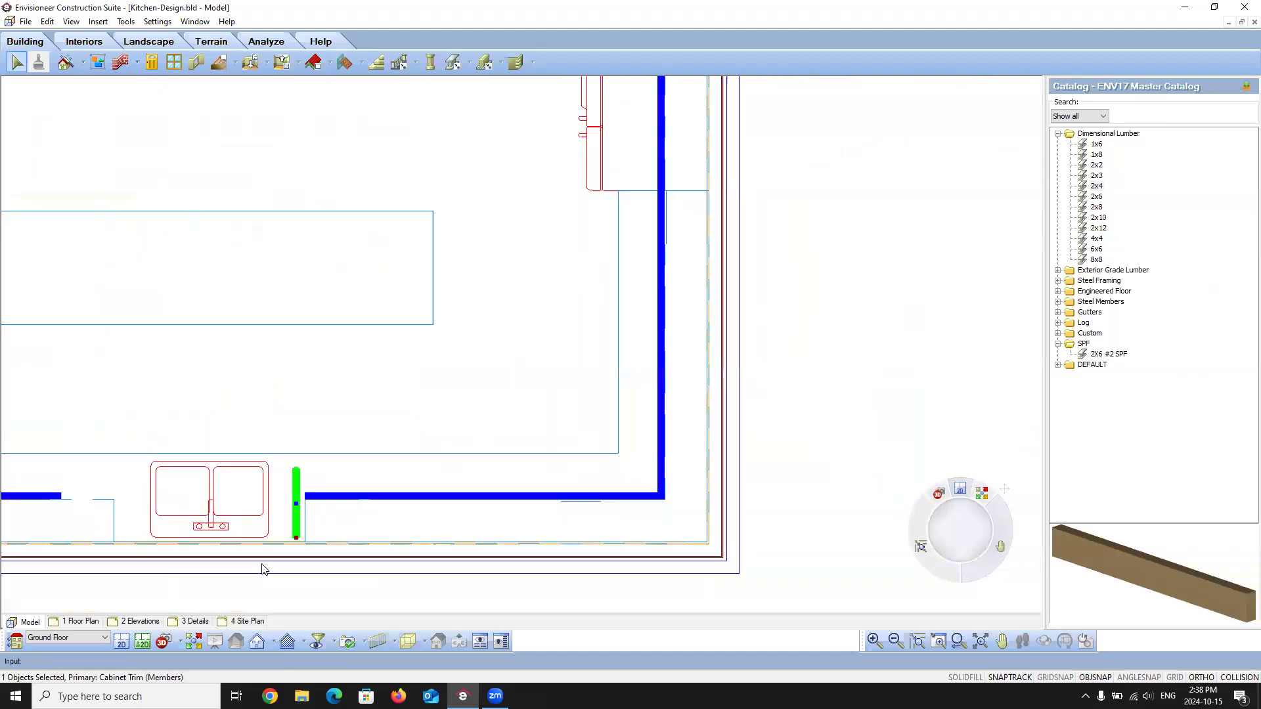
{"action": "scroll", "coordinate": [282, 525], "scroll_direction": "up", "scroll_amount": 4}
{"action": "right_click", "coordinate": [392, 281]}
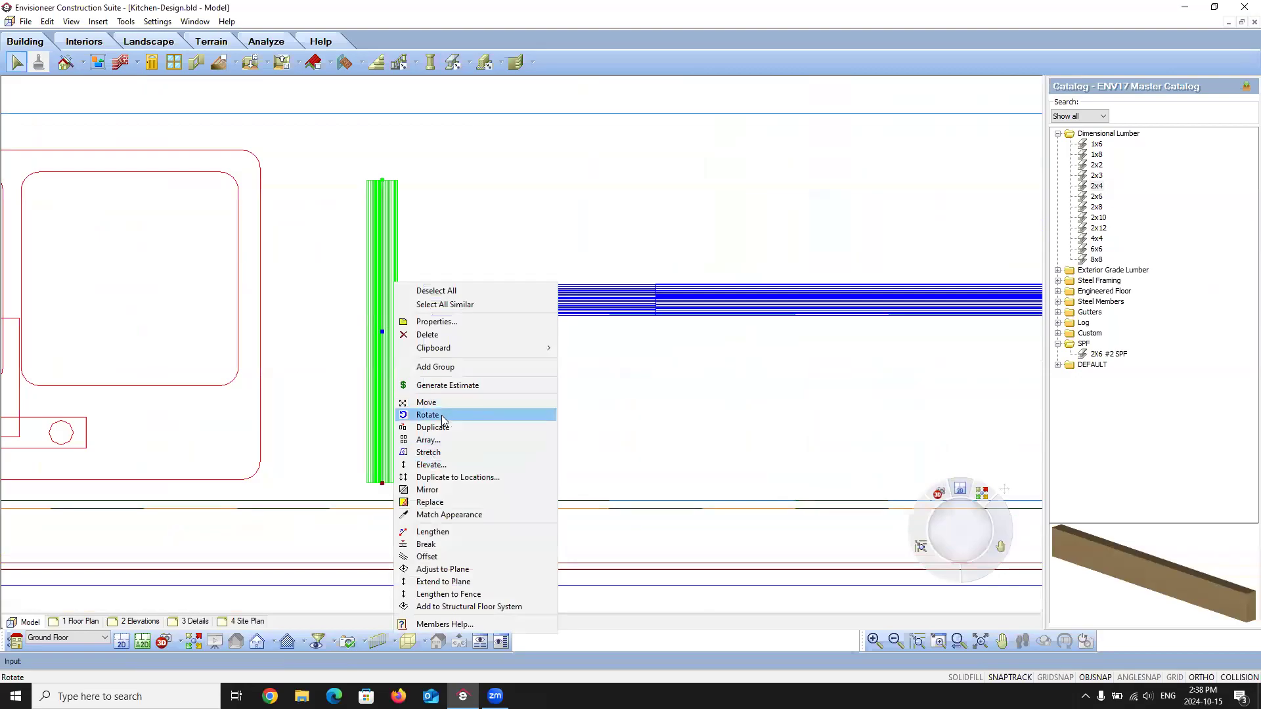
{"action": "left_click", "coordinate": [436, 465]}
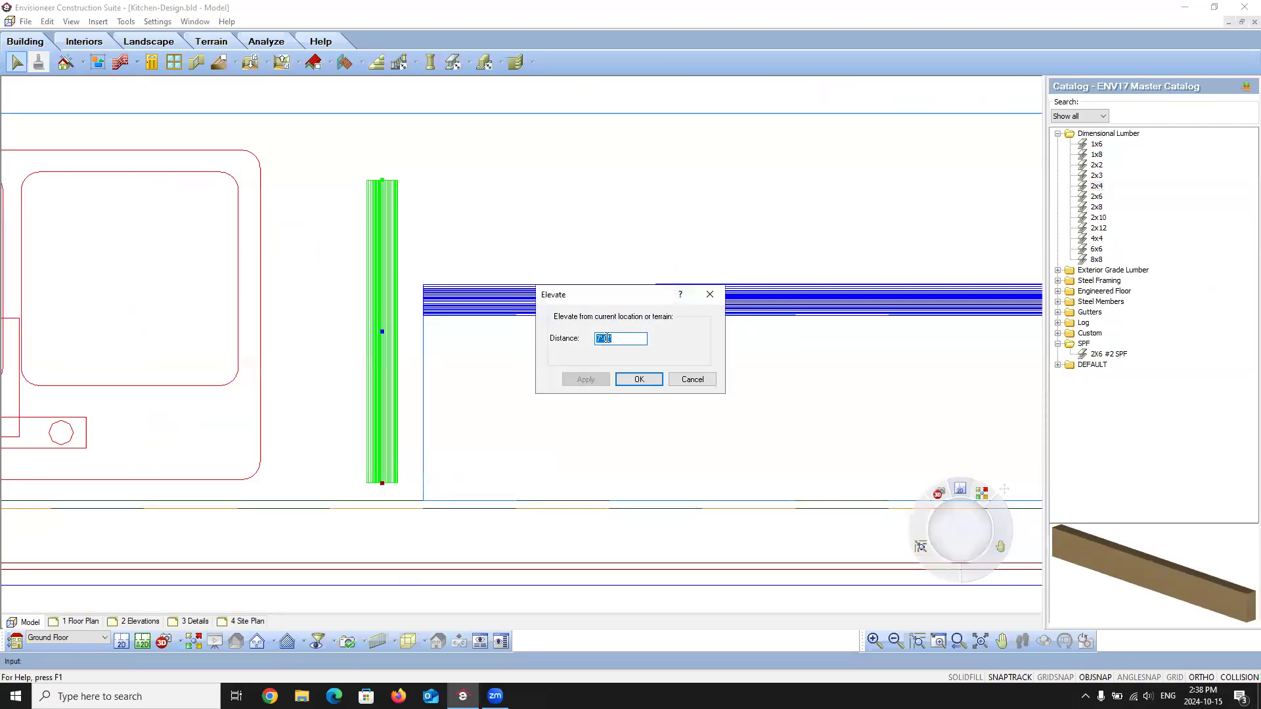
{"action": "left_click", "coordinate": [584, 380]}
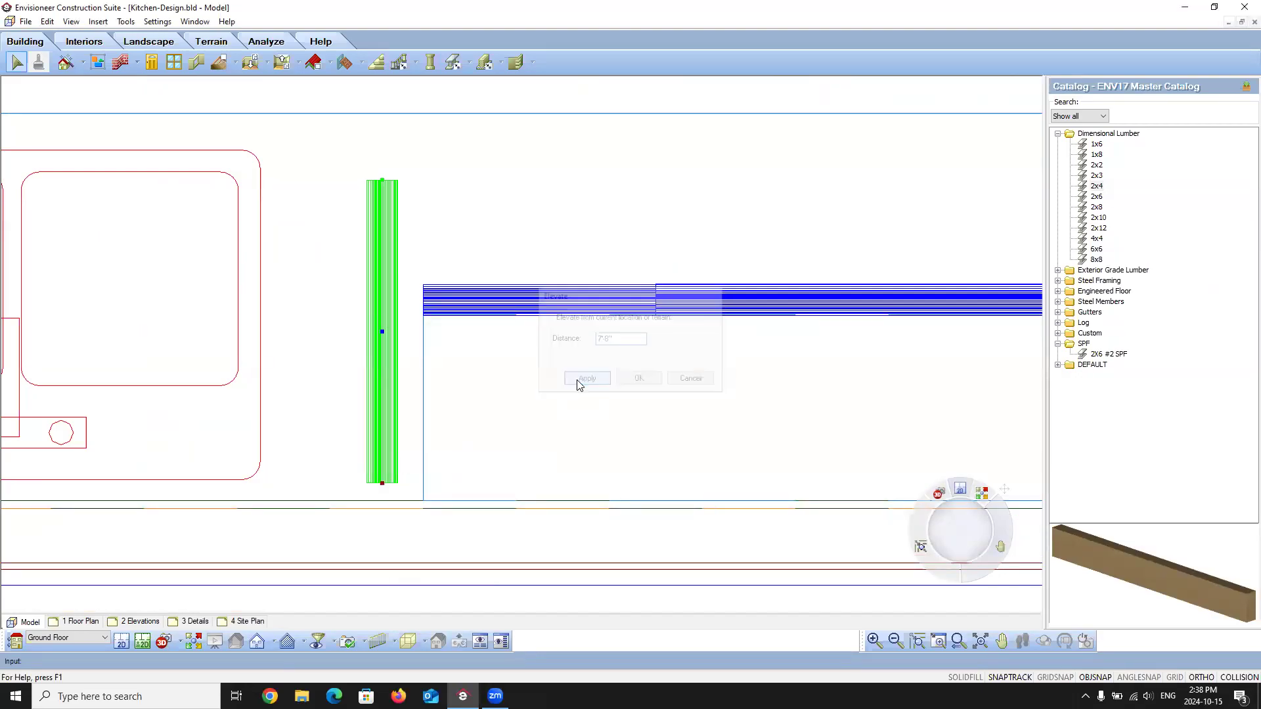
{"action": "left_click", "coordinate": [639, 379]}
Step: Stretch the short side trim's ends to the front trim and the wall, and move it flush against the tall cabinet's sink-facing side
{"action": "left_click_drag", "start_coordinate": [382, 180], "coordinate": [449, 307]}
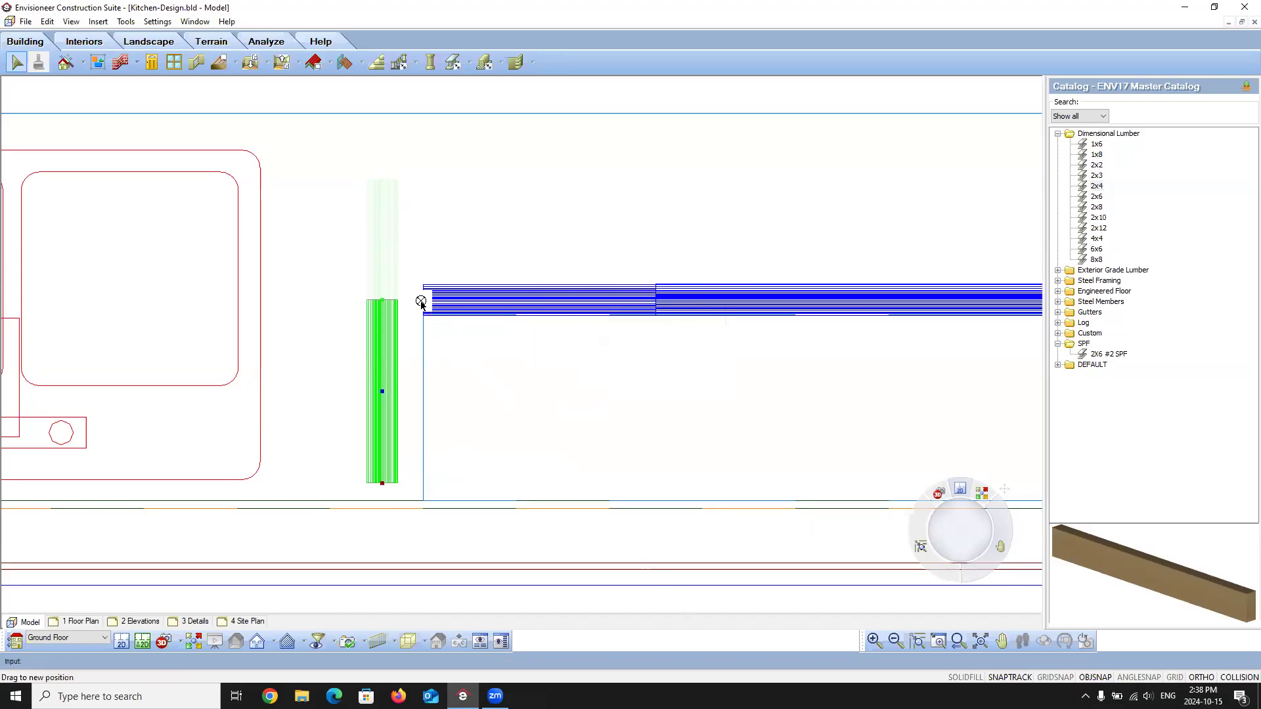
{"action": "left_click_drag", "start_coordinate": [384, 485], "coordinate": [409, 498]}
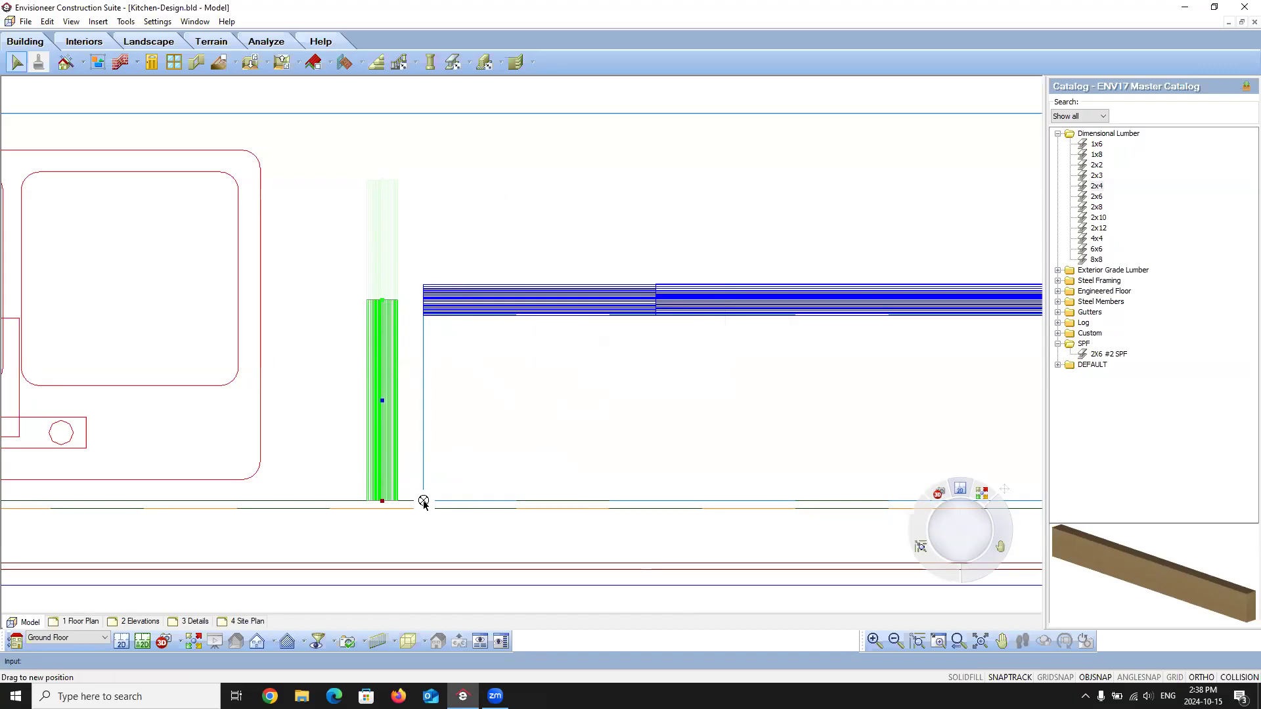
{"action": "scroll", "coordinate": [394, 328], "scroll_direction": "up", "scroll_amount": 3}
{"action": "right_click", "coordinate": [348, 297]}
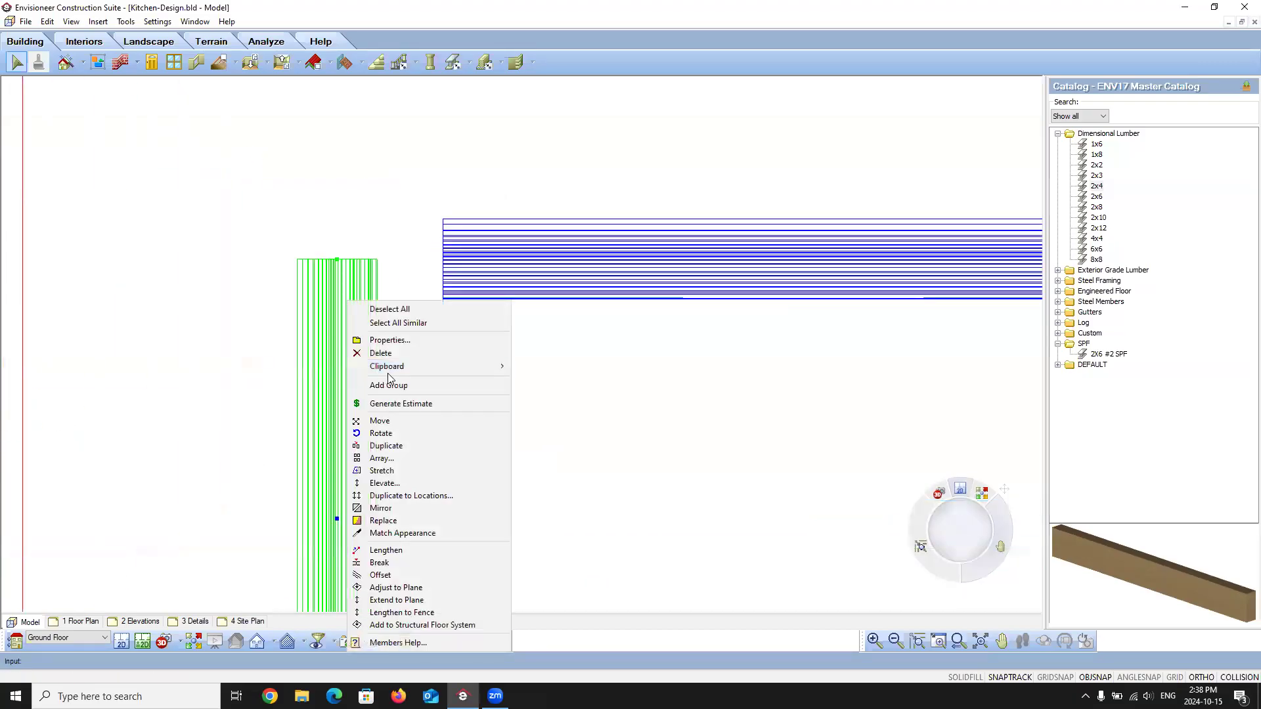
{"action": "left_click", "coordinate": [378, 420]}
{"action": "left_click", "coordinate": [377, 266]}
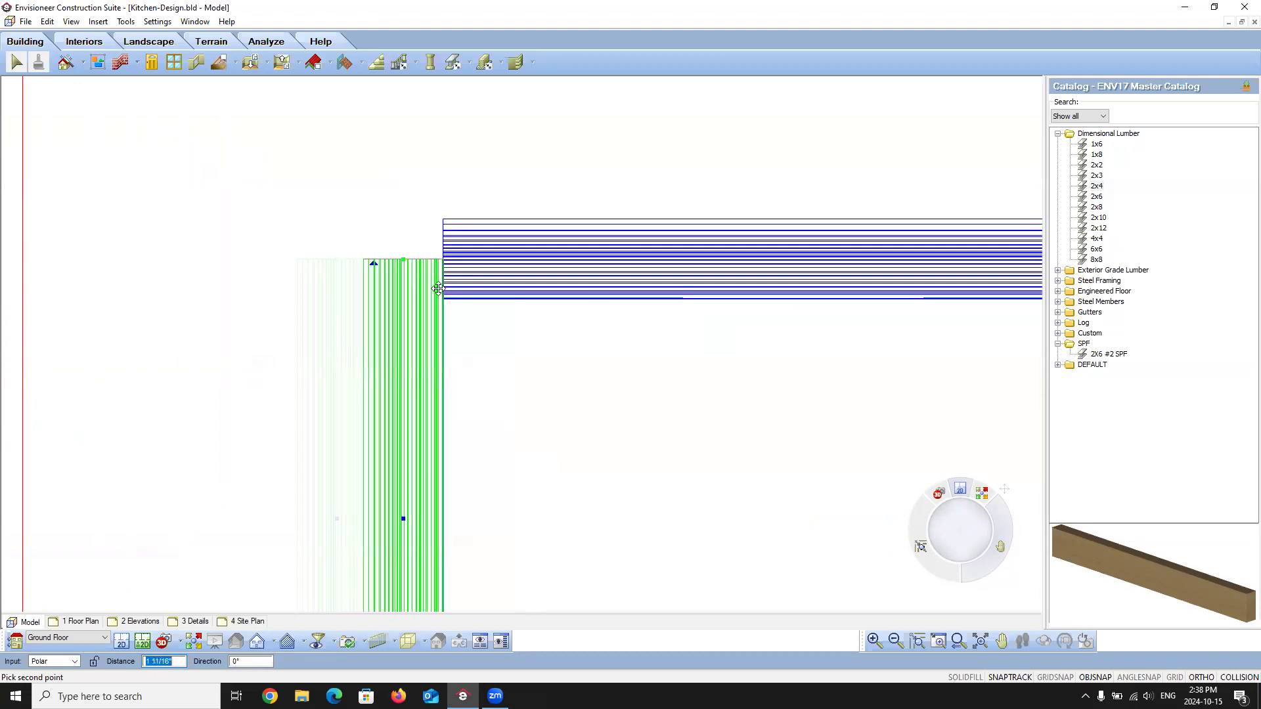
{"action": "left_click", "coordinate": [440, 289]}
Step: Extend the tall cabinet's front trim to the end of the side trim so the two pieces meet at the corner
{"action": "left_click", "coordinate": [446, 256]}
{"action": "left_click_drag", "start_coordinate": [442, 260], "coordinate": [403, 260]}
{"action": "scroll", "coordinate": [400, 304], "scroll_direction": "down", "scroll_amount": 2}
Step: Mirror the side trim about the tall upper cabinet's centre line, keeping the original piece
{"action": "left_click", "coordinate": [399, 305]}
{"action": "scroll", "coordinate": [399, 305], "scroll_direction": "up", "scroll_amount": 2}
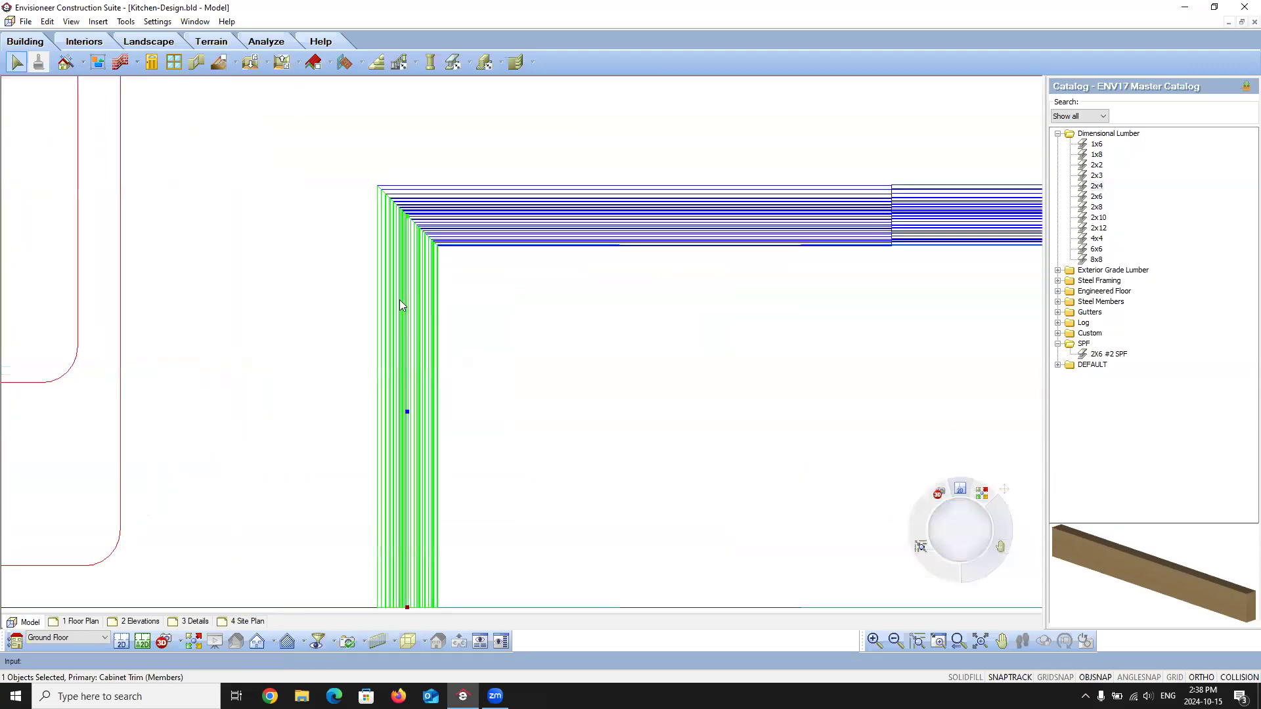
{"action": "right_click", "coordinate": [399, 300]}
{"action": "left_click", "coordinate": [452, 507]}
{"action": "scroll", "coordinate": [368, 366], "scroll_direction": "down", "scroll_amount": 2}
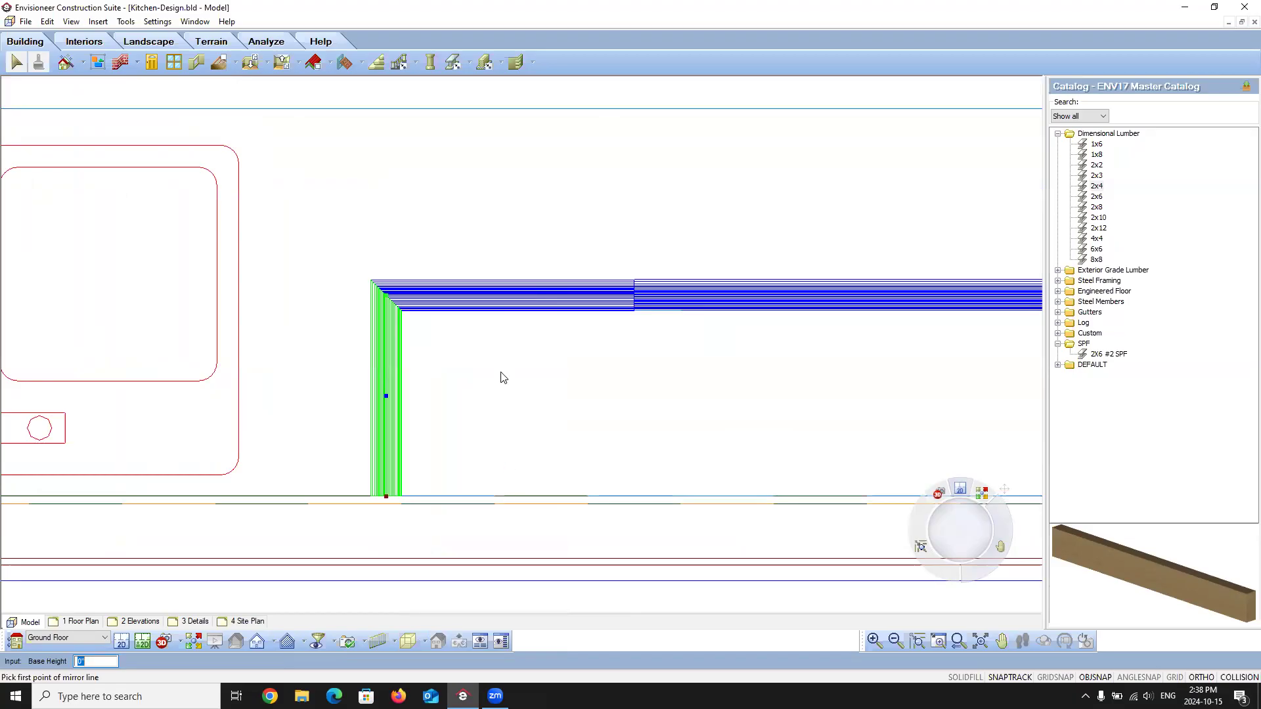
{"action": "left_click", "coordinate": [510, 300]}
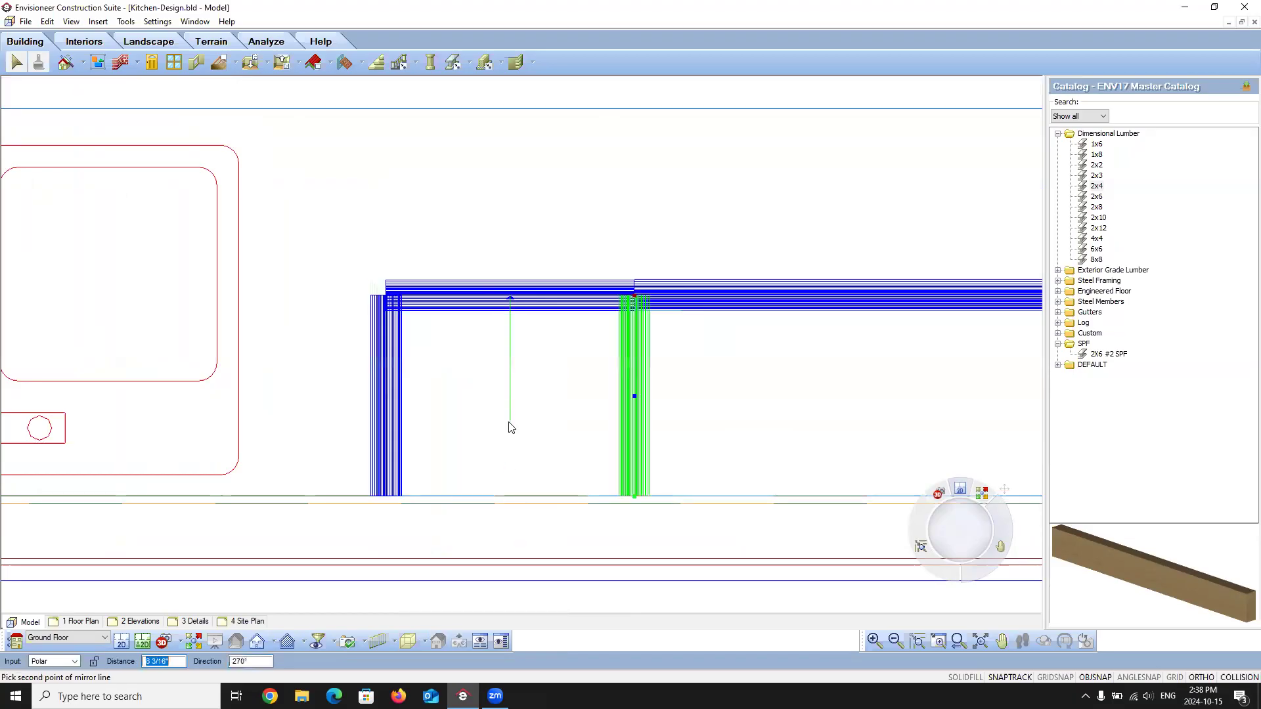
{"action": "left_click", "coordinate": [509, 421]}
{"action": "left_click", "coordinate": [702, 377]}
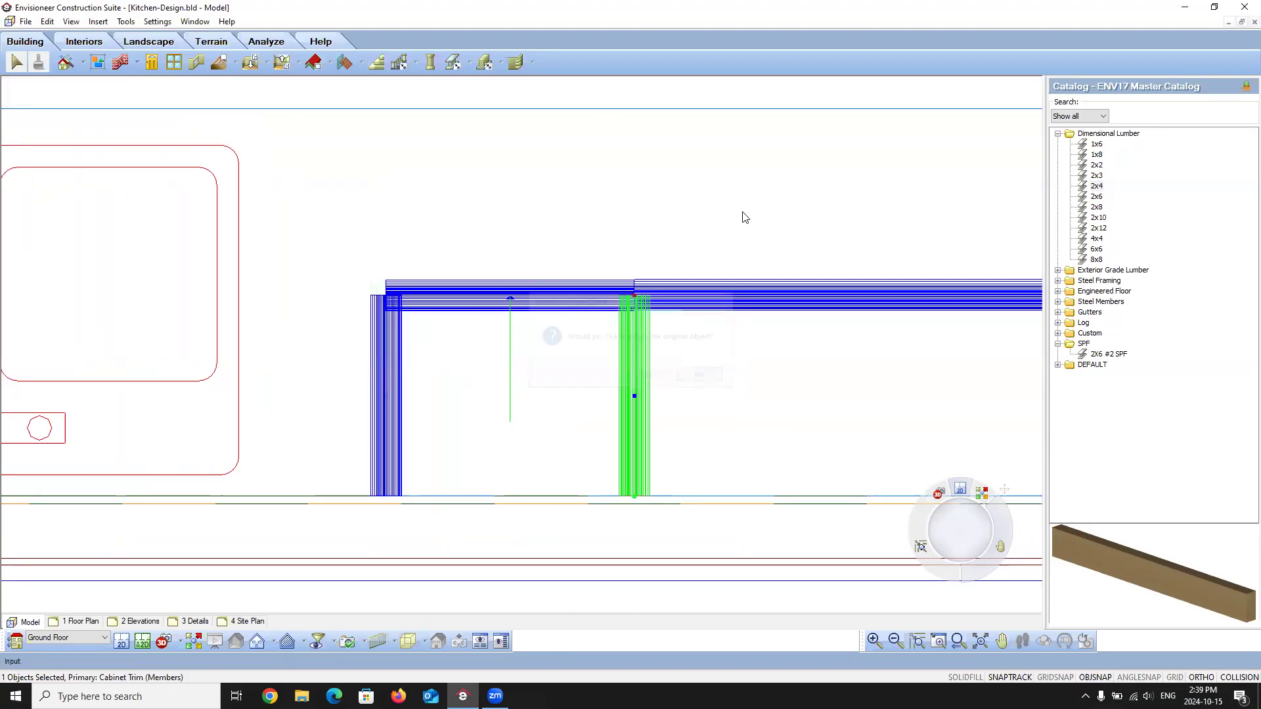
Step: In the Navigation 3D view, shorten the long sink-wall Cabinet Trim so it stops at the tall upper cabinet's side
{"action": "left_click", "coordinate": [169, 643]}
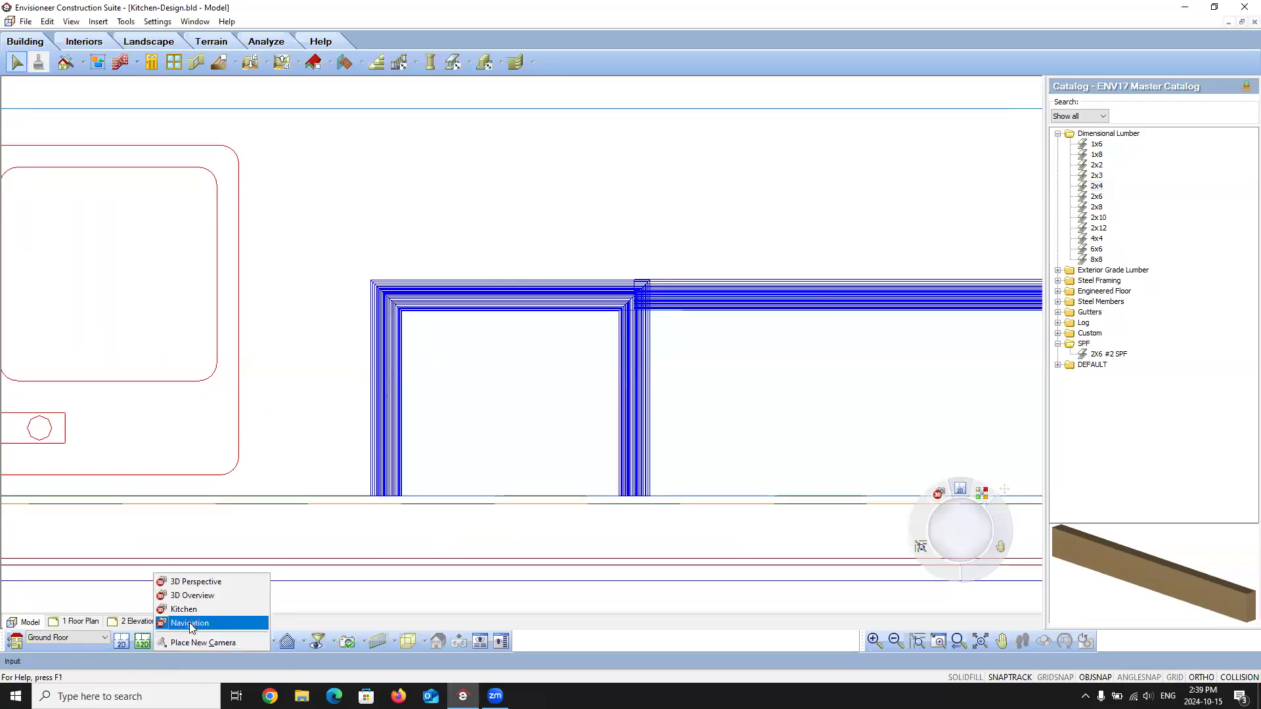
{"action": "left_click", "coordinate": [196, 624]}
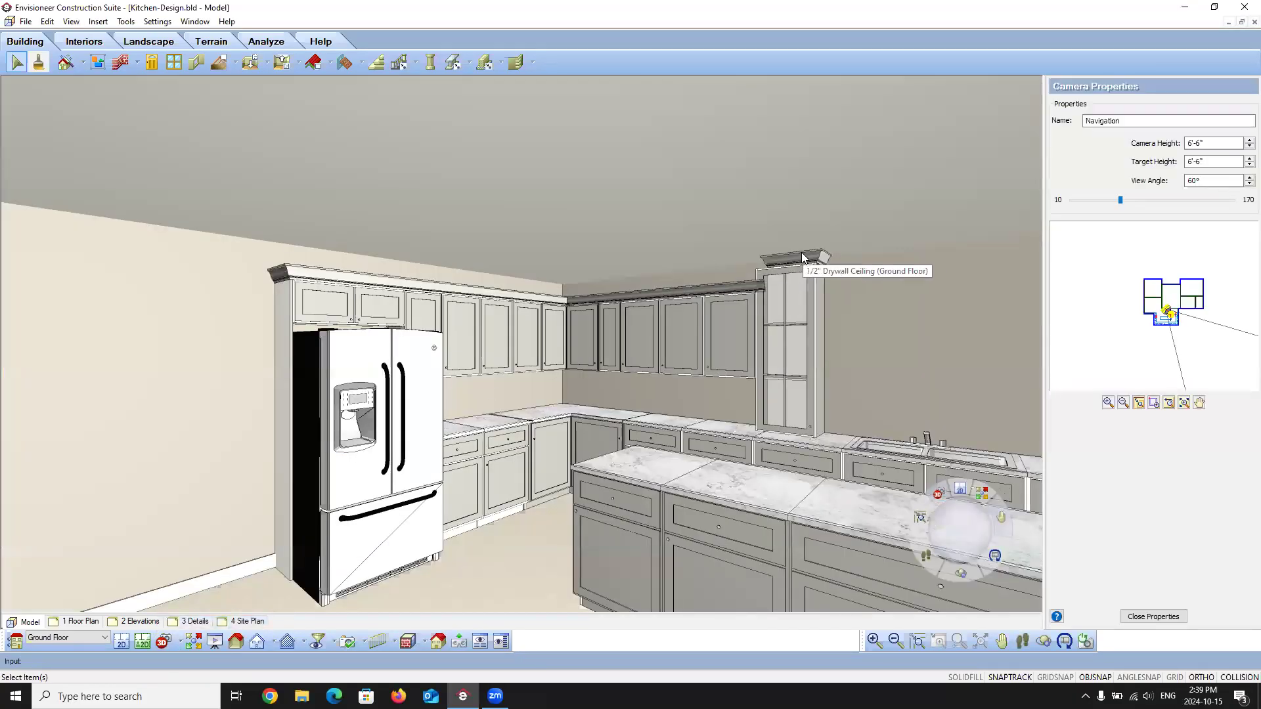
{"action": "left_click", "coordinate": [1019, 643]}
{"action": "left_click_drag", "start_coordinate": [751, 526], "coordinate": [506, 363]}
{"action": "left_click", "coordinate": [998, 646]}
{"action": "left_click_drag", "start_coordinate": [667, 366], "coordinate": [604, 373]}
{"action": "right_click", "coordinate": [604, 373]}
{"action": "left_click", "coordinate": [636, 379]}
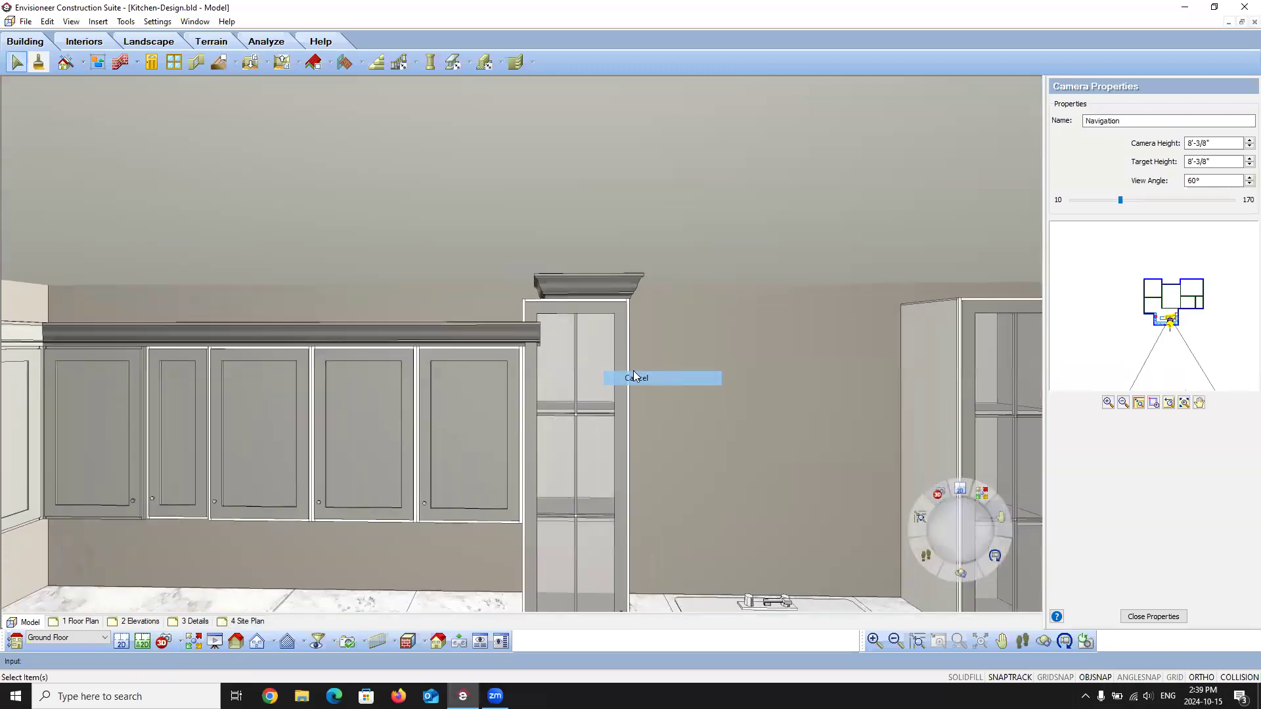
{"action": "left_click", "coordinate": [537, 344]}
{"action": "left_click_drag", "start_coordinate": [539, 347], "coordinate": [522, 345]}
Step: In the 2D plan, move the mirrored side trim out to the tall cabinet's far side, against the end of the long sink-wall trim
{"action": "left_click", "coordinate": [121, 641]}
{"action": "left_click", "coordinate": [593, 358]}
{"action": "scroll", "coordinate": [597, 406], "scroll_direction": "up", "scroll_amount": 3}
{"action": "scroll", "coordinate": [592, 404], "scroll_direction": "down", "scroll_amount": 4}
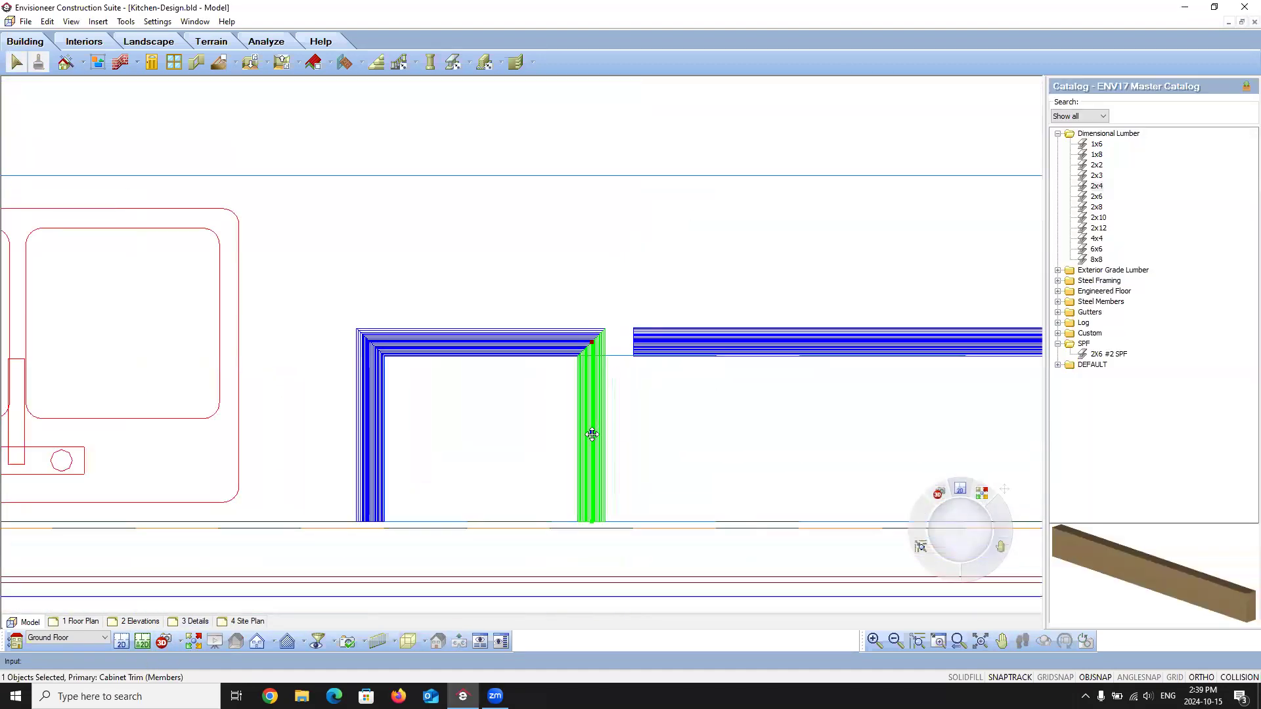
{"action": "left_click_drag", "start_coordinate": [592, 428], "coordinate": [648, 432]}
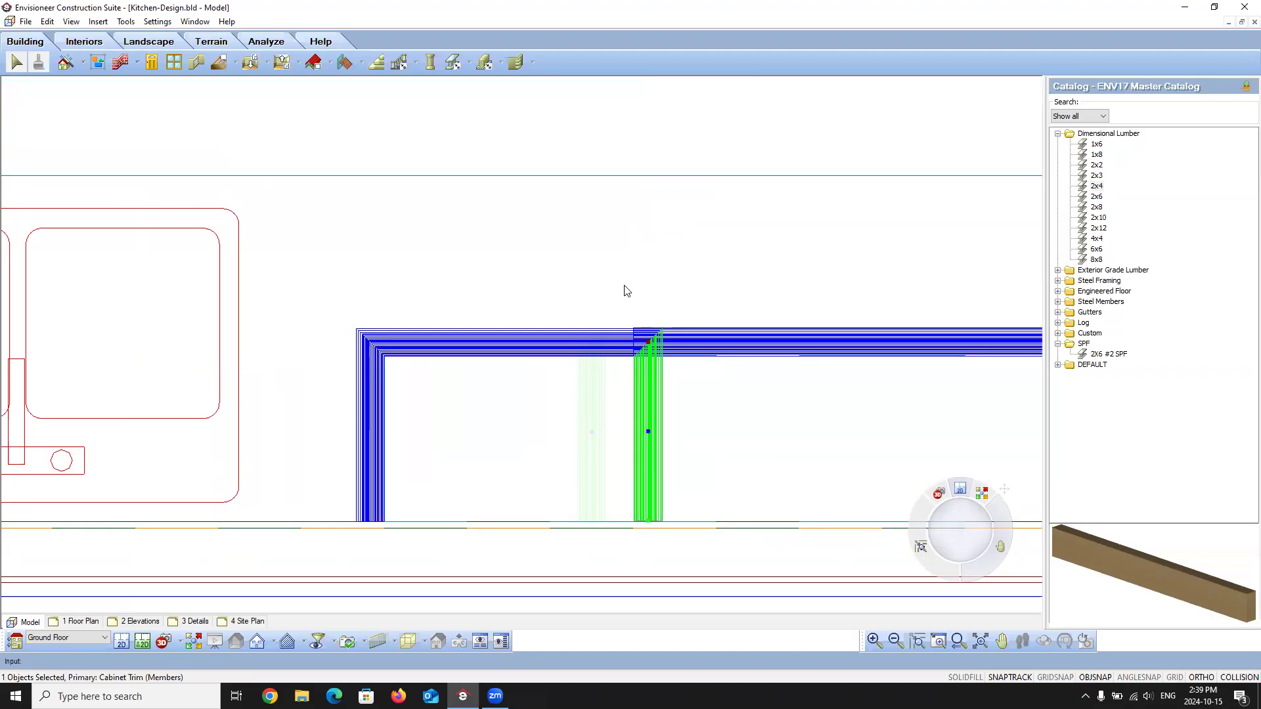
{"action": "left_click", "coordinate": [566, 501]}
Step: Examine the trim around the fridge-side tall upper cabinet in the Navigation 3D view
{"action": "left_click", "coordinate": [179, 642]}
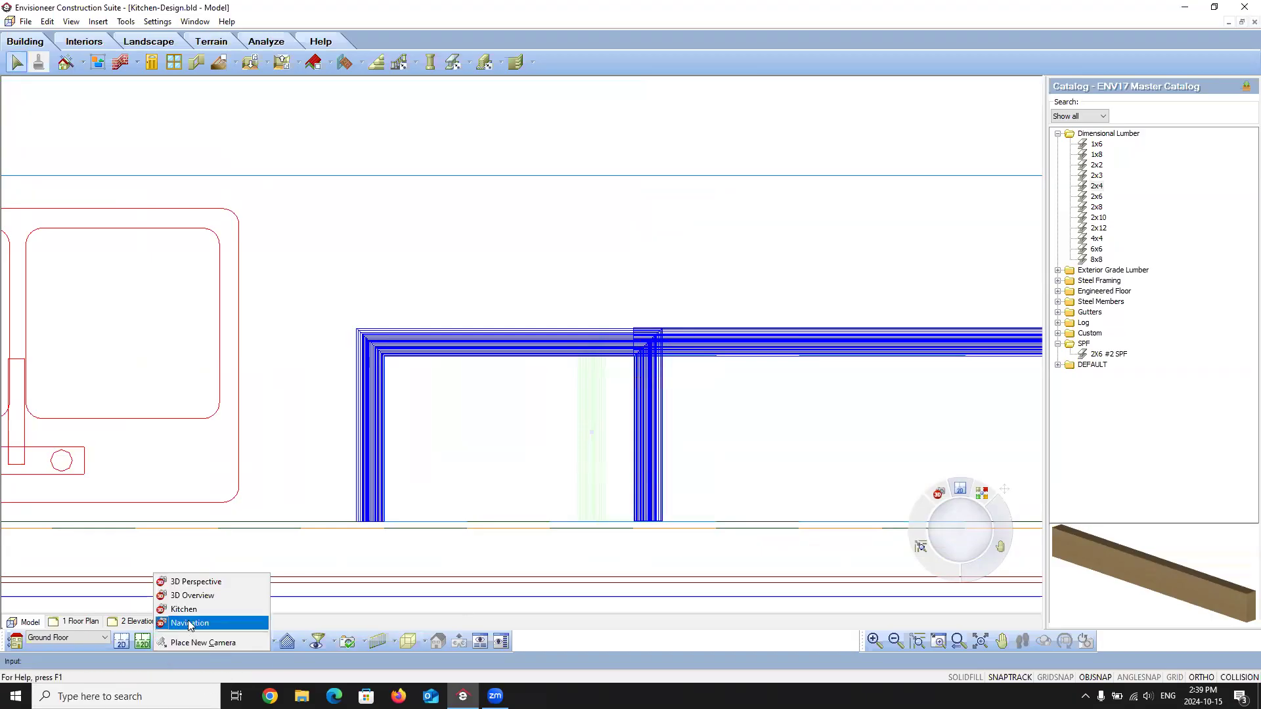
{"action": "left_click", "coordinate": [190, 623]}
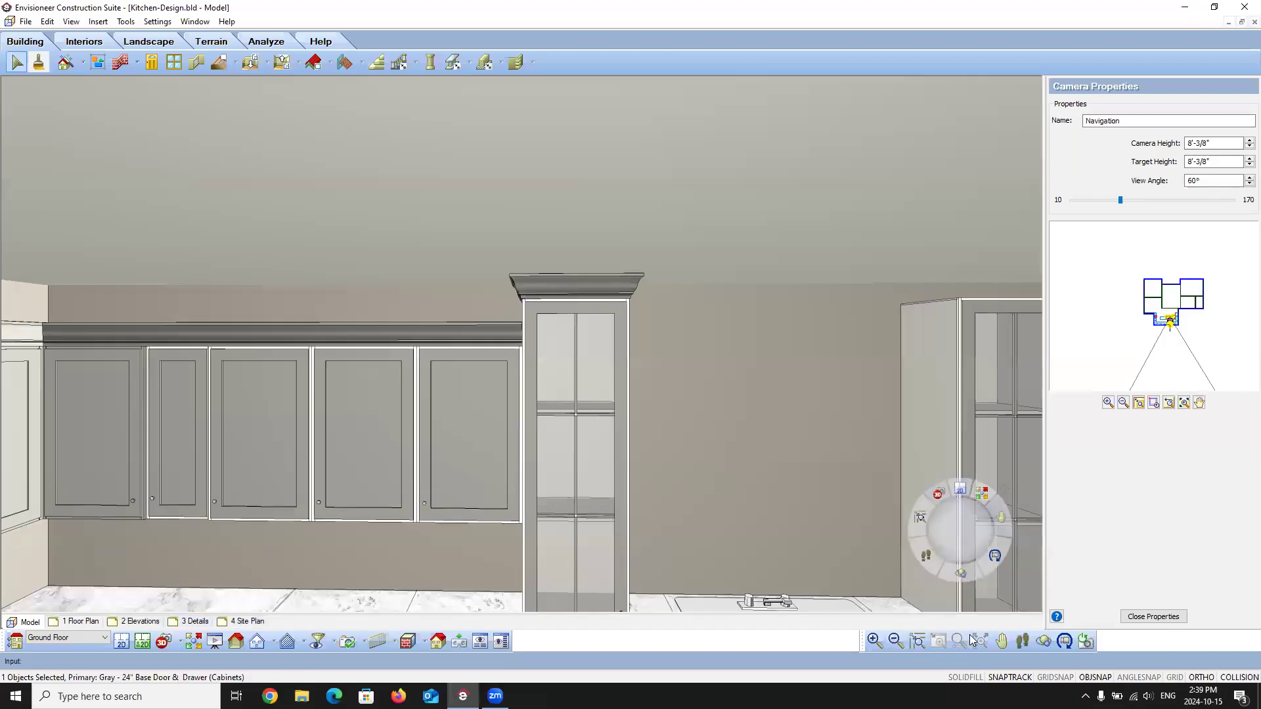
{"action": "left_click", "coordinate": [1005, 460]}
{"action": "left_click_drag", "start_coordinate": [1001, 517], "coordinate": [468, 318]}
{"action": "right_click", "coordinate": [464, 309]}
{"action": "left_click", "coordinate": [483, 314]}
{"action": "left_click", "coordinate": [1022, 641]}
{"action": "left_click_drag", "start_coordinate": [459, 395], "coordinate": [583, 371]}
{"action": "right_click", "coordinate": [584, 371]}
{"action": "left_click", "coordinate": [584, 364]}
Step: Mirror the tall cabinet's three Cabinet Trim pieces about the sink's centre line onto the opposite tall cabinet, keeping the originals
{"action": "left_click", "coordinate": [162, 641]}
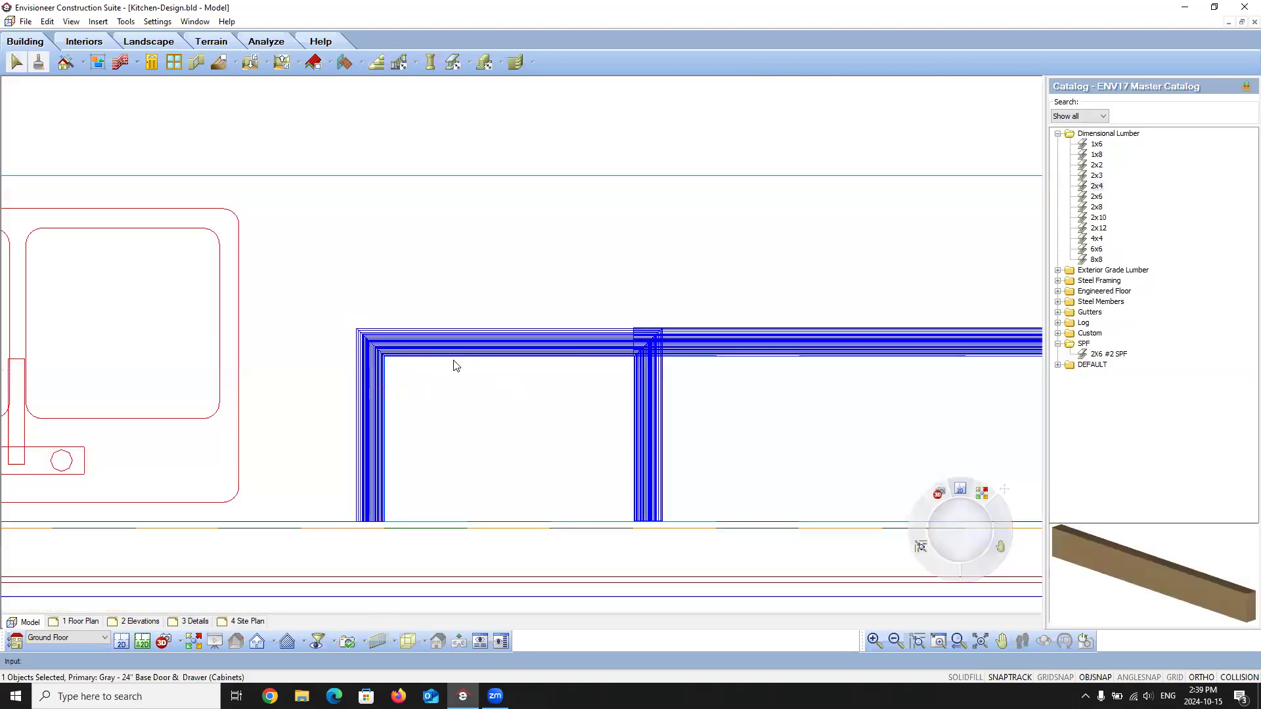
{"action": "left_click", "coordinate": [648, 395]}
{"action": "scroll", "coordinate": [523, 341], "scroll_direction": "down", "scroll_amount": 5}
{"action": "right_click", "coordinate": [317, 350]}
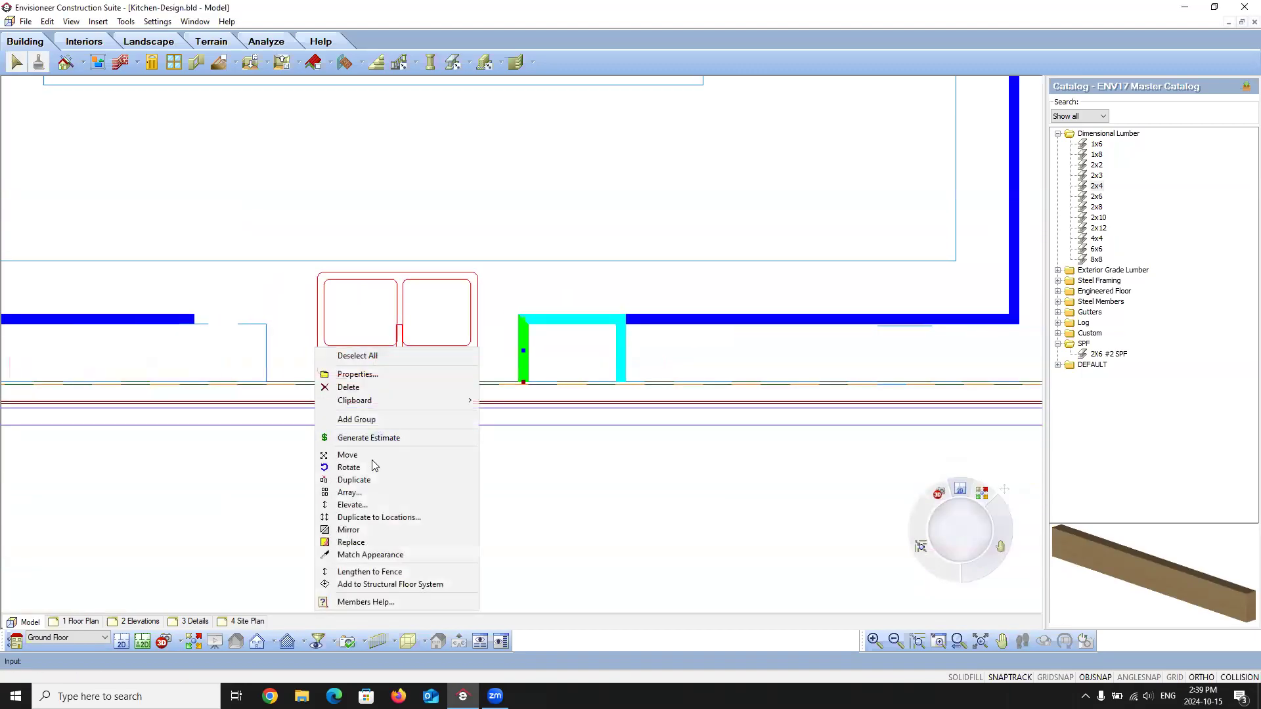
{"action": "left_click", "coordinate": [365, 531]}
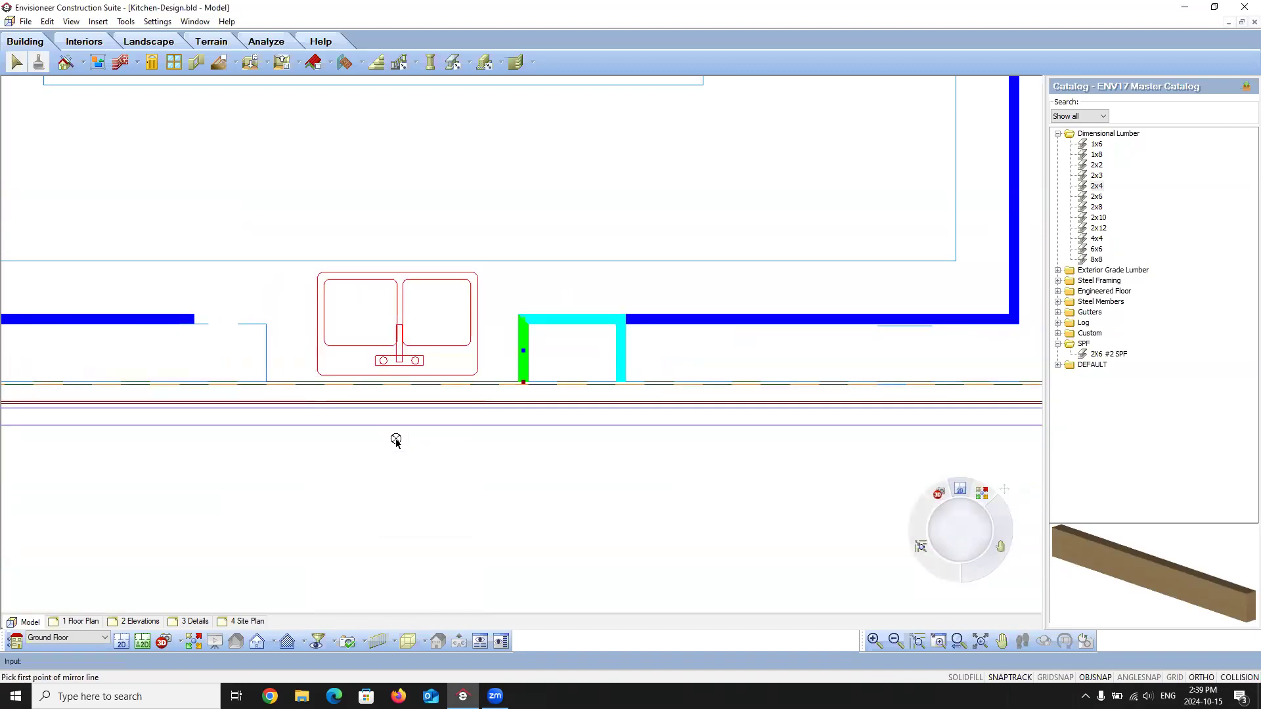
{"action": "left_click", "coordinate": [397, 396]}
{"action": "left_click", "coordinate": [397, 478]}
{"action": "left_click", "coordinate": [702, 376]}
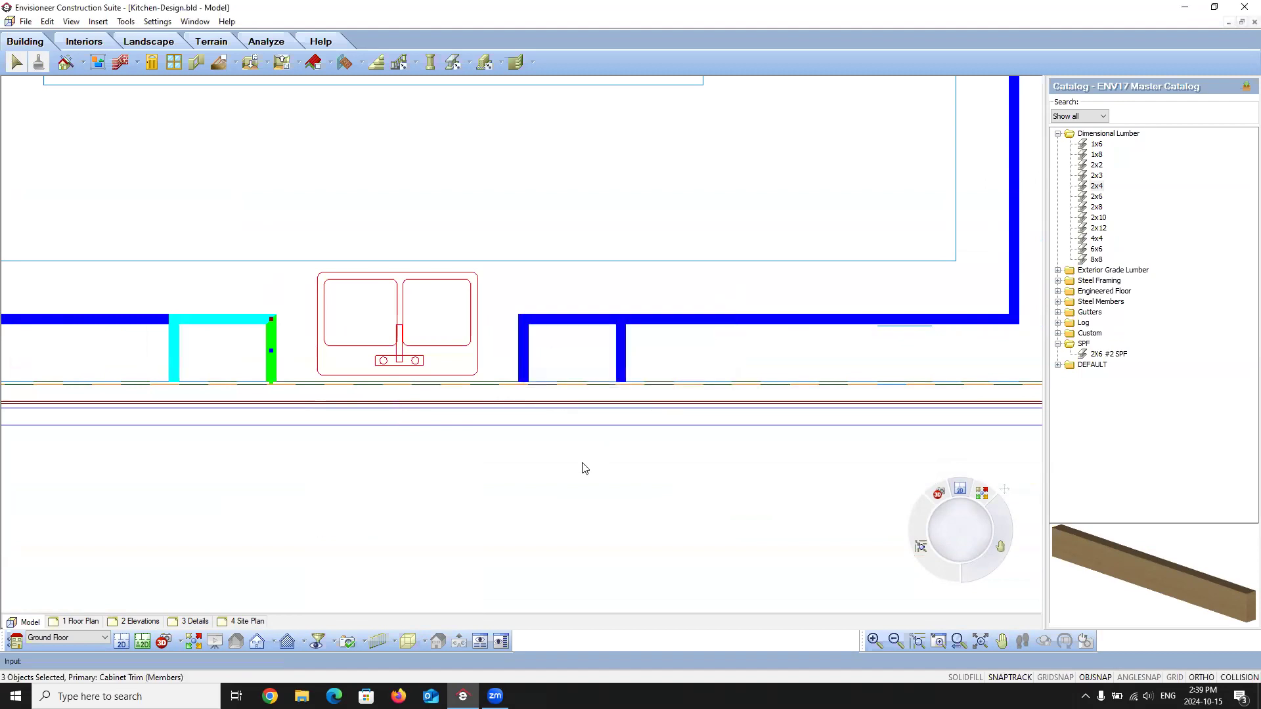
Step: In the Navigation 3D view, shorten the stove-side sink-wall Cabinet Trim so it stops at the tall upper cabinet's side
{"action": "left_click", "coordinate": [170, 649]}
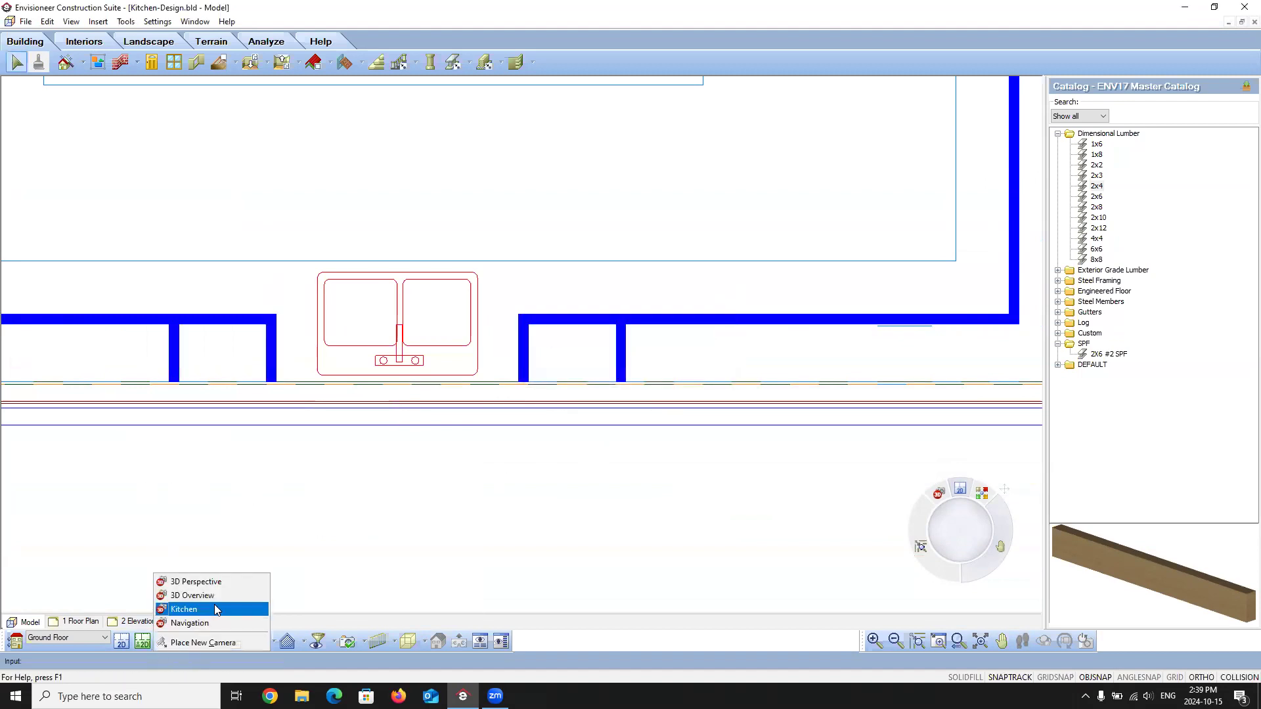
{"action": "left_click", "coordinate": [207, 621]}
{"action": "left_click_drag", "start_coordinate": [830, 192], "coordinate": [813, 218]}
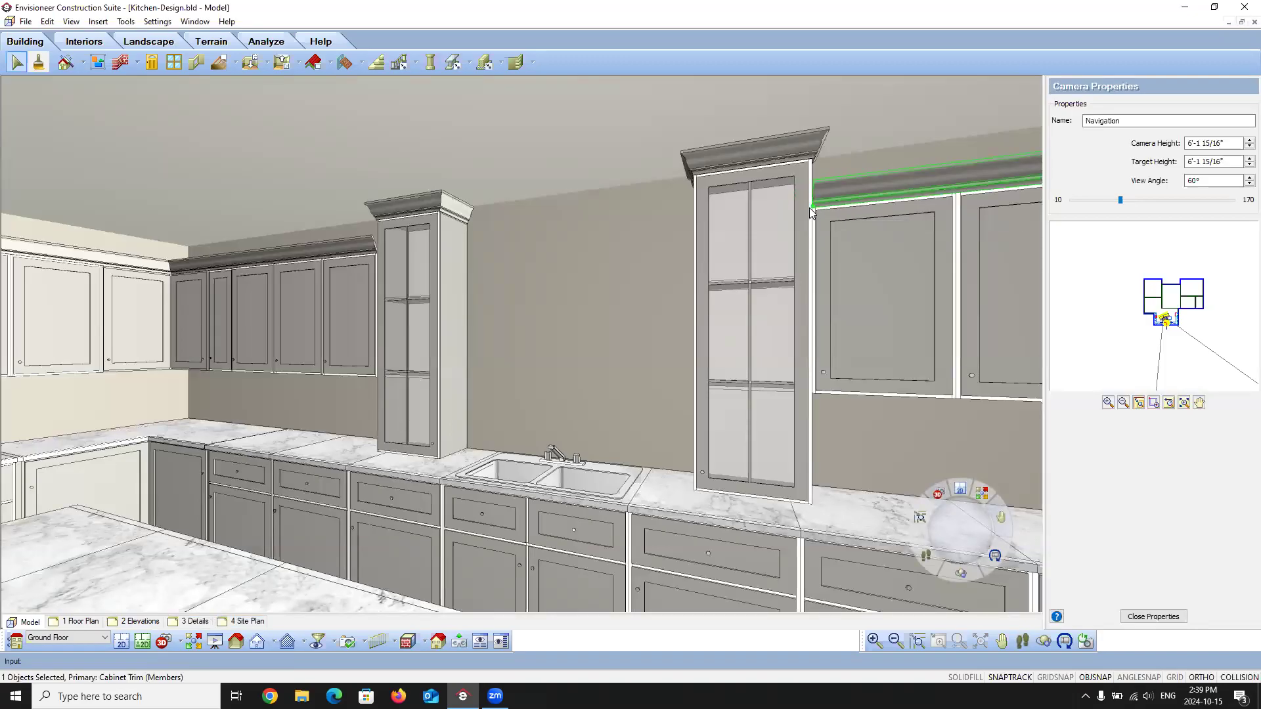
{"action": "left_click_drag", "start_coordinate": [829, 447], "coordinate": [697, 364]}
{"action": "right_click", "coordinate": [698, 365]}
{"action": "key", "text": "Escape"}
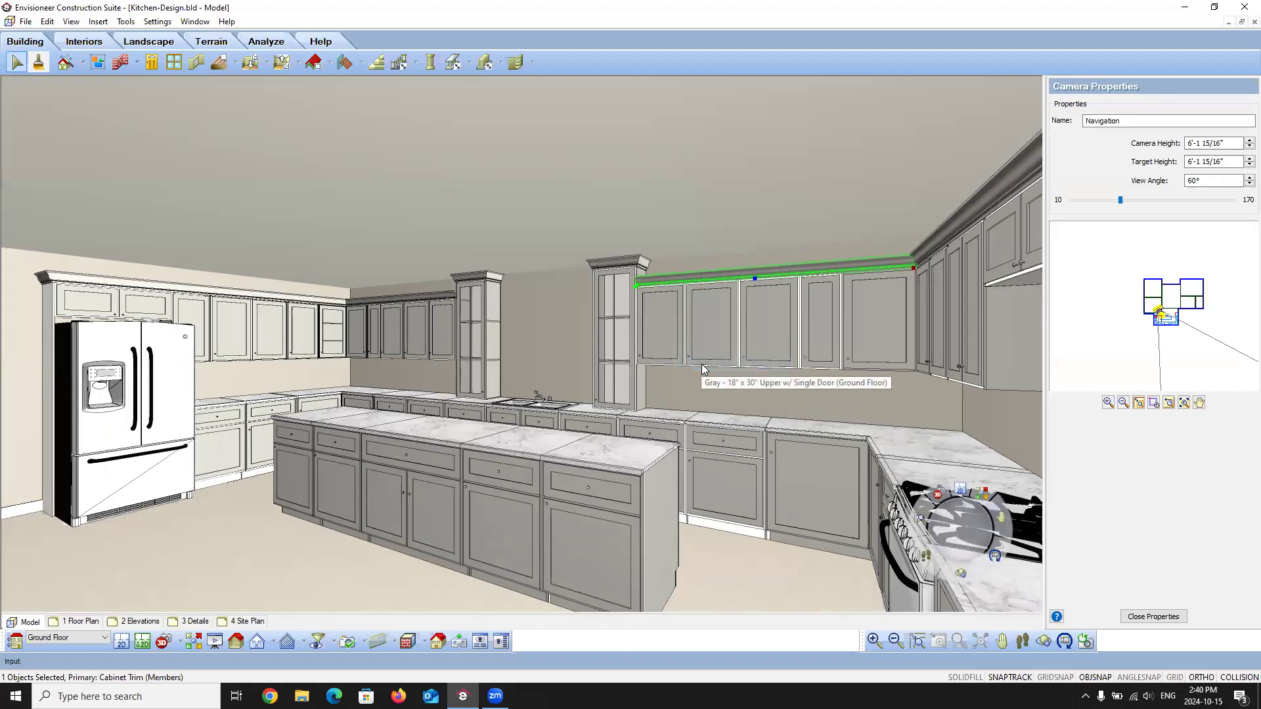
Step: In the 2D plan, insert a 3'-6" X 3'-0" Double Casement Window centered on the wall behind the sink
{"action": "left_click", "coordinate": [121, 642]}
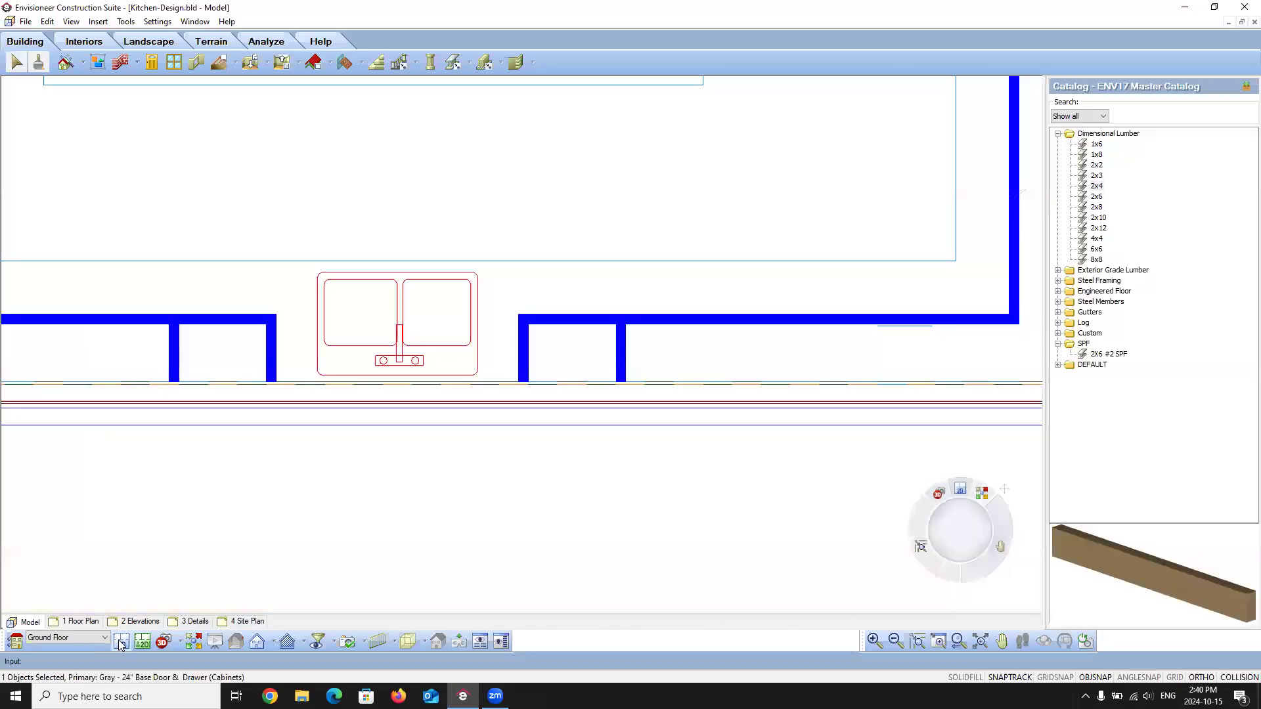
{"action": "left_click", "coordinate": [167, 62]}
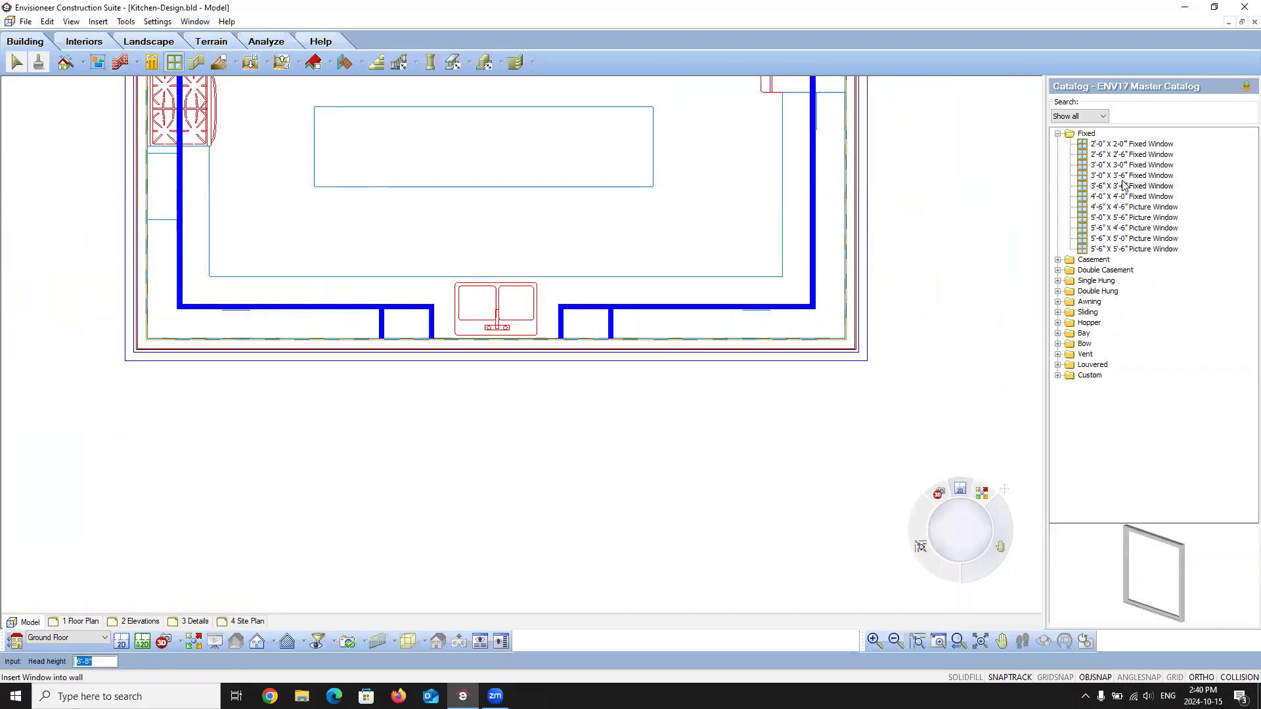
{"action": "left_click", "coordinate": [1058, 270]}
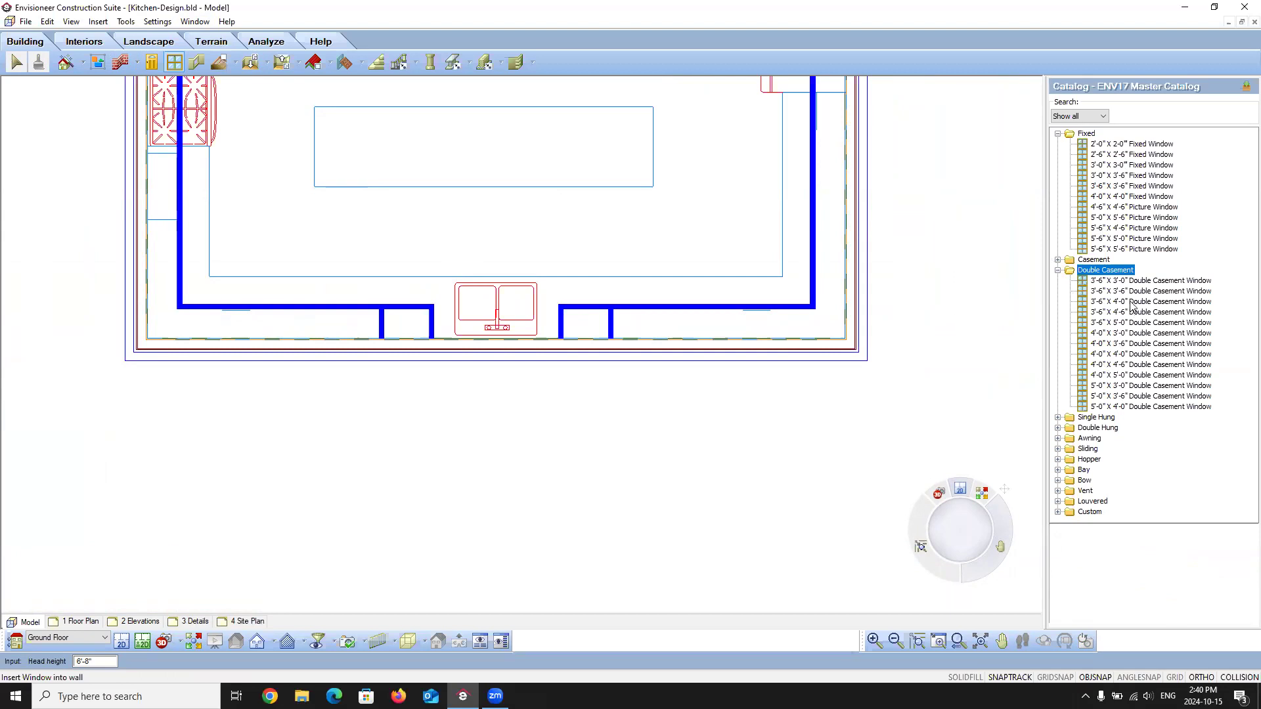
{"action": "left_click", "coordinate": [1136, 281]}
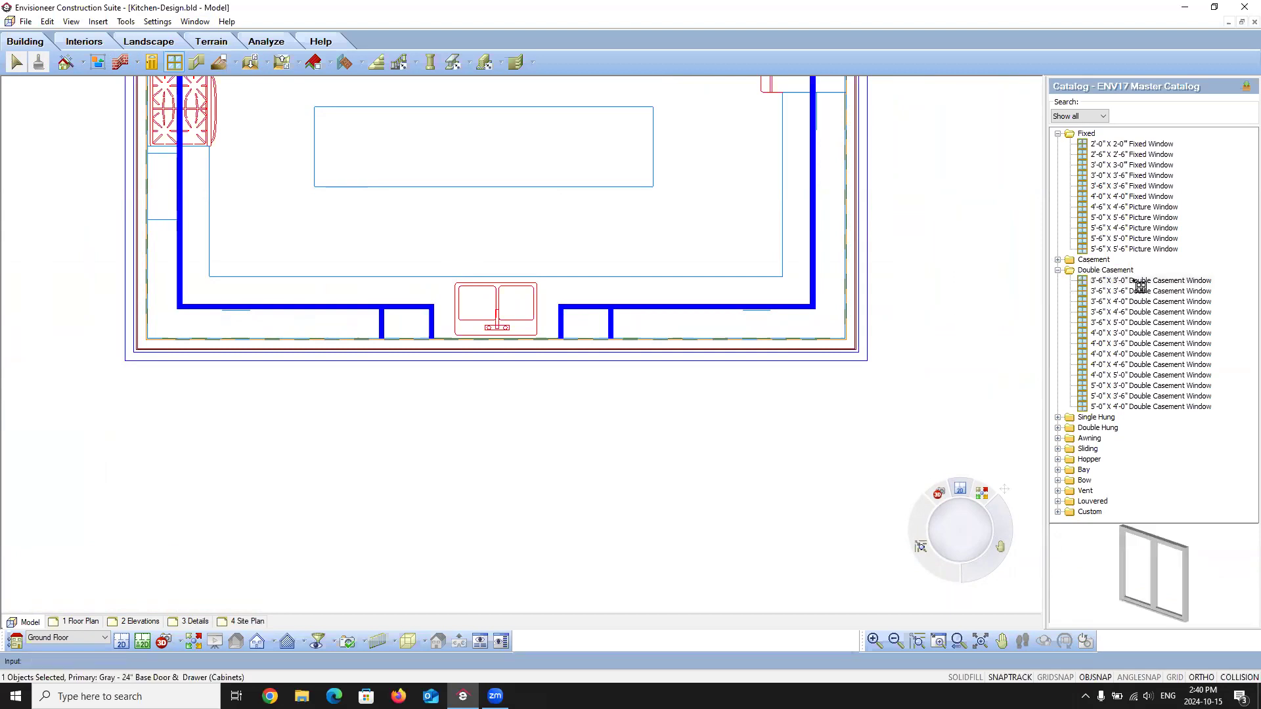
{"action": "right_click", "coordinate": [501, 339]}
{"action": "left_click", "coordinate": [525, 387]}
{"action": "left_click", "coordinate": [498, 340]}
{"action": "right_click", "coordinate": [505, 443]}
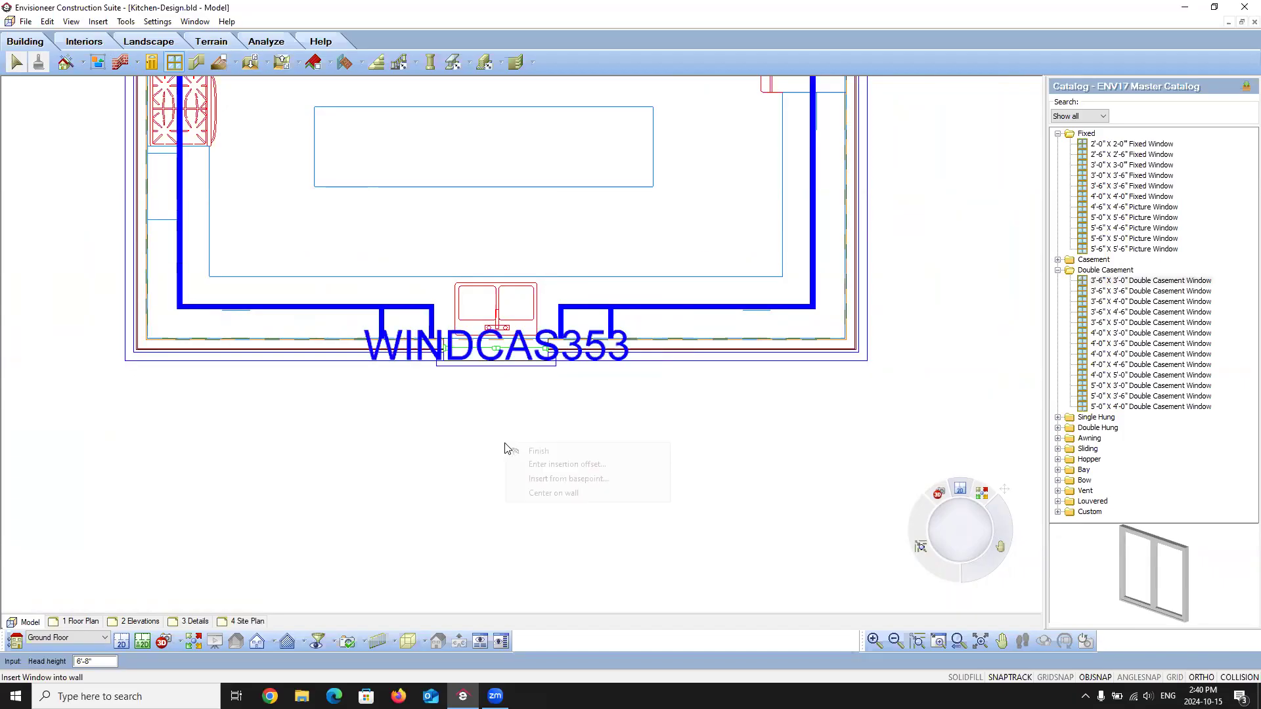
{"action": "left_click", "coordinate": [526, 450]}
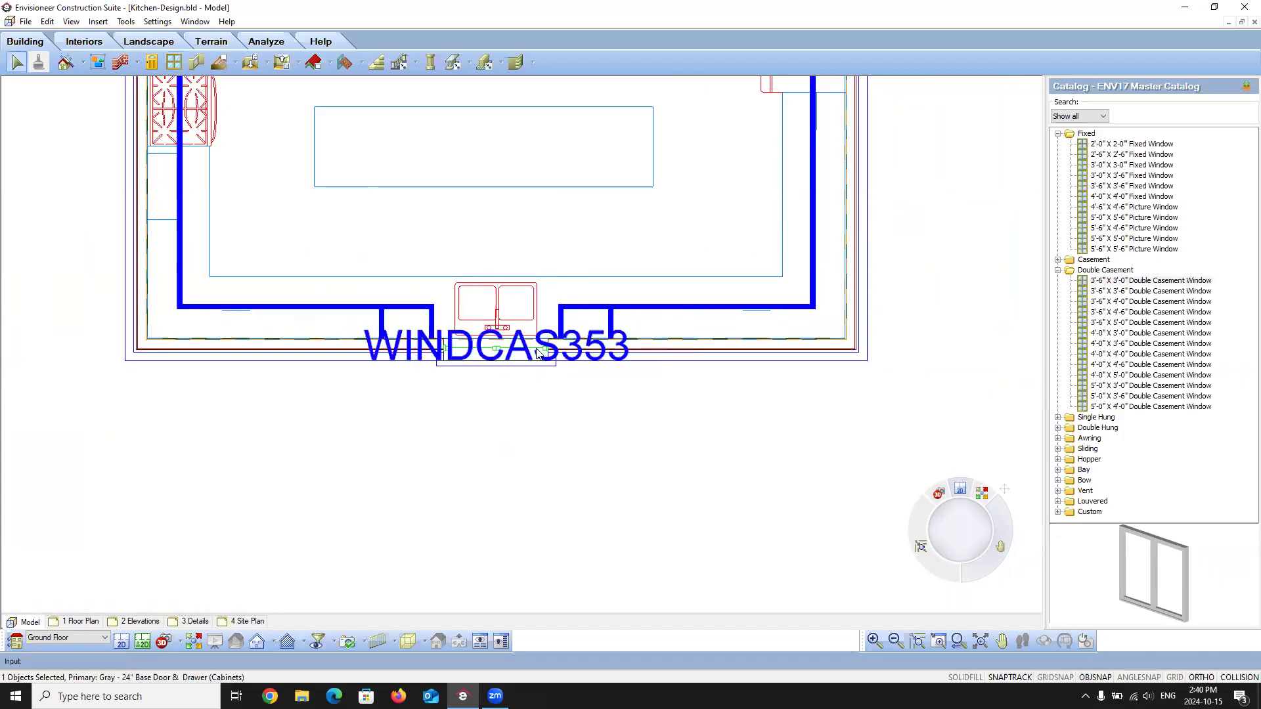
Step: Hide the Tags/Marks elements with the View Filter and view the new window in the Navigation 3D view
{"action": "left_click", "coordinate": [331, 643]}
{"action": "left_click", "coordinate": [346, 560]}
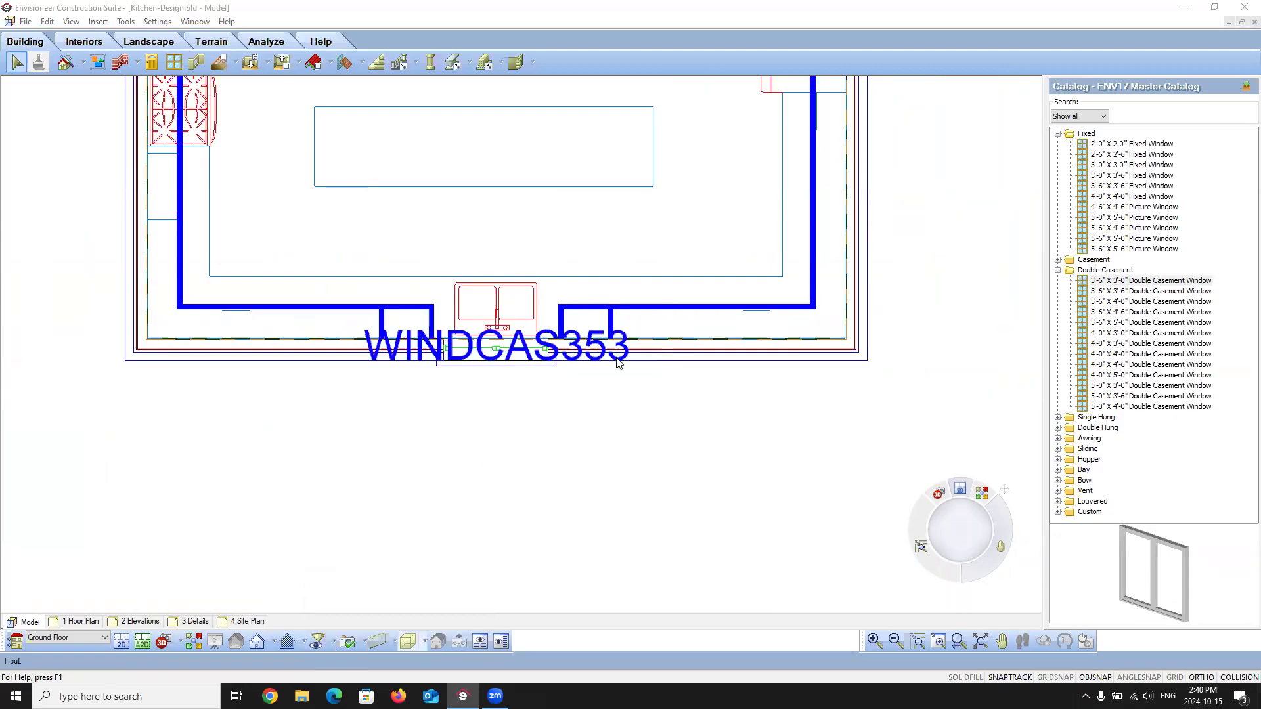
{"action": "left_click", "coordinate": [586, 374]}
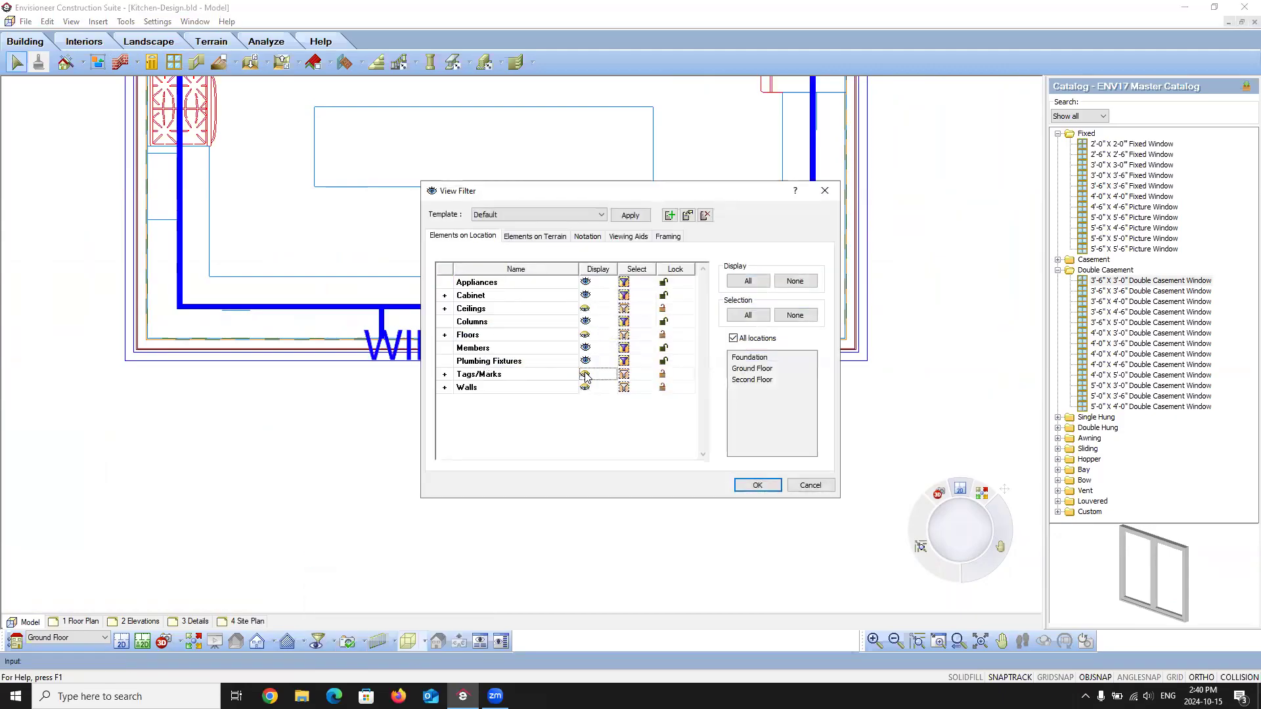
{"action": "left_click", "coordinate": [445, 374]}
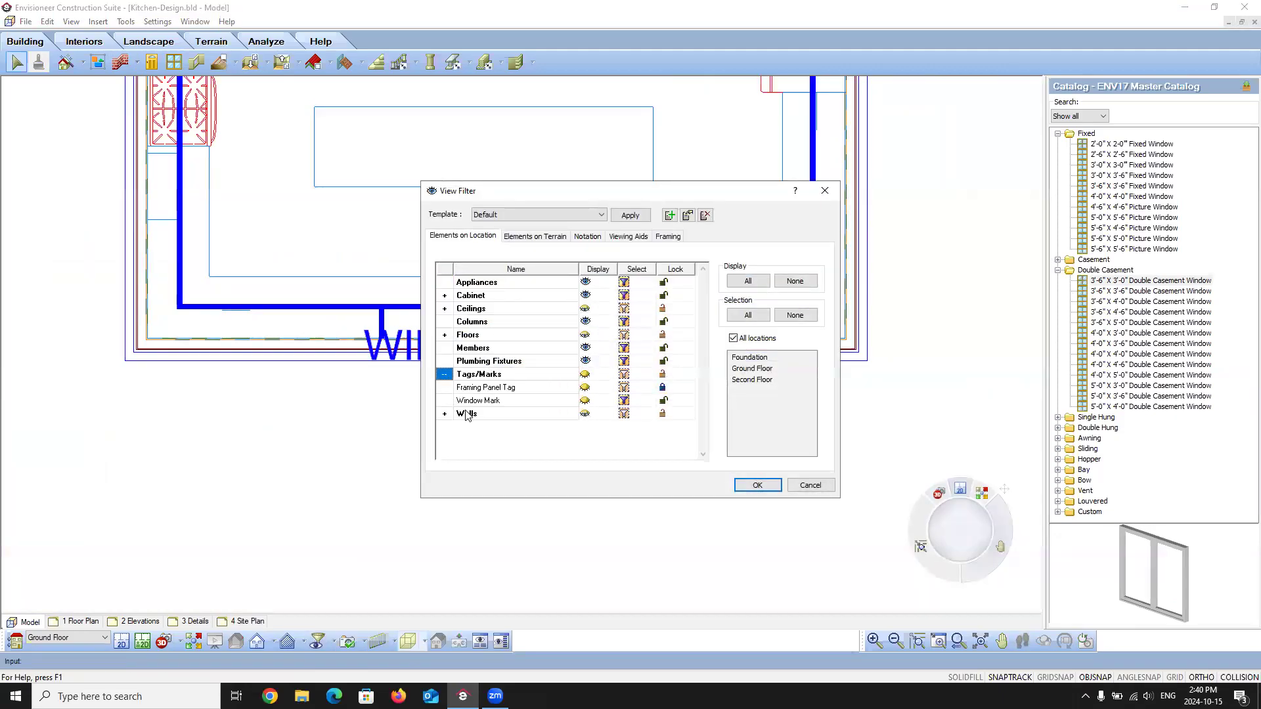
{"action": "key", "text": "Return"}
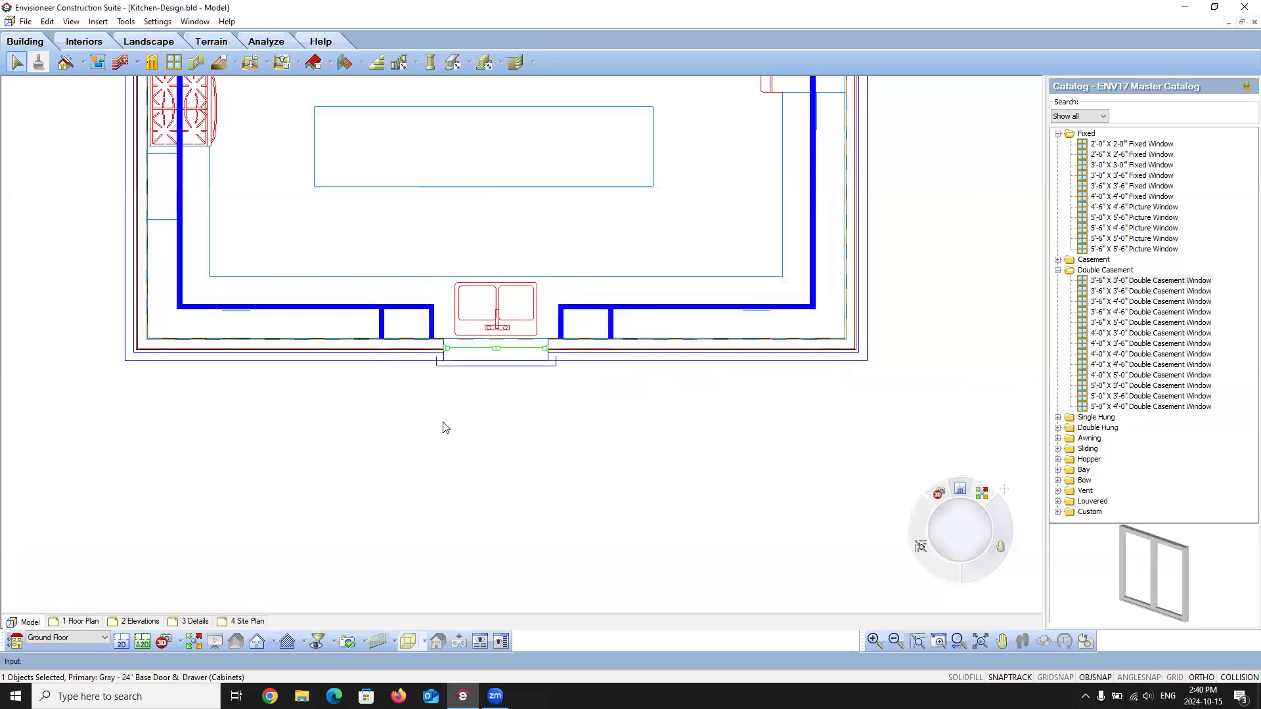
{"action": "left_click", "coordinate": [181, 642]}
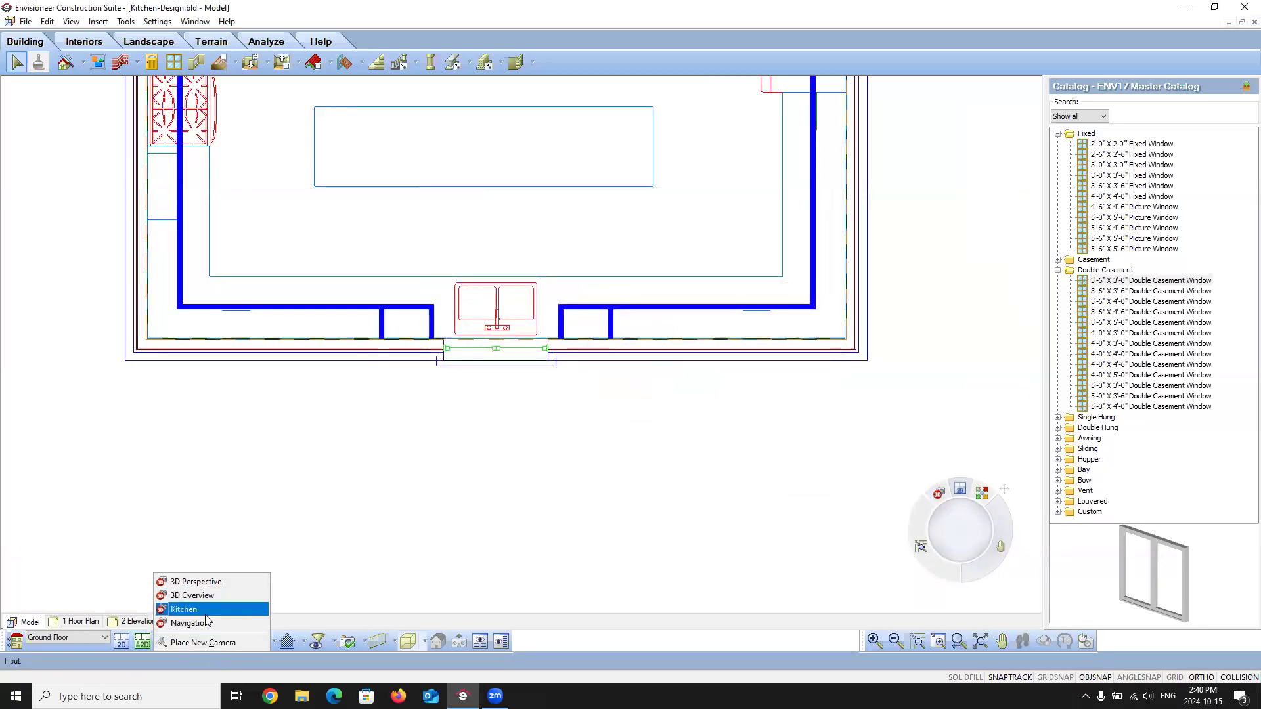
{"action": "left_click", "coordinate": [197, 610]}
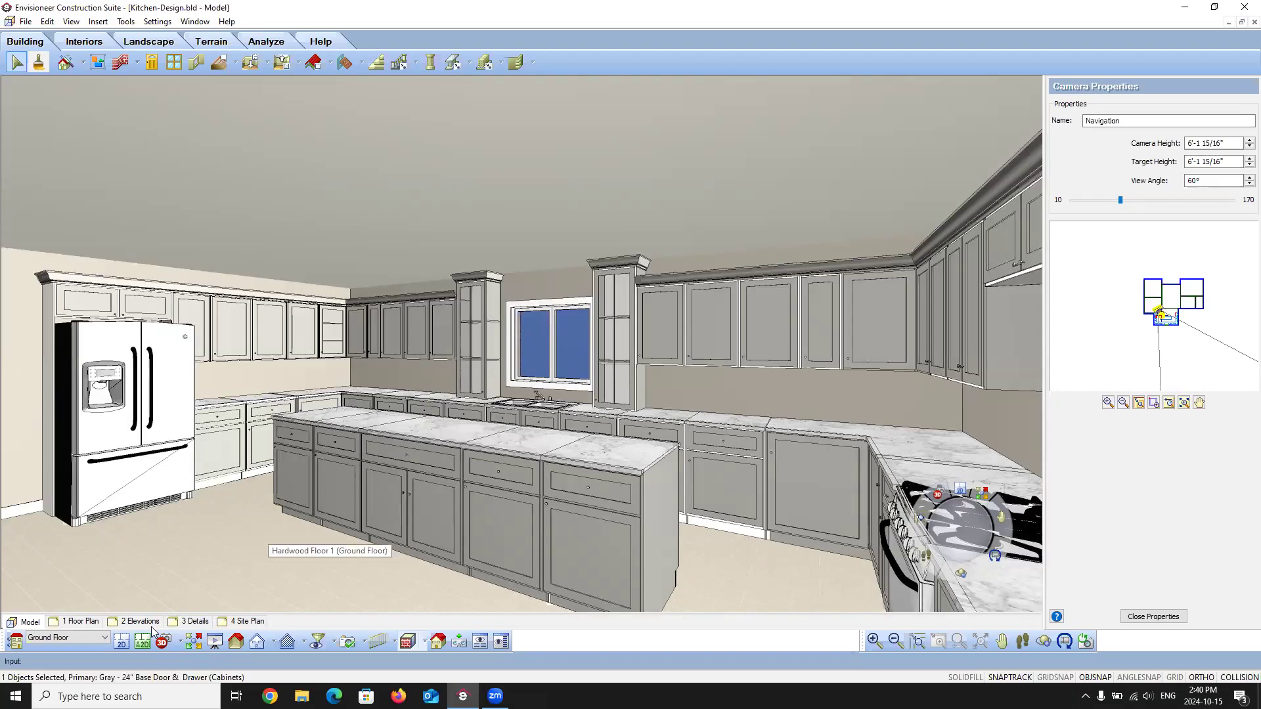
Step: Turn off Show Counter for all the island cabinets together and check the island in the Kitchen 3D view
{"action": "key", "text": "F2"}
{"action": "scroll", "coordinate": [394, 354], "scroll_direction": "down", "scroll_amount": 3}
{"action": "scroll", "coordinate": [408, 318], "scroll_direction": "up", "scroll_amount": 6}
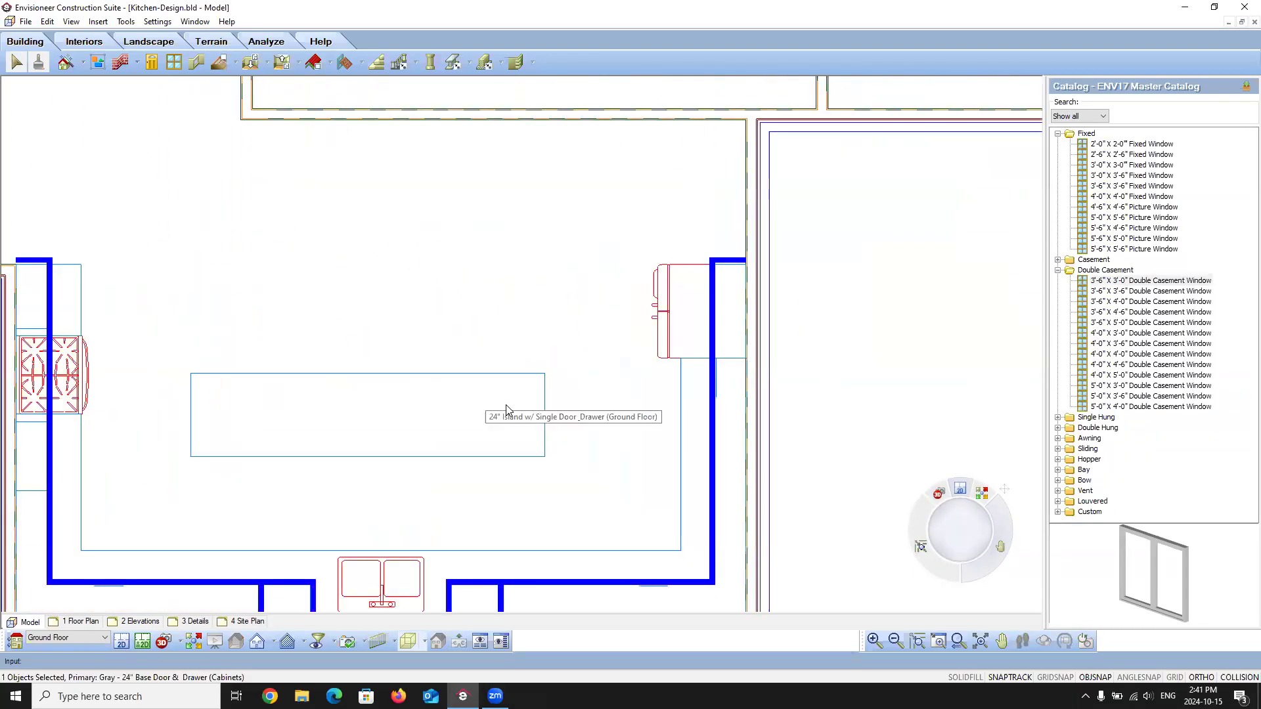
{"action": "left_click", "coordinate": [478, 412]}
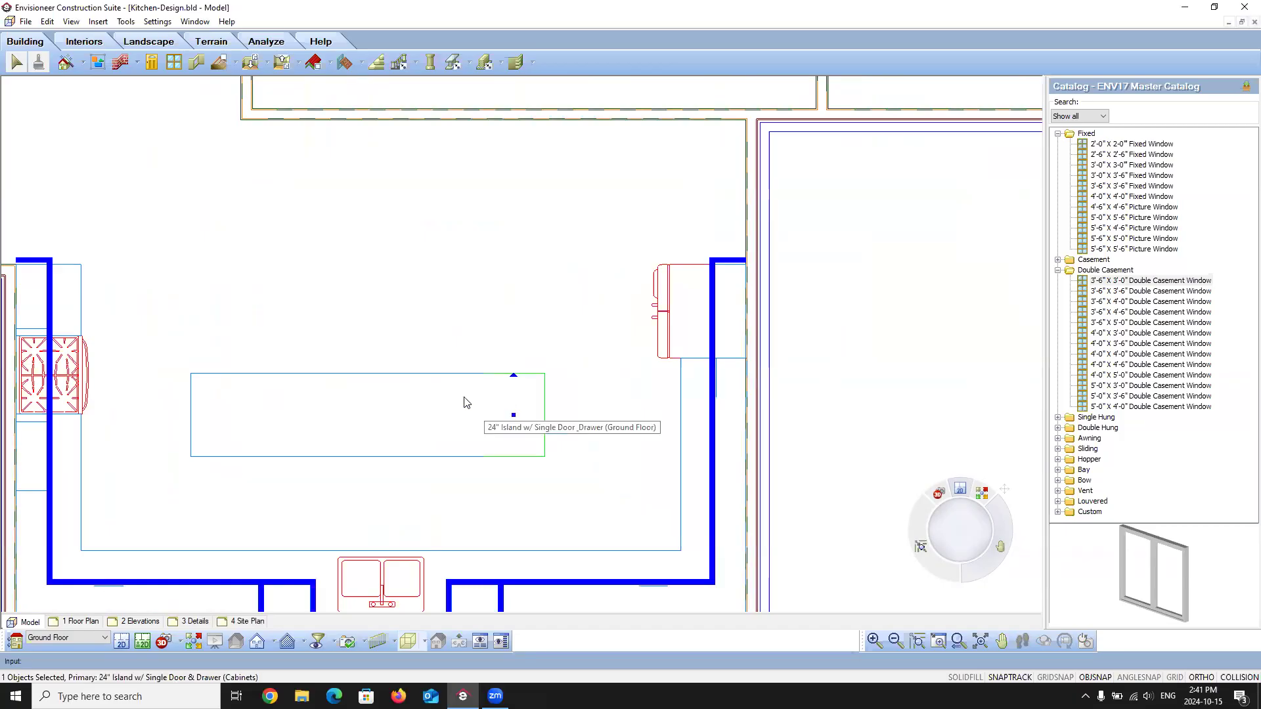
{"action": "left_click", "coordinate": [394, 412], "text": "shift"}
{"action": "left_click", "coordinate": [283, 420], "text": "shift"}
{"action": "left_click", "coordinate": [225, 426], "text": "shift"}
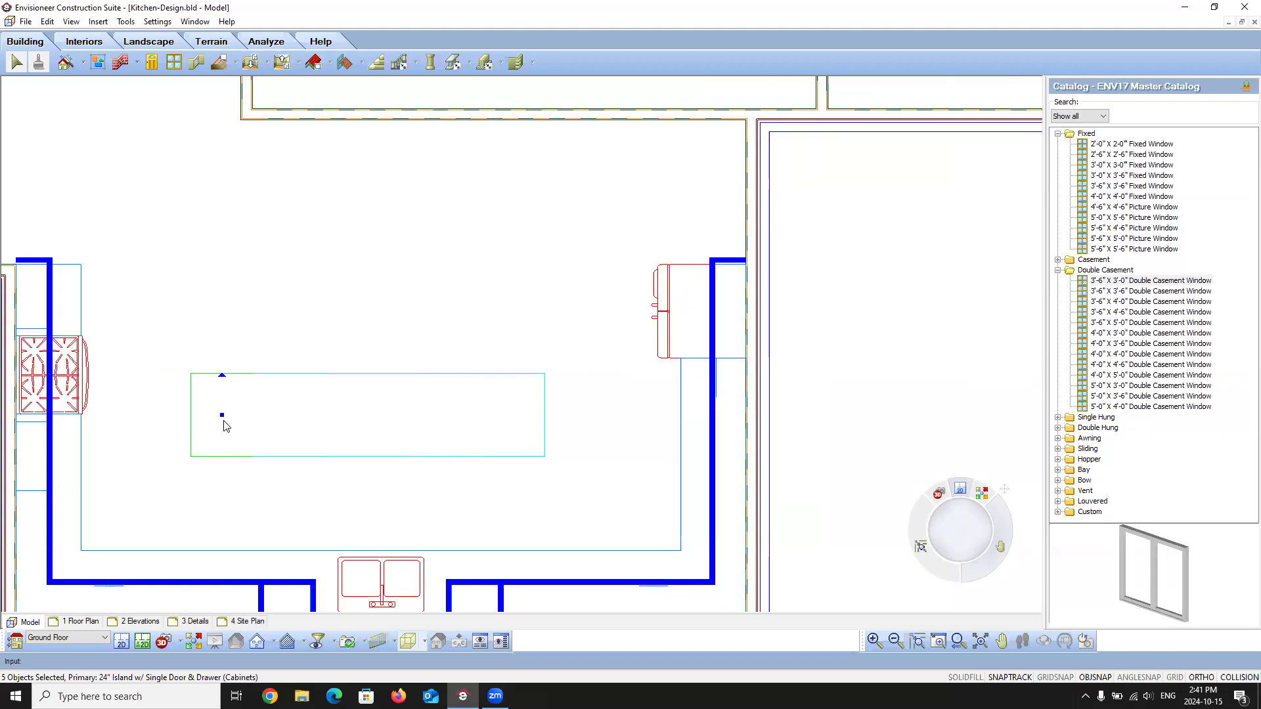
{"action": "right_click", "coordinate": [225, 432]}
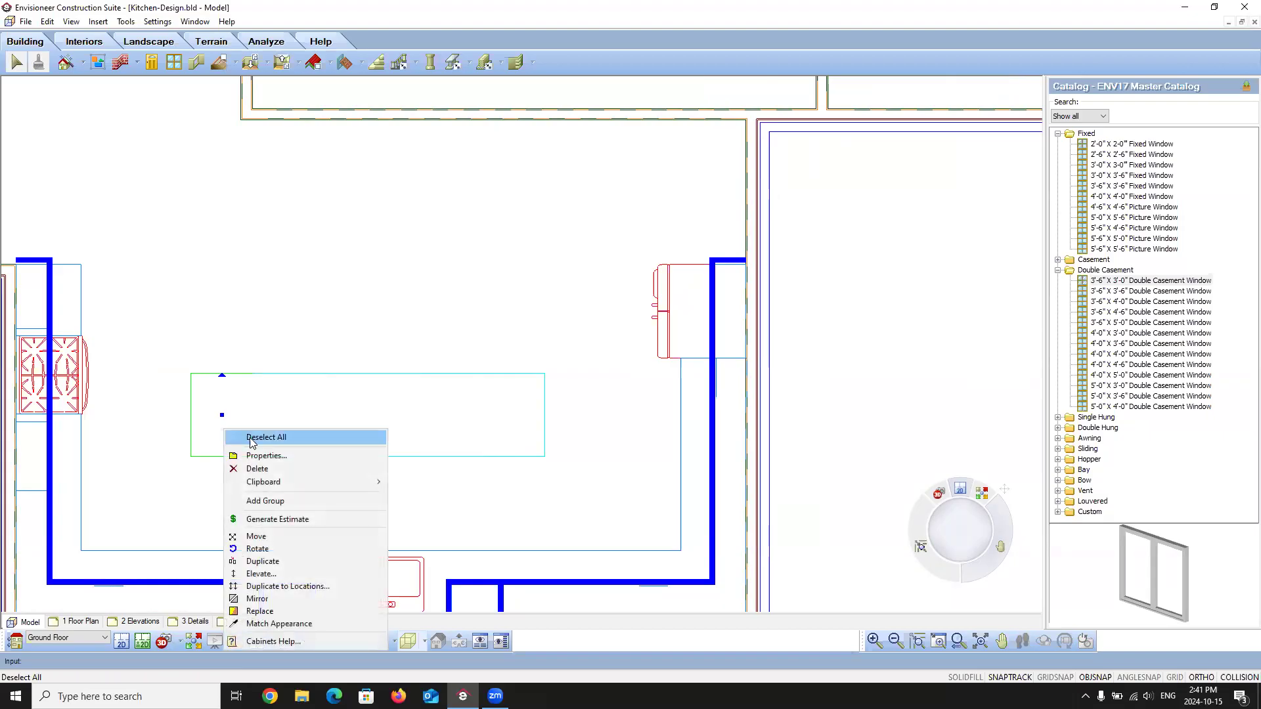
{"action": "left_click", "coordinate": [265, 458]}
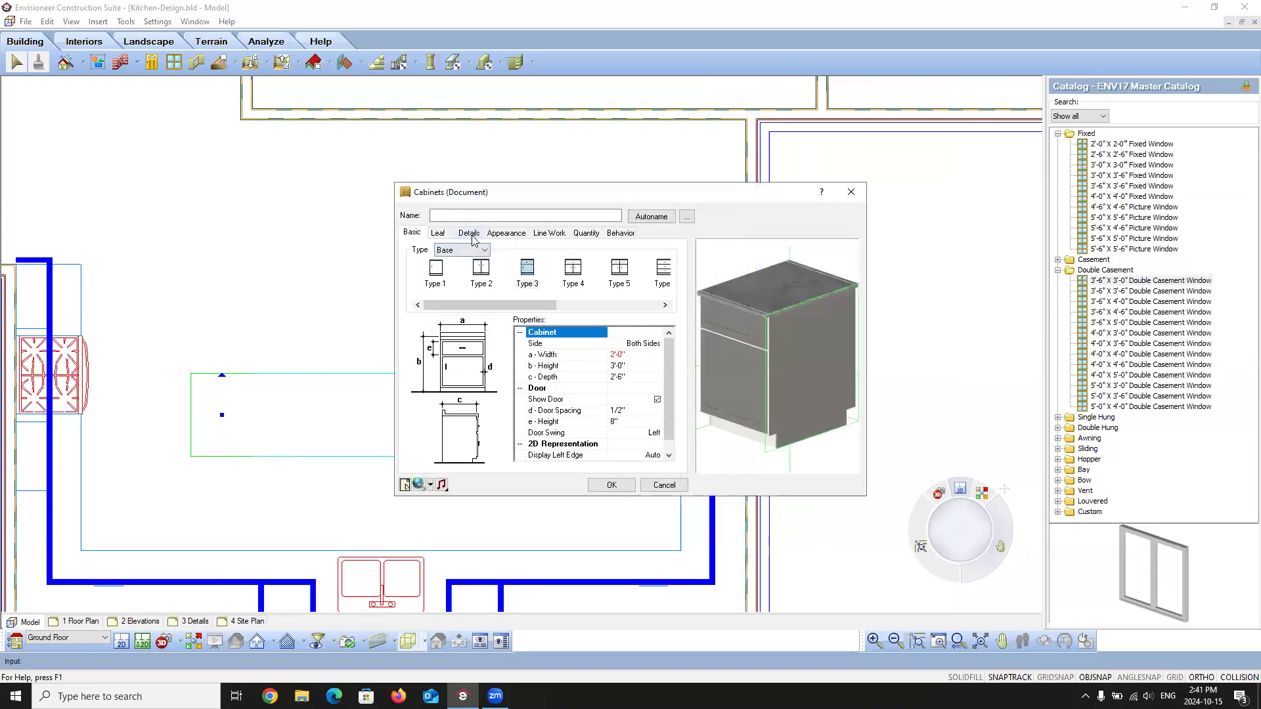
{"action": "left_click", "coordinate": [470, 235]}
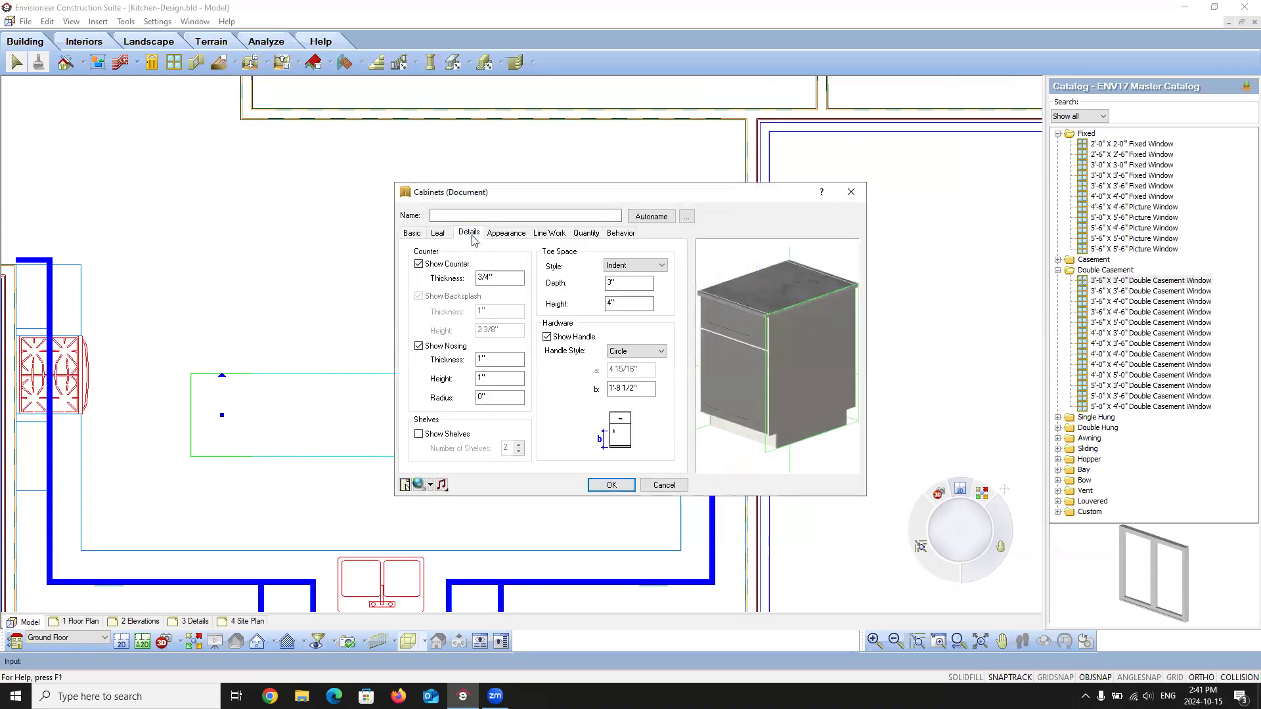
{"action": "left_click", "coordinate": [419, 264]}
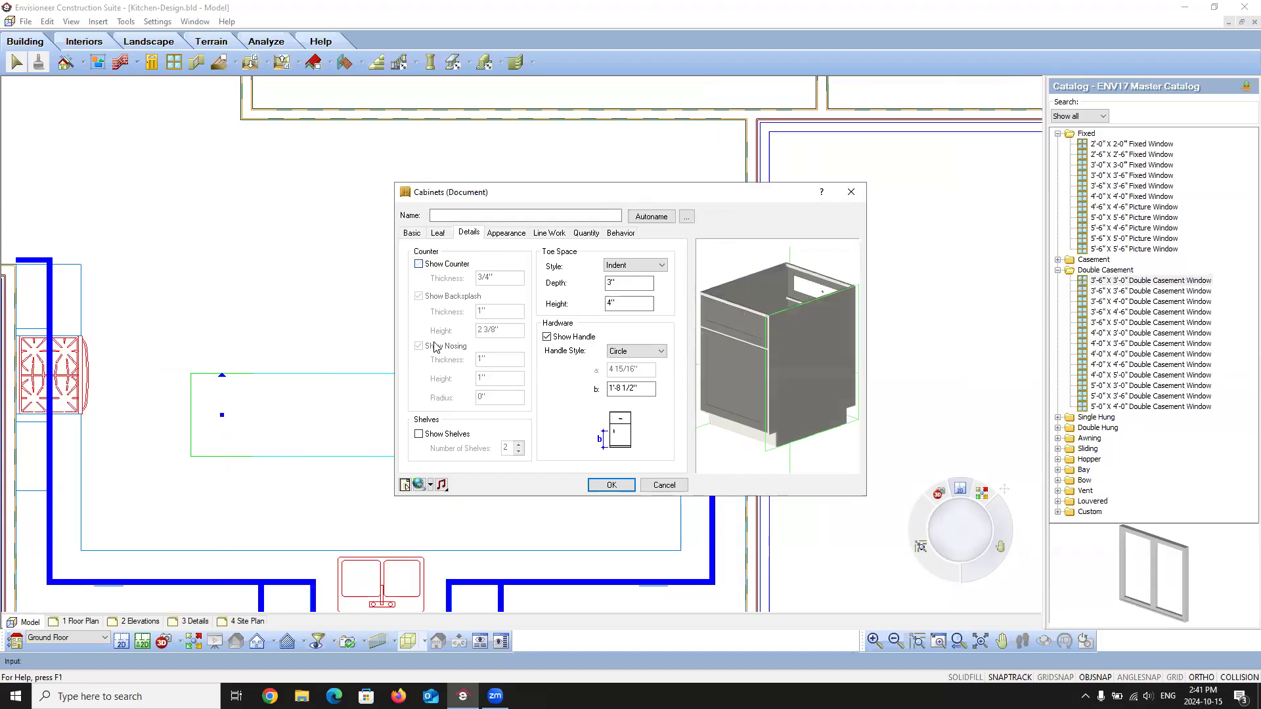
{"action": "left_click", "coordinate": [611, 485]}
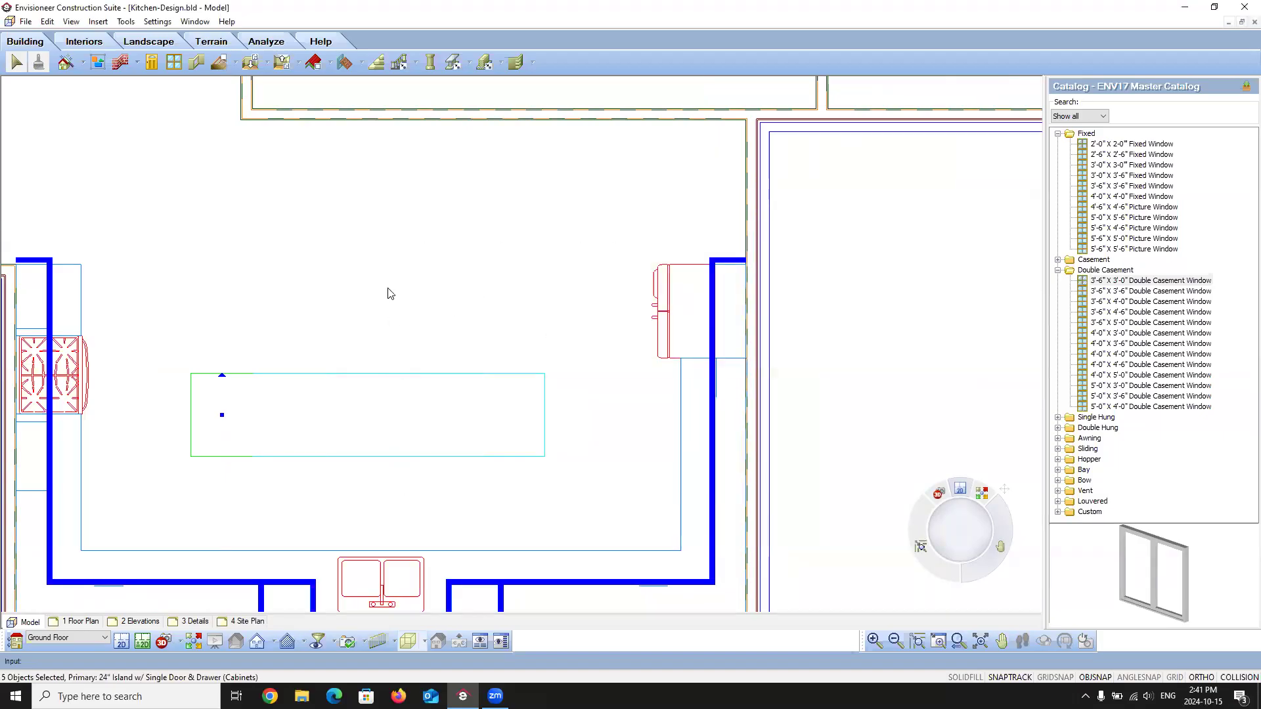
{"action": "left_click", "coordinate": [172, 643]}
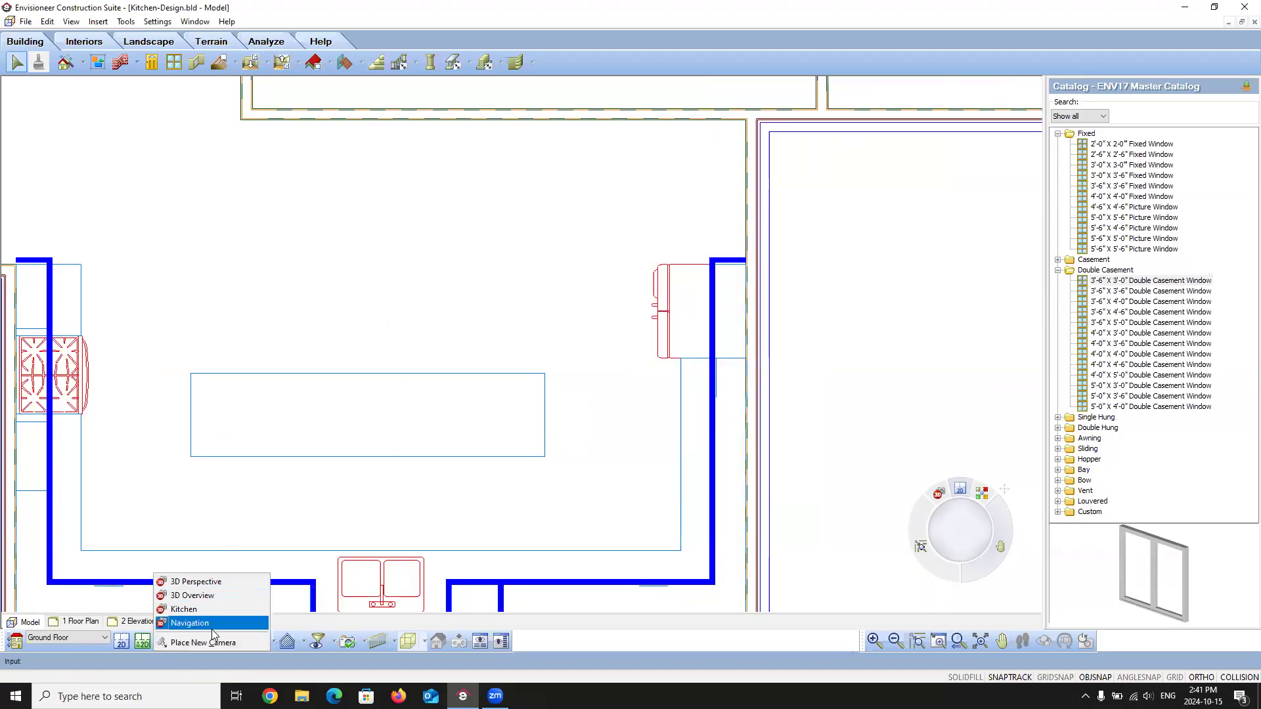
{"action": "left_click", "coordinate": [205, 610]}
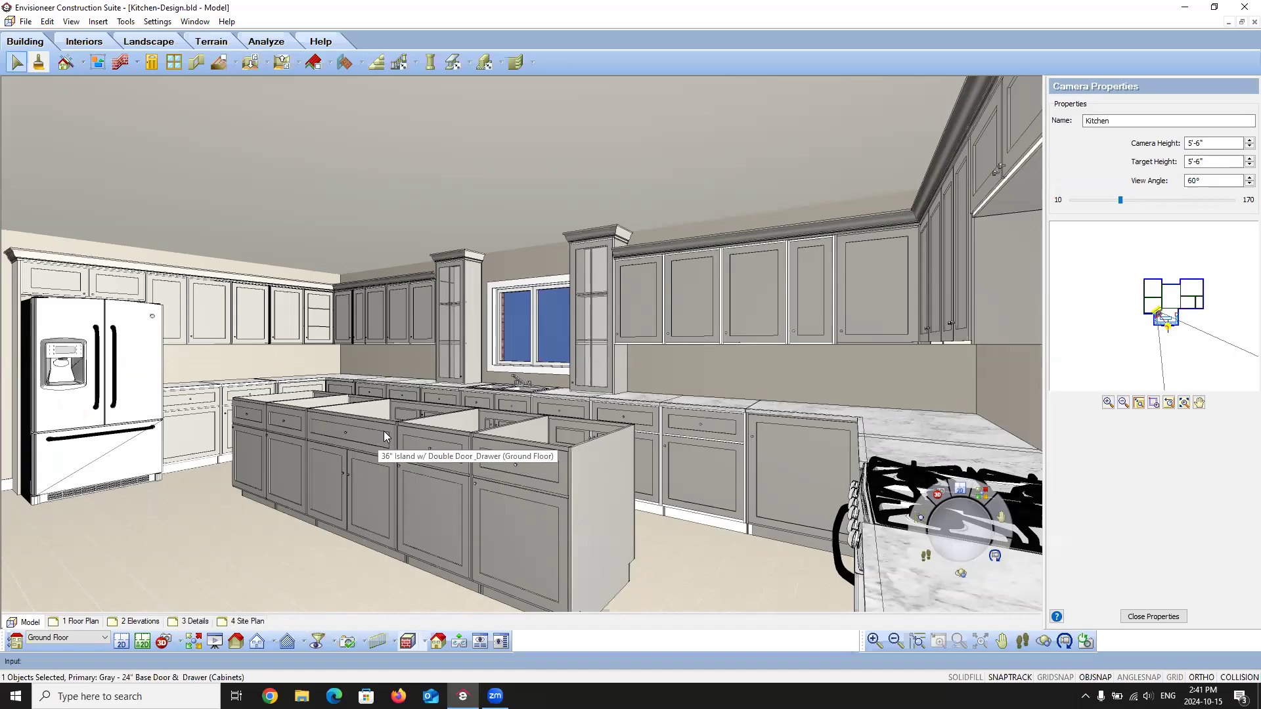
Step: In the 2D plan, outline a Marble Countertop general surface over the island, 3'-8" deep from its sink-side edge, and finish the rectangle
{"action": "left_click", "coordinate": [122, 642]}
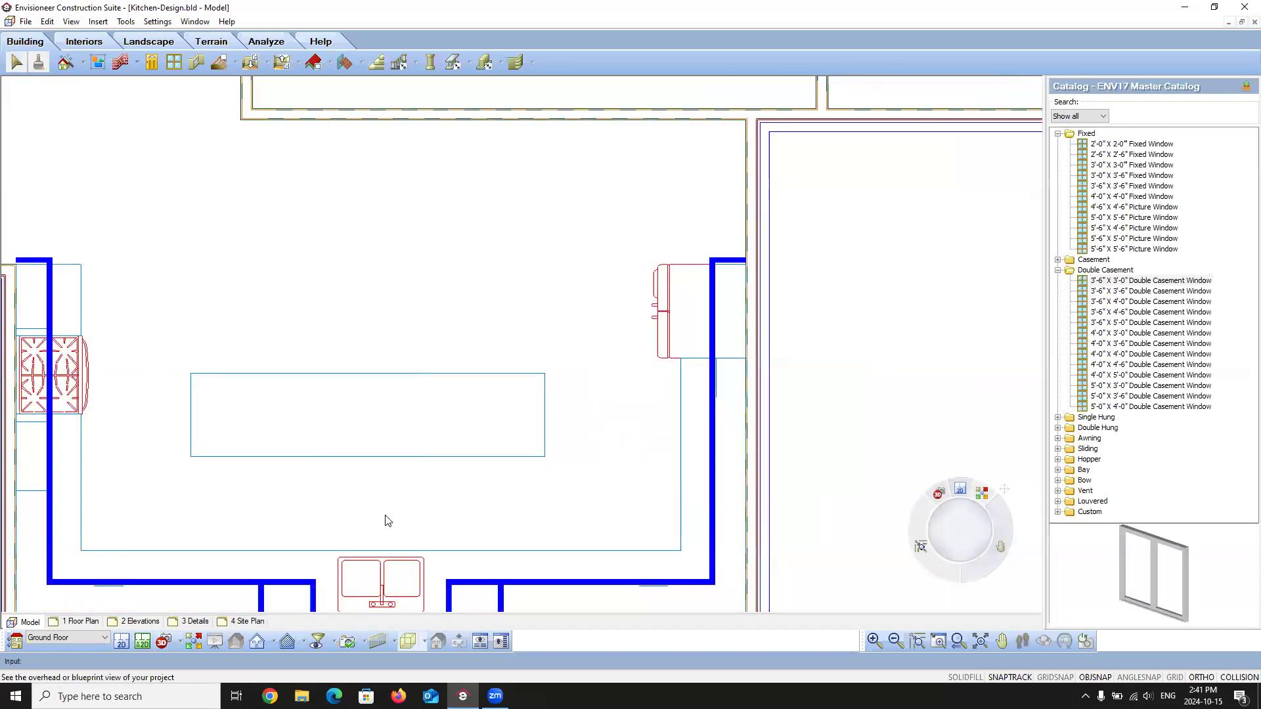
{"action": "left_click", "coordinate": [93, 42]}
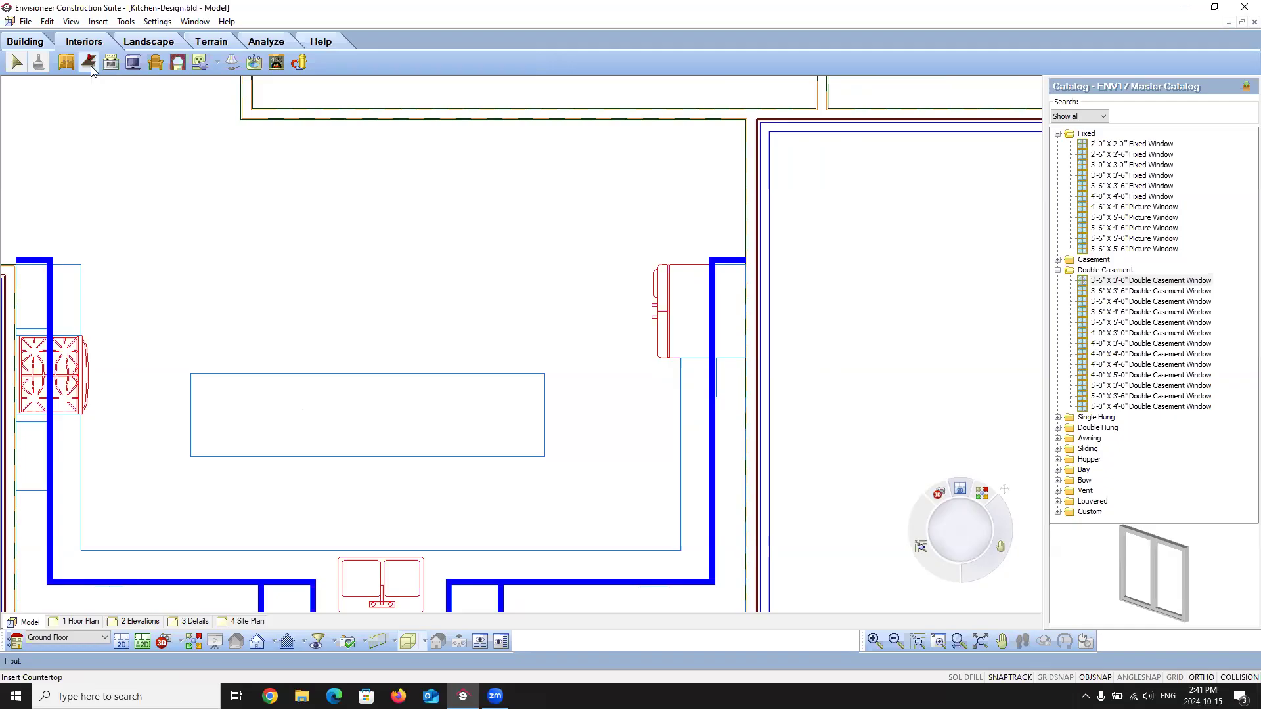
{"action": "left_click", "coordinate": [22, 43]}
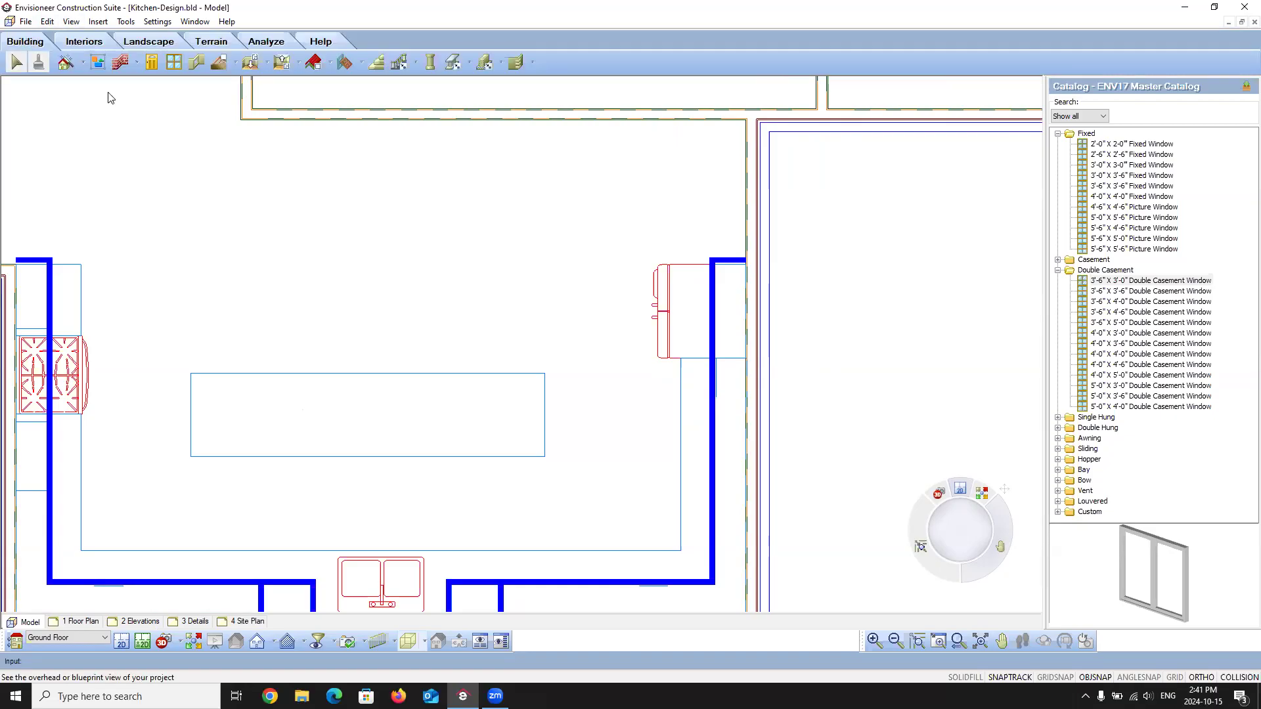
{"action": "left_click", "coordinate": [351, 64]}
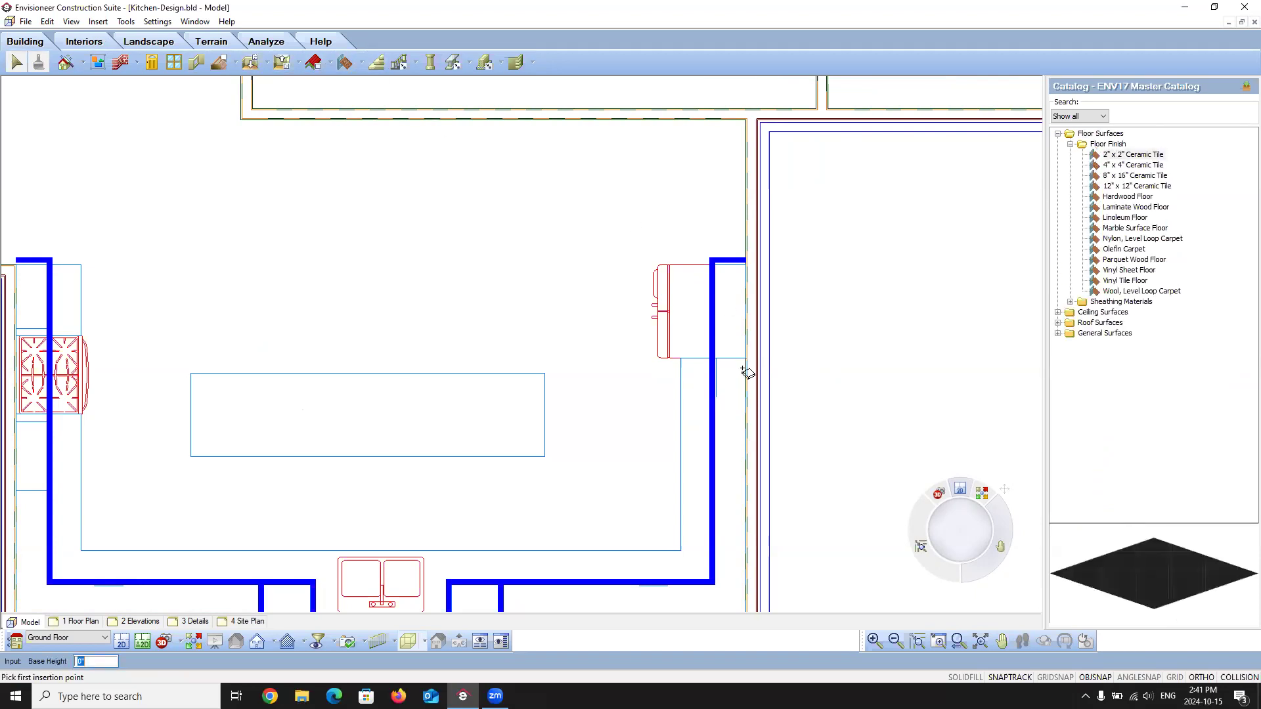
{"action": "left_click", "coordinate": [1058, 334]}
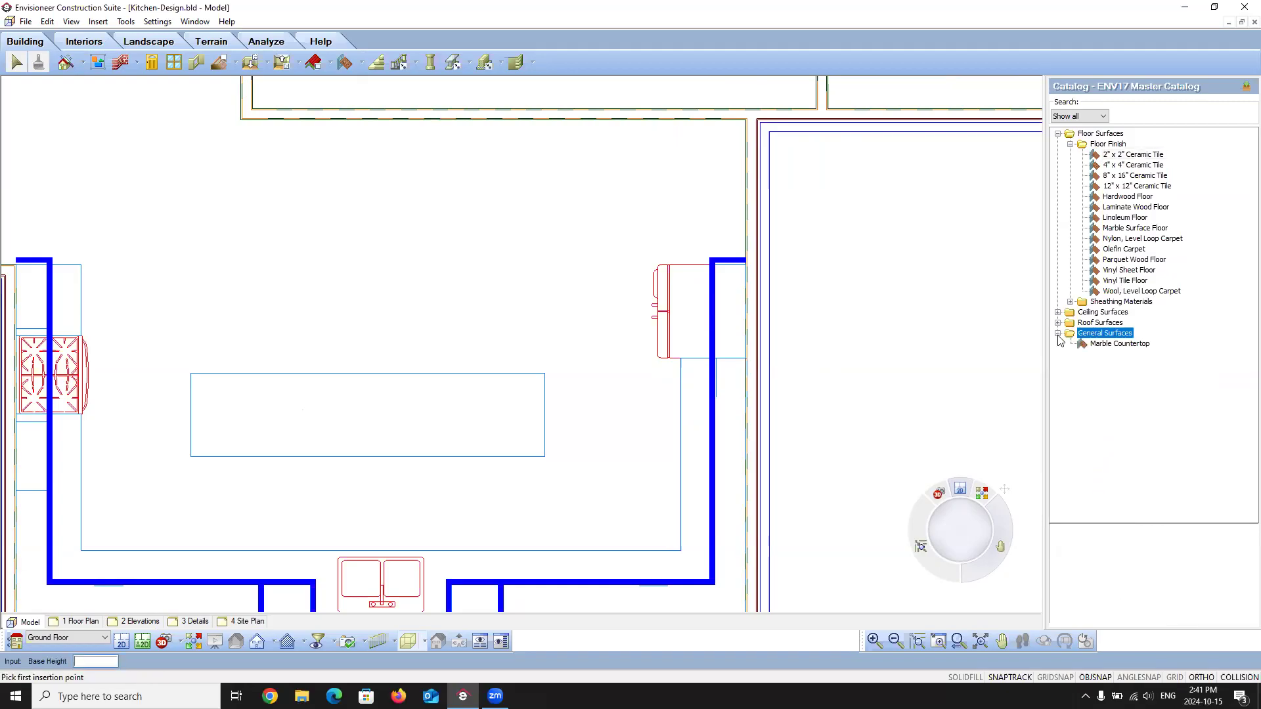
{"action": "left_click", "coordinate": [1134, 350]}
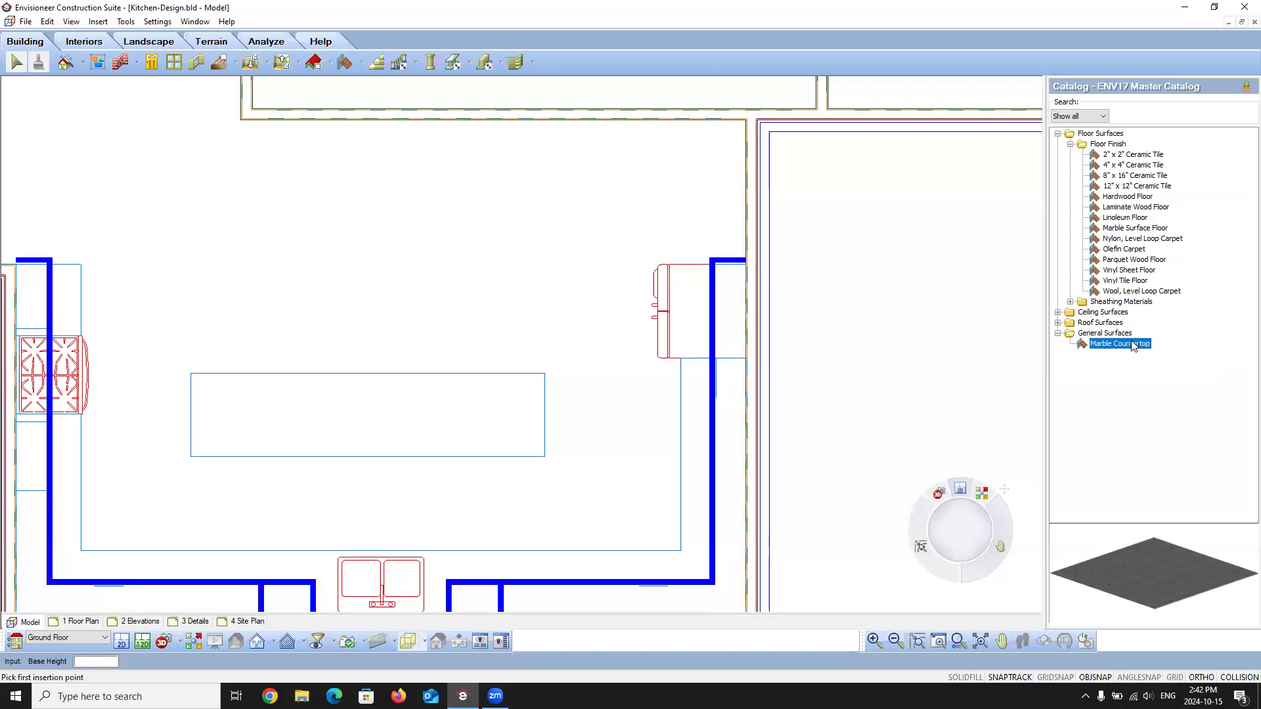
{"action": "left_click", "coordinate": [191, 458]}
{"action": "left_click", "coordinate": [544, 457]}
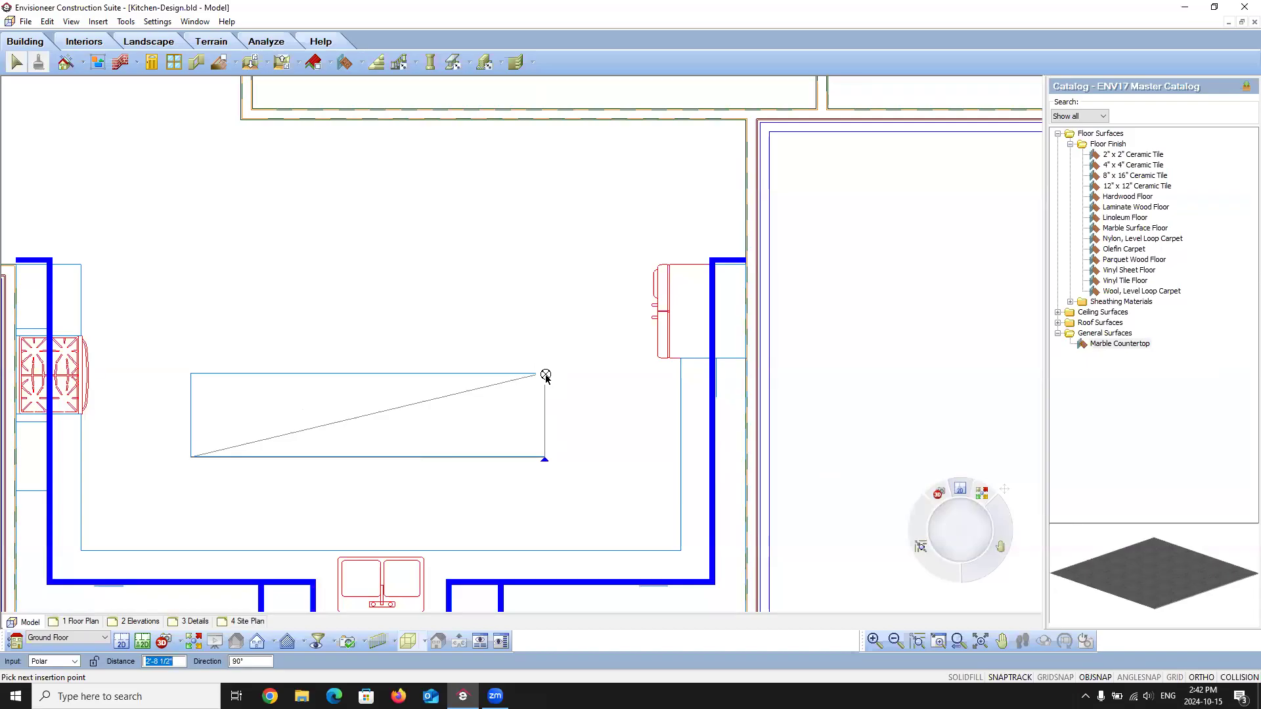
{"action": "type", "text": "3'-8"}
{"action": "key", "text": "Return"}
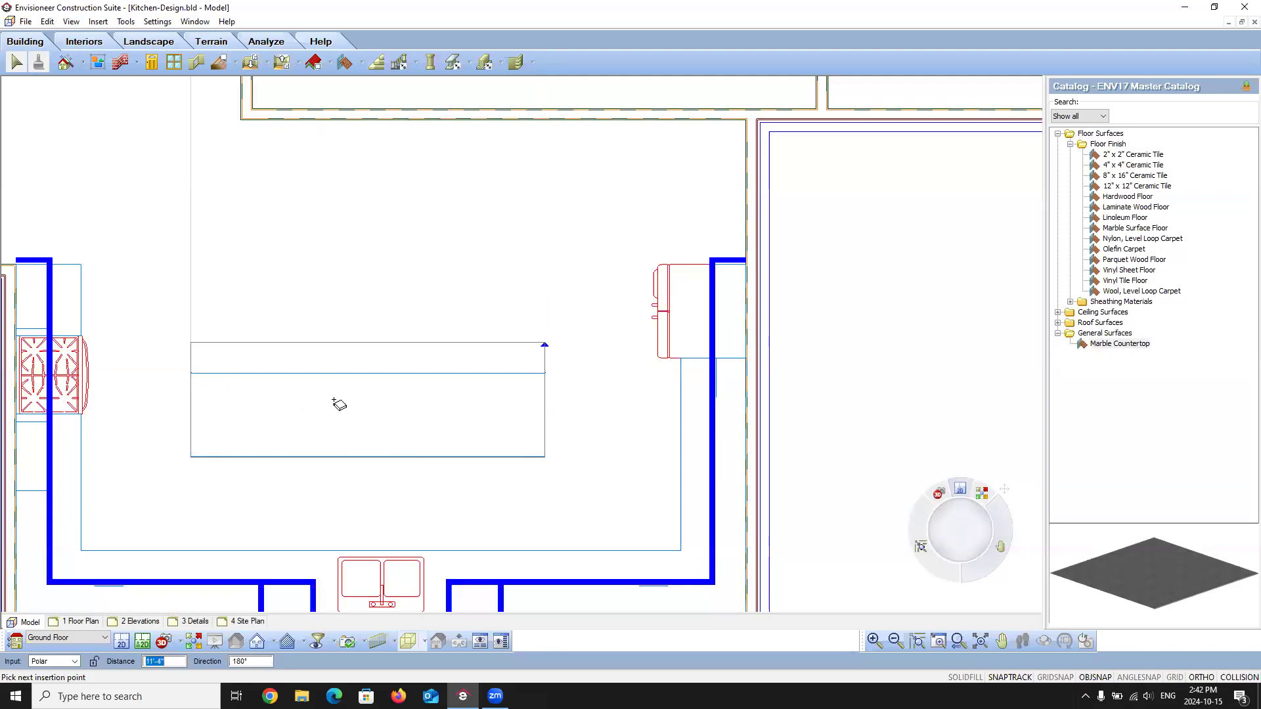
{"action": "left_click", "coordinate": [194, 366]}
{"action": "right_click", "coordinate": [222, 299]}
{"action": "left_click", "coordinate": [226, 303]}
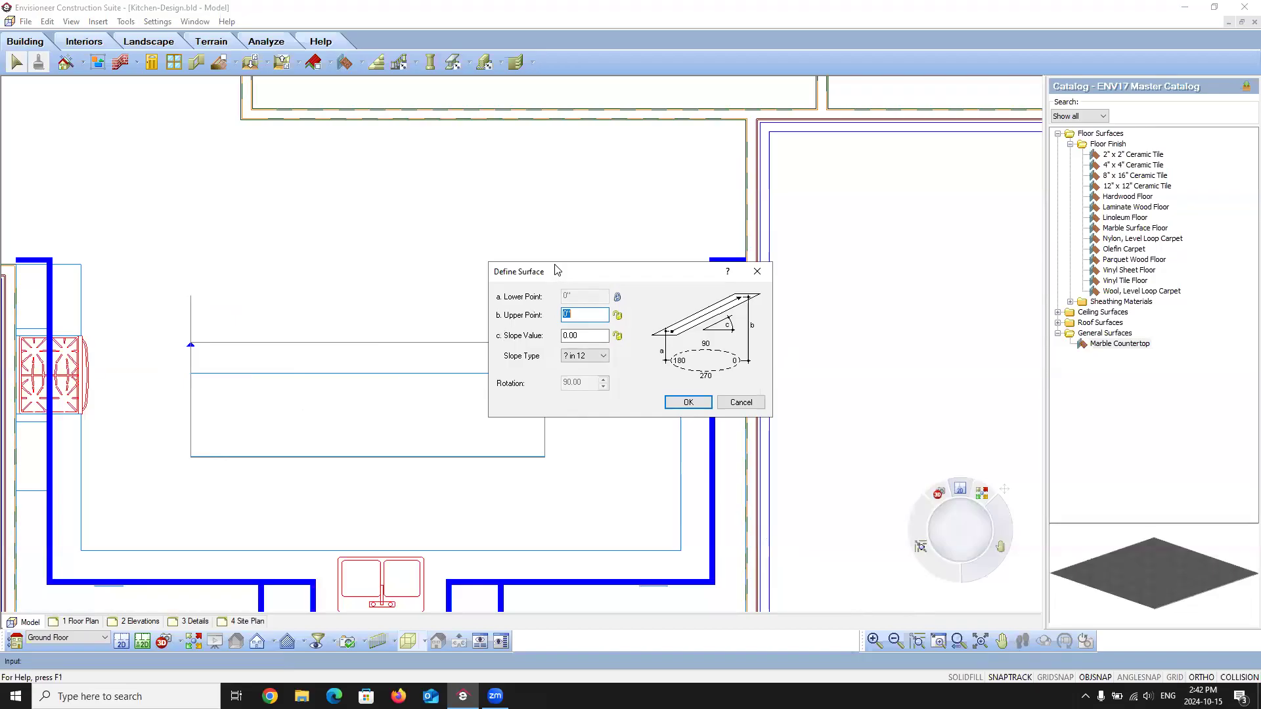
Step: Define the countertop surface with the slope value locked and both lower and upper points set to 3'
{"action": "left_click", "coordinate": [617, 336]}
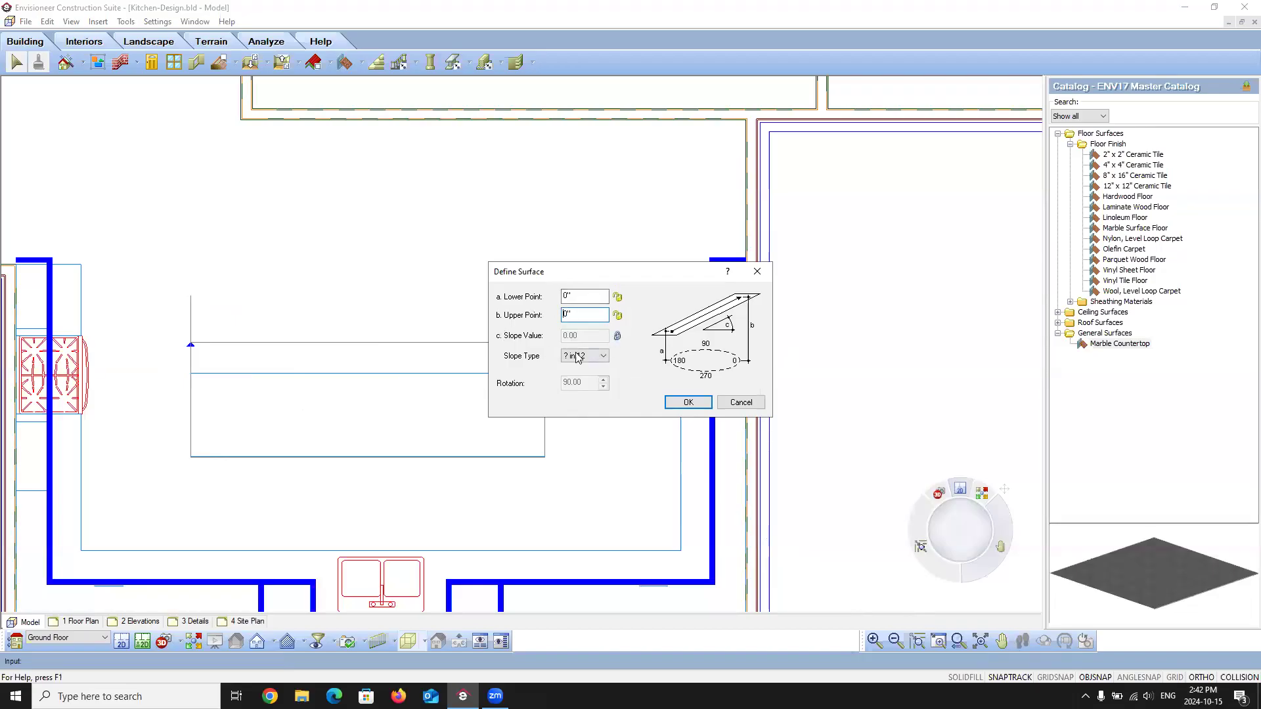
{"action": "type", "text": "3"}
{"action": "double_click", "coordinate": [585, 296]}
{"action": "type", "text": "3"}
{"action": "left_click", "coordinate": [683, 401]}
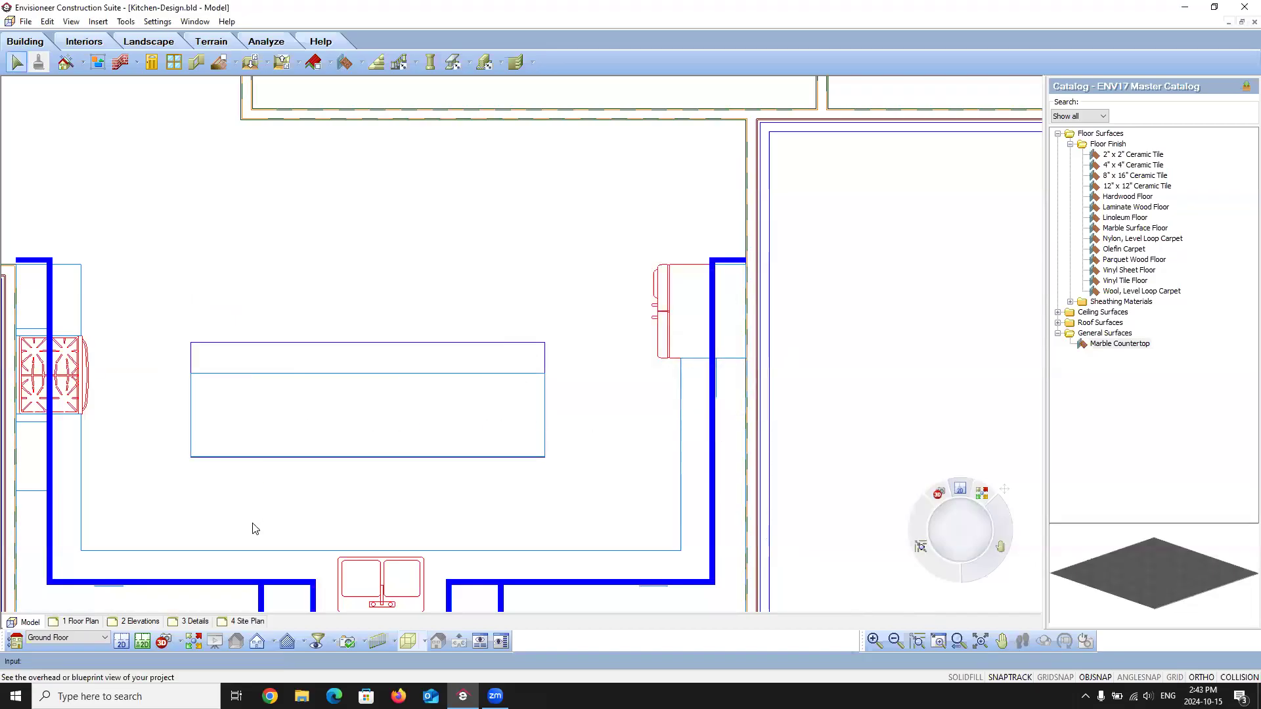
Step: Examine the island's new Marble Countertop surface in the Navigation 3D view and select it
{"action": "left_click", "coordinate": [174, 642]}
{"action": "left_click", "coordinate": [189, 620]}
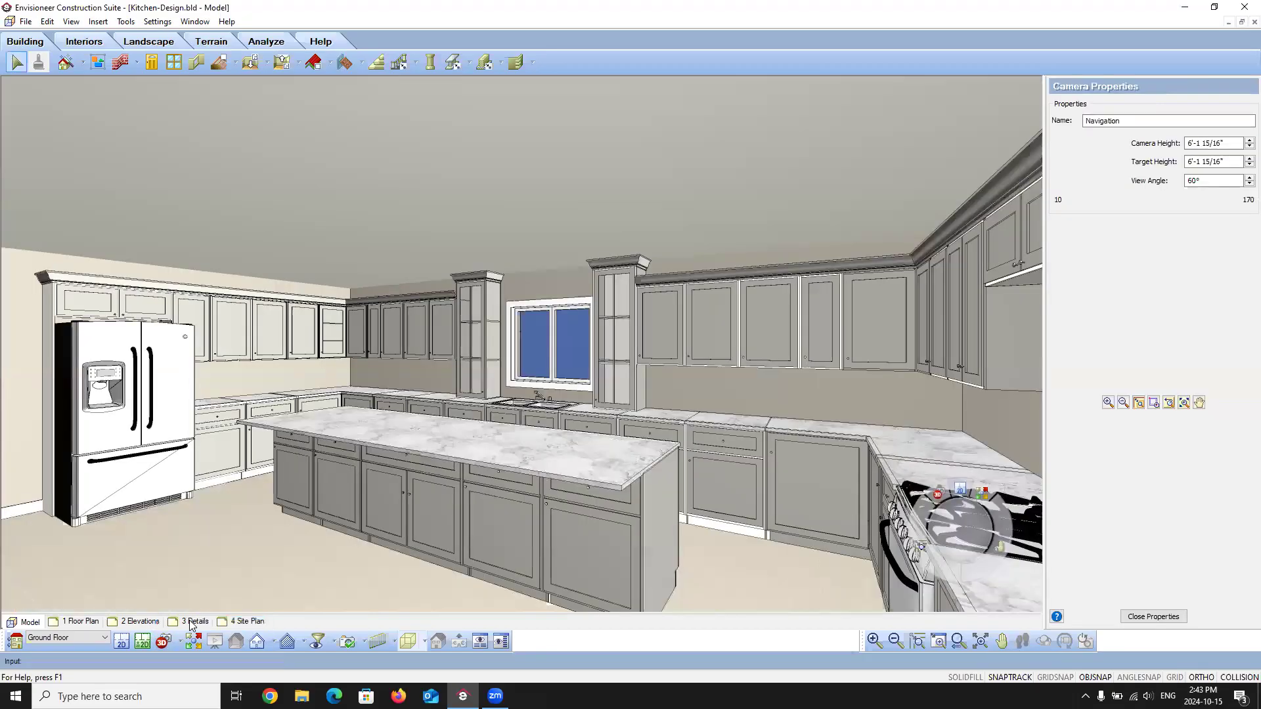
{"action": "left_click", "coordinate": [596, 463]}
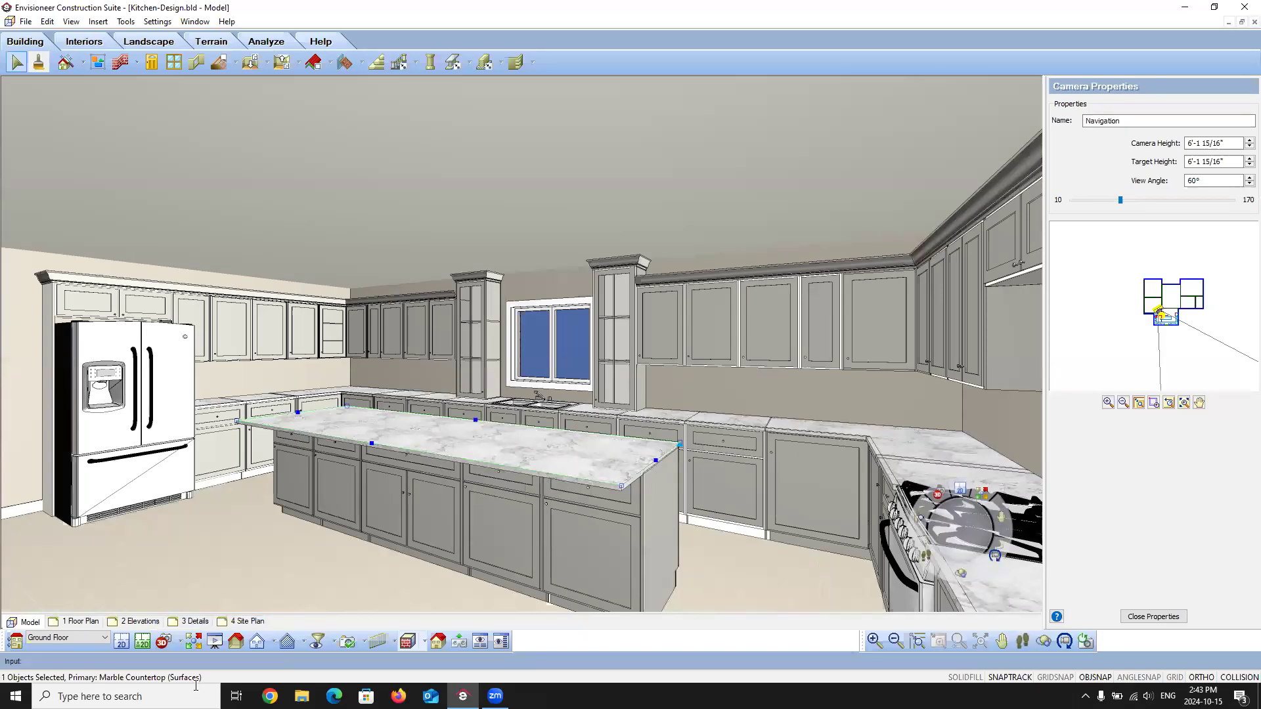
Step: In the 2D plan, move the Marble Countertop's stove-side edge slightly outward past the end of the island cabinets
{"action": "left_click", "coordinate": [122, 641]}
{"action": "left_click", "coordinate": [289, 391]}
{"action": "scroll", "coordinate": [220, 453], "scroll_direction": "up", "scroll_amount": 1}
{"action": "scroll", "coordinate": [220, 453], "scroll_direction": "up", "scroll_amount": 1}
{"action": "right_click", "coordinate": [196, 333]}
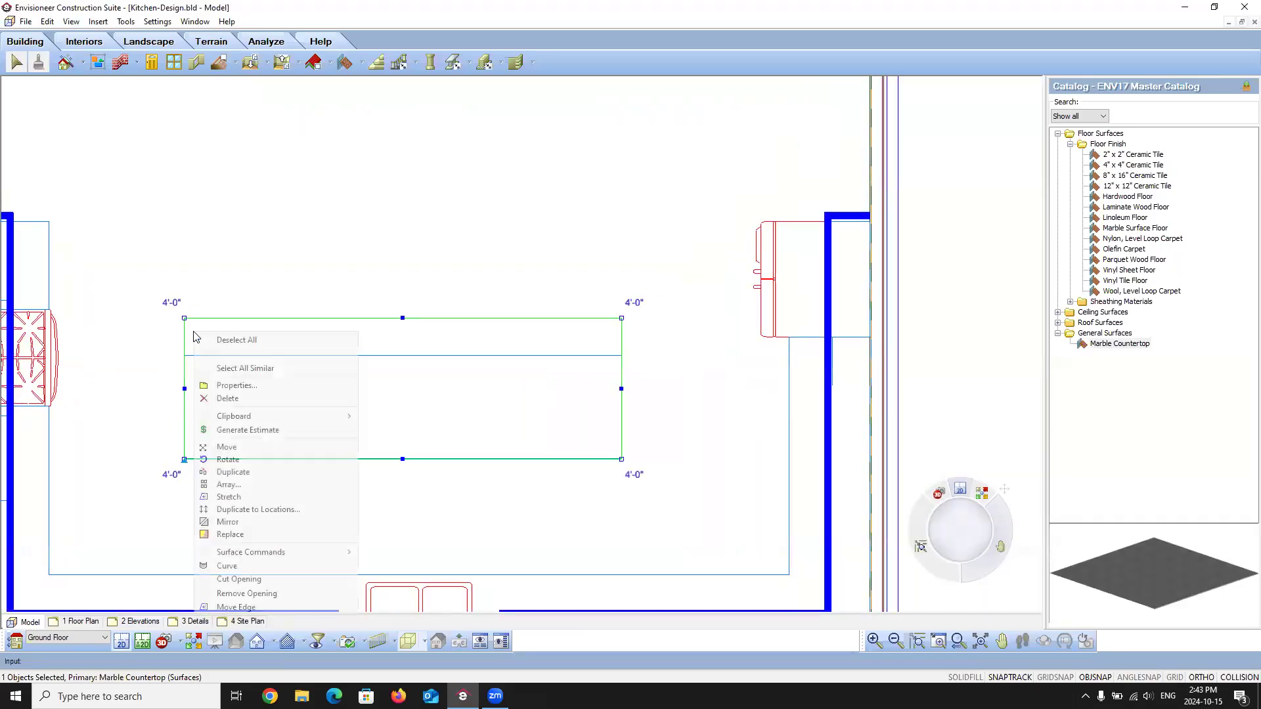
{"action": "left_click", "coordinate": [237, 606]}
{"action": "left_click", "coordinate": [186, 389]}
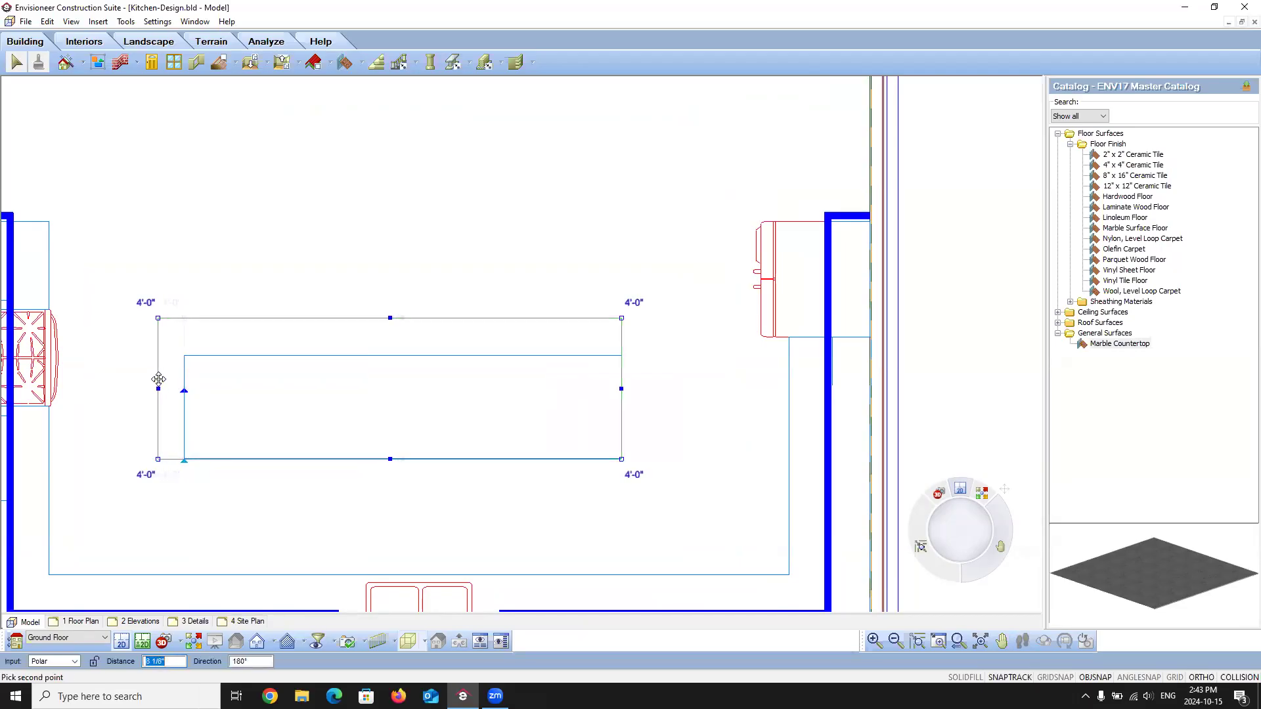
{"action": "left_click", "coordinate": [181, 389]}
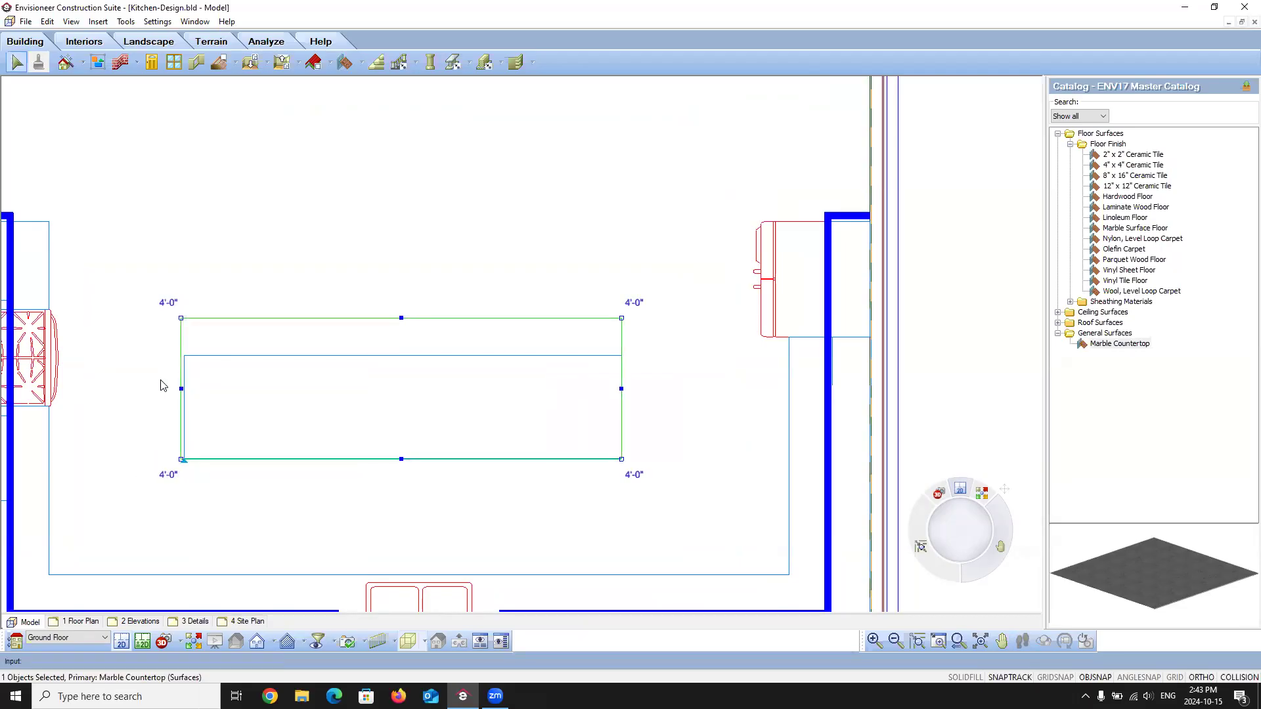
Step: Move the countertop's refrigerator-side edge slightly outward past the island cabinets to form a matching overhang
{"action": "right_click", "coordinate": [590, 383]}
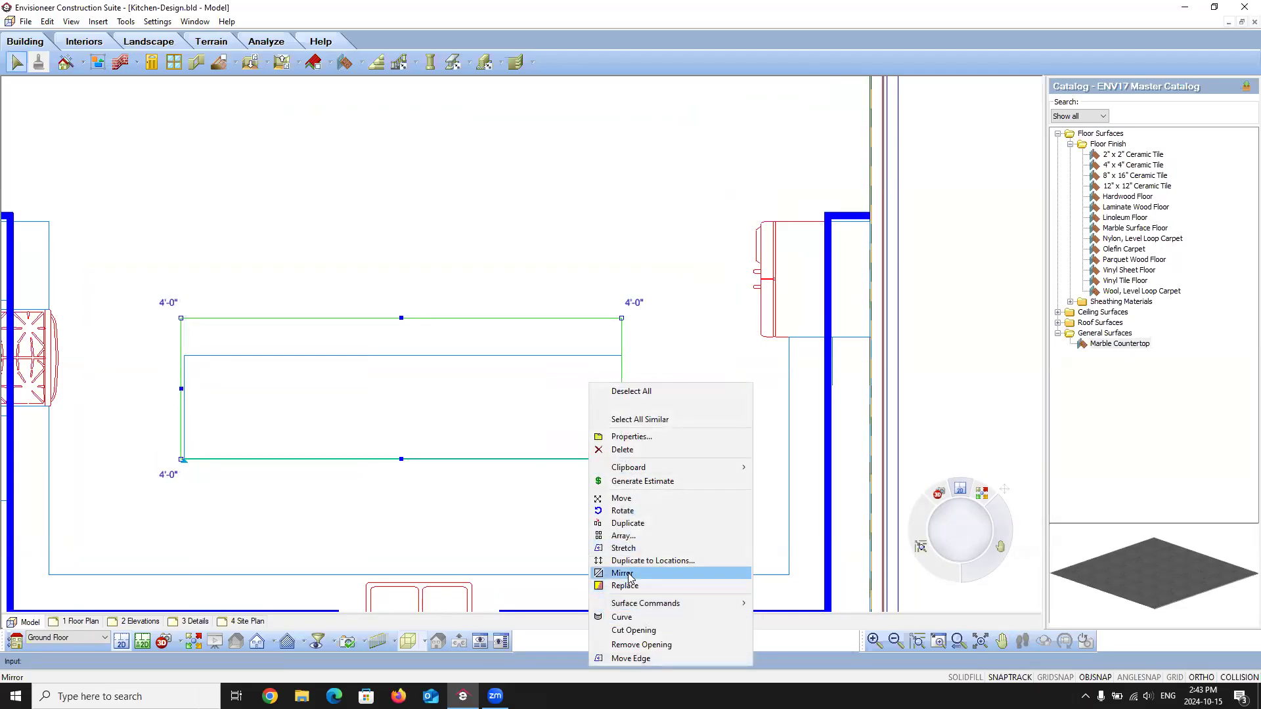
{"action": "left_click", "coordinate": [630, 658]}
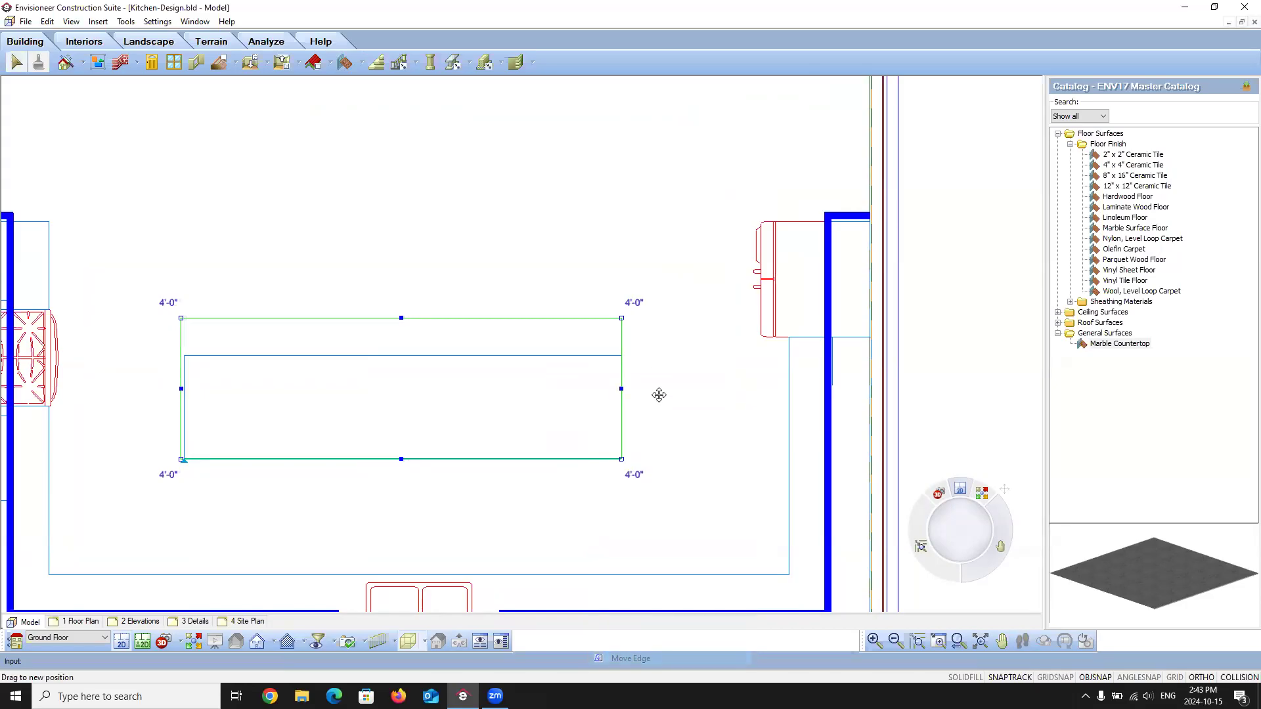
{"action": "left_click", "coordinate": [622, 389]}
{"action": "key", "text": "Escape"}
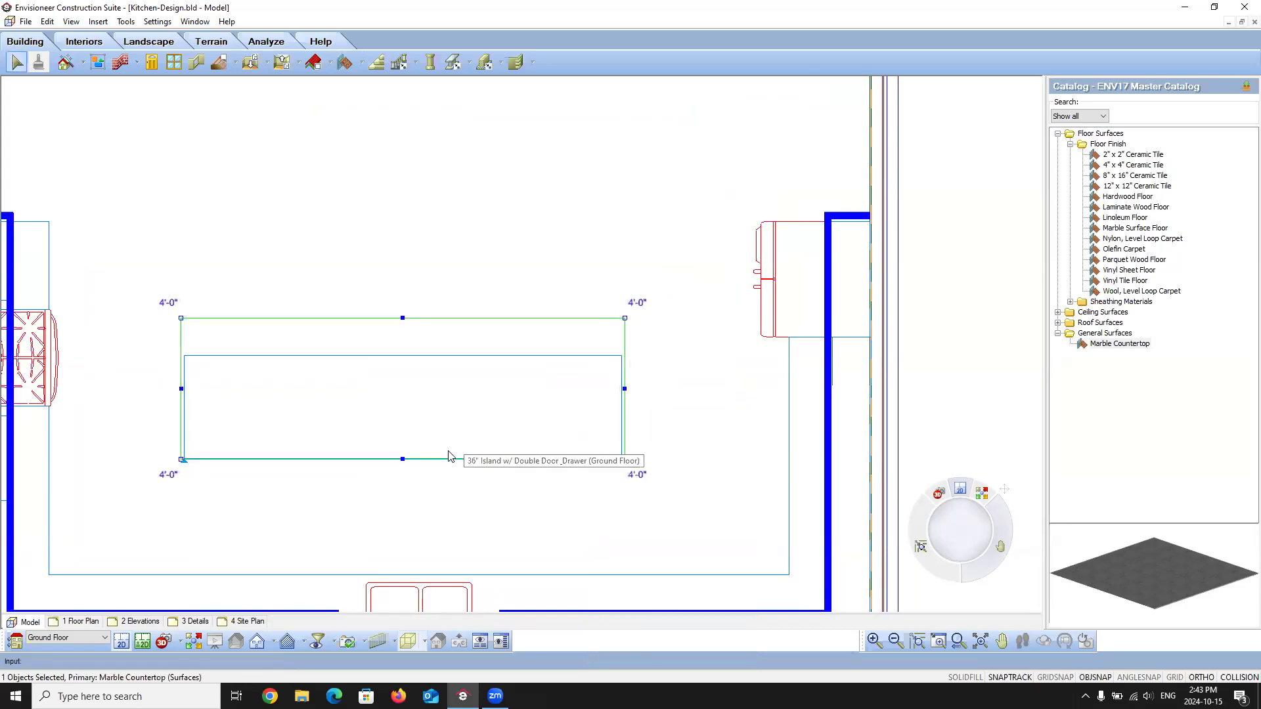
Step: Move the countertop's sink-side edge outward by 1" beyond the island cabinets
{"action": "right_click", "coordinate": [449, 455]}
{"action": "left_click", "coordinate": [492, 444]}
{"action": "key", "text": "Escape"}
{"action": "right_click", "coordinate": [420, 445]}
{"action": "left_click", "coordinate": [447, 433]}
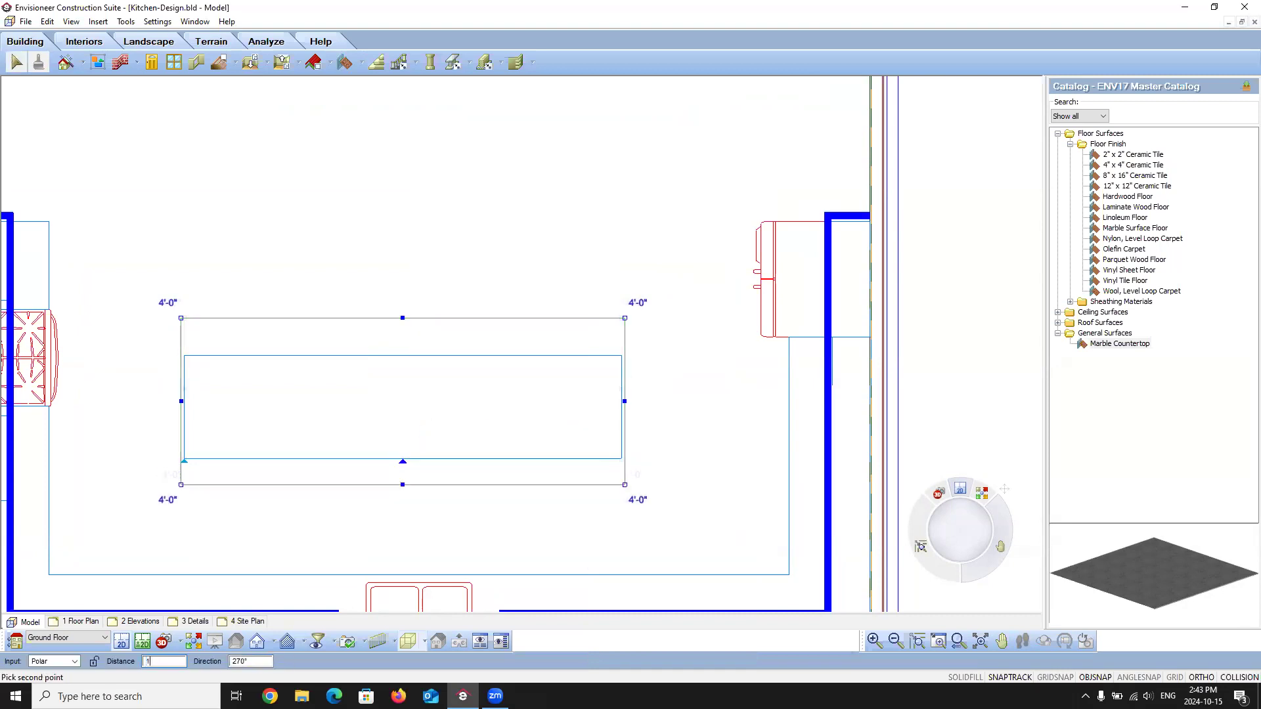
{"action": "key", "text": "Escape"}
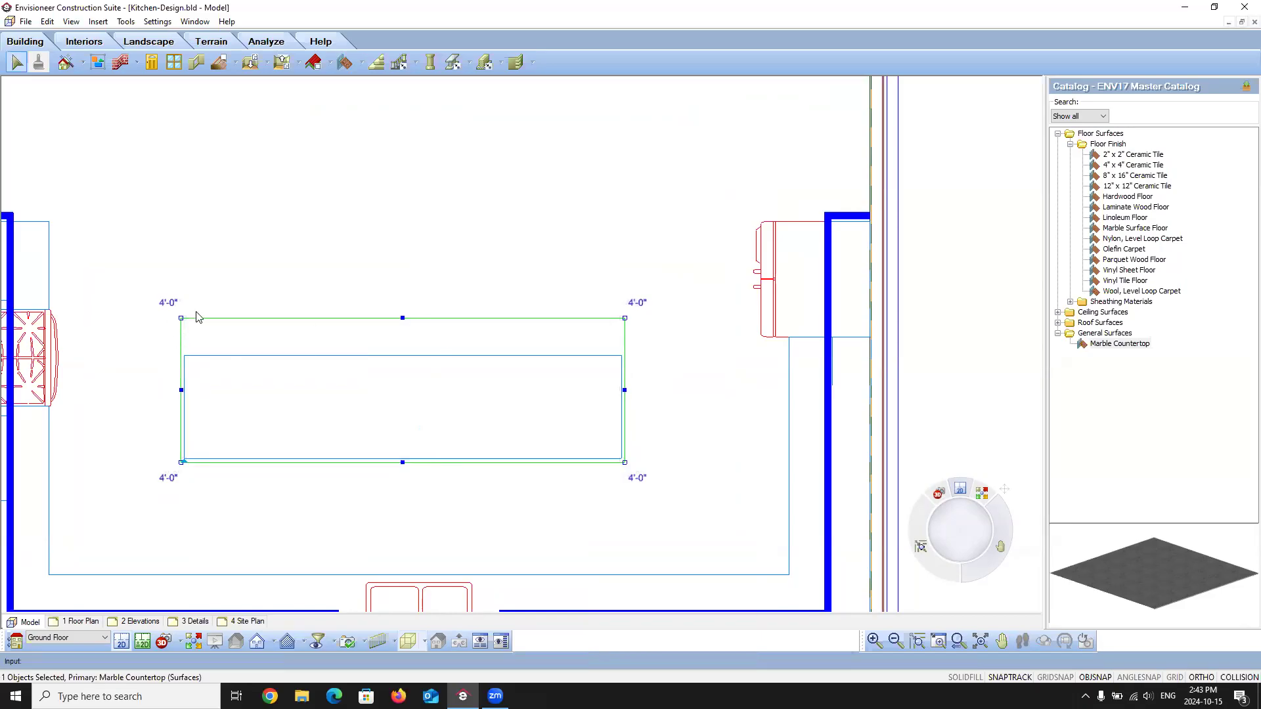
Step: Curve the countertop edge opposite the sink outward into a shallow arc and check it in the Kitchen 3D view
{"action": "right_click", "coordinate": [316, 325]}
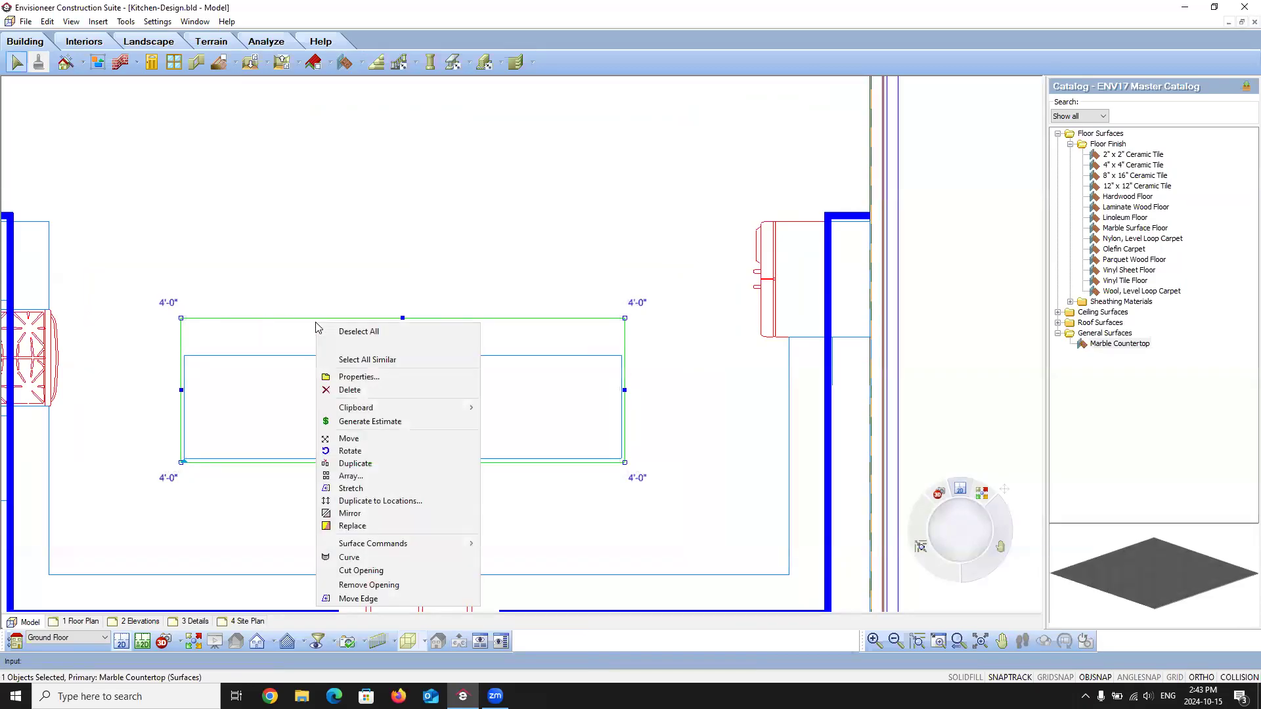
{"action": "left_click", "coordinate": [350, 558]}
{"action": "left_click", "coordinate": [403, 319]}
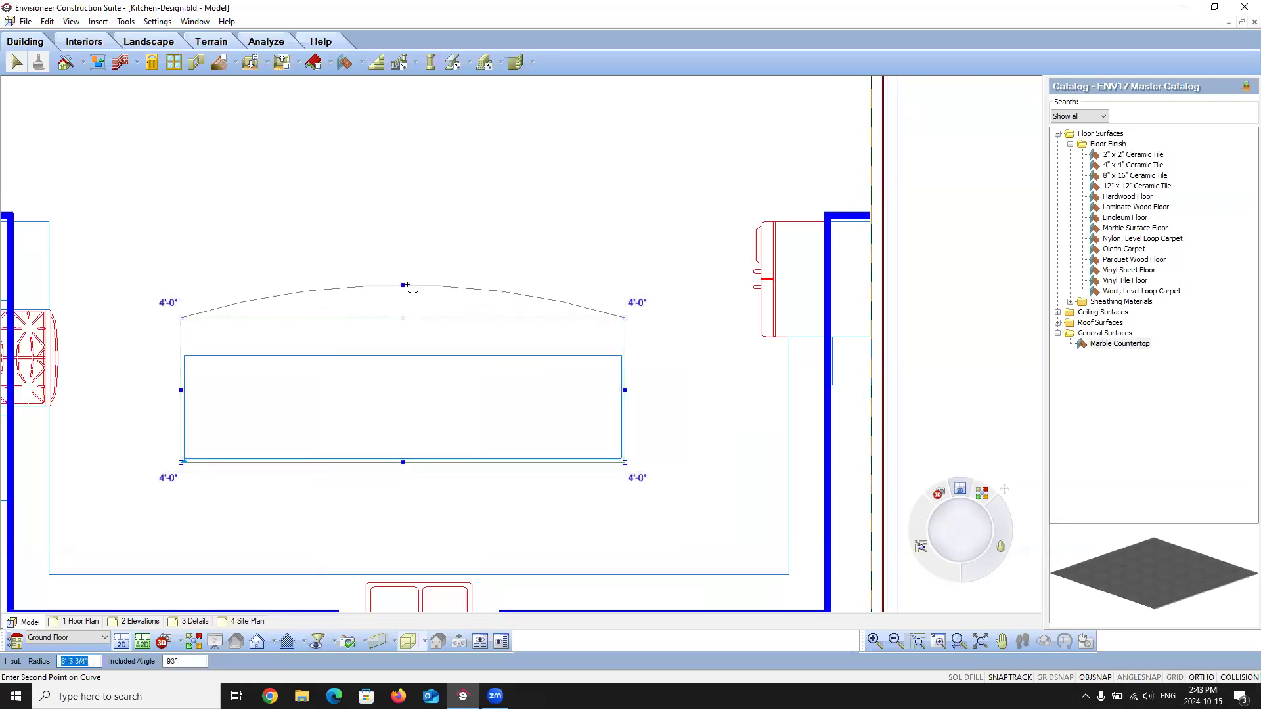
{"action": "left_click", "coordinate": [407, 285]}
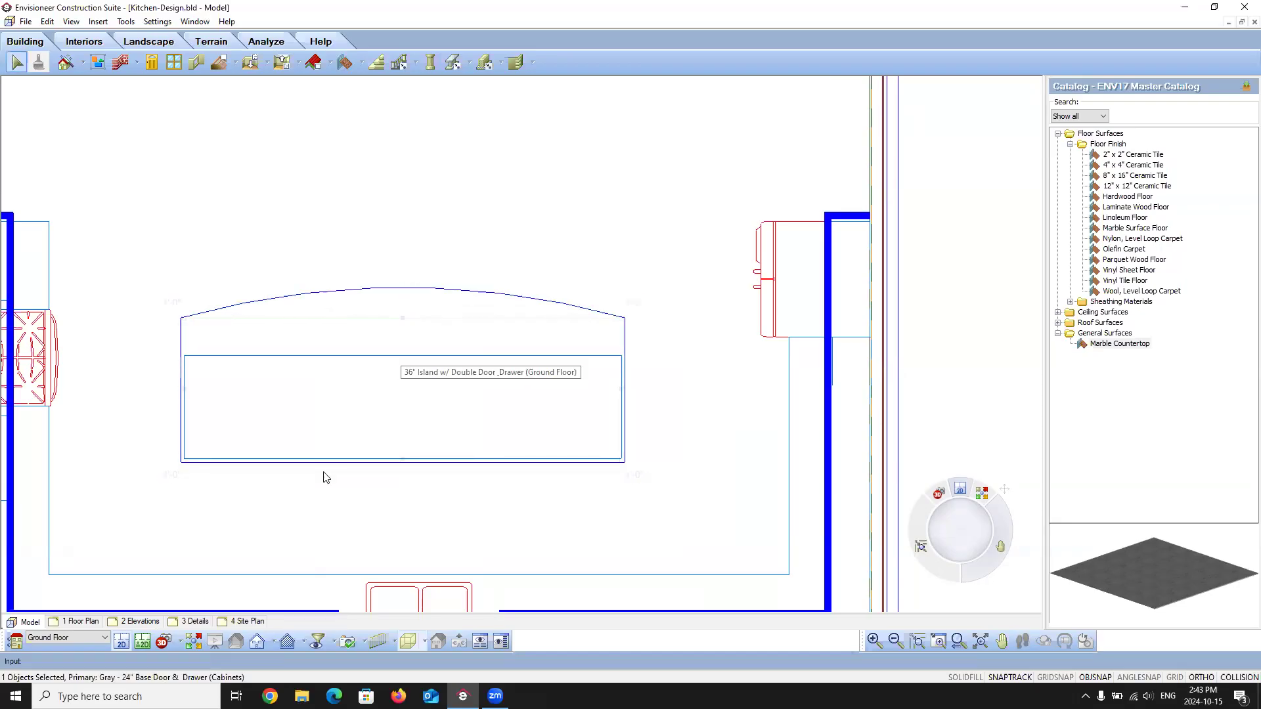
{"action": "left_click", "coordinate": [162, 642]}
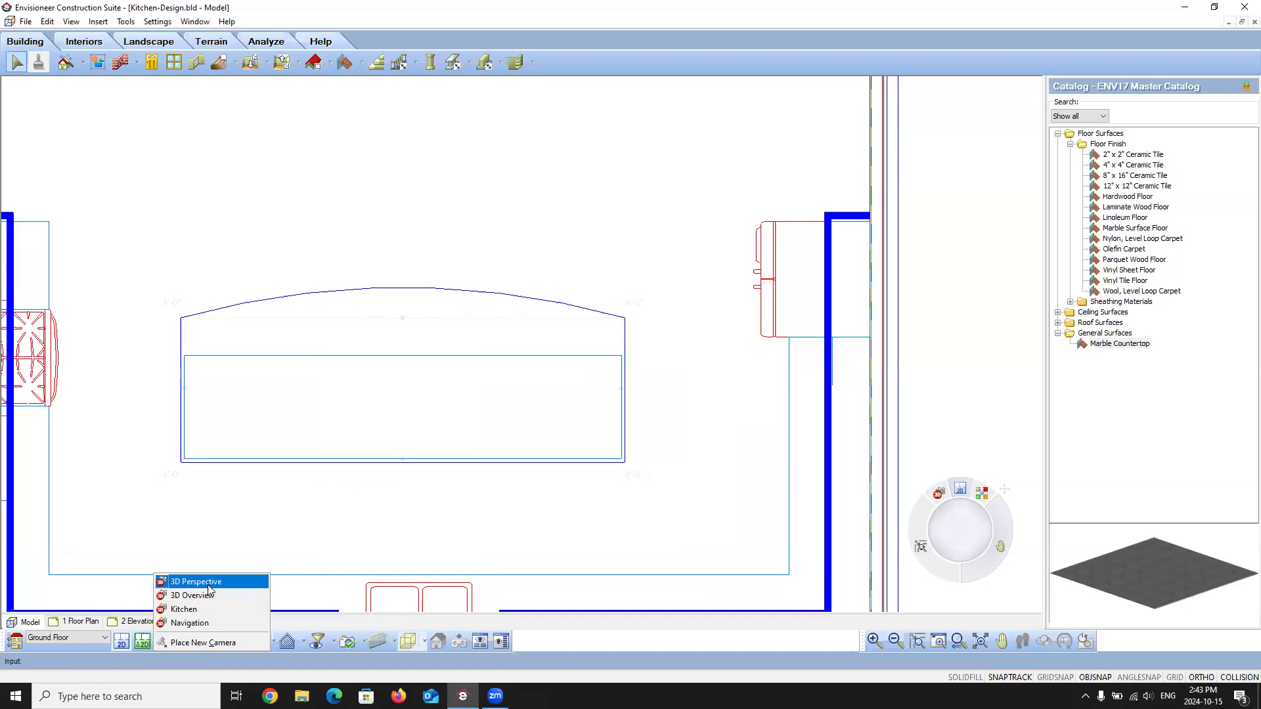
{"action": "left_click", "coordinate": [185, 609]}
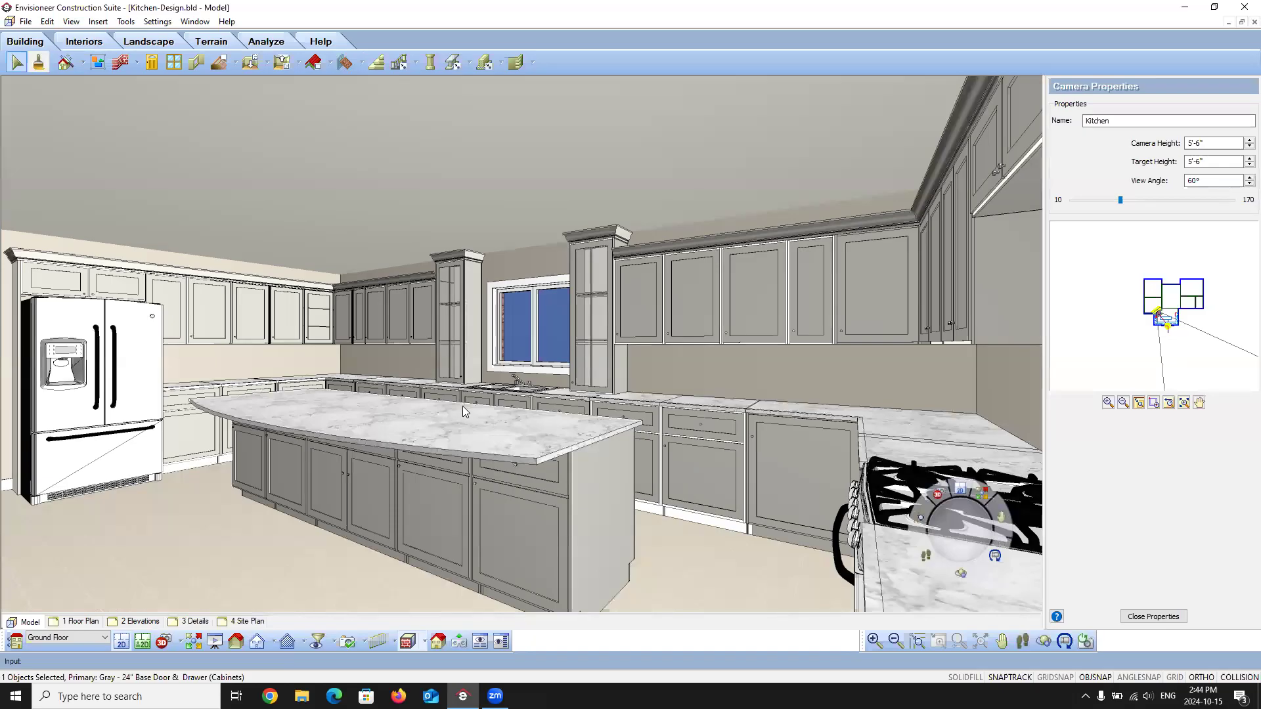
Step: In the 2D plan, pull the countertop's sink-side edge back to the far edge of the island cabinets, leaving only the curved strip
{"action": "left_click", "coordinate": [419, 436]}
{"action": "key", "text": "F2"}
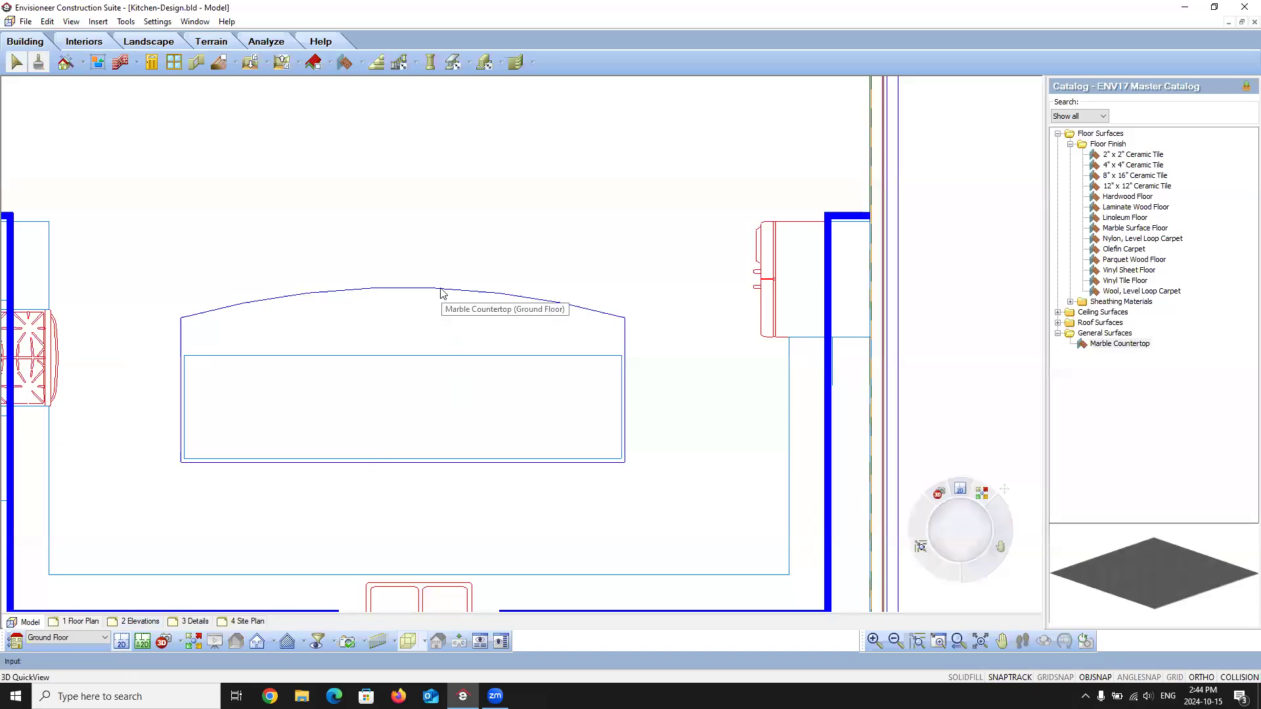
{"action": "left_click_drag", "start_coordinate": [403, 462], "coordinate": [184, 356]}
{"action": "left_click", "coordinate": [450, 155]}
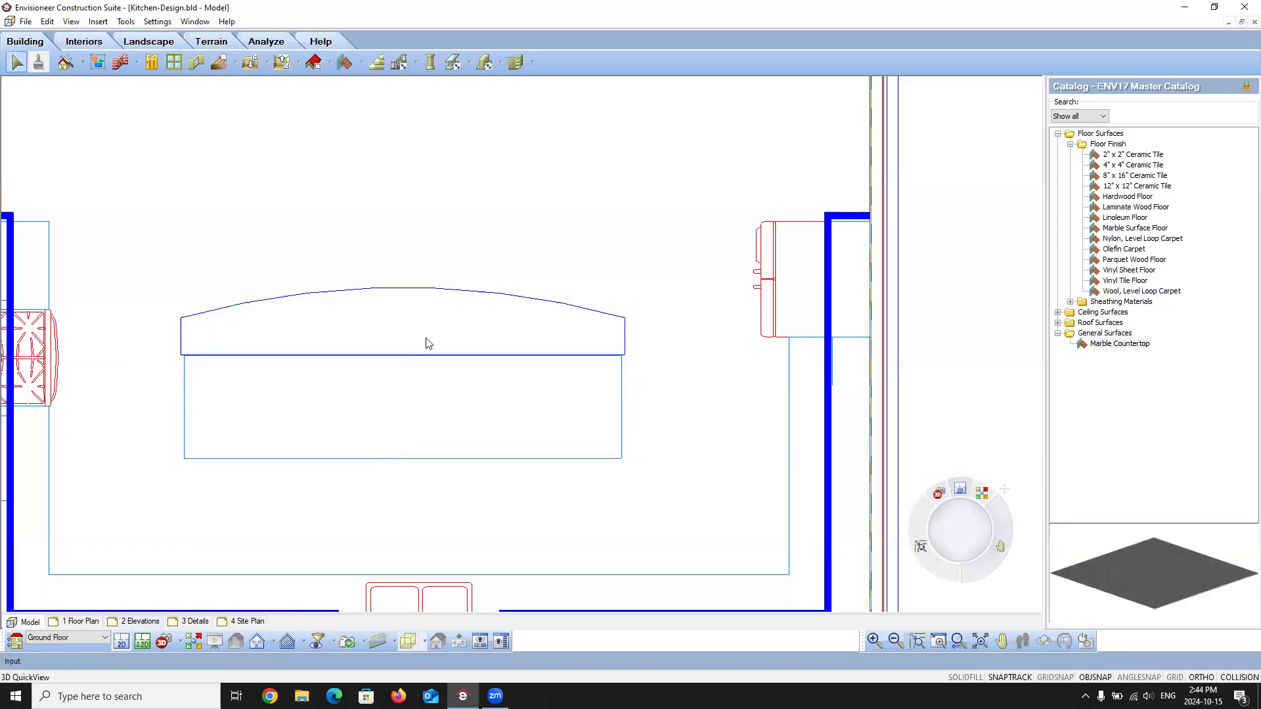
Step: Redefine the curved Marble Countertop surface with its slope value locked, raising it 6" so its corner heights are 4'-6"
{"action": "left_click", "coordinate": [375, 288]}
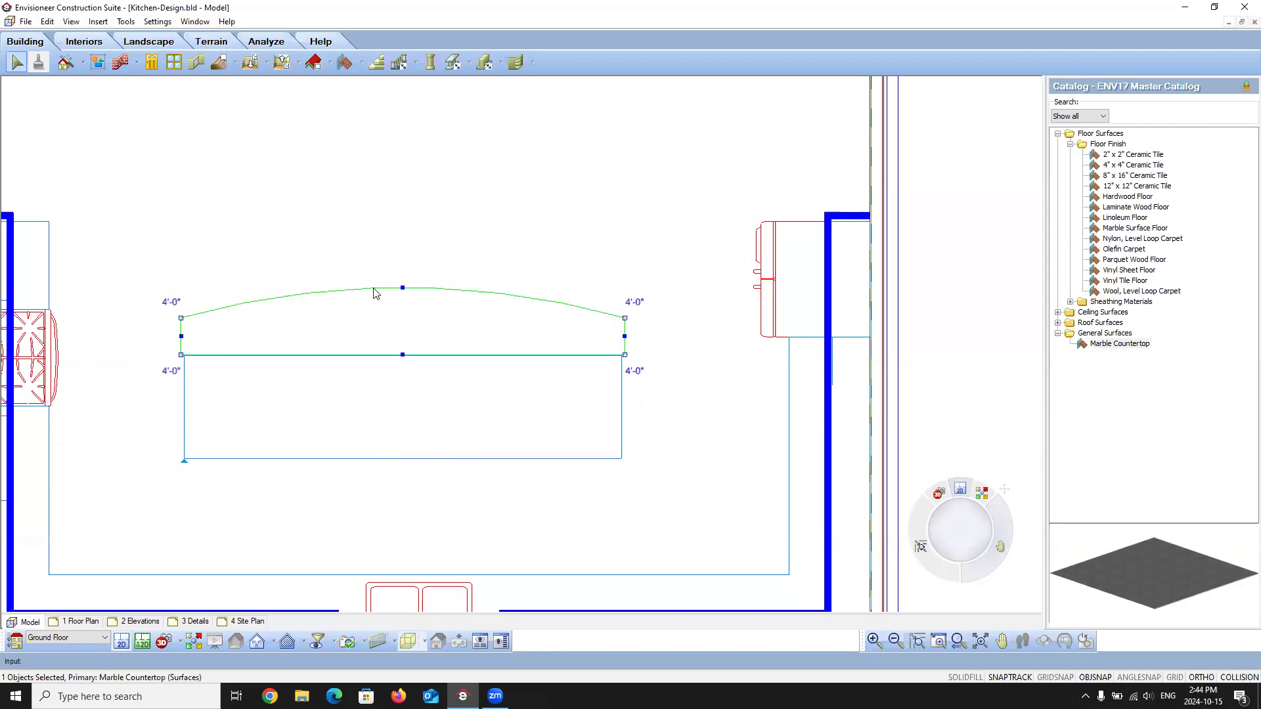
{"action": "right_click", "coordinate": [374, 288]}
{"action": "mouse_move", "coordinate": [423, 511]}
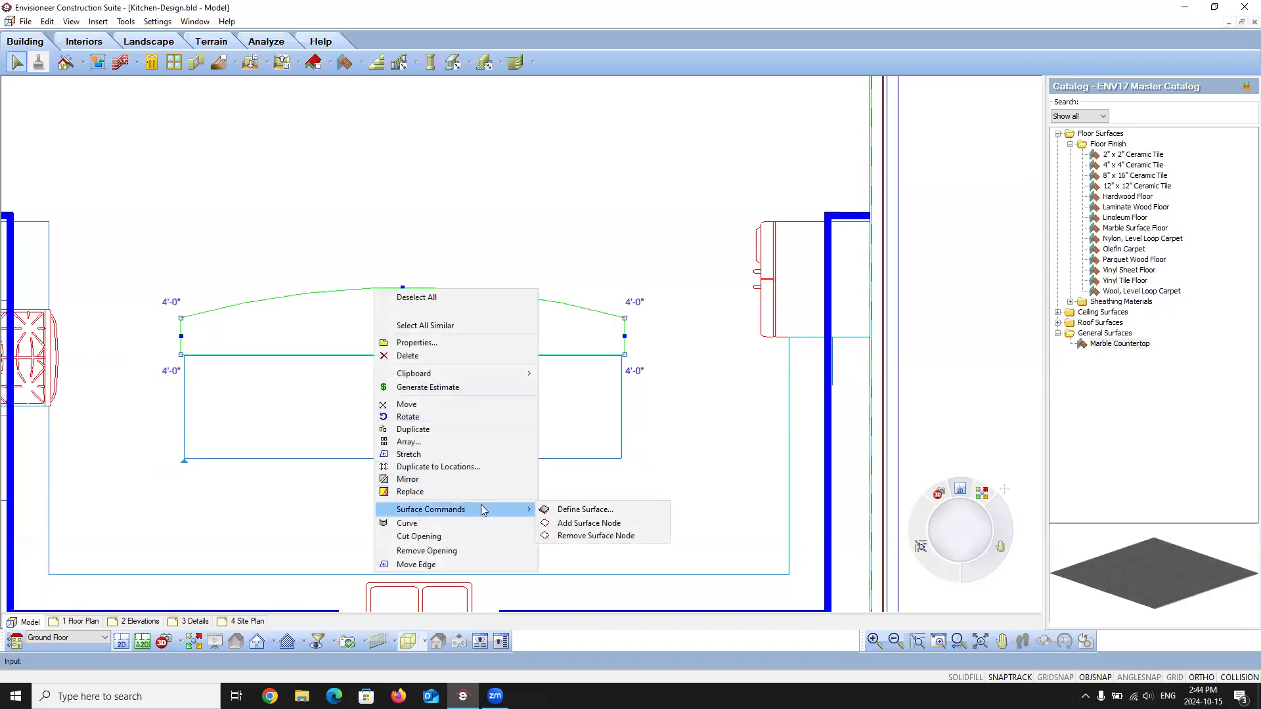
{"action": "left_click", "coordinate": [591, 510]}
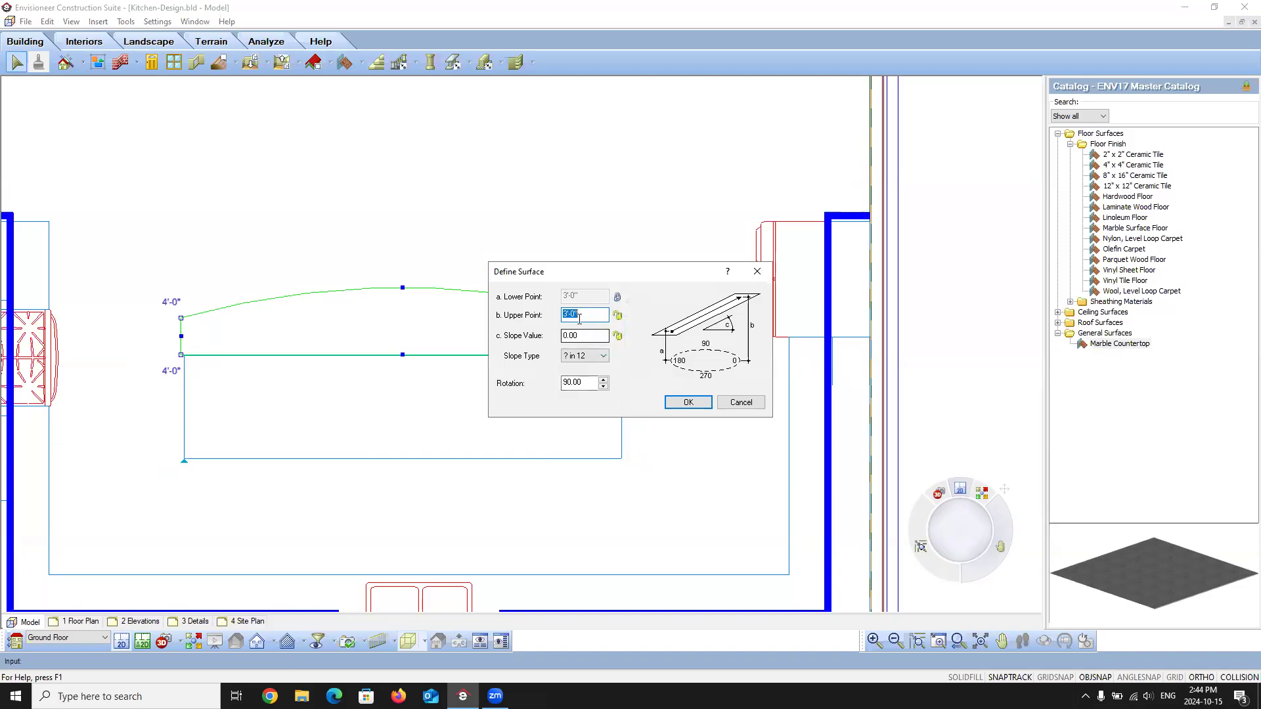
{"action": "left_click", "coordinate": [617, 336]}
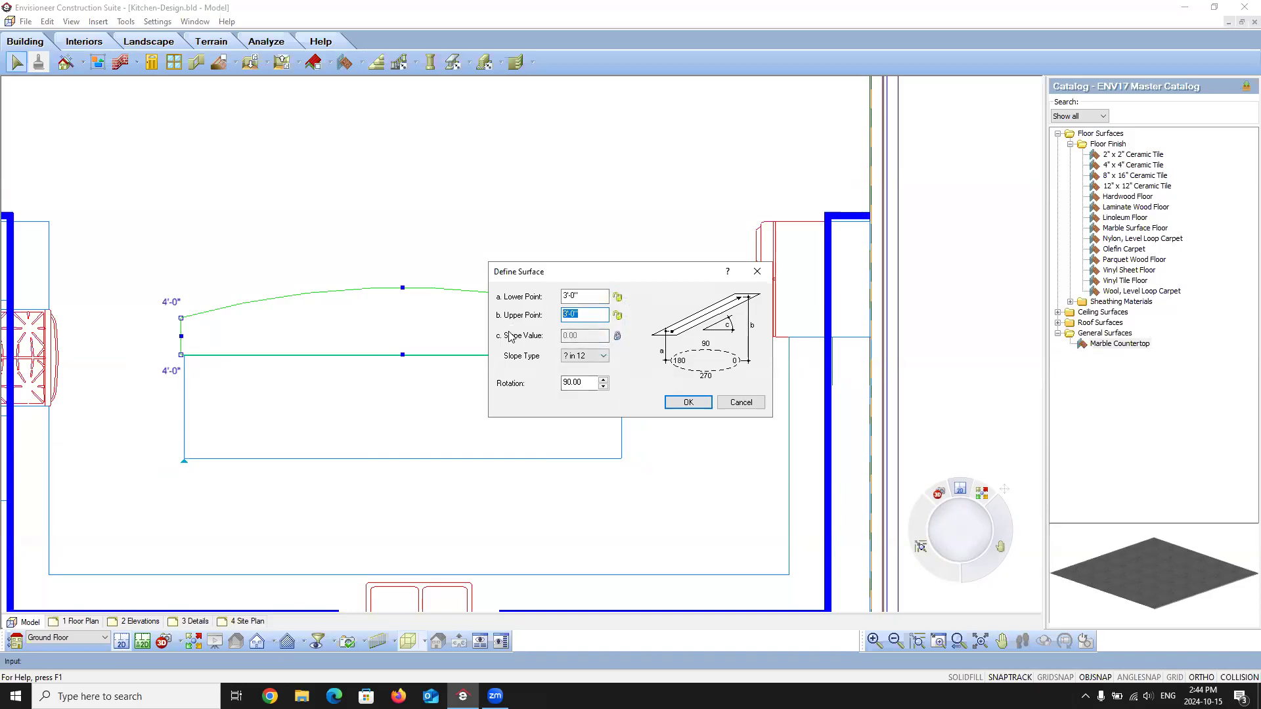
{"action": "type", "text": "4'-6"}
{"action": "left_click", "coordinate": [689, 402]}
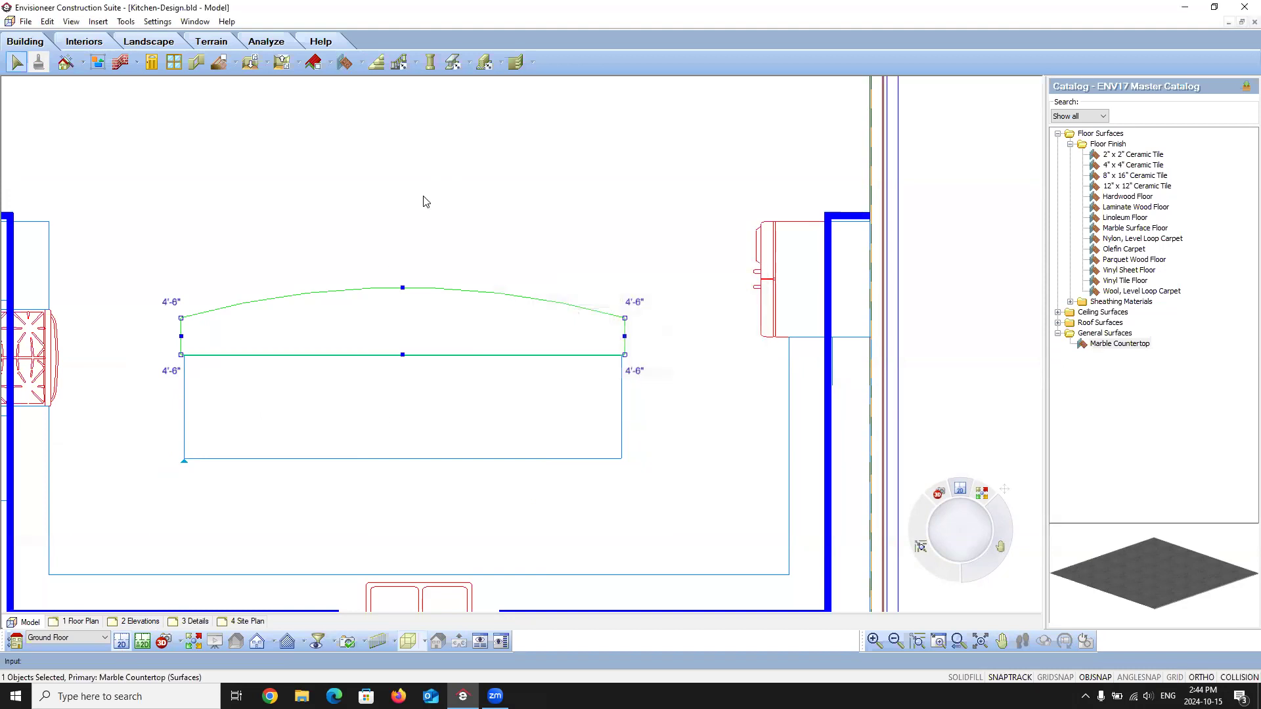
Step: Set the 24" single-door island cabinets to One Side, with Show Counter on and Show Backsplash off
{"action": "left_click", "coordinate": [219, 412]}
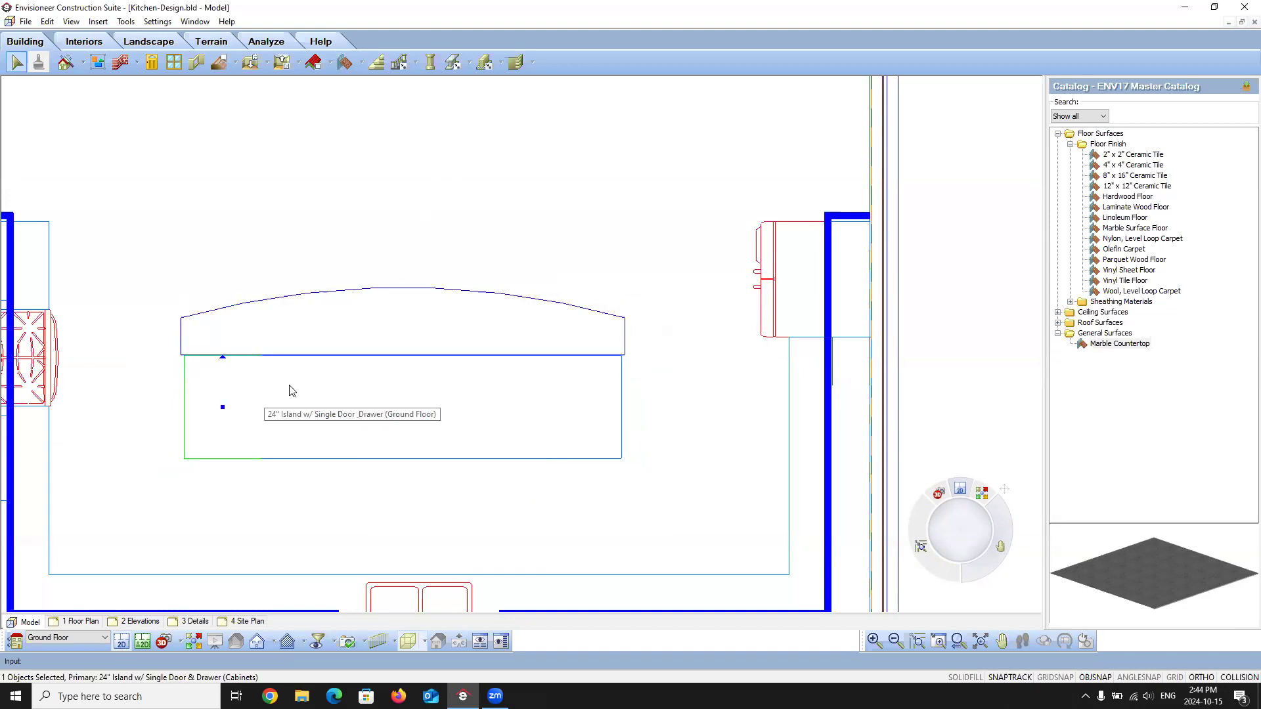
{"action": "left_click", "coordinate": [529, 401], "text": "shift"}
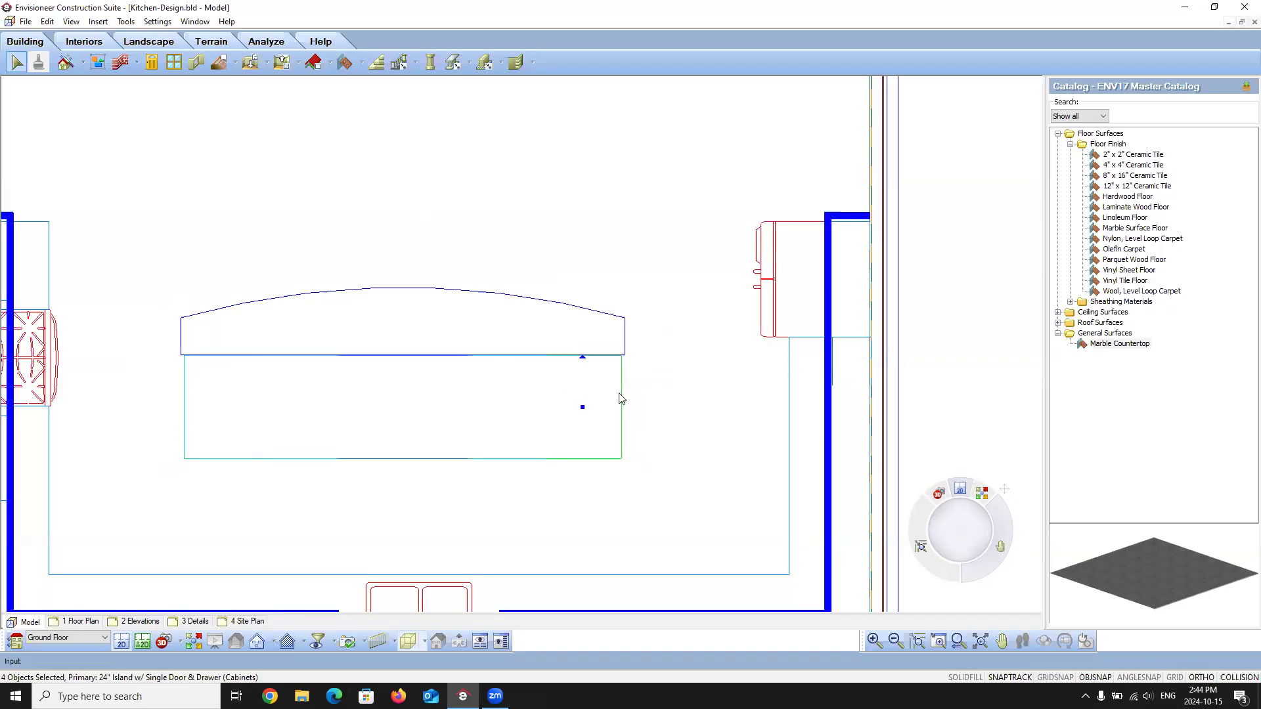
{"action": "right_click", "coordinate": [533, 401]}
{"action": "left_click", "coordinate": [570, 425]}
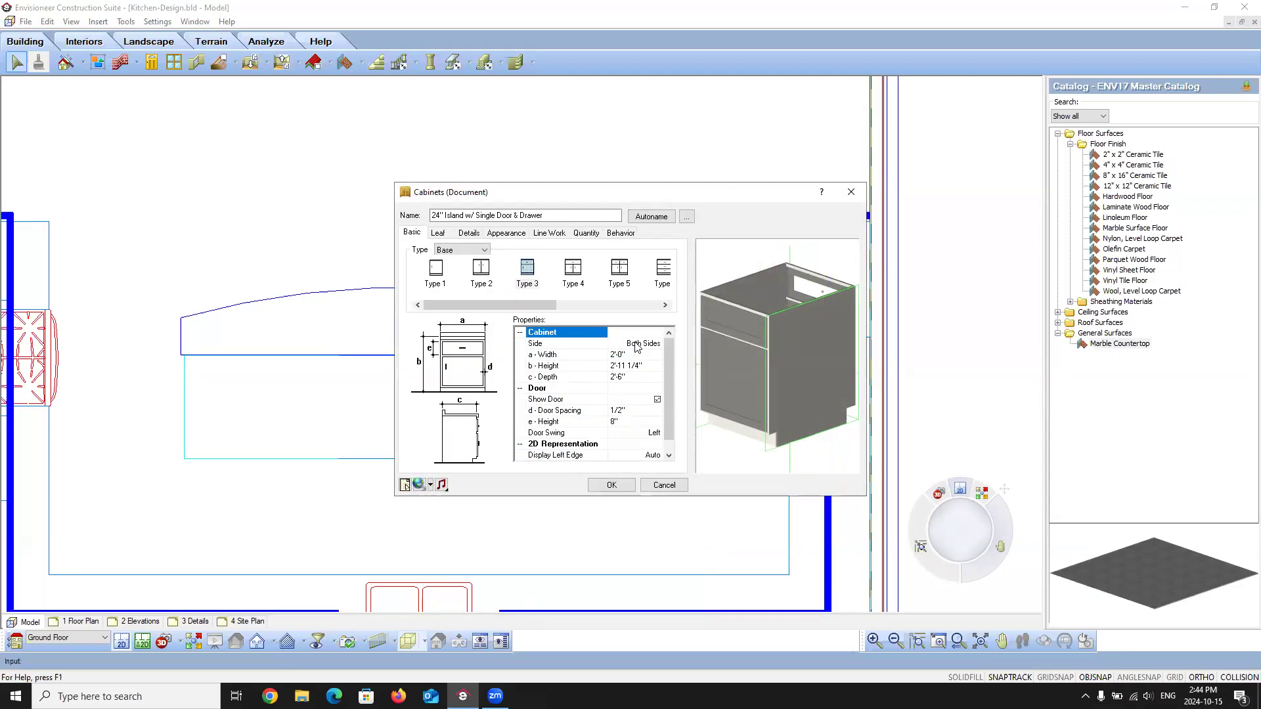
{"action": "left_click", "coordinate": [635, 347]}
{"action": "left_click", "coordinate": [636, 362]}
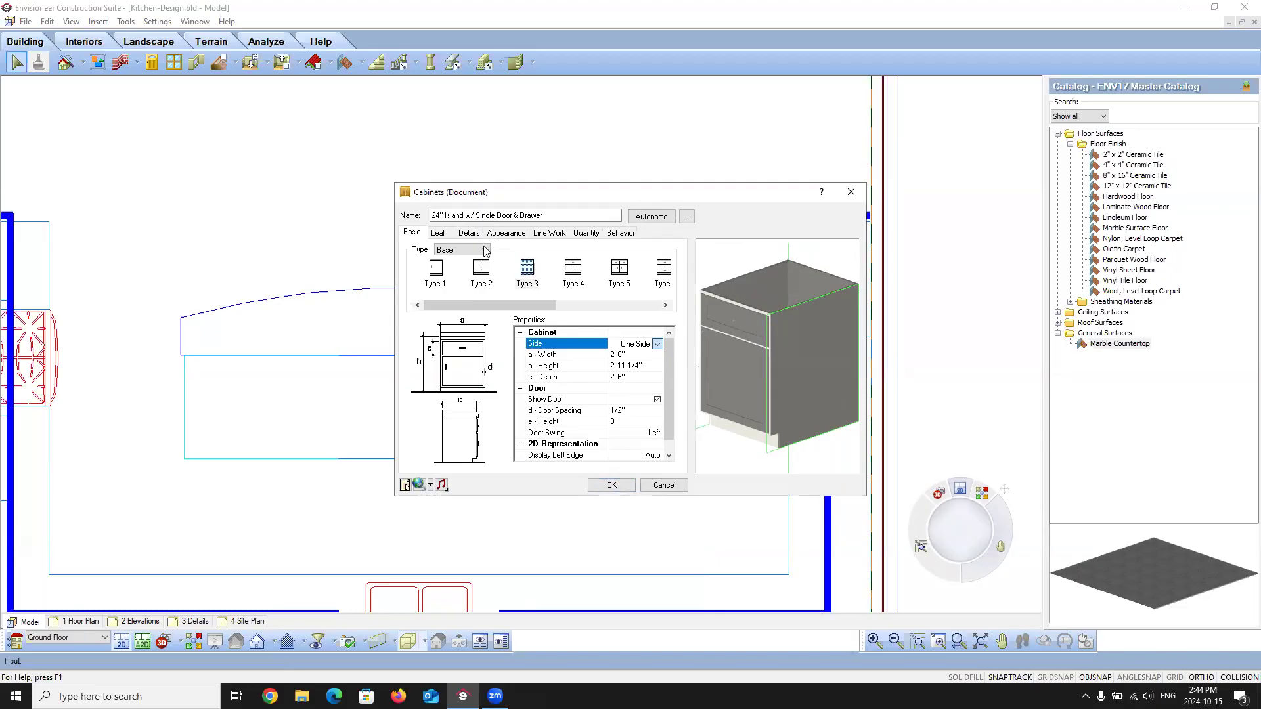
{"action": "left_click", "coordinate": [464, 234]}
{"action": "left_click", "coordinate": [418, 264]}
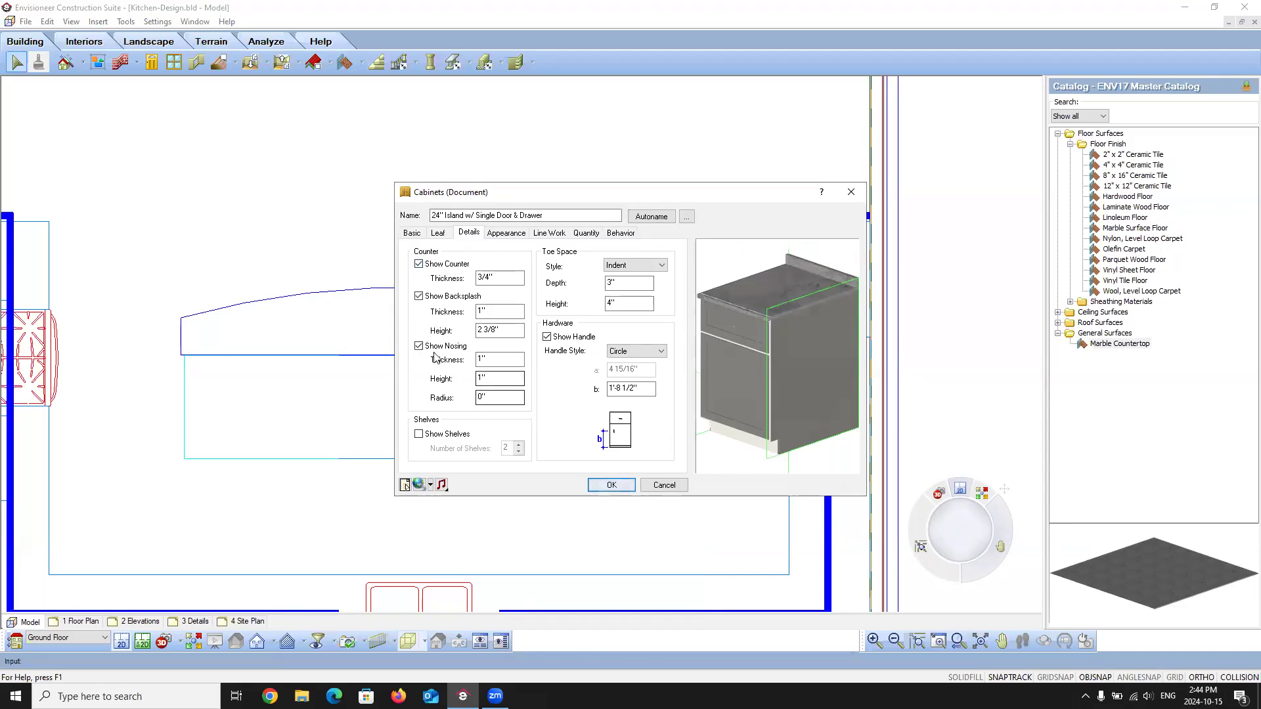
{"action": "left_click", "coordinate": [418, 296]}
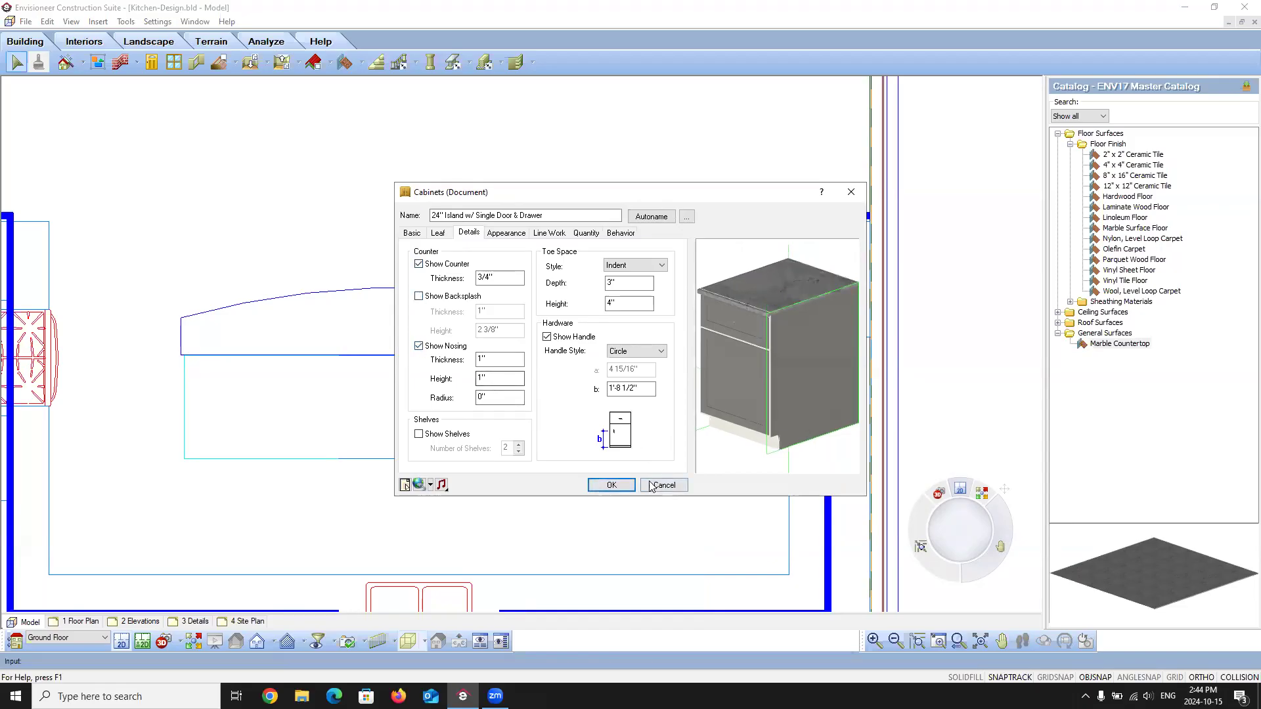
{"action": "left_click", "coordinate": [611, 484]}
Step: Set the middle 36" double-door island cabinet to One Side, turning on its counter and turning off its backsplash
{"action": "right_click", "coordinate": [405, 394]}
{"action": "left_click", "coordinate": [446, 435]}
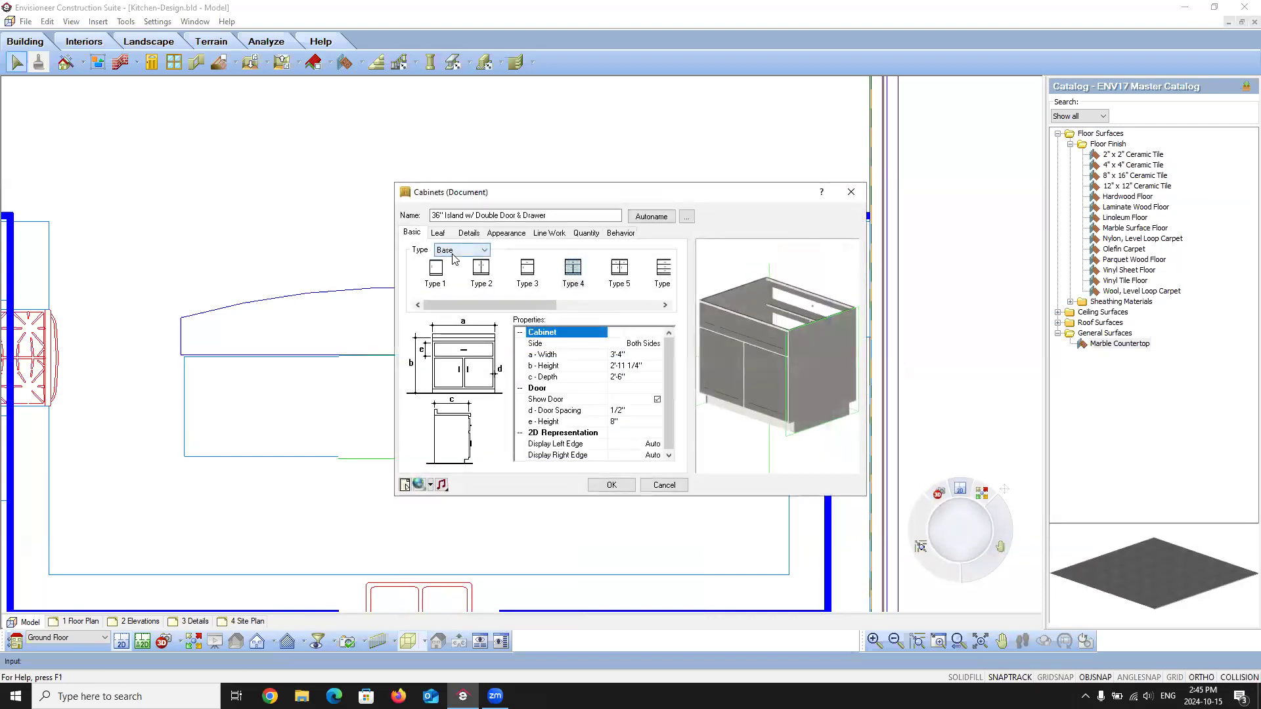
{"action": "double_click", "coordinate": [655, 349]}
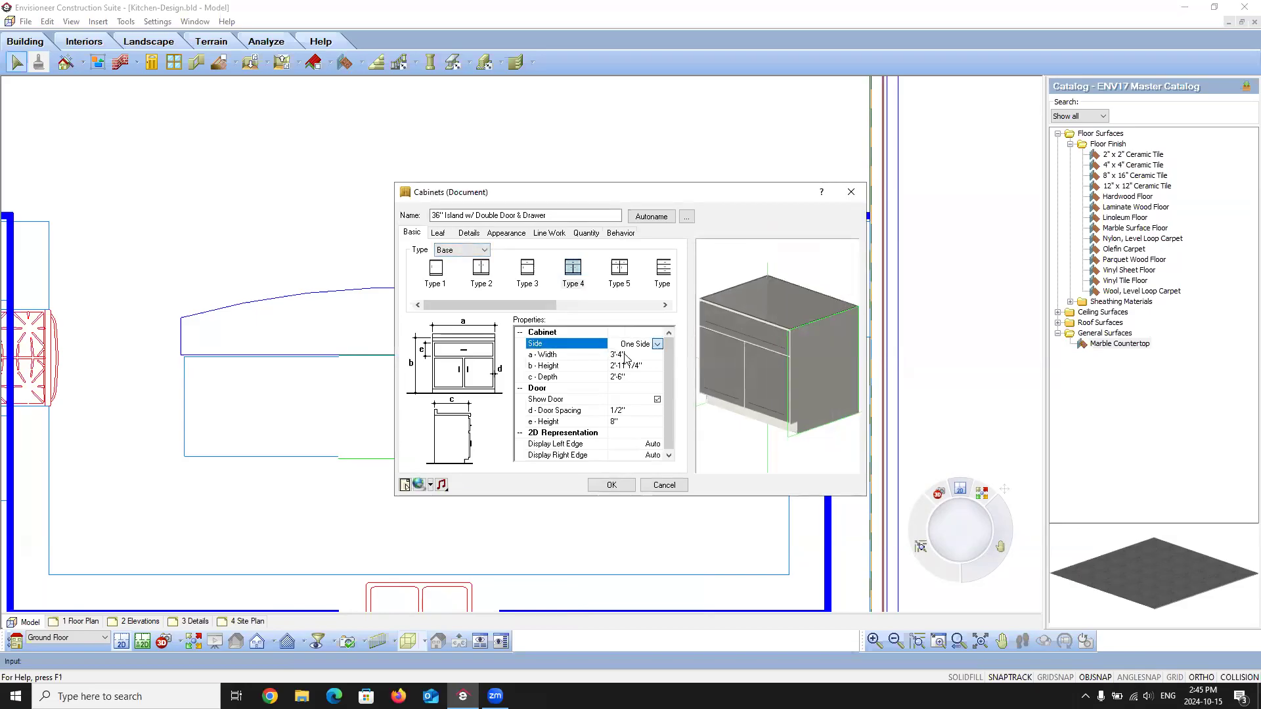
{"action": "left_click", "coordinate": [468, 233]}
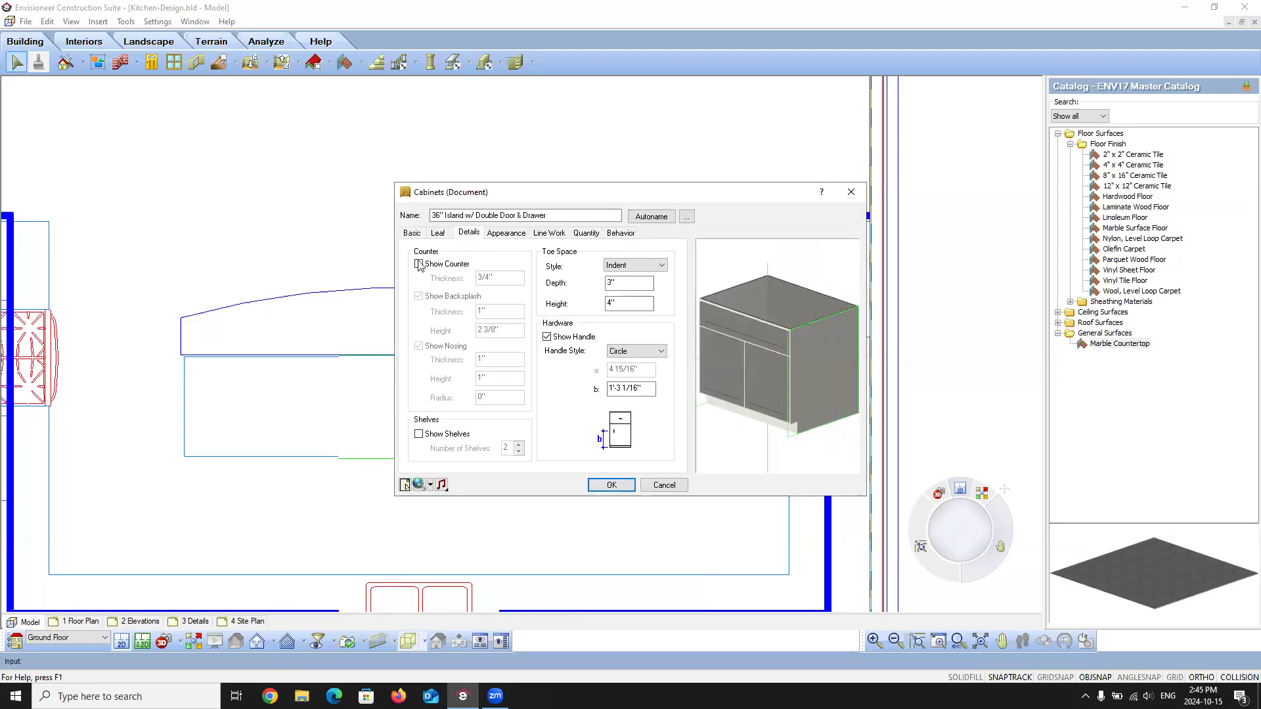
{"action": "left_click", "coordinate": [419, 297]}
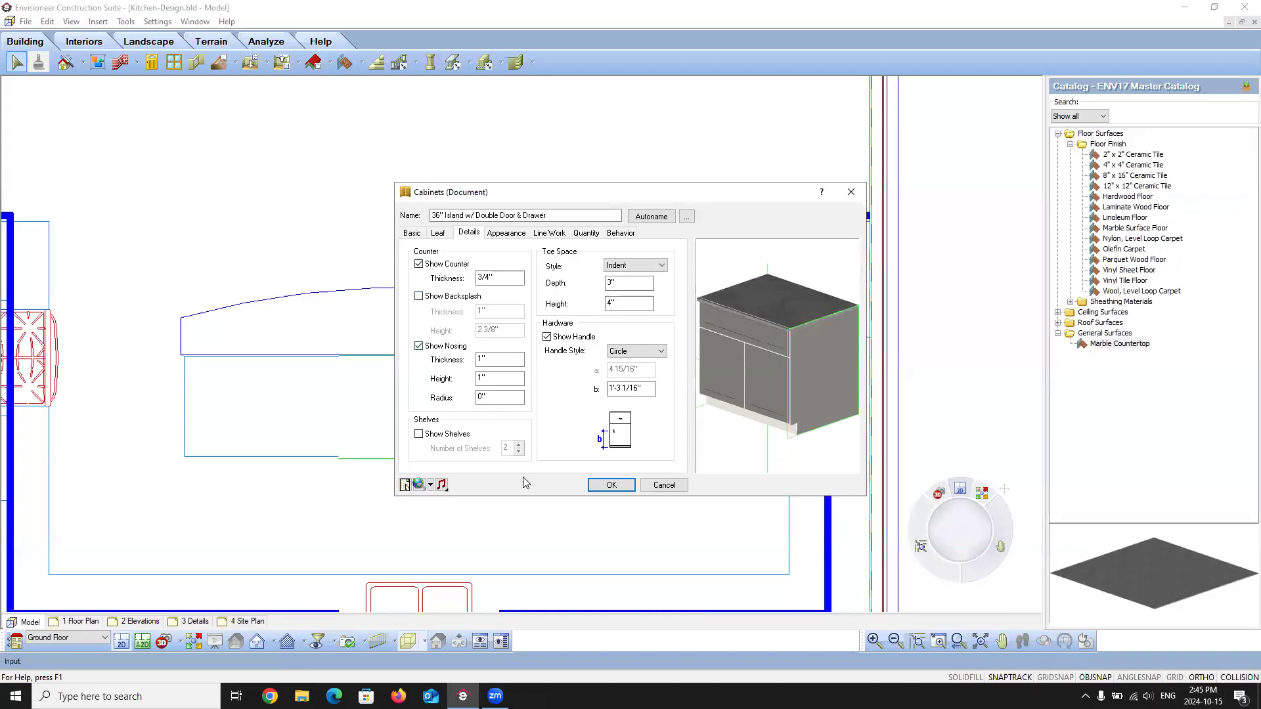
{"action": "left_click", "coordinate": [611, 486]}
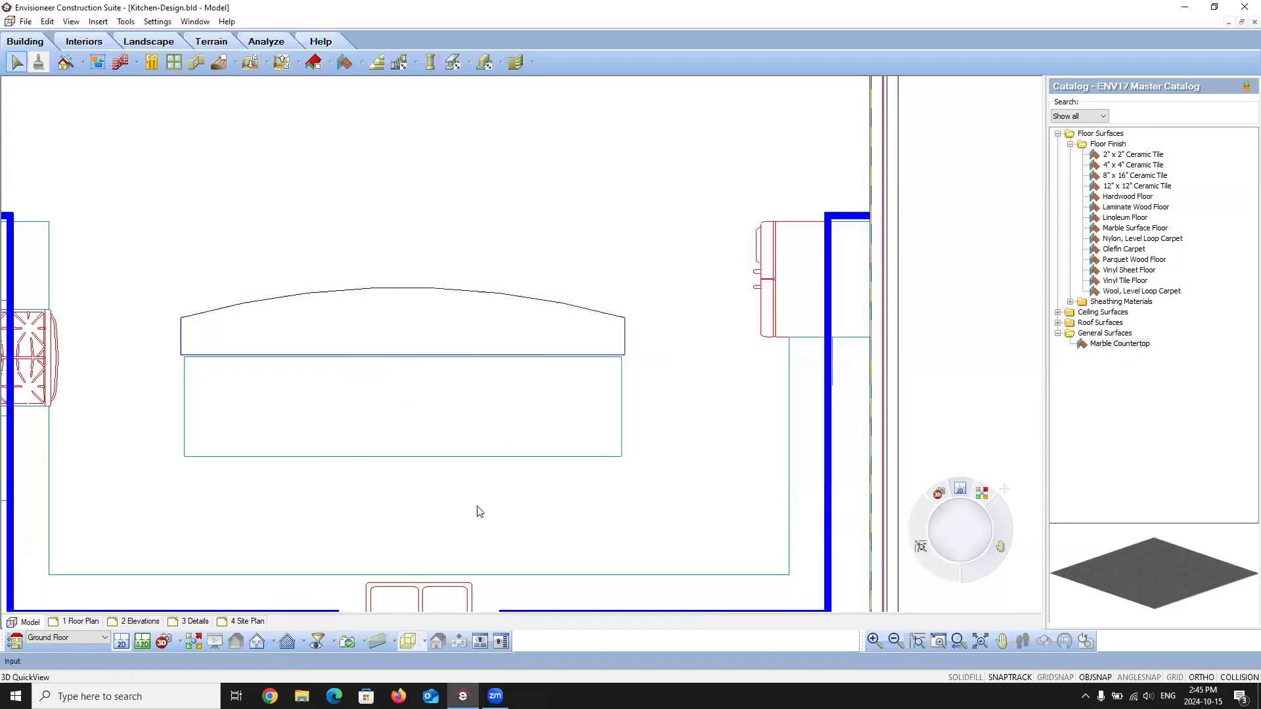
Step: Examine the raised curved countertop against the island in the Kitchen 3D view and select it
{"action": "left_click", "coordinate": [179, 642]}
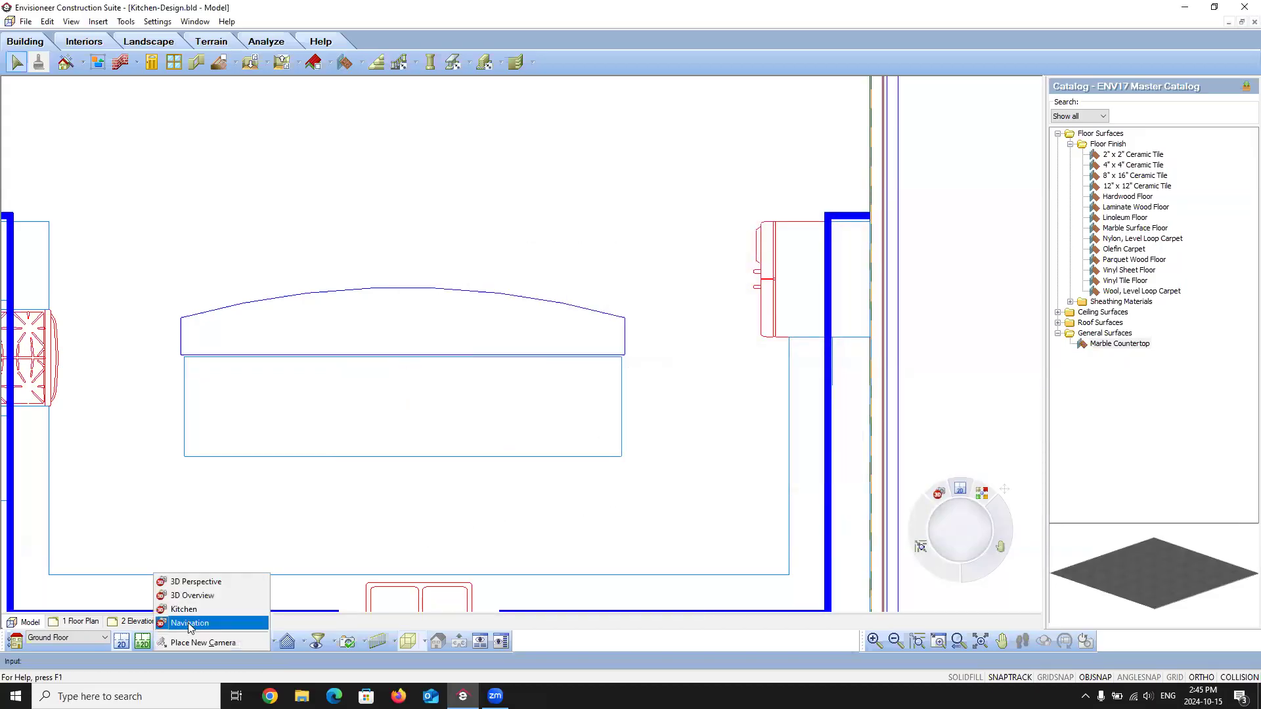
{"action": "left_click", "coordinate": [186, 609]}
{"action": "left_click", "coordinate": [508, 428]}
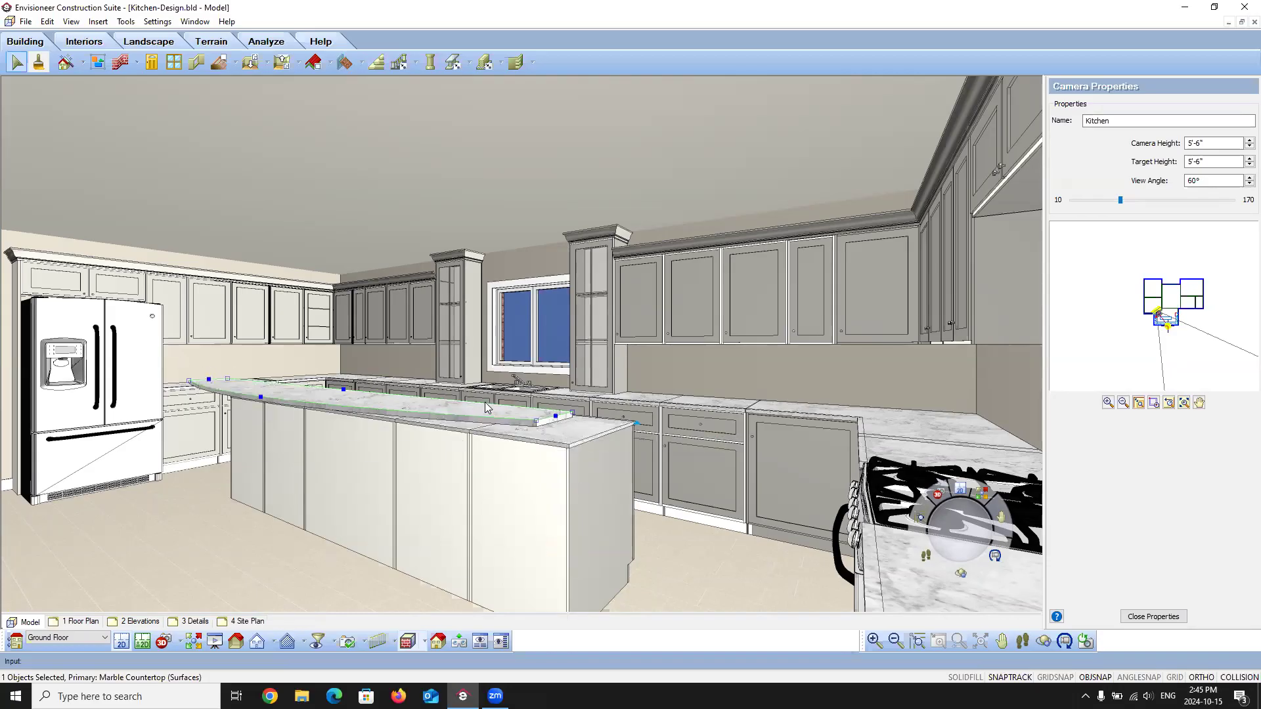
Step: In the 2D plan, draw a 2x4 Interior Wall along the full back edge of the island cabinets, beneath the curved countertop
{"action": "left_click", "coordinate": [126, 642]}
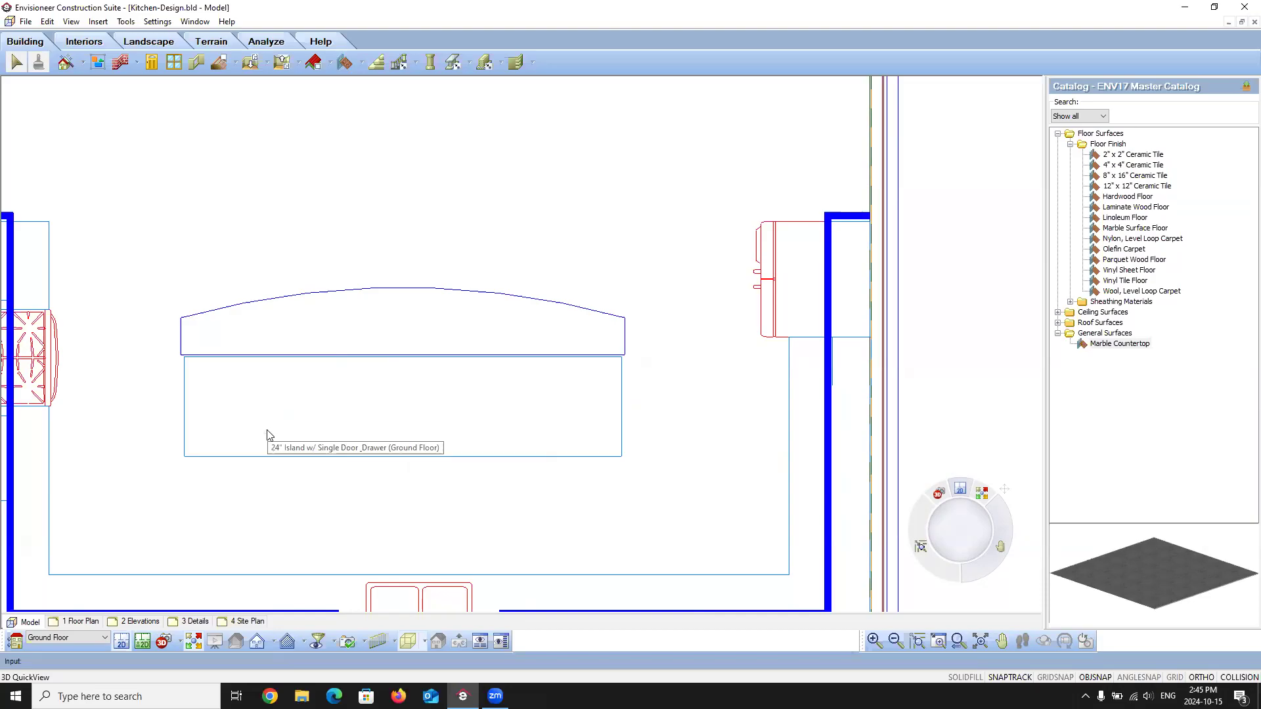
{"action": "left_click", "coordinate": [121, 65]}
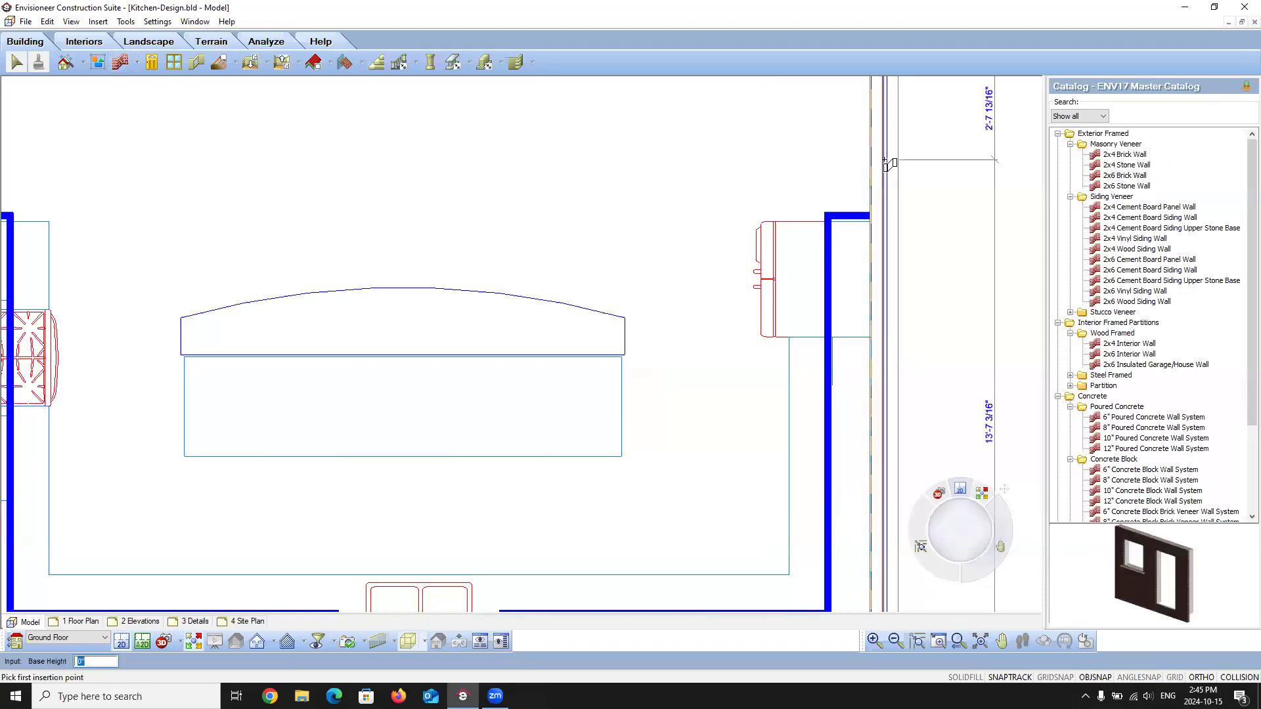
{"action": "left_click", "coordinate": [1116, 345]}
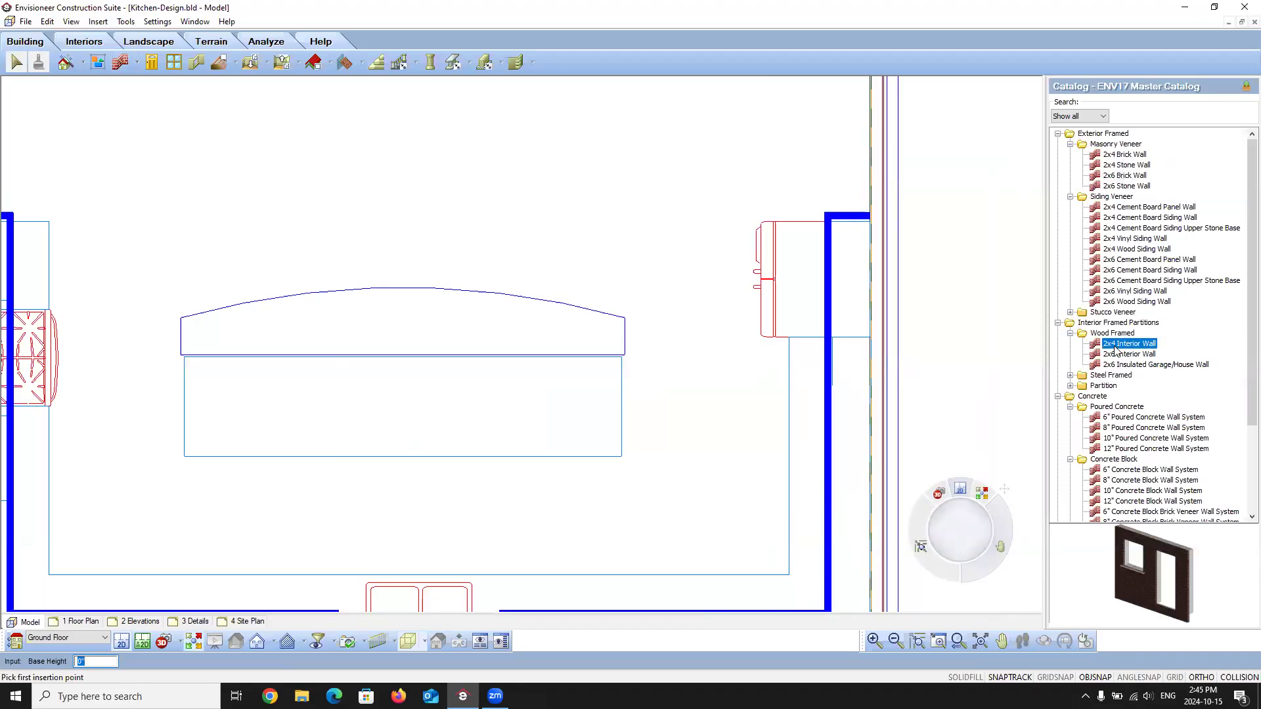
{"action": "scroll", "coordinate": [197, 328], "scroll_direction": "up", "scroll_amount": 5}
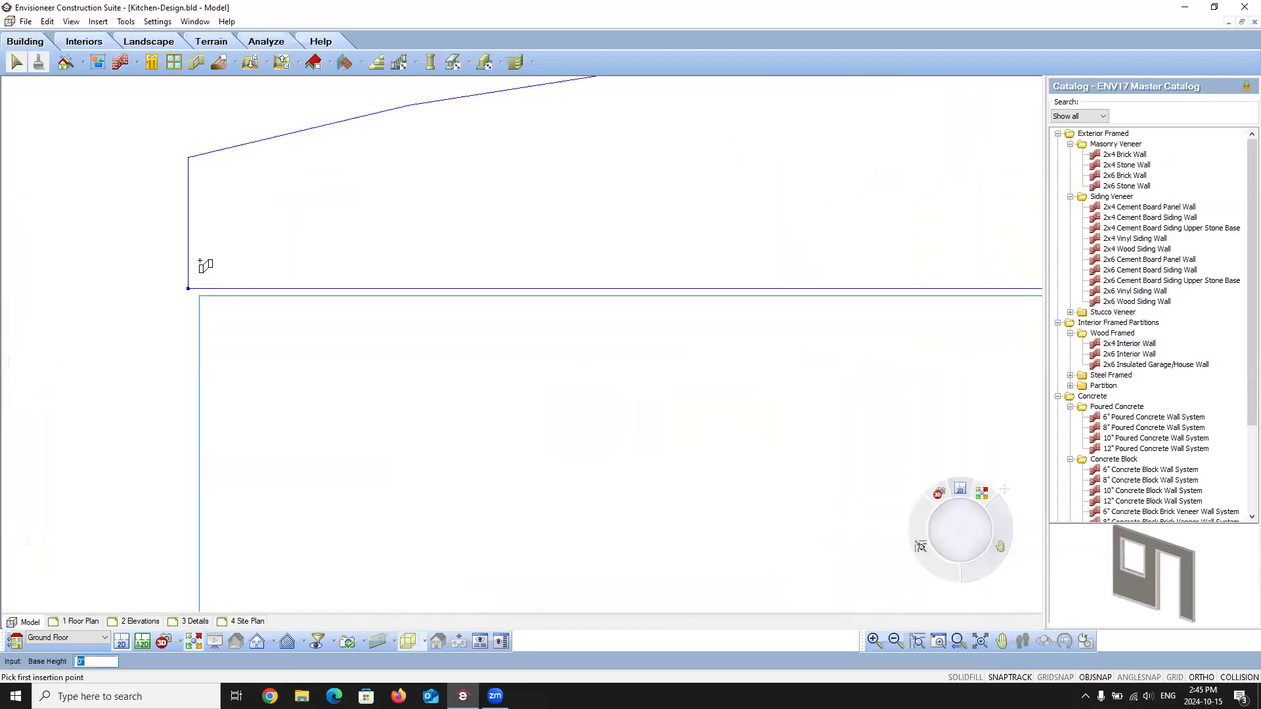
{"action": "left_click", "coordinate": [196, 289]}
{"action": "scroll", "coordinate": [191, 286], "scroll_direction": "down", "scroll_amount": 5}
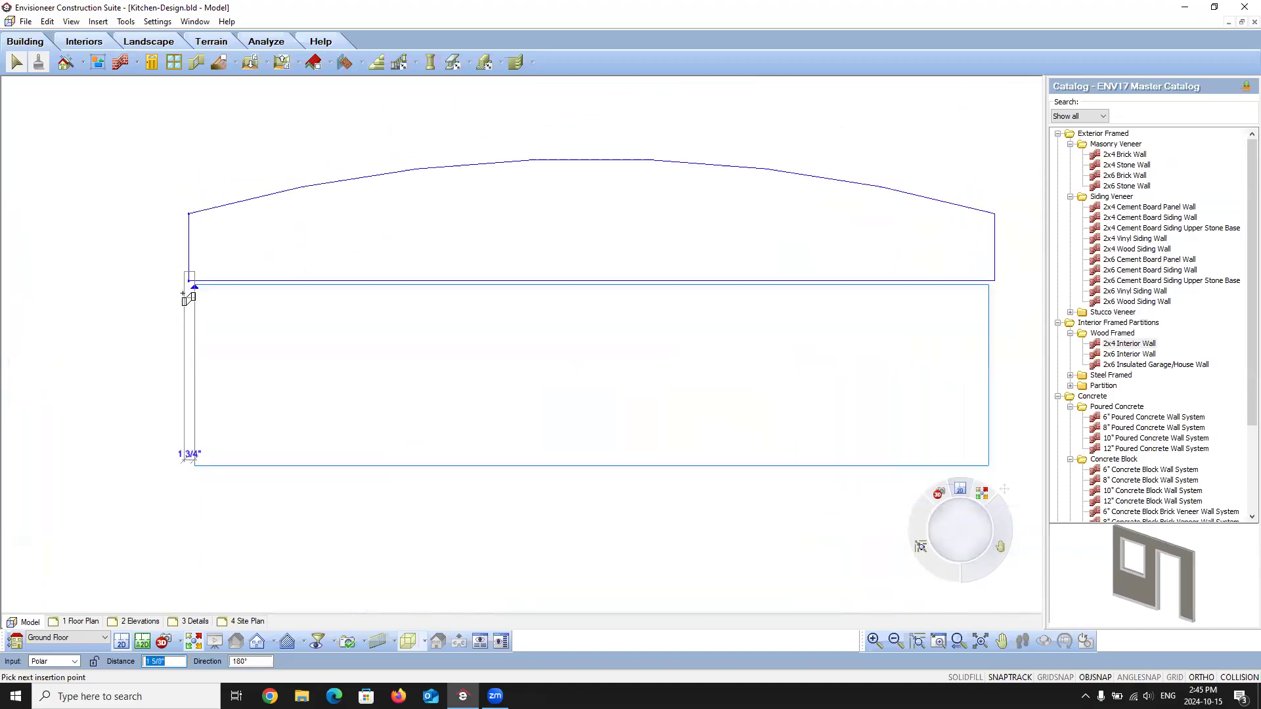
{"action": "scroll", "coordinate": [611, 301], "scroll_direction": "up", "scroll_amount": 2}
{"action": "left_click", "coordinate": [680, 297]}
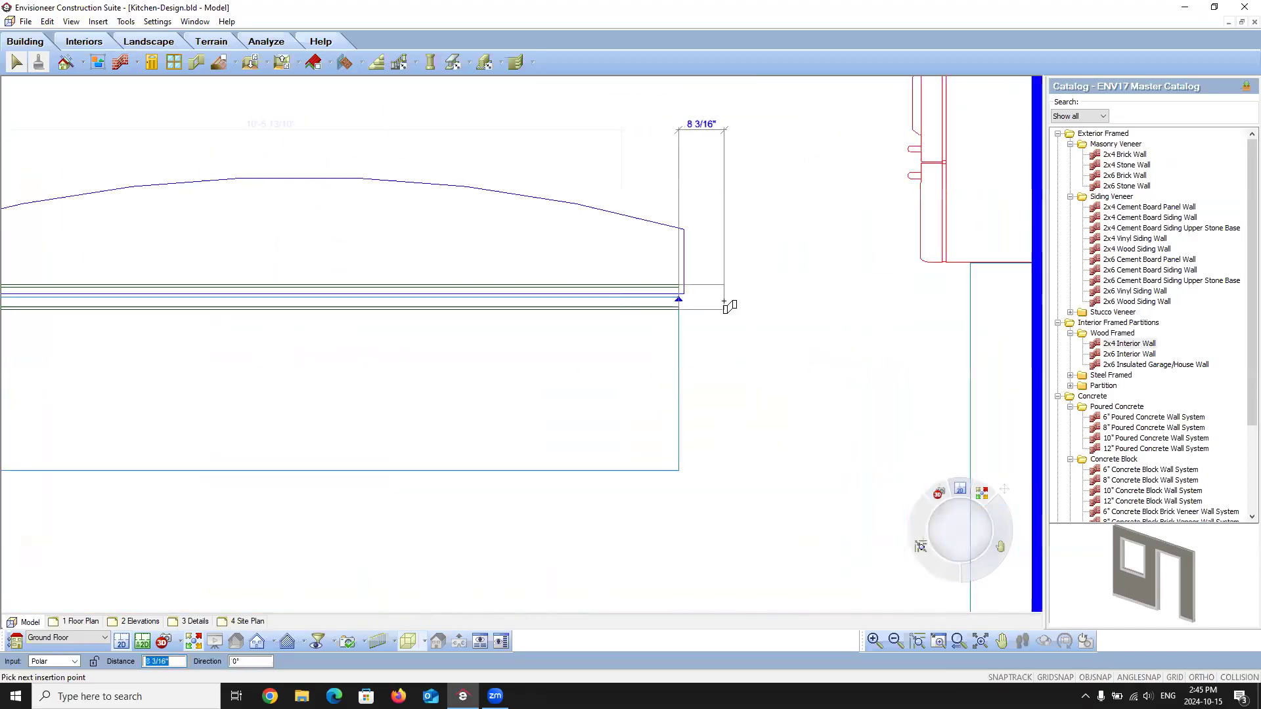
{"action": "right_click", "coordinate": [727, 304]}
{"action": "left_click", "coordinate": [745, 310]}
Step: Move the new 2x4 Interior Wall by its corner so it sits flush against the back of the island cabinets
{"action": "scroll", "coordinate": [680, 292], "scroll_direction": "up", "scroll_amount": 2}
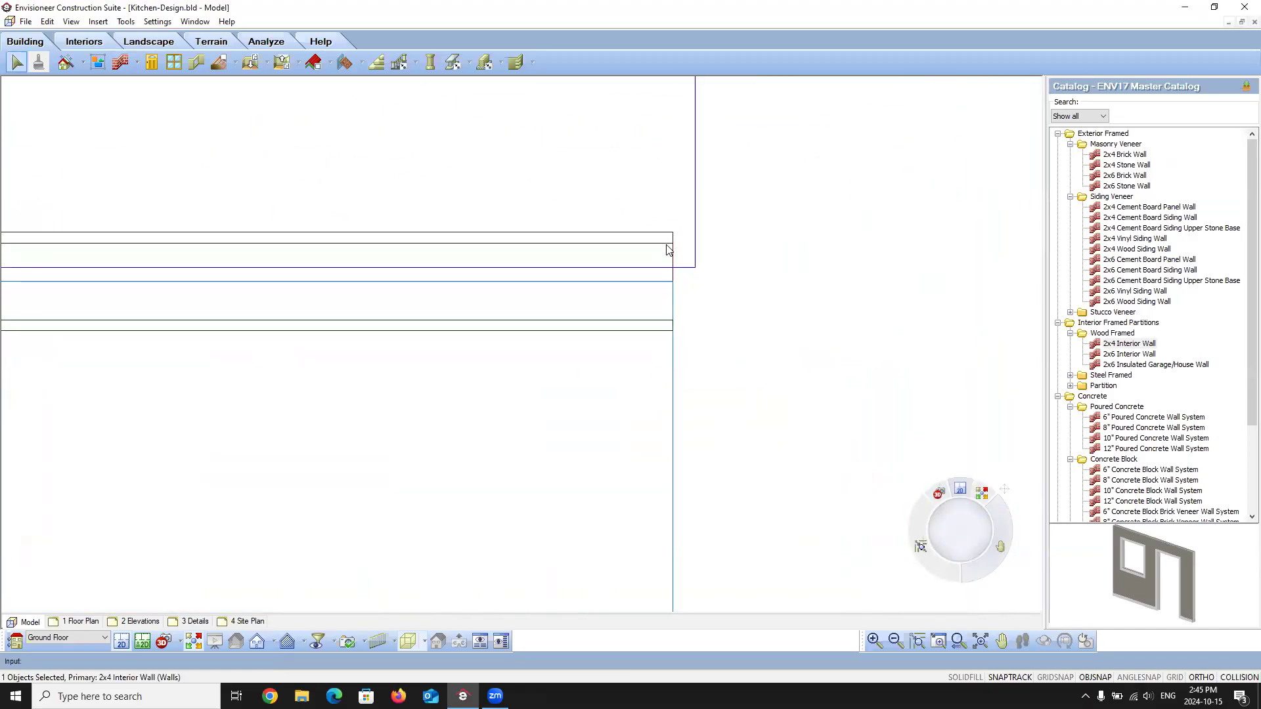
{"action": "right_click", "coordinate": [666, 246]}
{"action": "left_click", "coordinate": [698, 364]}
{"action": "left_click", "coordinate": [673, 332]}
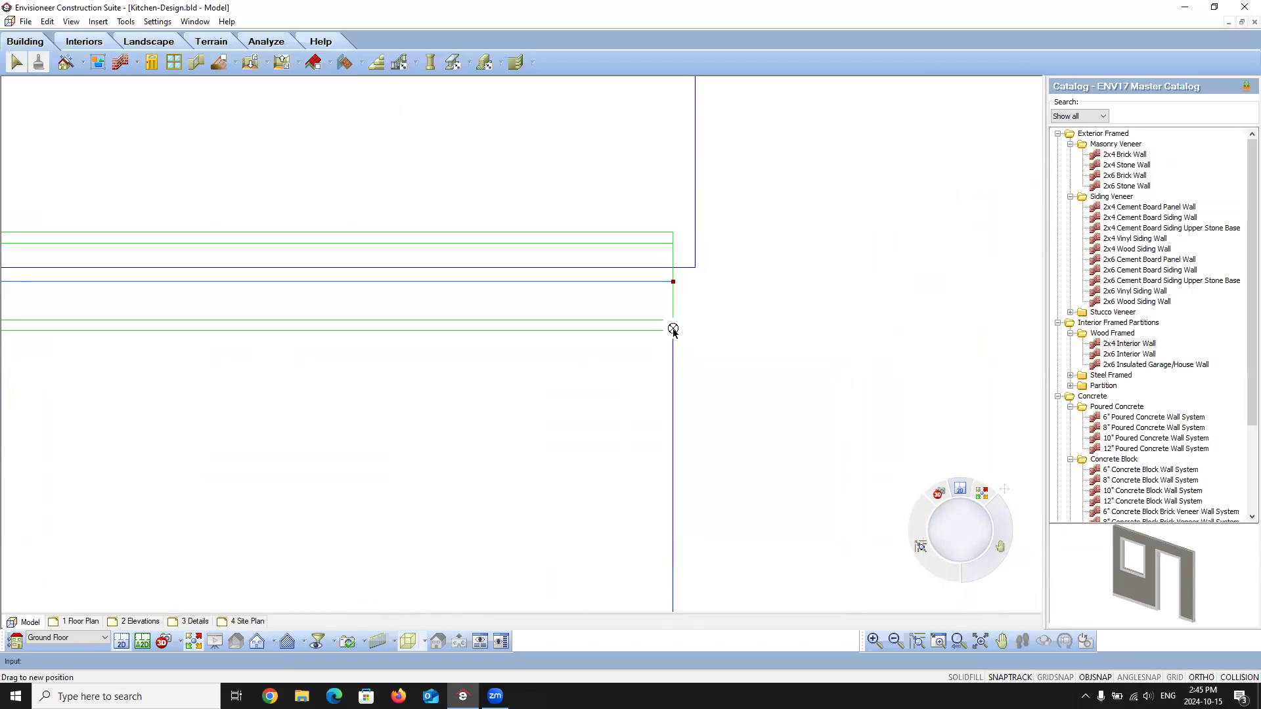
{"action": "left_click", "coordinate": [749, 304]}
{"action": "scroll", "coordinate": [730, 346], "scroll_direction": "down", "scroll_amount": 4}
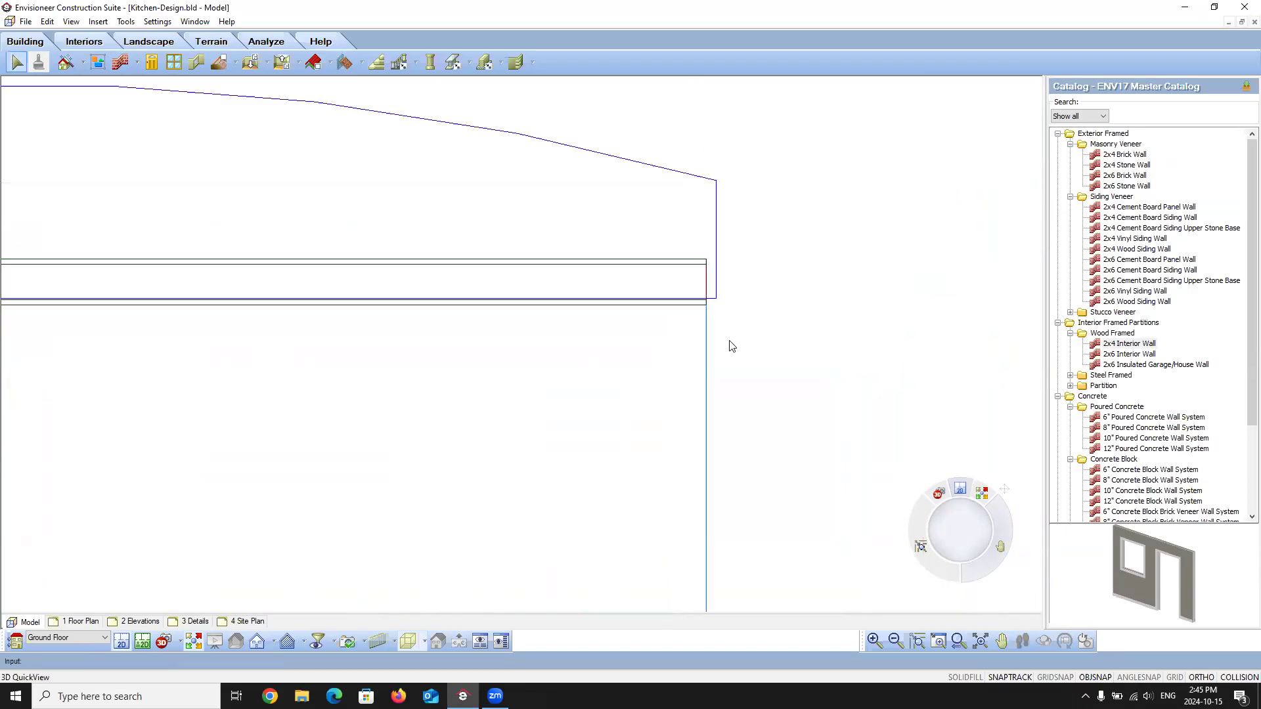
Step: In the Kitchen 3D view, reduce the island's 2x4 Interior Wall height so it ends beneath the raised marble countertop
{"action": "left_click", "coordinate": [163, 642]}
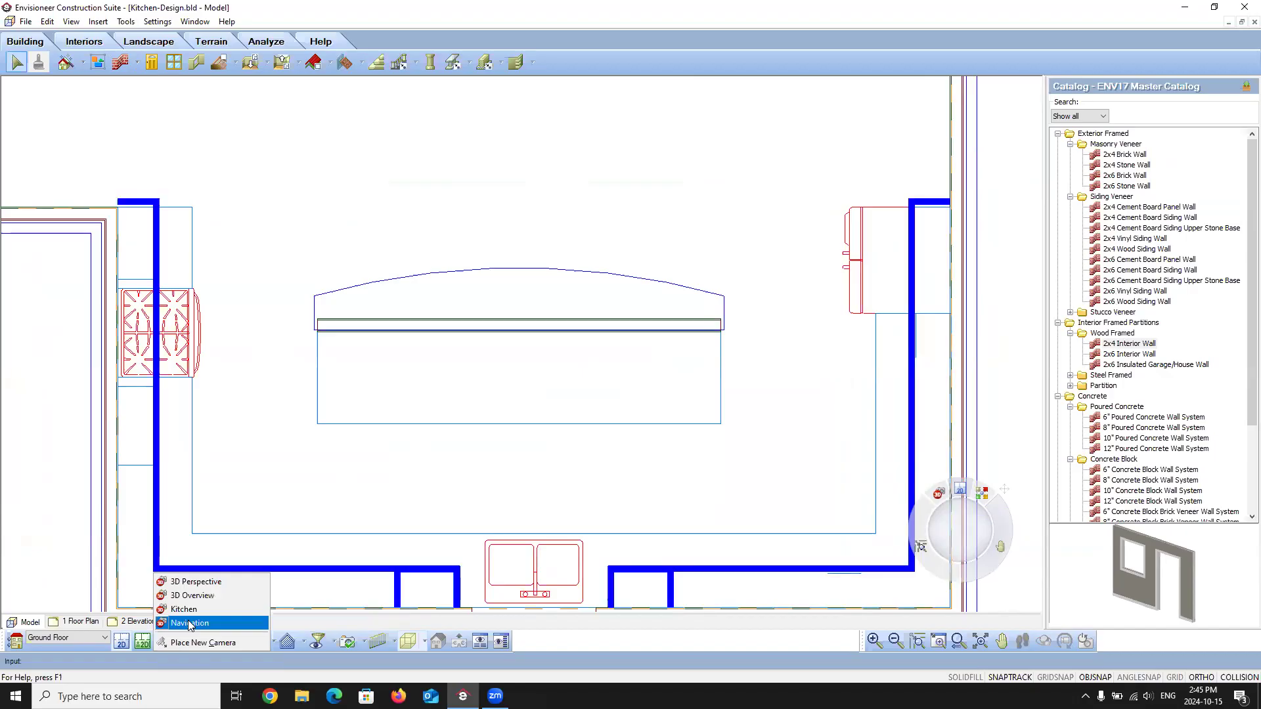
{"action": "left_click", "coordinate": [184, 610]}
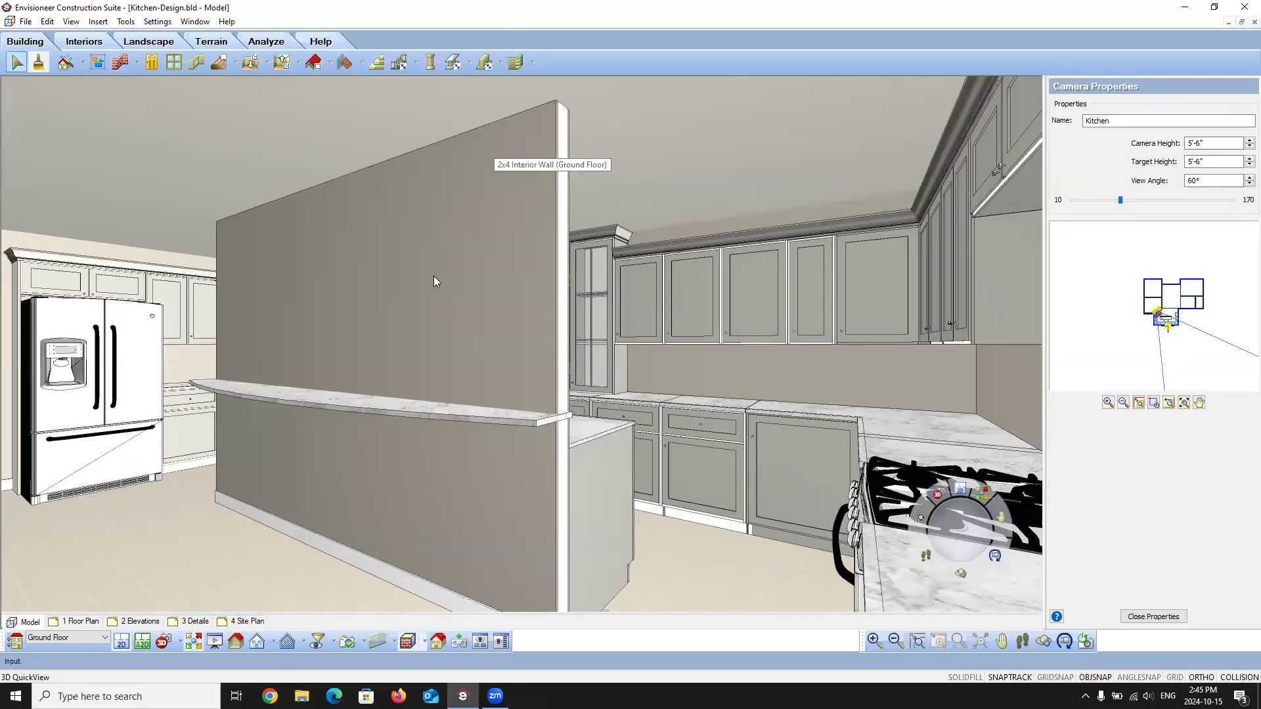
{"action": "left_click", "coordinate": [457, 283]}
{"action": "right_click", "coordinate": [457, 283]}
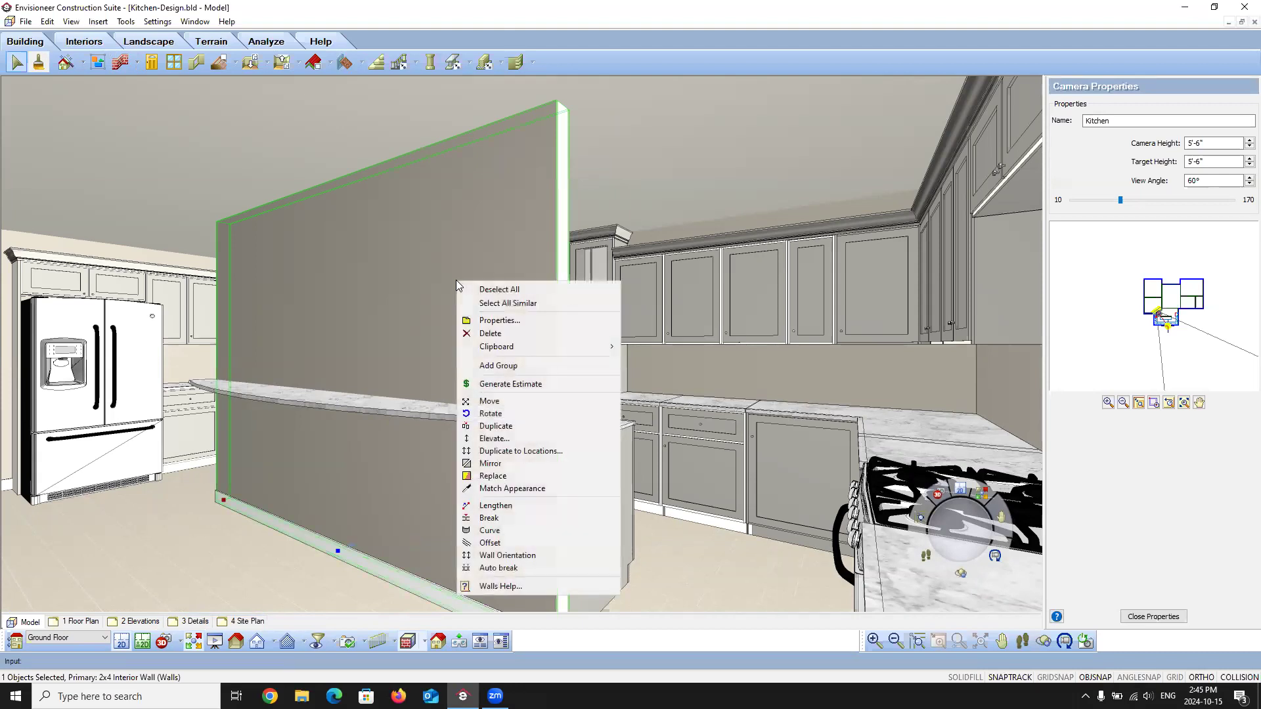
{"action": "left_click", "coordinate": [497, 323]}
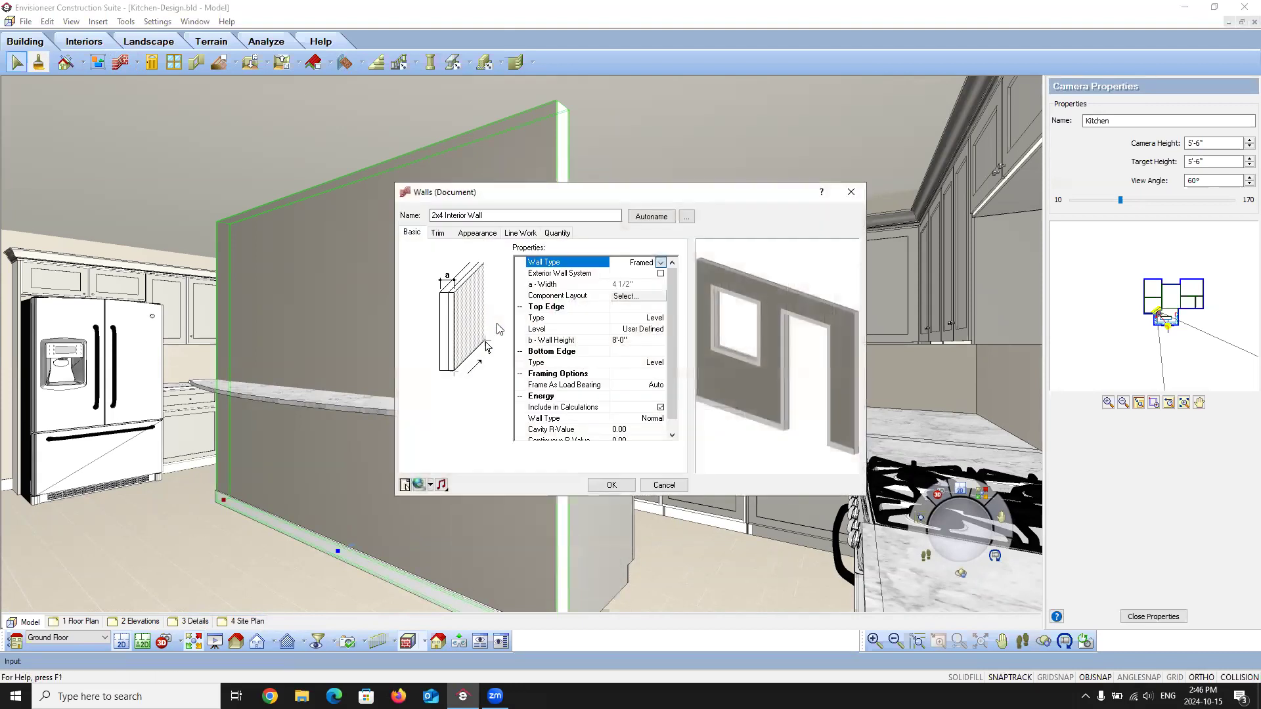
{"action": "left_click", "coordinate": [631, 346]}
{"action": "type", "text": "3"}
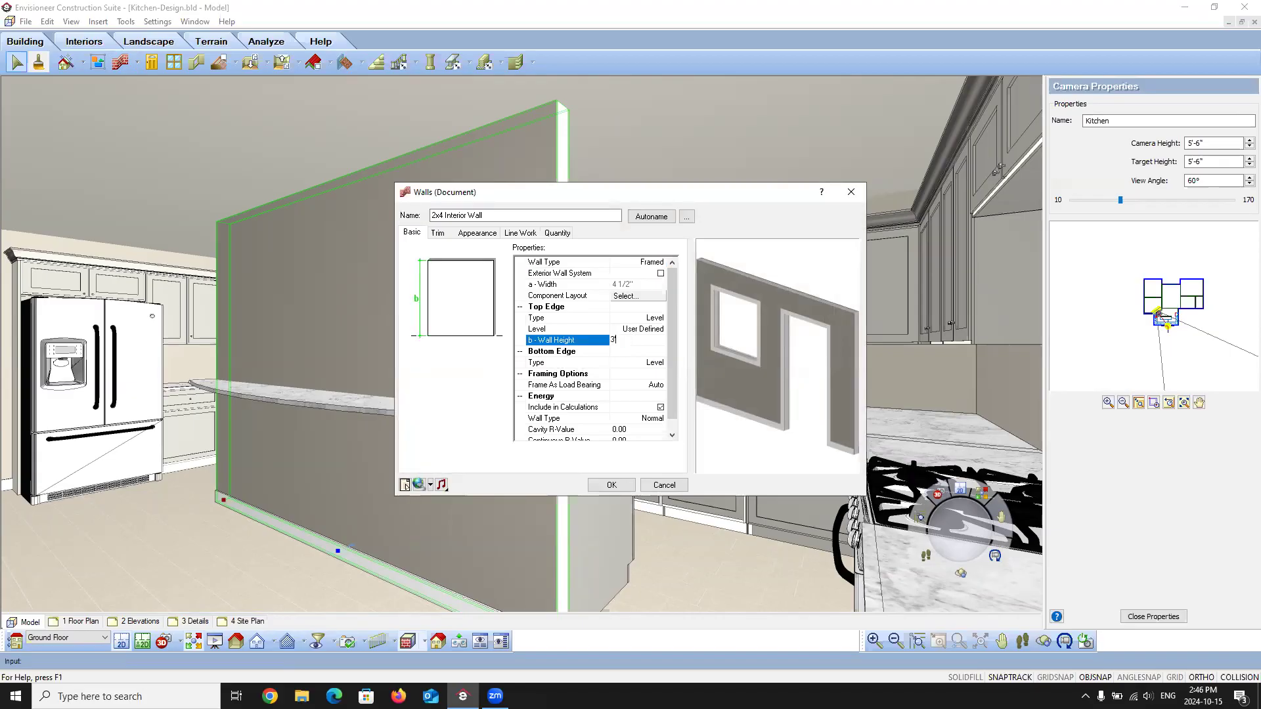
{"action": "left_click", "coordinate": [612, 485]}
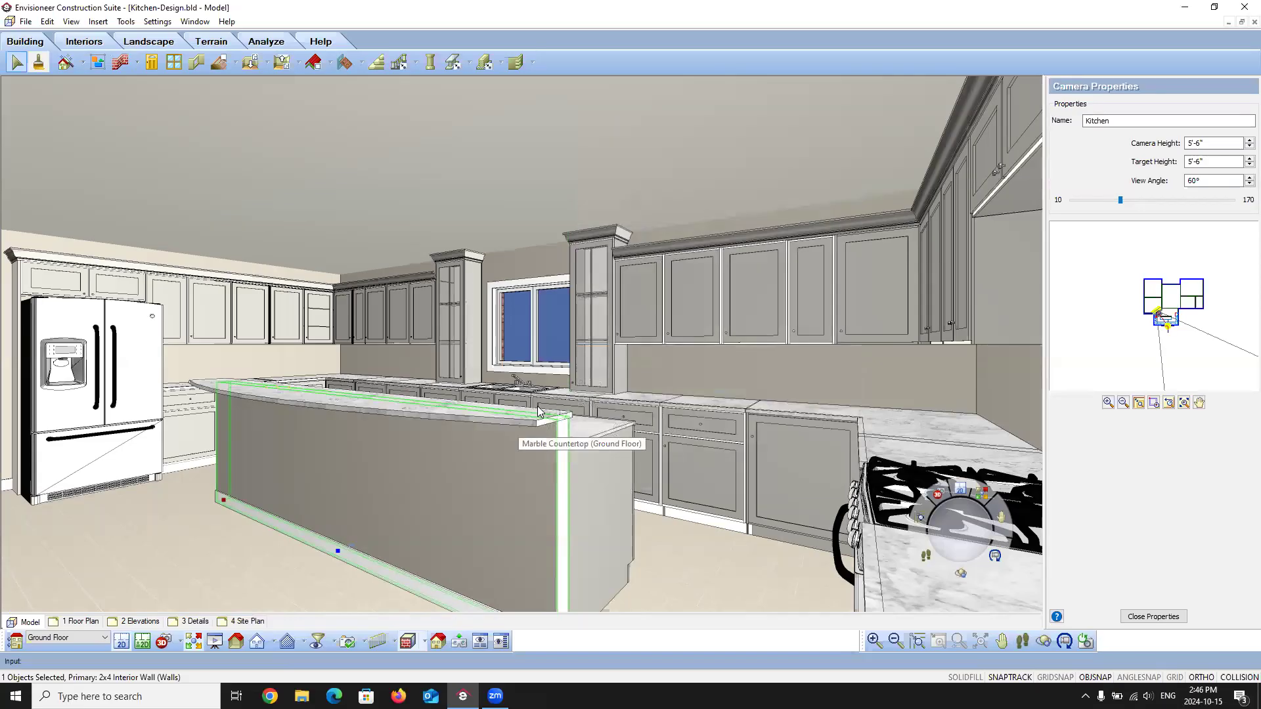
{"action": "key", "text": "Escape"}
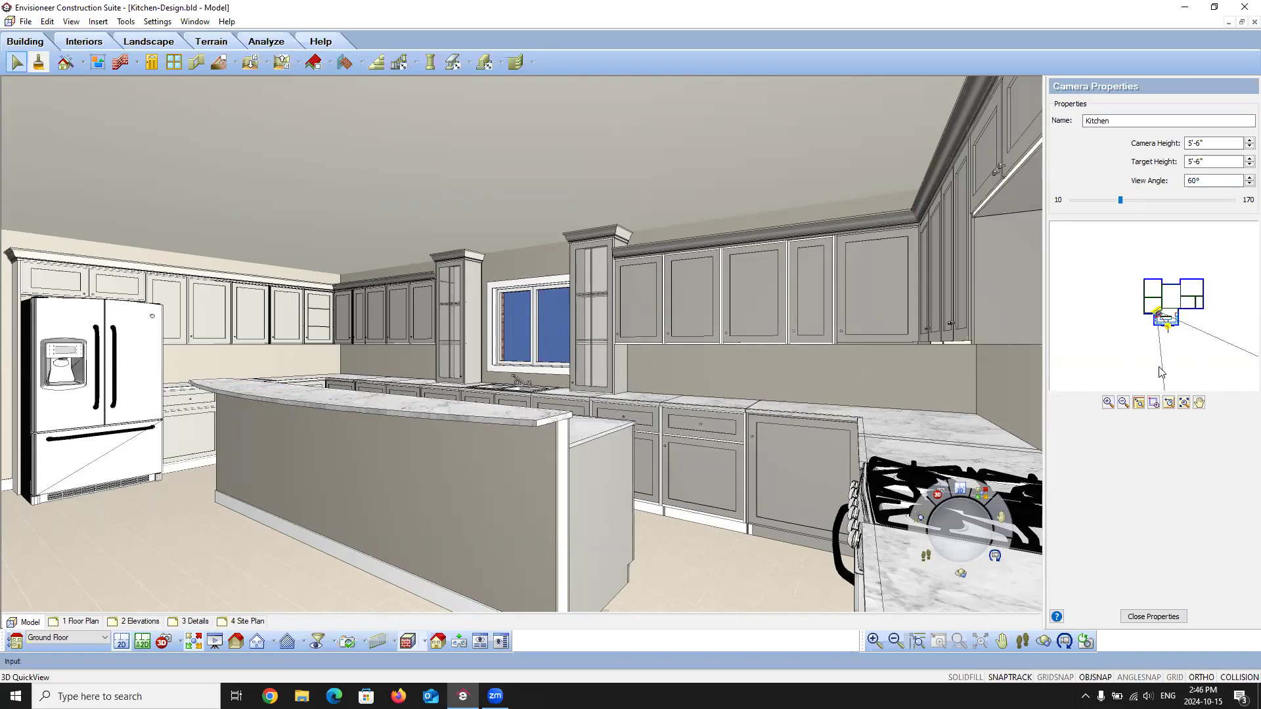
Step: Examine the two-level island from its cabinet side and its bar side in the Navigation 3D view
{"action": "left_click", "coordinate": [180, 643]}
{"action": "left_click", "coordinate": [197, 623]}
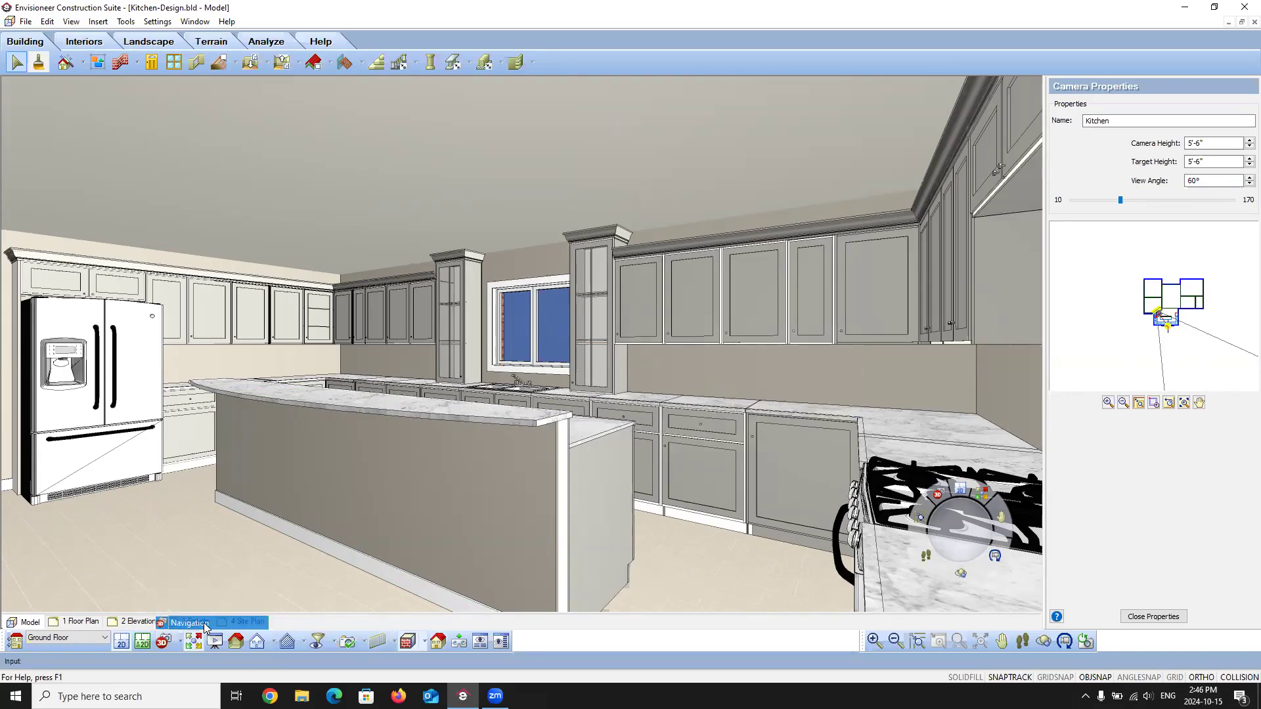
{"action": "left_click", "coordinate": [1023, 642]}
{"action": "left_click_drag", "start_coordinate": [420, 499], "coordinate": [463, 466]}
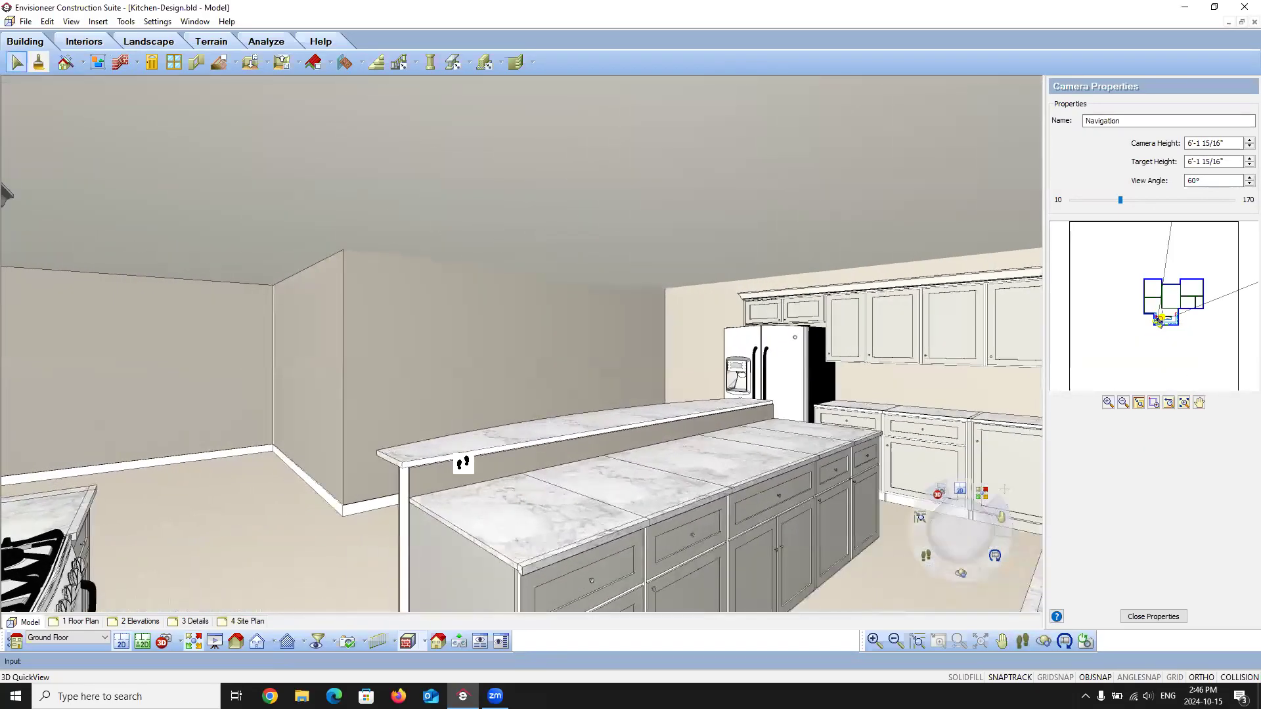
{"action": "right_click", "coordinate": [572, 478]}
{"action": "left_click", "coordinate": [625, 487]}
{"action": "left_click", "coordinate": [1043, 640]}
{"action": "left_click_drag", "start_coordinate": [717, 561], "coordinate": [335, 614]}
{"action": "left_click_drag", "start_coordinate": [513, 471], "coordinate": [635, 414]}
{"action": "right_click", "coordinate": [635, 414]}
{"action": "left_click", "coordinate": [662, 412]}
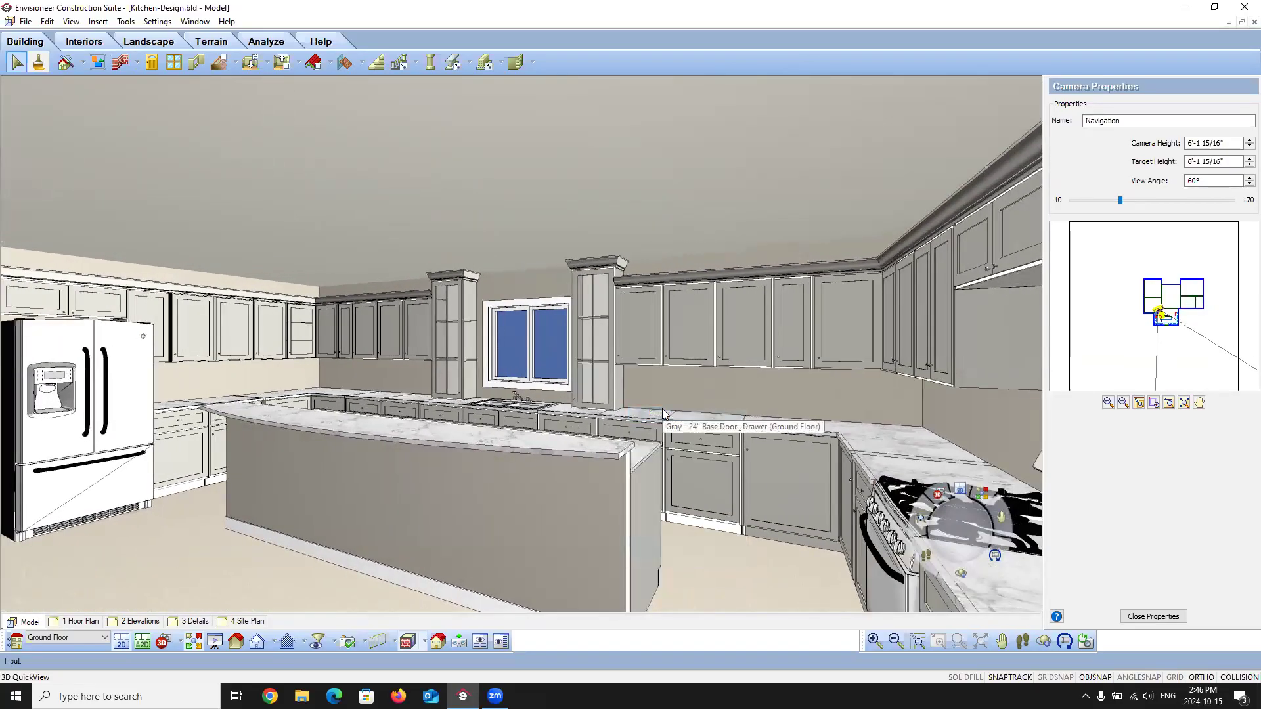